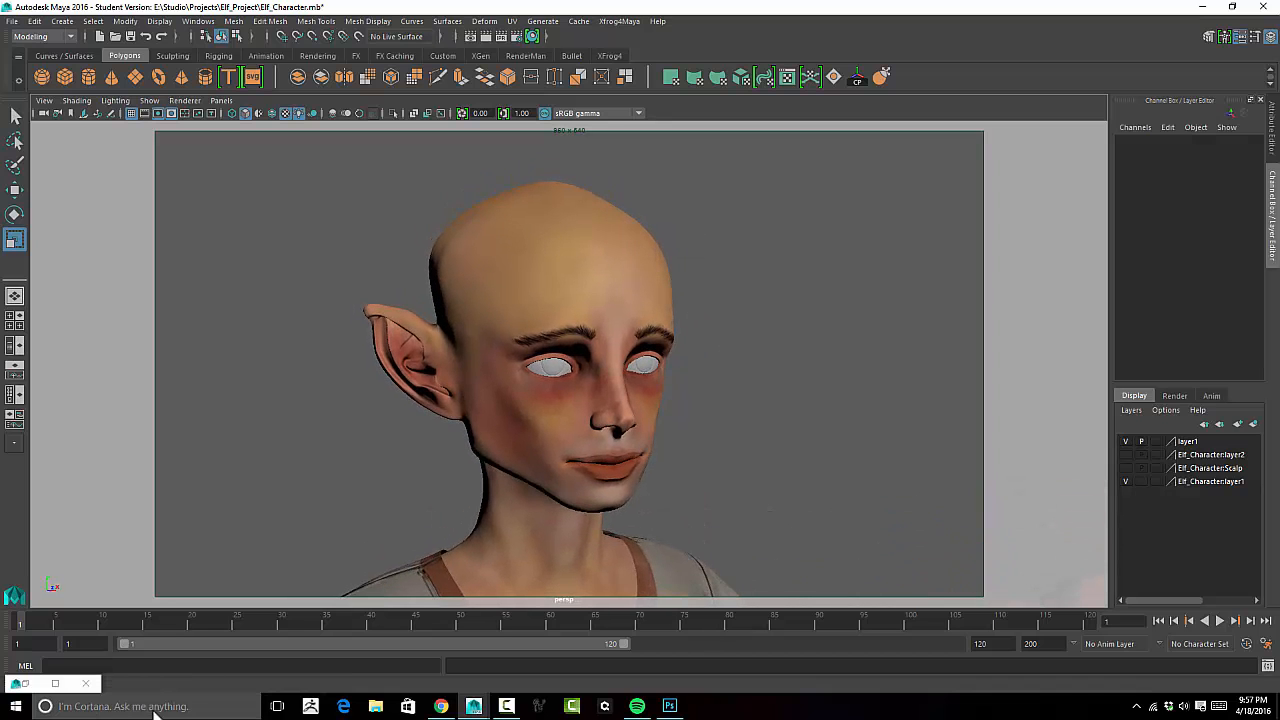
Review the existing render of the elf's head and the bookmarks saved for the perspective camera.
left_click(25, 684)
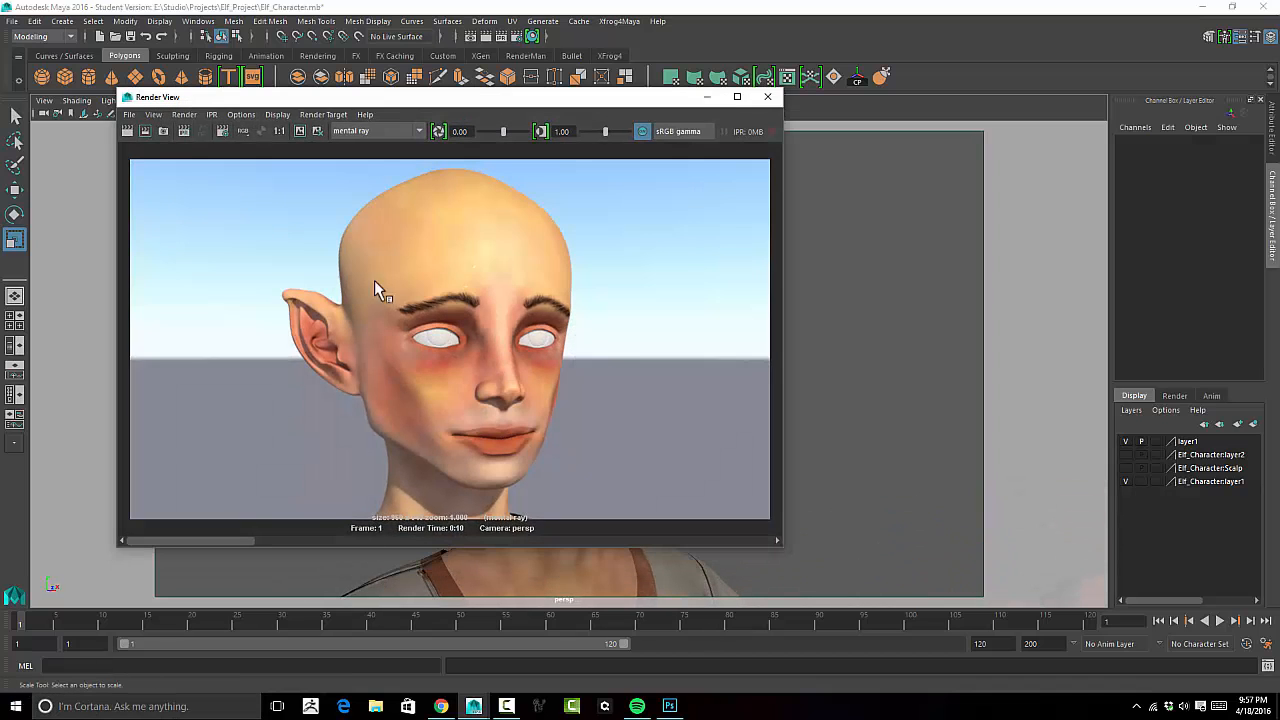
left_click(707, 96)
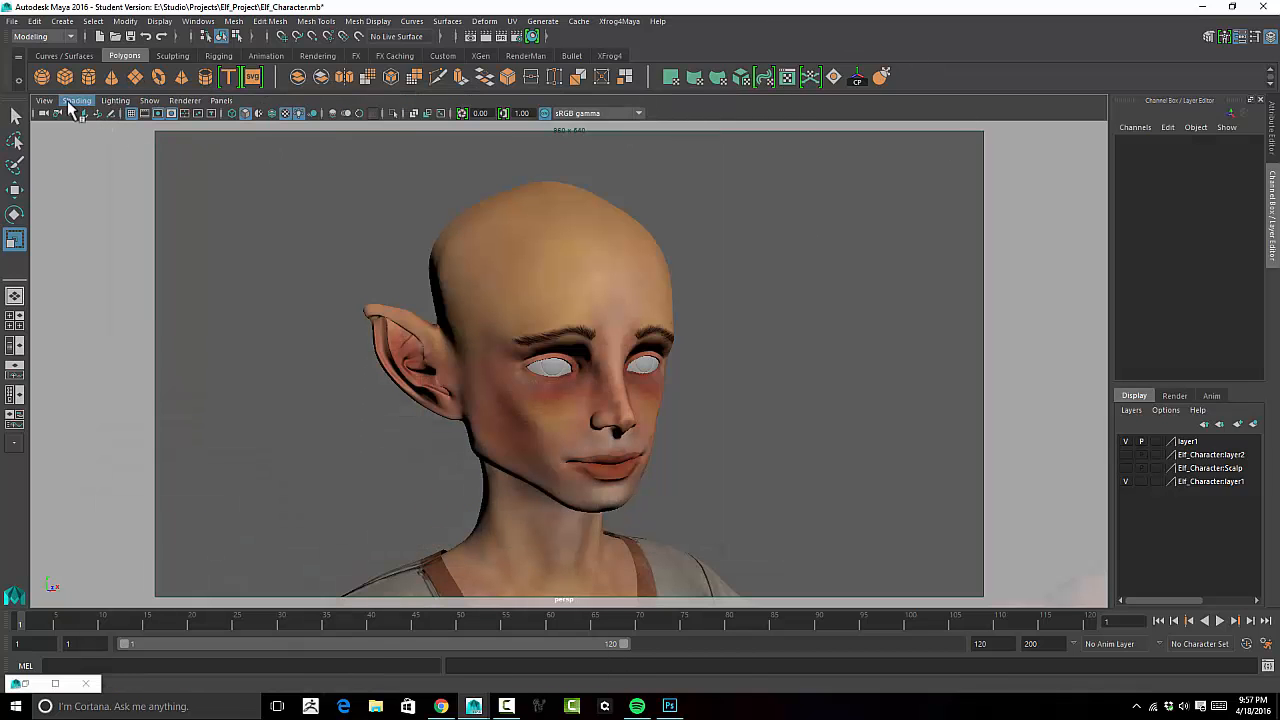
left_click(44, 101)
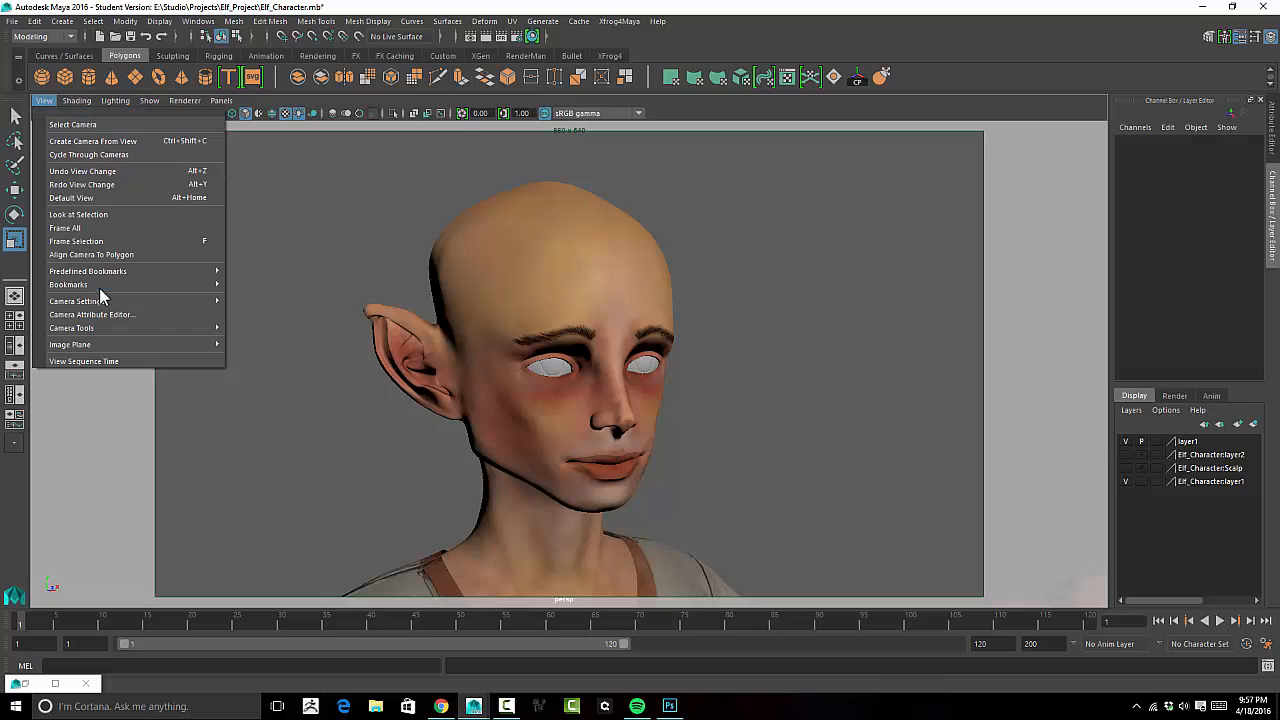
mouse_move(78, 288)
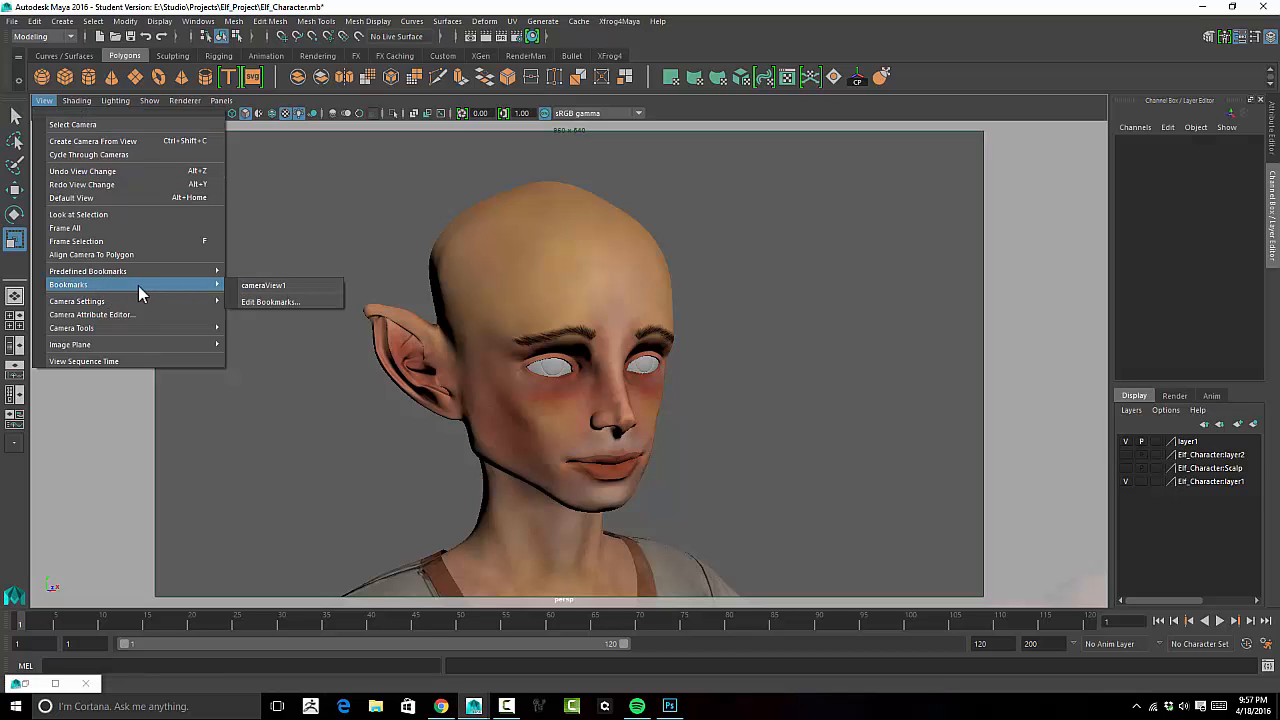
left_click(264, 303)
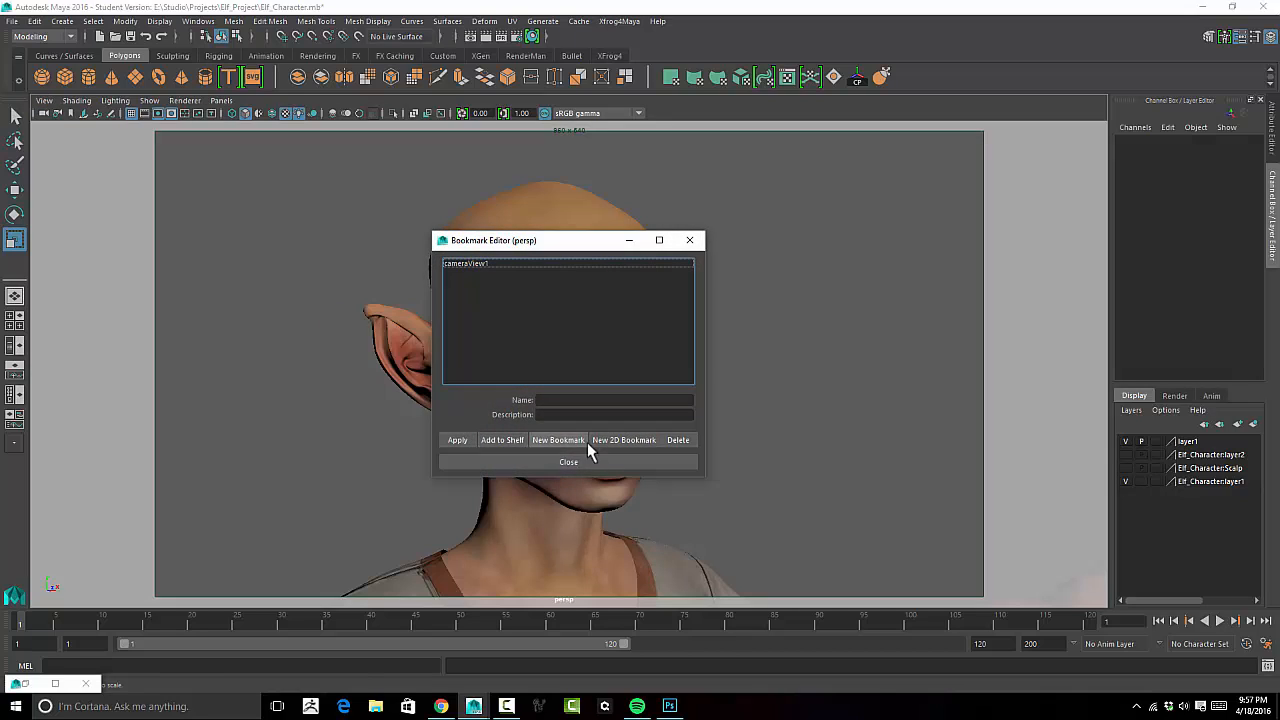
left_click(689, 240)
Restore the perspective camera to the cameraView1 bookmark framing the elf's head.
left_click(40, 113)
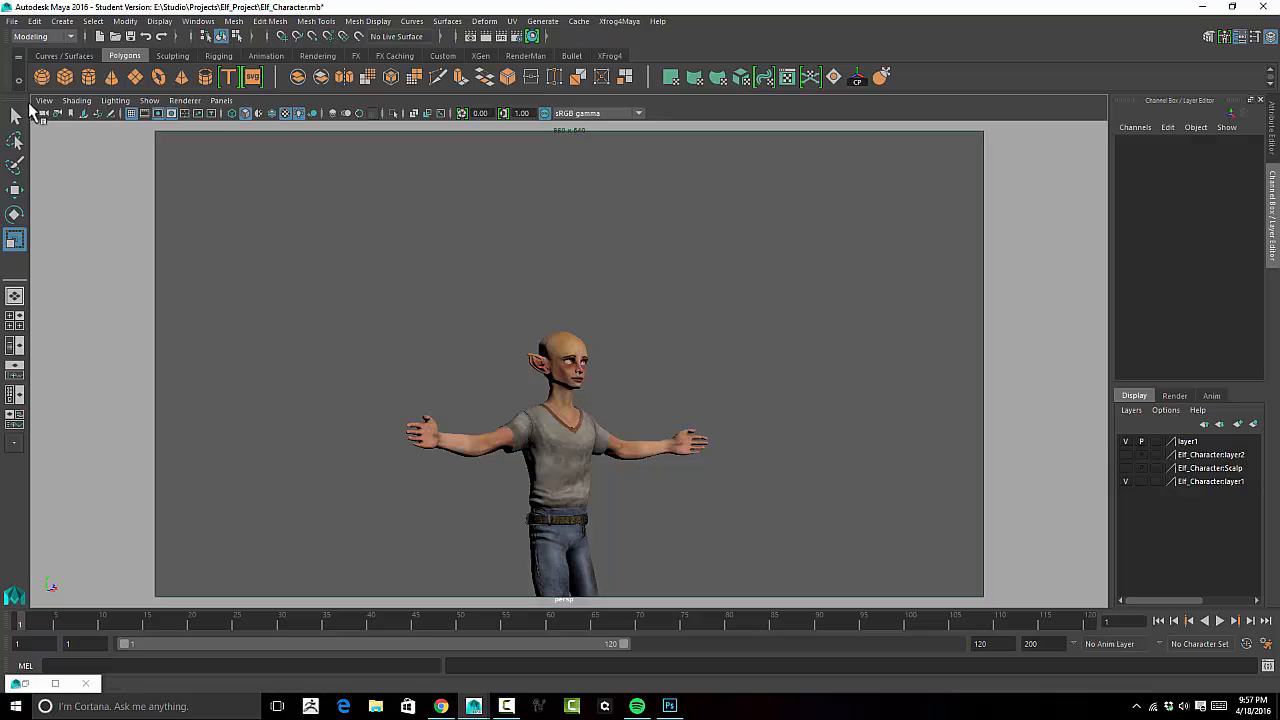
left_click(40, 102)
mouse_move(76, 101)
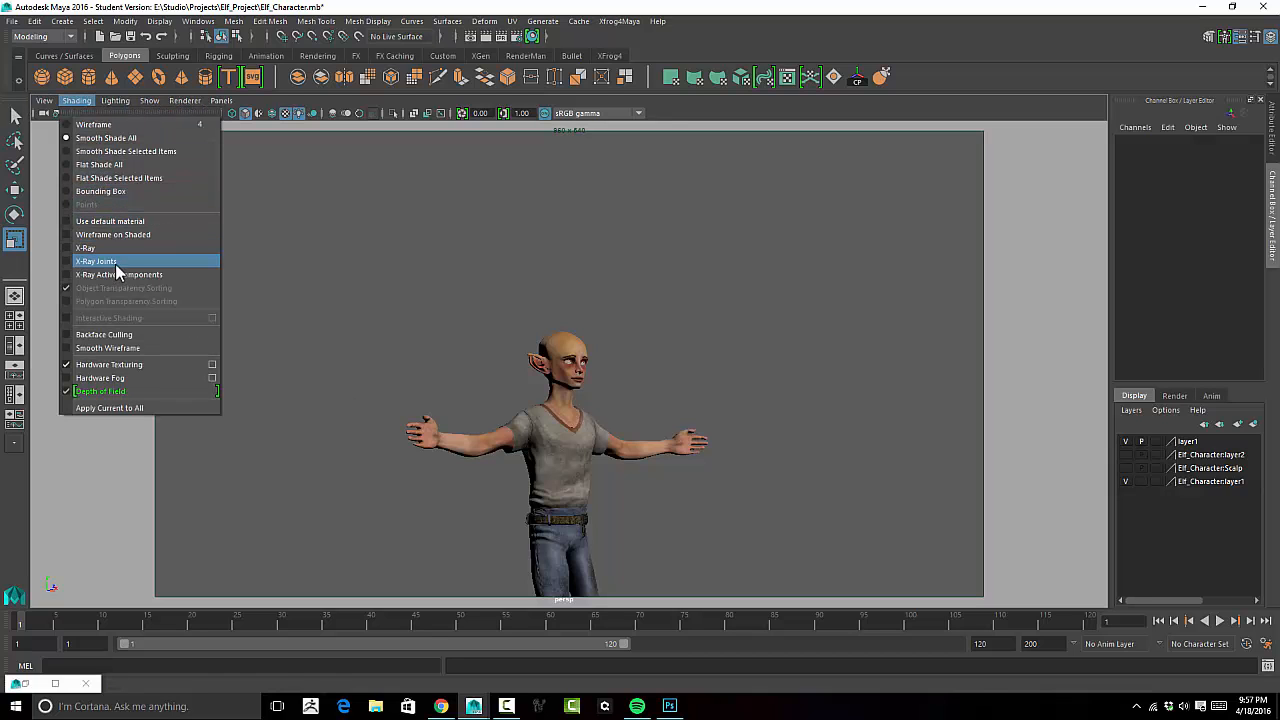
mouse_move(114, 285)
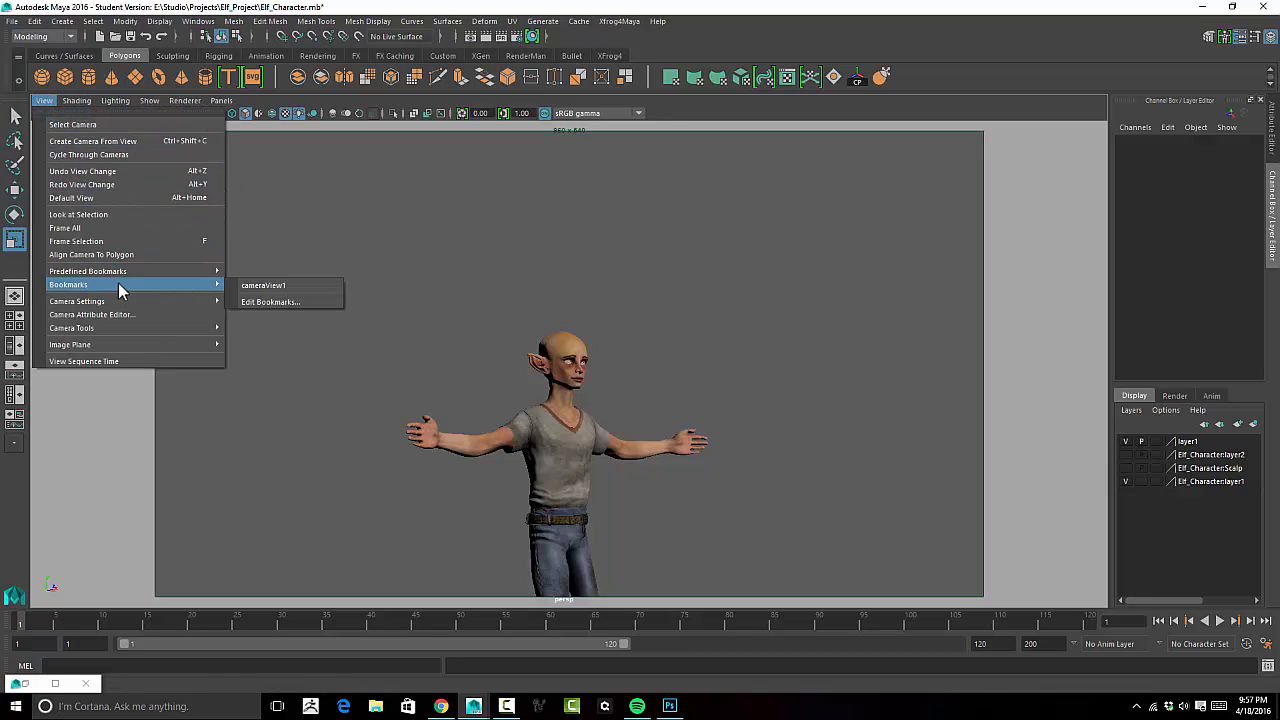
left_click(268, 286)
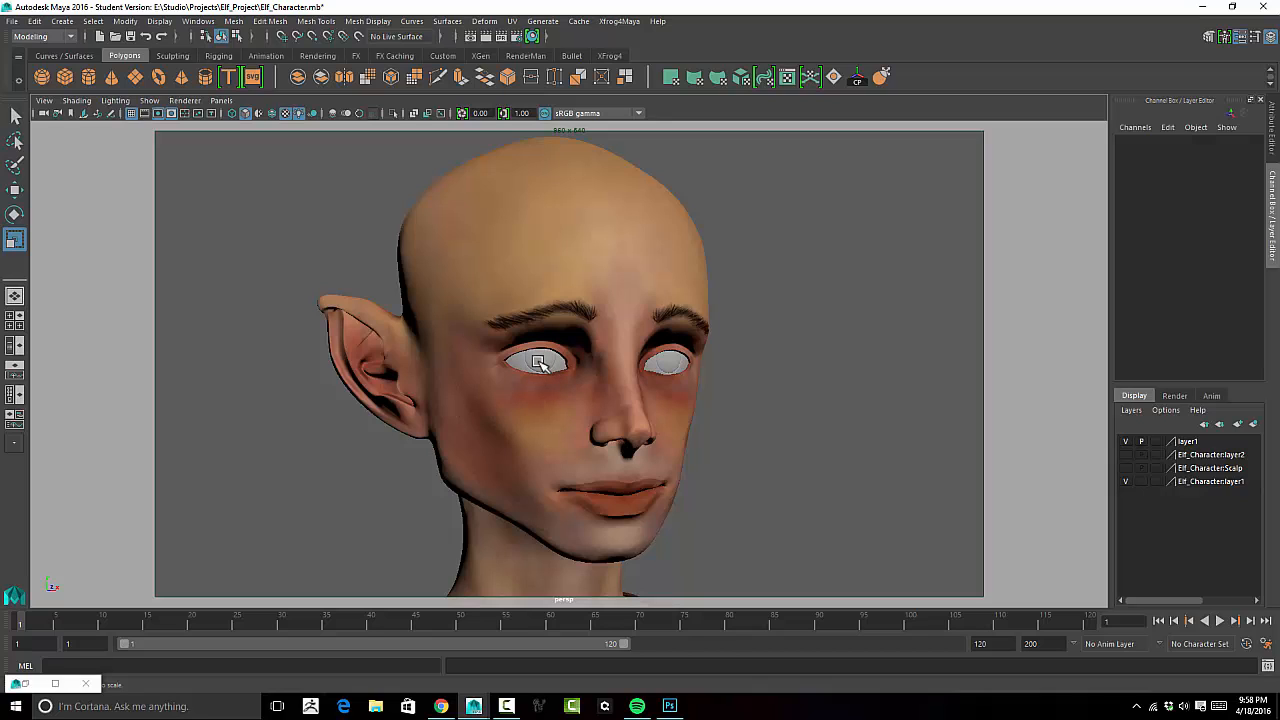
Examine the EYE2.jpg eye anatomy reference in Chrome, then switch back to Maya.
left_click(441, 700)
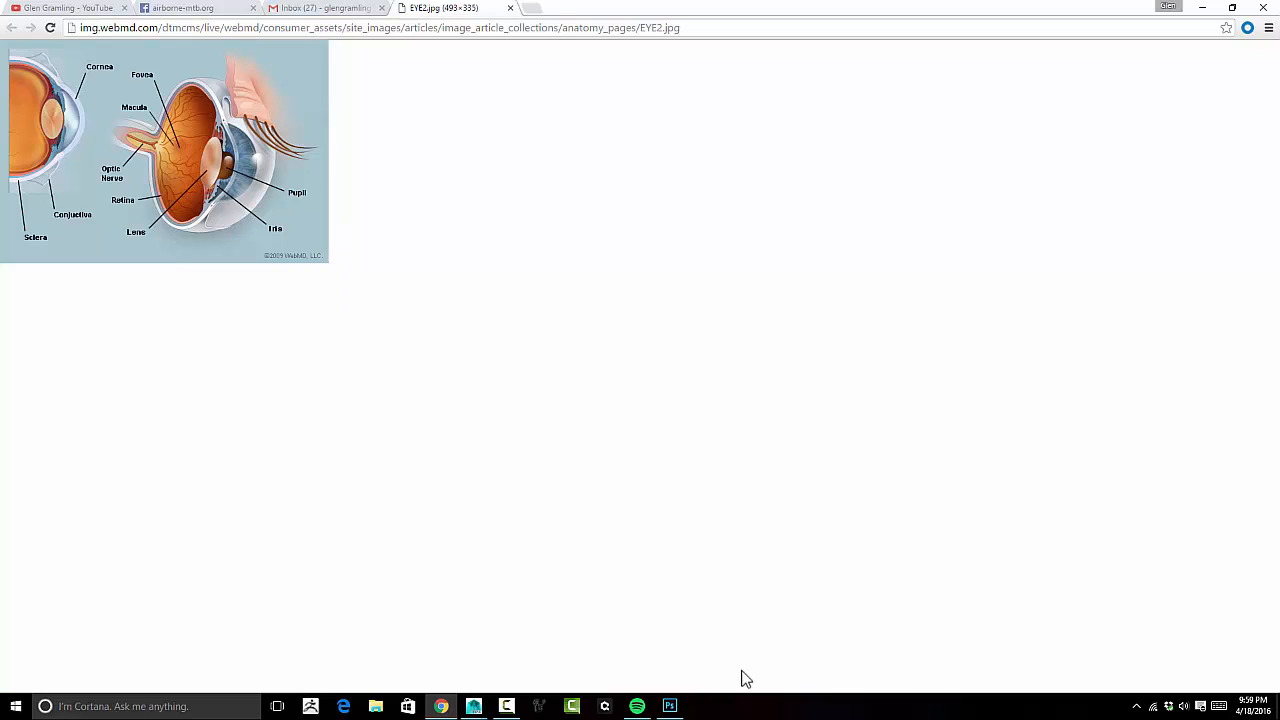
mouse_move(478, 700)
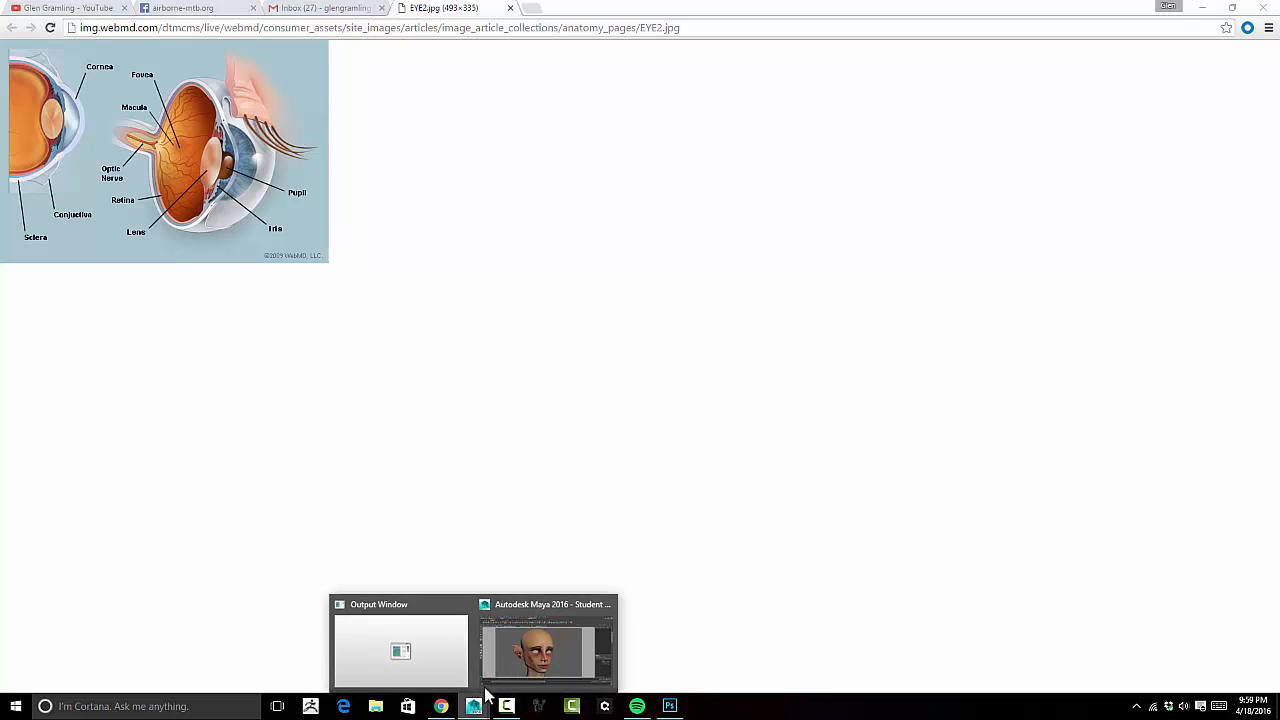
left_click(495, 656)
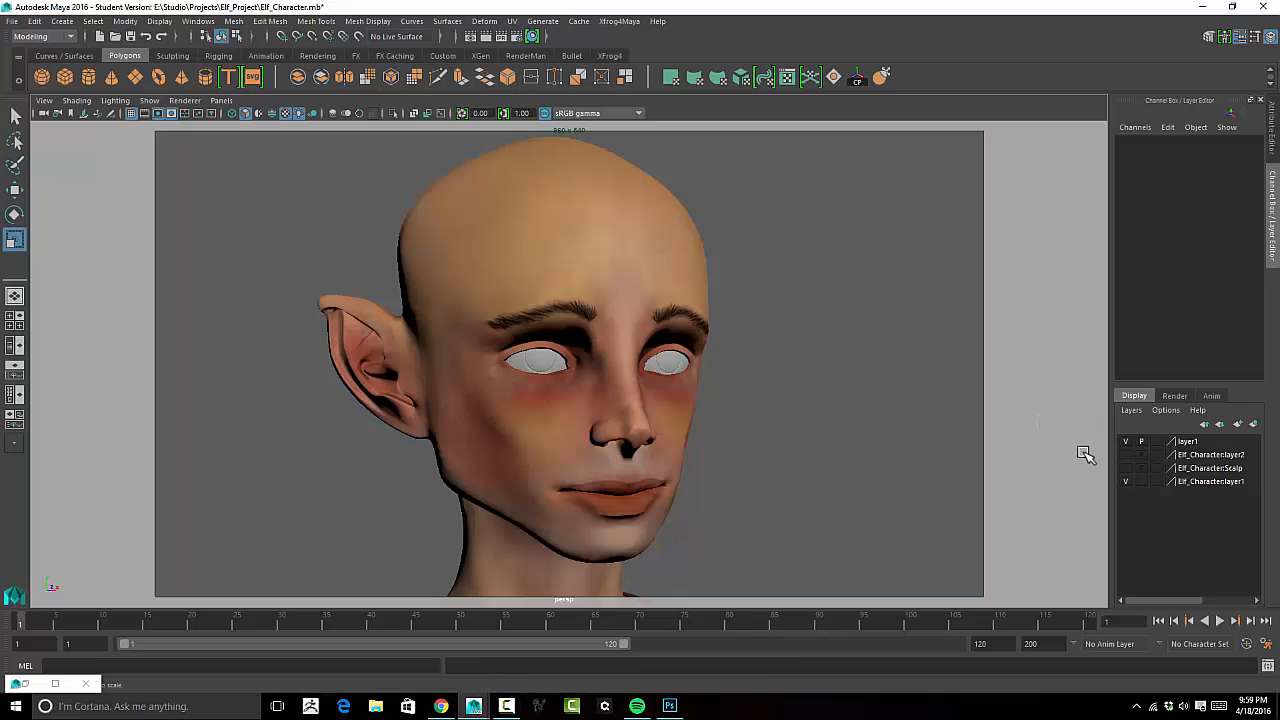
Hide the Elf_Character:layer1 display layer and add the Pants mesh to it.
left_click(1125, 481)
left_click_drag(815, 412, 626, 458, "alt")
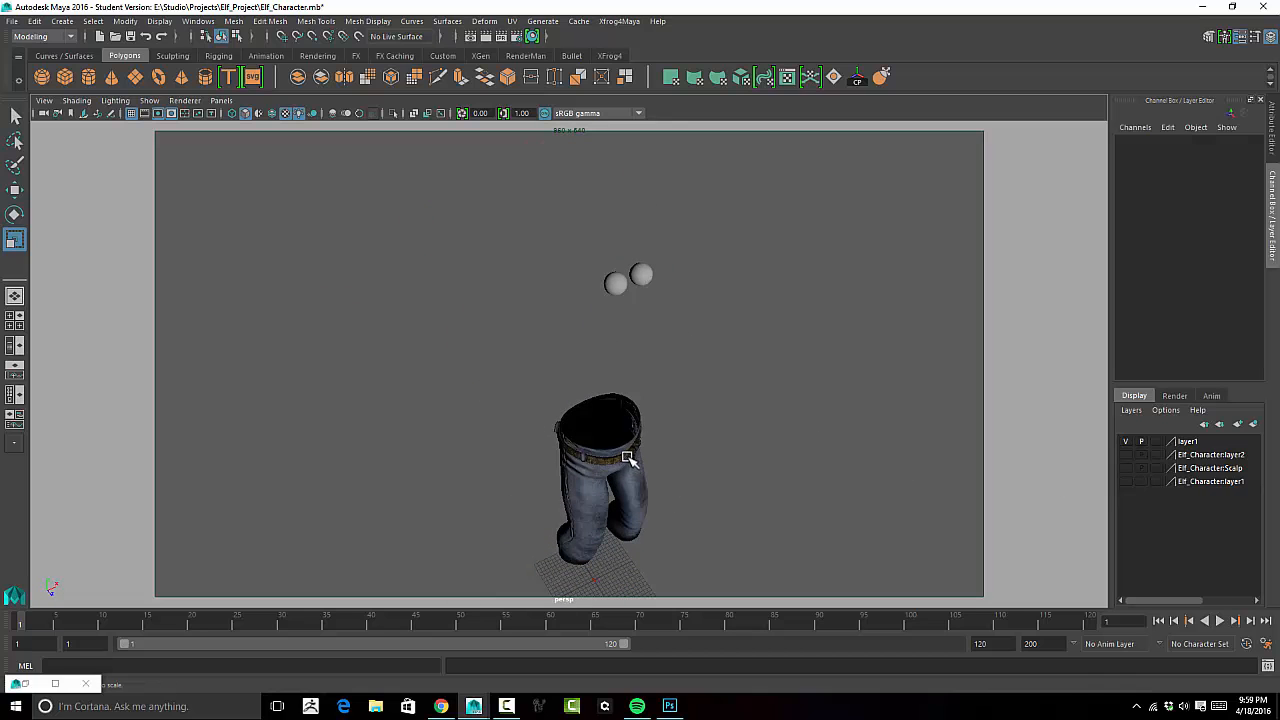
left_click(644, 486)
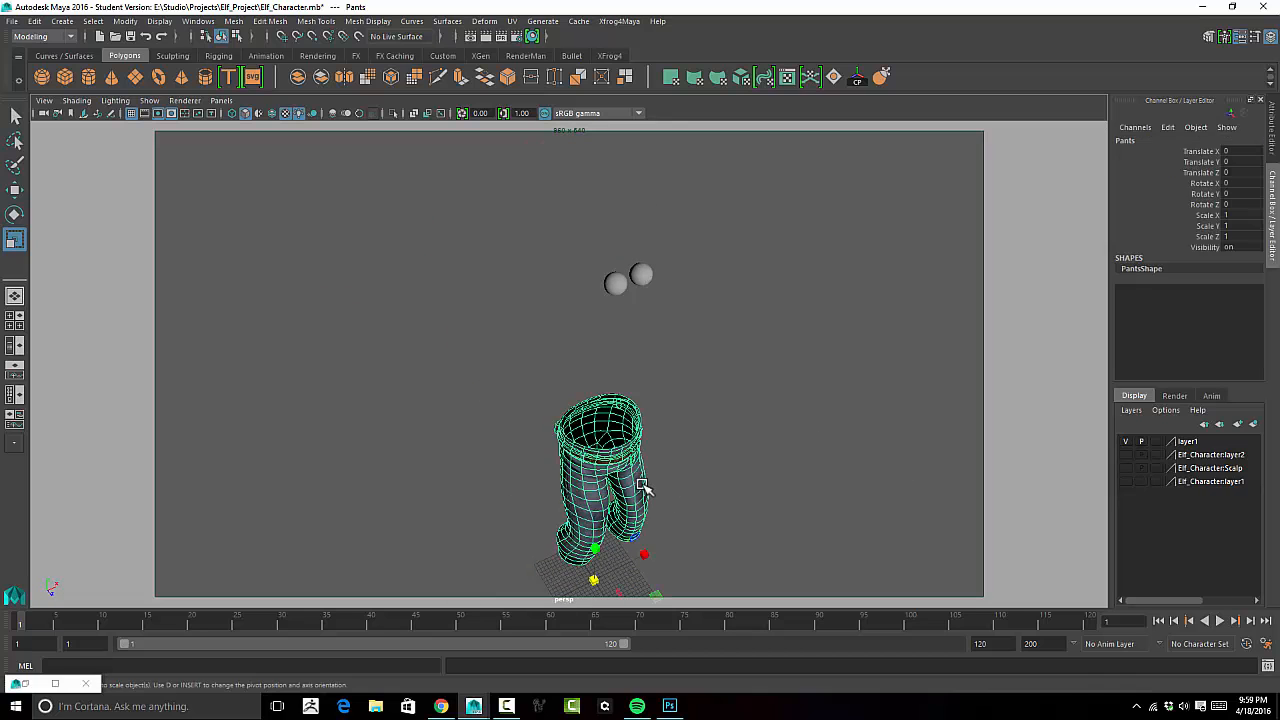
left_click(1209, 483)
right_click(1210, 485)
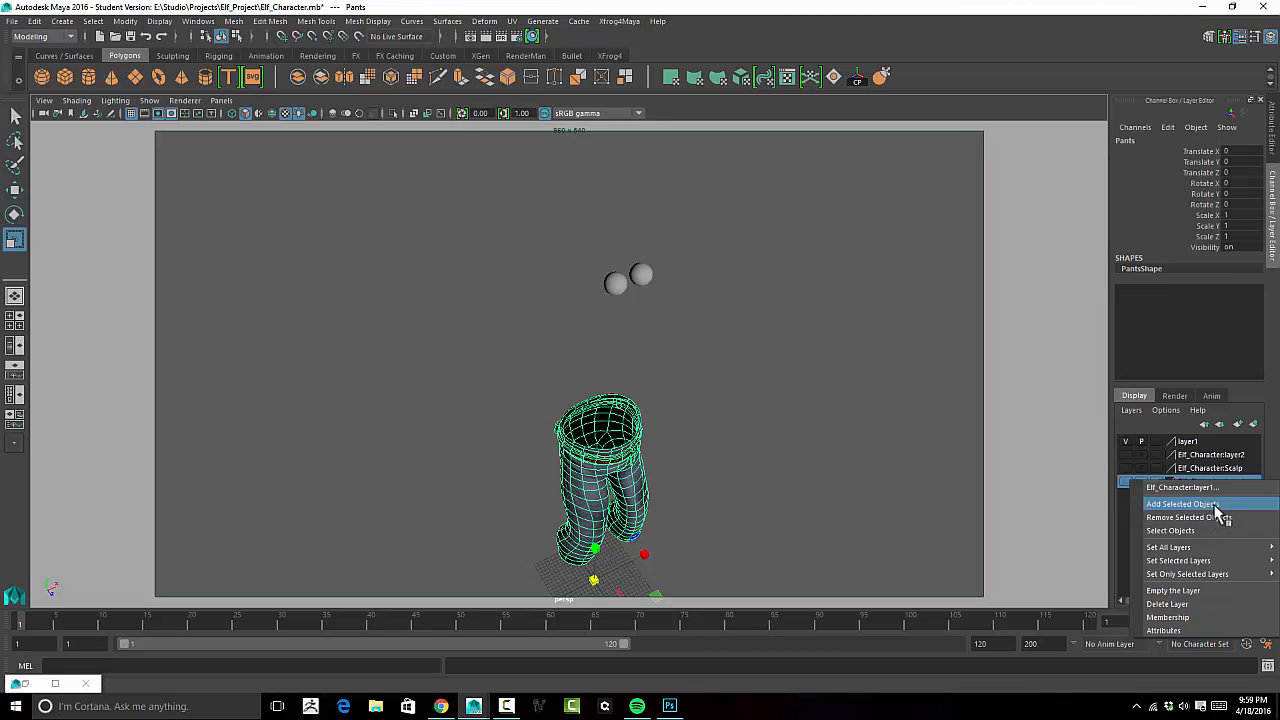
left_click(1182, 504)
Create a polygon sphere and raise it from the grid to about the height of the eyeballs.
middle_click_drag(791, 457, 788, 353, "alt")
scroll(691, 386, "down", 5)
left_click(674, 366)
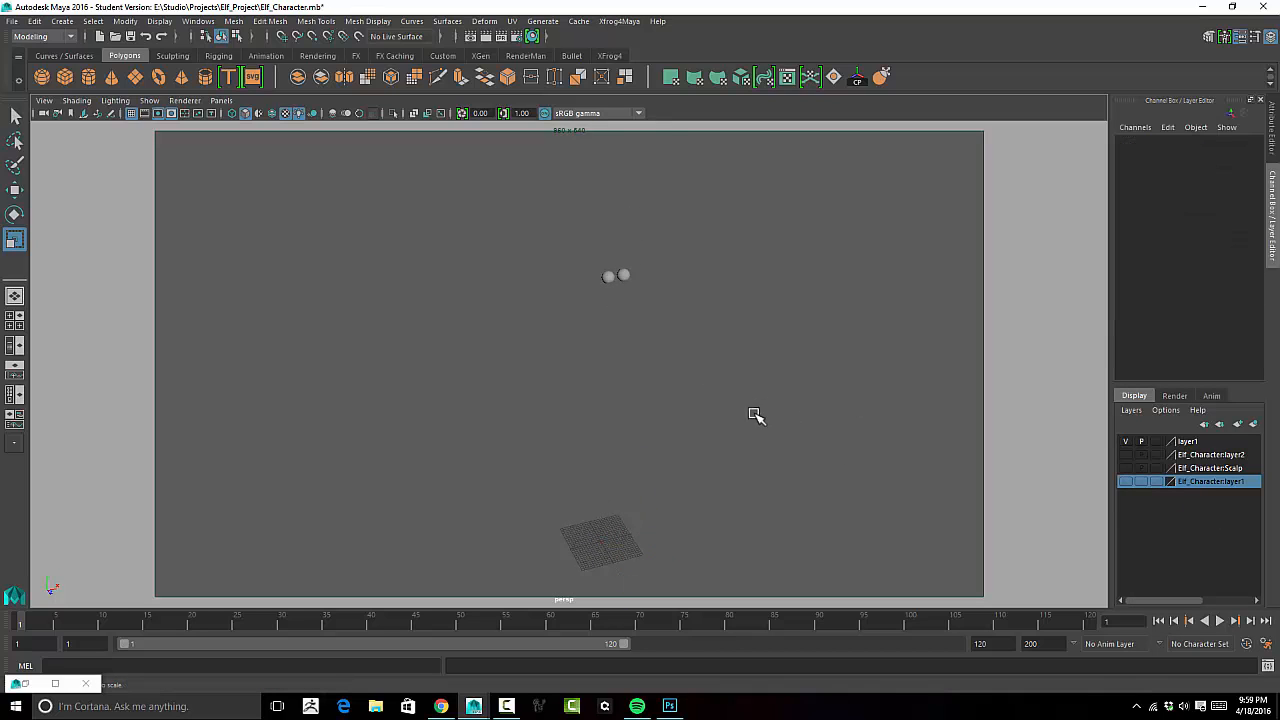
left_click(41, 77)
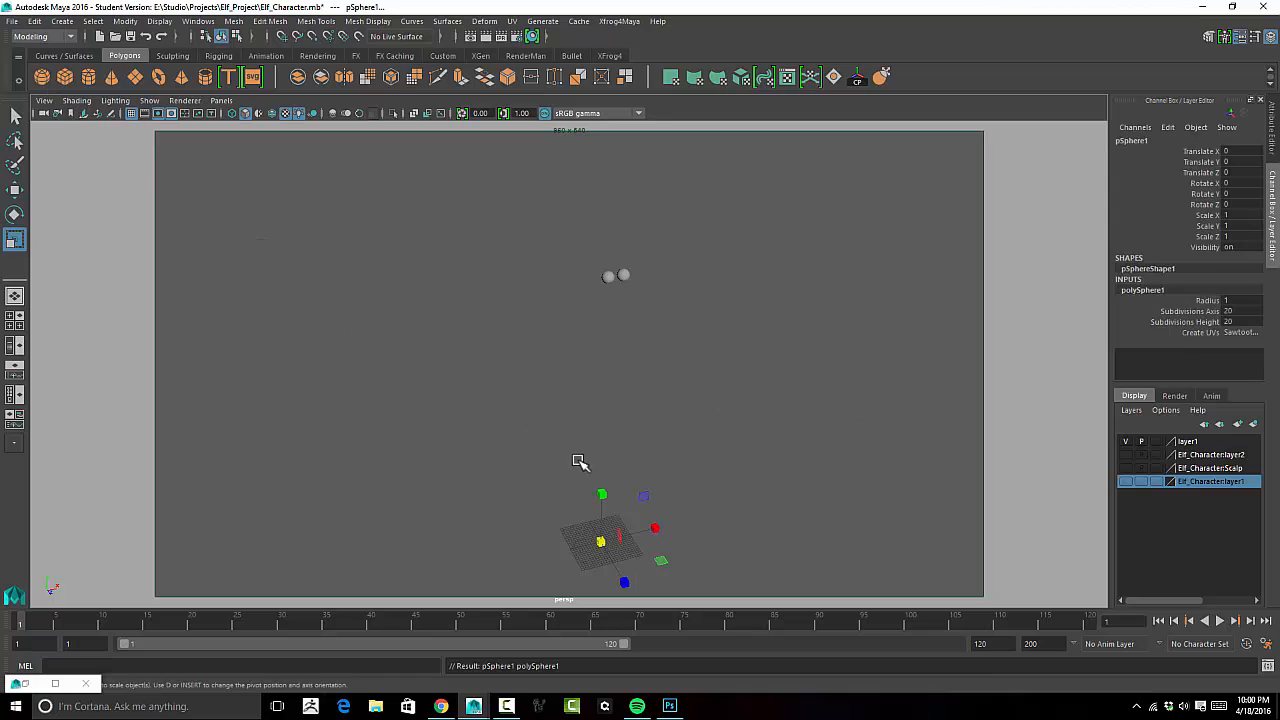
key("w")
left_click_drag(599, 490, 609, 206)
Move the new sphere in between the eyeballs at about Y 108.795, Z 5.191 and scale it uniformly to about 1.873.
left_click_drag(592, 290, 626, 297, "alt")
middle_click_drag(626, 297, 606, 434, "alt")
right_click_drag(606, 434, 685, 384, "alt")
right_click_drag(571, 423, 737, 452, "alt")
middle_click_drag(664, 463, 693, 344, "alt")
left_click_drag(557, 365, 604, 369)
left_click_drag(540, 306, 540, 286)
key("e")
key("r")
left_click_drag(542, 351, 457, 366)
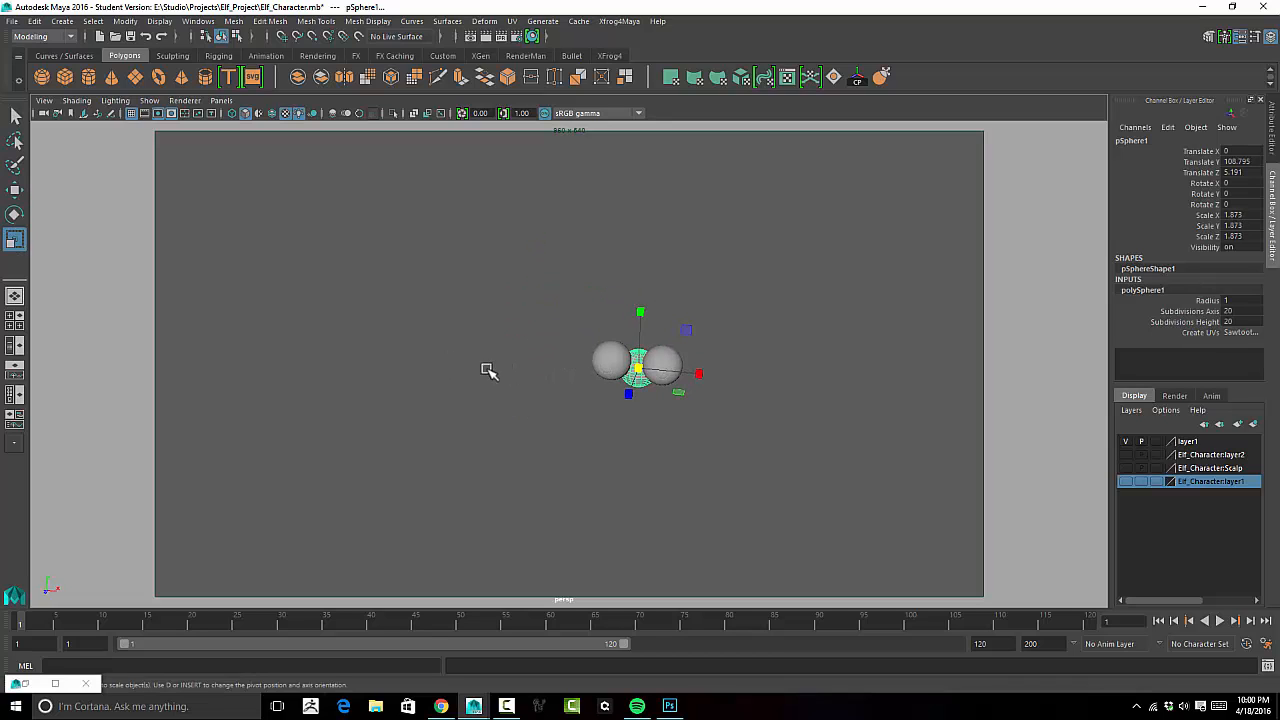
Move the sphere over the elf's right eyeball, to about X -2.48, Y 109.967, Z 6.585.
key("w")
left_click_drag(694, 374, 500, 435)
left_click_drag(588, 404, 656, 372)
left_click_drag(607, 319, 609, 306)
scroll(766, 349, "up", 6)
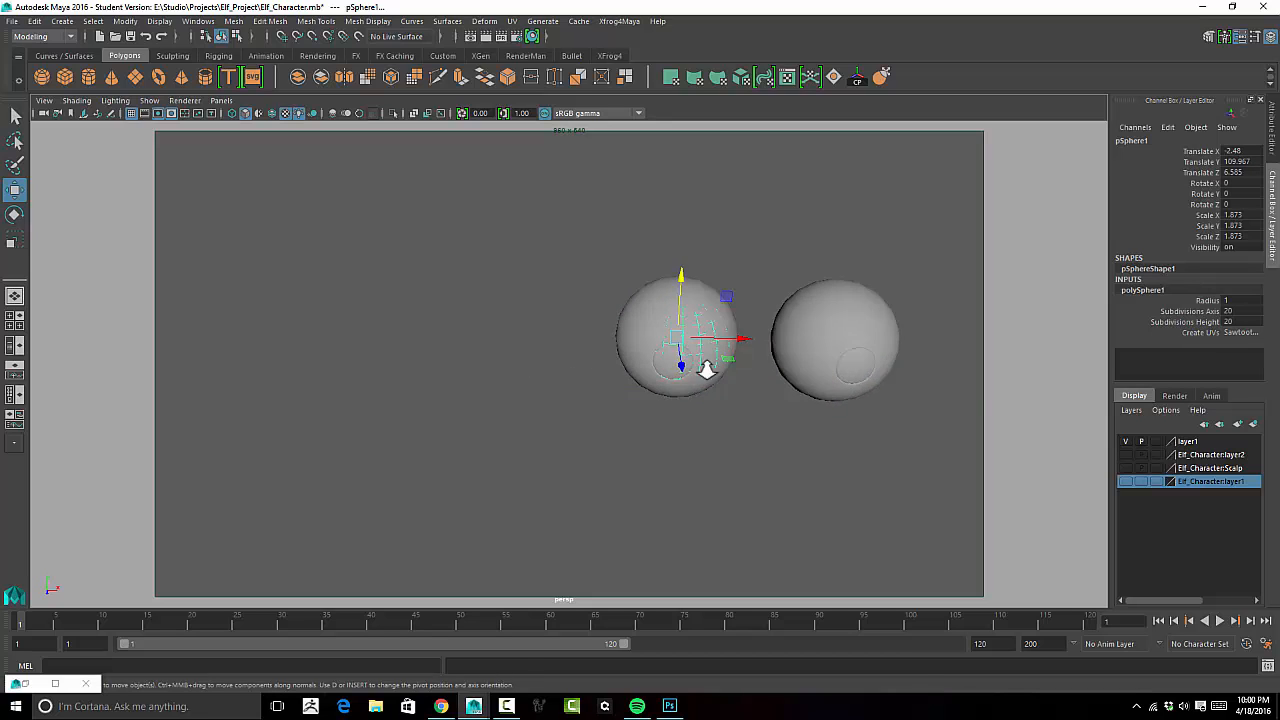
scroll(706, 369, "up", 3)
left_click_drag(786, 334, 786, 329)
Align the sphere's depth with the right eyeball at about Z 6.526 and scale it uniformly to about 1.942.
left_click_drag(724, 362, 858, 346, "alt")
left_click_drag(445, 384, 385, 386)
key("e")
key("r")
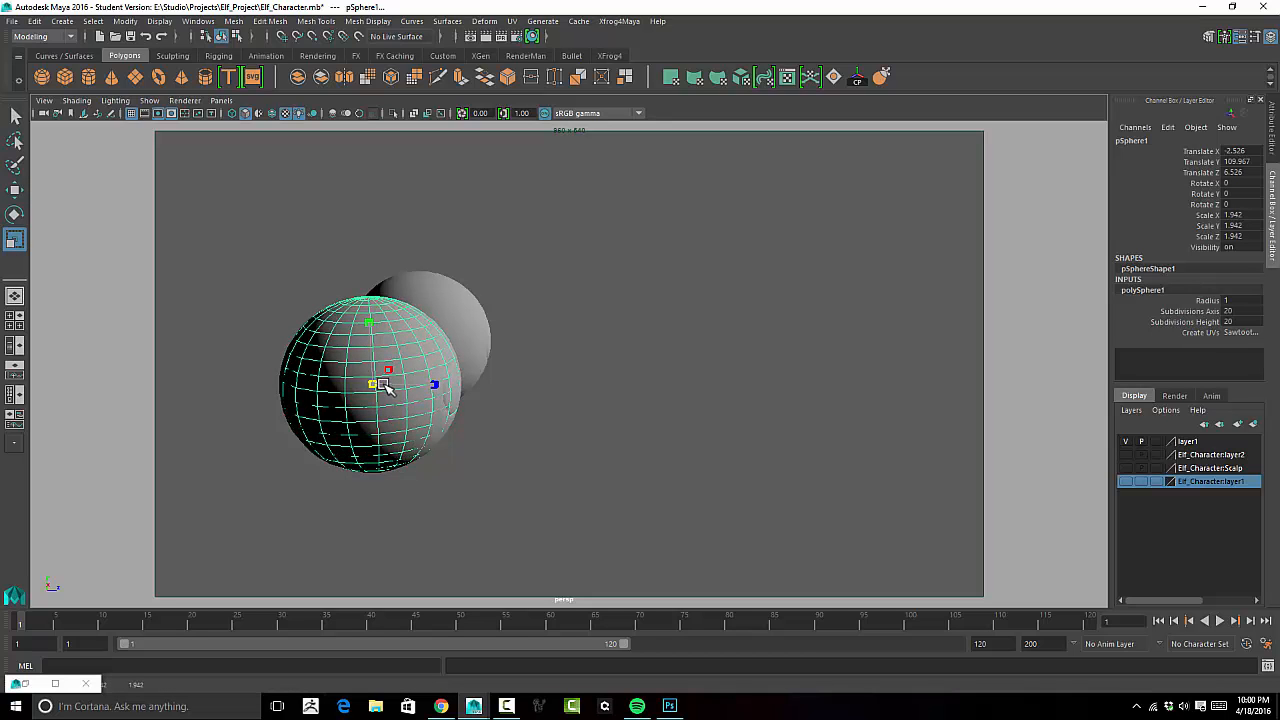
Nudge the sphere to about X -2.51, Y 109.951 so that it matches the old right eyeball.
left_click_drag(610, 411, 520, 434, "alt")
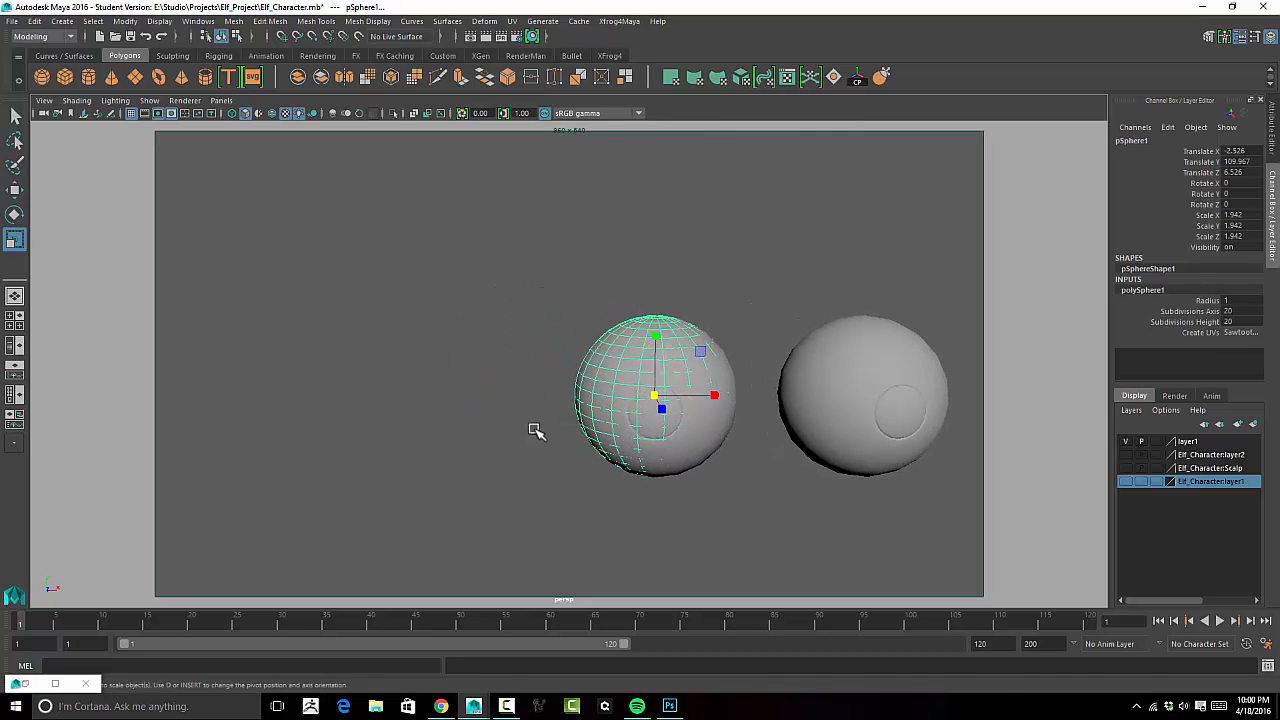
key("w")
left_click_drag(716, 394, 717, 394)
left_click_drag(654, 331, 653, 332)
left_click_drag(563, 474, 677, 449, "alt")
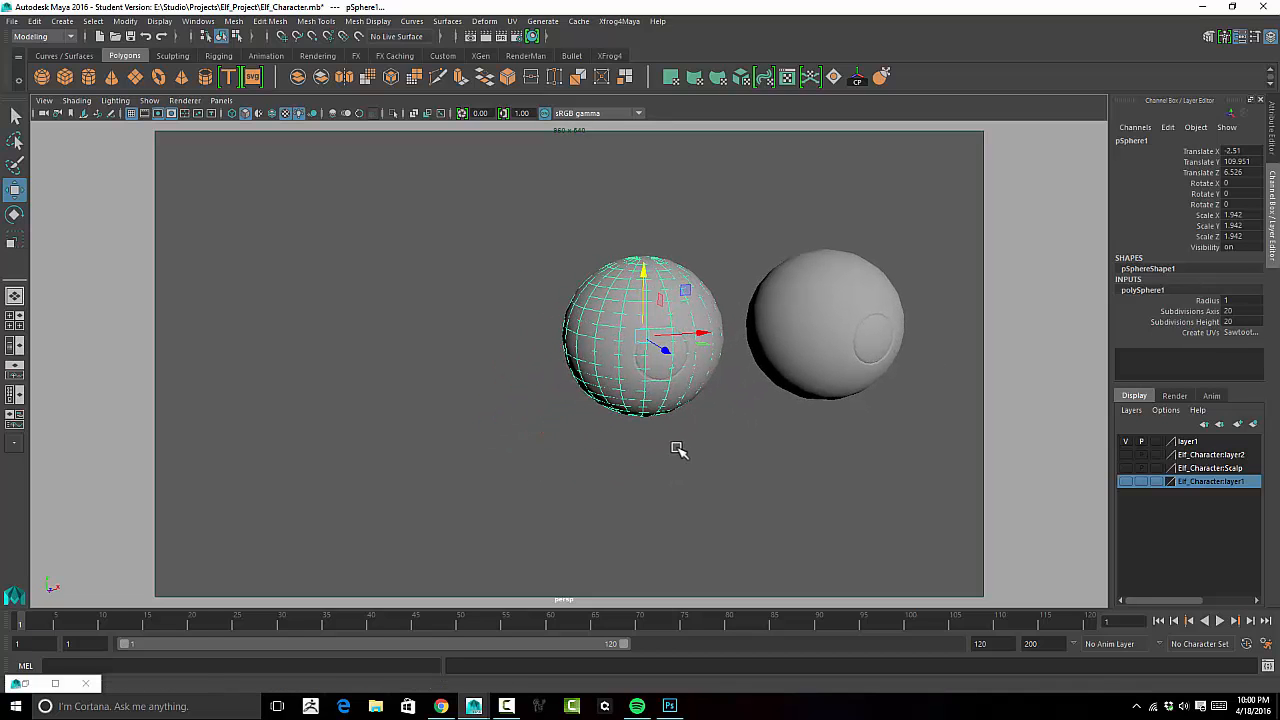
Delete the old right eyeball overlapping the new sphere and select the new sphere.
left_click(665, 367)
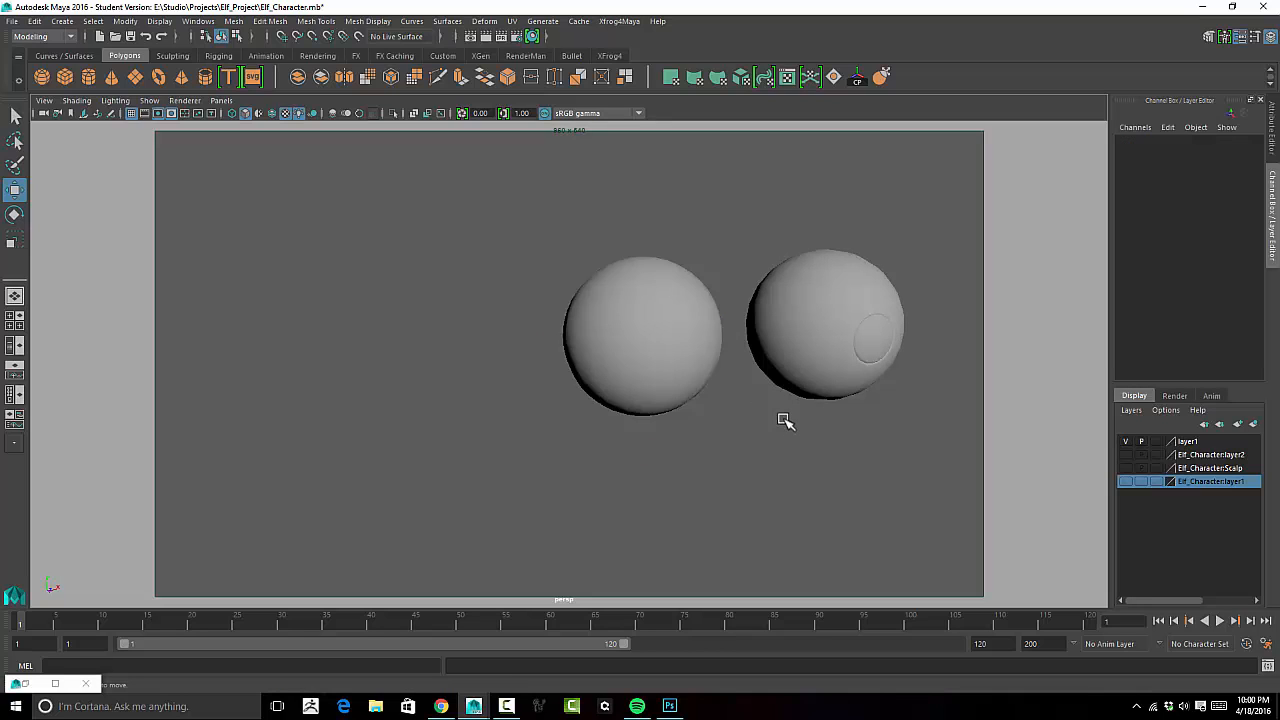
left_click(670, 375)
left_click_drag(746, 342, 780, 337, "alt")
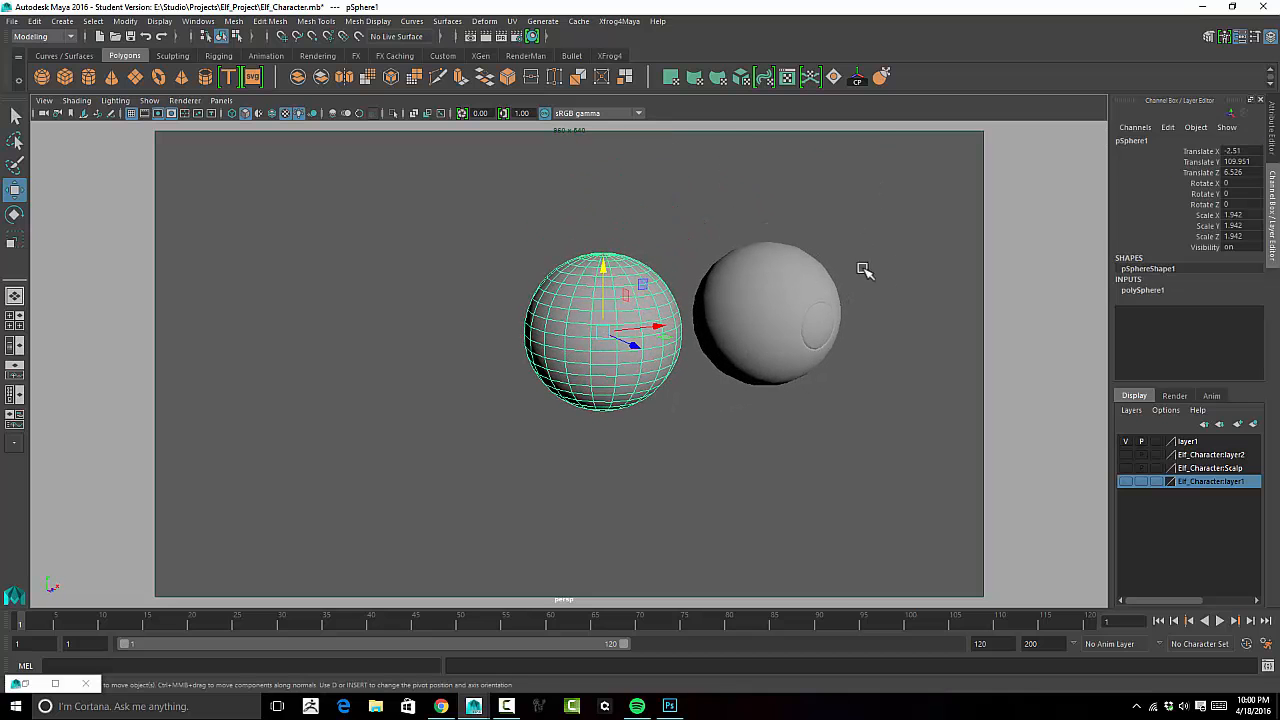
Set the new sphere's Rotate X to 90 so that its pole faces forward.
left_click_drag(722, 374, 778, 372, "alt")
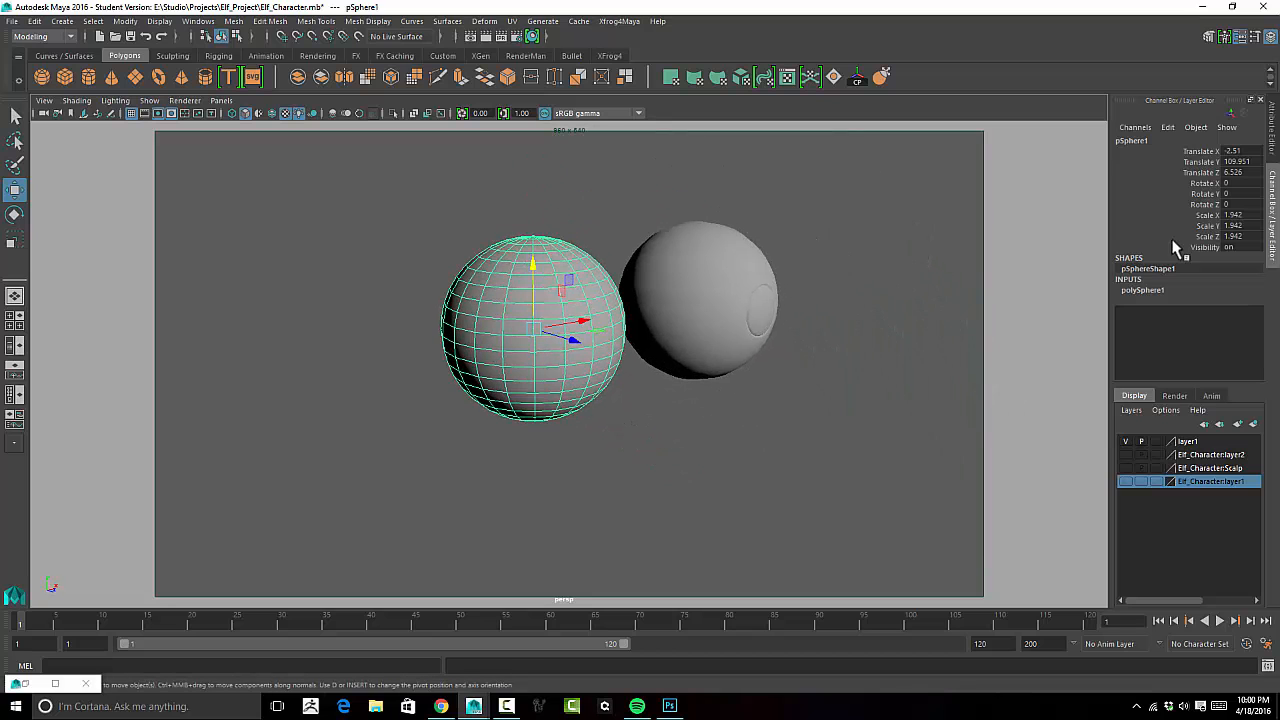
left_click_drag(677, 340, 689, 334, "alt")
left_click(1246, 185)
type("90")
key("Return")
left_click_drag(775, 354, 690, 357, "alt")
right_click_drag(742, 356, 863, 369, "alt")
middle_click_drag(849, 354, 832, 328, "alt")
left_click_drag(833, 328, 903, 337, "alt")
left_click_drag(786, 360, 709, 349, "alt")
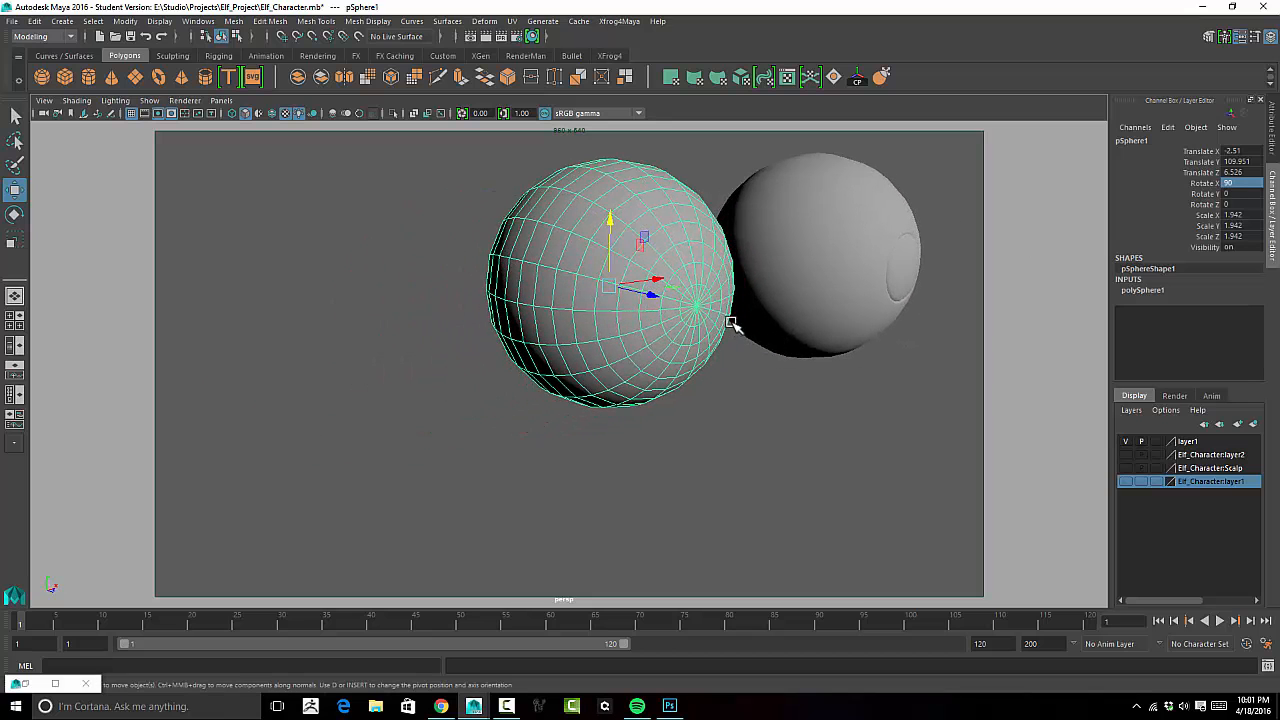
left_click_drag(727, 276, 704, 253, "alt")
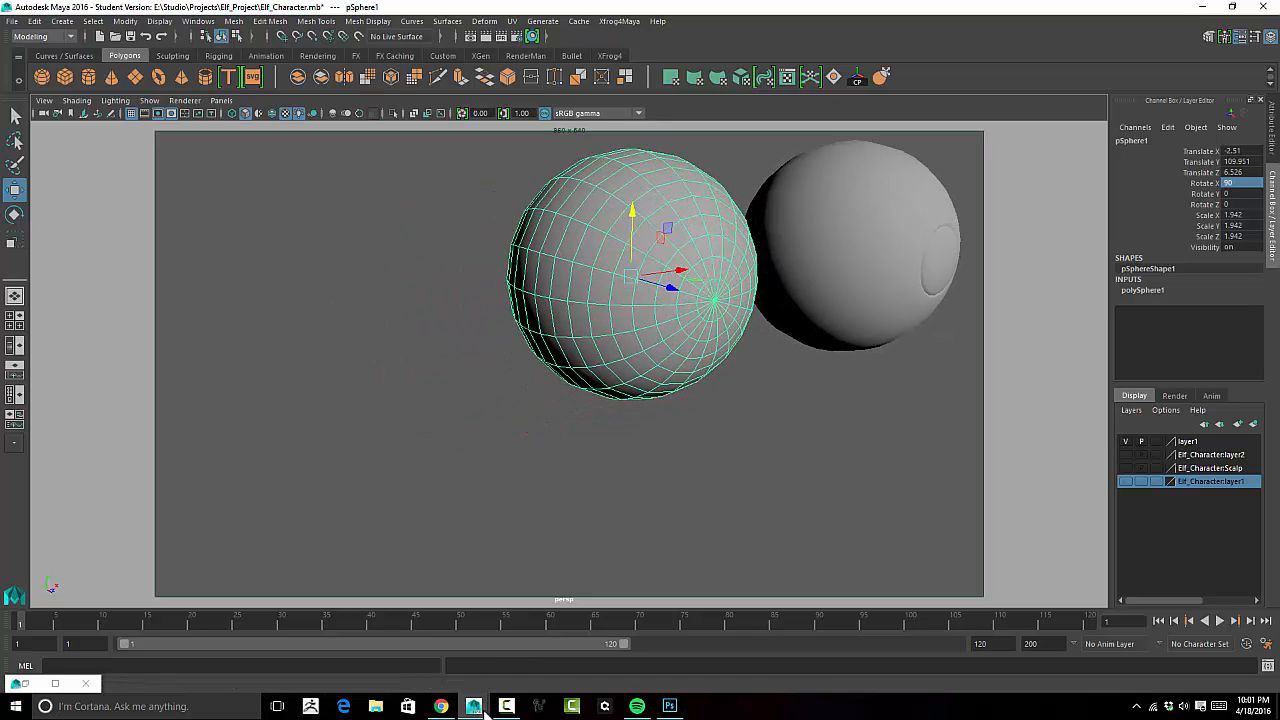
Check the eye anatomy diagram in Chrome again and switch back to Maya.
left_click(441, 706)
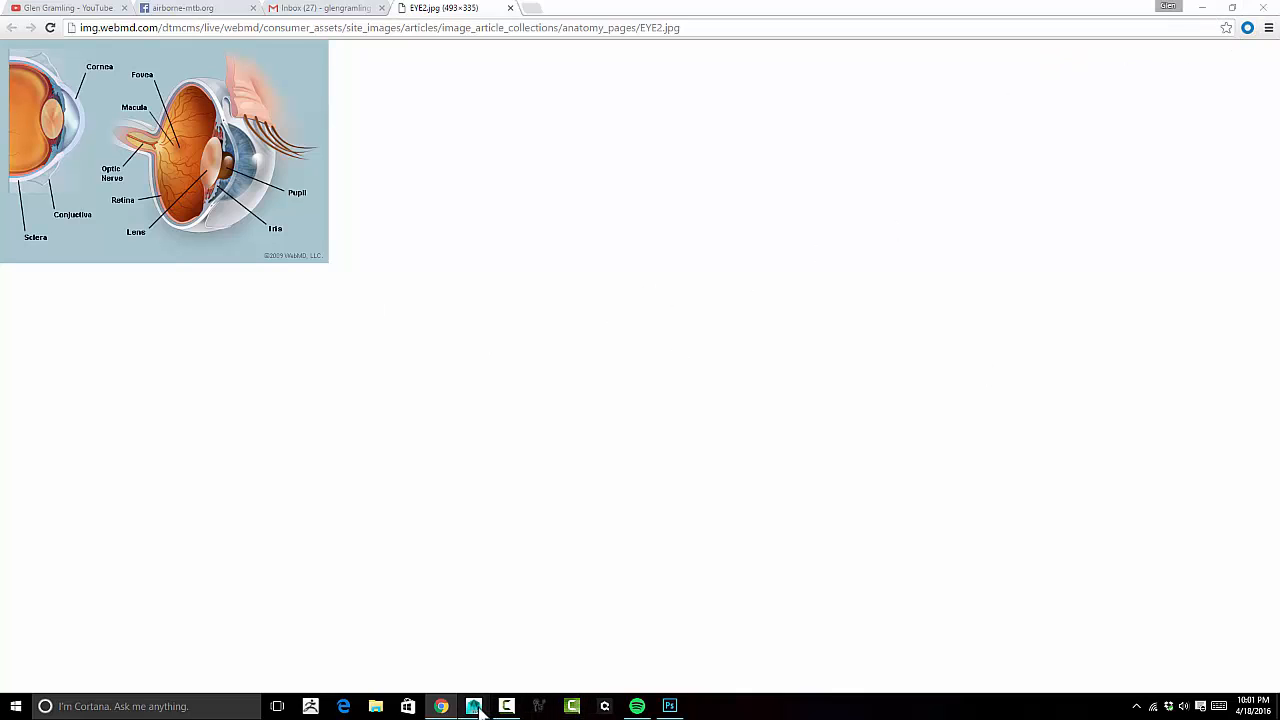
mouse_move(473, 706)
left_click(554, 652)
Show the Elf_Character:layer1 display layer and frame the elf's right eye closely.
left_click_drag(776, 348, 866, 411, "alt")
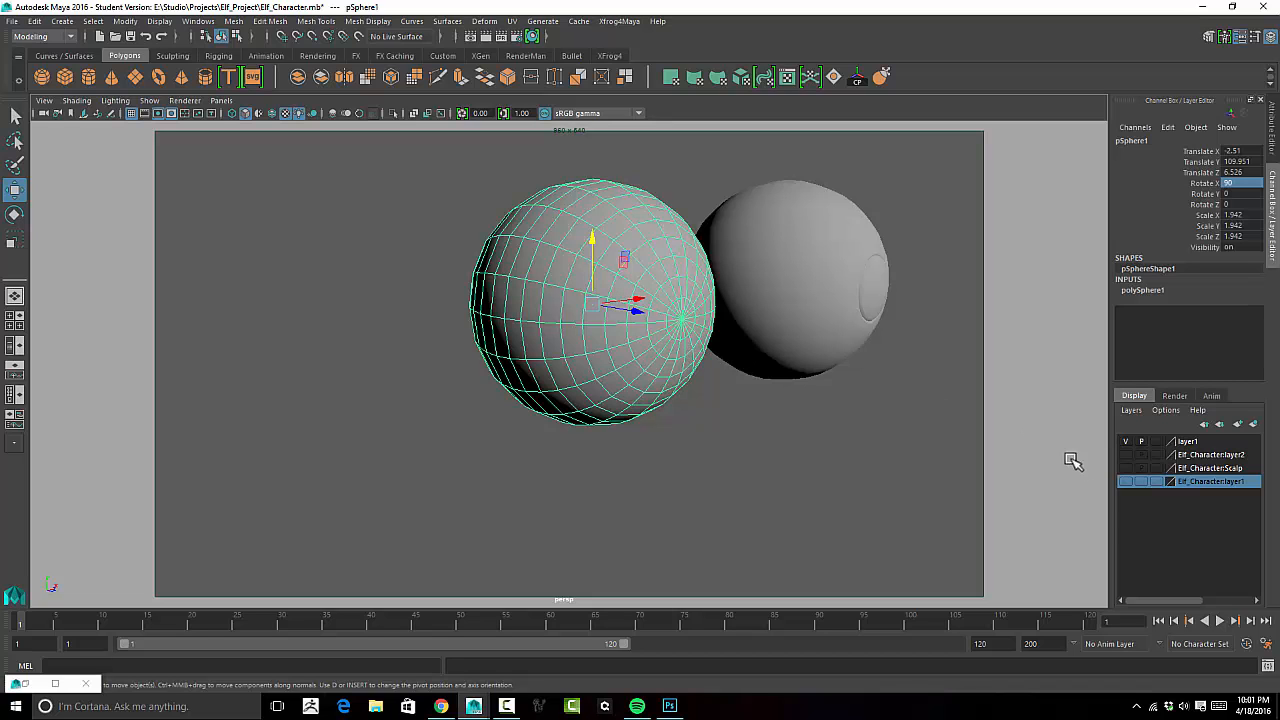
left_click(1127, 482)
left_click_drag(1019, 490, 574, 336, "alt")
right_click_drag(660, 329, 560, 330, "alt")
mouse_move(561, 331)
left_mouse_down("alt")
mouse_move(594, 337)
mouse_move(574, 340)
mouse_move(600, 374)
mouse_move(591, 340)
mouse_move(572, 340)
left_mouse_up("alt")
right_click_drag(572, 340, 760, 318, "alt")
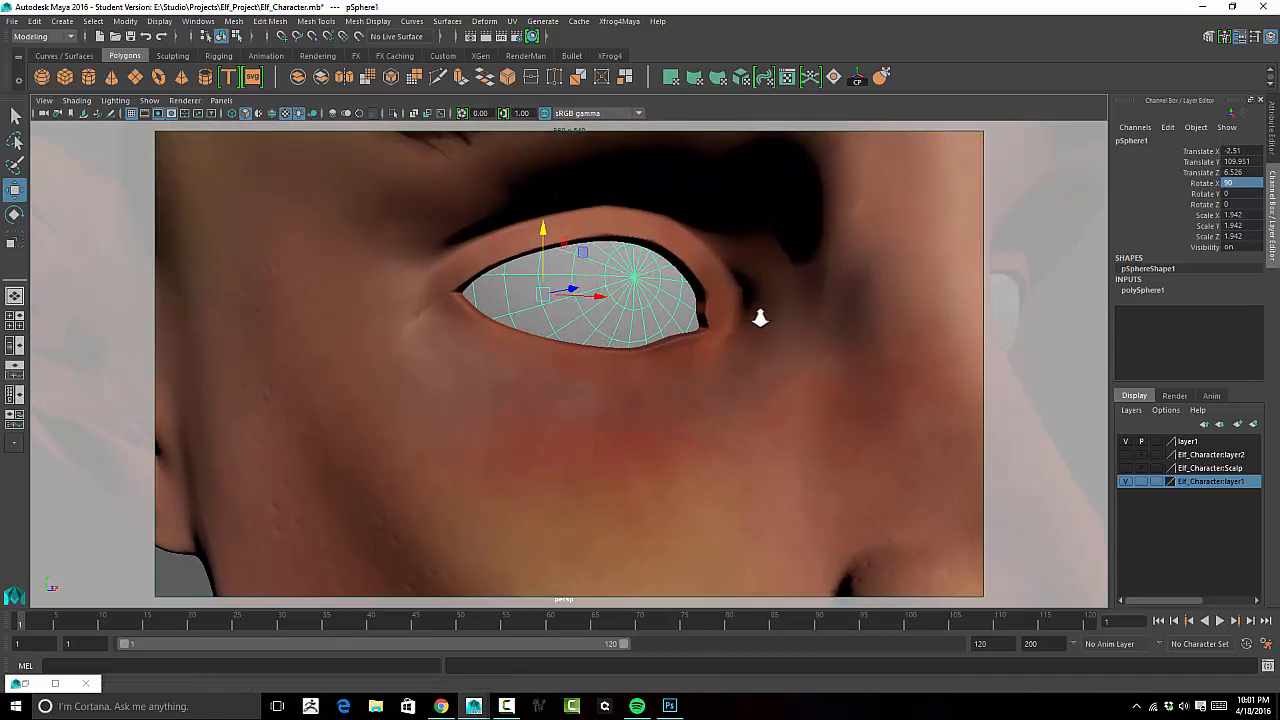
Insert an edge loop around the front pole of the new eyeball with the Multi-Cut tool.
left_click(440, 77)
key("ctrl")
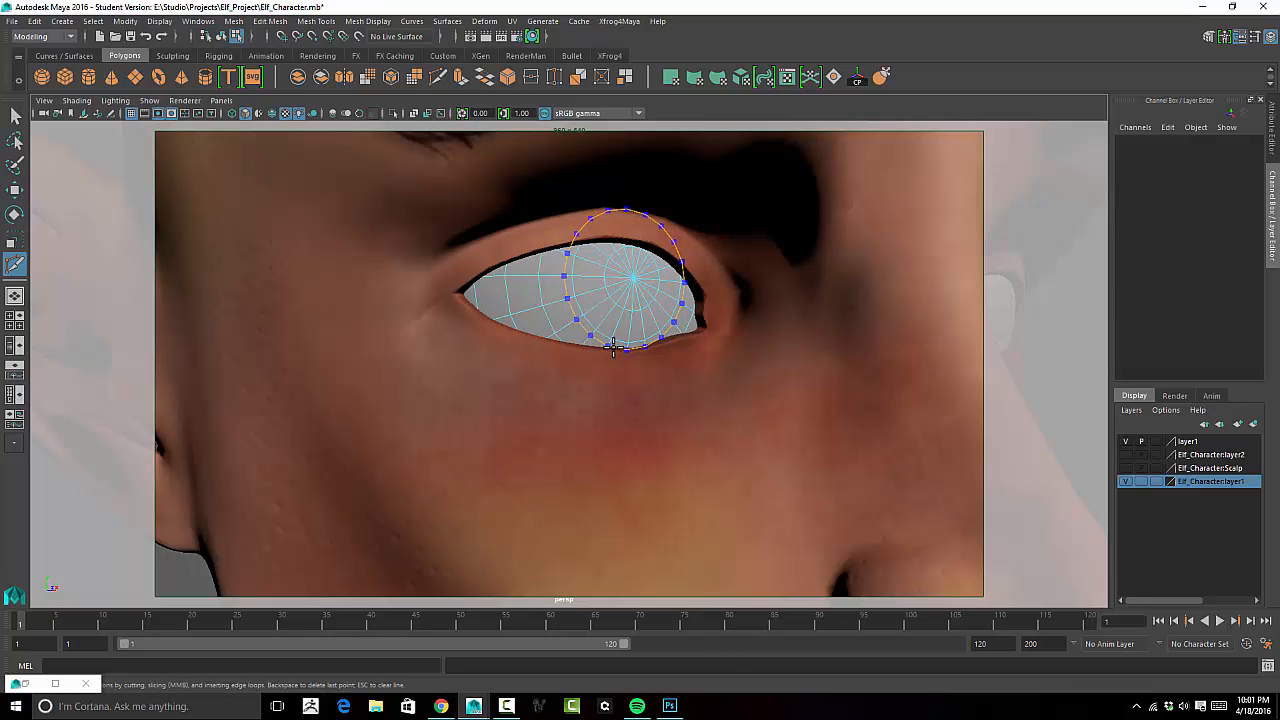
left_click_drag(689, 311, 700, 335, "alt")
key("w")
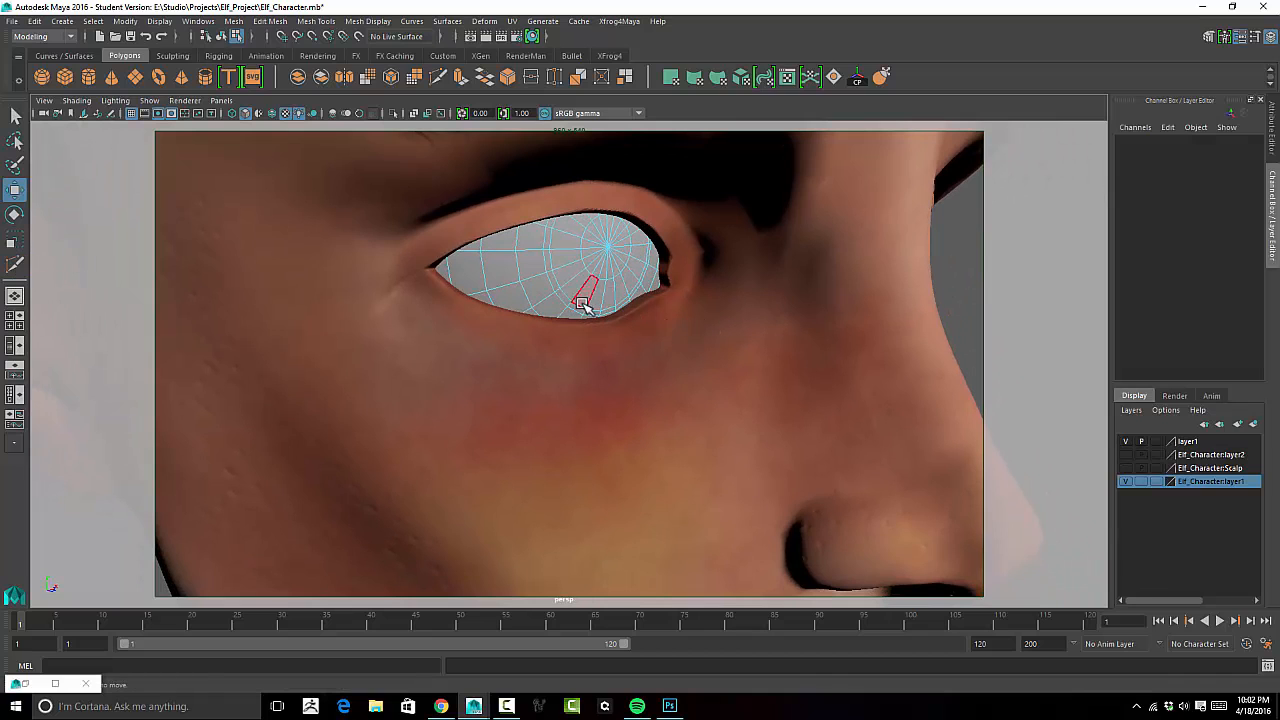
Move the edge loops around the new eyeball's front pole forward along Z to start a cornea bulge.
double_click(581, 307)
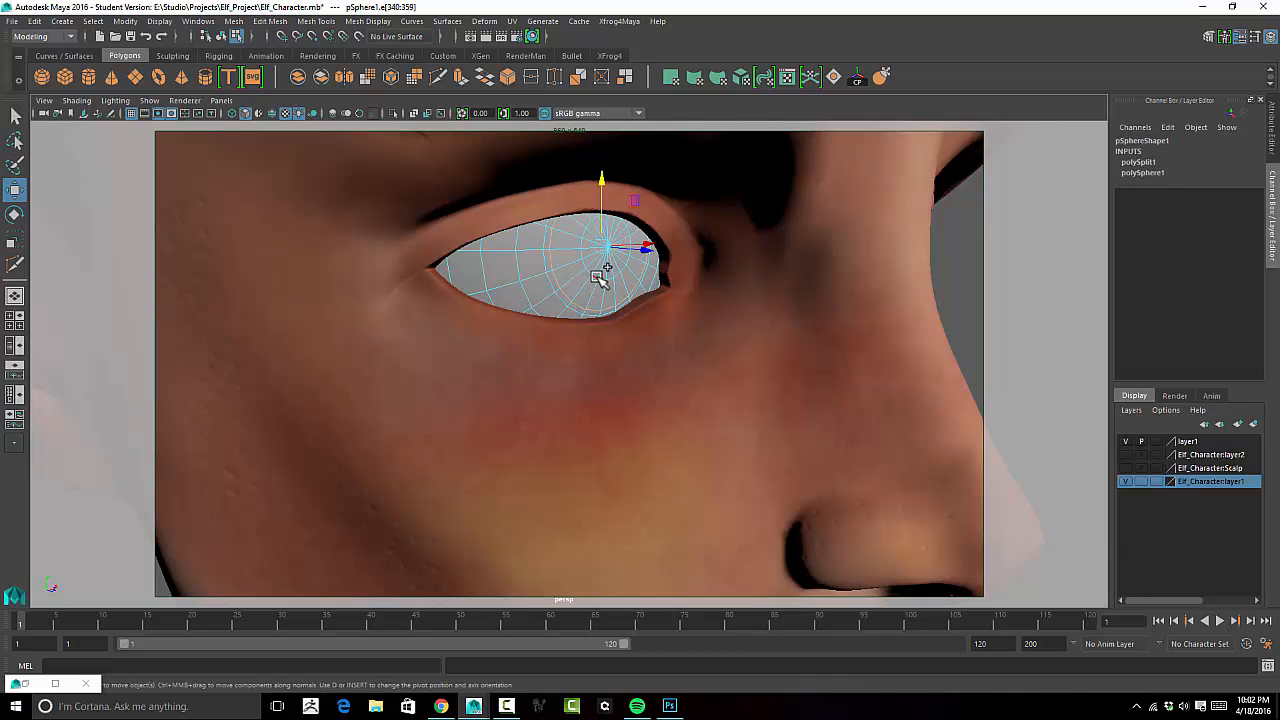
left_click_drag(651, 297, 697, 271, "alt")
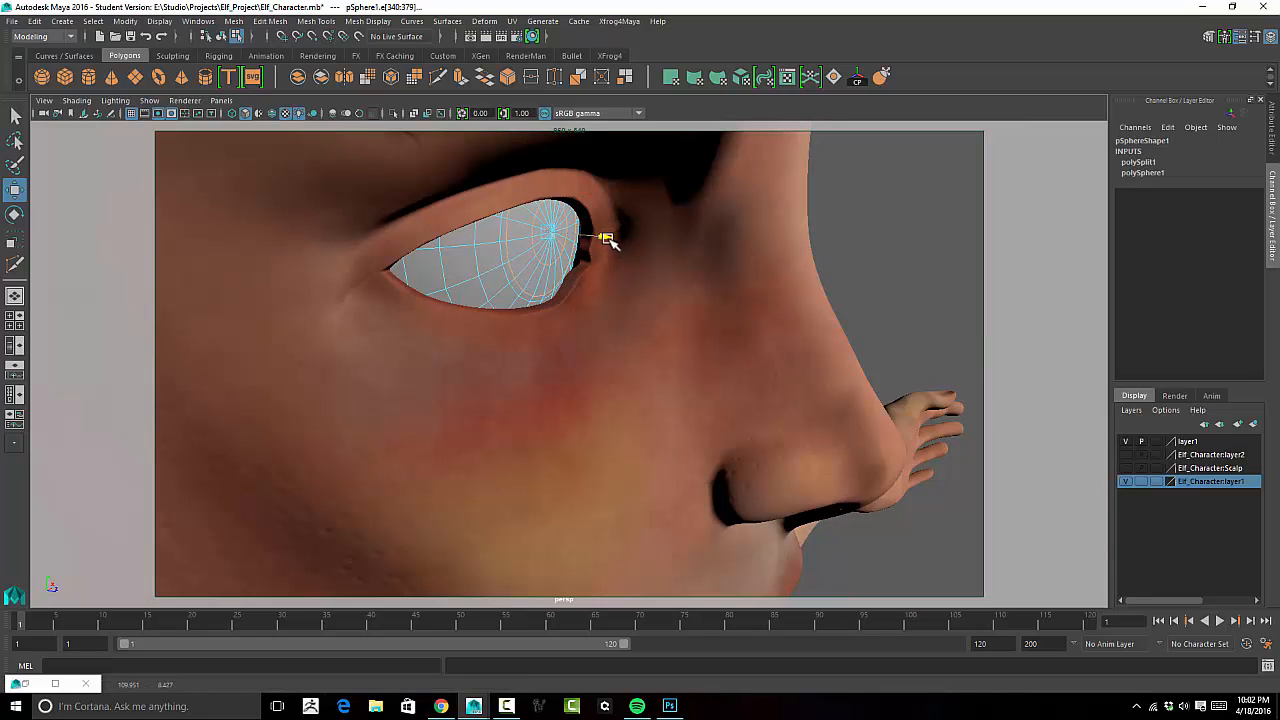
double_click(540, 252)
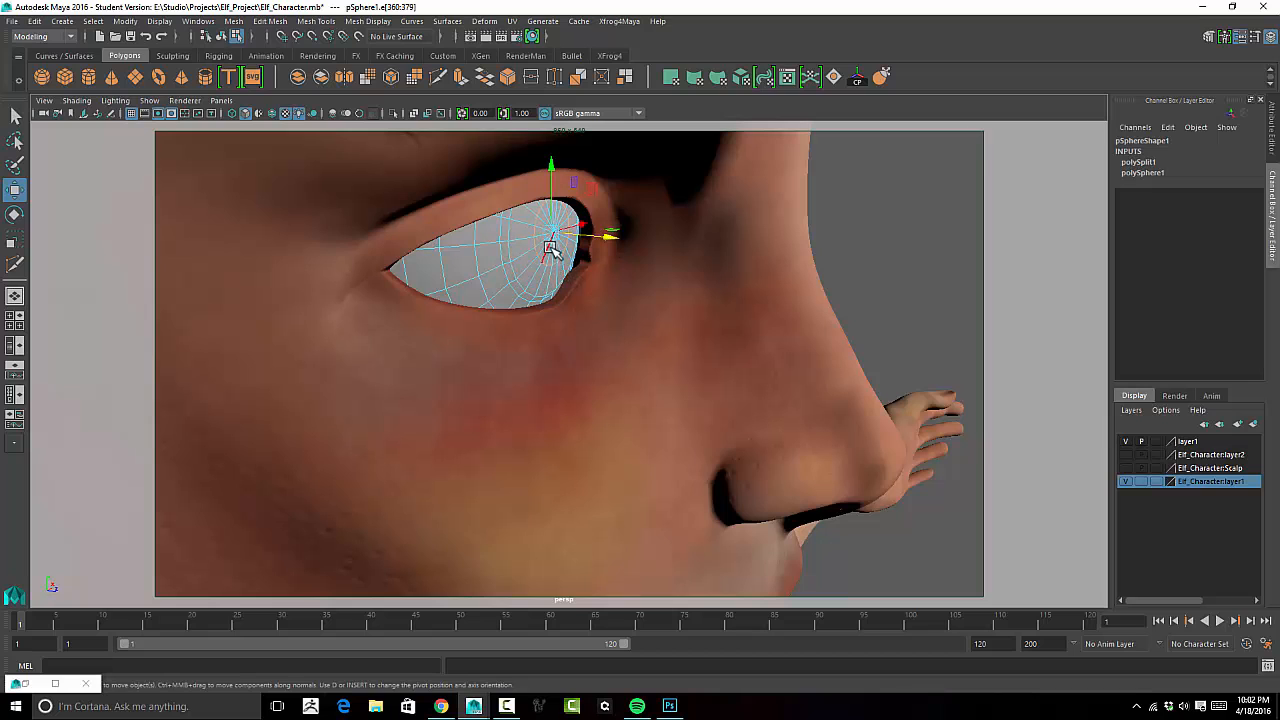
left_click_drag(613, 236, 544, 260)
left_click_drag(556, 280, 397, 294, "alt")
left_click_drag(628, 276, 714, 251, "alt")
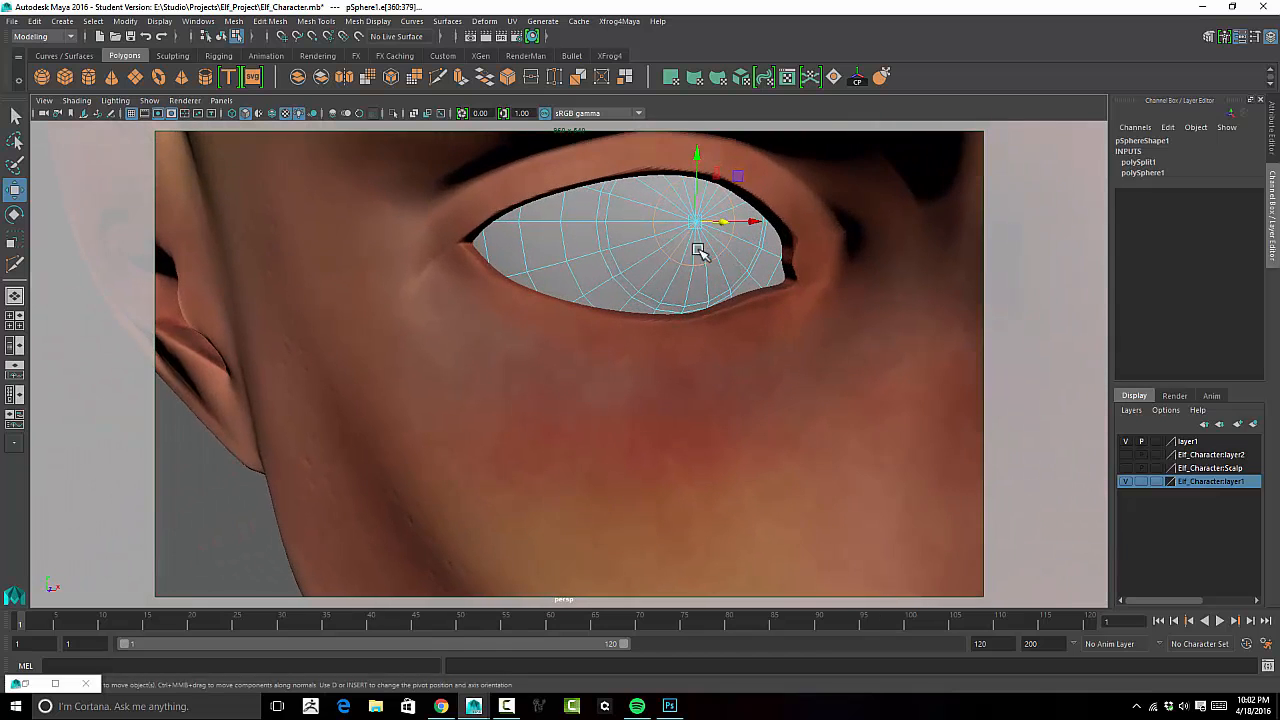
Select the eyeball's front pole vertex and check the cornea shape with the smooth mesh preview.
right_click_drag(686, 237, 614, 237)
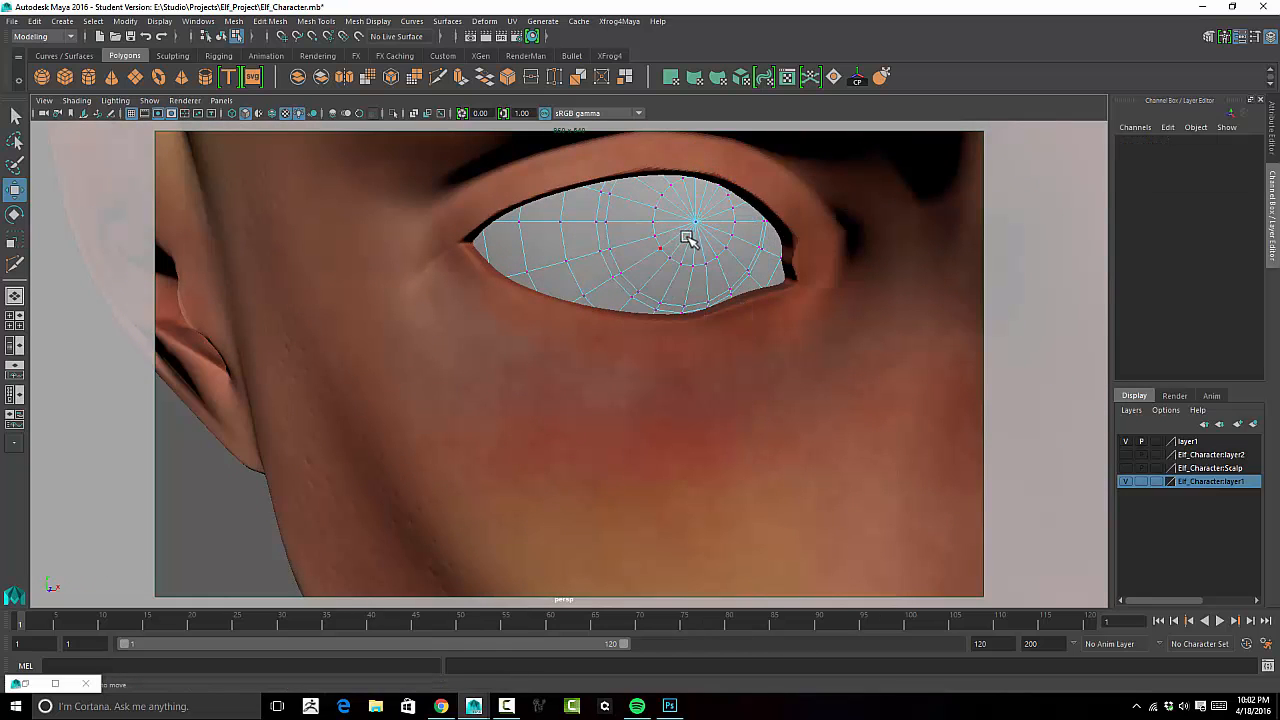
left_click(683, 237)
left_click_drag(683, 240, 644, 366, "alt")
key("3")
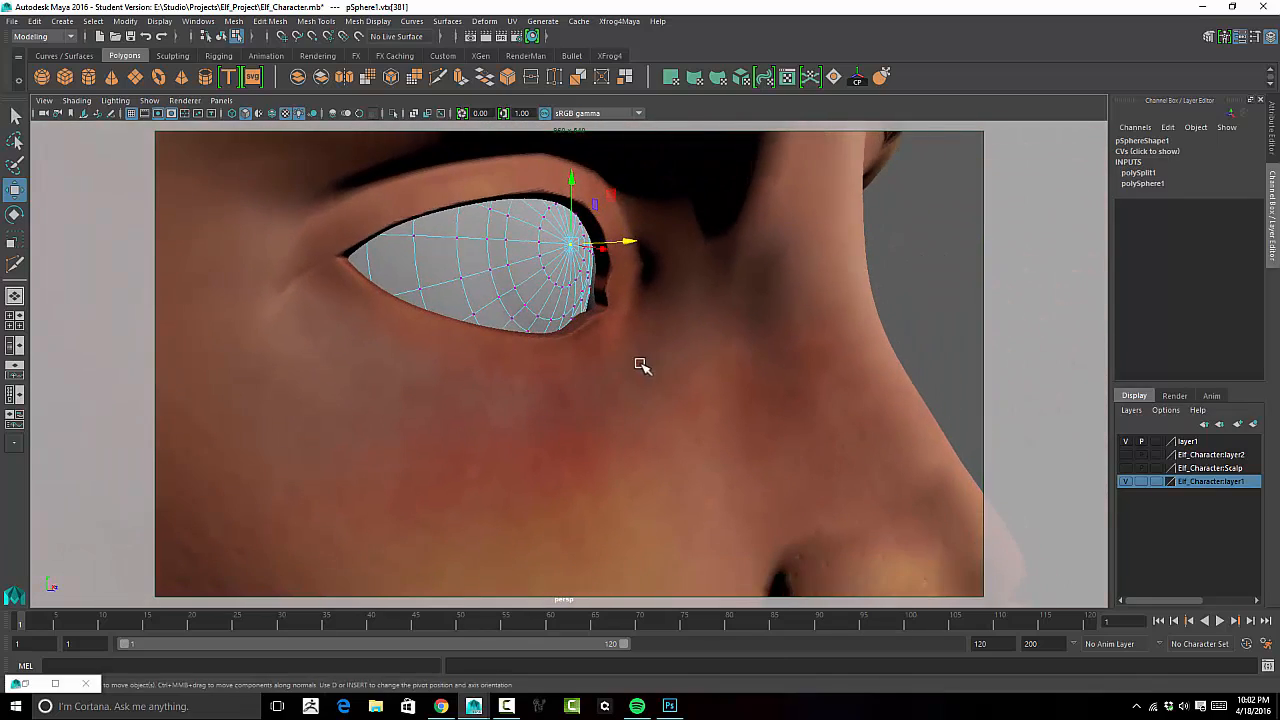
left_click_drag(552, 359, 554, 354, "alt")
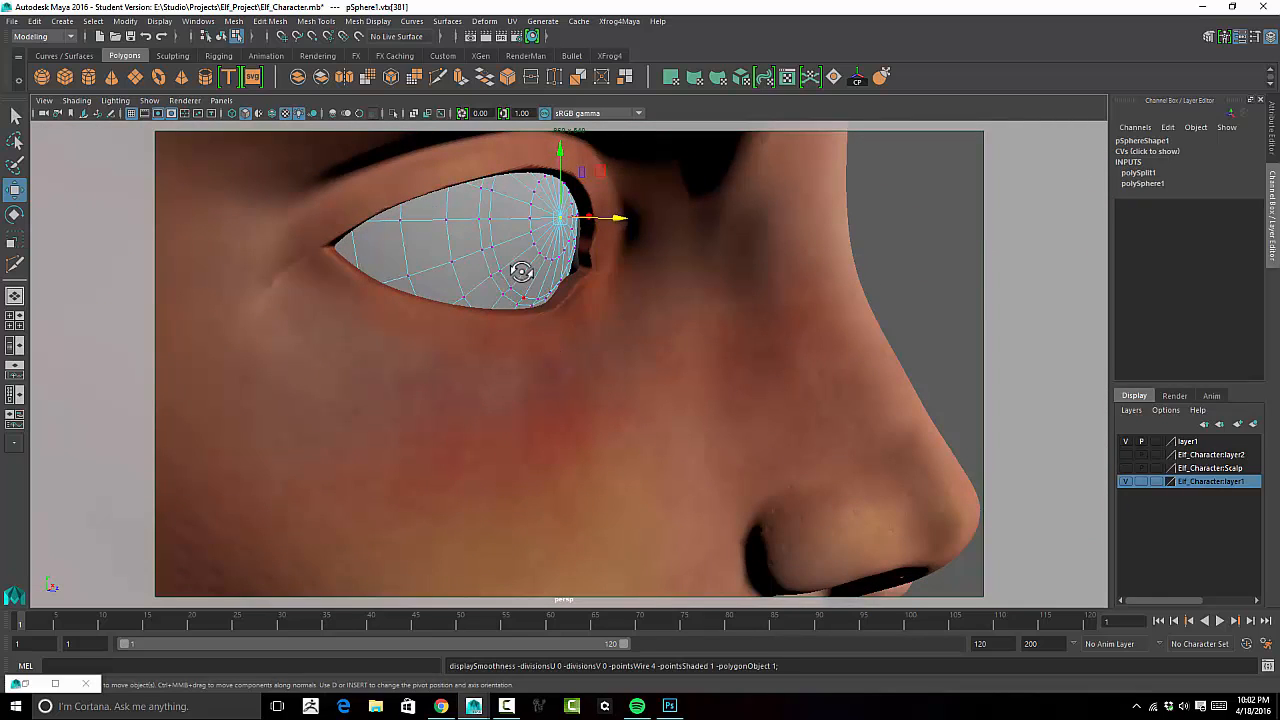
left_click_drag(523, 271, 500, 240, "alt")
Insert another edge loop around the cornea with Multi-Cut and return to object mode to compare both eyes.
left_click(437, 78)
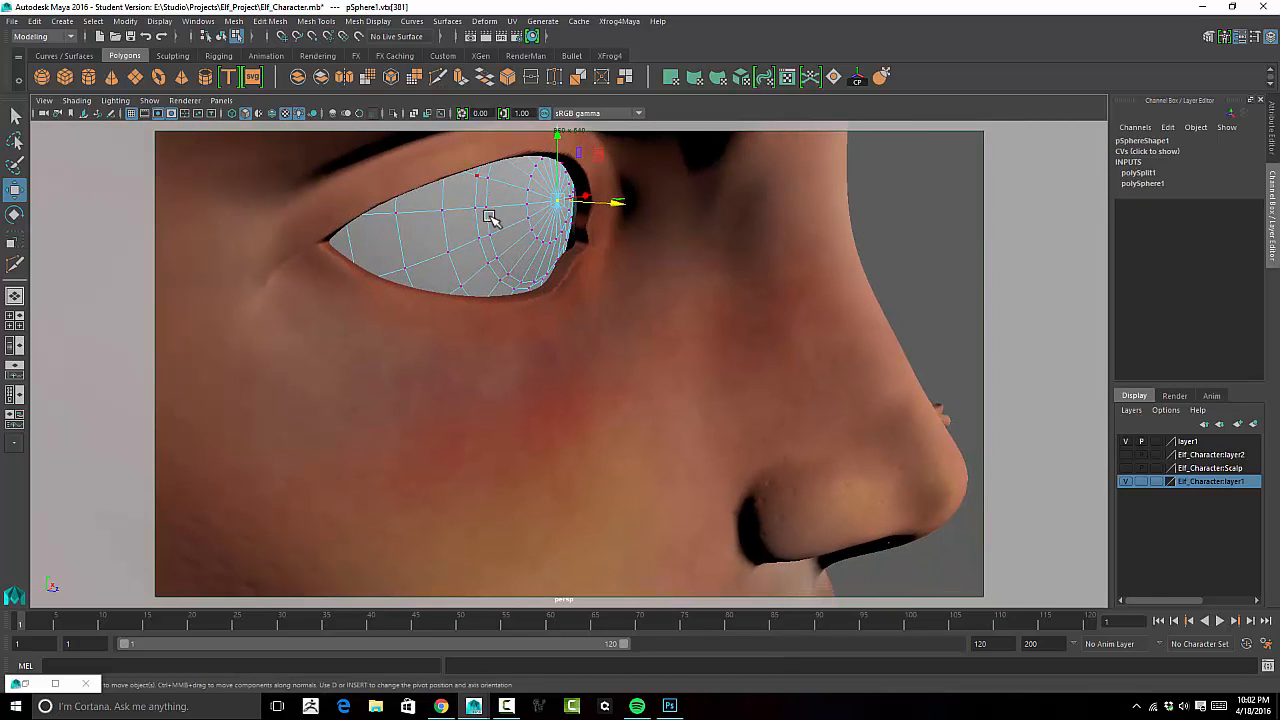
left_click(477, 237, "ctrl")
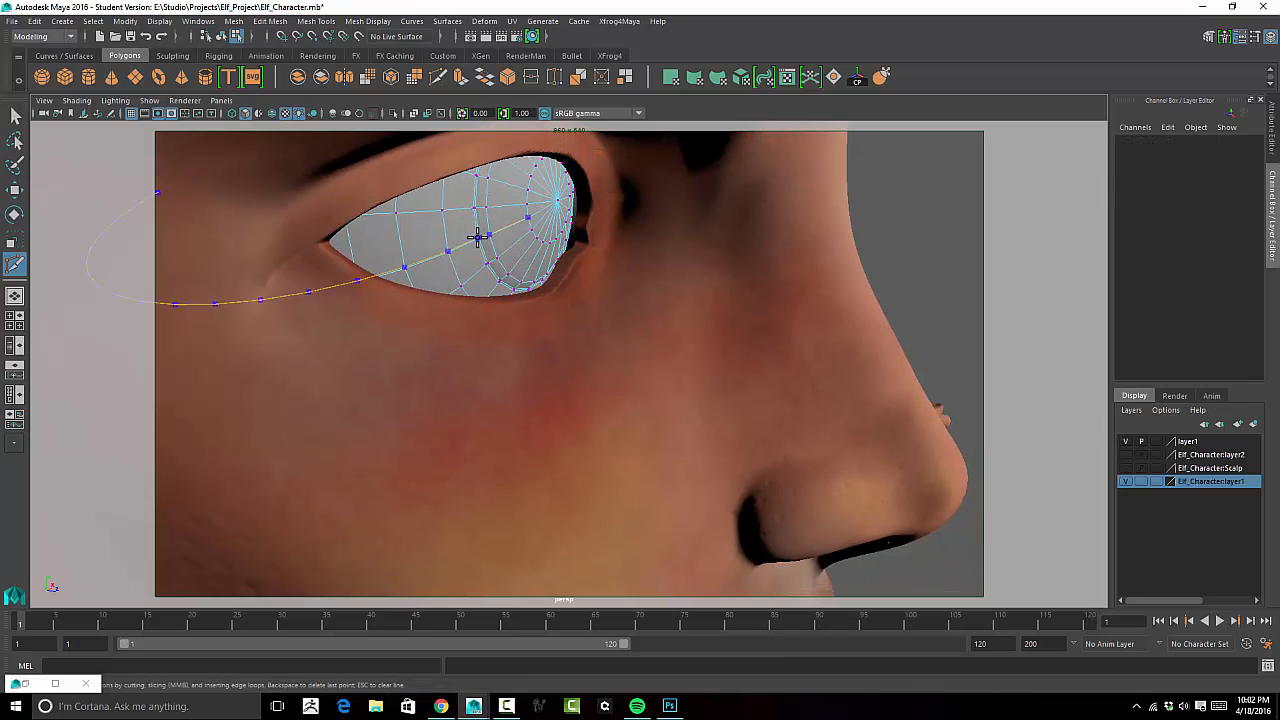
left_click_drag(566, 265, 531, 266, "alt")
key("w")
right_click_drag(508, 202, 557, 182)
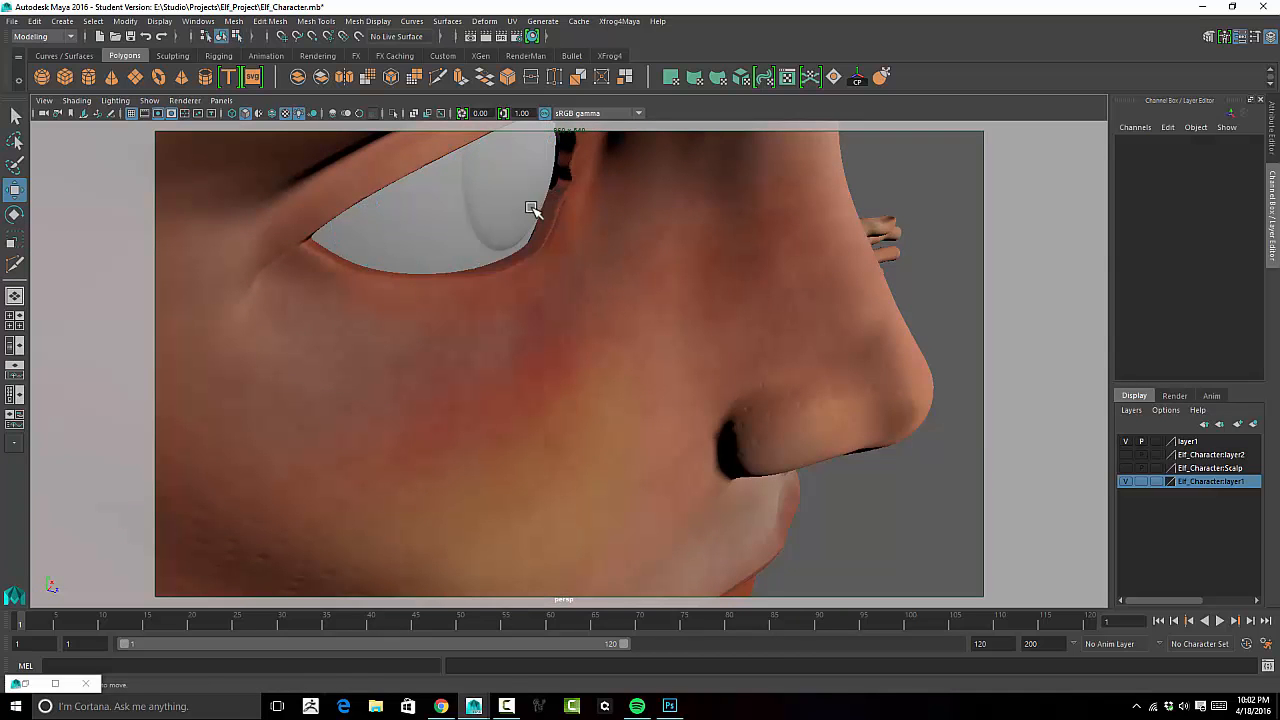
left_click(902, 174)
left_click_drag(902, 174, 530, 238, "alt")
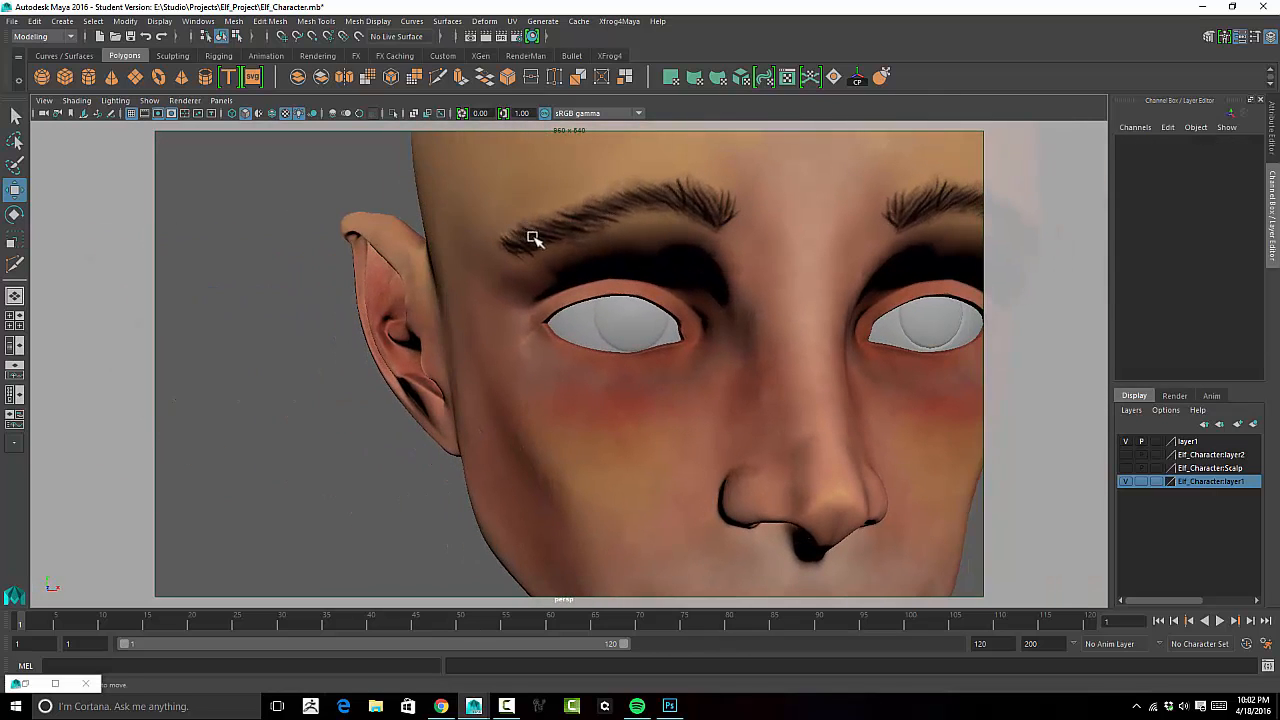
Undo the cornea edits on the new eyeball, including the moved and inserted edge loops.
key("ctrl+z")
key("ctrl+z")
key("ctrl+z")
key("ctrl+z")
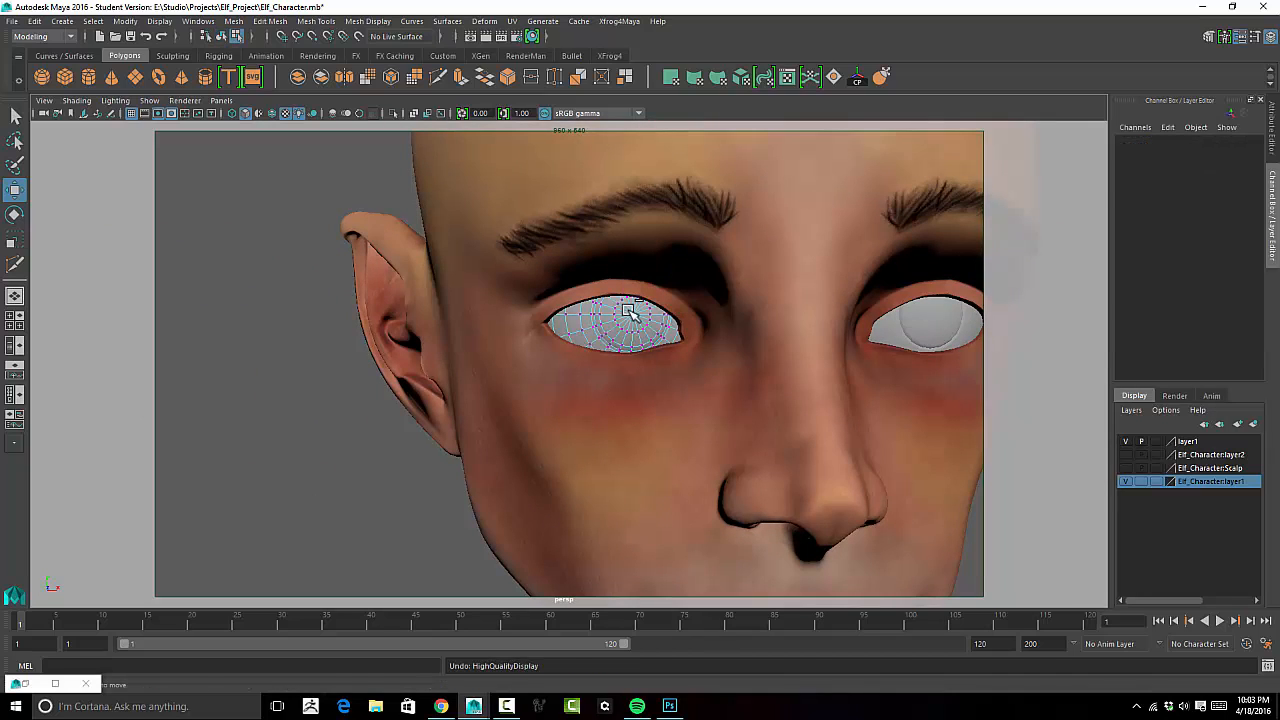
left_click(630, 313)
left_click_drag(625, 313, 606, 277, "alt")
key("ctrl+z")
key("ctrl+z")
key("ctrl+z")
key("ctrl+z")
key("ctrl+z")
key("ctrl+z")
key("ctrl+z")
key("ctrl+z")
key("ctrl+z")
key("ctrl+z")
key("ctrl+z")
key("ctrl+z")
key("ctrl+z")
key("ctrl+z")
key("ctrl+z")
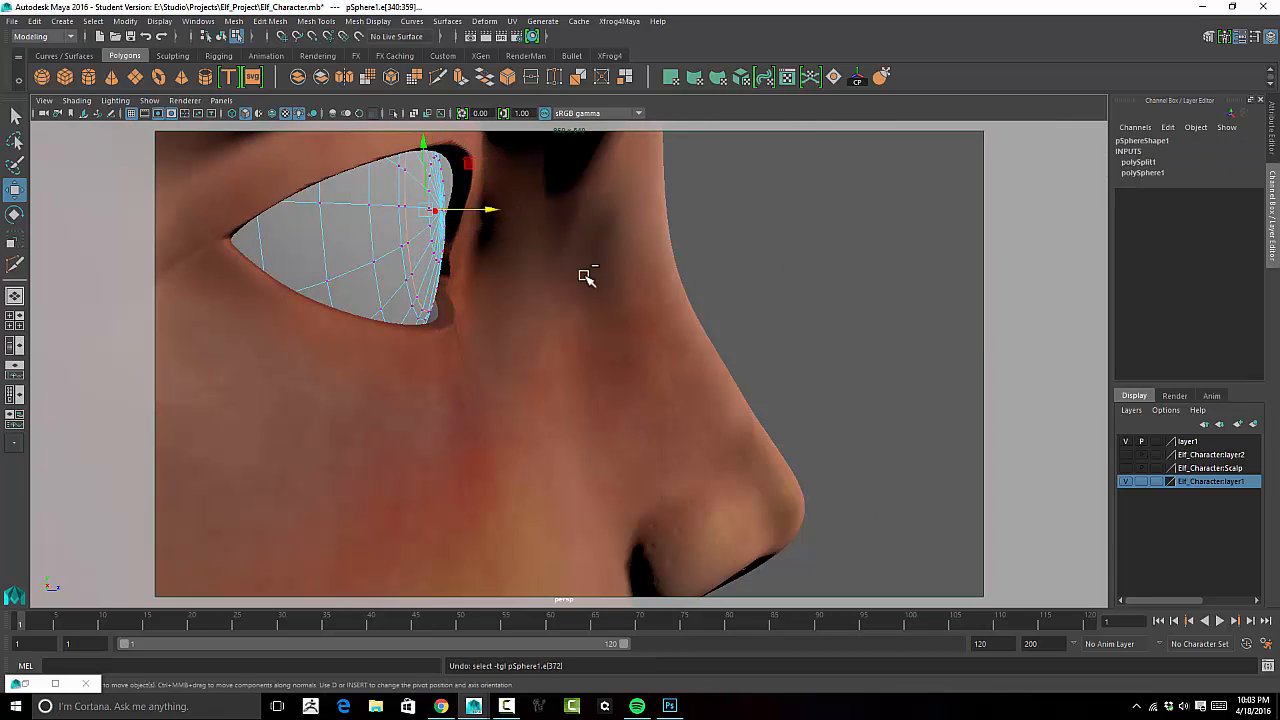
key("ctrl+z")
Insert three closely spaced edge loops around the new eyeball's front pole with the Multi-Cut tool.
left_click_drag(557, 277, 450, 245, "alt")
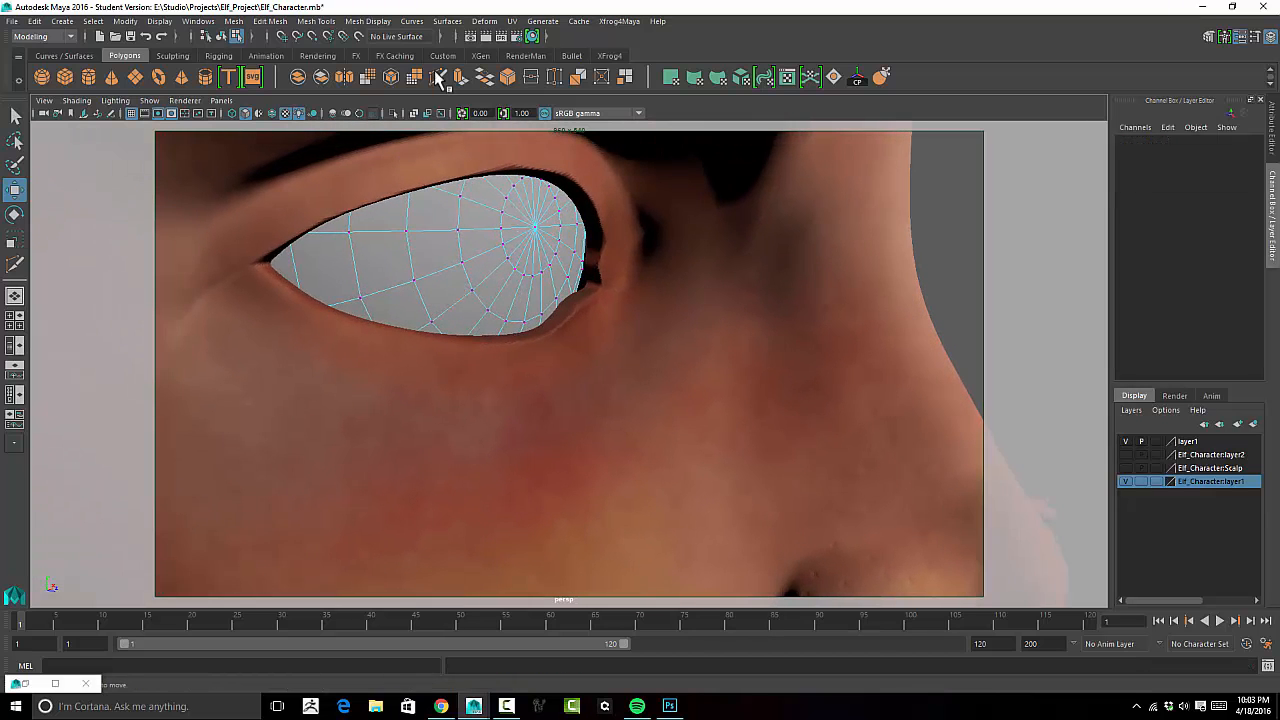
key("y")
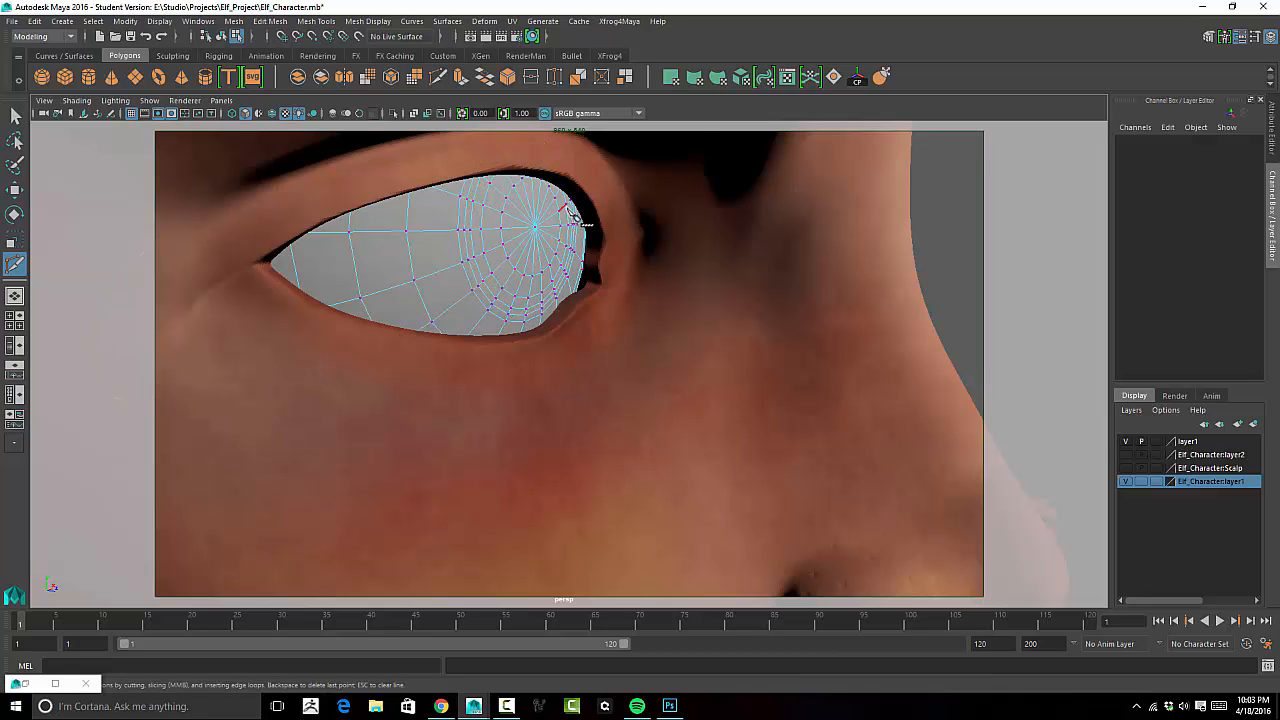
left_click_drag(571, 237, 545, 240, "alt")
Select the inner edge loops around the eyeball's front pole and move them forward along Z into a cornea bulge.
key("w")
mouse_move(476, 244)
right_mouse_down()
mouse_move(474, 200)
mouse_move(476, 232)
right_mouse_up()
double_click(476, 238)
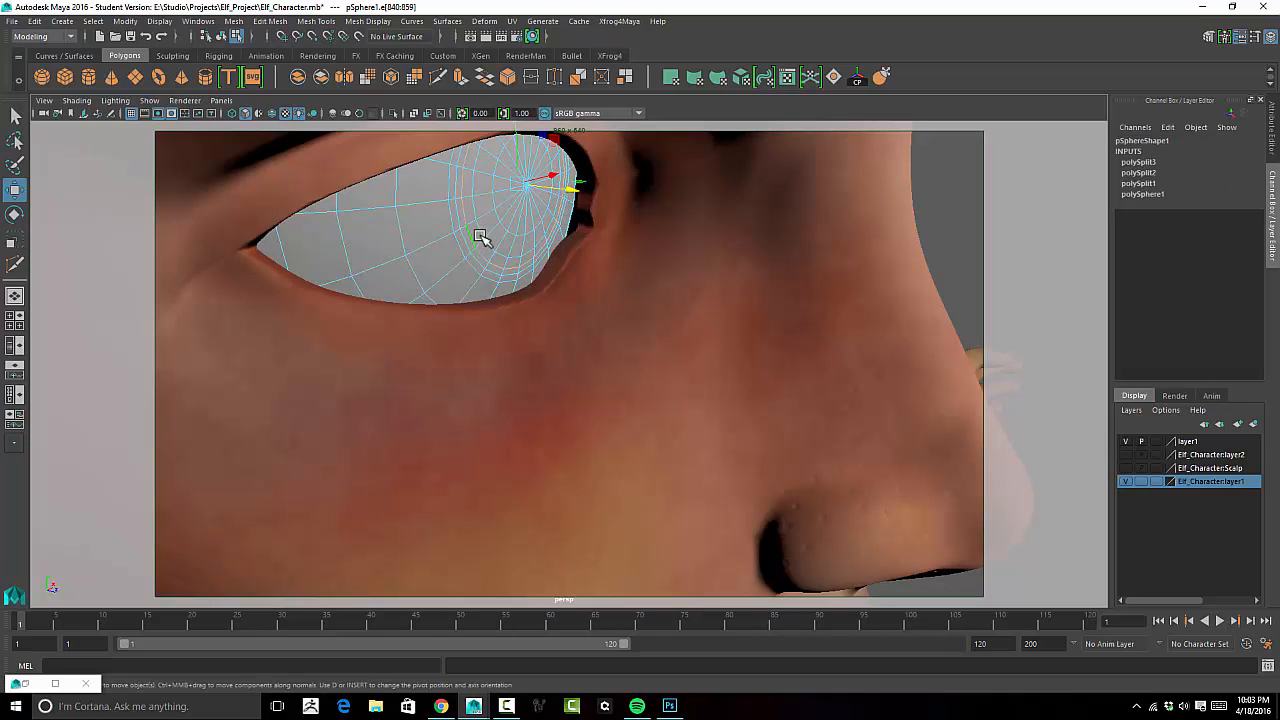
double_click(502, 218)
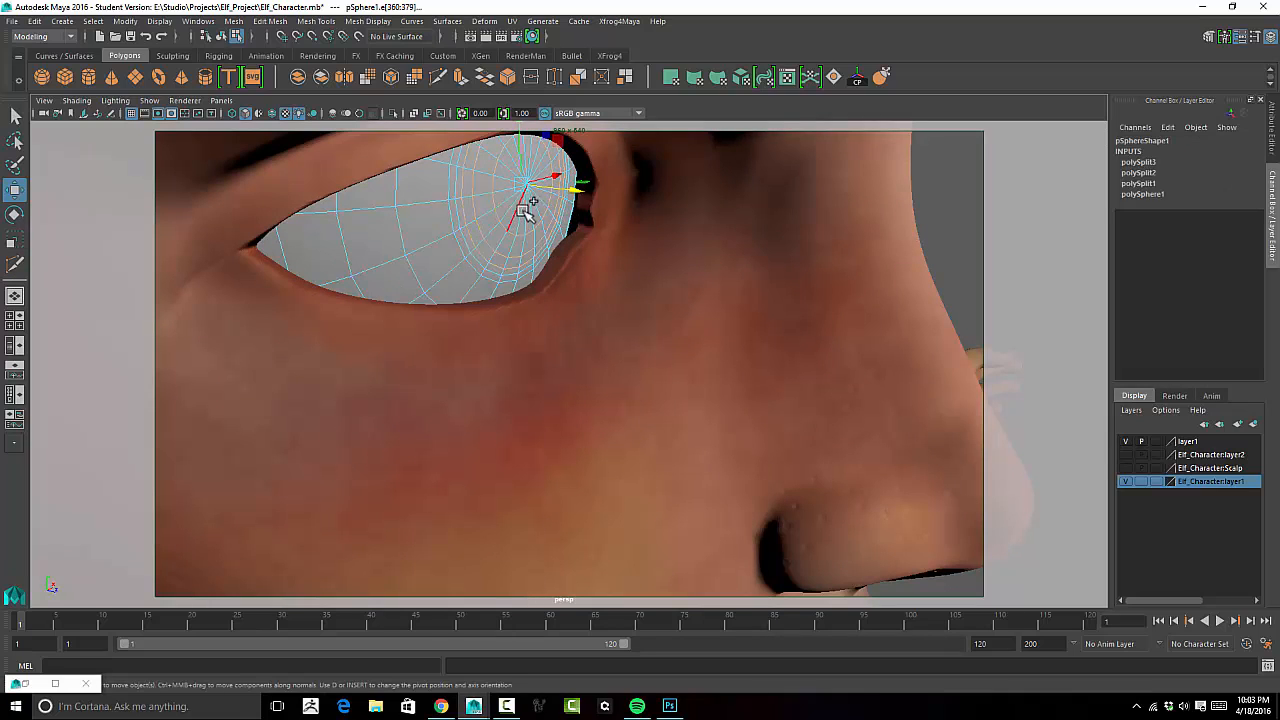
double_click(542, 220)
left_click_drag(542, 220, 471, 194, "alt")
left_click_drag(550, 209, 553, 209)
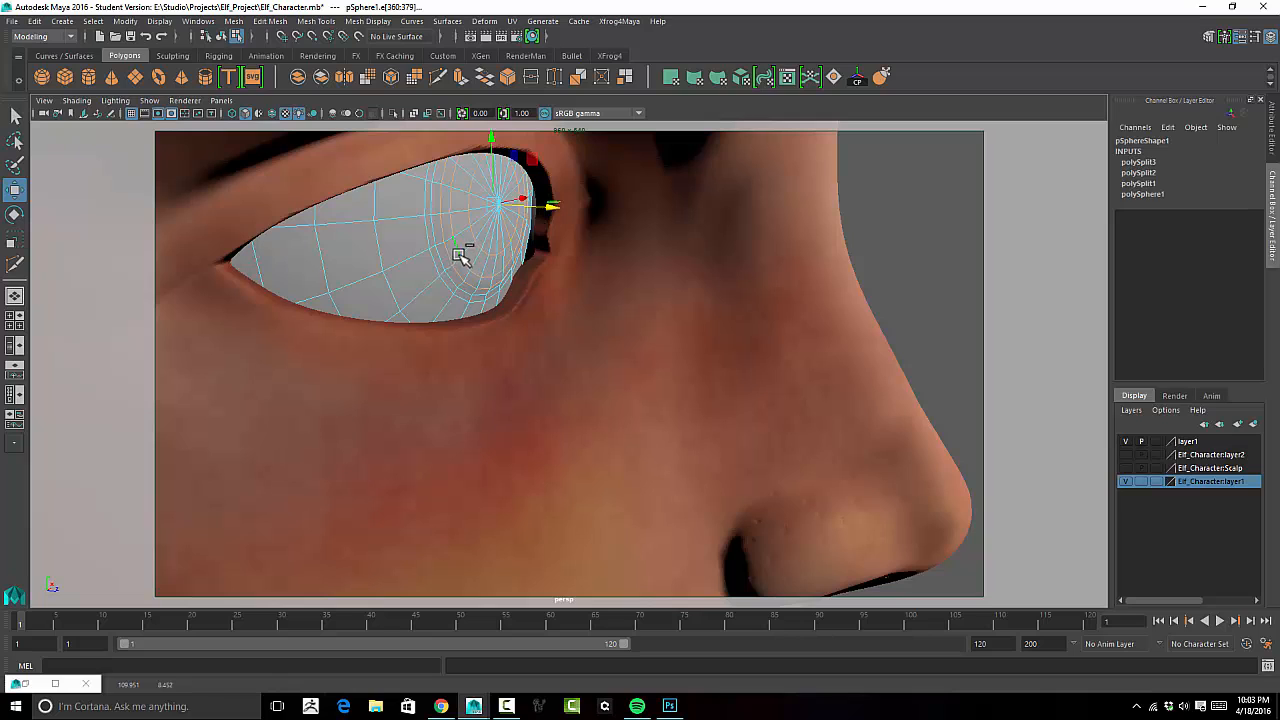
left_click_drag(552, 209, 431, 263)
left_click_drag(340, 276, 425, 261, "alt")
Move the front pole vertex forward along Z to round off the cornea bulge and return to object mode.
right_click_drag(514, 224, 497, 224)
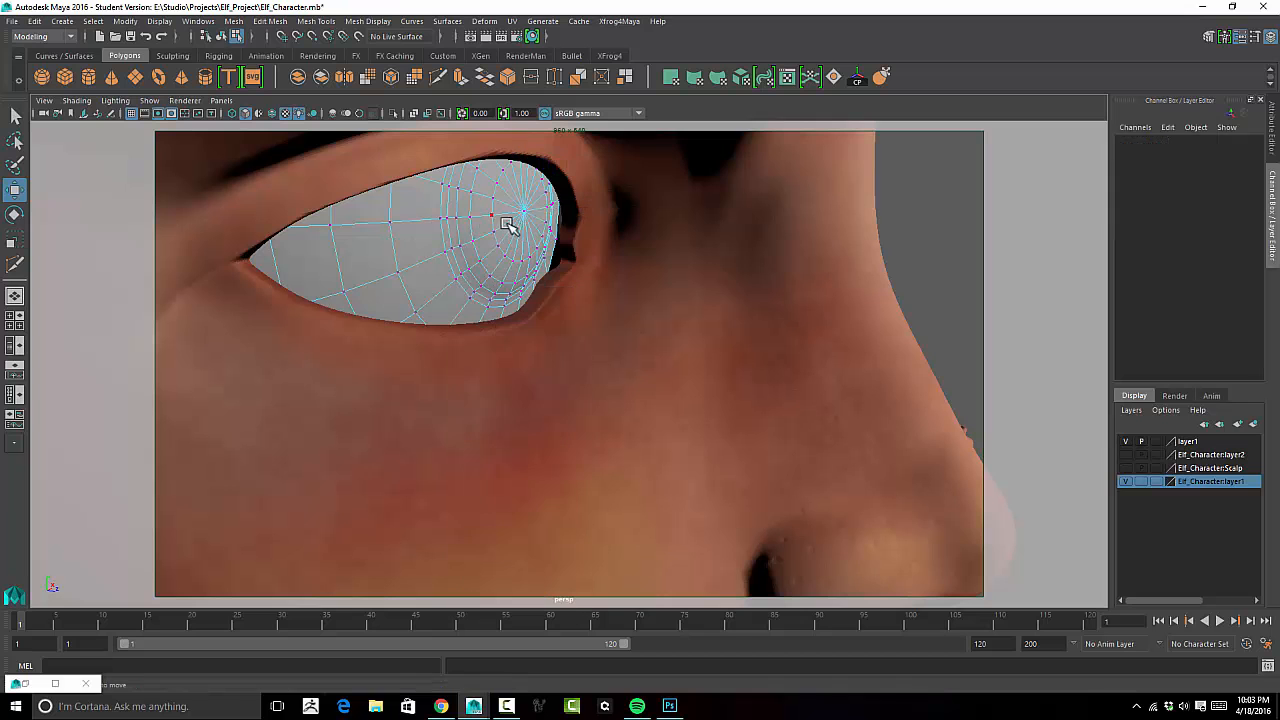
left_click(527, 212)
left_click_drag(573, 232, 550, 200, "alt")
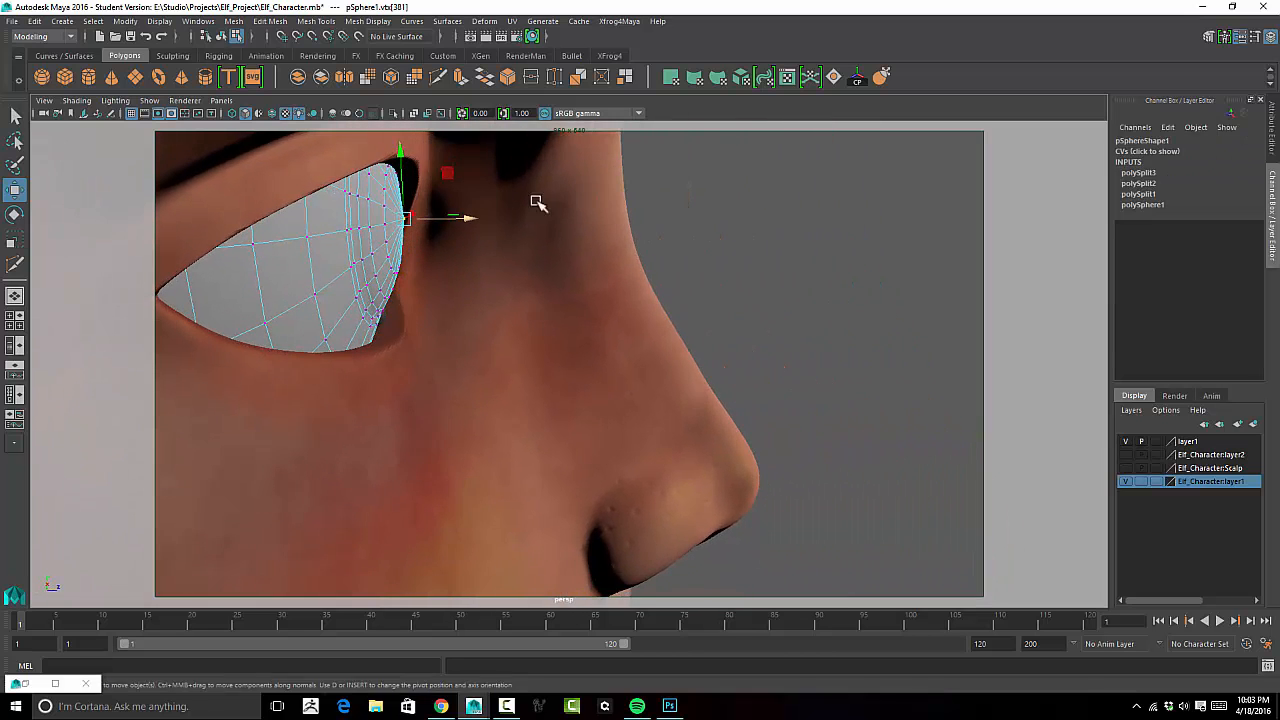
left_click_drag(478, 220, 442, 266)
right_click_drag(586, 257, 648, 238)
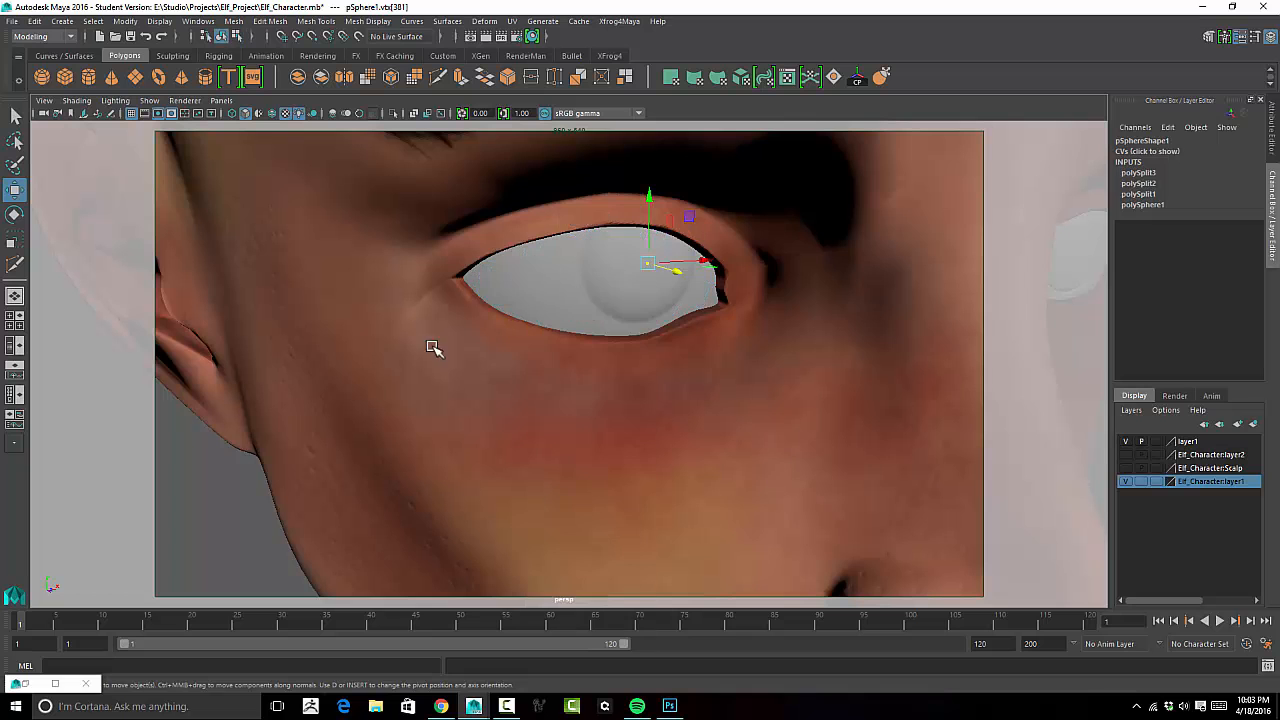
right_click_drag(499, 365, 332, 311, "alt")
mouse_move(721, 331)
left_mouse_down("alt")
mouse_move(680, 314)
mouse_move(740, 331)
left_mouse_up("alt")
right_click_drag(834, 318, 906, 307, "alt")
left_click_drag(776, 318, 700, 310, "alt")
Hide the Elf_Character:layer1 display layer, compare both eyeballs and select the new one.
left_click(1125, 482)
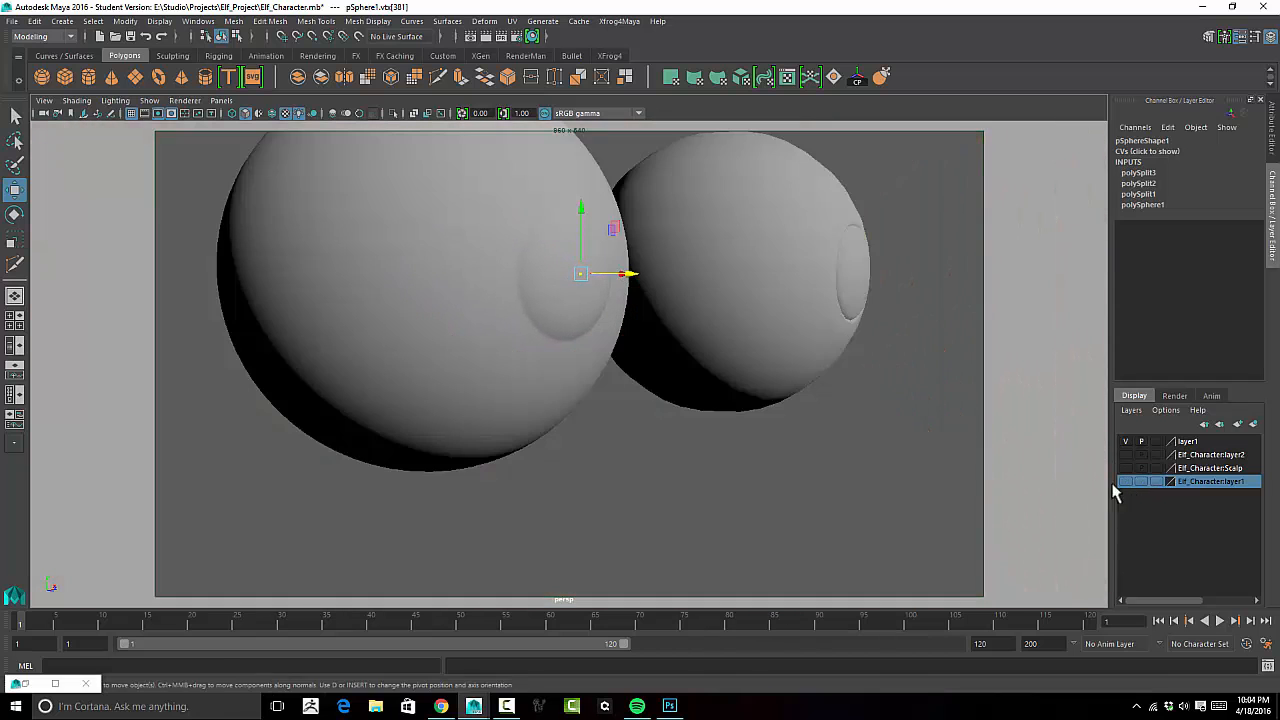
left_click(757, 478)
left_click_drag(680, 473, 611, 464, "alt")
right_click_drag(785, 397, 601, 368, "alt")
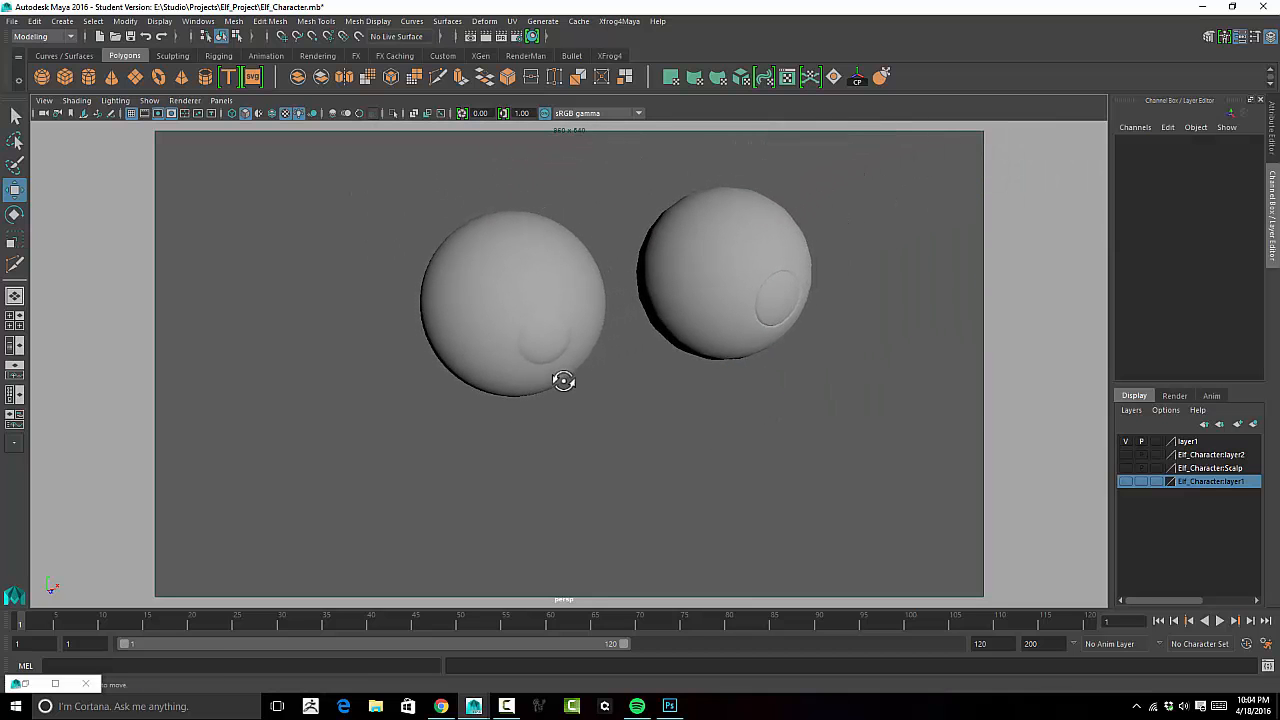
left_click_drag(551, 375, 680, 392, "alt")
left_click(643, 371)
right_click_drag(680, 392, 737, 380, "alt")
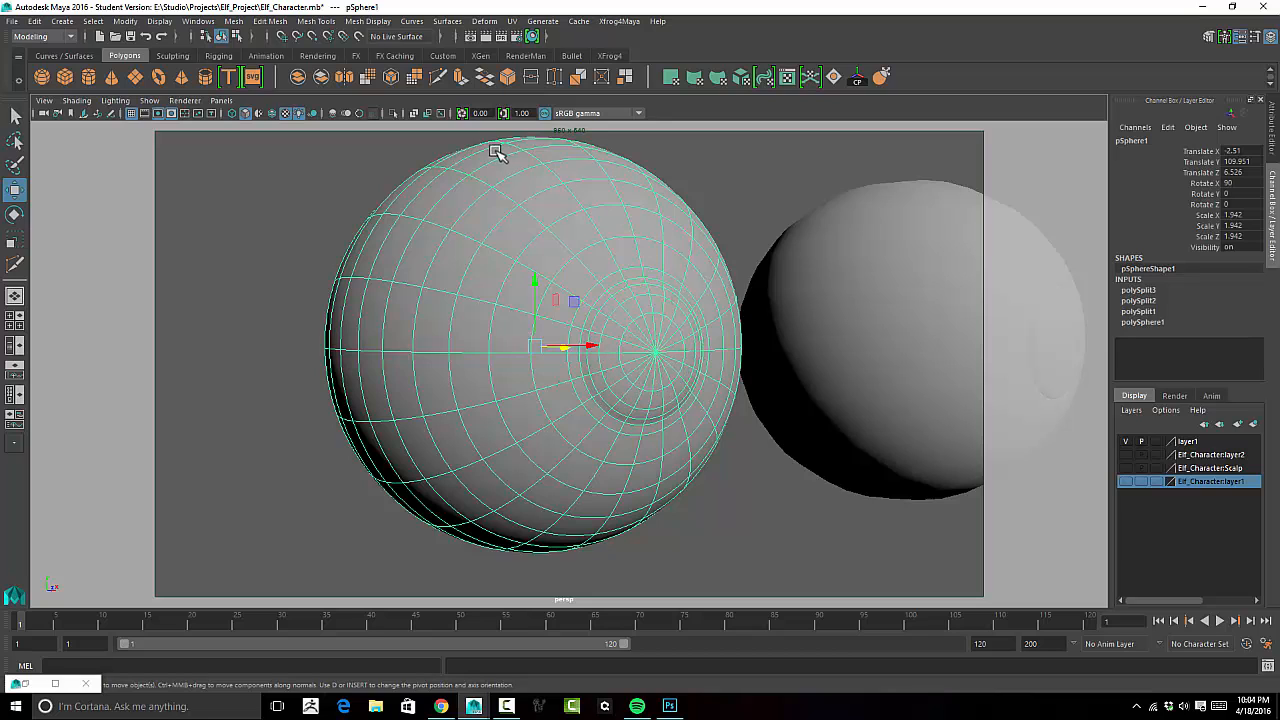
Assign a new Blinn material to the new eyeball and set its Color to white.
left_click_drag(586, 323, 594, 251, "alt")
key("bracketleft")
right_click_drag(536, 243, 615, 585)
left_click_drag(522, 408, 525, 407, "alt")
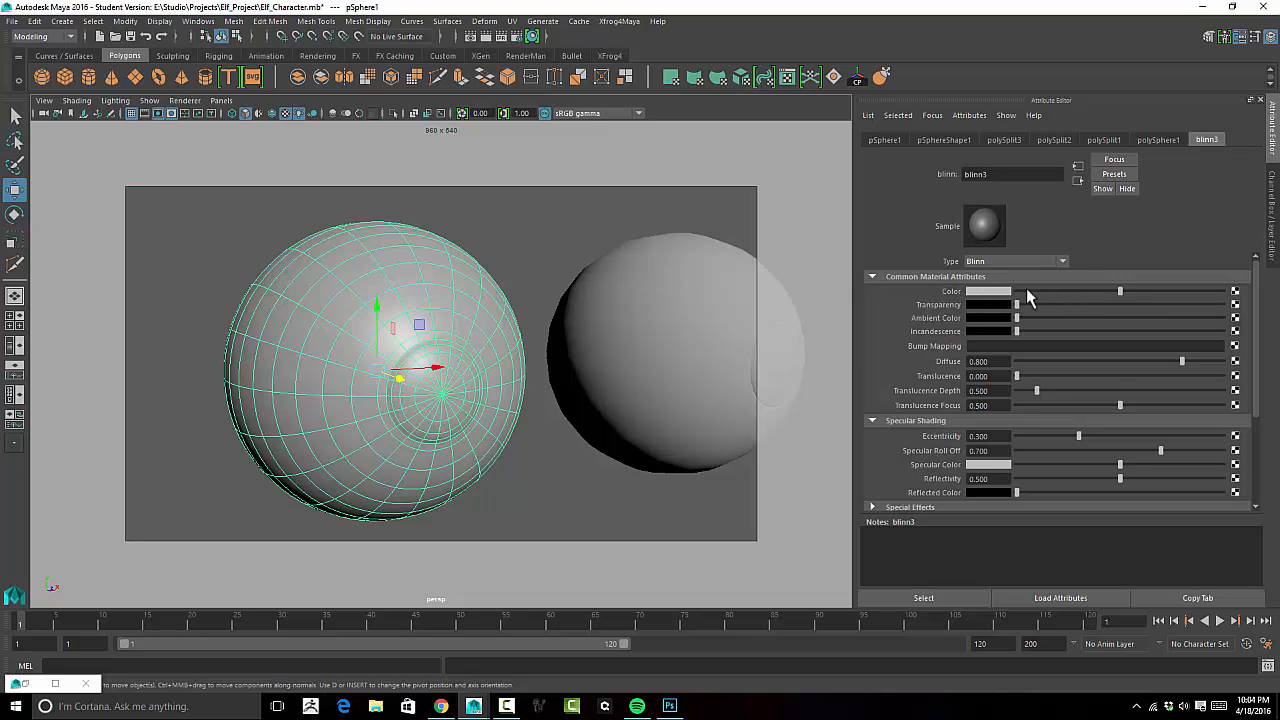
left_click_drag(1122, 292, 1225, 292)
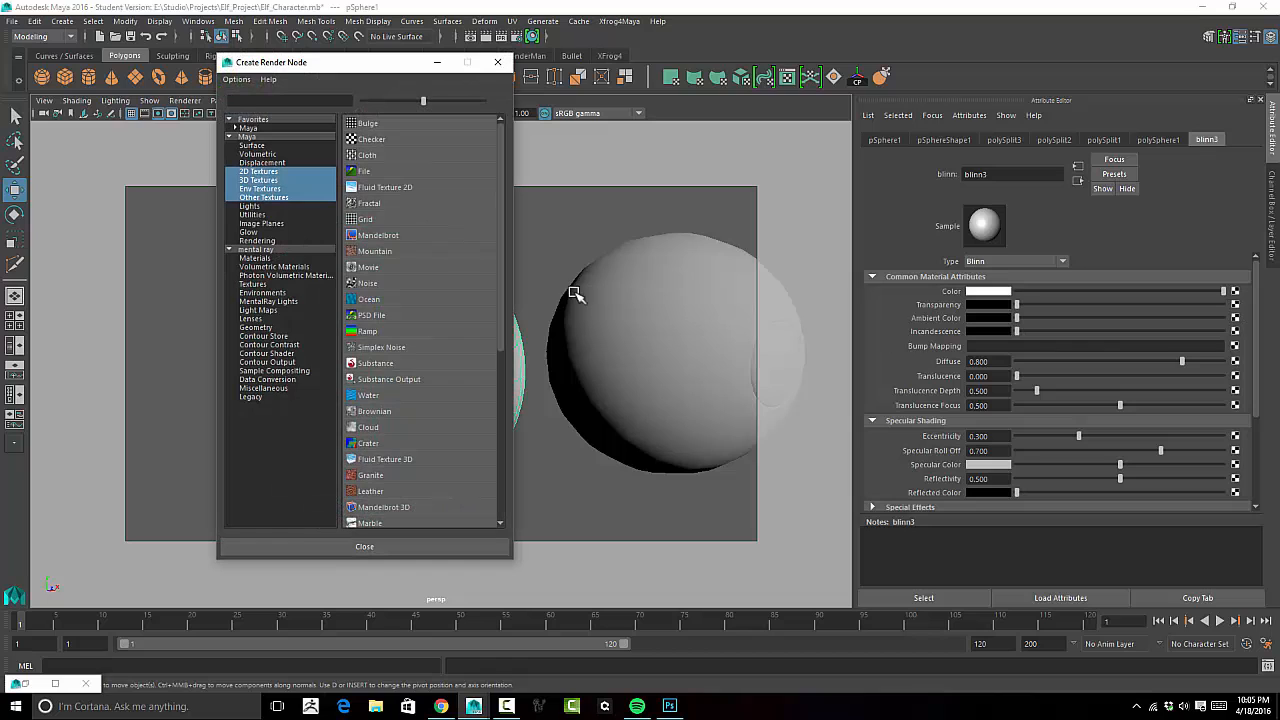
Map the Blinn's Transparency with a Ramp texture and place its black and white markers together at about 0.901.
left_click(370, 331)
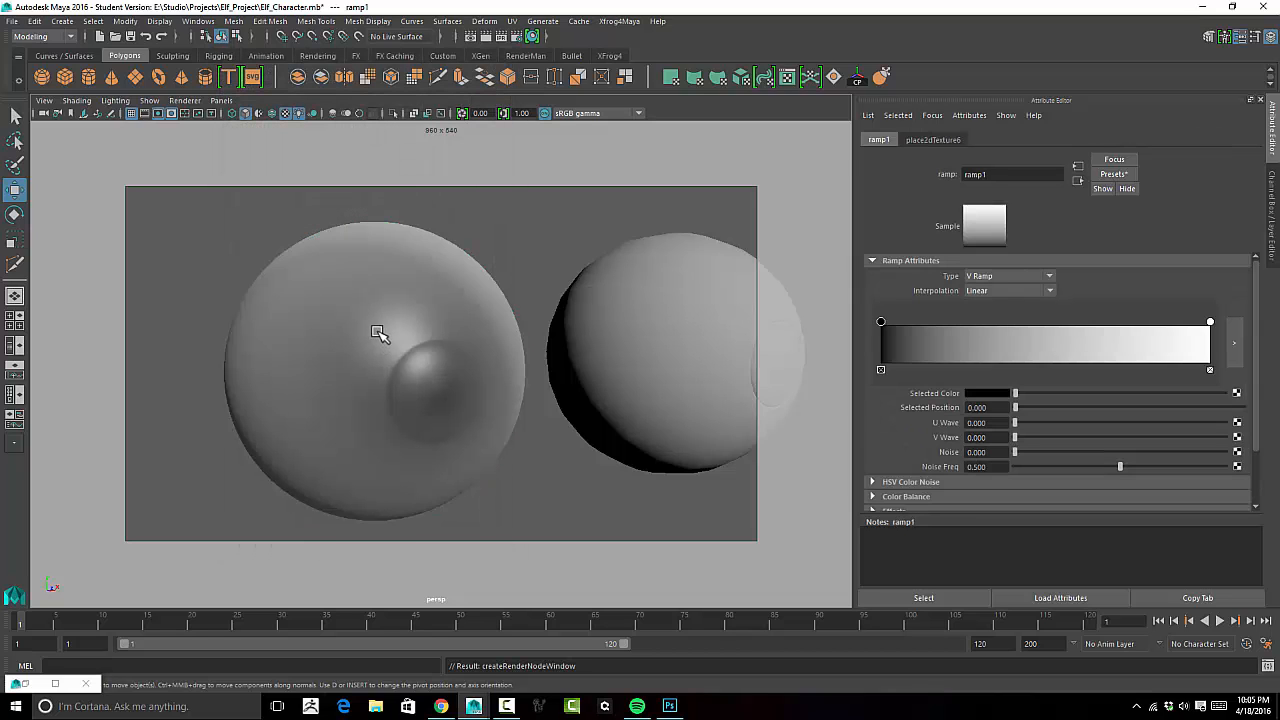
mouse_move(883, 325)
left_mouse_down()
mouse_move(1046, 327)
mouse_move(934, 336)
mouse_move(990, 337)
mouse_move(1192, 328)
mouse_move(1108, 336)
mouse_move(1182, 336)
mouse_move(1142, 340)
mouse_move(1172, 342)
mouse_move(1207, 325)
mouse_move(1180, 341)
left_mouse_up()
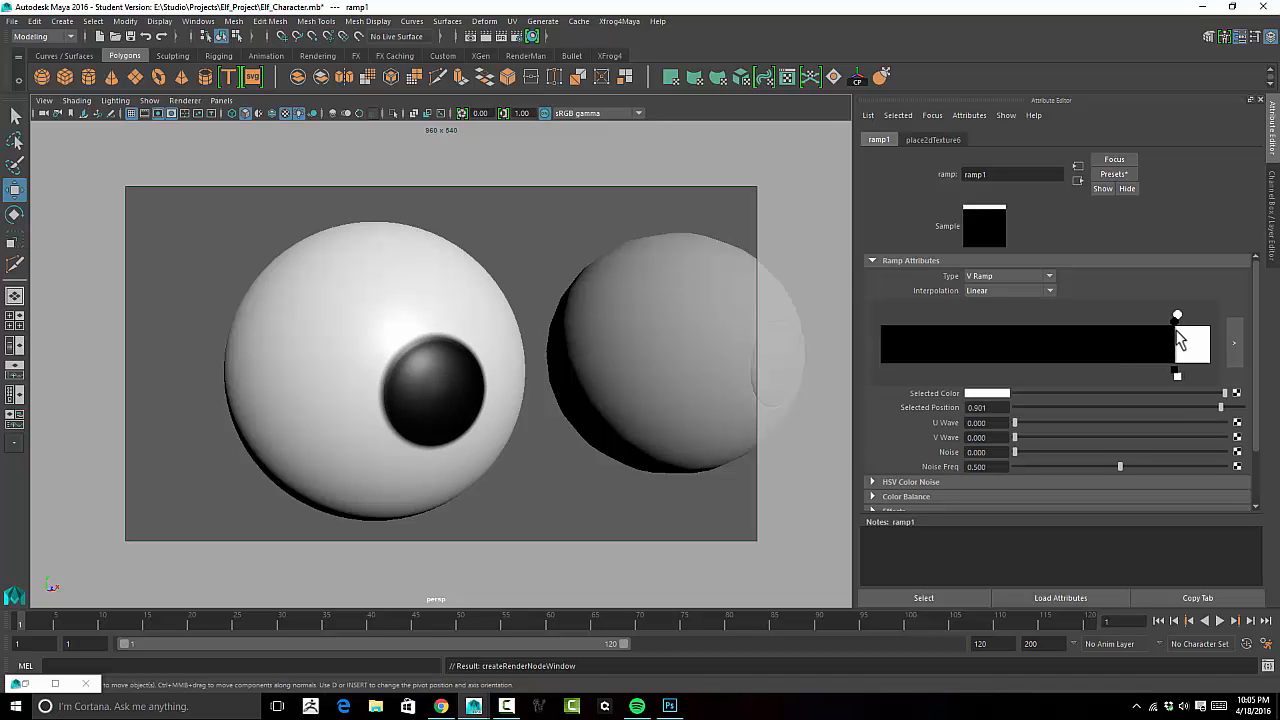
Render the framed eyeballs with mental ray to examine the transparent cornea.
mouse_move(458, 443)
left_mouse_down("alt")
mouse_move(514, 409)
mouse_move(534, 423)
mouse_move(430, 441)
mouse_move(450, 436)
left_mouse_up("alt")
left_click_drag(651, 415, 518, 434, "alt")
left_click_drag(352, 401, 414, 409, "alt")
scroll(677, 367, "up", 3)
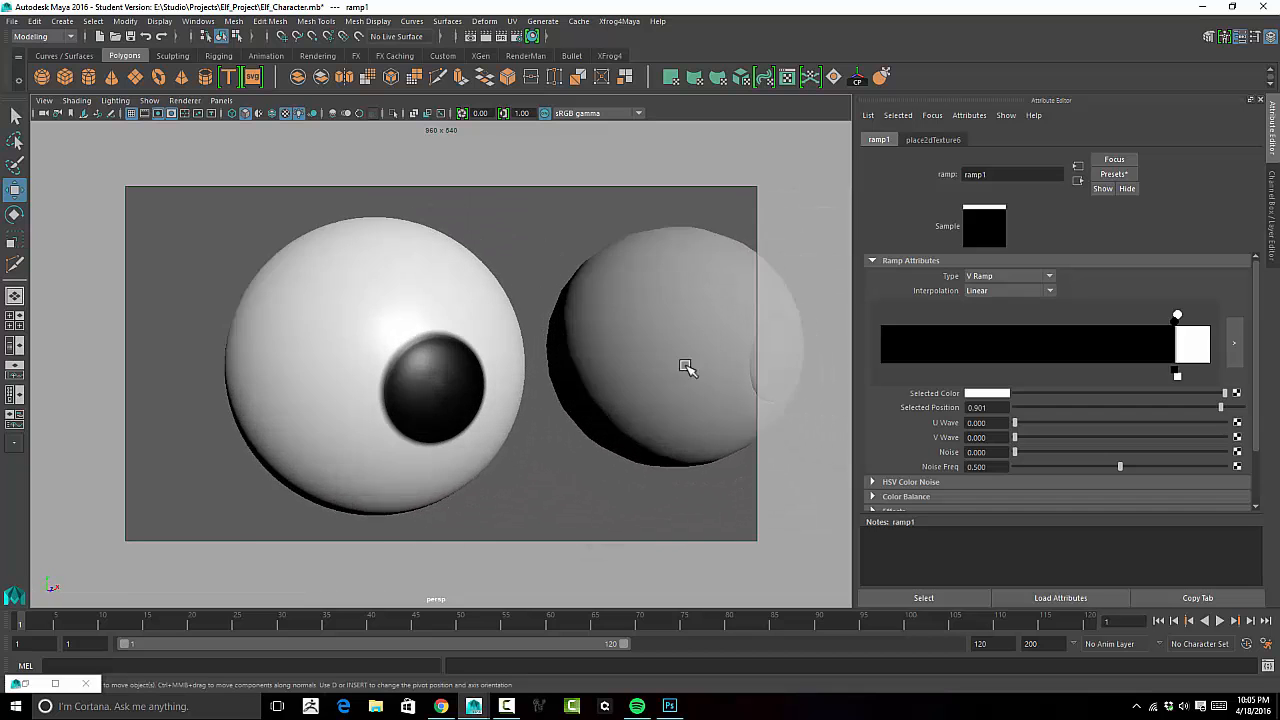
scroll(583, 383, "up", 4)
left_click_drag(583, 383, 594, 374, "alt")
scroll(574, 386, "down", 2)
left_click_drag(507, 395, 545, 372, "alt")
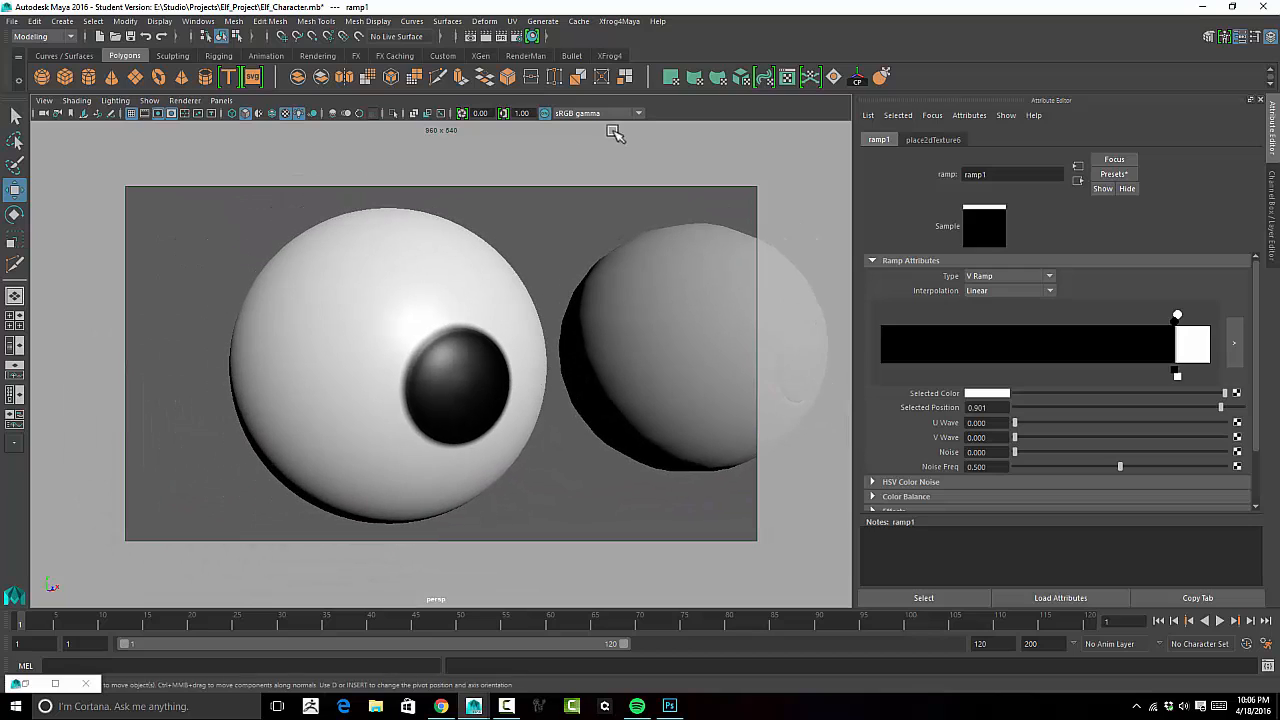
left_click(486, 37)
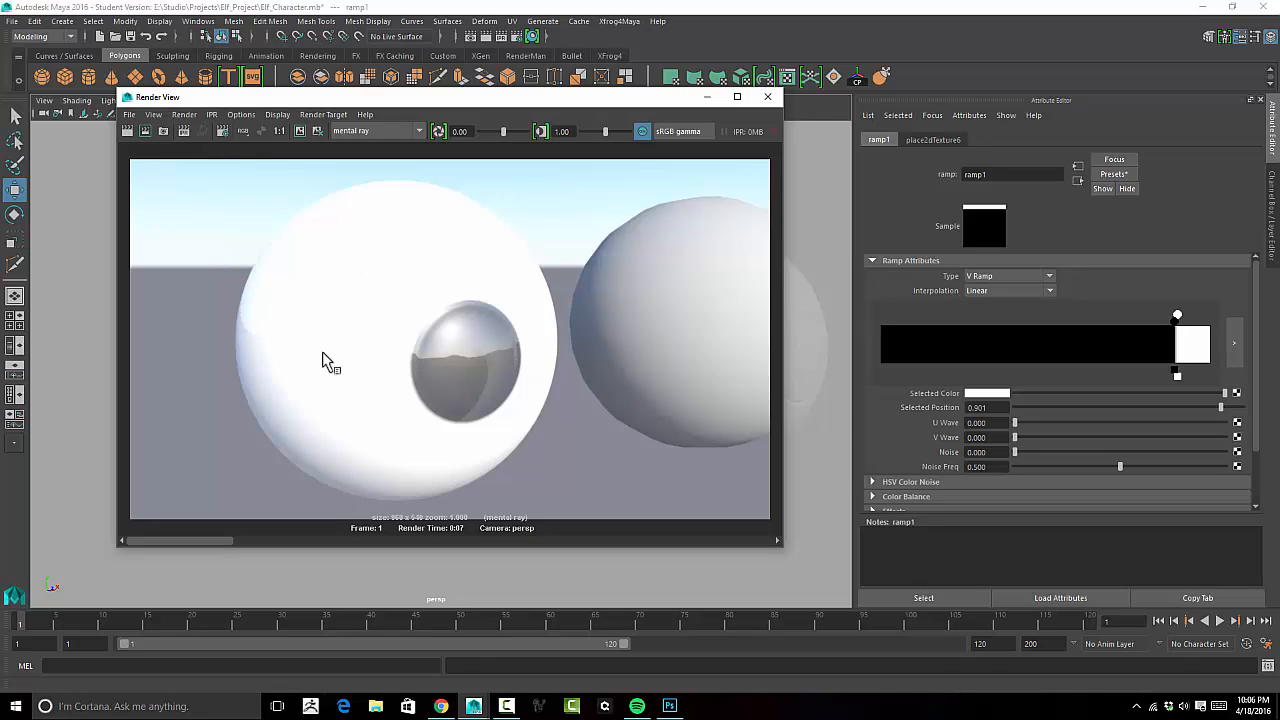
left_click_drag(662, 100, 536, 316)
Set the new eyeball's Blinn Reflectivity to 0.789 and close the Render View.
left_click(478, 265)
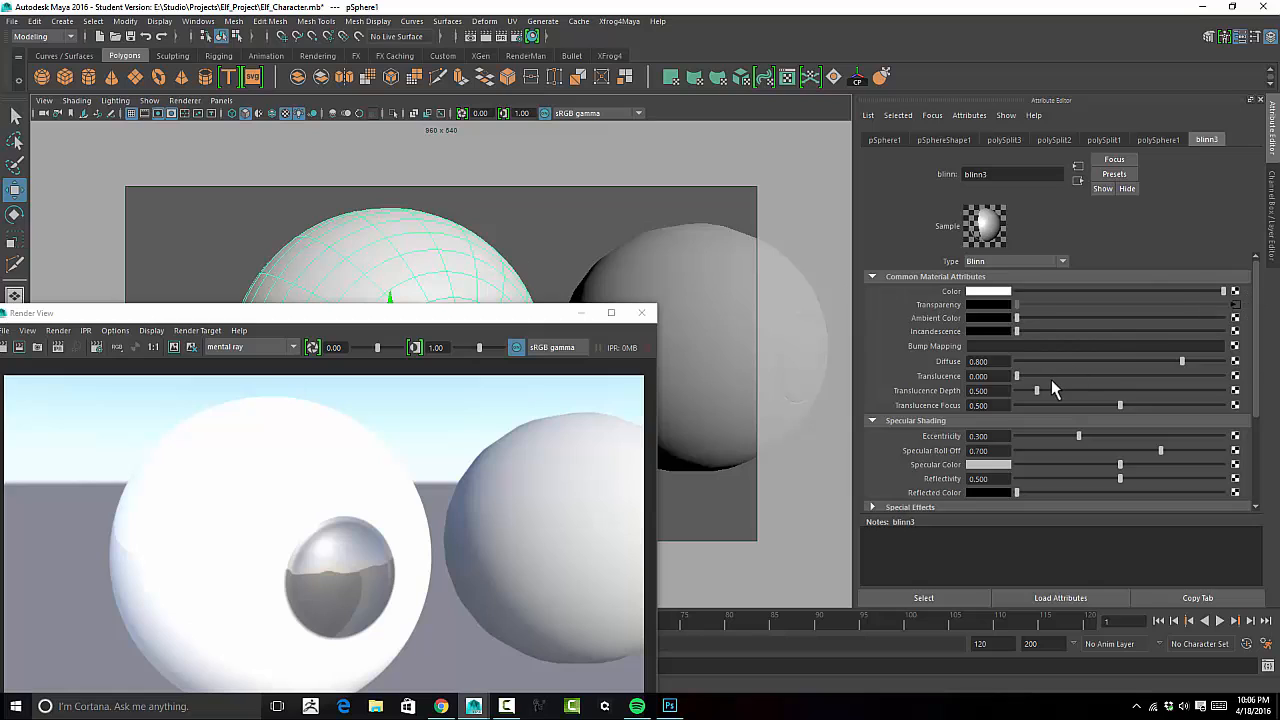
scroll(1051, 379, "down", 1)
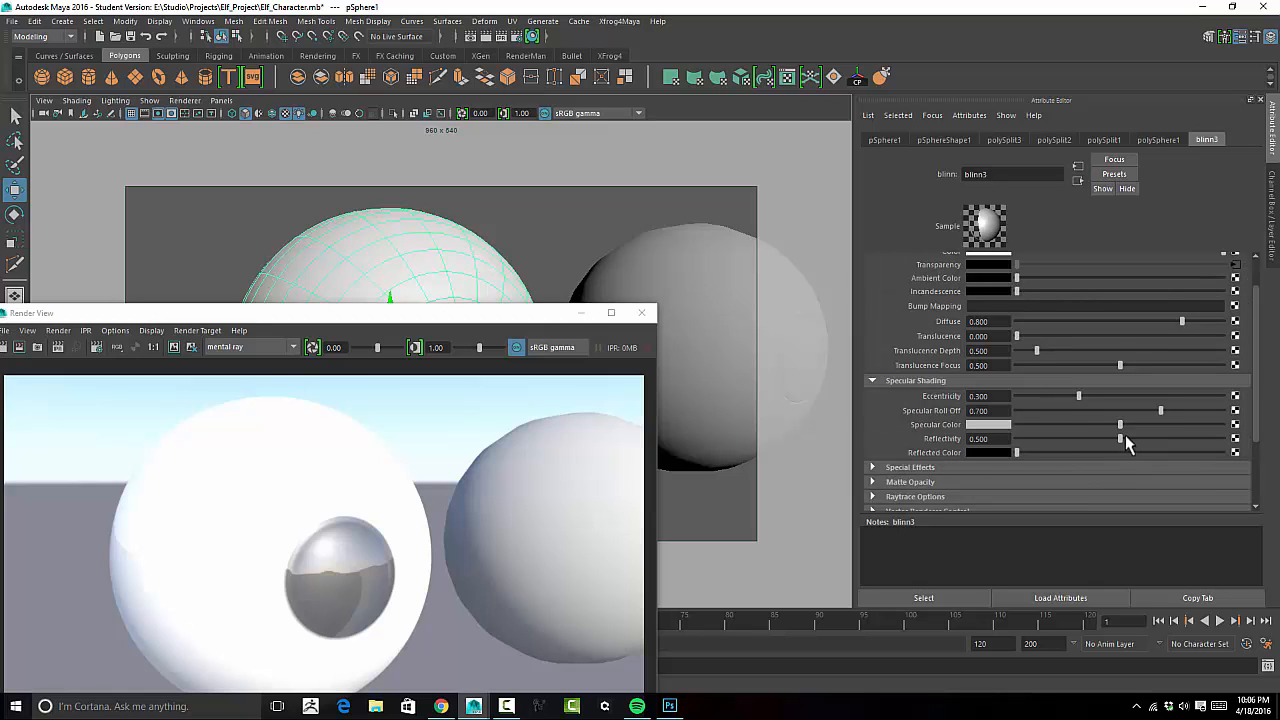
left_click_drag(1173, 445, 1180, 445)
left_click_drag(531, 318, 668, 61)
left_click(743, 68)
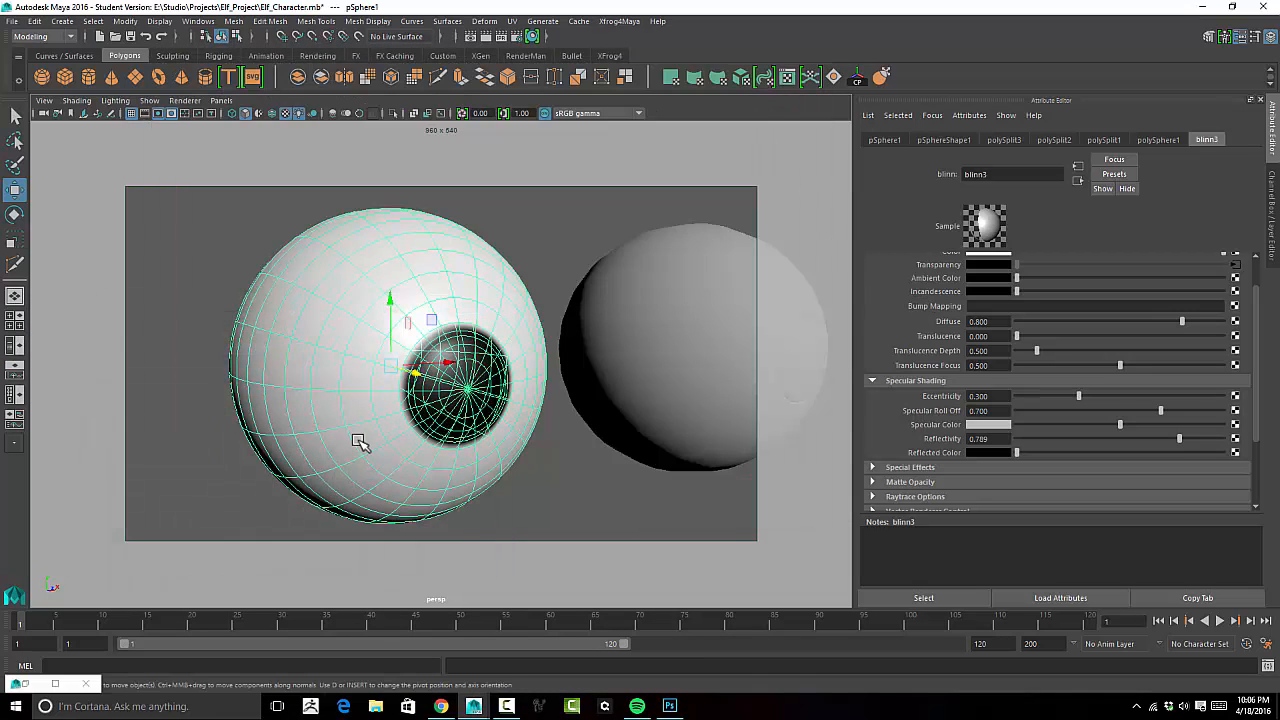
left_click(85, 684)
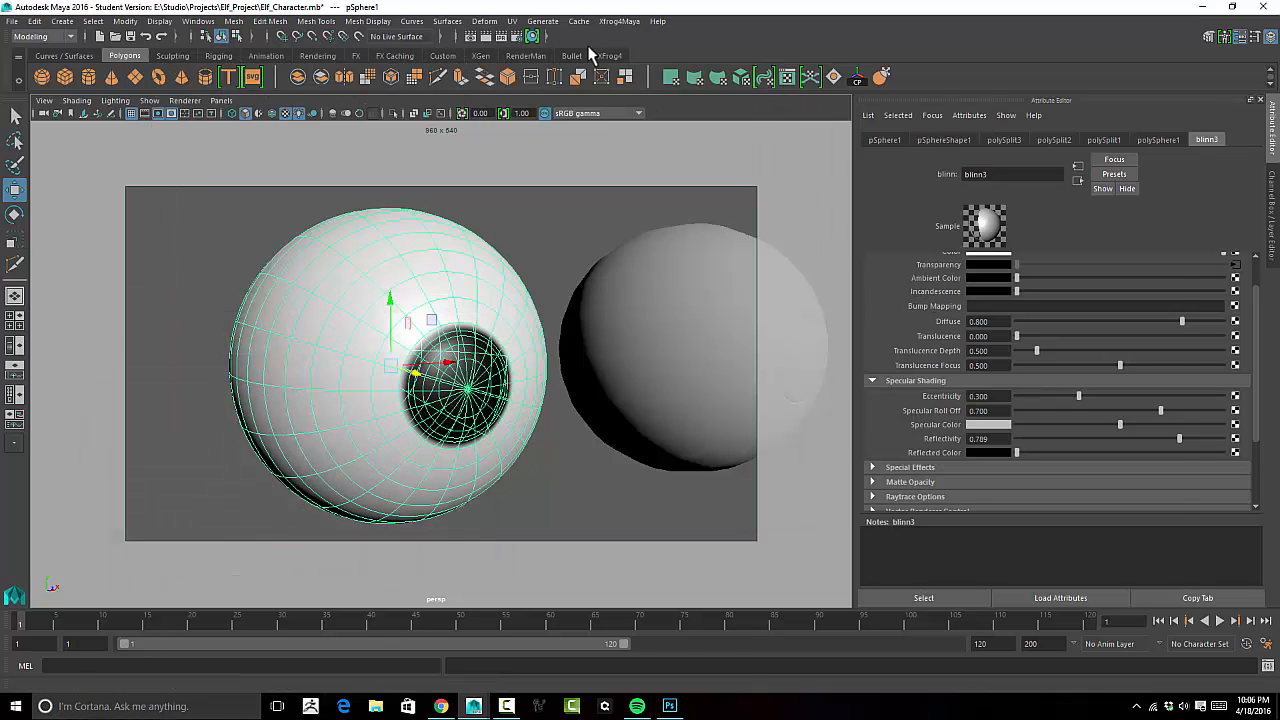
Start an interactive mental ray IPR render tuned to the region around the new white eyeball and close the render settings.
left_click(515, 36)
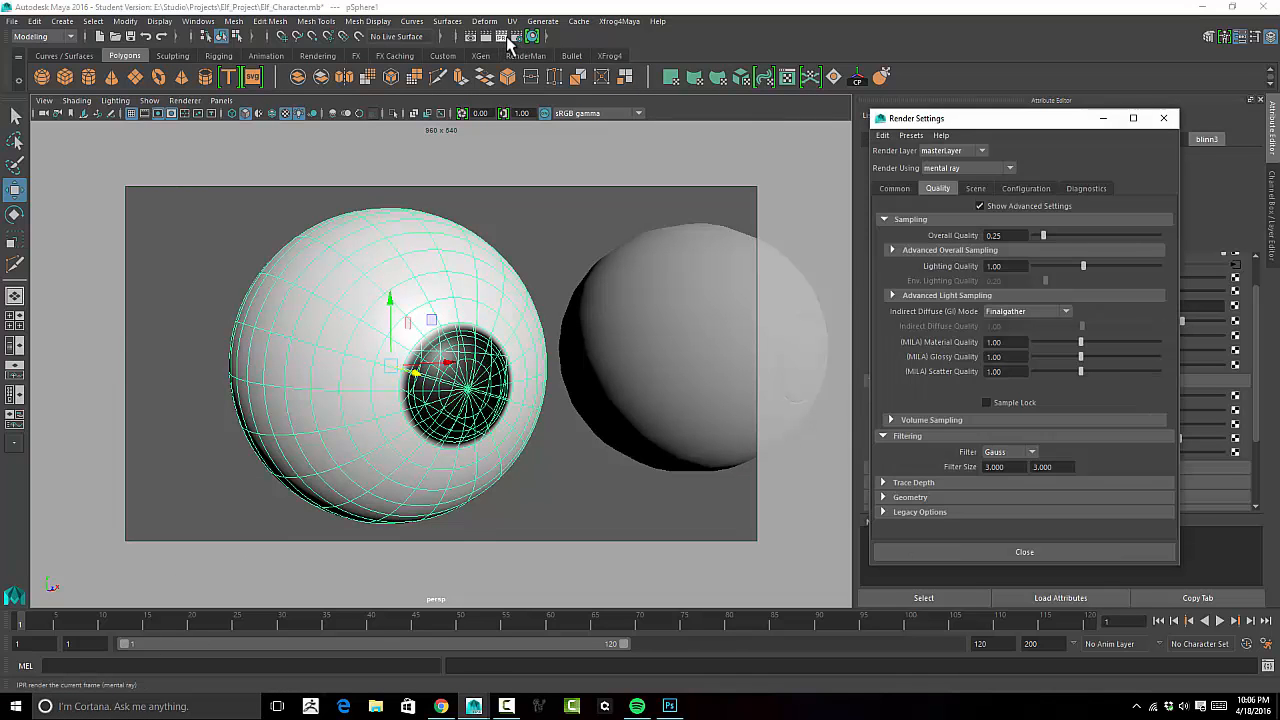
left_click(502, 37)
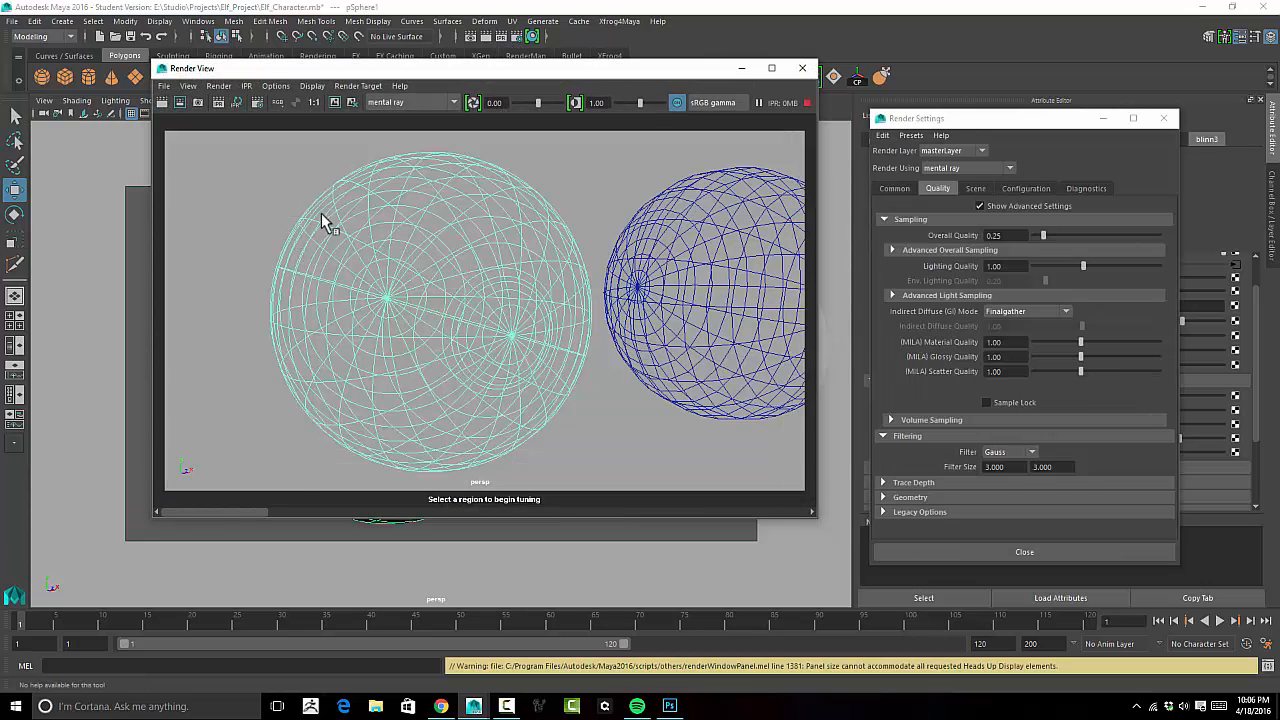
left_click_drag(271, 143, 597, 466)
left_click_drag(638, 72, 517, 27)
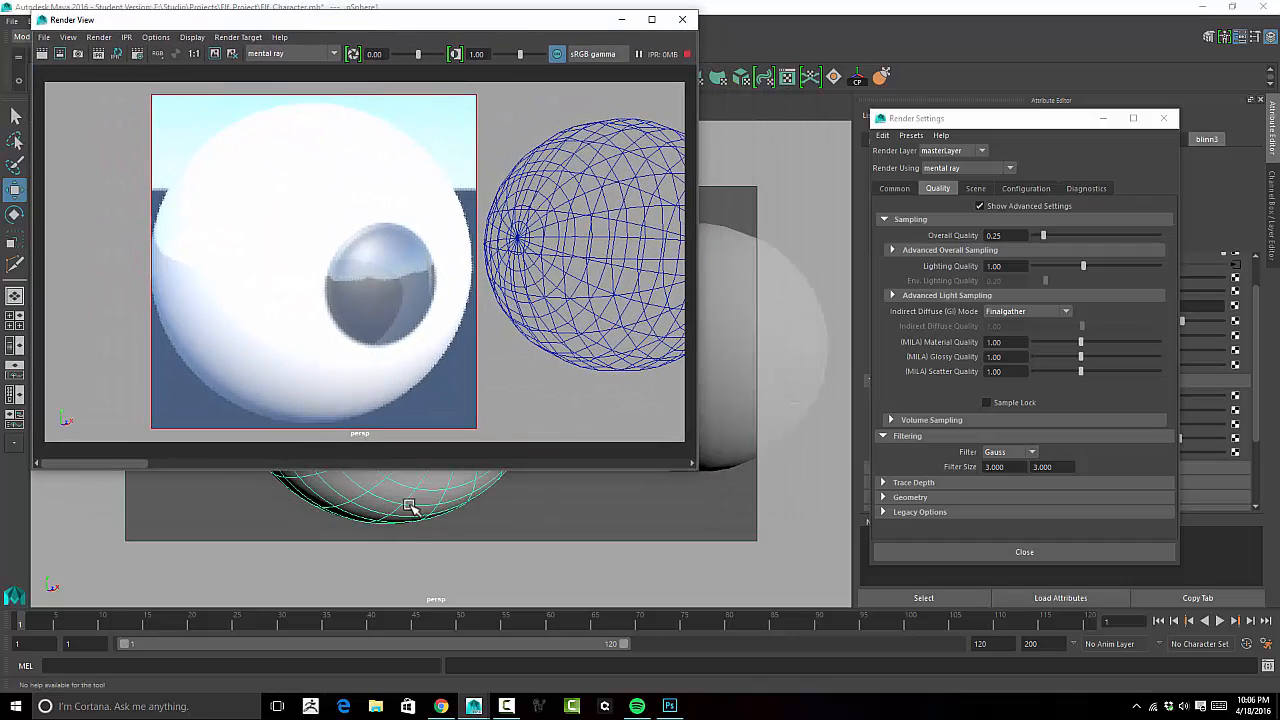
left_click(1163, 118)
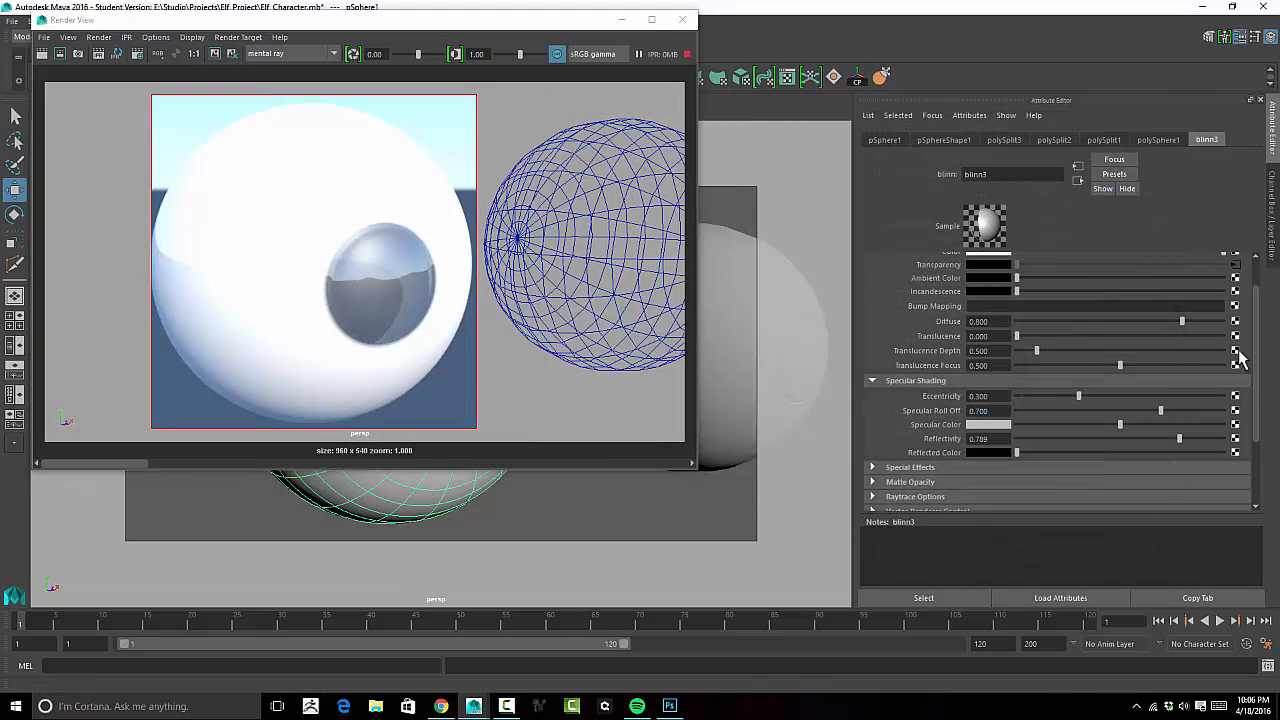
Soften the Transparency ramp's edge by placing the white marker at 0.913 and the black one at 0.895, and close the Render View.
left_click(1235, 266)
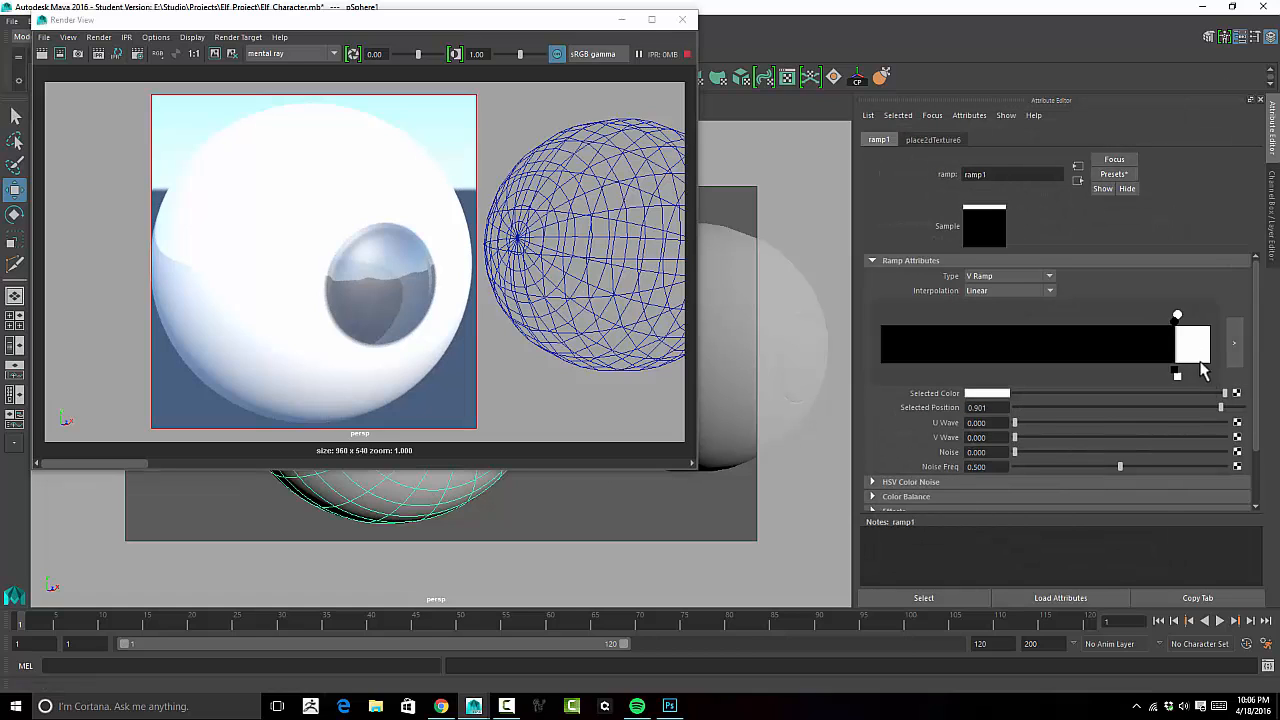
left_click(1174, 321)
left_click_drag(1174, 321, 1172, 321)
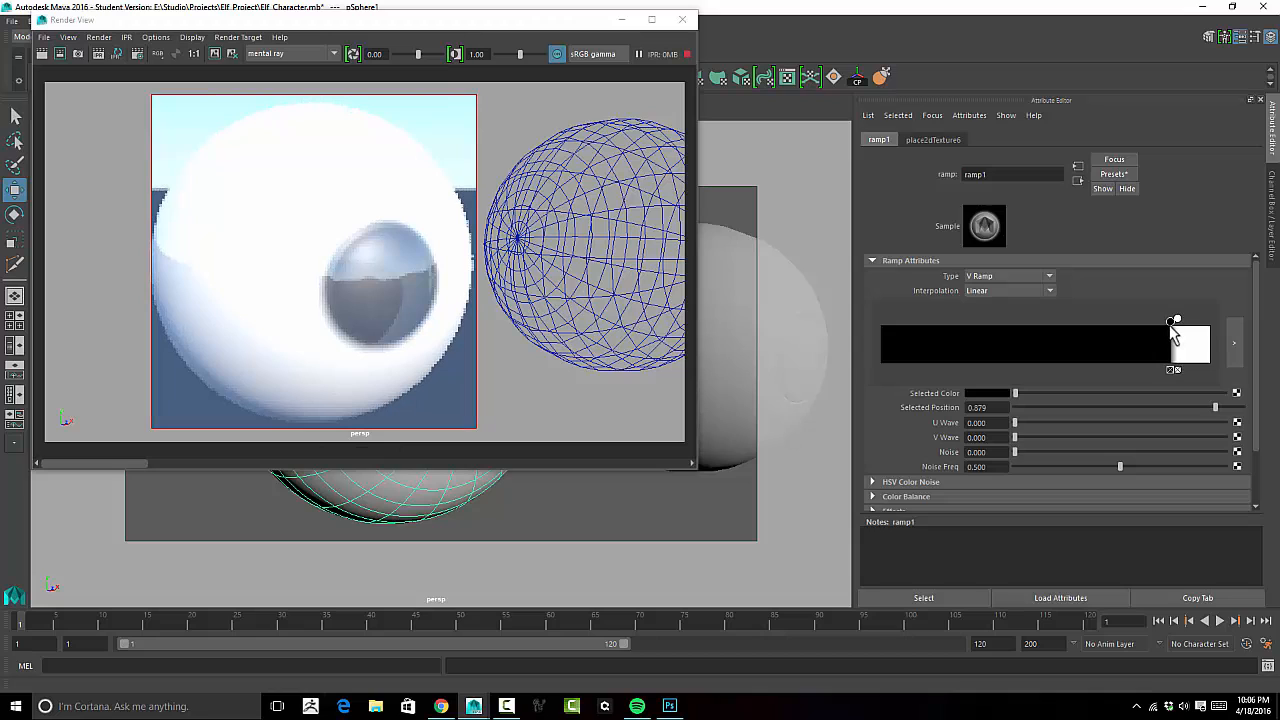
left_click_drag(1175, 318, 1181, 319)
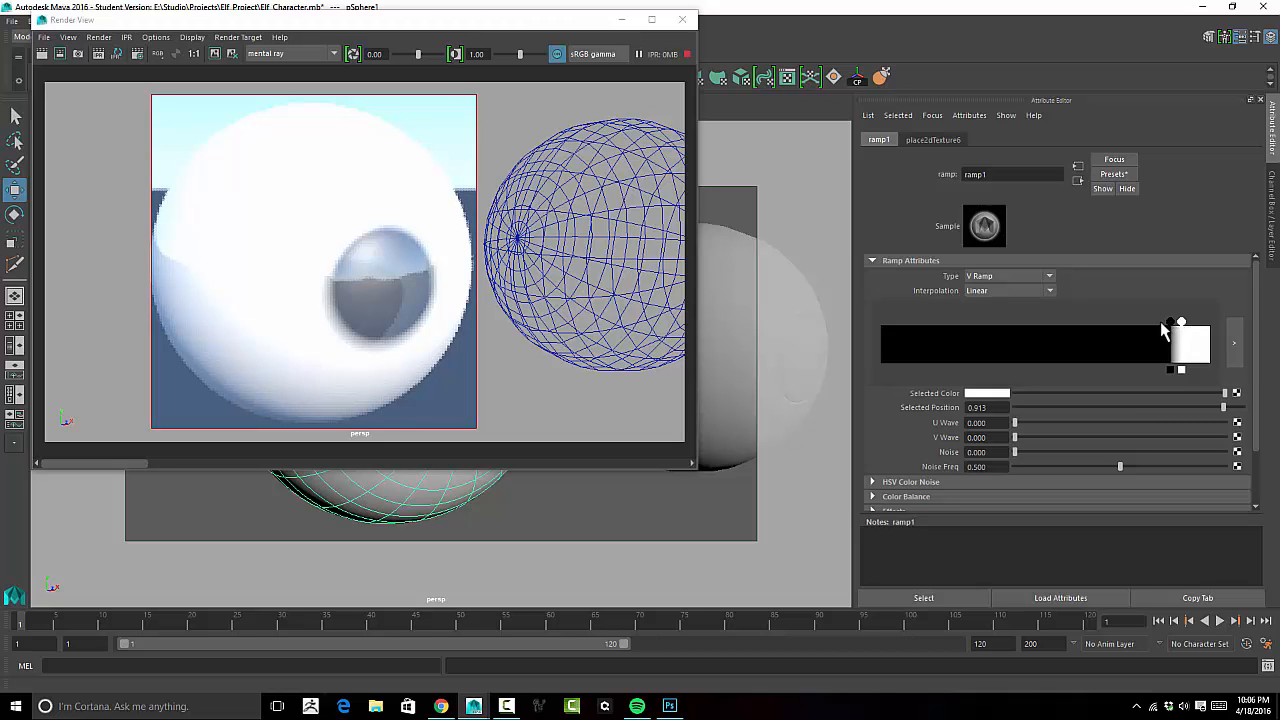
left_click(1169, 321)
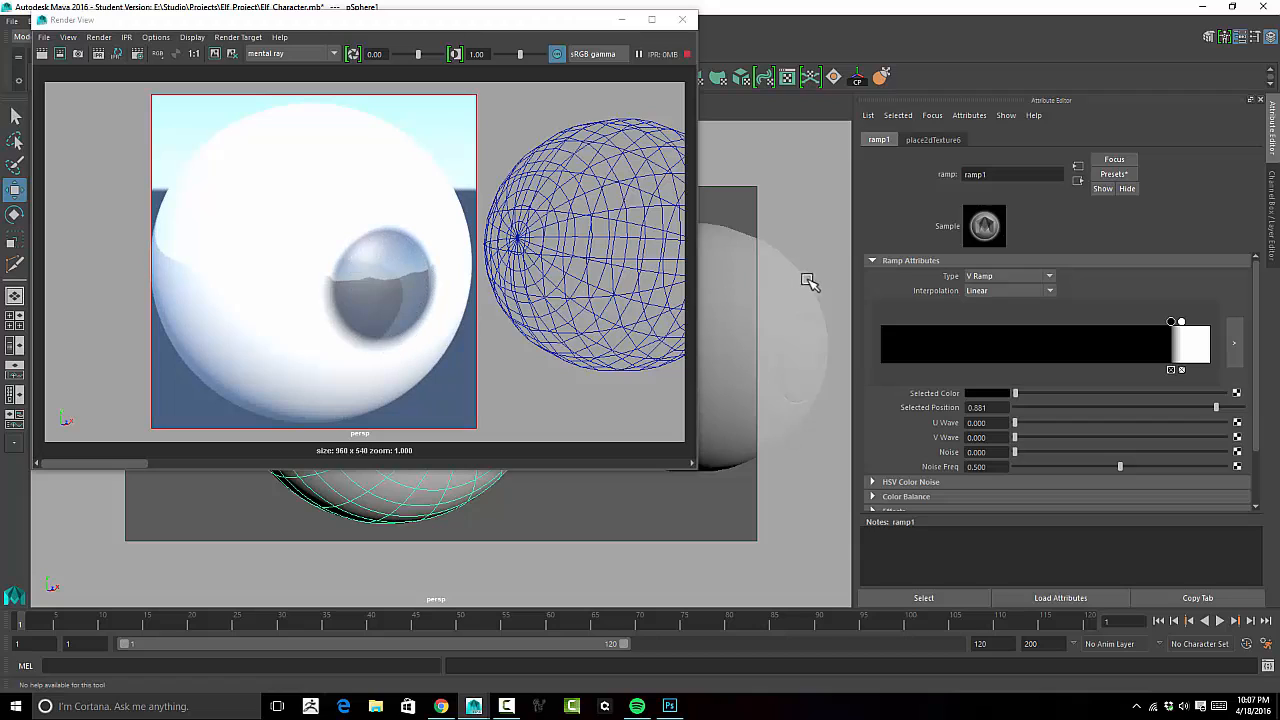
left_click_drag(1173, 322, 1179, 320)
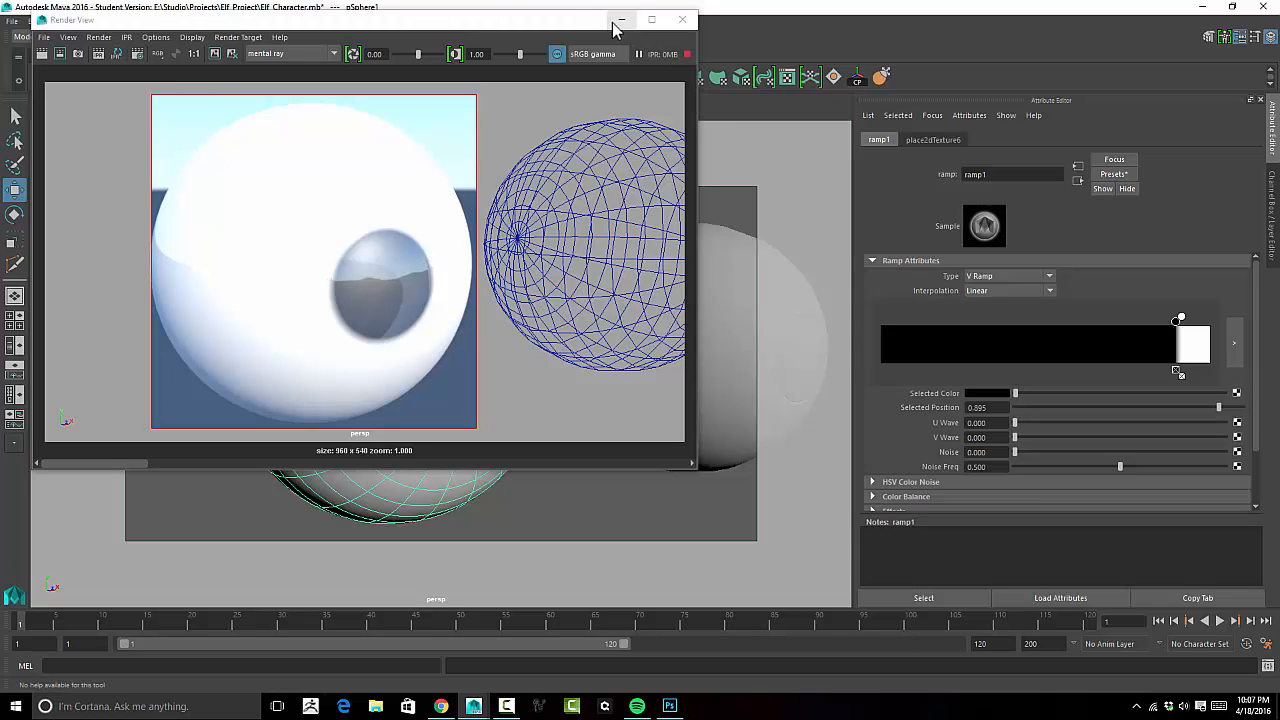
left_click(571, 22)
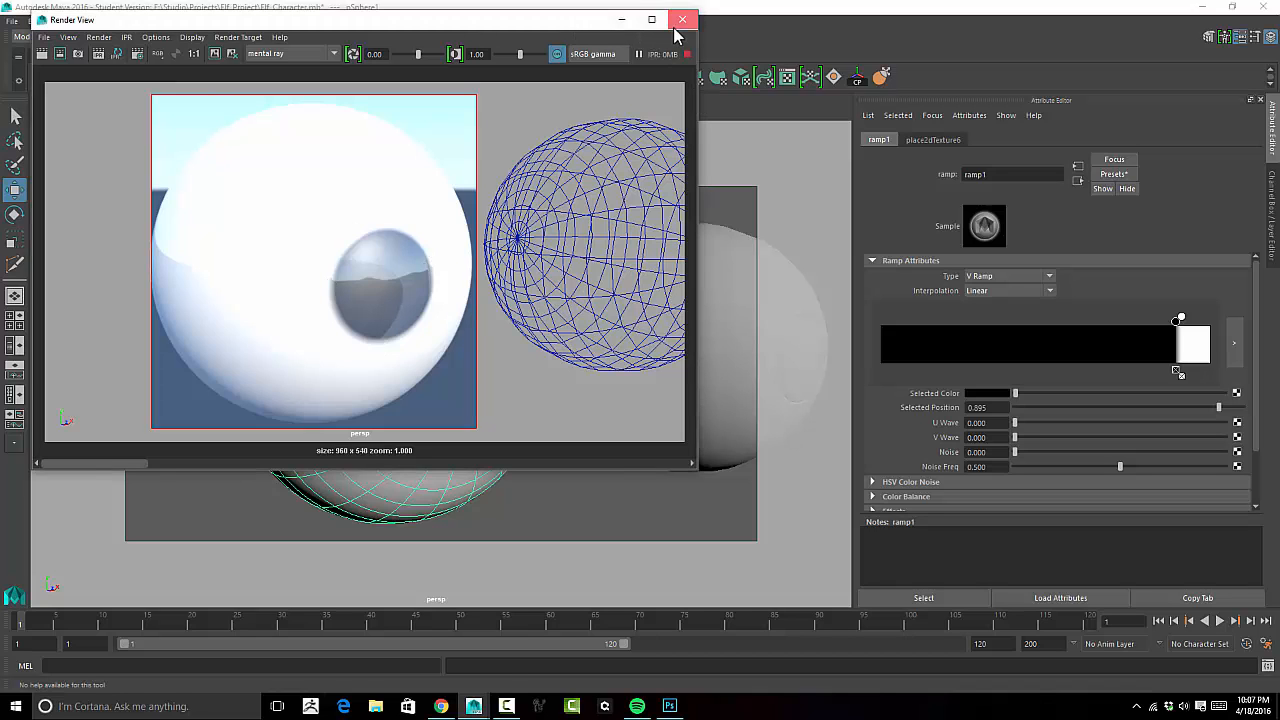
left_click(681, 20)
left_click(571, 468)
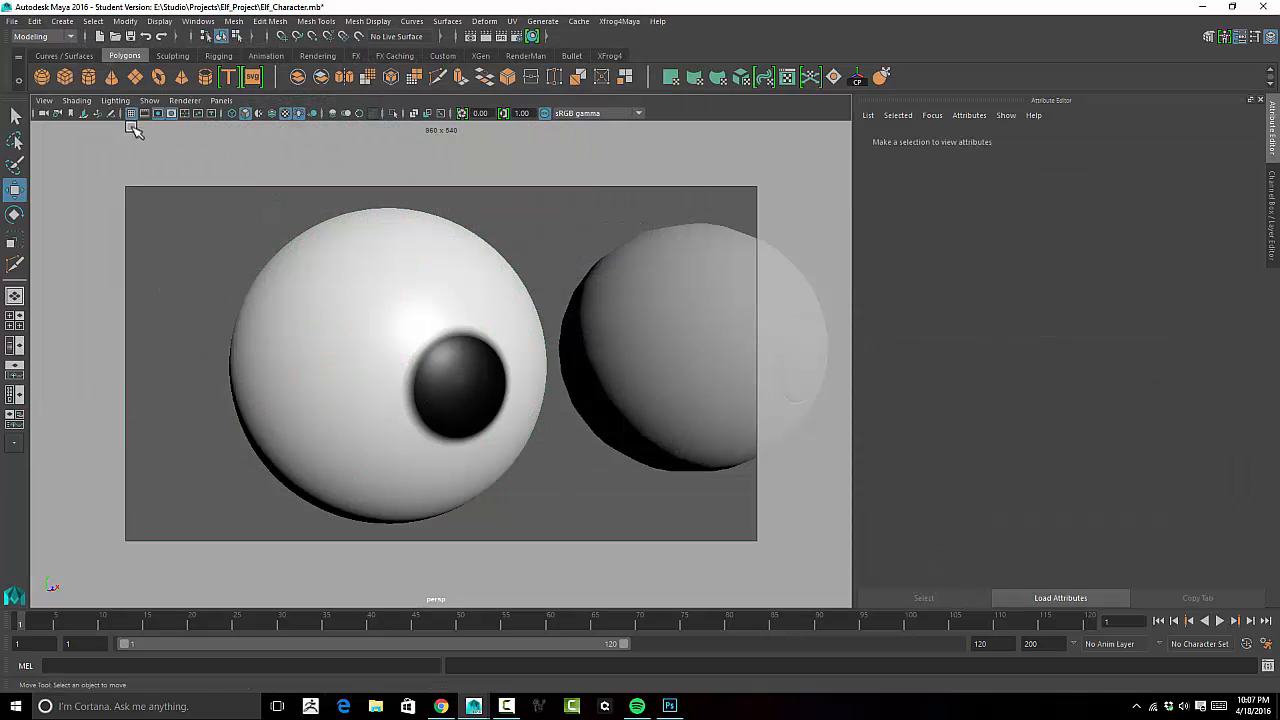
Add a polygon torus and move it below and in front of the new eyeball, at about X -2.59, Y 108.62, Z 10.09.
left_click(157, 79)
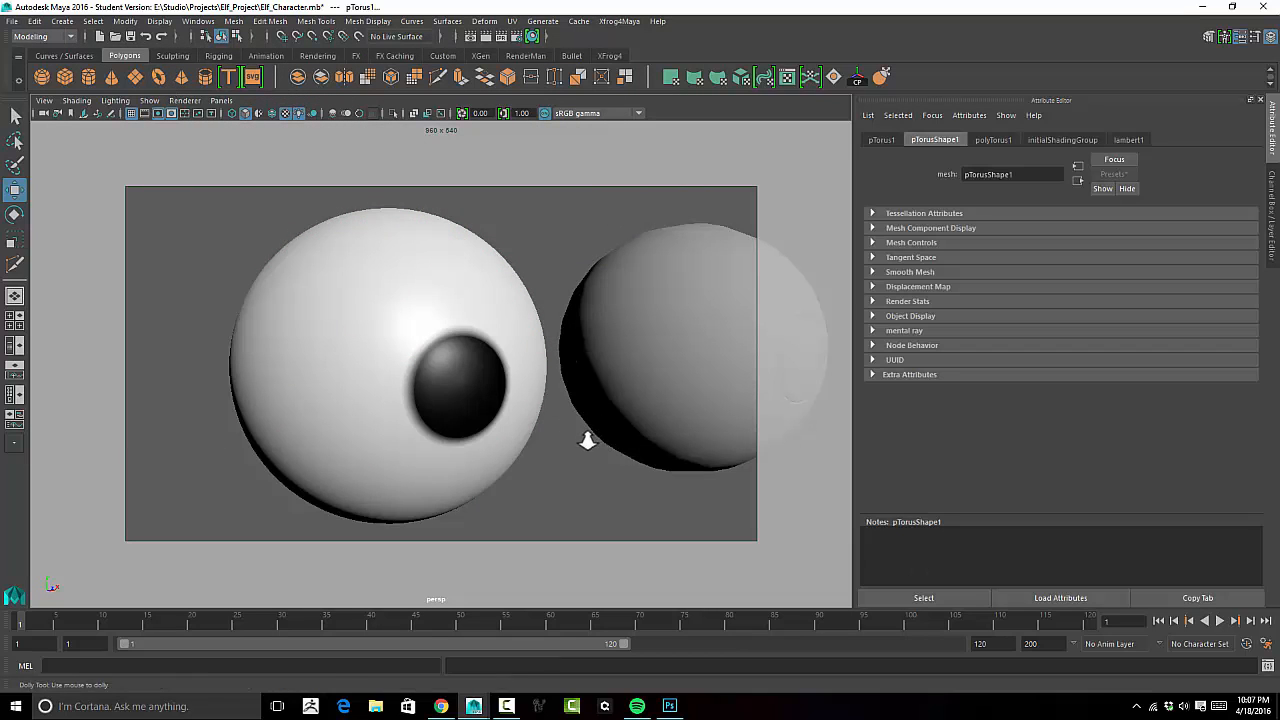
scroll(397, 446, "down", 5)
middle_click_drag(449, 443, 510, 291, "alt")
left_click_drag(510, 291, 389, 172, "alt")
left_click_drag(470, 340, 471, 250, "alt")
left_click_drag(409, 333, 404, 119)
middle_click_drag(543, 306, 586, 463, "alt")
left_click_drag(449, 296, 443, 232)
left_click_drag(486, 320, 554, 387)
left_click_drag(521, 289, 481, 302)
right_click_drag(481, 302, 612, 303, "alt")
middle_click_drag(603, 303, 480, 371, "alt")
mouse_move(480, 371)
left_mouse_down("alt")
mouse_move(428, 388)
mouse_move(372, 384)
mouse_move(357, 419)
mouse_move(456, 377)
mouse_move(551, 387)
mouse_move(569, 434)
mouse_move(543, 440)
mouse_move(480, 391)
left_mouse_up("alt")
right_click_drag(480, 391, 580, 349, "alt")
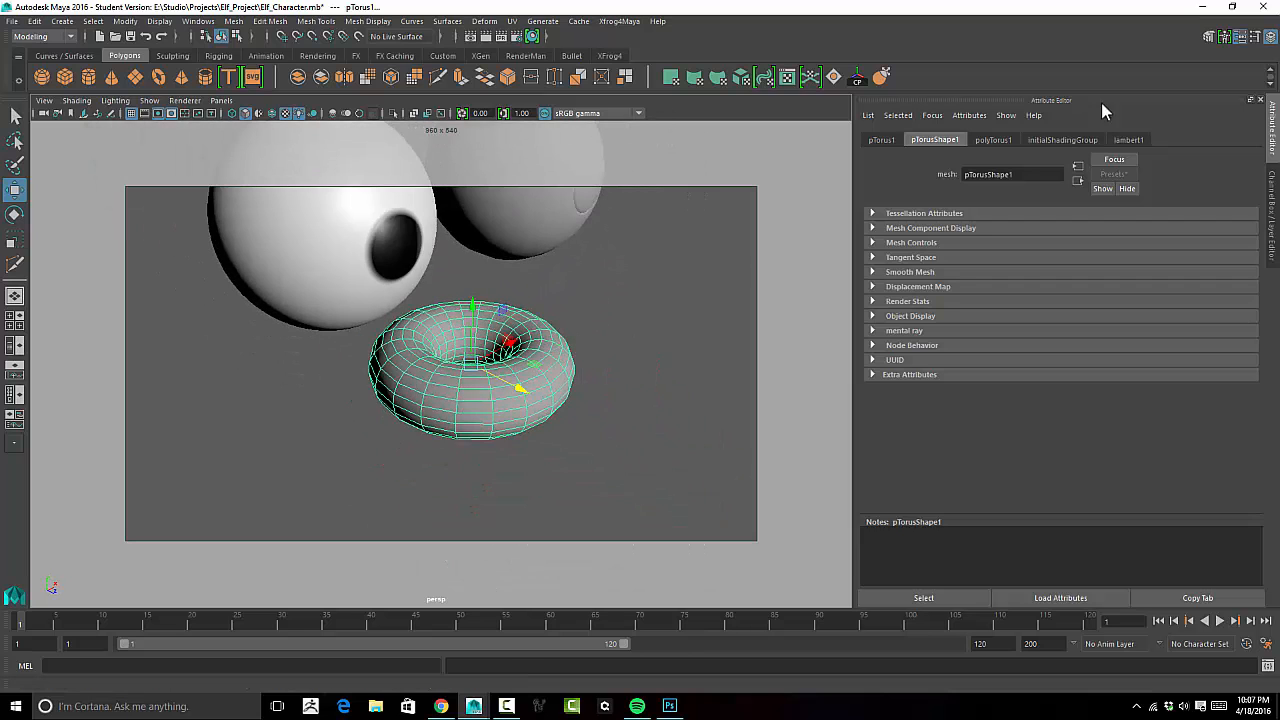
Set the torus's Radius to 0.8 and its Section Radius to 0.6.
left_click(1273, 224)
left_click_drag(993, 315, 829, 389, "alt")
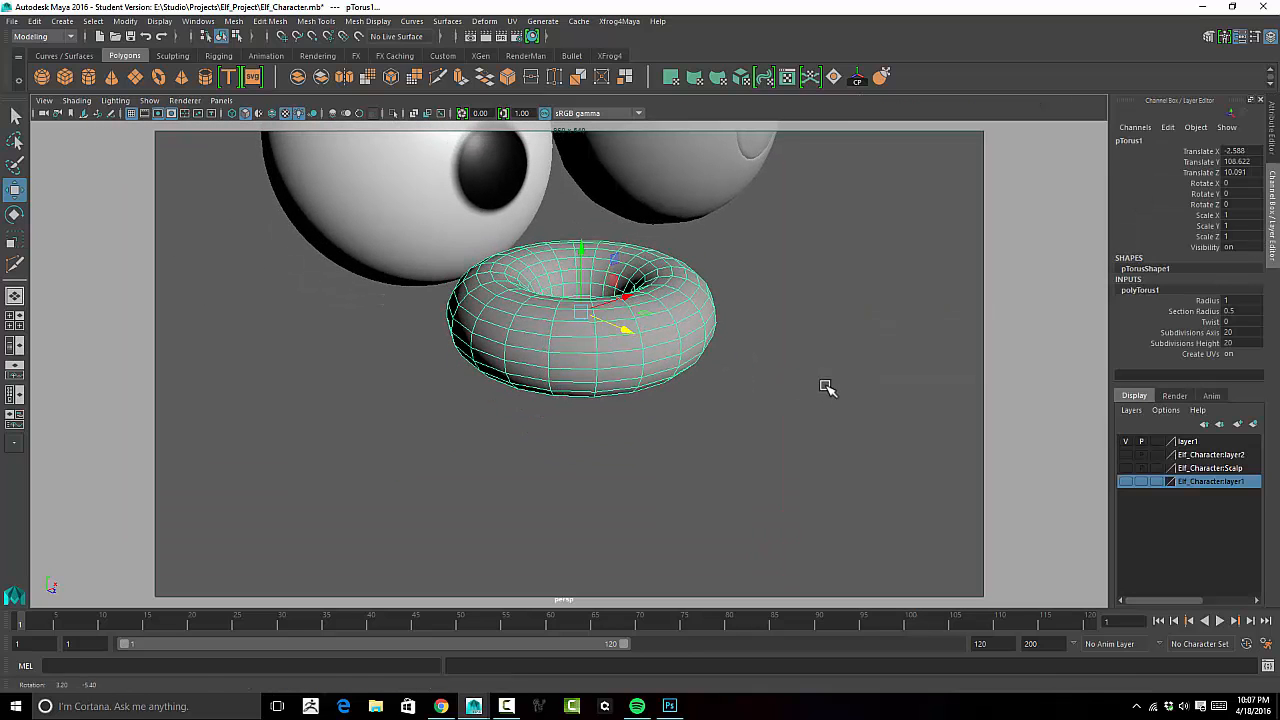
left_click(1189, 311)
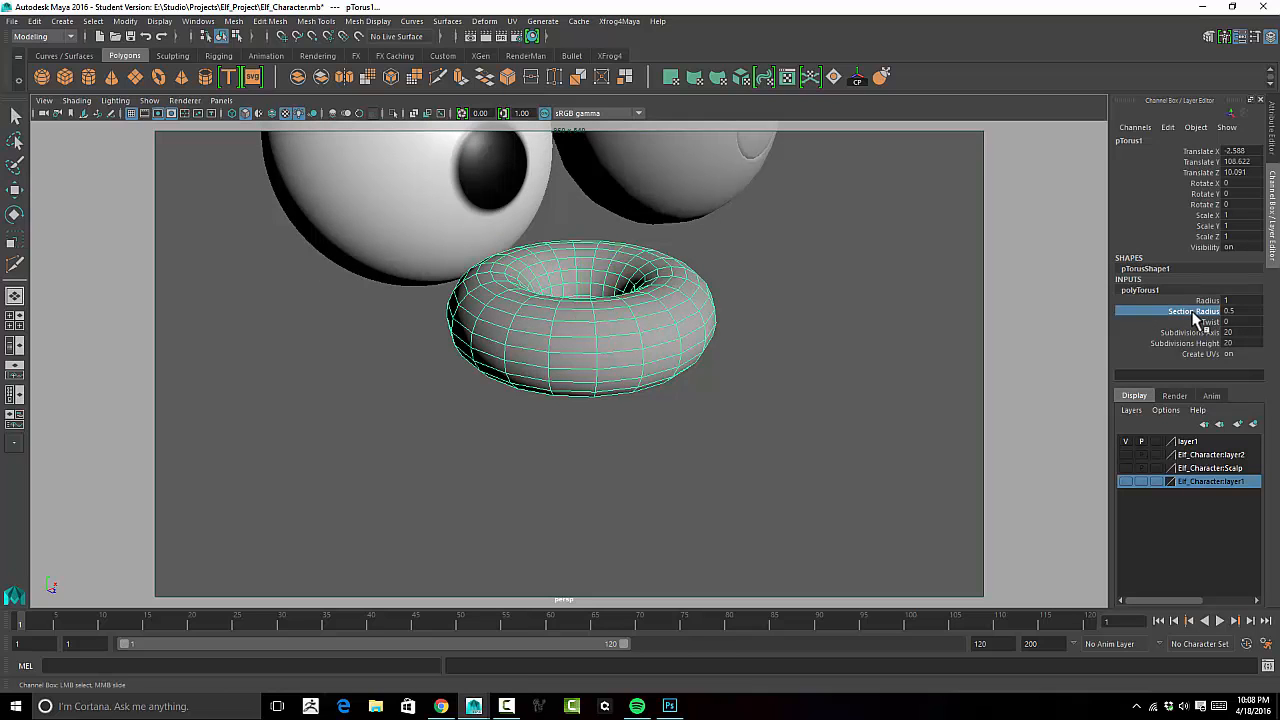
left_click_drag(978, 327, 920, 297, "alt")
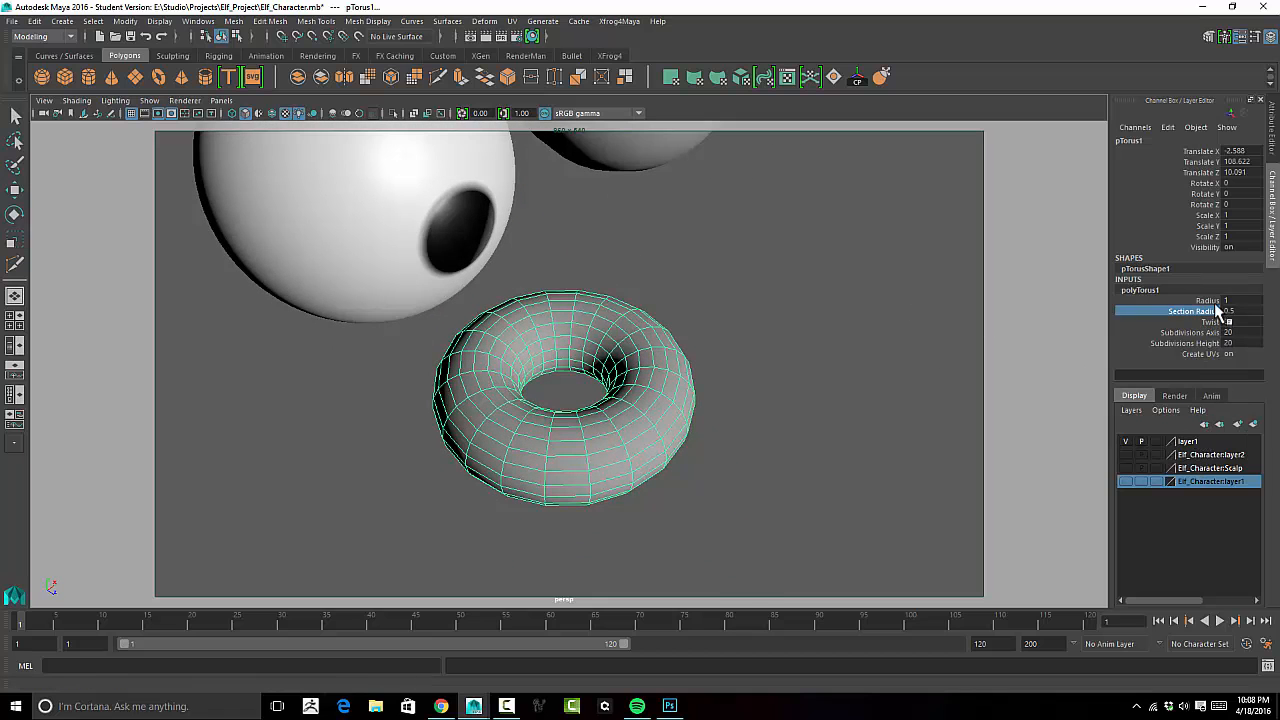
left_click(1210, 301)
middle_click_drag(941, 361, 994, 345)
left_click(1208, 311)
left_click_drag(840, 372, 849, 380, "alt")
middle_click_drag(845, 380, 845, 380)
mouse_move(828, 386)
left_mouse_down("alt")
mouse_move(829, 400)
mouse_move(794, 369)
mouse_move(842, 384)
left_mouse_up("alt")
middle_click_drag(845, 385, 843, 380)
left_click_drag(811, 389, 787, 393, "alt")
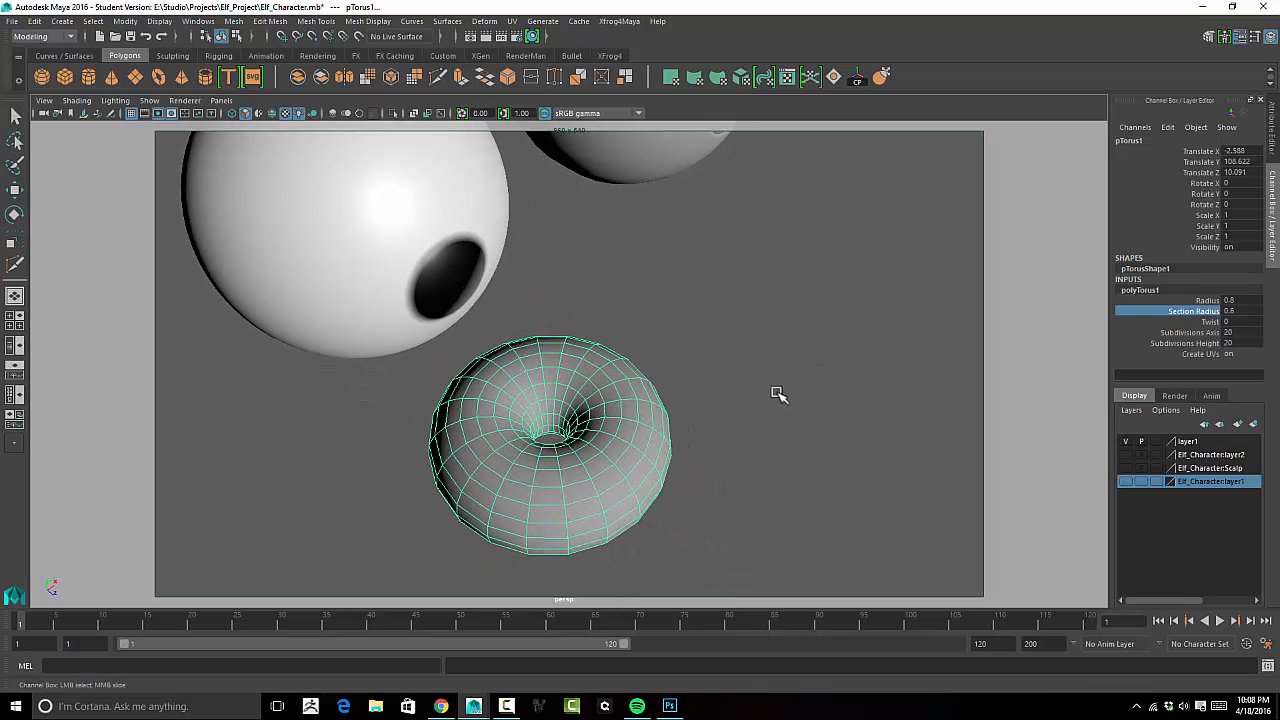
Set the torus's Subdivisions Axis to 19 and briefly preview the mesh smoothed.
left_click(1211, 322)
left_click(1203, 333)
mouse_move(931, 372)
middle_mouse_down()
mouse_move(909, 369)
mouse_move(923, 370)
middle_mouse_up()
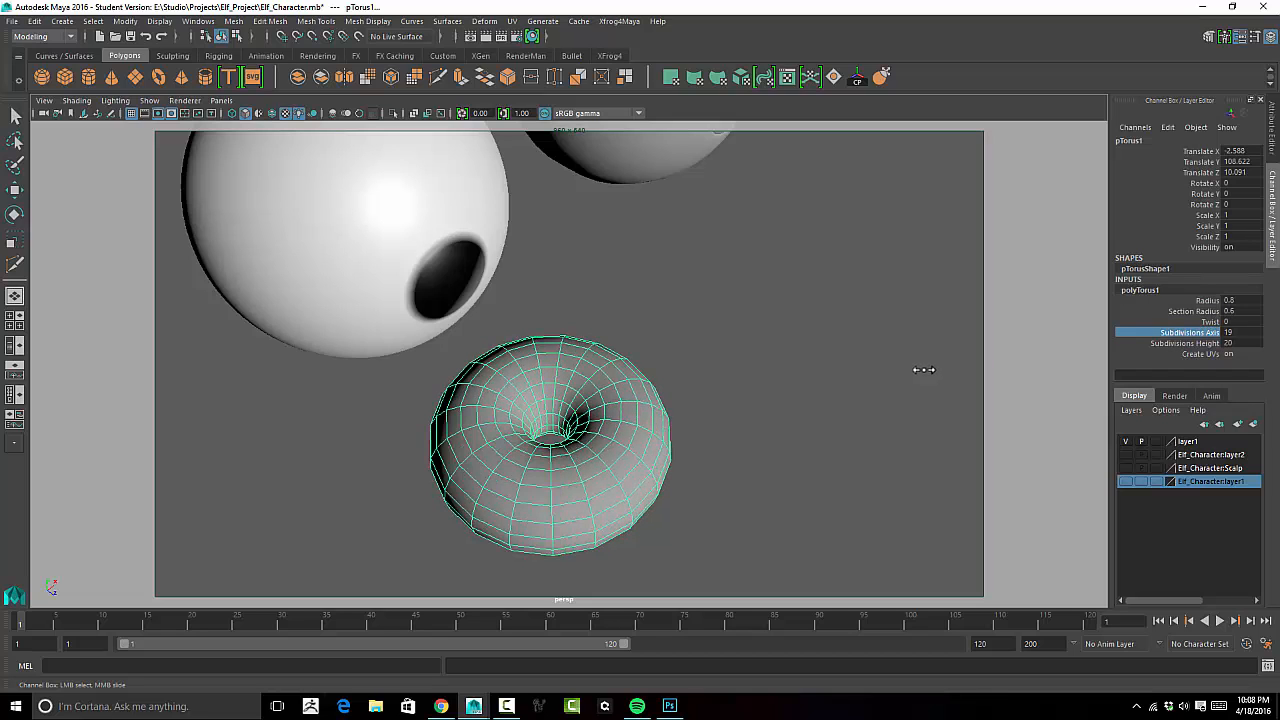
key("3")
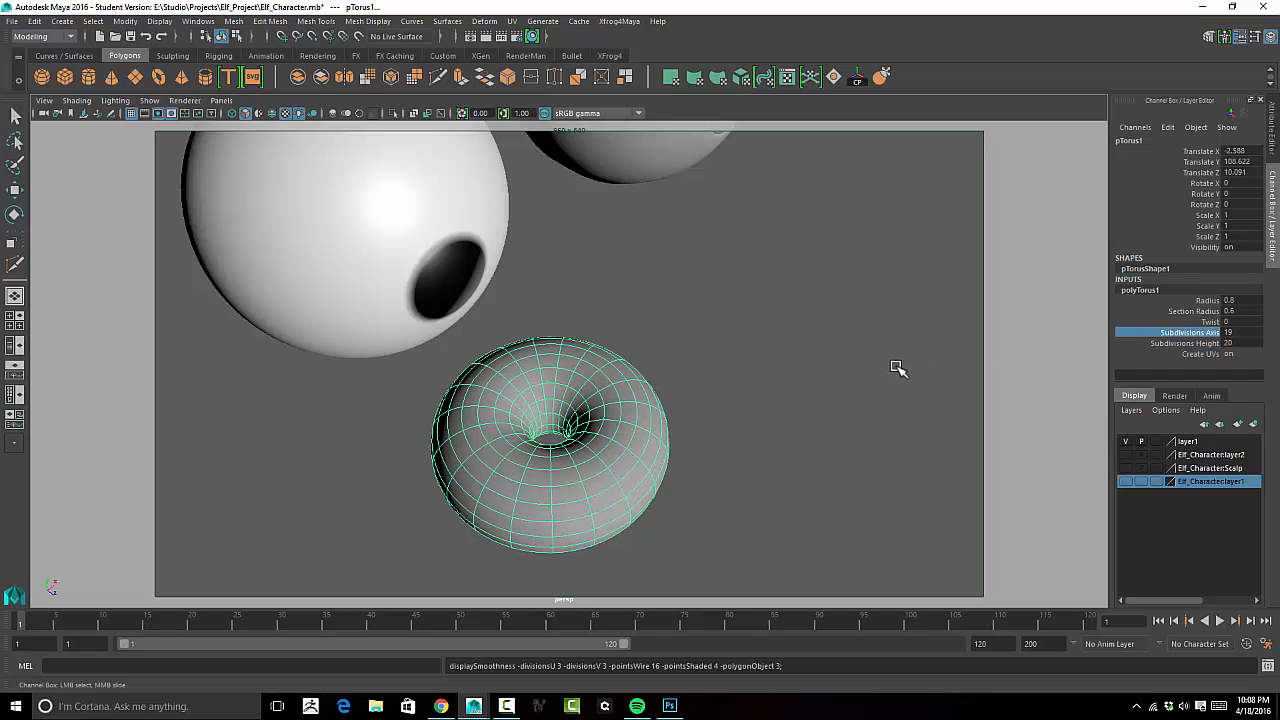
key("1")
Set the torus's Rotate X to 90 so its hole faces forward.
left_click_drag(851, 374, 706, 377, "alt")
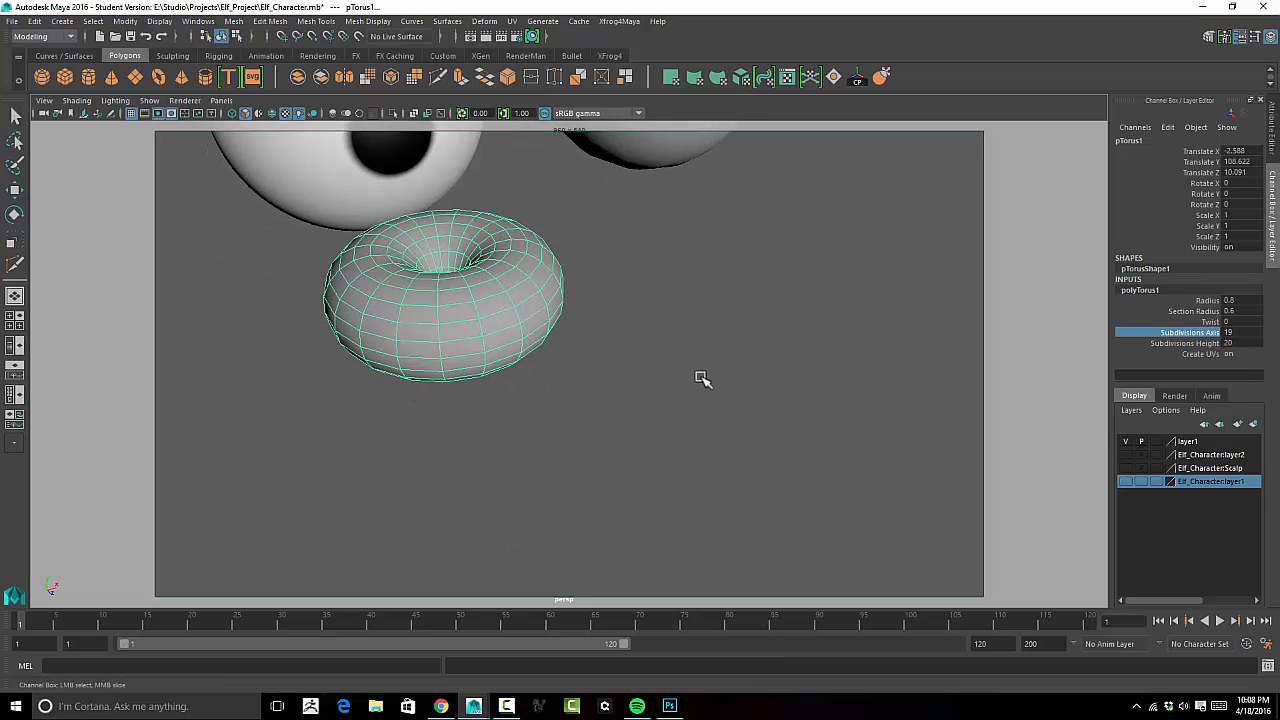
middle_click_drag(706, 377, 803, 421, "alt")
right_click_drag(630, 345, 694, 300)
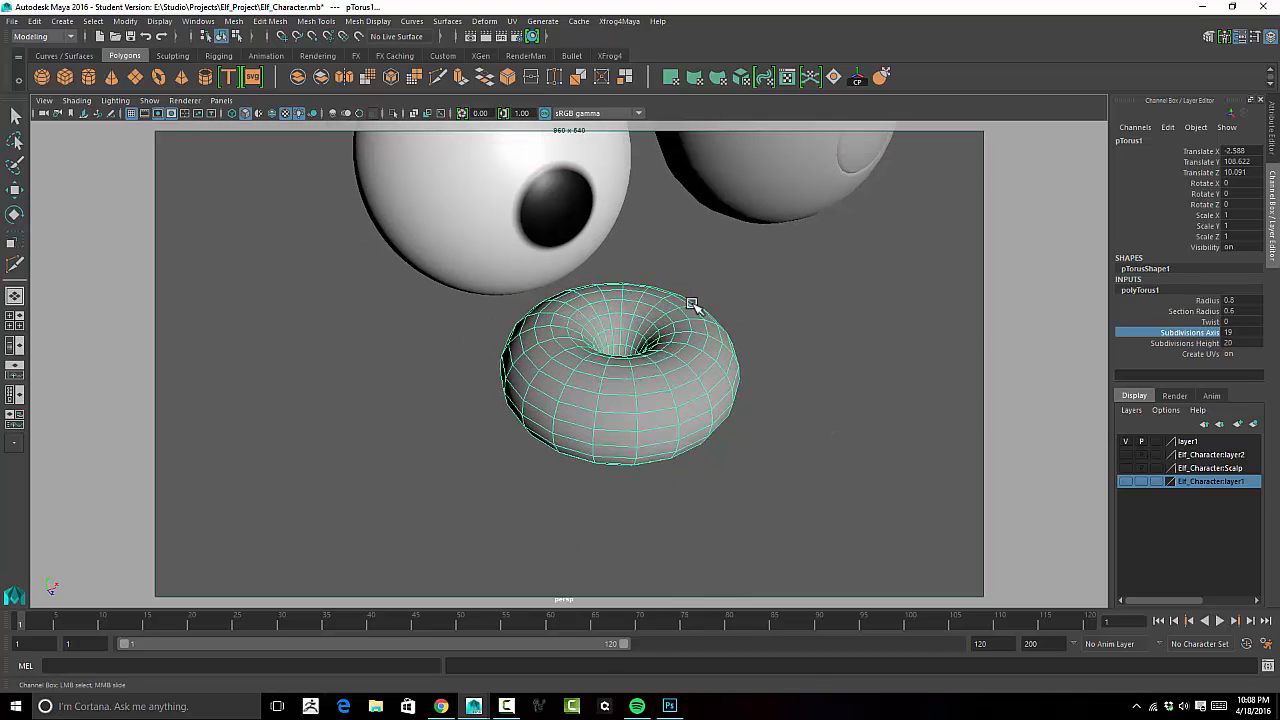
left_click_drag(694, 300, 717, 389, "alt")
key("f")
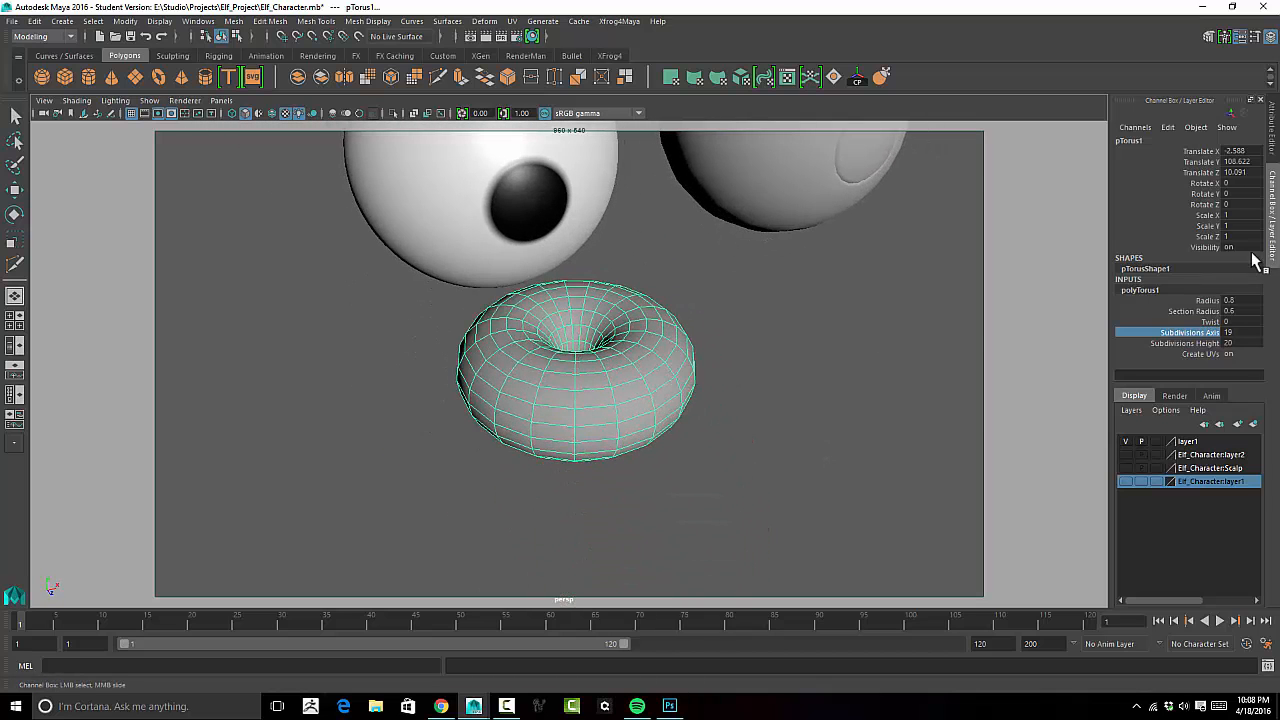
left_click(1250, 185)
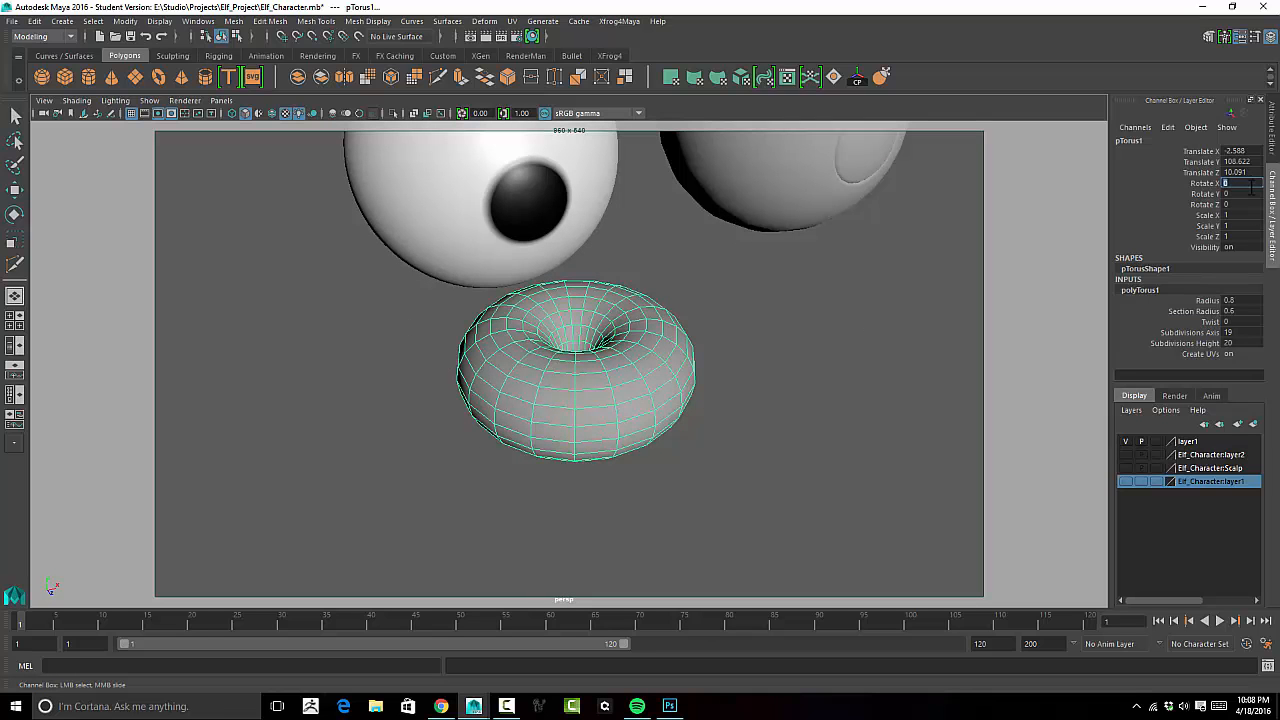
type("90")
key("Return")
Move the torus onto the front of the white eyeball, at about X -2.53, Y 109.92, Z 7.89.
left_click_drag(808, 328, 731, 303, "alt")
middle_click_drag(731, 303, 778, 404, "alt")
key("w")
left_click_drag(585, 352, 606, 352)
left_click_drag(536, 289, 543, 197)
left_click_drag(598, 259, 600, 317)
left_click_drag(563, 231, 568, 229)
left_click_drag(568, 240, 591, 303, "alt")
left_click_drag(531, 229, 595, 305)
left_click_drag(506, 254, 557, 280)
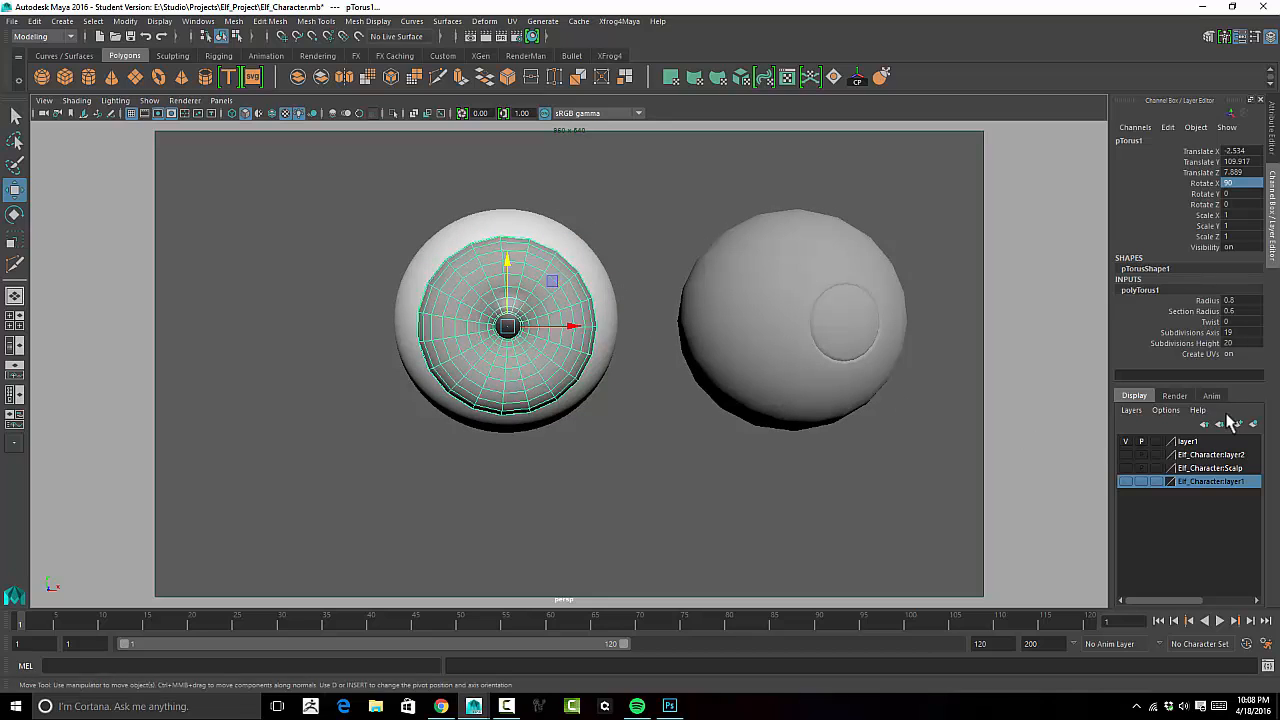
Set the torus's Radius to 0.4 and move it forward on the eyeball to about X -2.43, Z 8.40.
left_click(1212, 301)
middle_click_drag(885, 459, 881, 459)
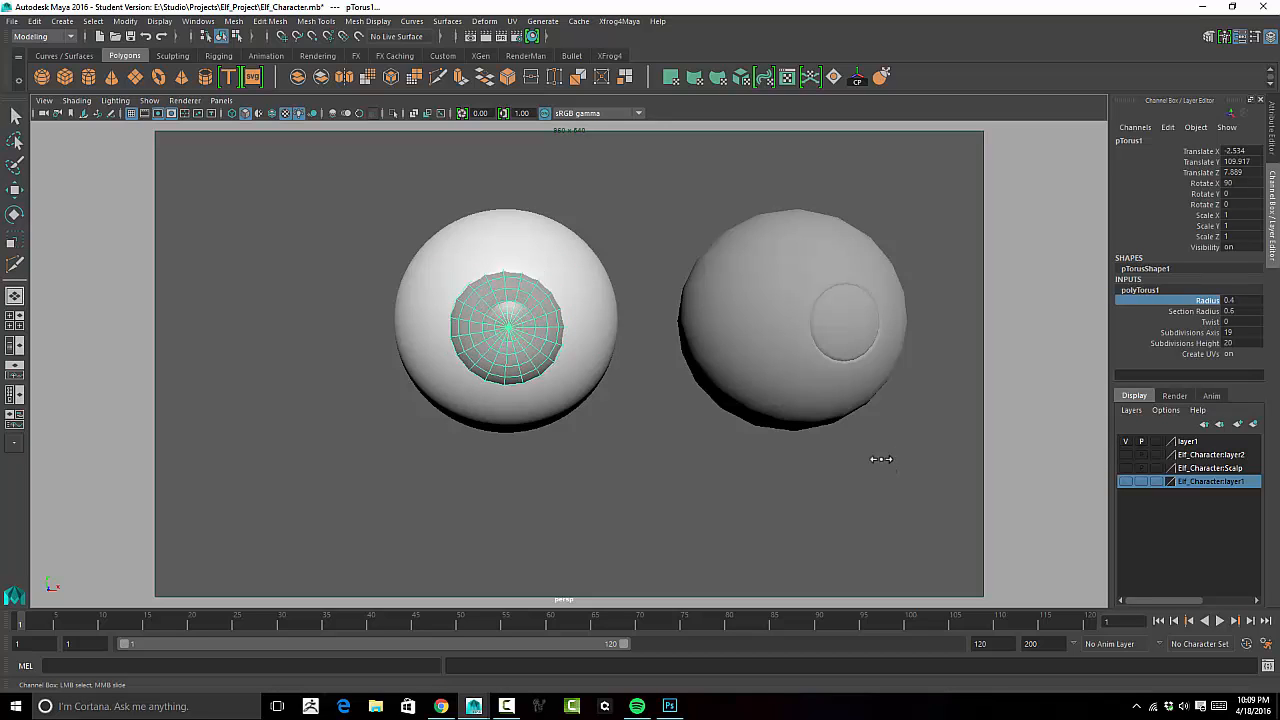
left_click_drag(779, 470, 692, 464, "alt")
key("w")
left_click_drag(554, 340, 700, 385)
left_click_drag(698, 387, 668, 409, "alt")
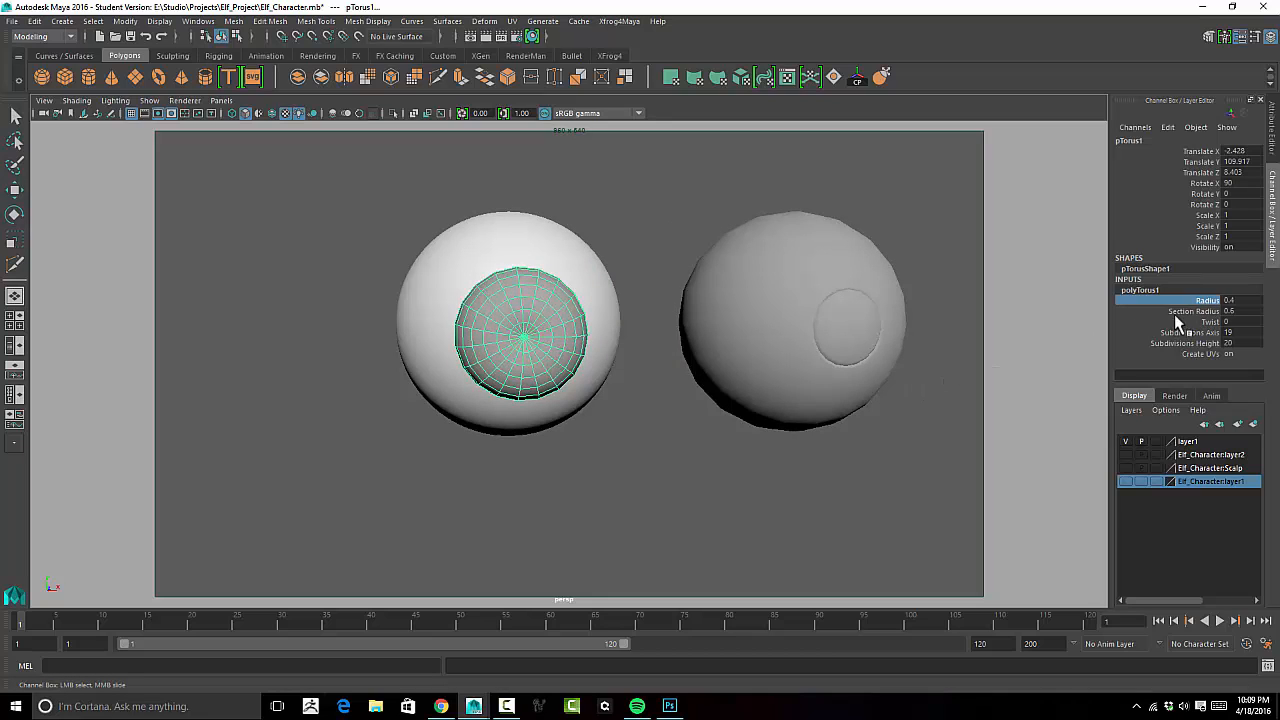
Set the torus's Section Radius to 0.2.
left_click(1190, 311)
middle_click_drag(930, 419, 925, 416)
left_click_drag(919, 419, 749, 423, "alt")
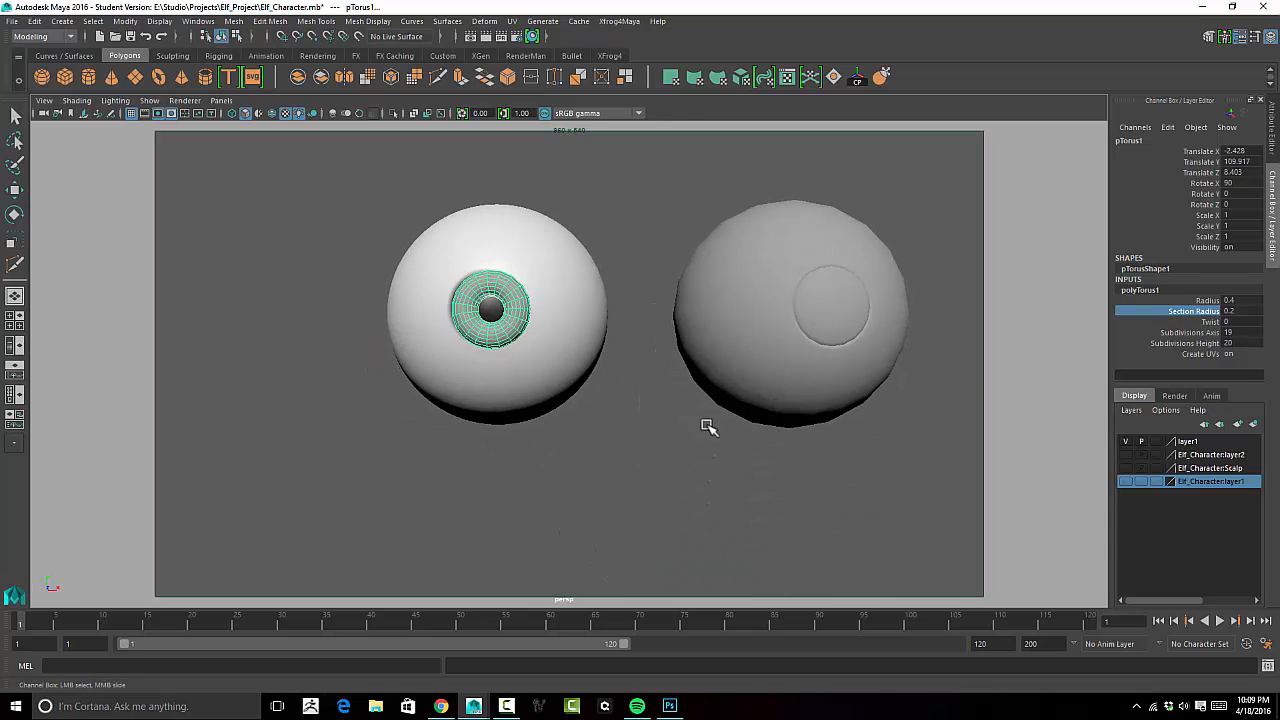
Center the torus over the eyeball's dark cornea area, at about X -2.51, Y 109.92.
scroll(742, 421, "up", 4)
middle_click_drag(650, 423, 751, 443, "alt")
left_click_drag(690, 432, 704, 448, "alt")
key("w")
left_click_drag(694, 366, 634, 346, "alt")
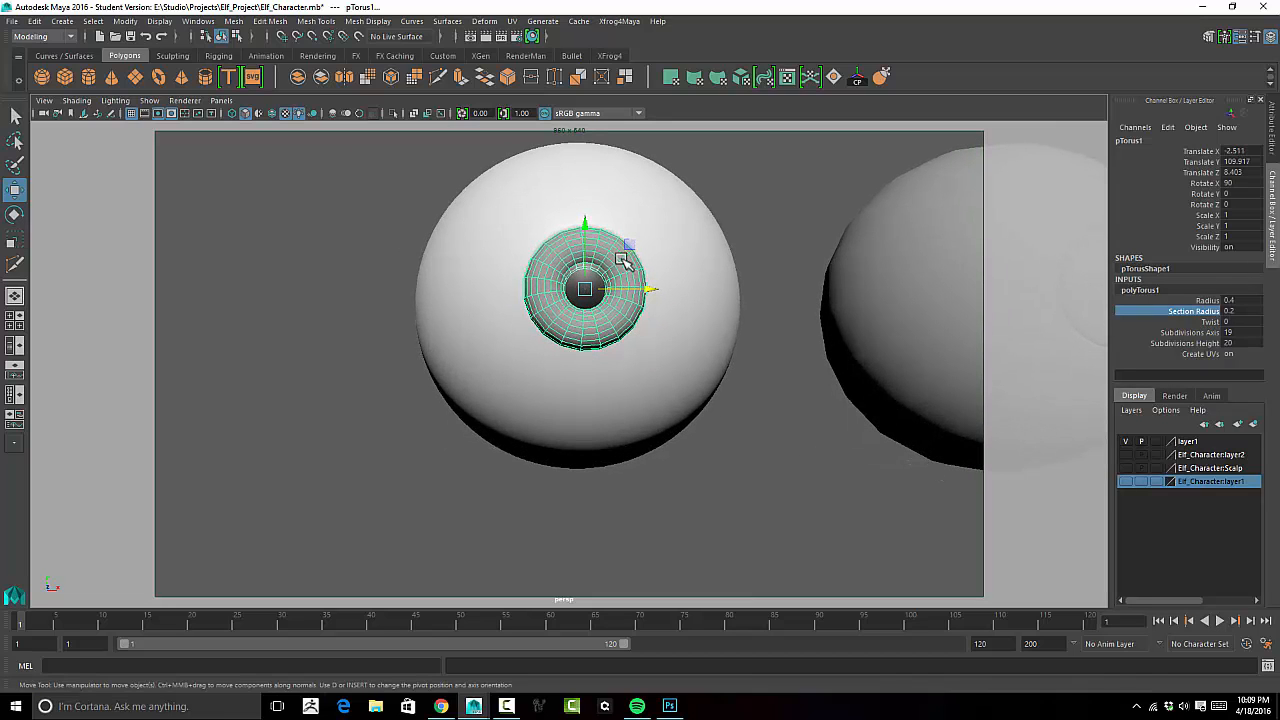
left_click_drag(585, 230, 610, 276)
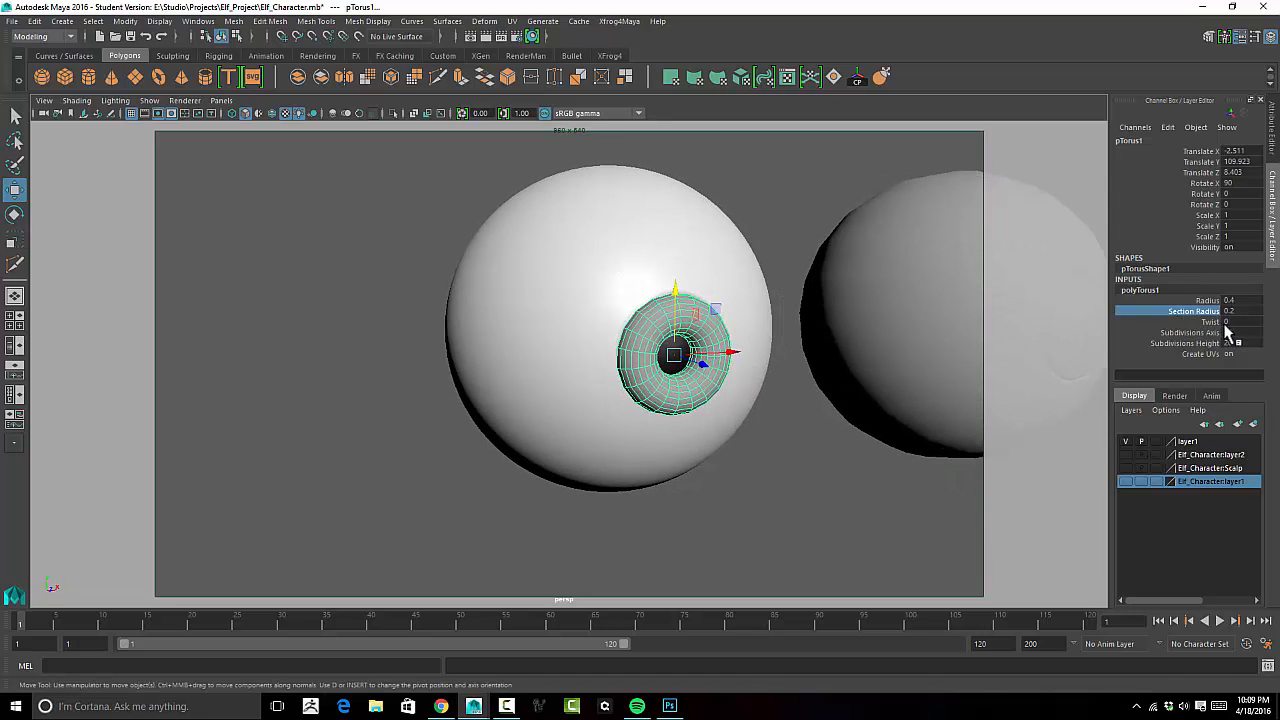
Try Section Radius values of 0.15 and 0.25 on the torus.
double_click(1232, 311)
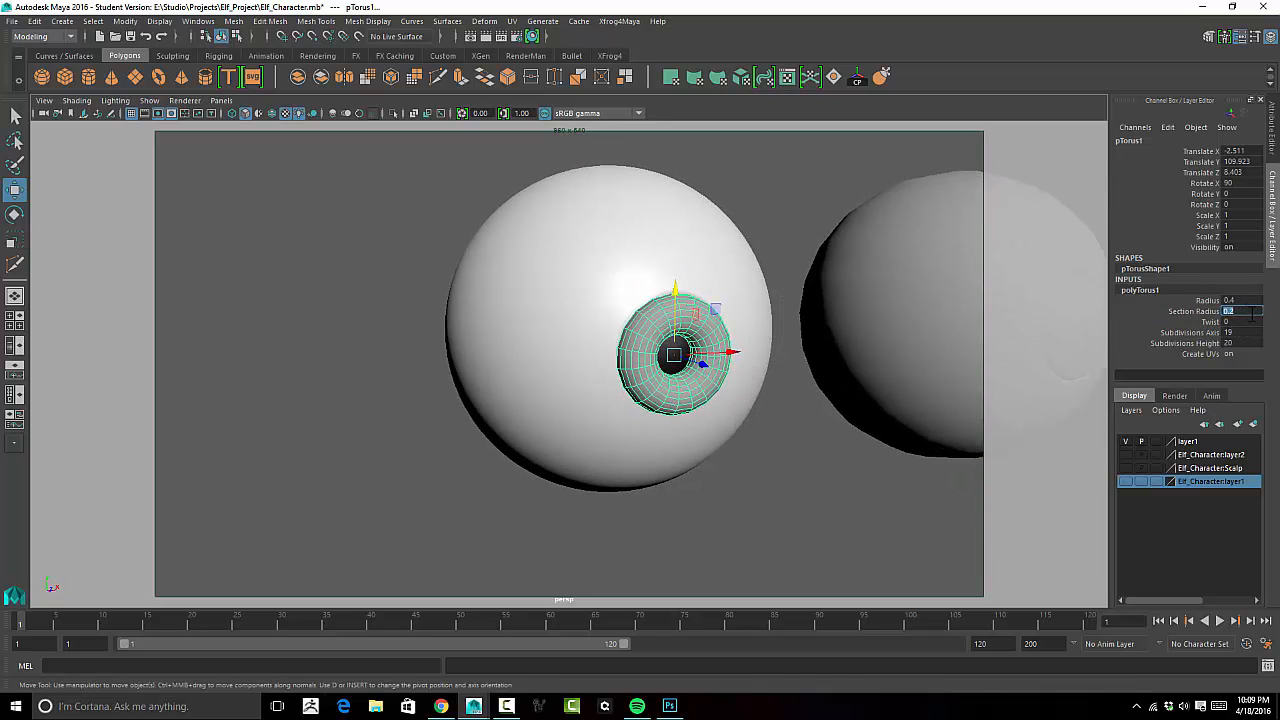
type("0.15")
key("Return")
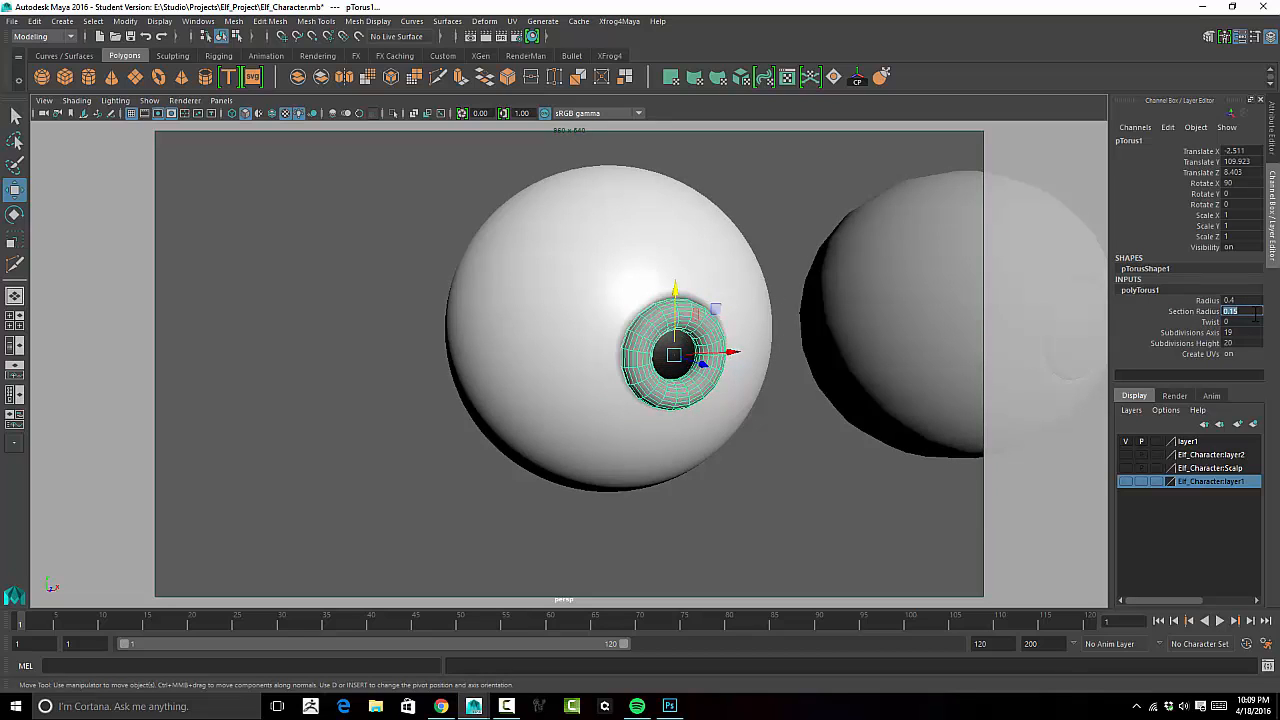
type(".25")
key("Return")
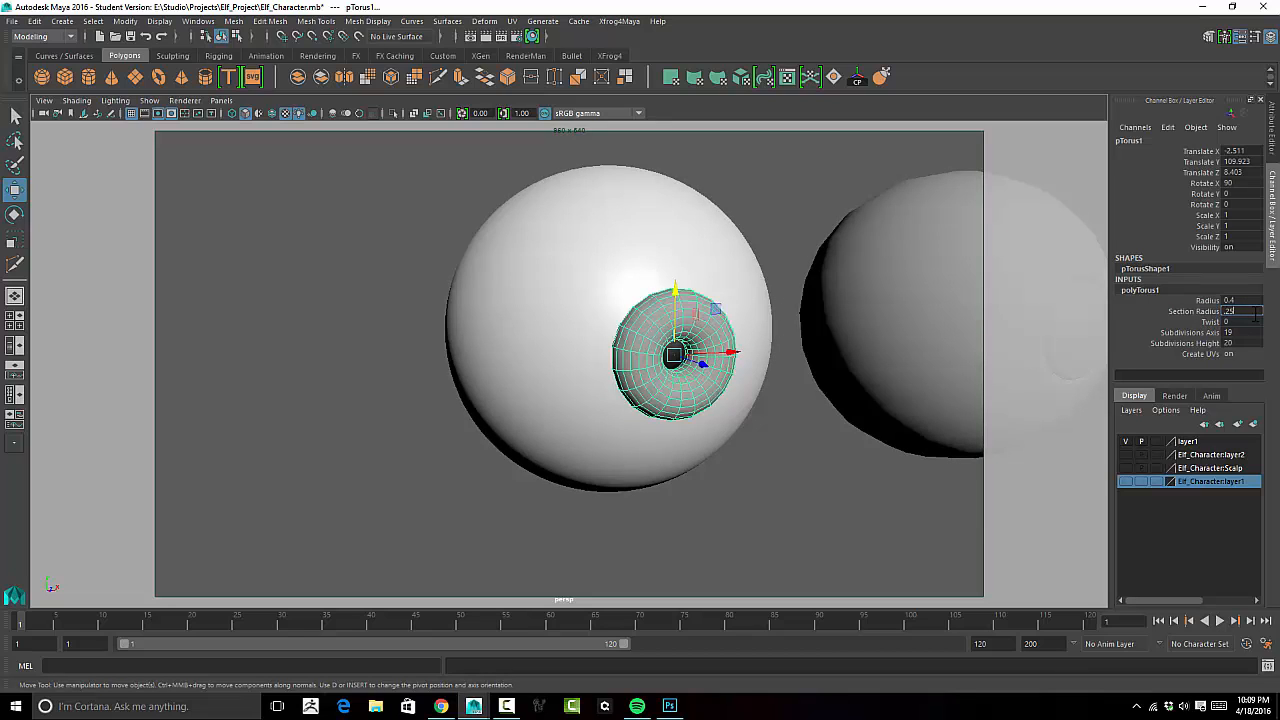
left_click_drag(840, 369, 883, 369, "alt")
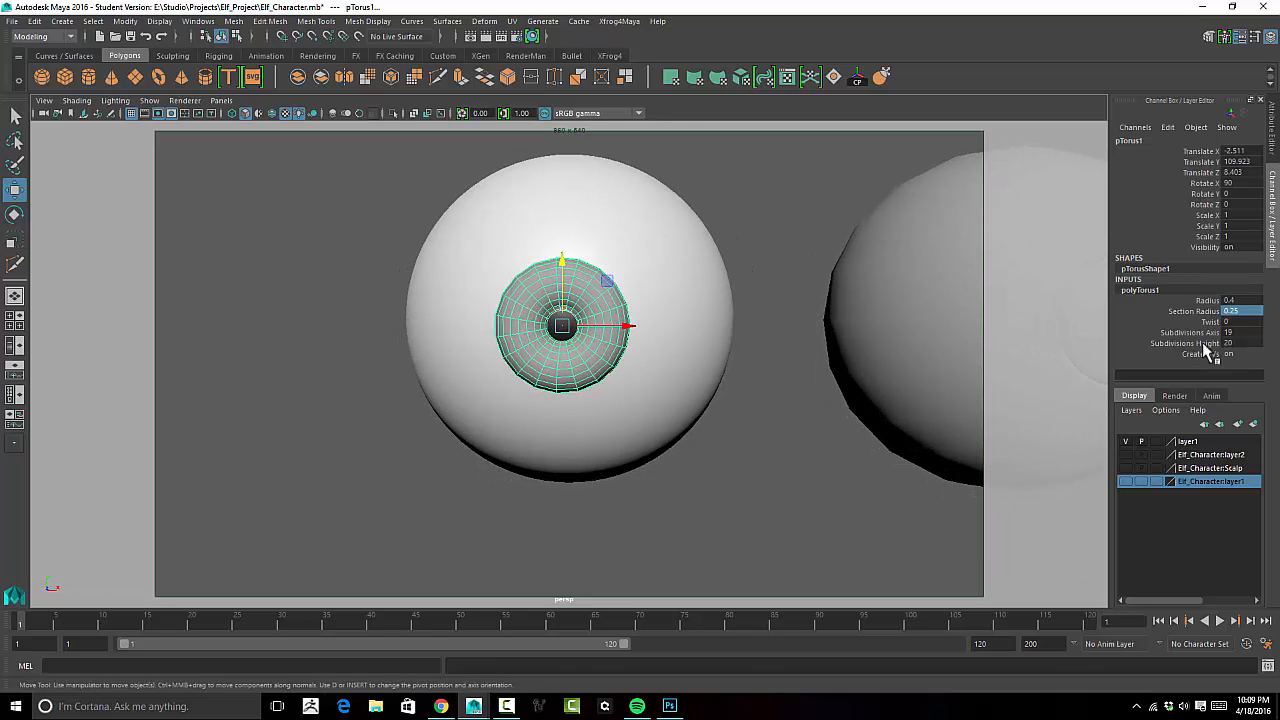
Turn on the torus's smooth mesh preview with cage and reduce its Section Radius below 0.25.
key("2")
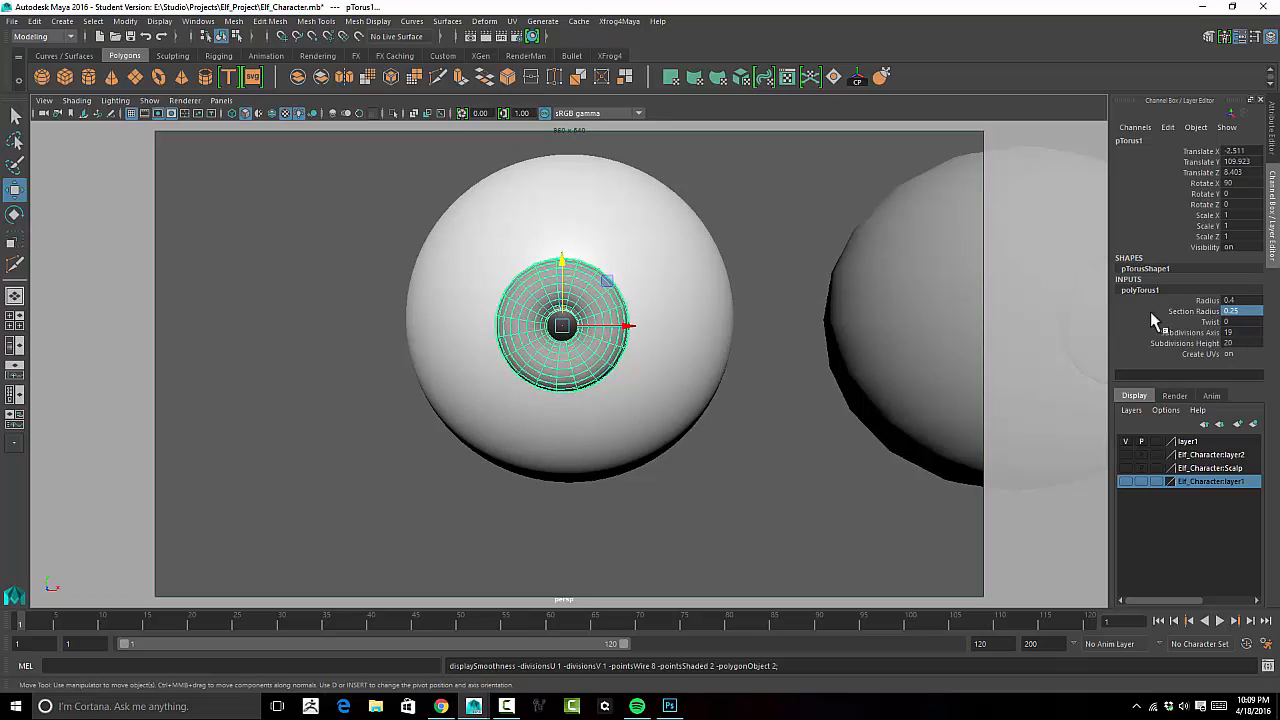
key("Return")
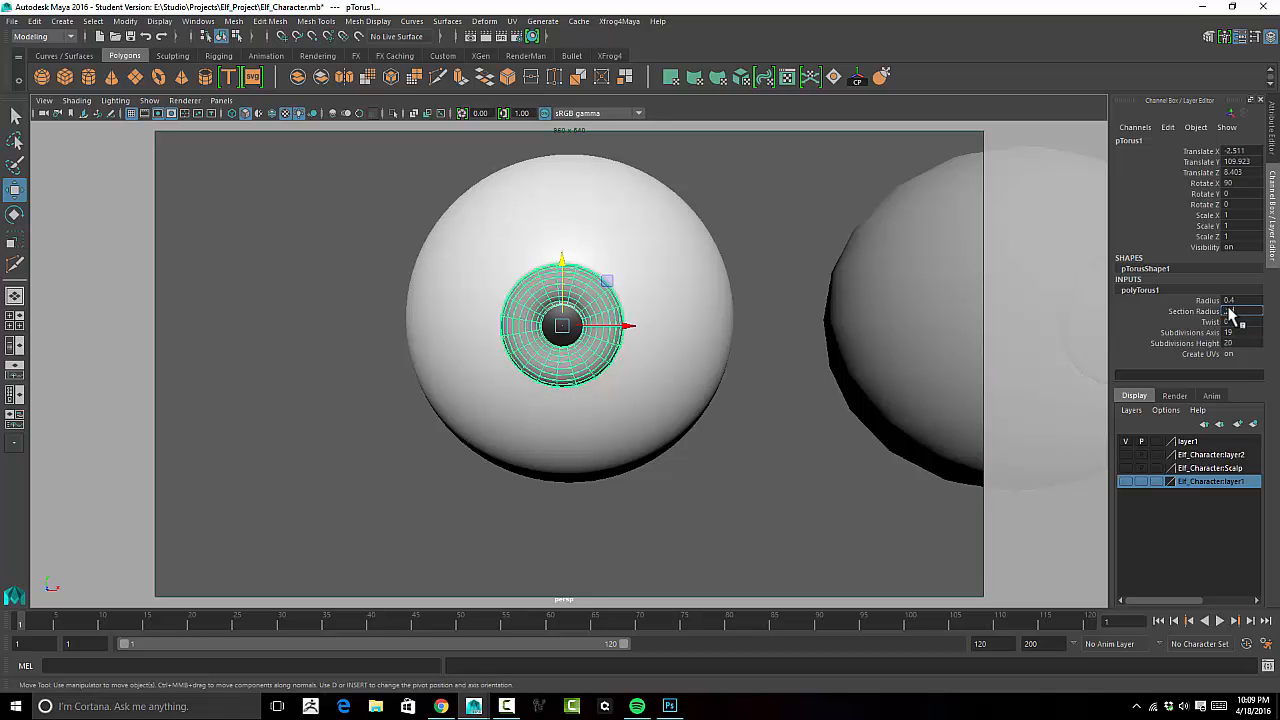
Set the torus's Section Radius to 0.22 and bring it forward to about Translate Z 8.69.
key("Return")
left_click_drag(820, 322, 893, 397, "alt")
key("e")
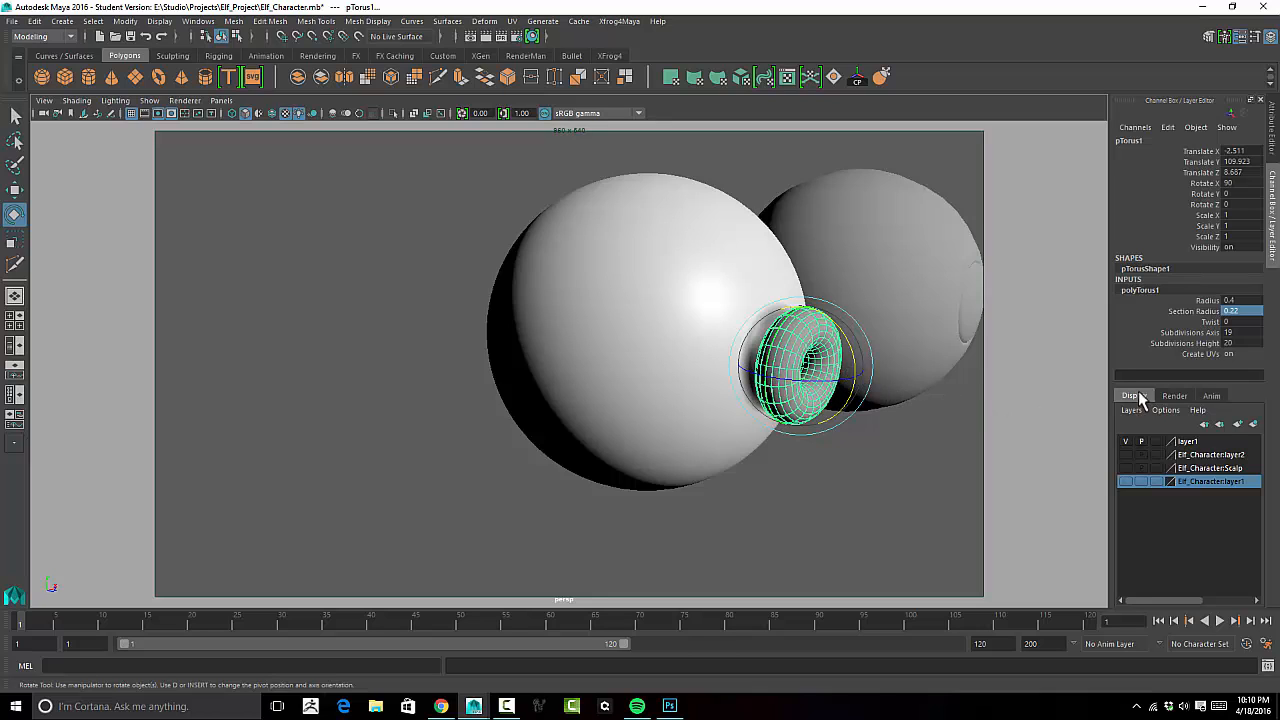
Reduce the torus's Subdivisions Height to 9 and turn off its smooth mesh preview.
left_click(1209, 344)
middle_click_drag(938, 442, 862, 439)
key("1")
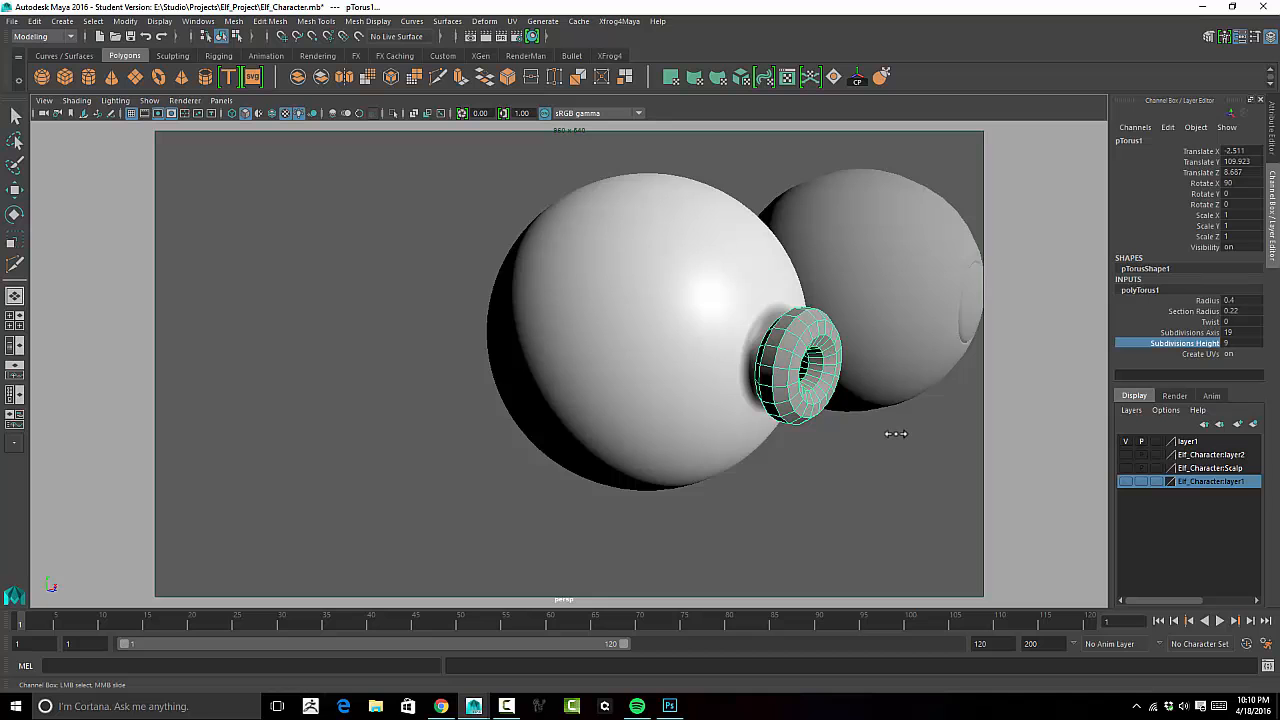
left_click_drag(895, 433, 850, 451, "alt")
right_click_drag(850, 451, 911, 432, "alt")
middle_click_drag(911, 432, 802, 433, "alt")
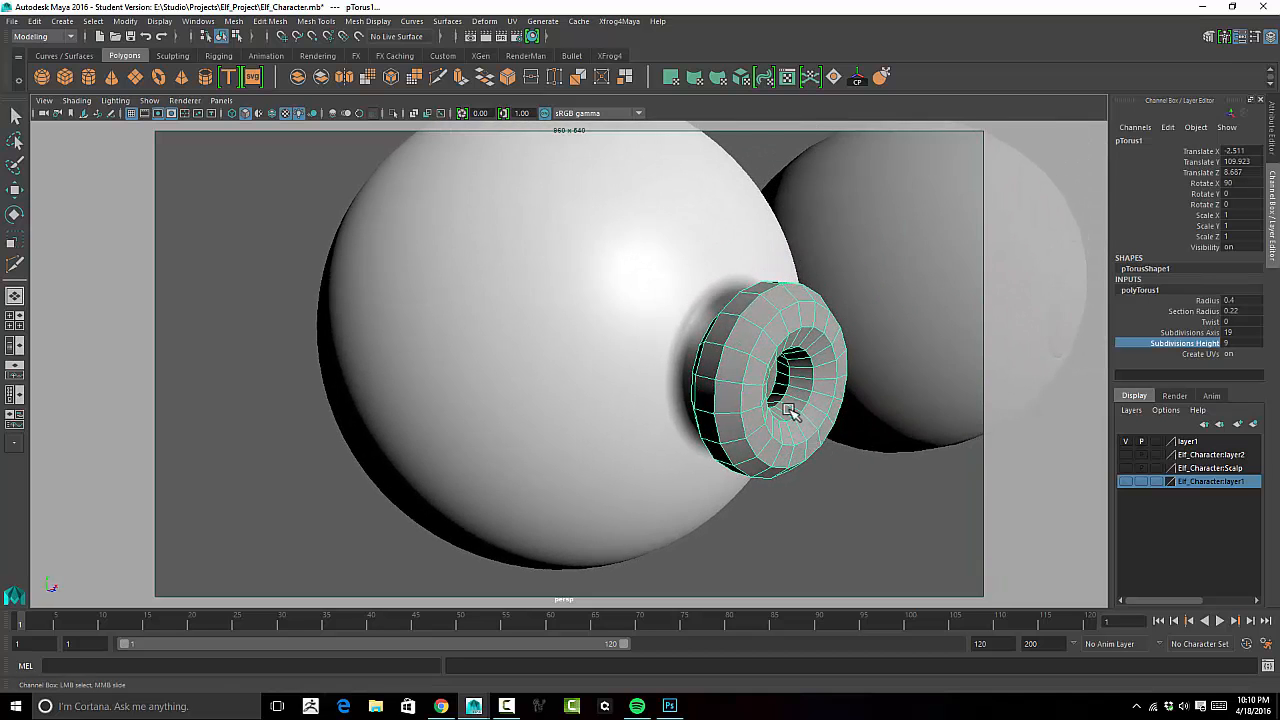
right_click(735, 387)
key("e")
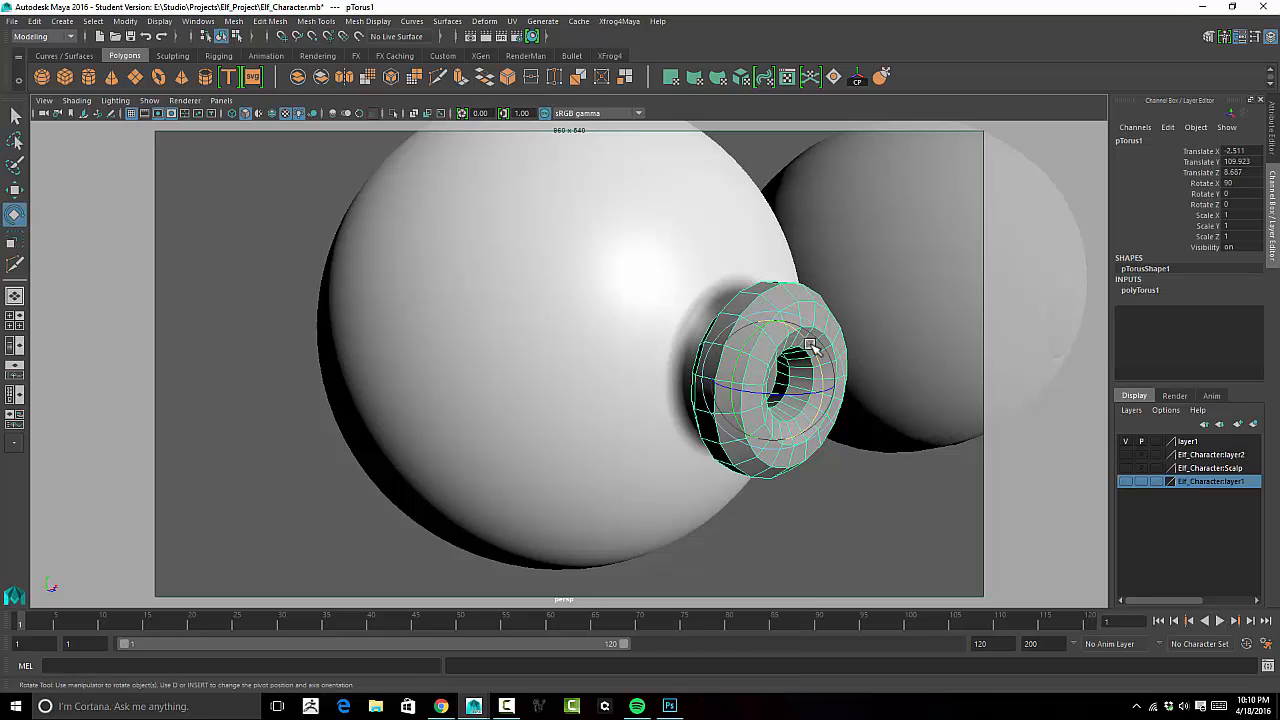
key("r")
left_click_drag(825, 393, 749, 400)
right_click_drag(749, 400, 880, 403, "alt")
left_click_drag(880, 403, 808, 393, "alt")
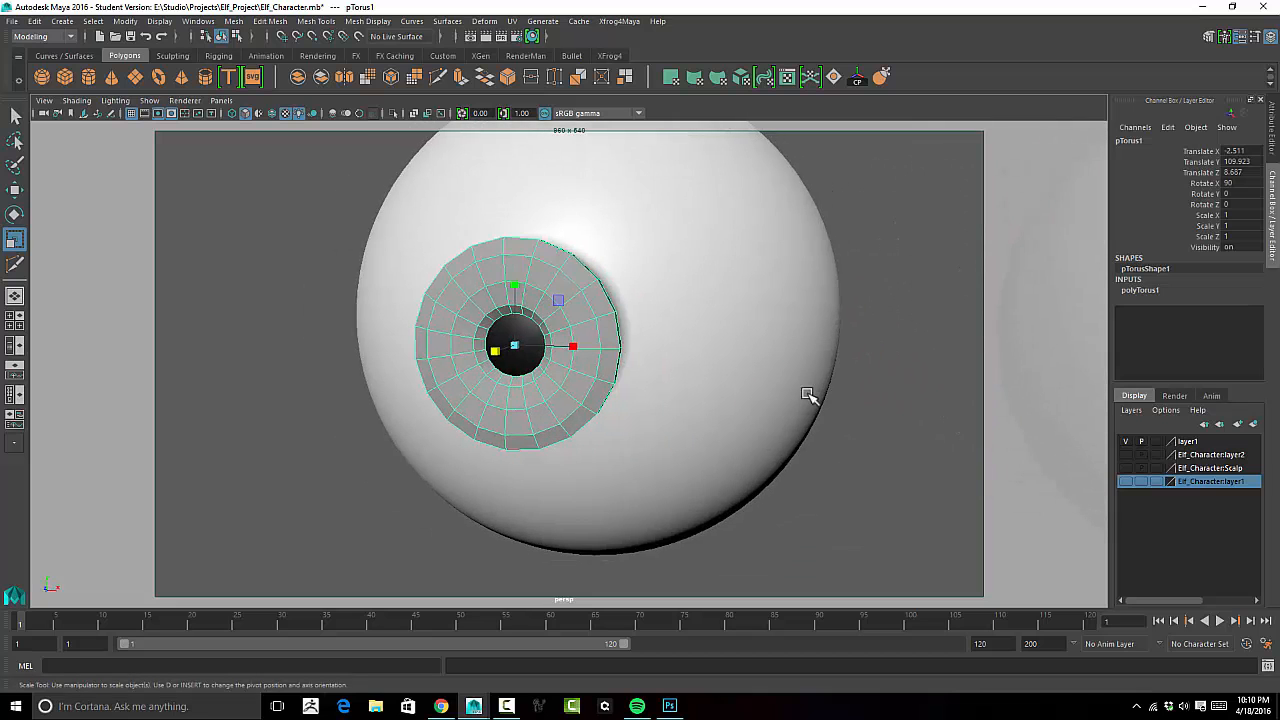
middle_click_drag(814, 394, 866, 405, "alt")
left_click_drag(655, 359, 662, 356, "alt")
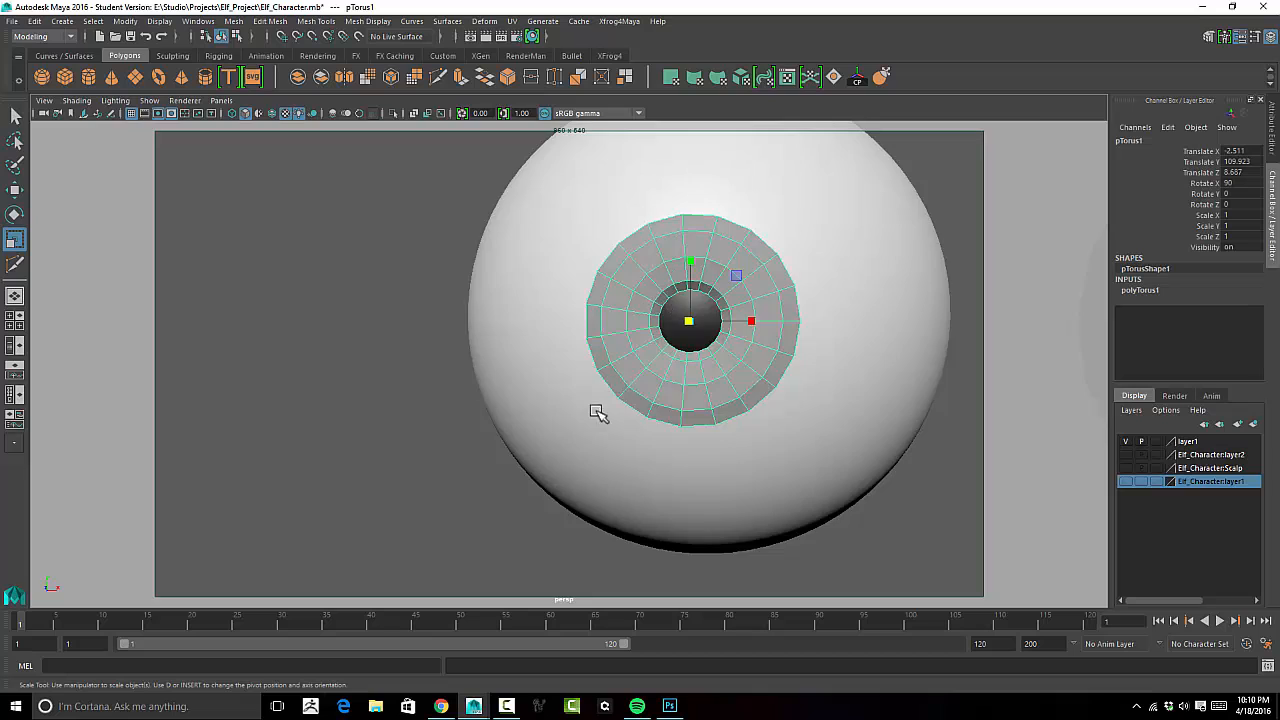
Frame the torus in the front view and lasso-select the inner rings of vertices around its hole.
key("space")
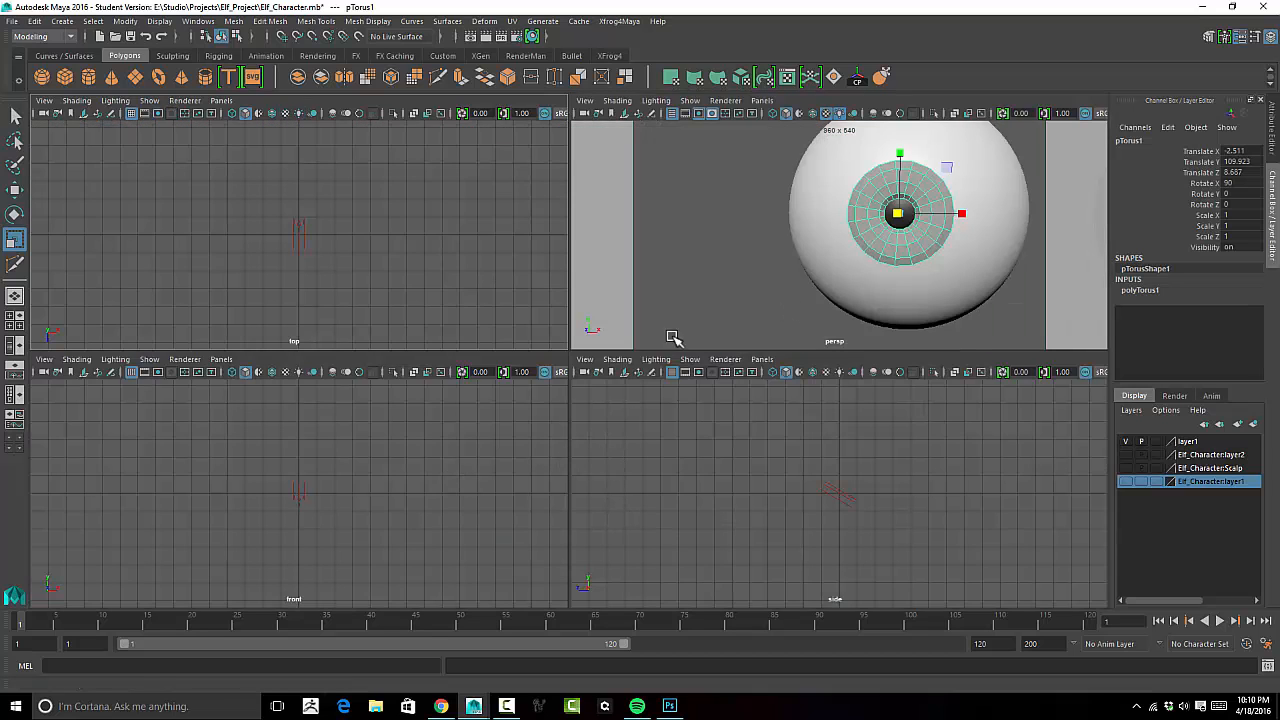
key("f")
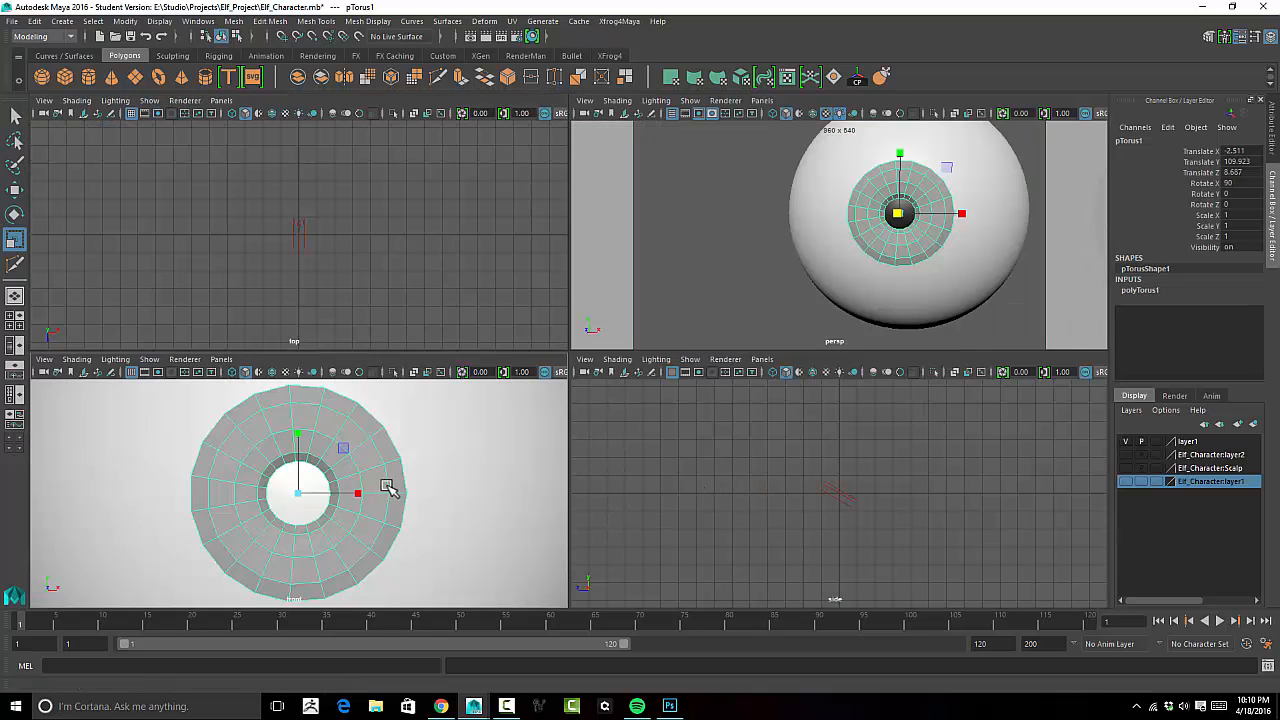
right_click_drag(250, 345, 175, 323)
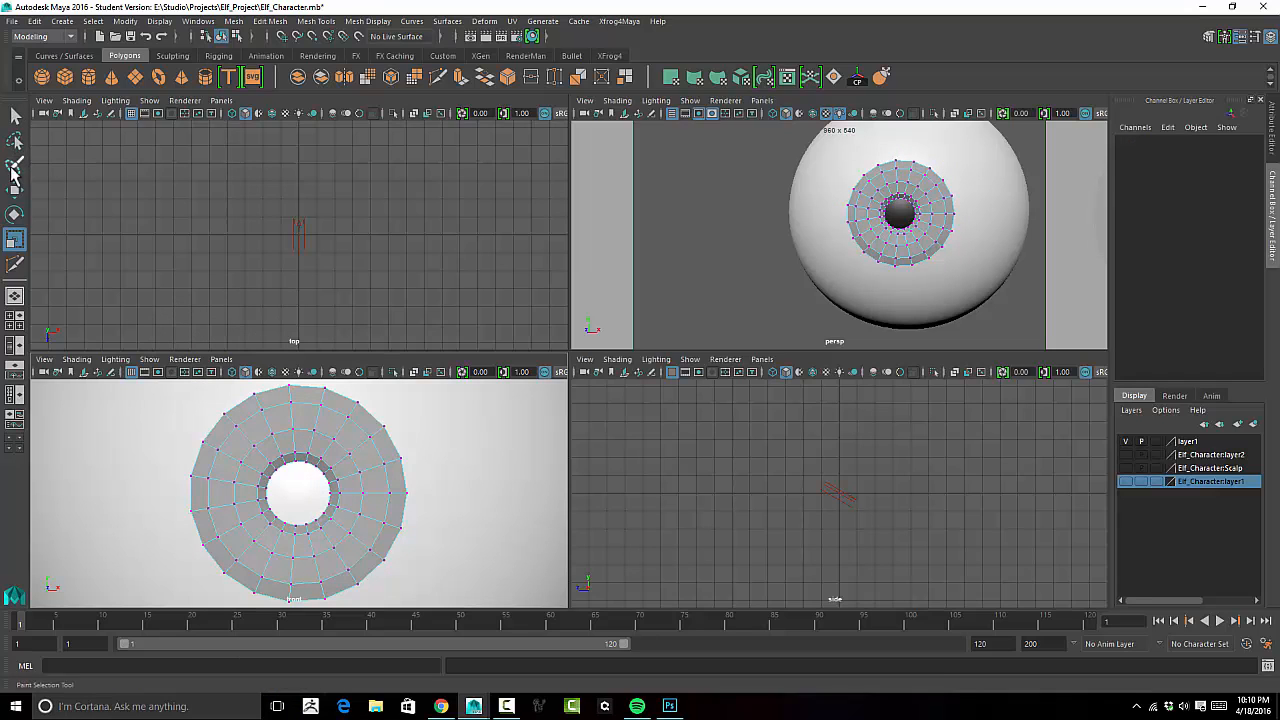
left_click(14, 166)
left_click(15, 140)
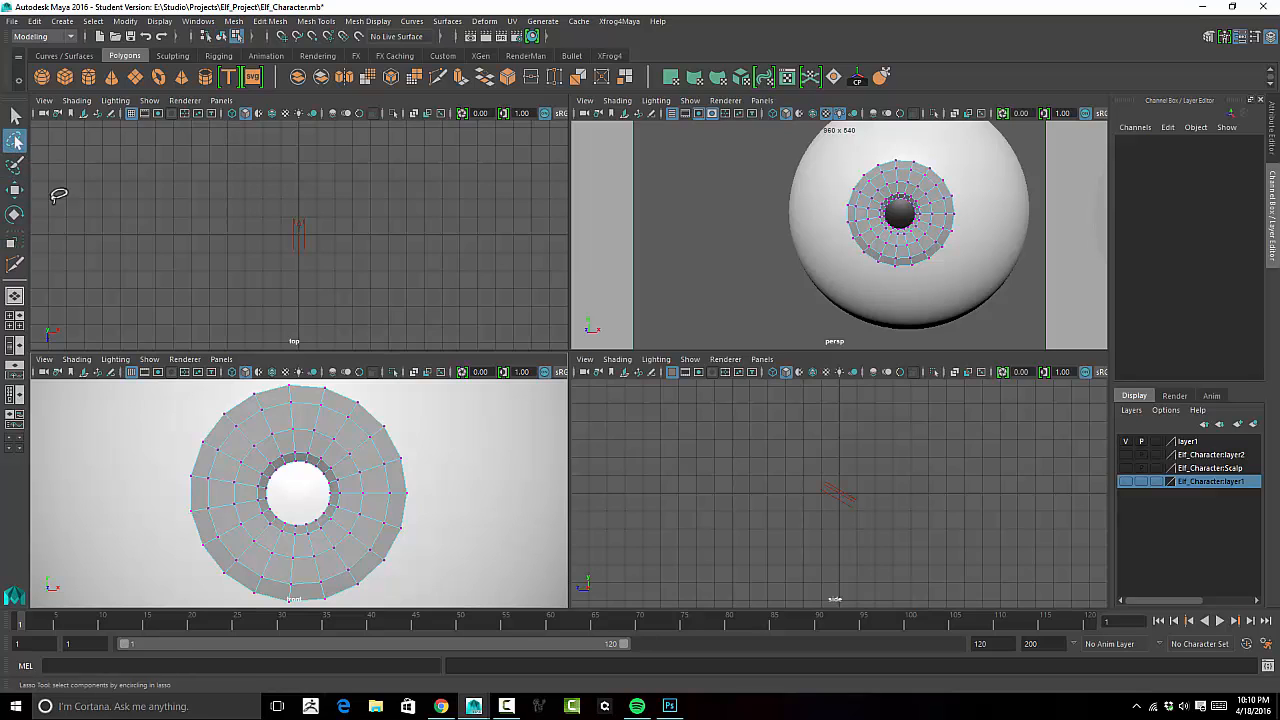
mouse_move(240, 438)
left_mouse_down()
mouse_move(318, 414)
mouse_move(368, 448)
mouse_move(360, 522)
mouse_move(316, 562)
mouse_move(257, 563)
mouse_move(222, 466)
mouse_move(240, 442)
left_mouse_up()
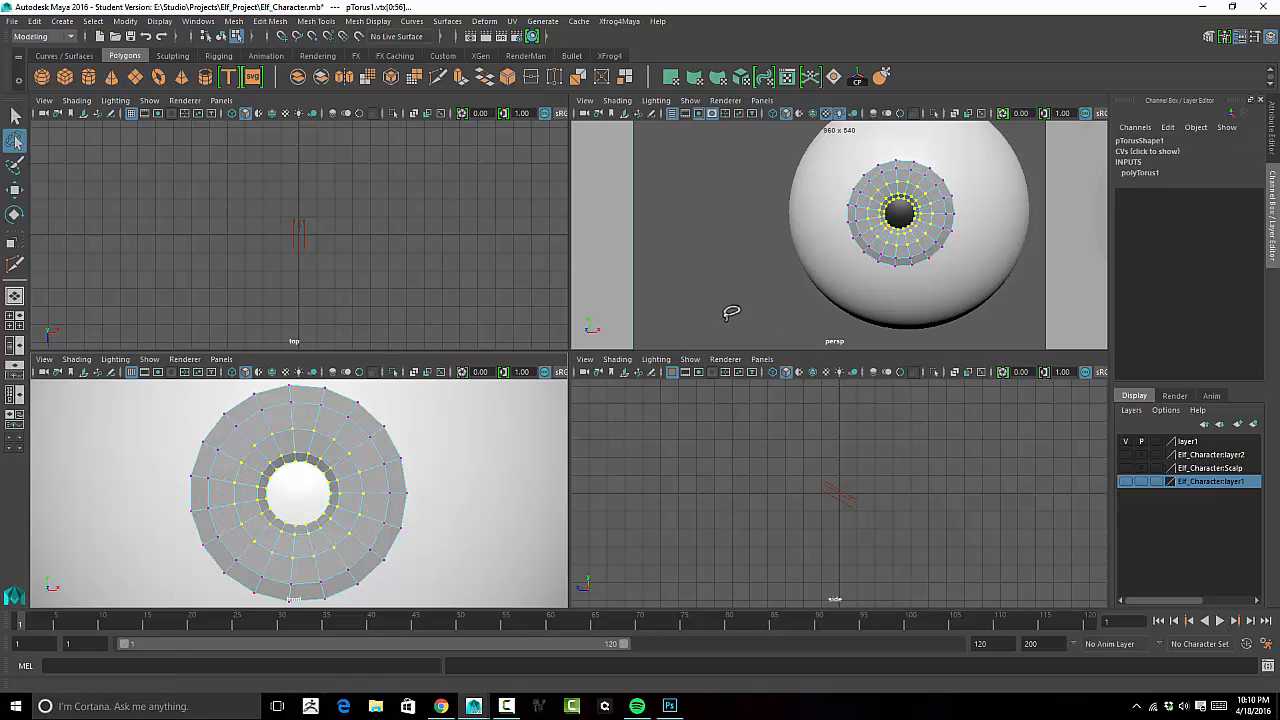
Push the selected inner vertices back toward the eyeball to form a concave iris, and turn on smooth mesh preview.
key("w")
left_click_drag(934, 234, 988, 290, "alt")
left_click_drag(1042, 334, 806, 286)
key("3")
left_click_drag(875, 267, 891, 238, "alt")
key("f")
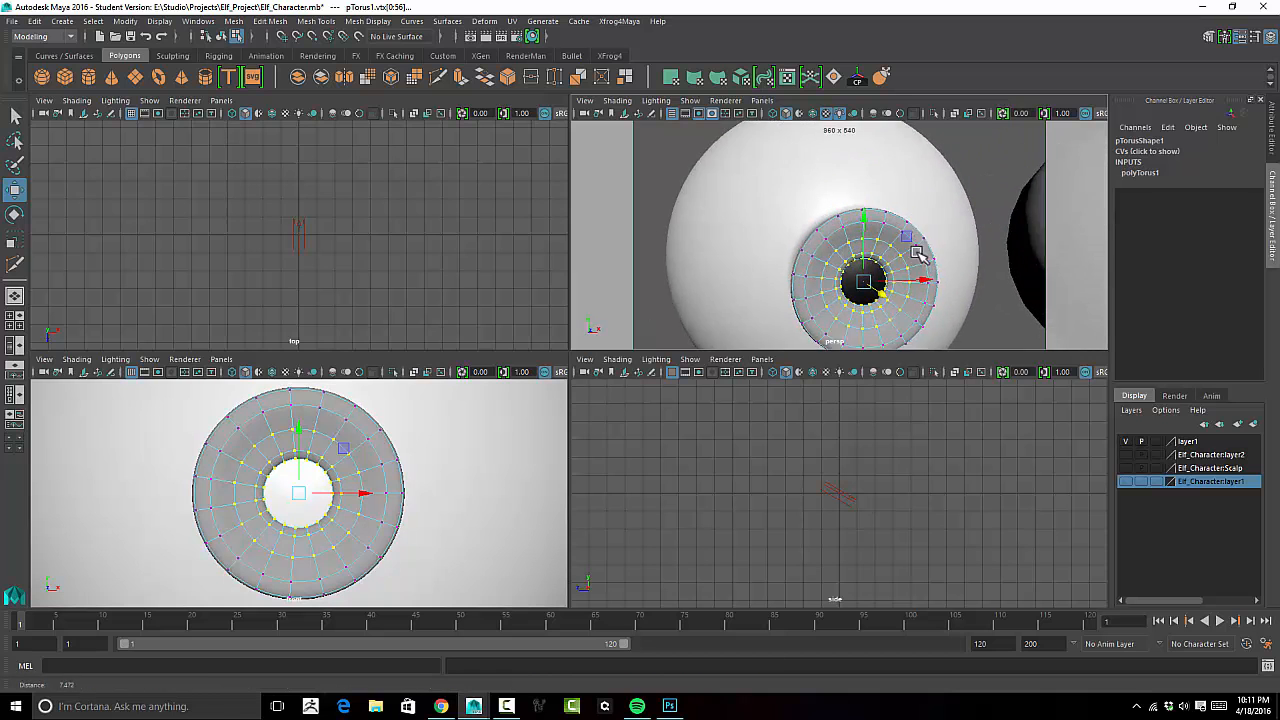
Maximize the perspective view, deselect the vertices and return the torus to object mode.
key("space")
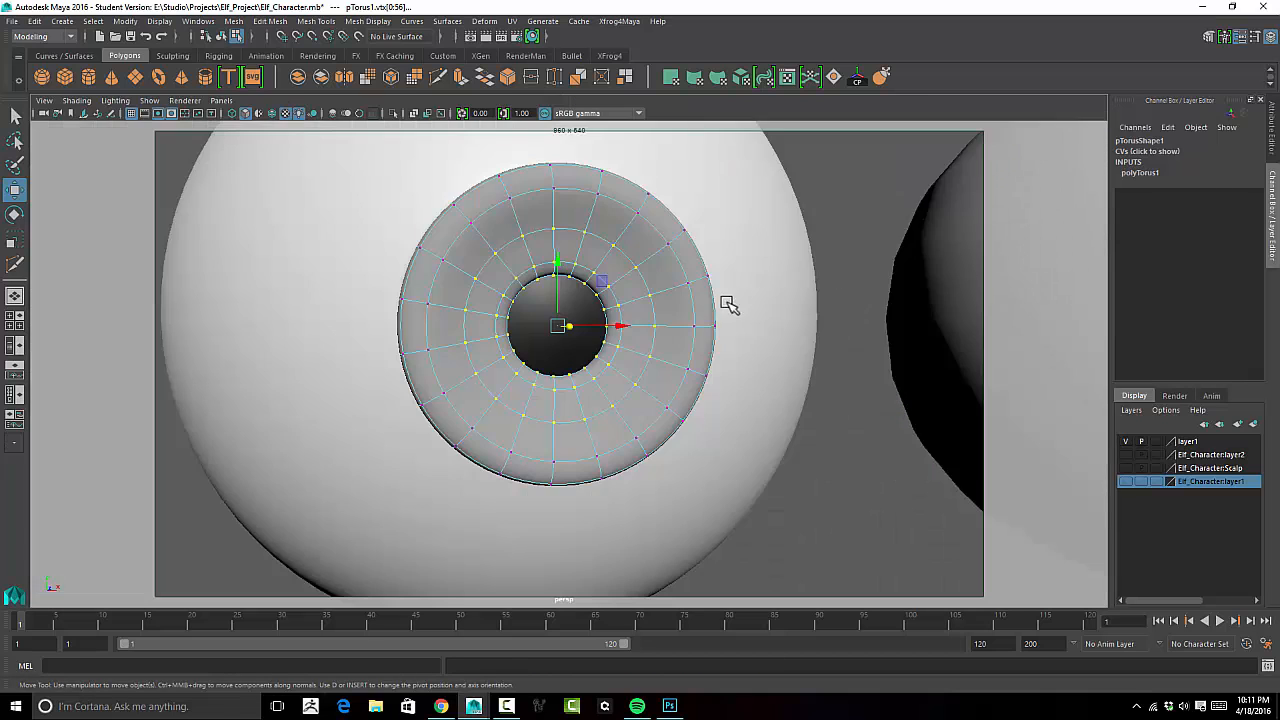
left_click_drag(726, 294, 793, 308, "alt")
left_click(910, 511)
left_click_drag(894, 534, 917, 549, "alt")
middle_click_drag(917, 549, 803, 329, "alt")
right_click_drag(803, 329, 602, 388, "alt")
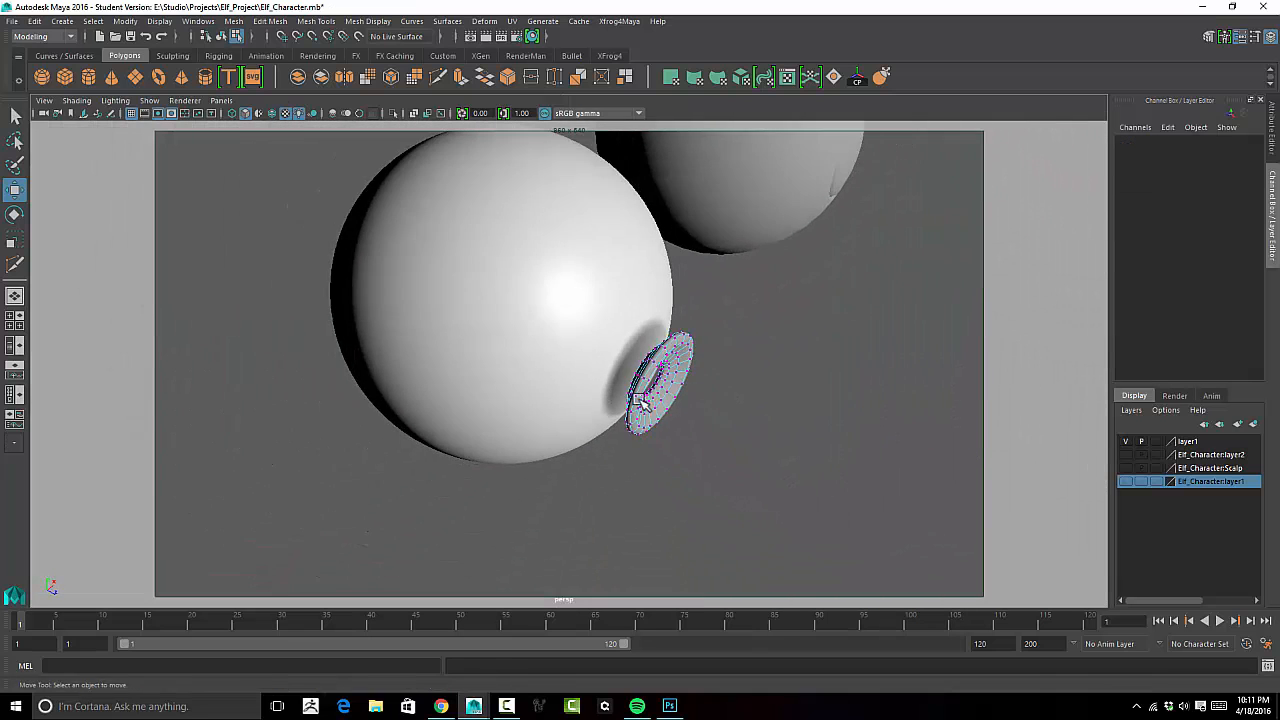
left_click_drag(602, 388, 661, 405, "alt")
right_click_drag(660, 371, 700, 348)
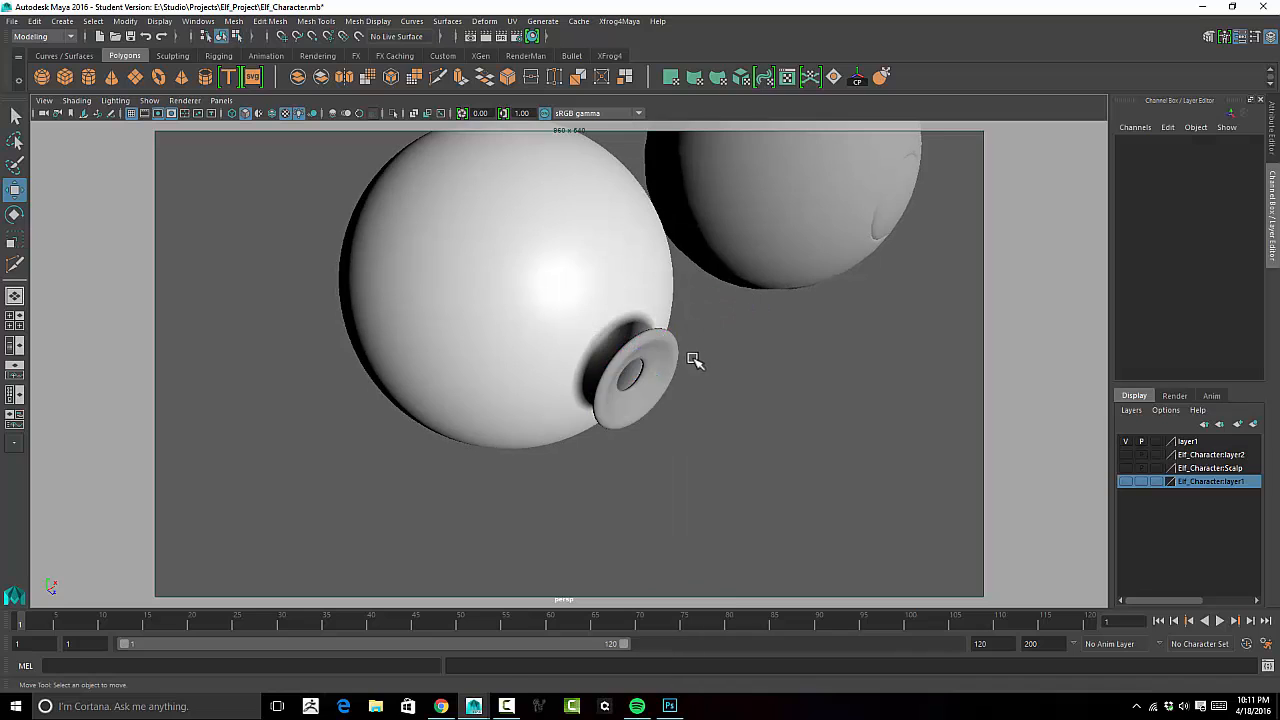
Pull the torus out in front of the eyeball and assign it a new Blinn material.
left_click(676, 378)
left_click_drag(702, 404, 708, 446, "alt")
left_click_drag(686, 404, 851, 355)
left_click_drag(620, 370, 695, 397)
right_click_drag(672, 355, 762, 632)
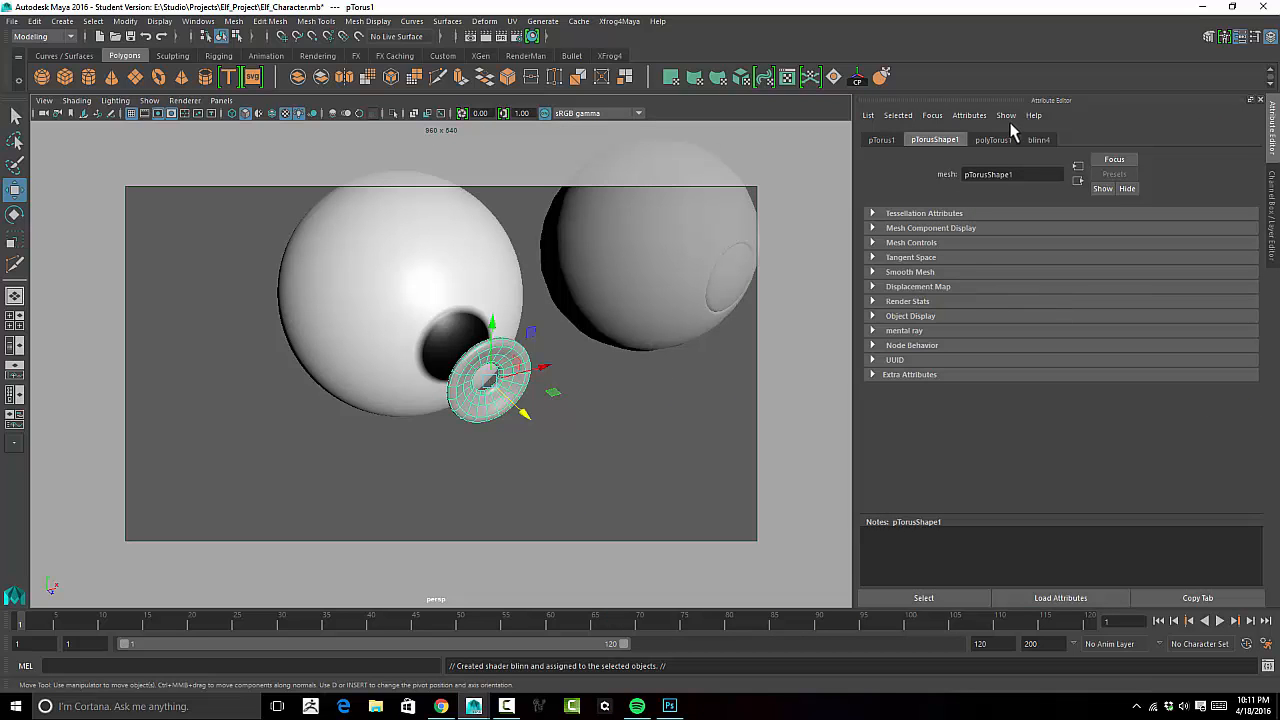
Set the torus's new Blinn color to a muted green, about H 120.96, S 0.471, V 0.292.
left_click(1037, 141)
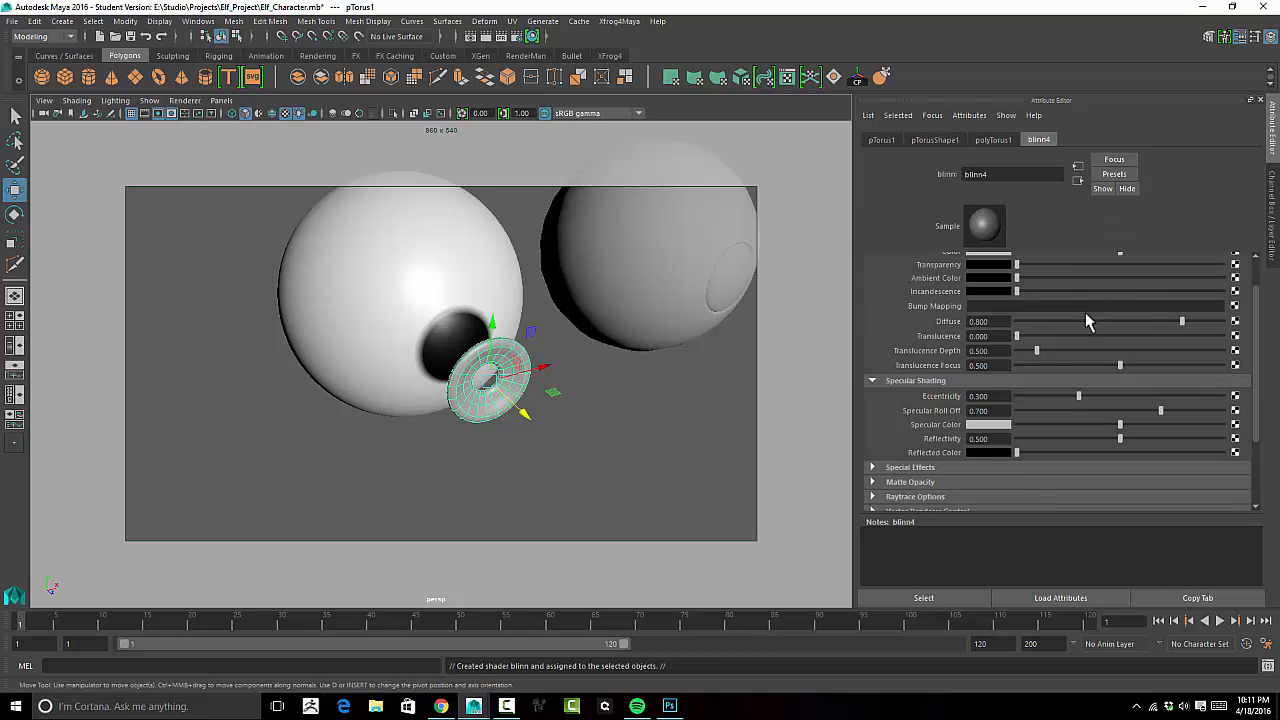
scroll(1079, 333, "up", 2)
left_click(988, 292)
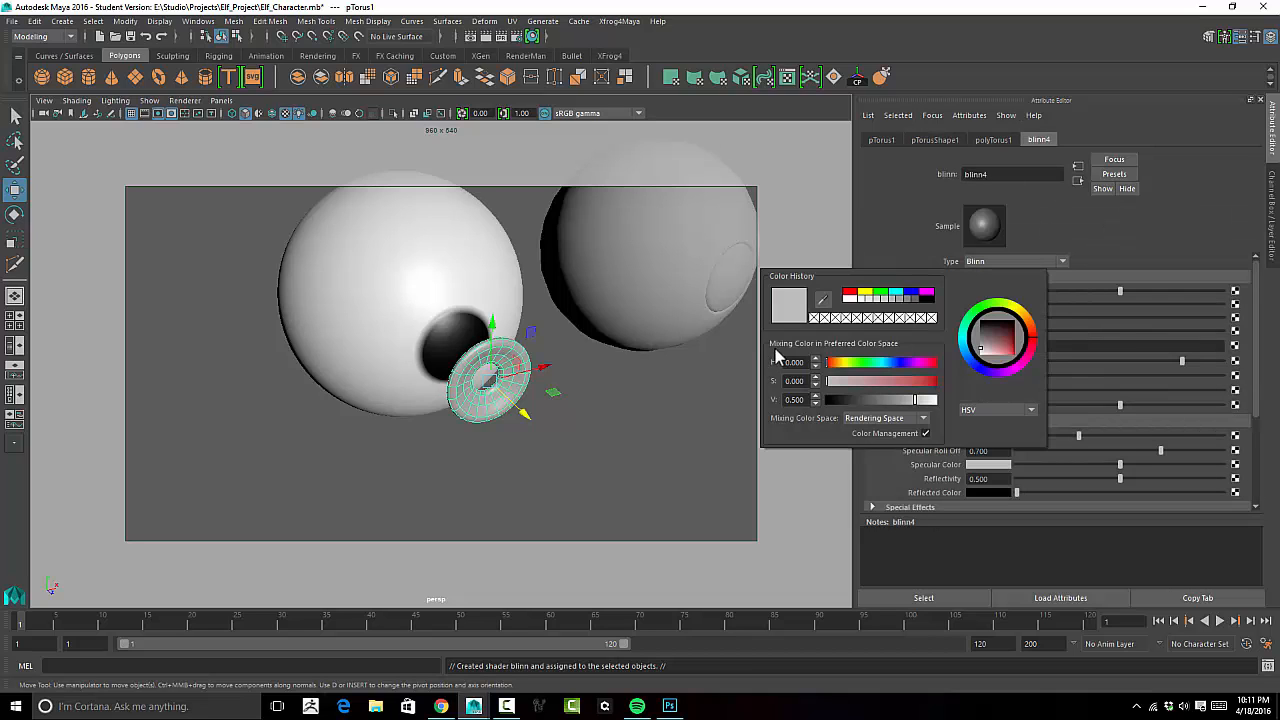
left_click_drag(1022, 320, 994, 348)
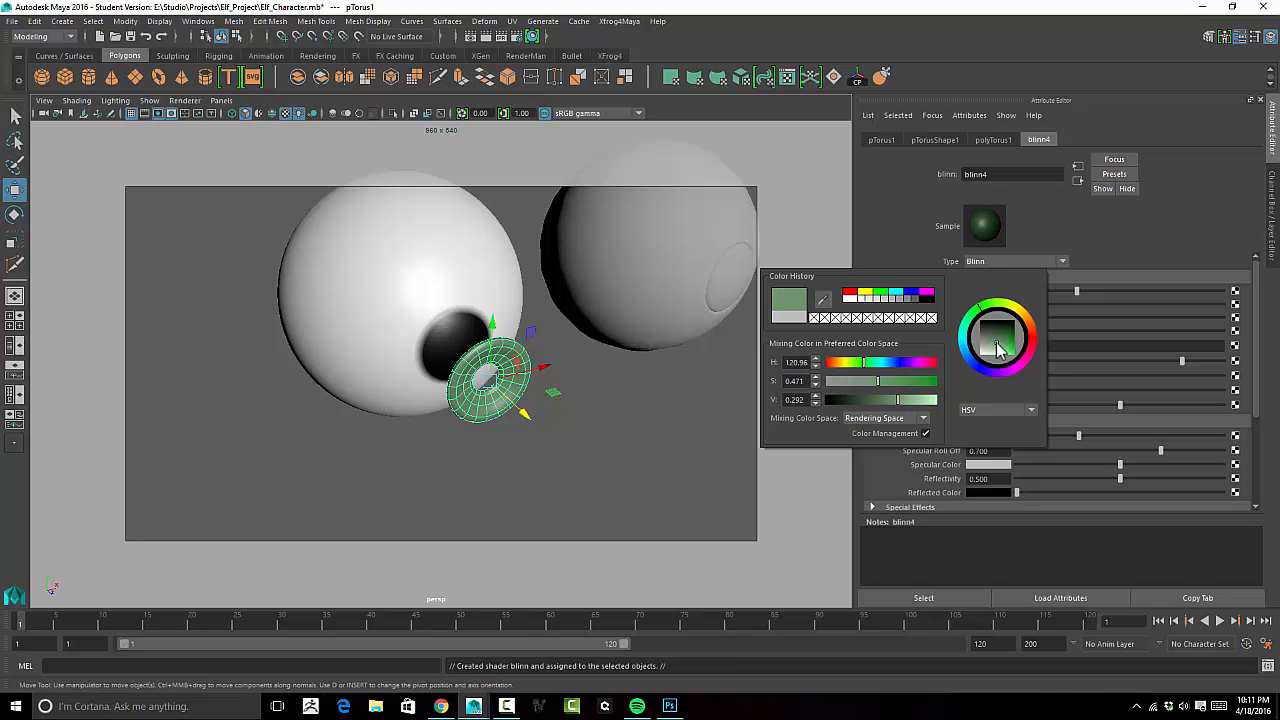
left_click(600, 445)
Move the green iris torus back into the eyeball behind the cornea and deselect it.
left_click(522, 420)
left_click_drag(522, 420, 470, 385)
left_click_drag(580, 414, 614, 389, "alt")
right_click_drag(614, 389, 519, 403, "alt")
left_click_drag(519, 403, 597, 417, "alt")
left_click(483, 439)
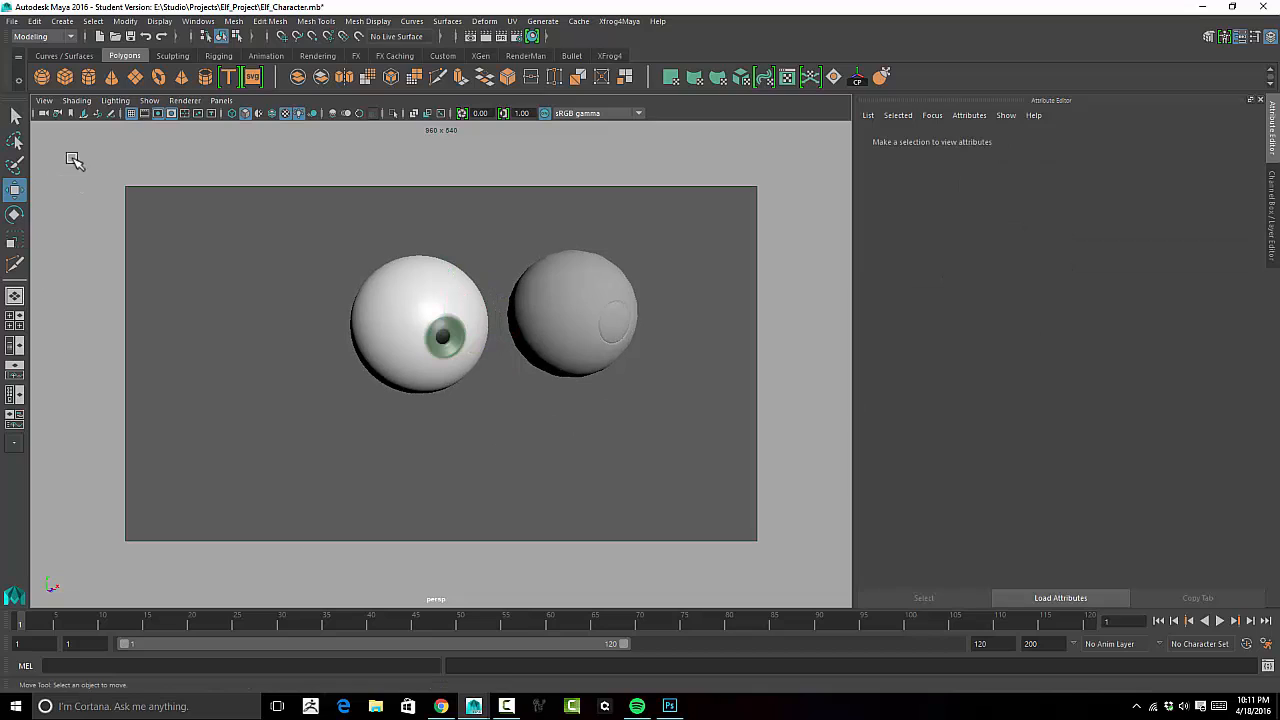
Recall the saved camera bookmark in the perspective view.
left_click(41, 104)
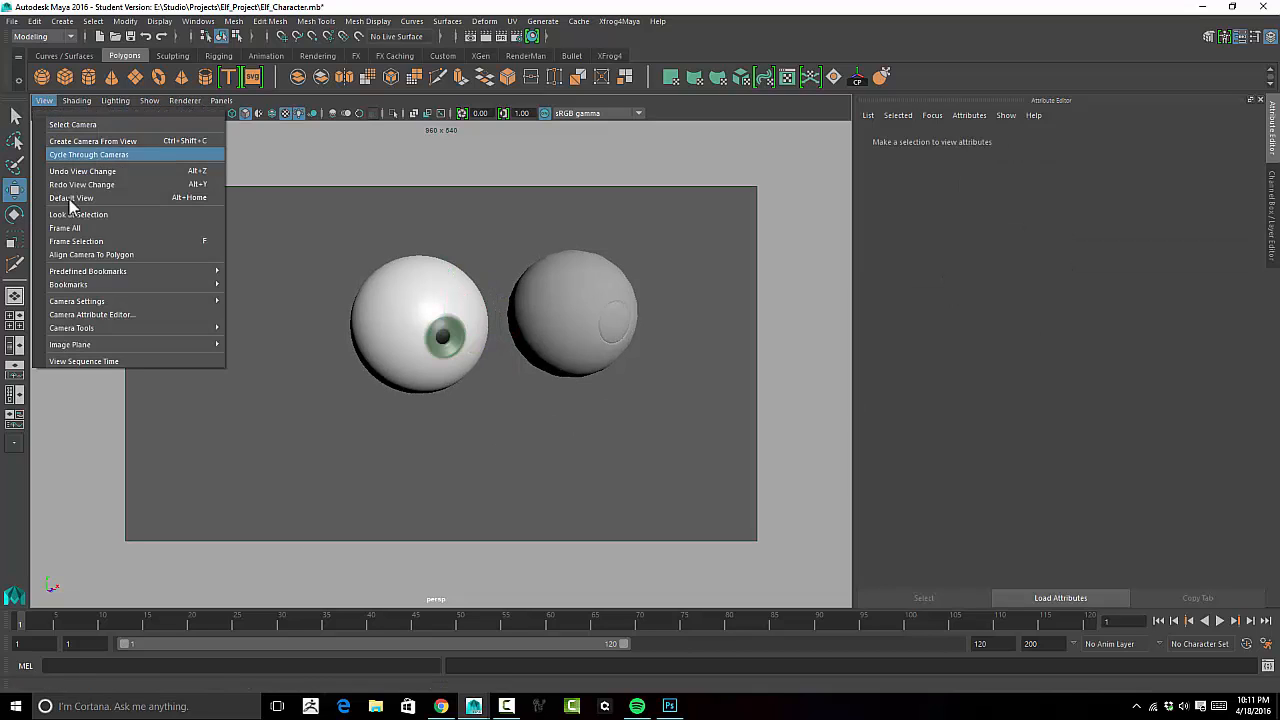
mouse_move(106, 286)
left_click(260, 286)
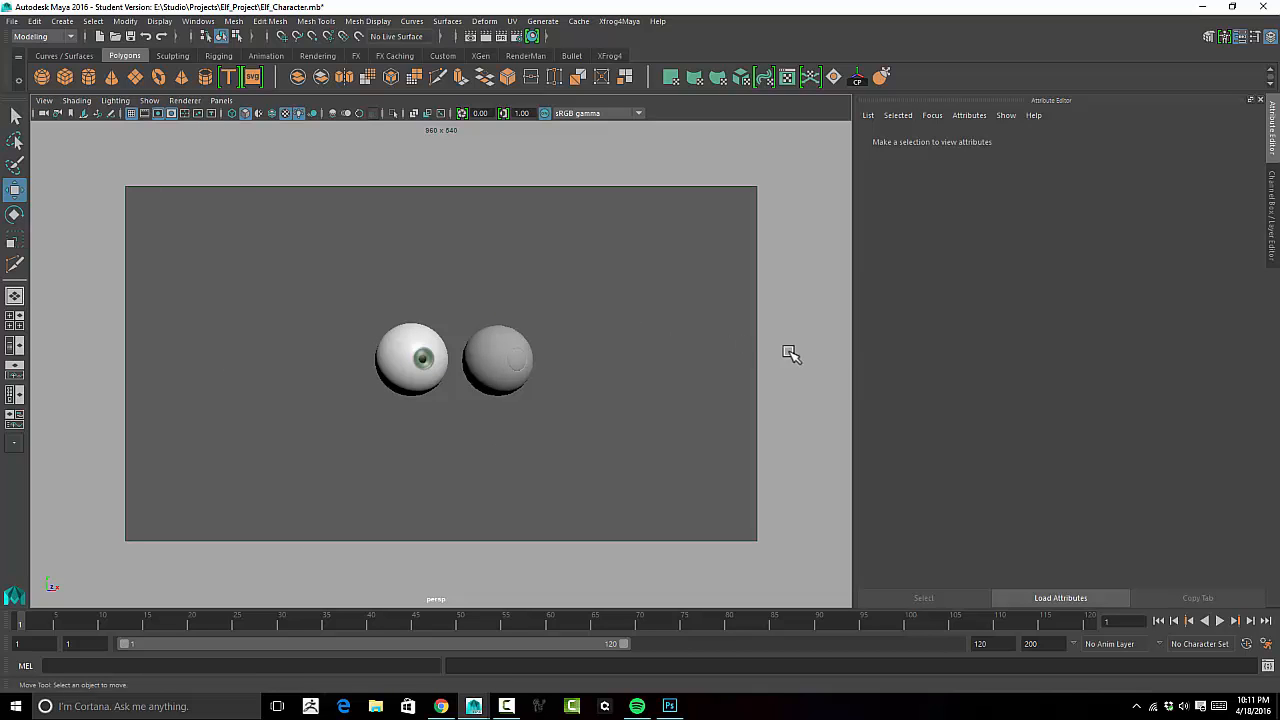
Make the Elf_Character:layer1 display layer visible and render the current frame of the elf's head with mental ray.
left_click(1268, 197)
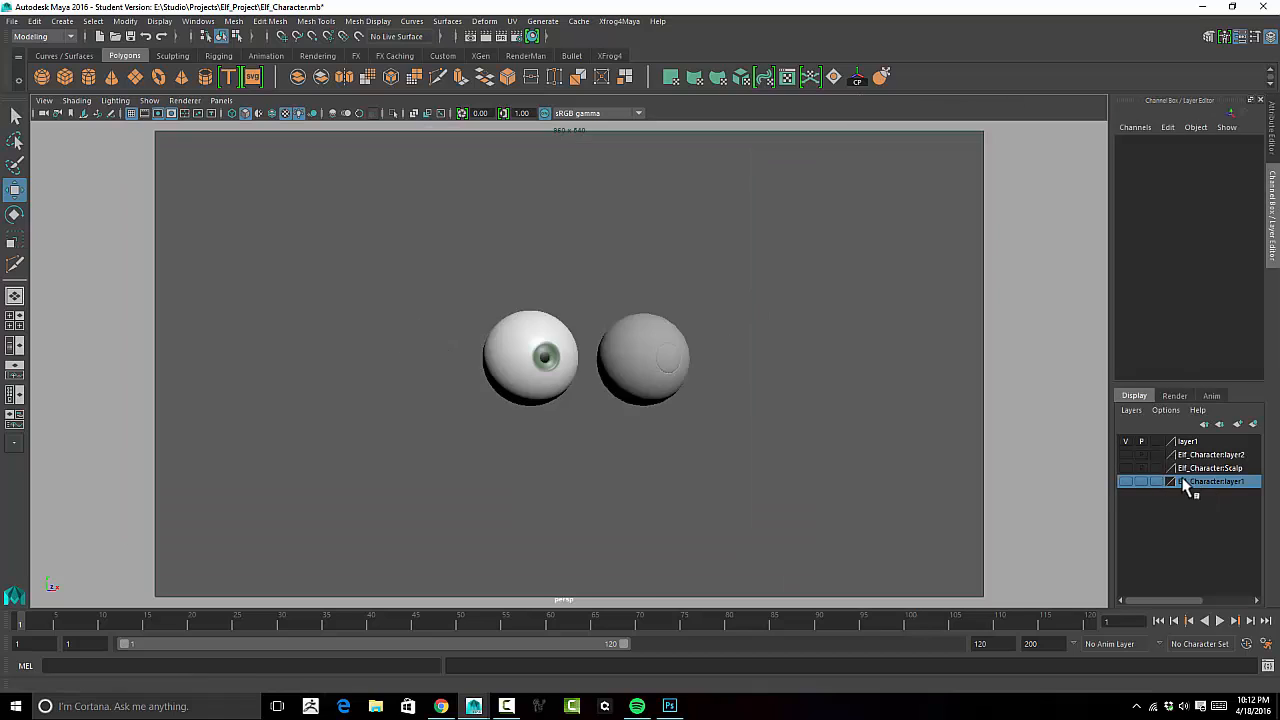
left_click(1126, 482)
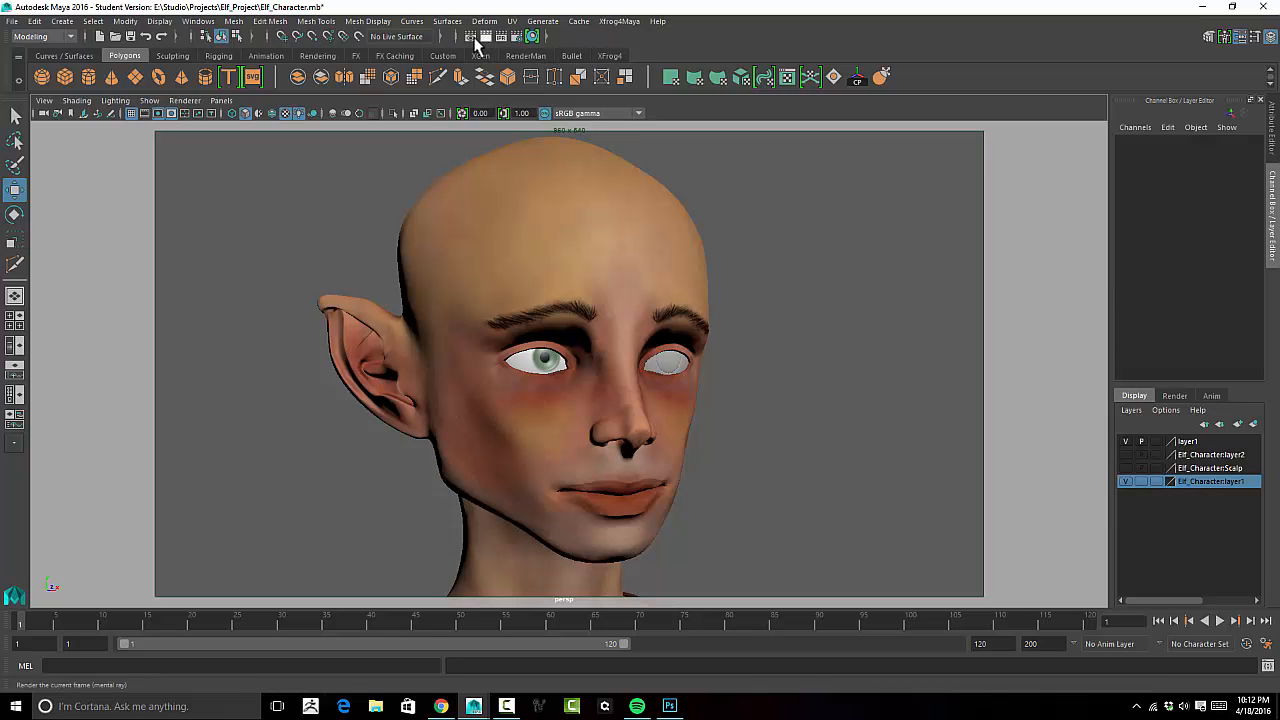
left_click(484, 38)
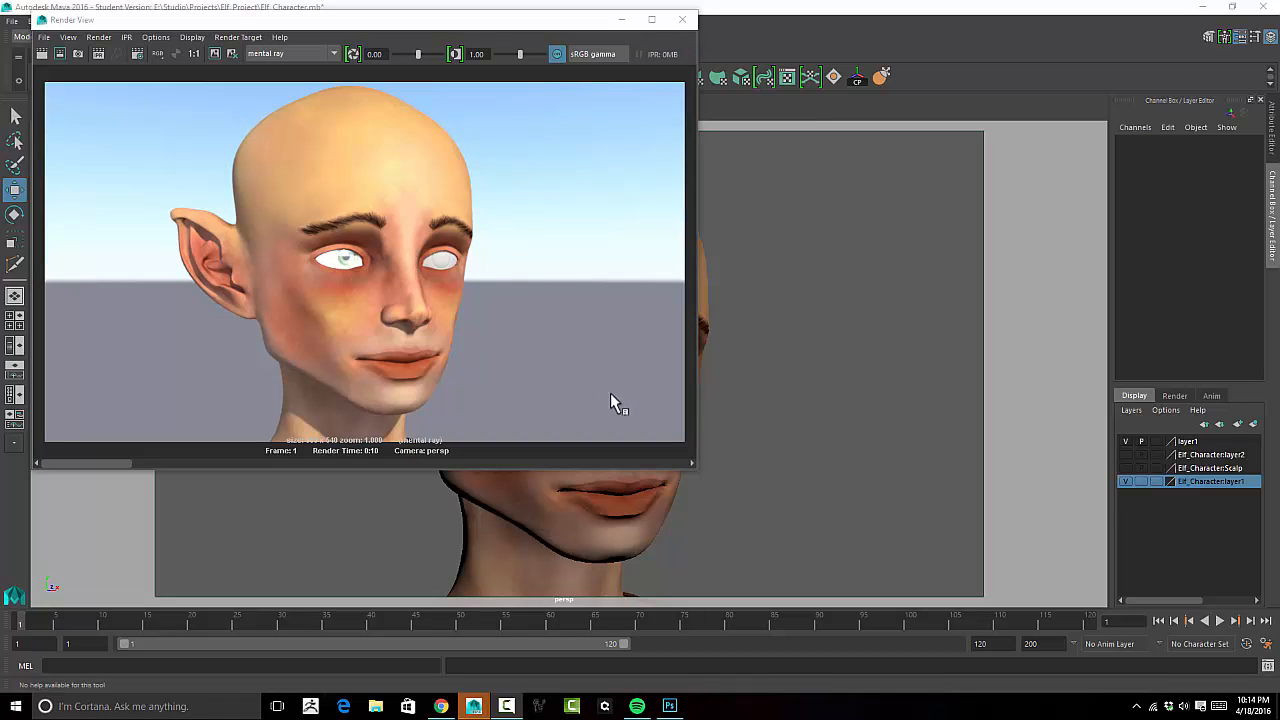
Minimize the Render View and hide the Elf_Character:layer1 display layer.
left_click(622, 20)
left_click(586, 263)
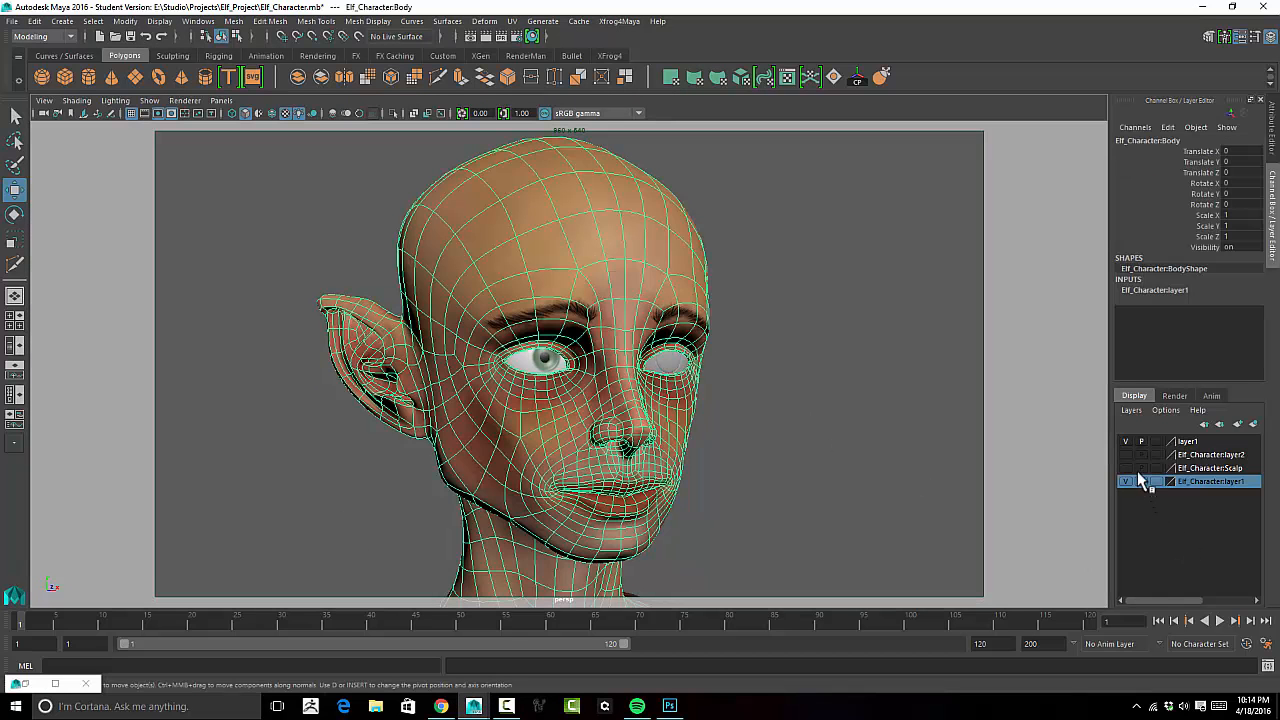
left_click(1125, 482)
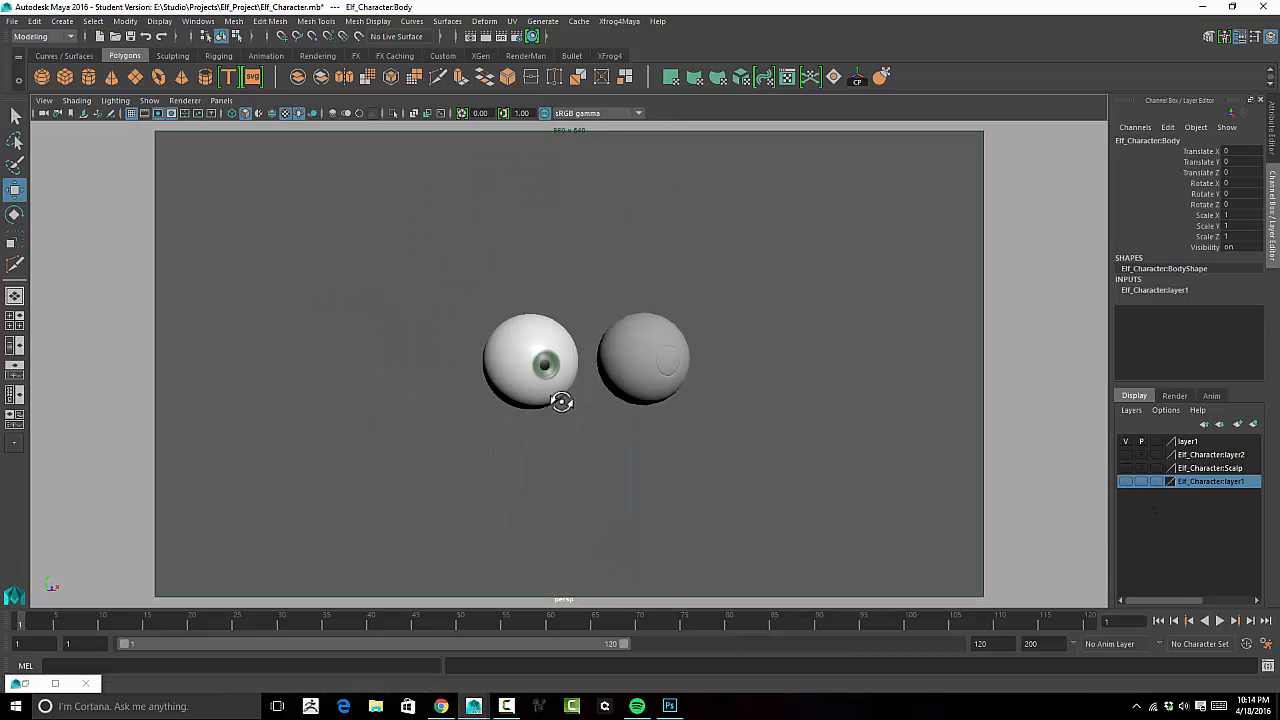
Render a close-up of the eyeball with the green iris in mental ray.
scroll(551, 414, "up", 5)
right_click_drag(752, 402, 800, 400, "alt")
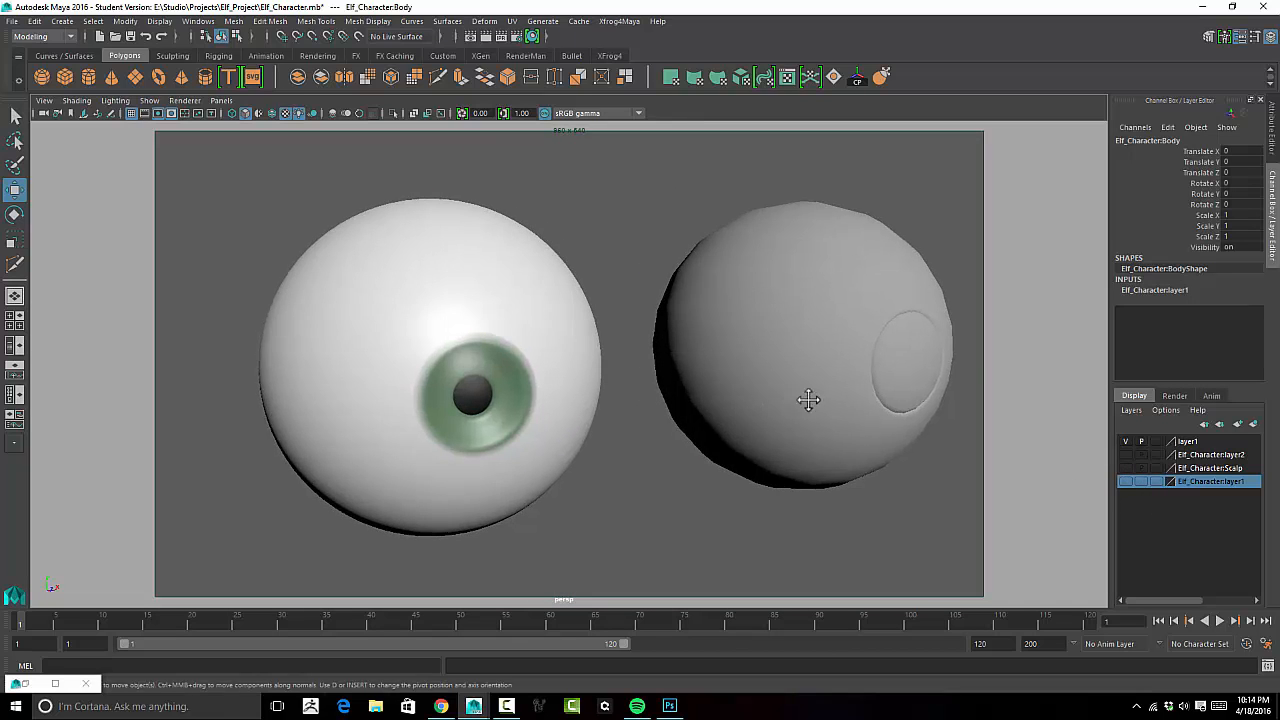
middle_click_drag(803, 400, 834, 400, "alt")
right_click_drag(768, 404, 781, 402, "alt")
middle_click_drag(810, 392, 835, 390, "alt")
left_click_drag(800, 399, 788, 388, "alt")
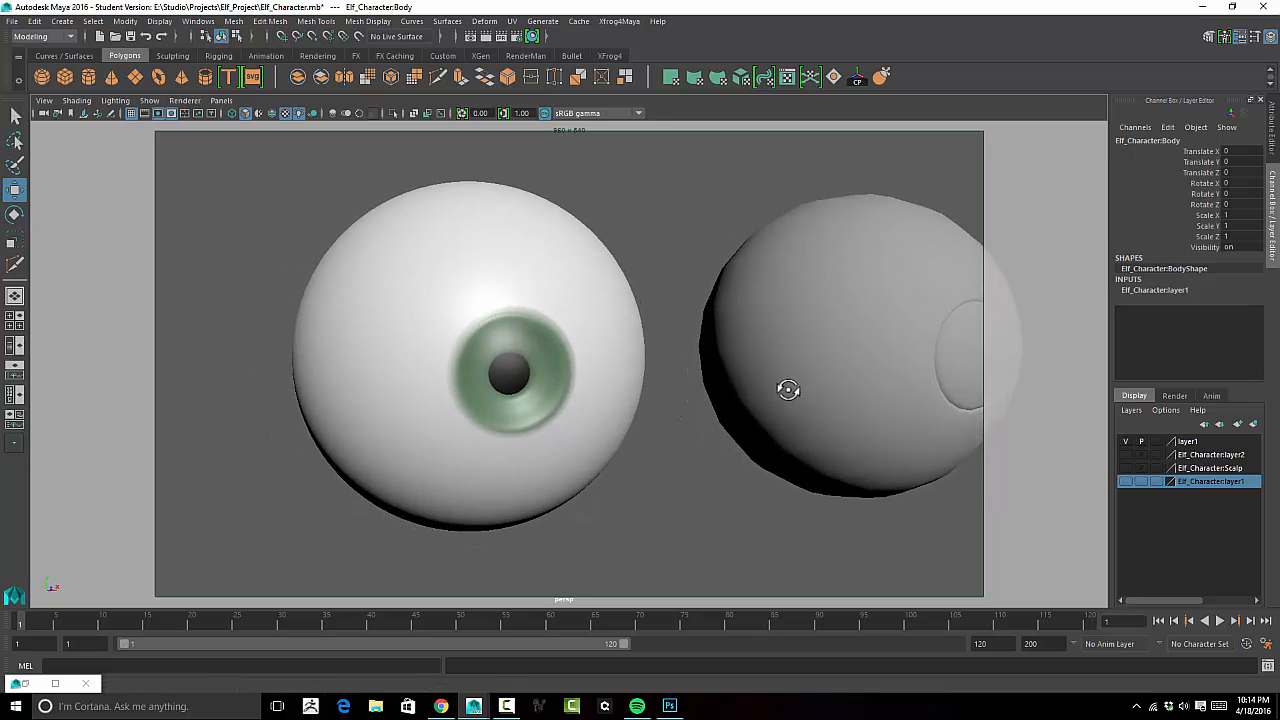
middle_click_drag(758, 388, 795, 377, "alt")
right_click_drag(788, 376, 797, 376, "alt")
left_click_drag(788, 376, 789, 373, "alt")
right_click_drag(720, 379, 736, 385, "alt")
middle_click_drag(740, 388, 737, 403, "alt")
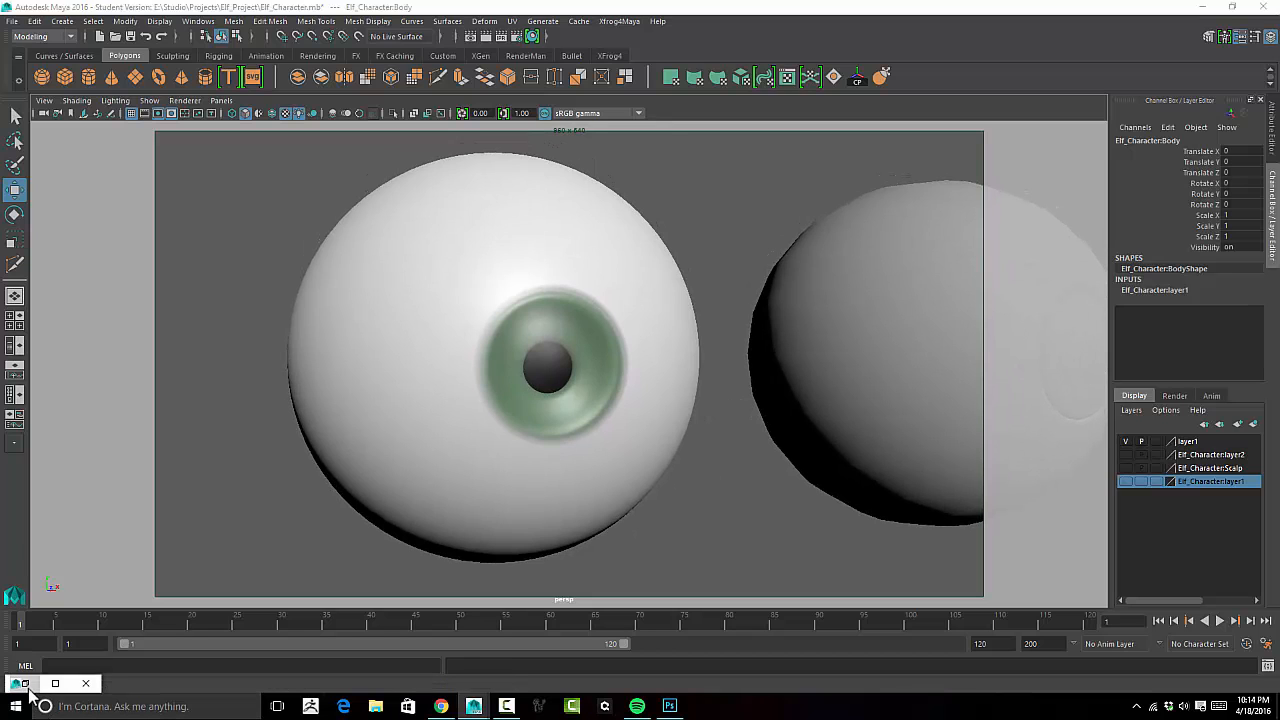
left_click(55, 683)
left_click(41, 57)
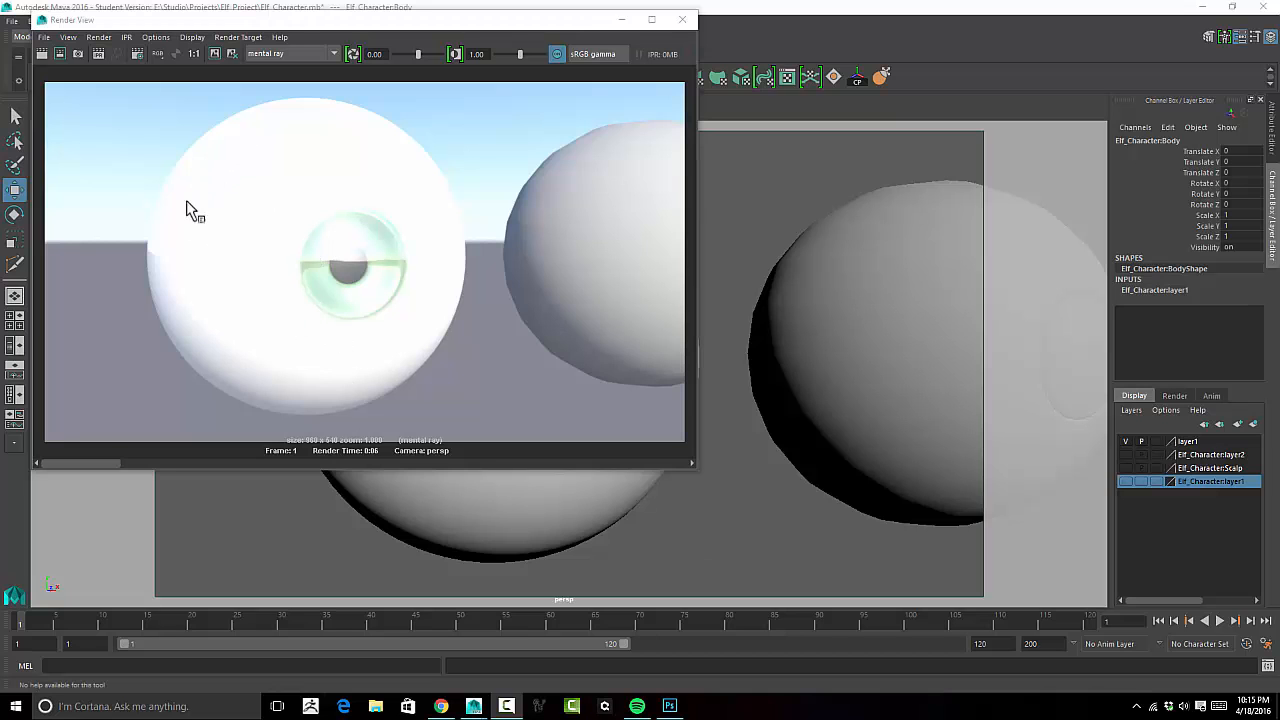
Start an IPR render of a region enclosing the eyeball with the green iris.
left_click(100, 56)
left_click_drag(273, 252, 505, 412)
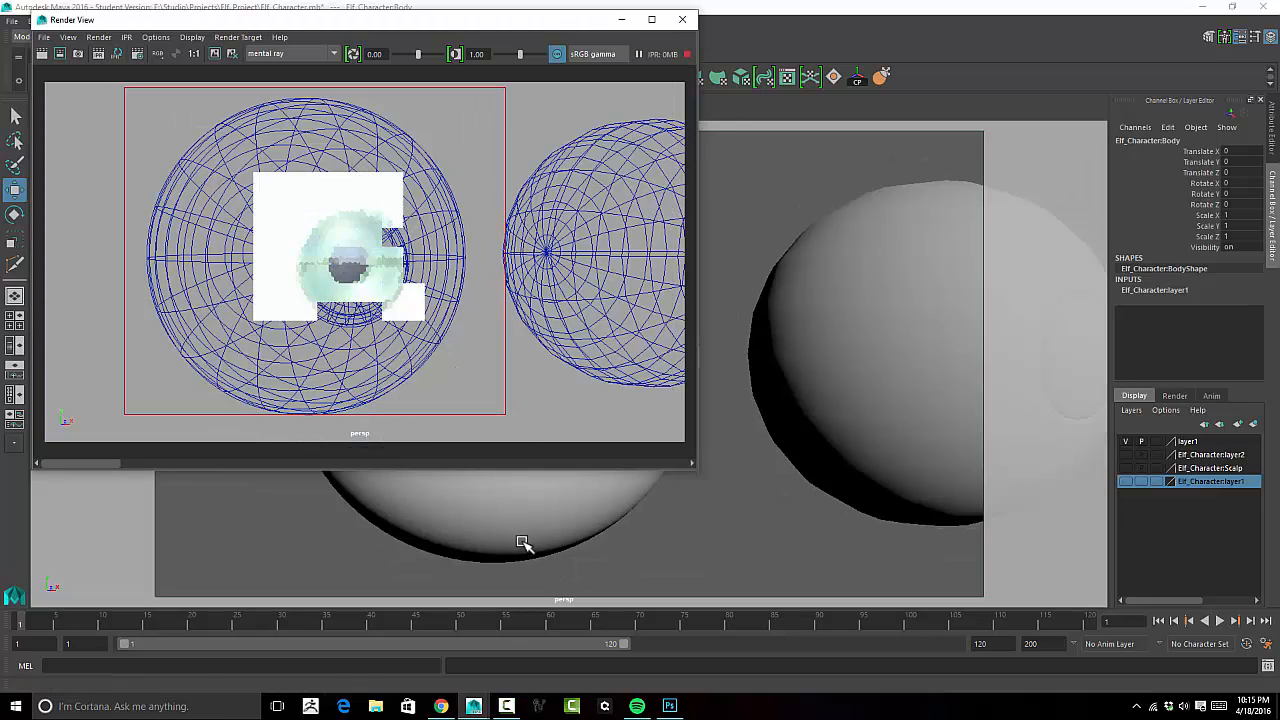
Lower the Specular Color of the eyeball's blinn3 material to a dark grey and move the Render View slightly aside.
left_click(522, 543)
right_click(563, 530)
right_click_drag(587, 584, 585, 646)
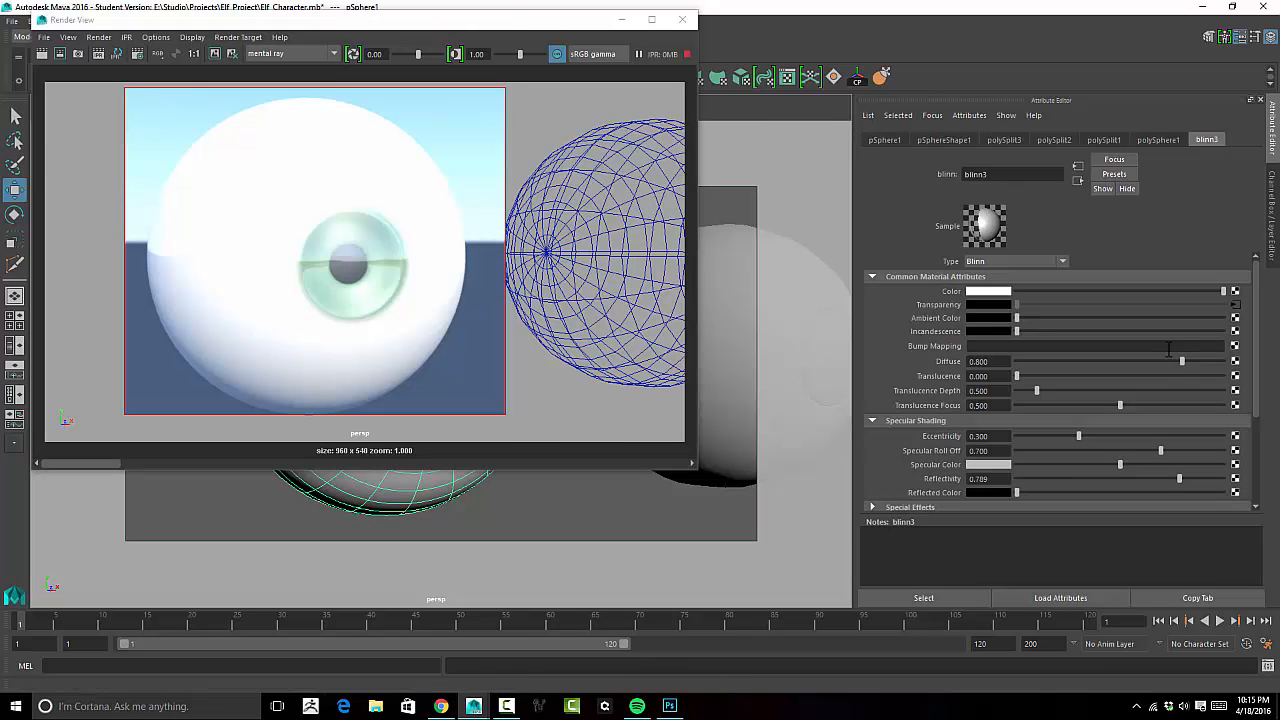
left_click_drag(1258, 352, 1265, 394)
left_click_drag(1120, 388, 1032, 398)
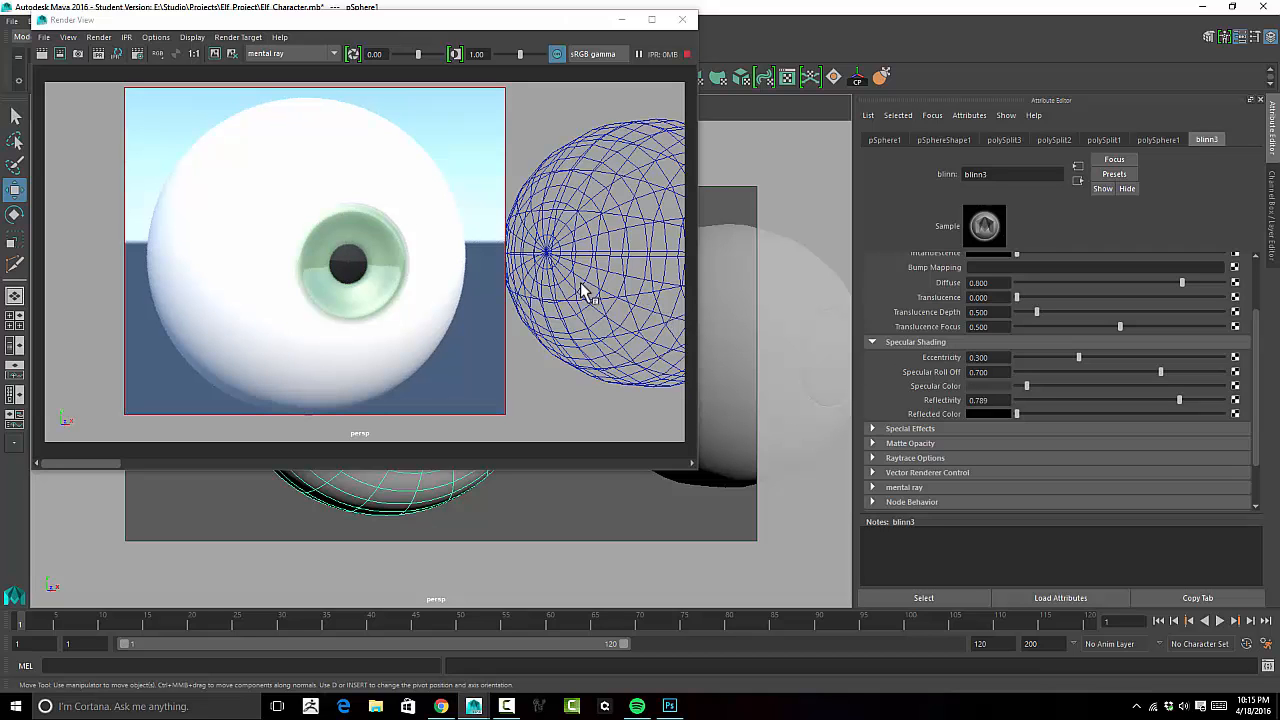
left_click_drag(543, 21, 570, 21)
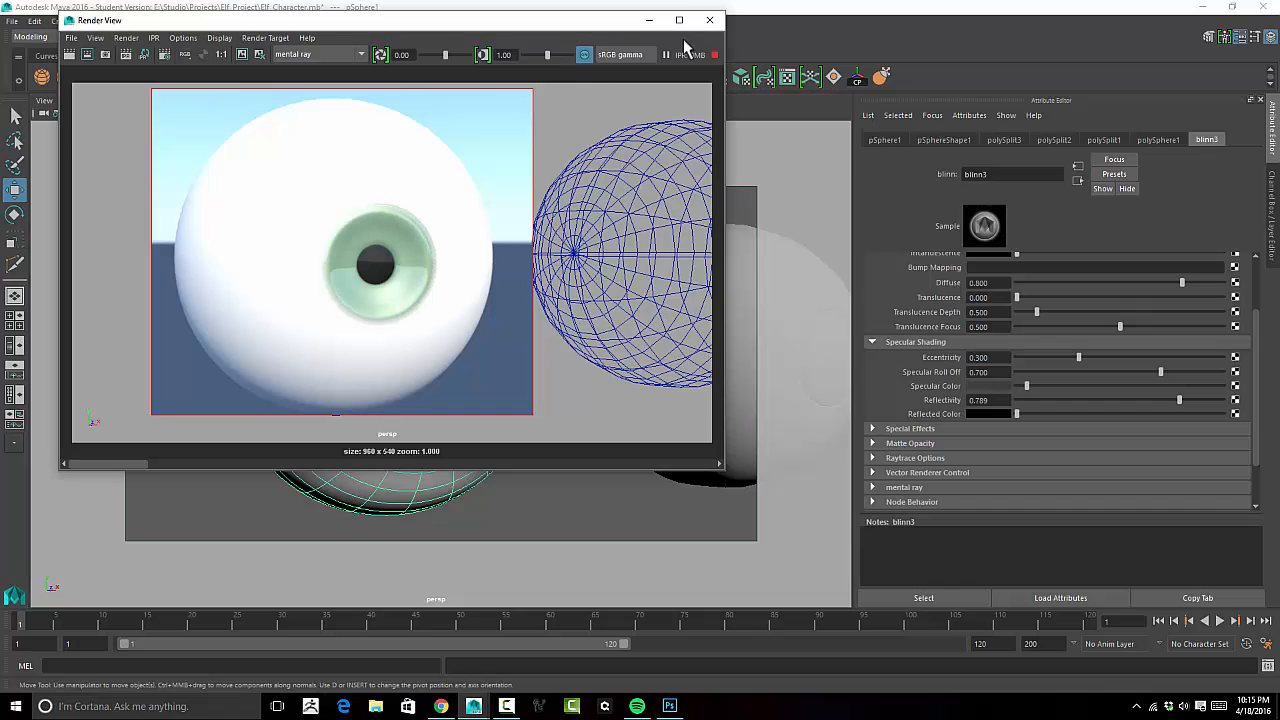
Scale the green iris torus up uniformly by about 1.045, moving the Render View aside to reach it.
left_click_drag(590, 35, 970, 60)
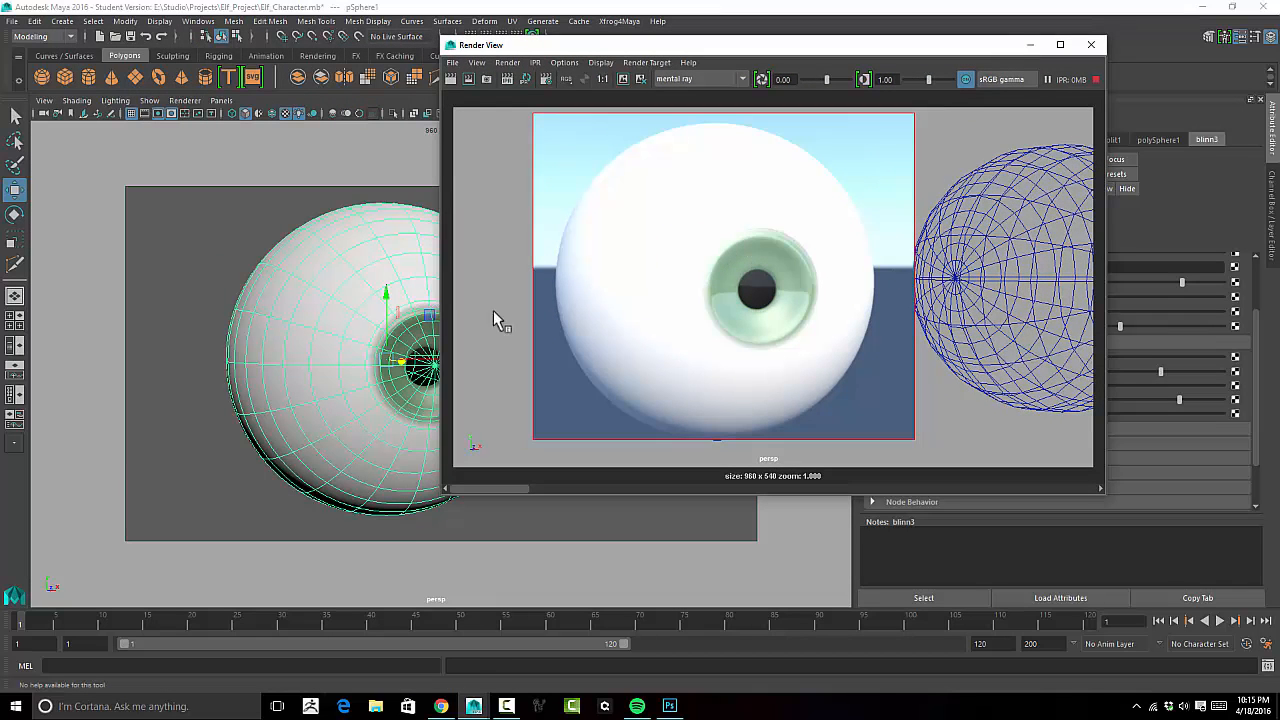
left_click(408, 352)
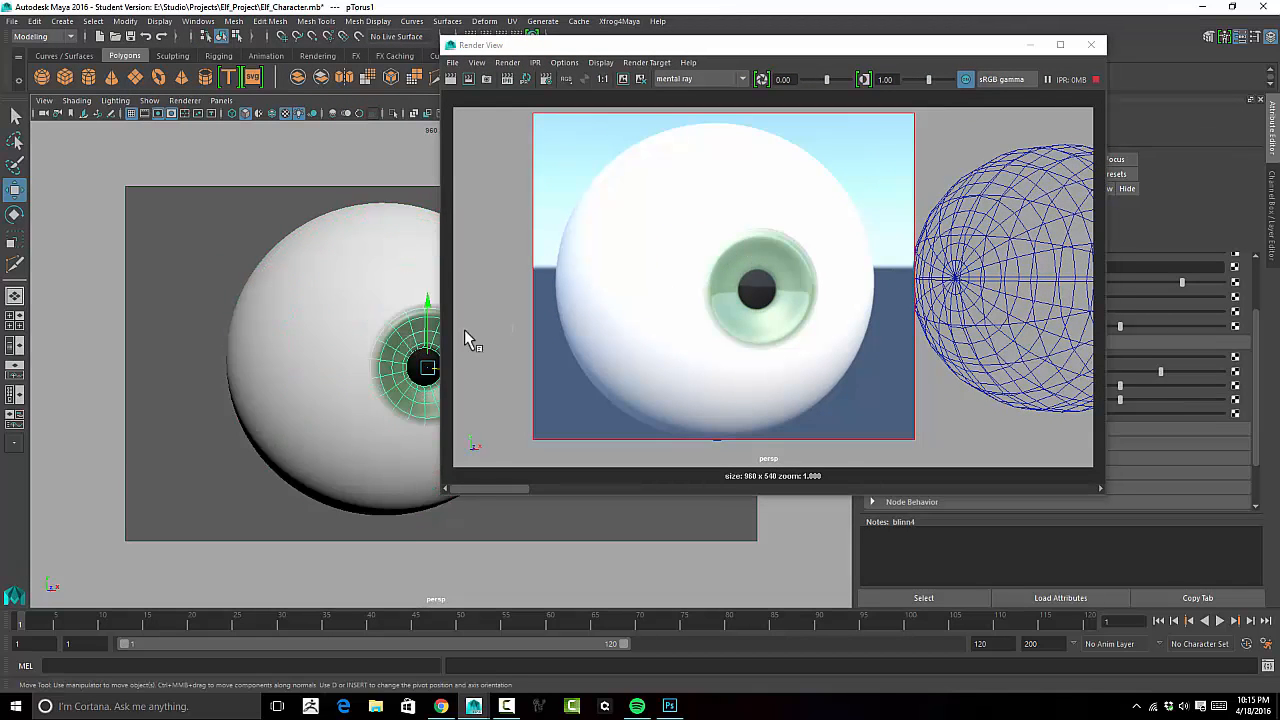
key("r")
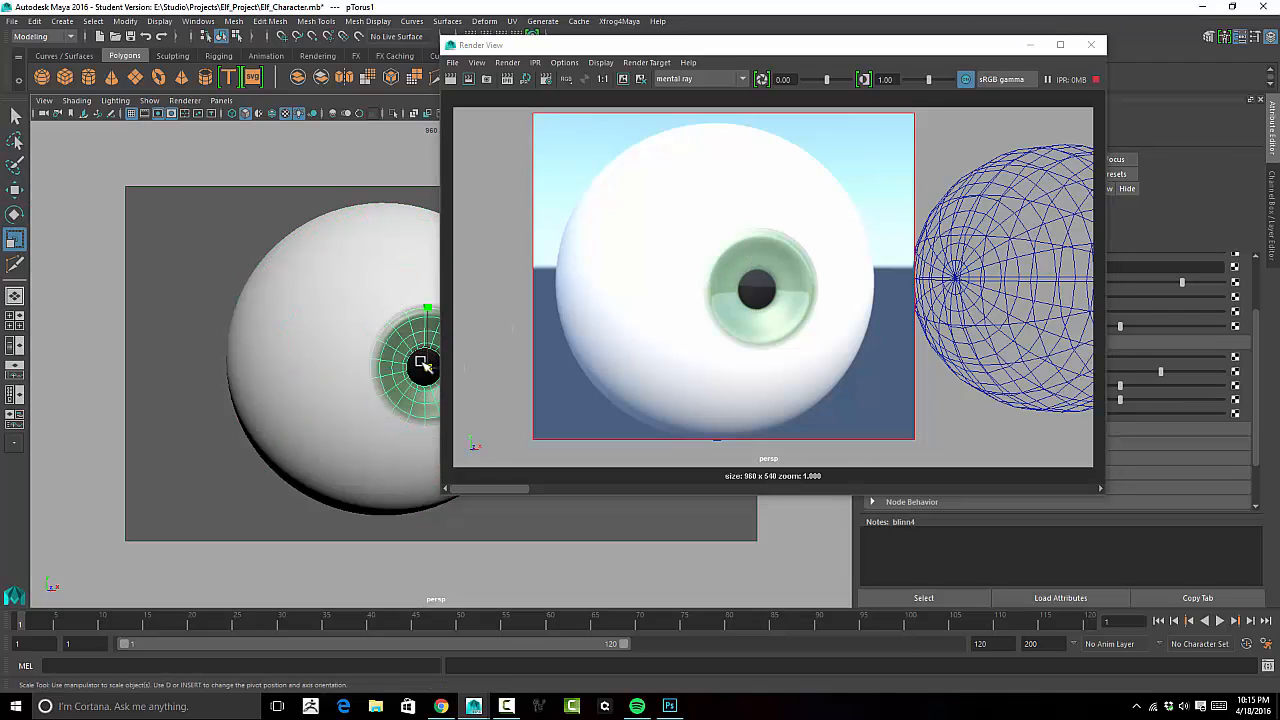
left_click_drag(427, 366, 430, 368)
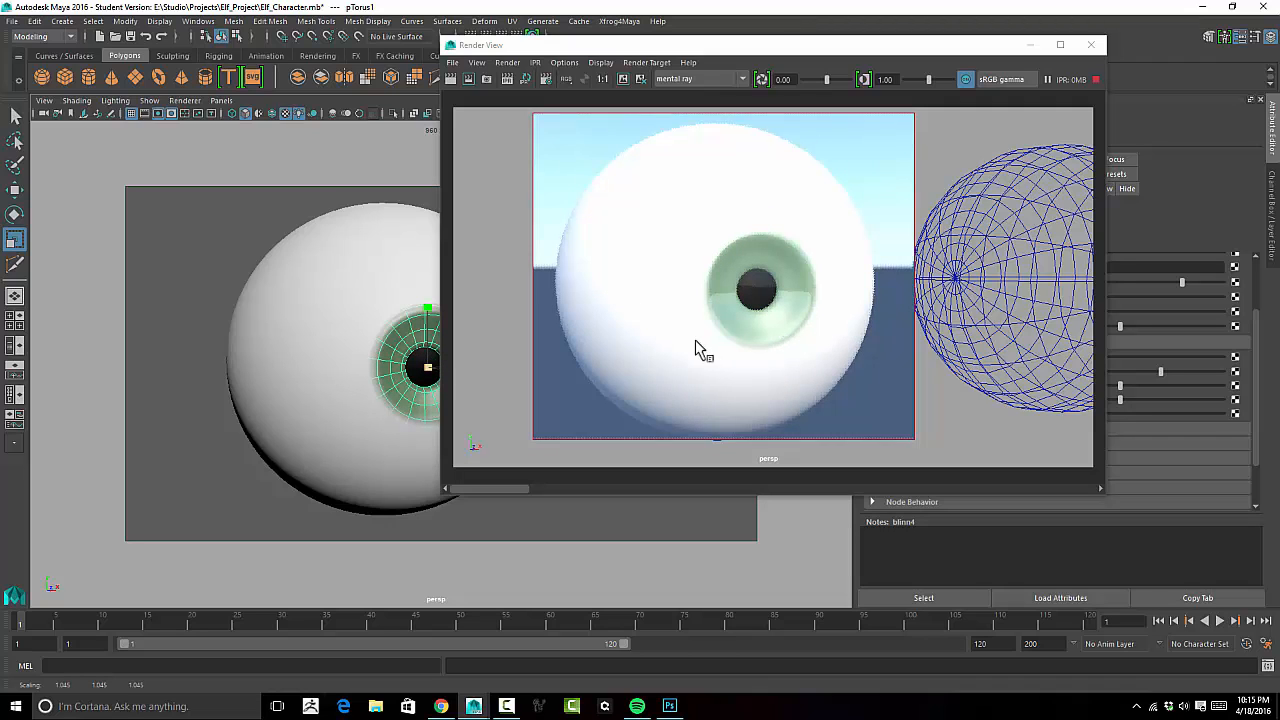
Move the Render View back, view the iris texture artwork in Photoshop and return to Maya.
left_click_drag(741, 60, 549, 41)
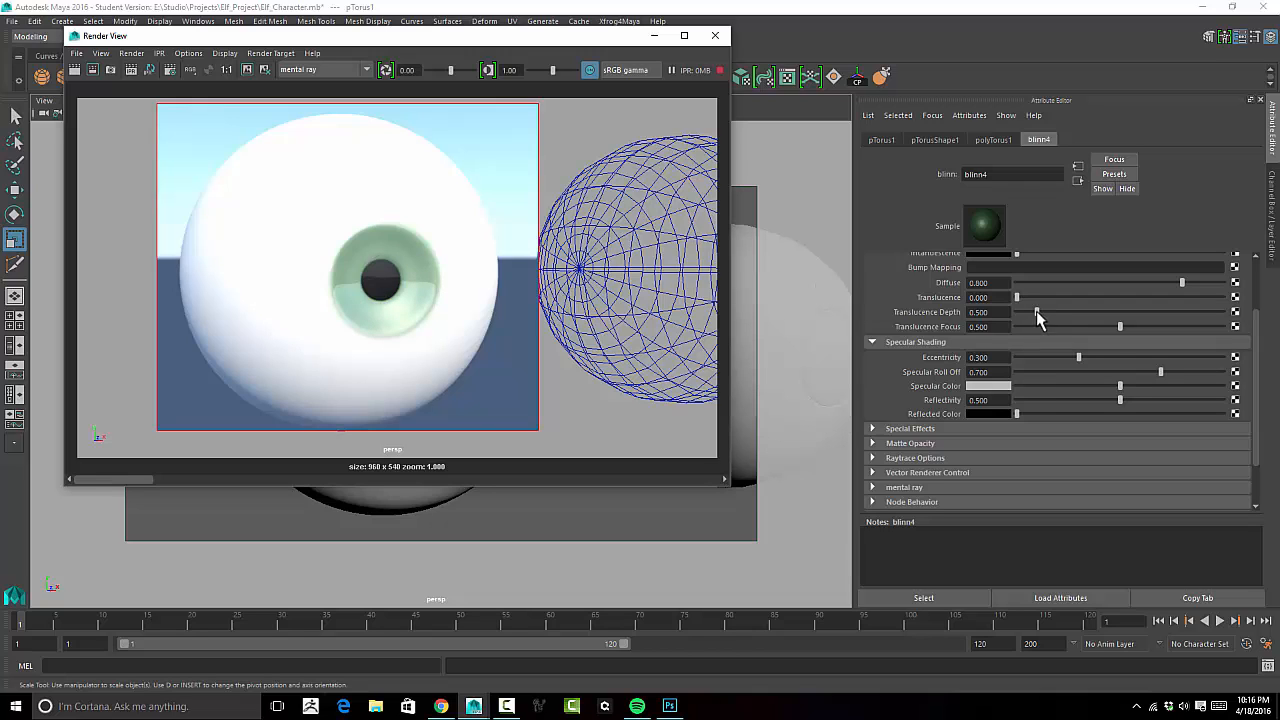
scroll(1058, 322, "up", 3)
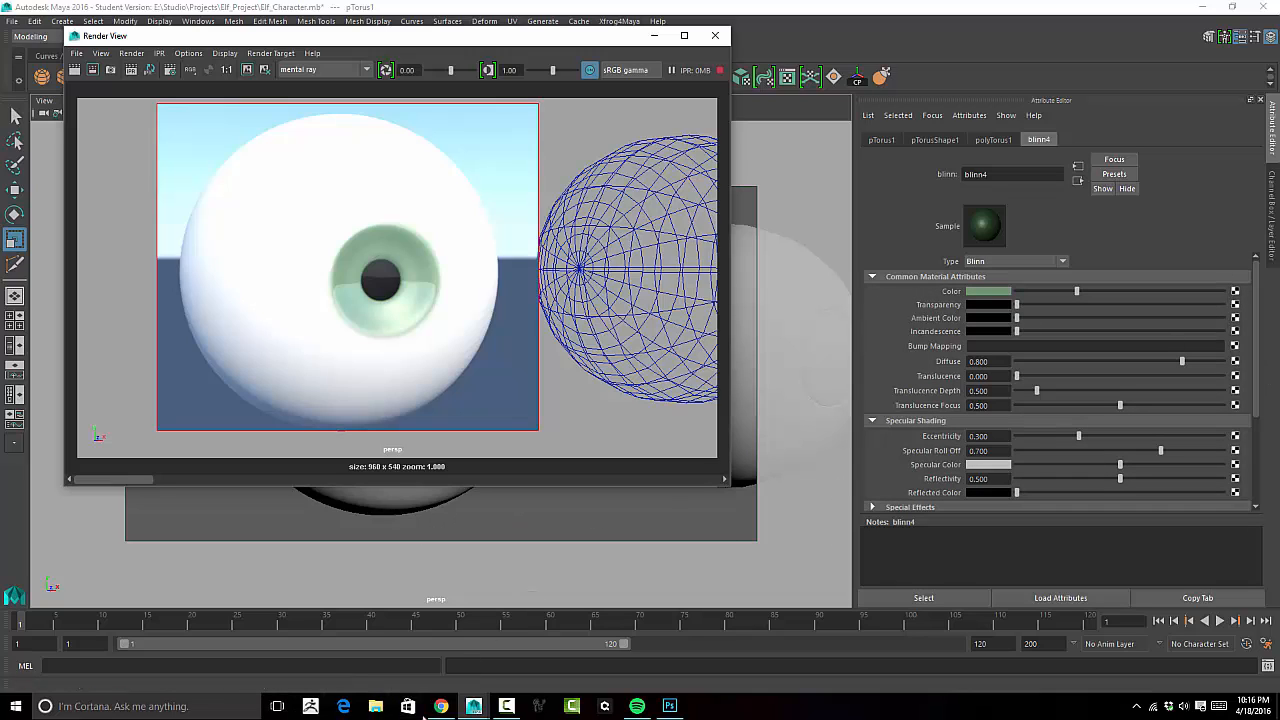
left_click(670, 706)
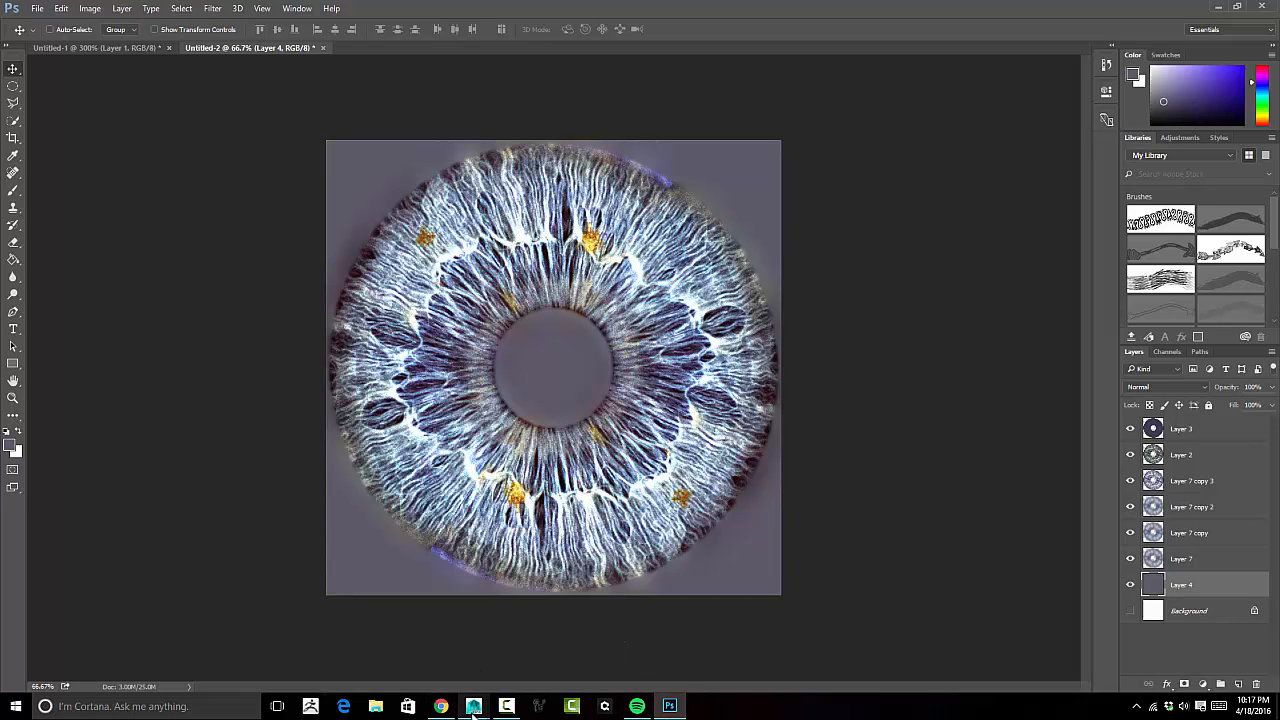
mouse_move(474, 712)
left_click(543, 650)
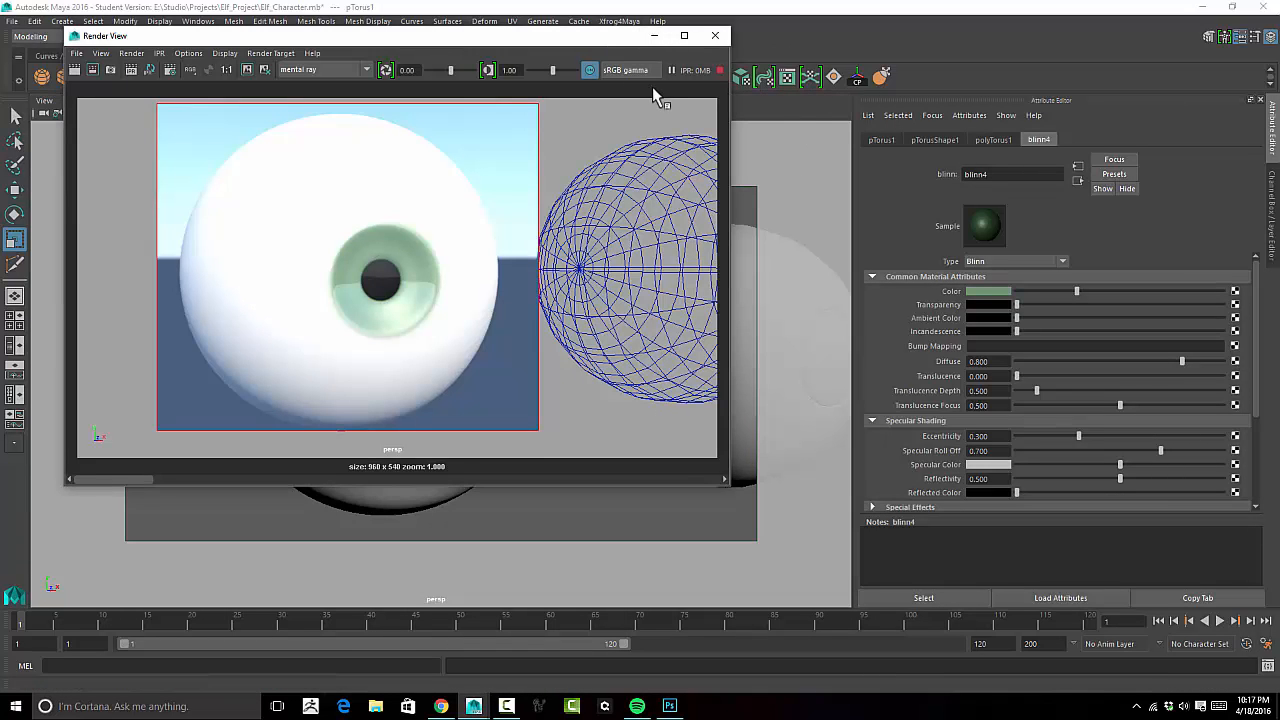
Open the UV Editor for the iris torus, fit its UV layout in view and arrange the windows.
left_click_drag(600, 46, 568, 35)
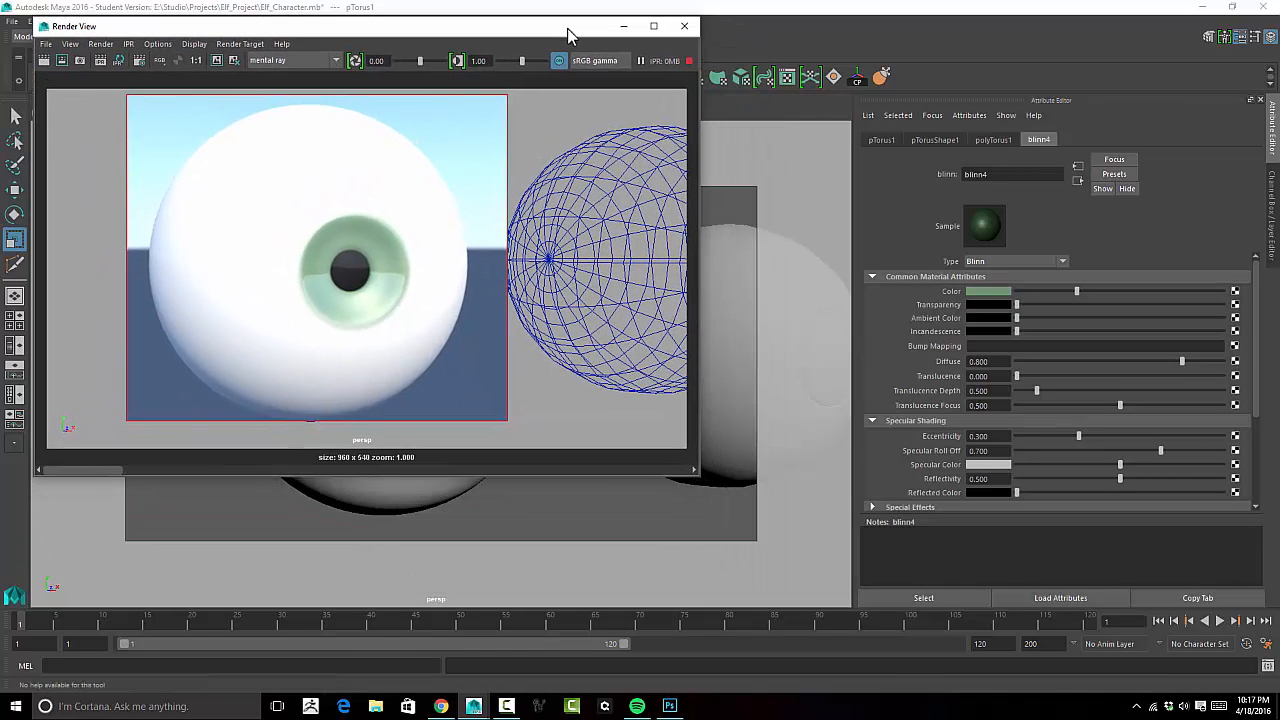
left_click(787, 78)
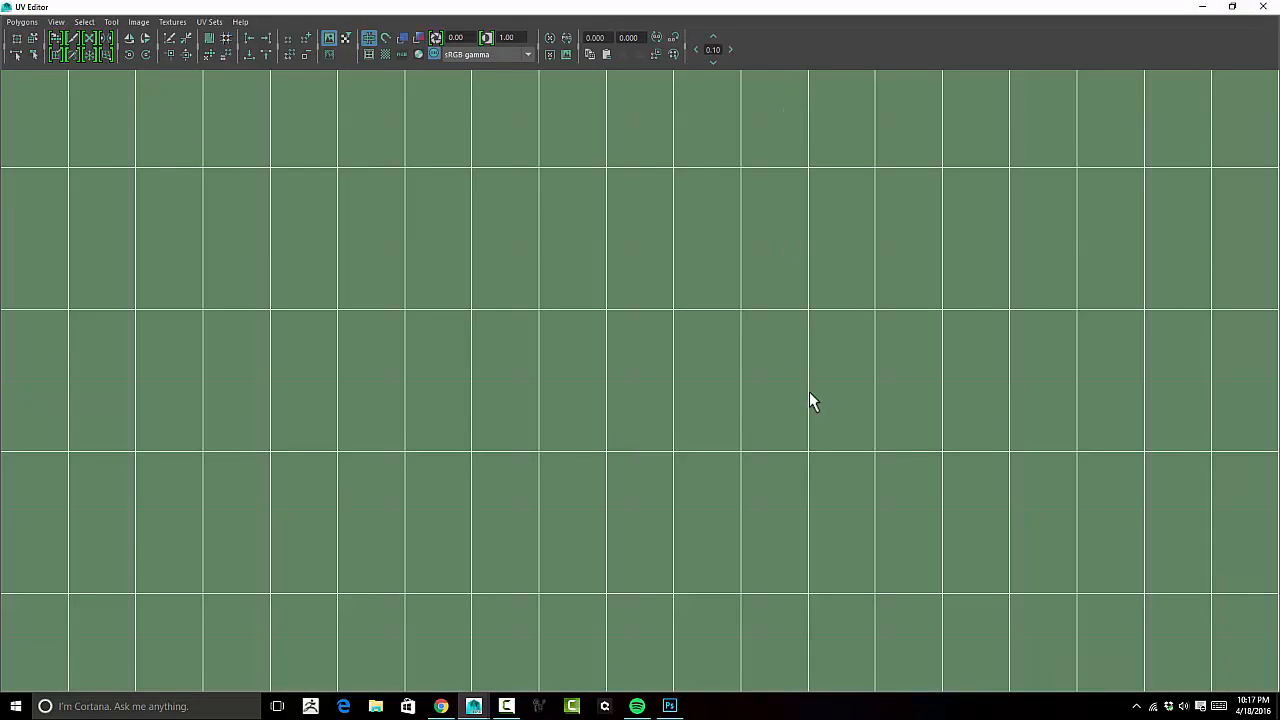
scroll(779, 366, "down", 10)
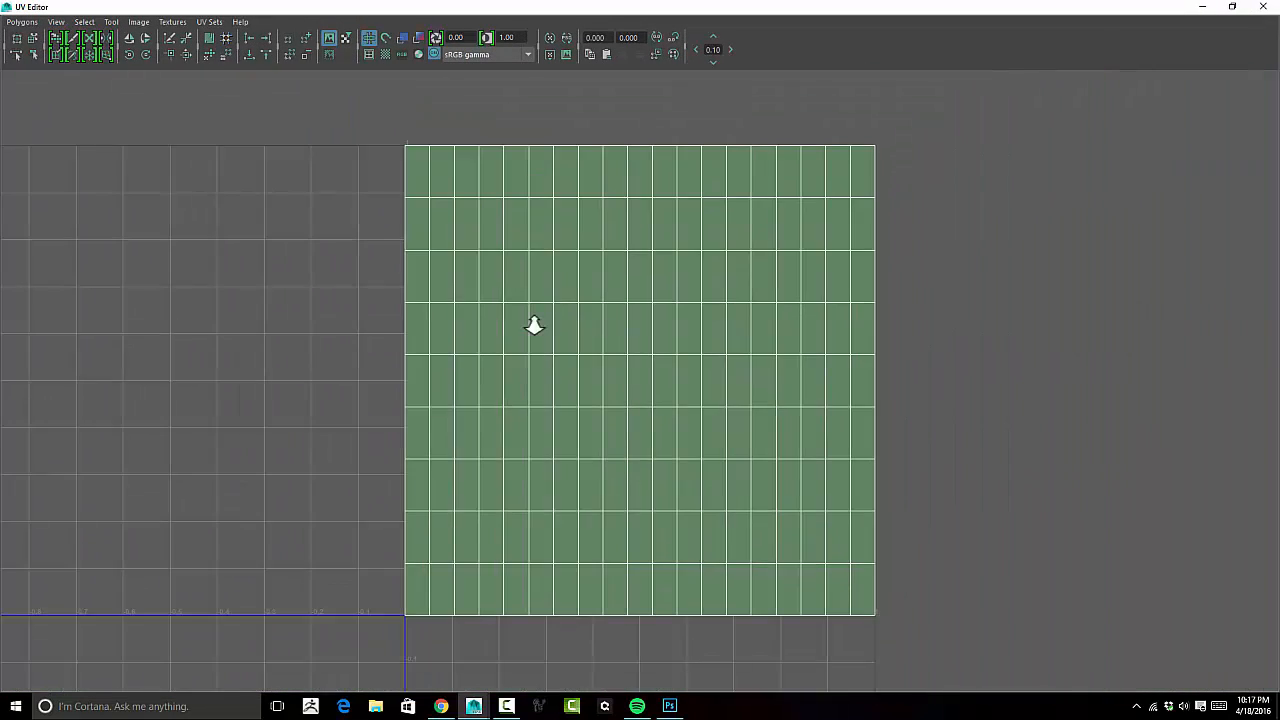
left_click_drag(1108, 8, 1141, 272)
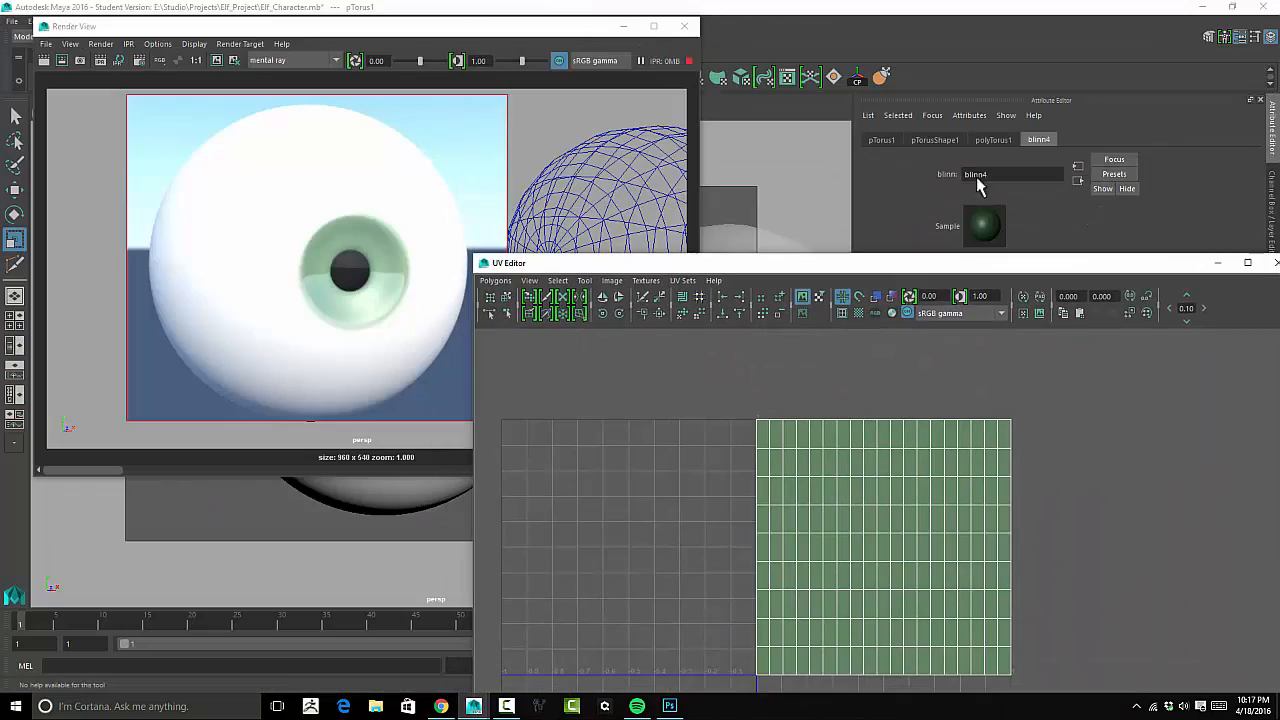
left_click_drag(565, 32, 491, 35)
left_click(767, 268)
left_click_drag(767, 268, 606, 166)
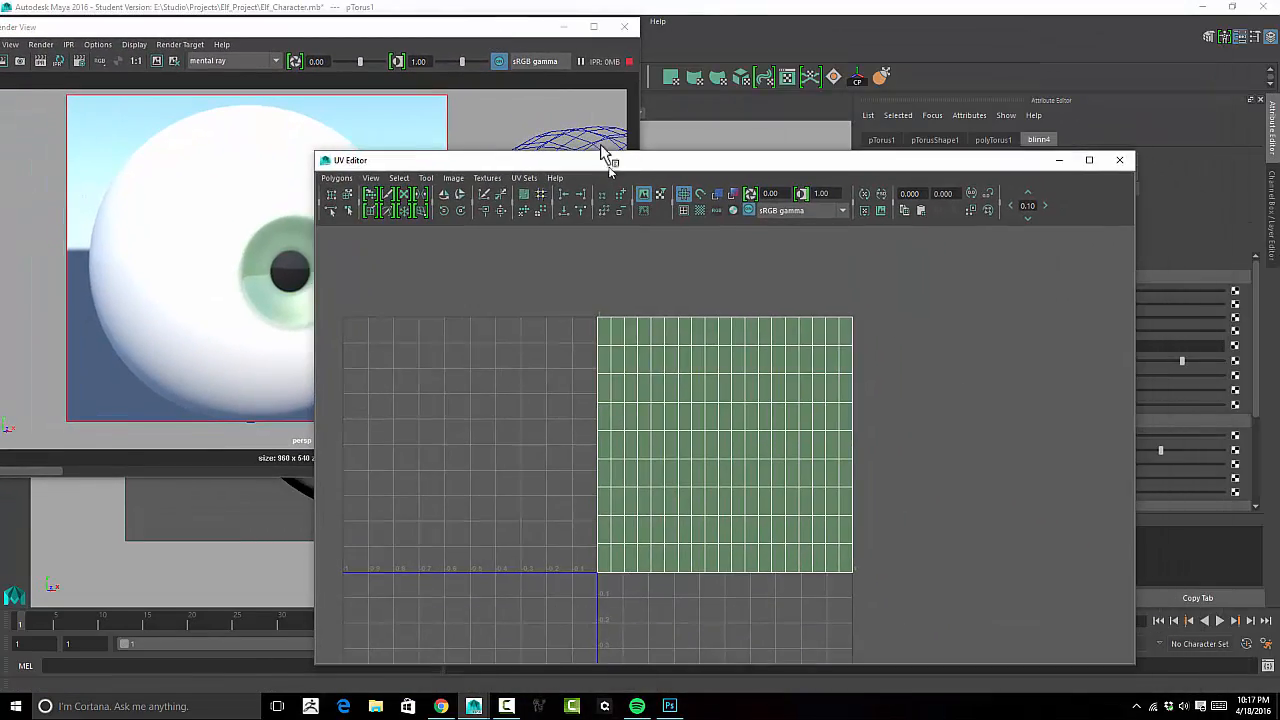
Apply planar mapping to the iris torus and set the projection's Y rotation to 0.
left_click(700, 84)
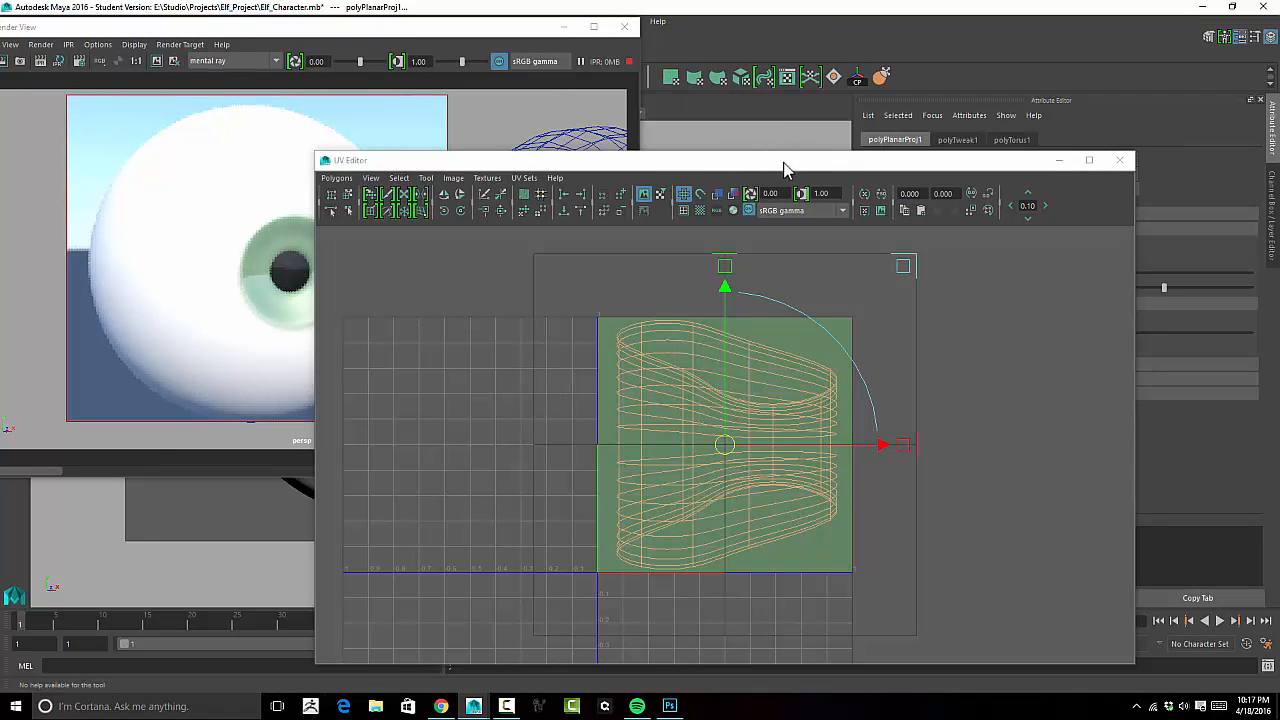
left_click_drag(767, 168, 480, 64)
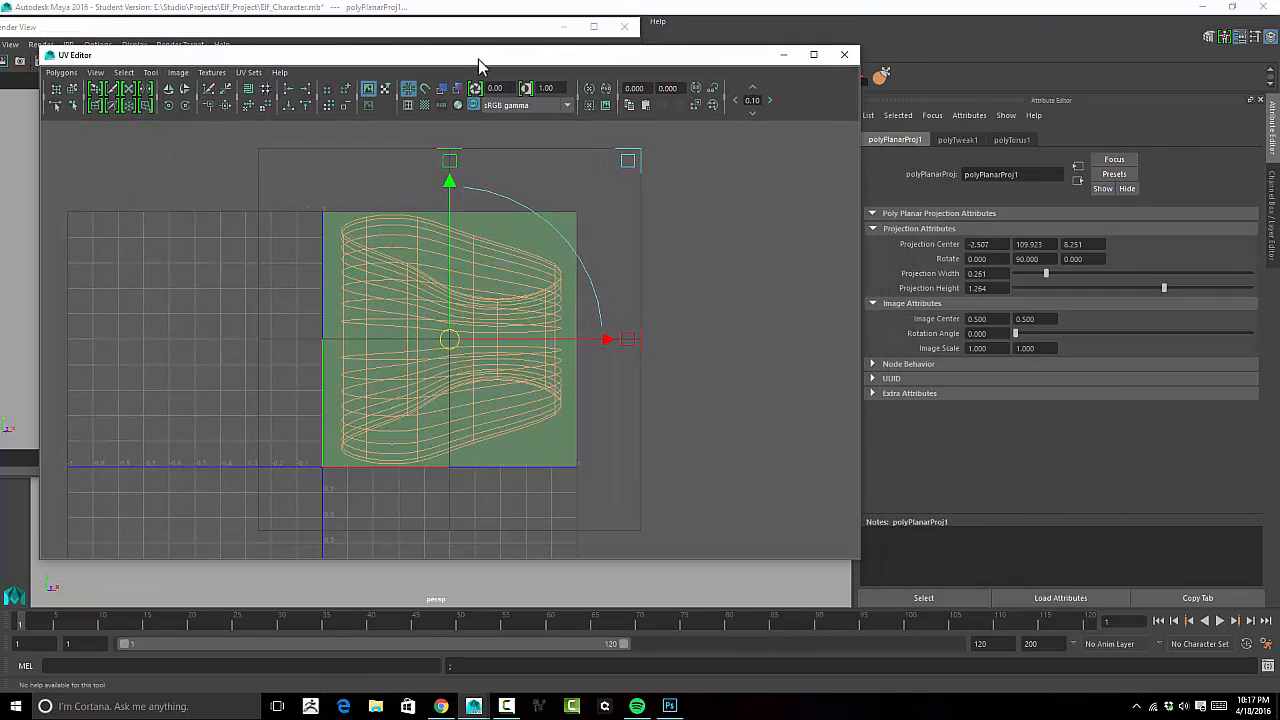
left_click_drag(1048, 259, 1003, 261)
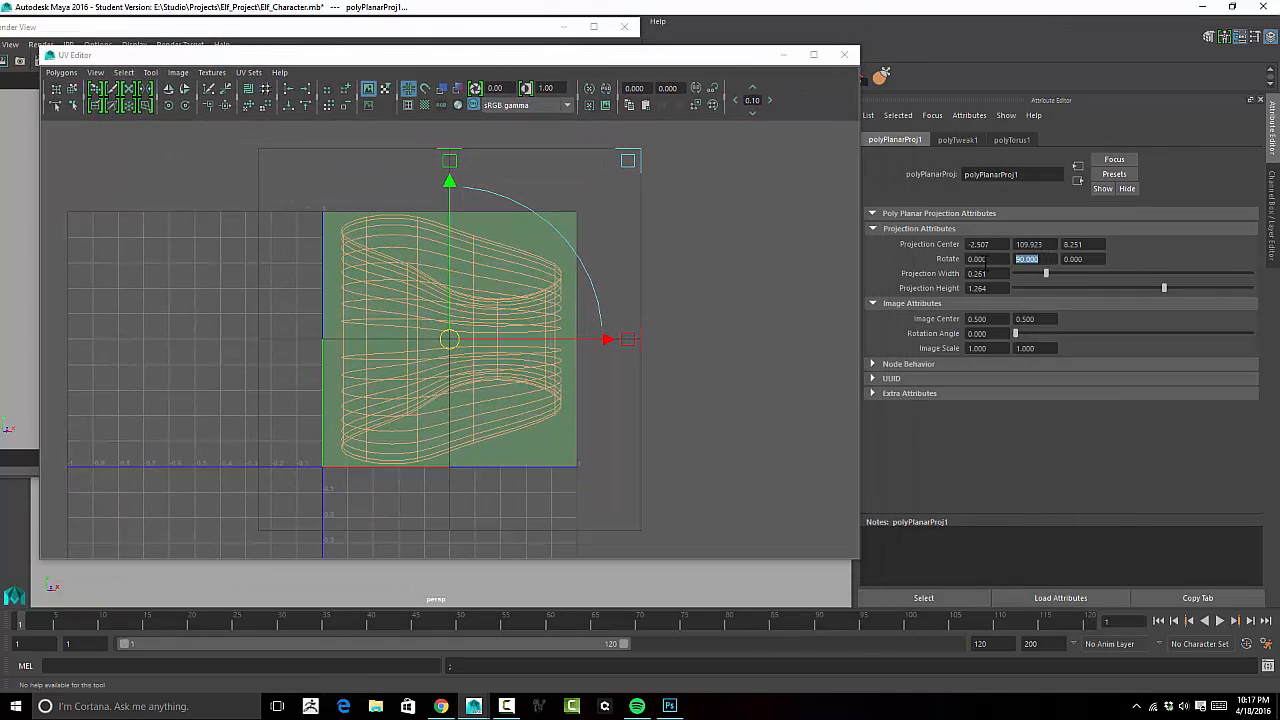
type("0")
key("Return")
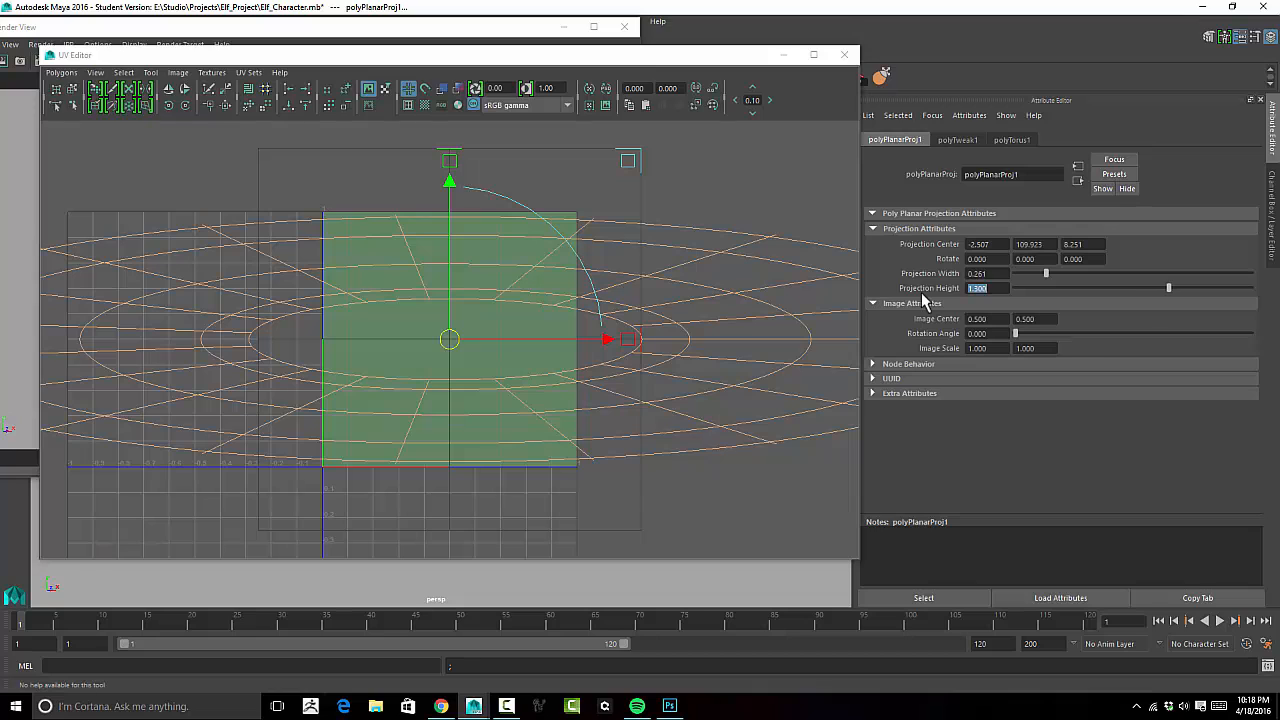
Set both the Projection Width and Projection Height of the iris's planar projection to 1.3 and dismiss the desktop notification.
left_click(986, 274)
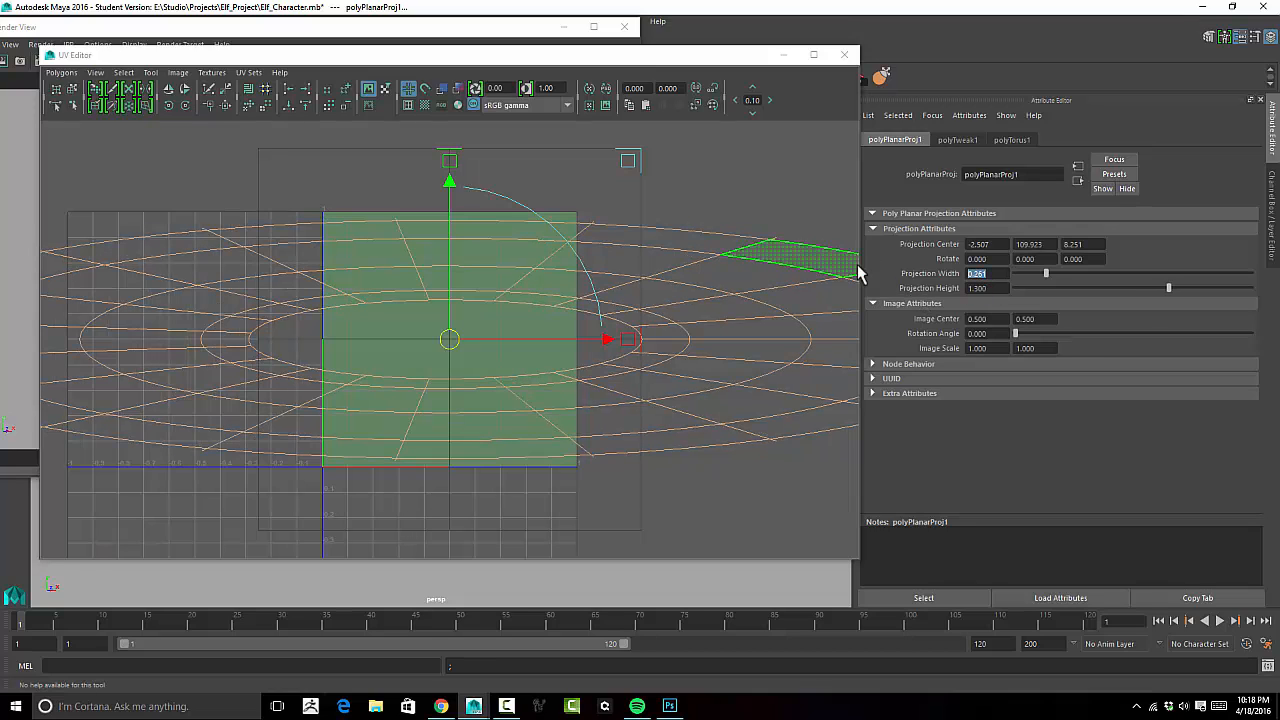
type("1.3")
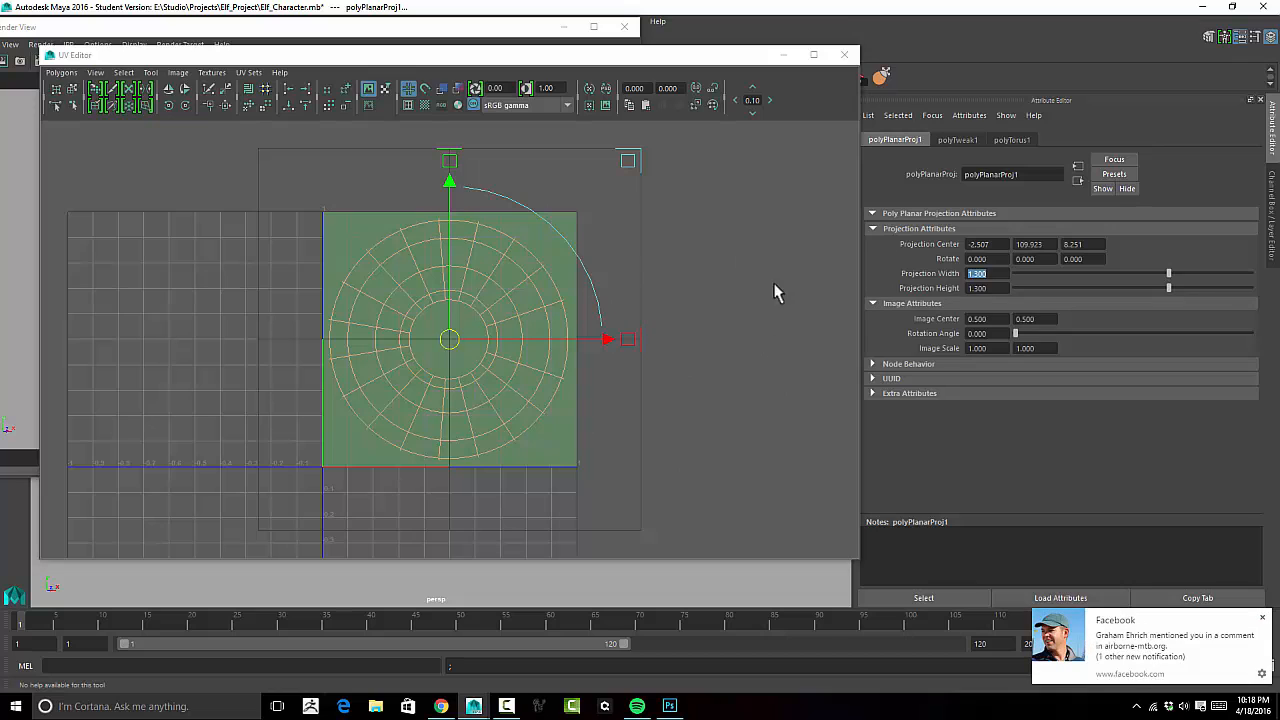
left_click(1263, 619)
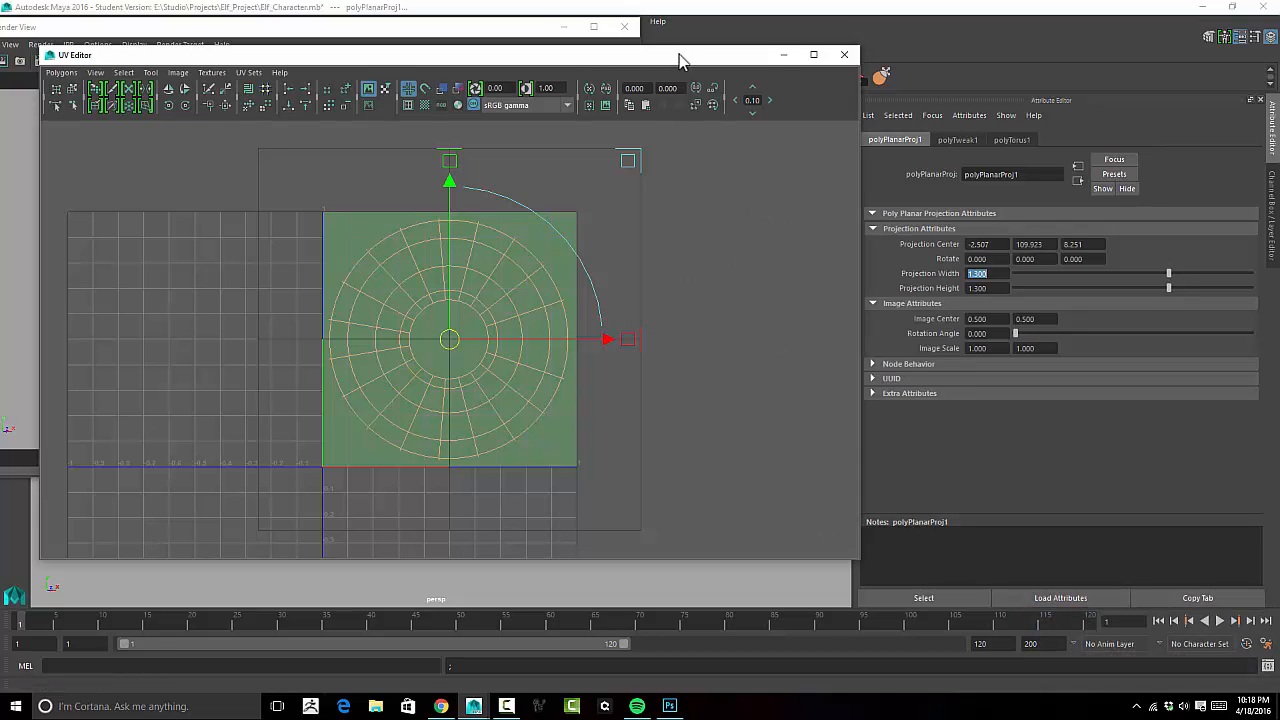
Close the UV Editor, minimize the Render View and delete all construction history in the scene.
left_click(844, 54)
left_click(563, 26)
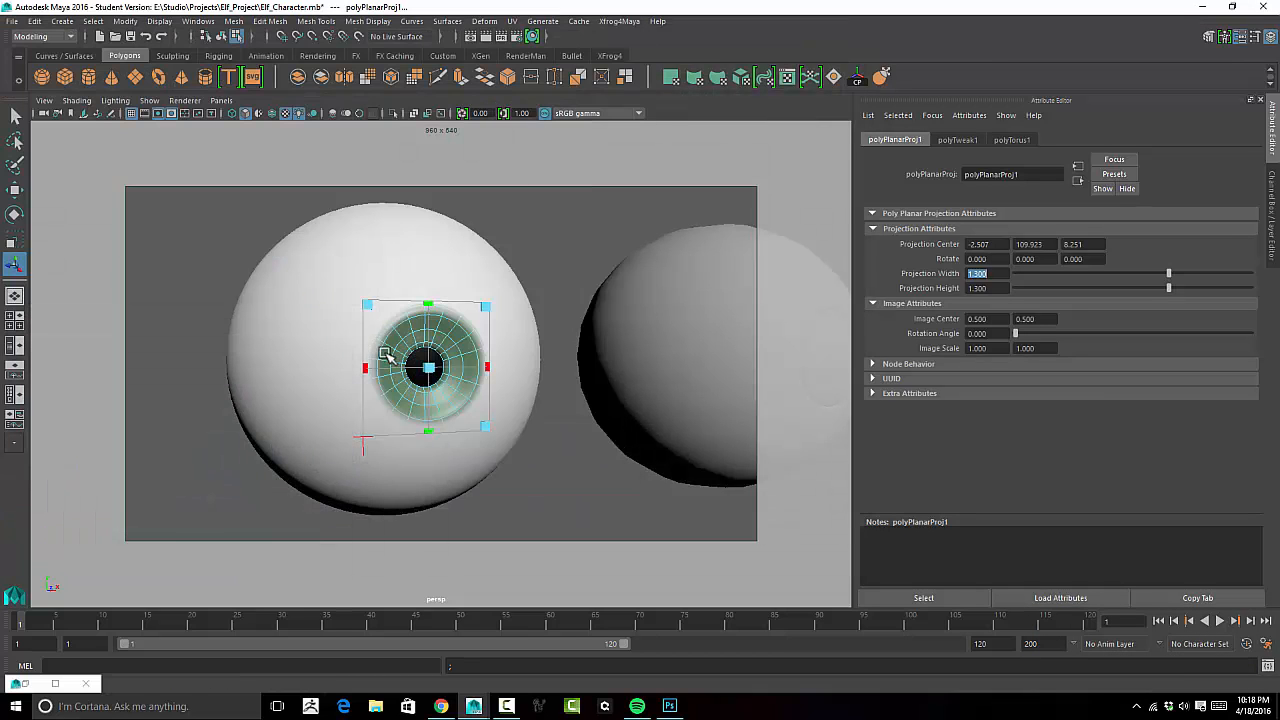
left_click(330, 282)
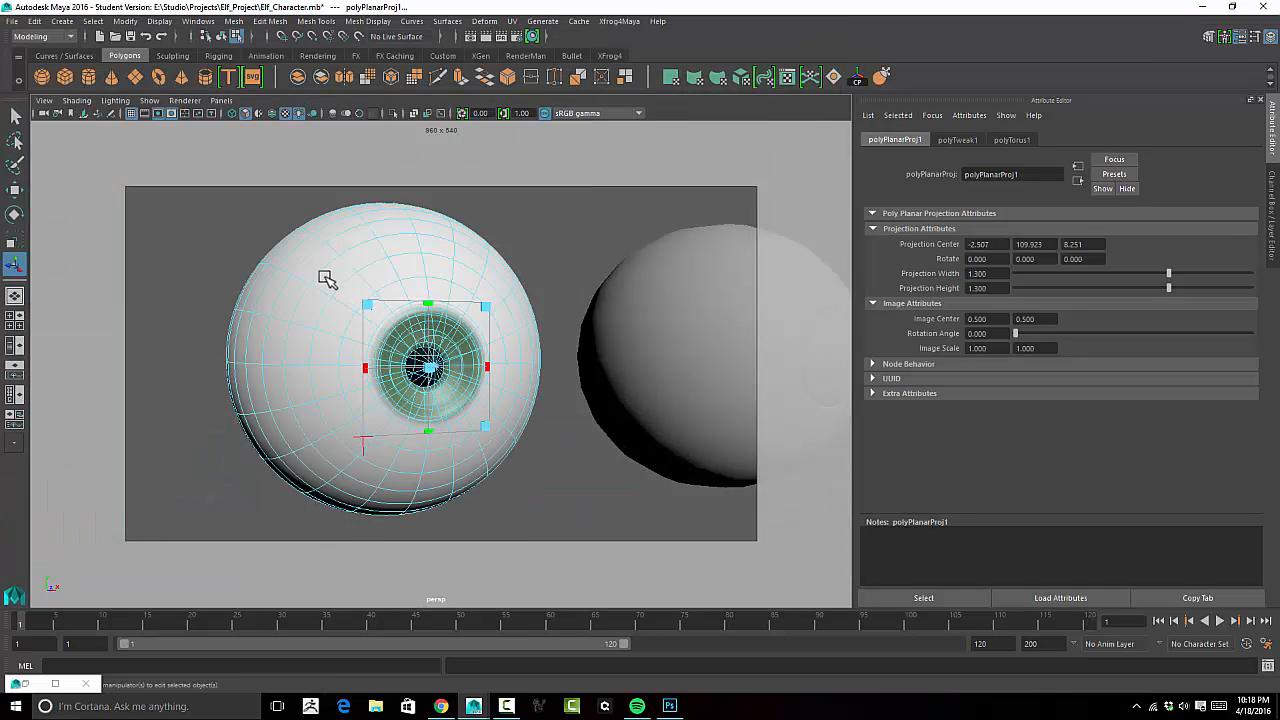
left_click(35, 21)
mouse_move(80, 197)
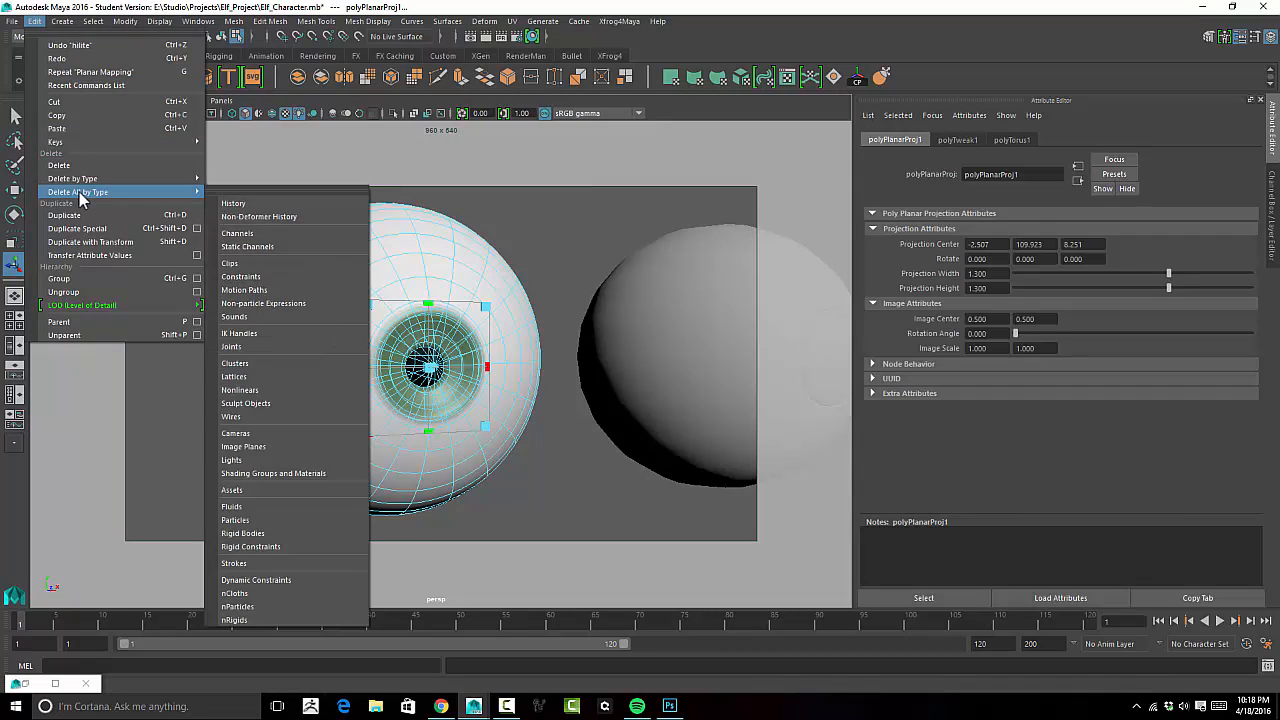
left_click(289, 200)
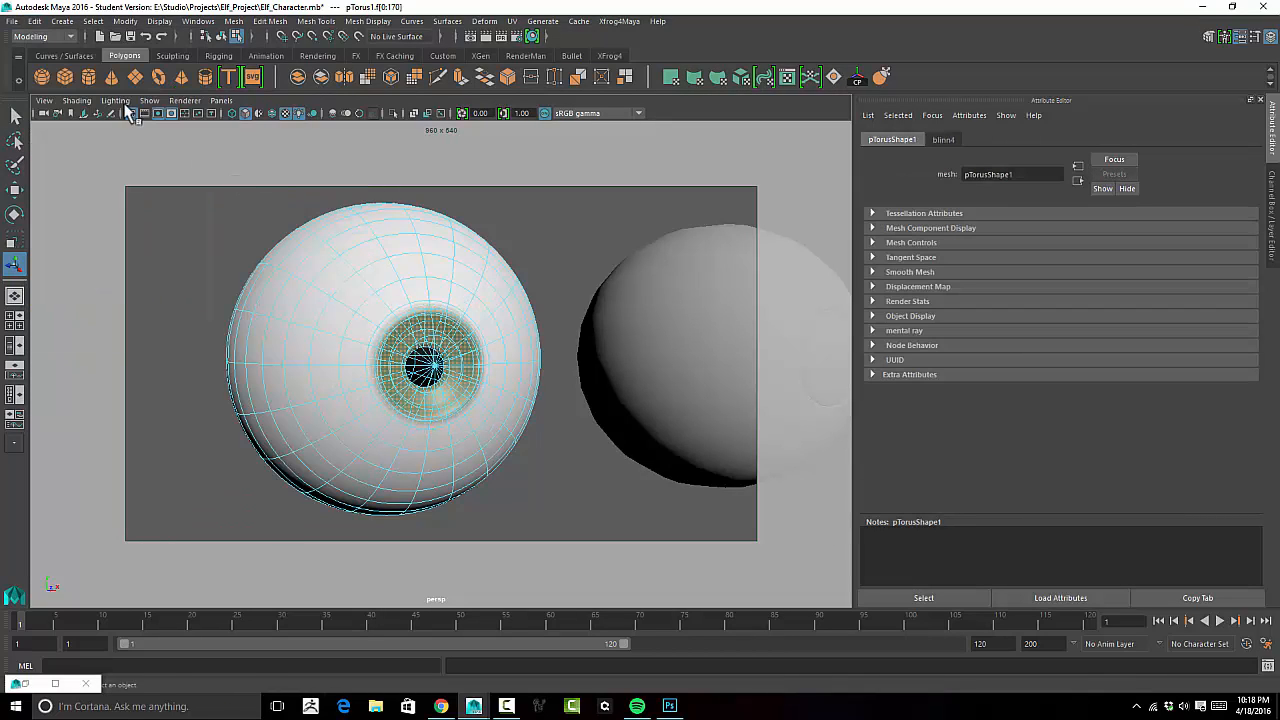
Freeze the transformations with the iris torus faces still selected.
left_click(13, 21)
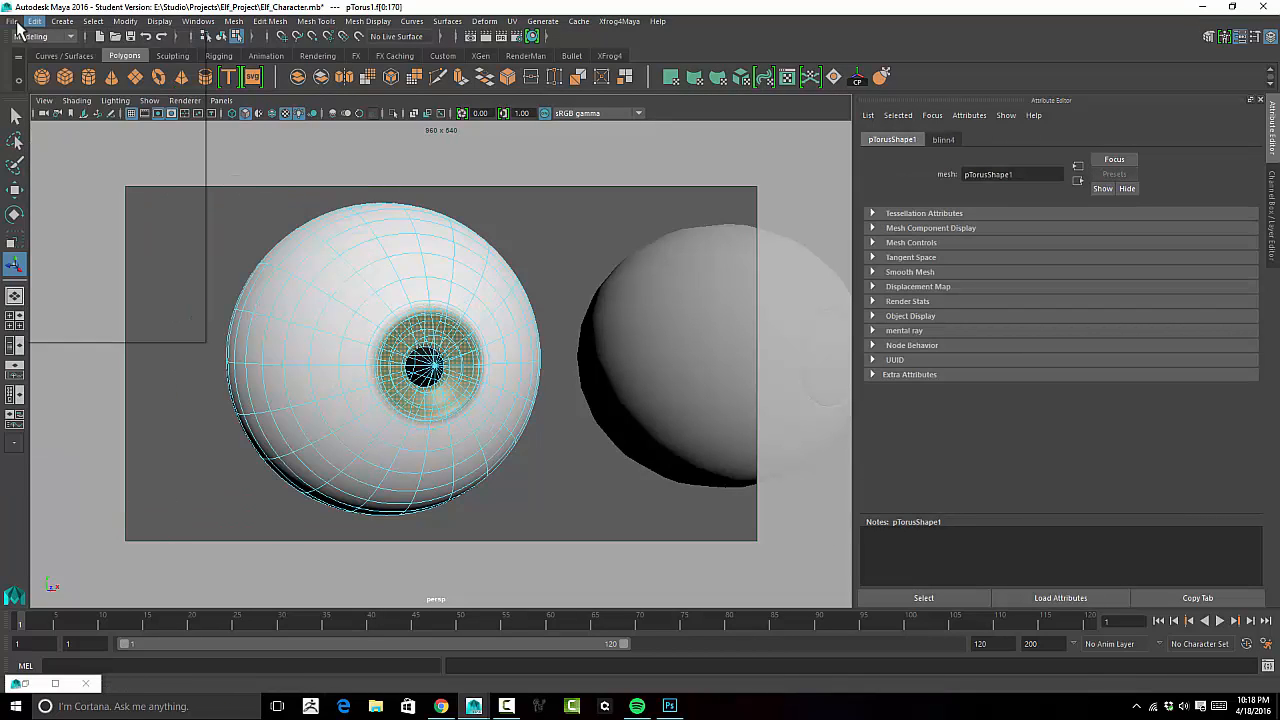
left_click(34, 21)
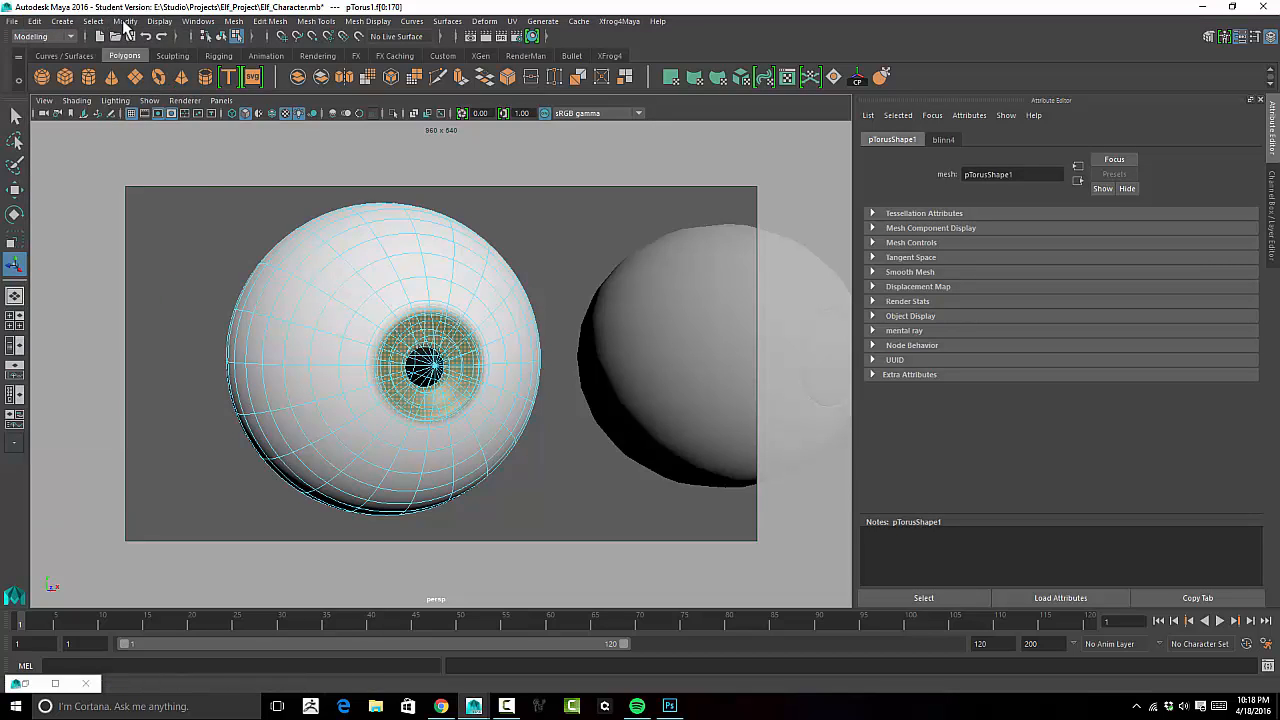
left_click(125, 21)
left_click(172, 83)
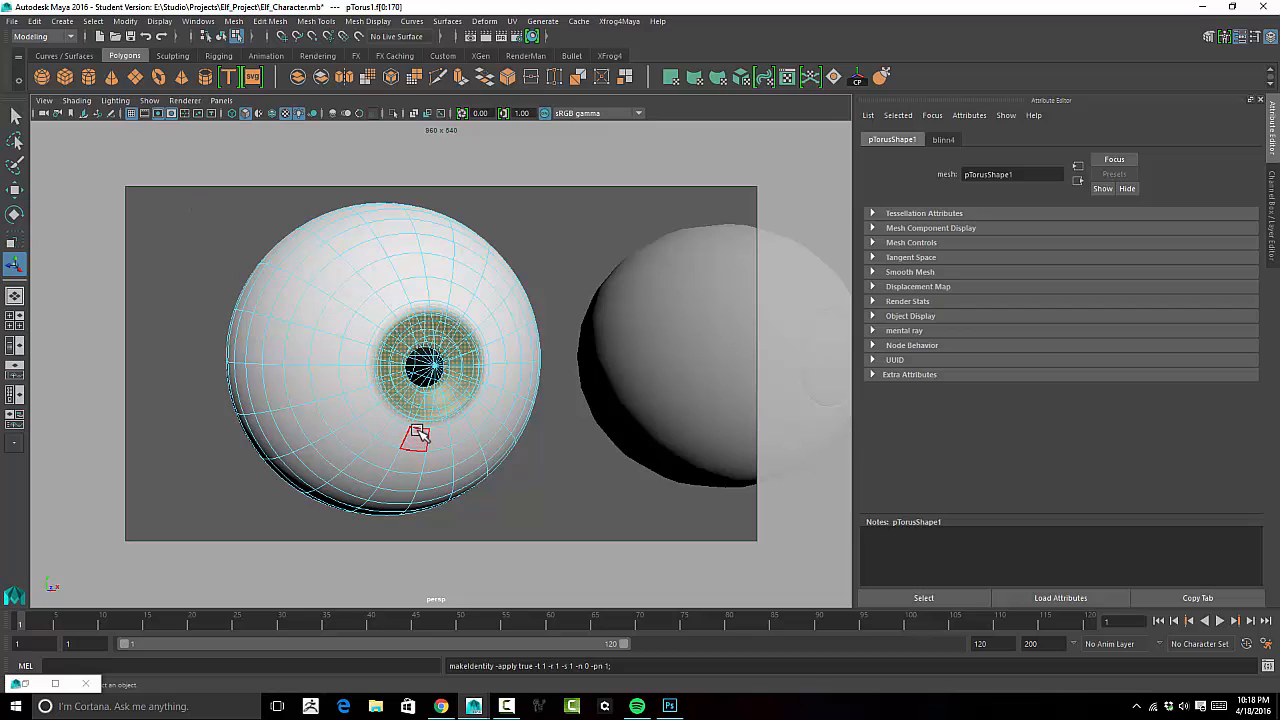
Return from component selection to object mode and select the iris torus to show its blinn4 material.
left_click(607, 499)
left_click(452, 396)
right_click_drag(452, 396, 514, 298)
left_click(460, 380)
left_click(466, 384)
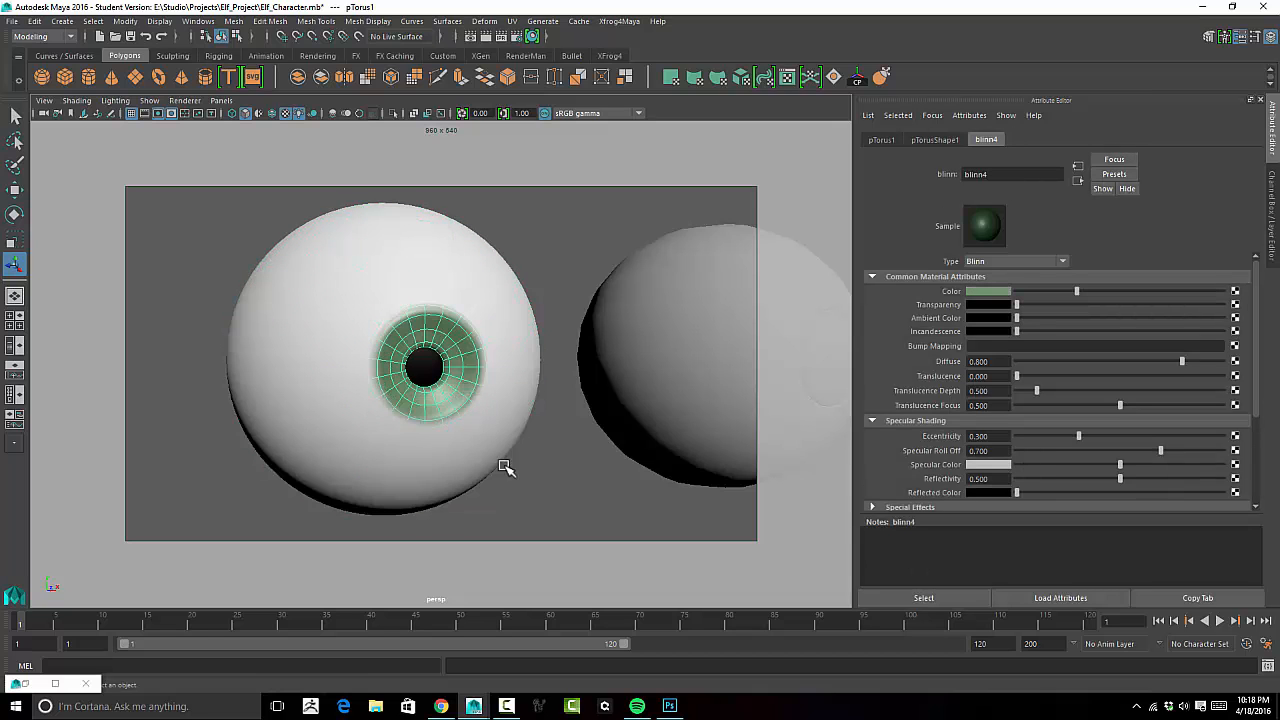
left_click(494, 367)
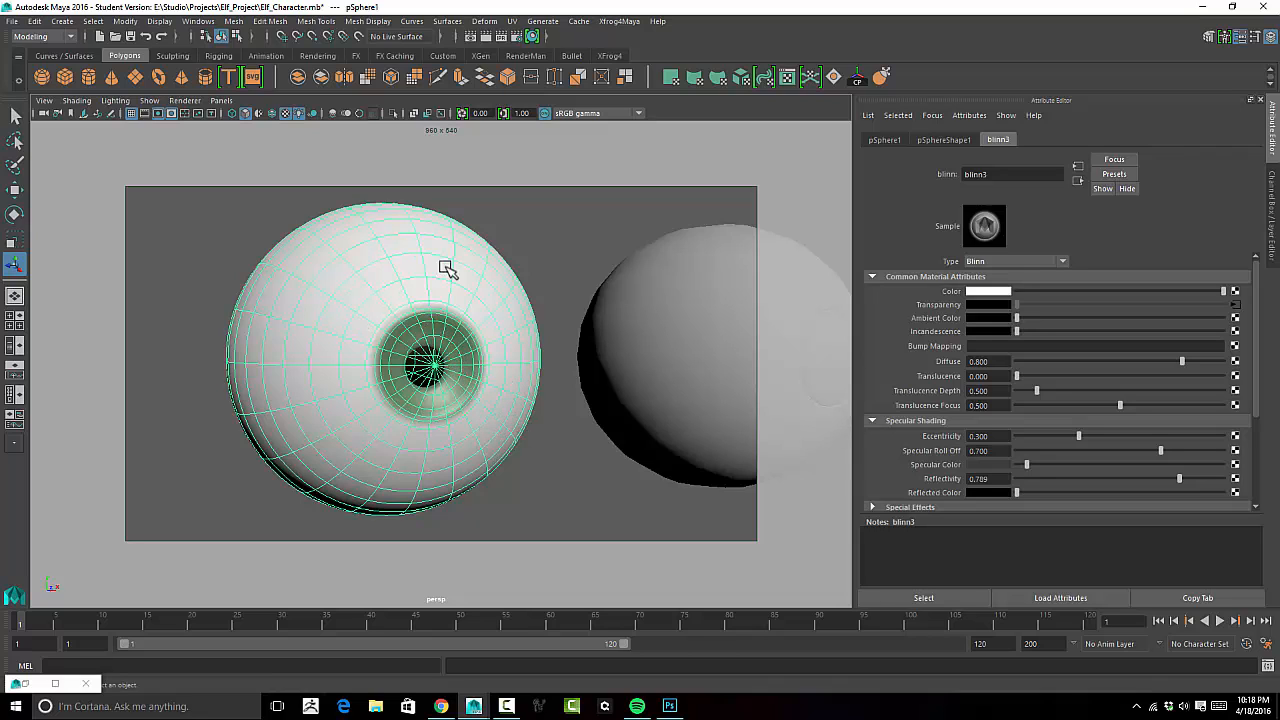
left_click(458, 390)
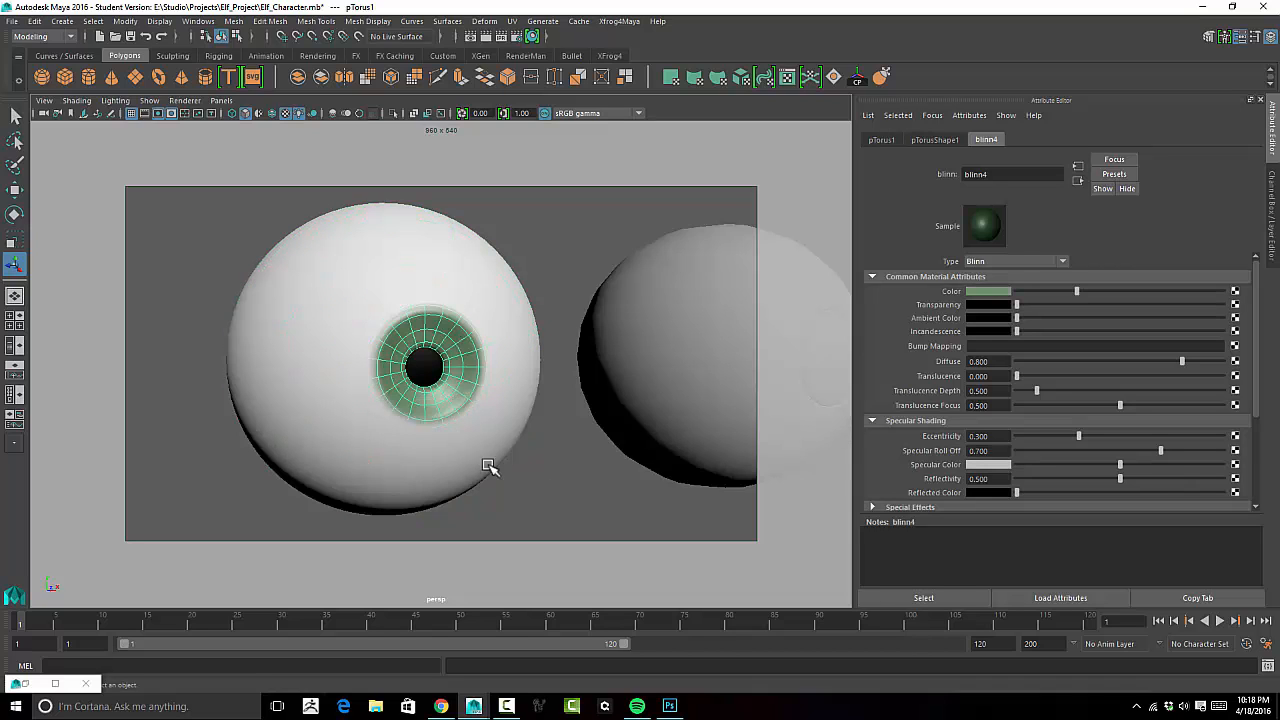
Connect a File texture to the Color of the iris's blinn4 material and set its Filter Type to Off.
left_click(1233, 291)
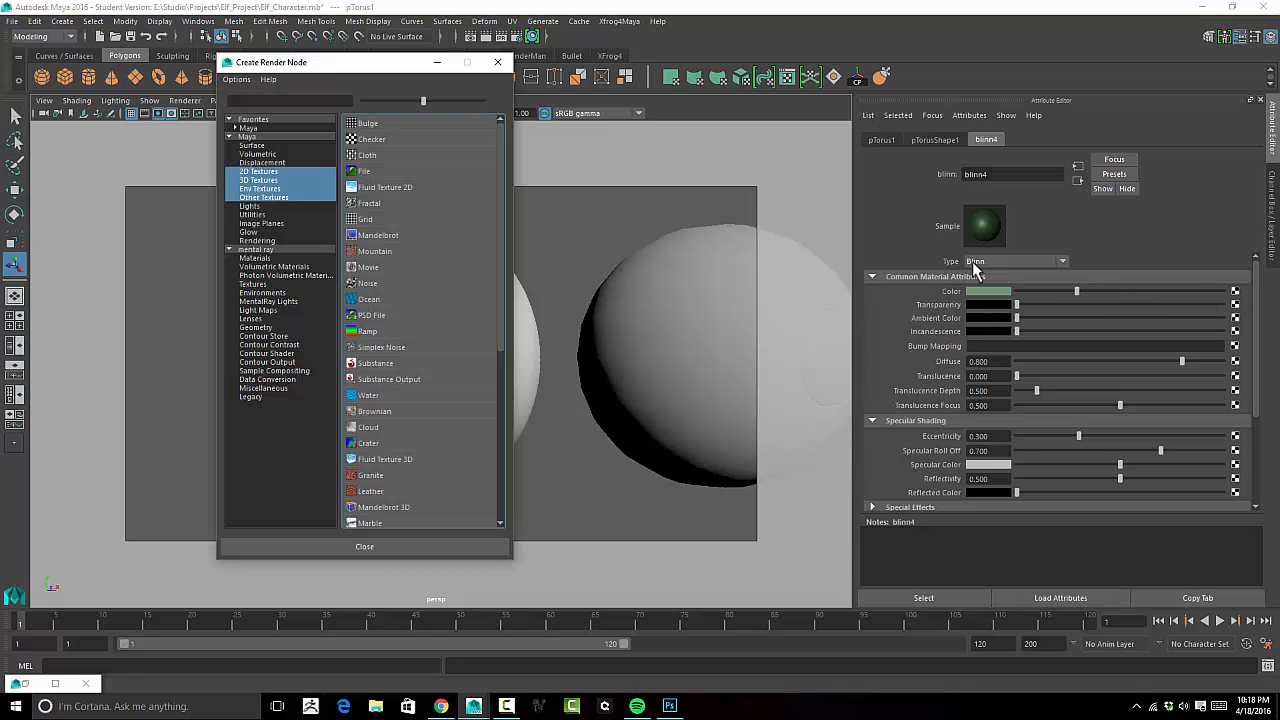
left_click(364, 171)
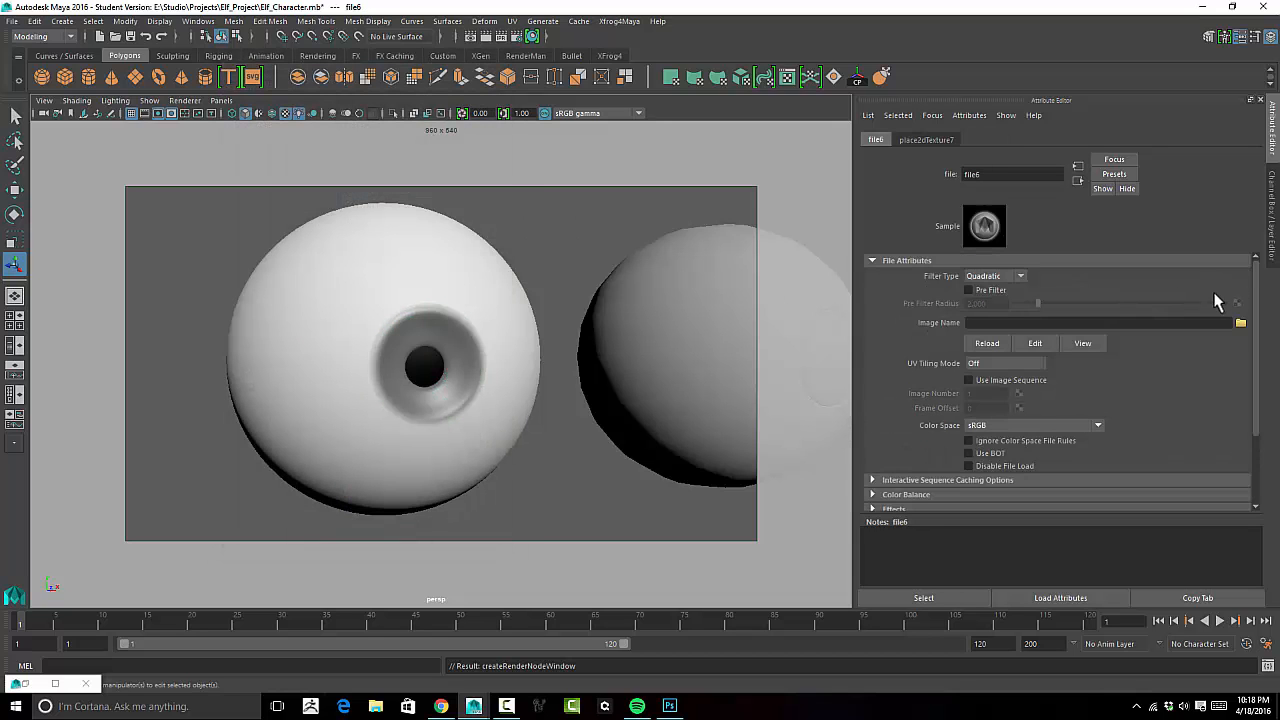
left_click(1020, 276)
left_click(971, 291)
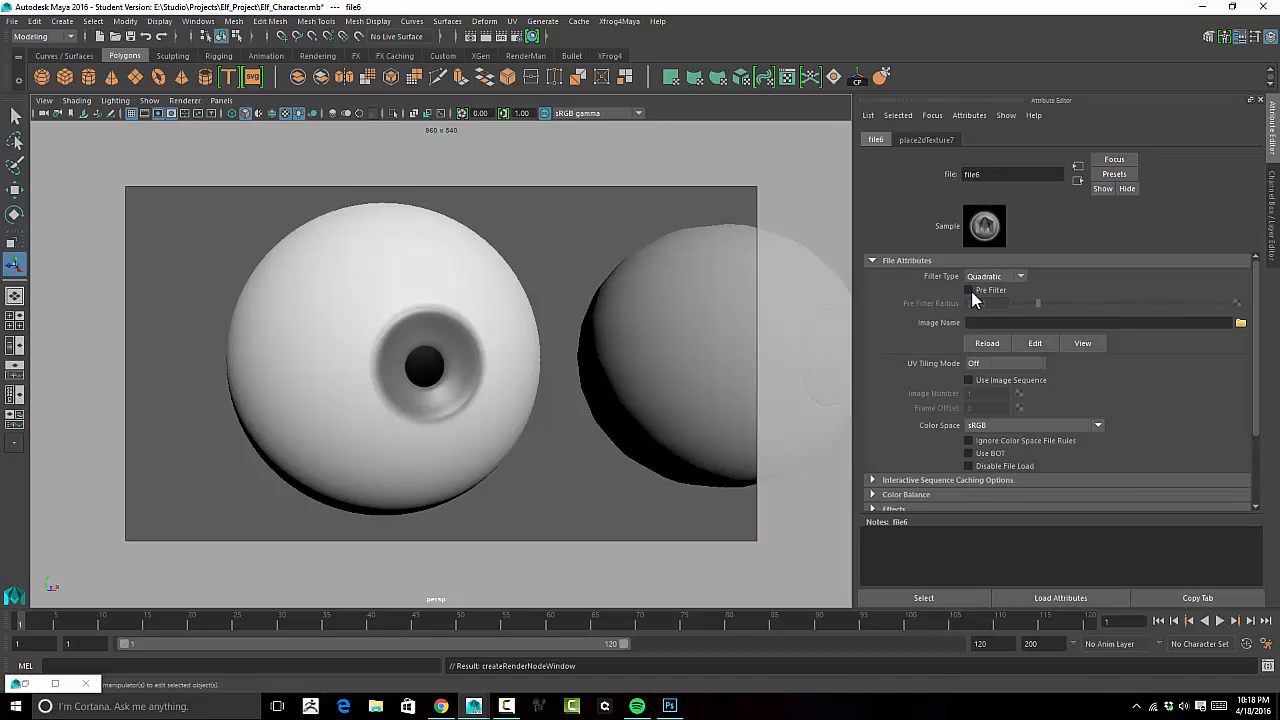
Load Untitled-2.png from the project's Source Images folder as the iris file texture's image.
left_click(1240, 322)
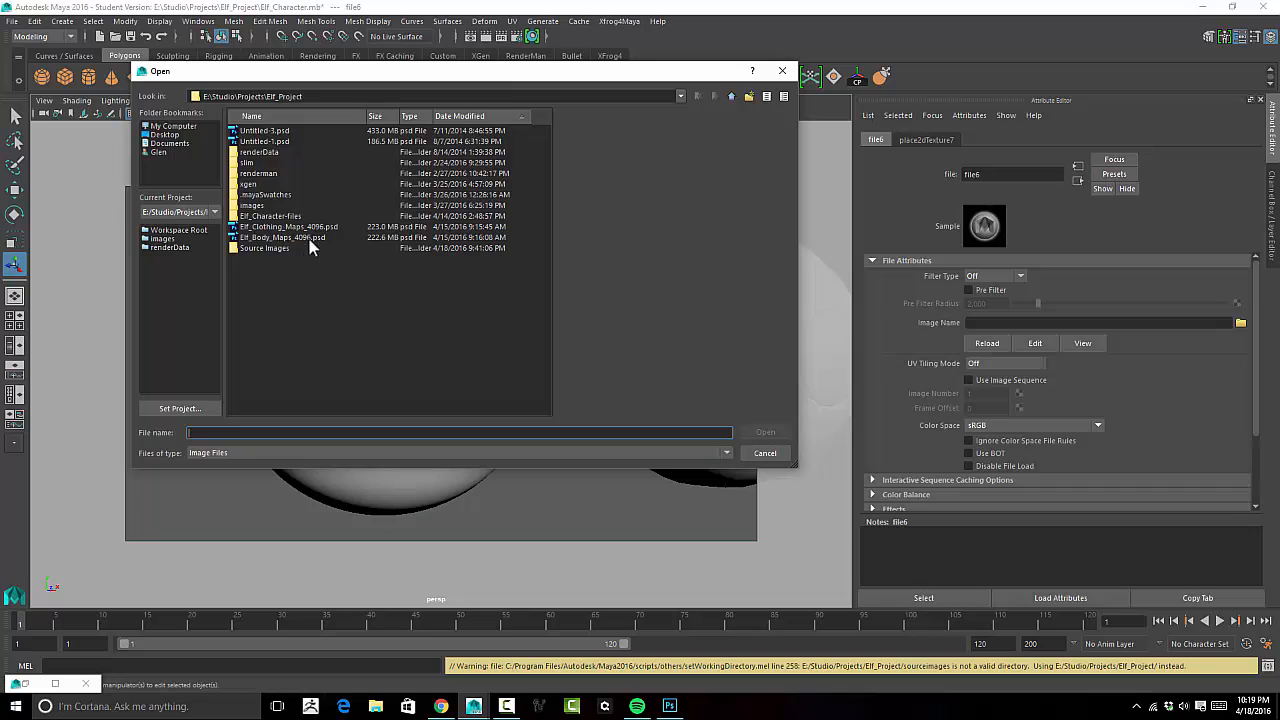
double_click(262, 248)
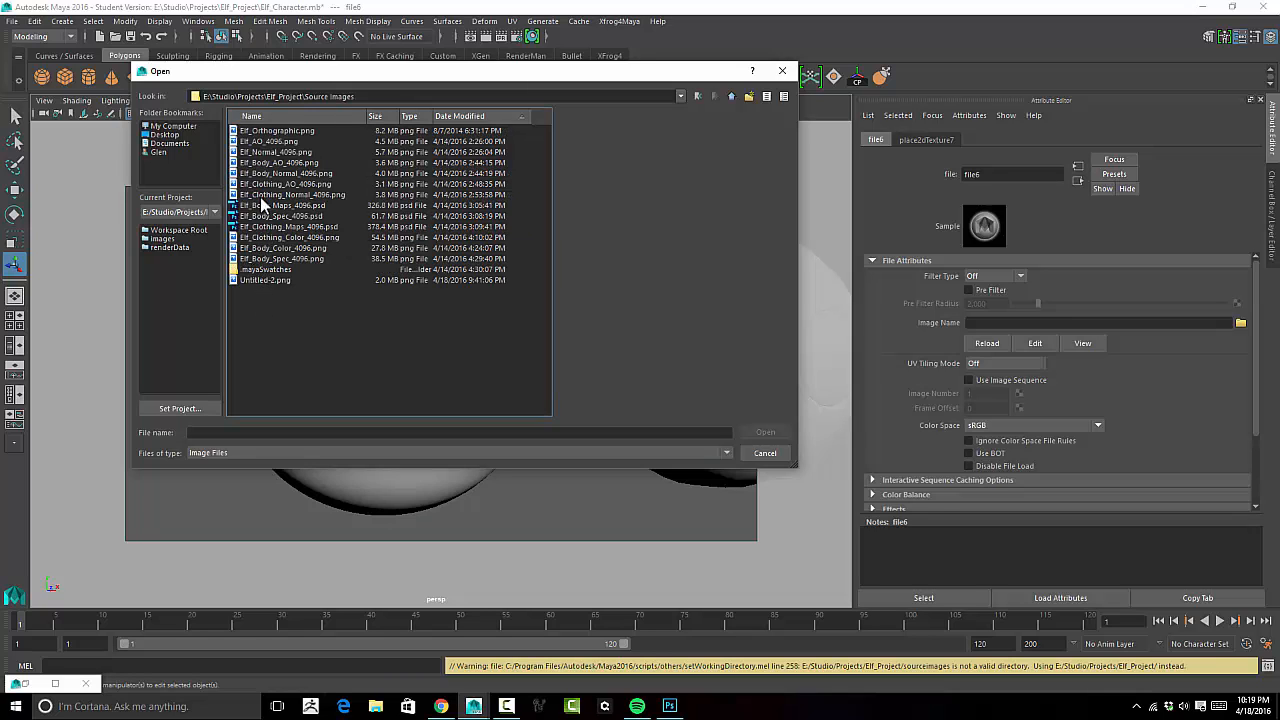
left_click(254, 279)
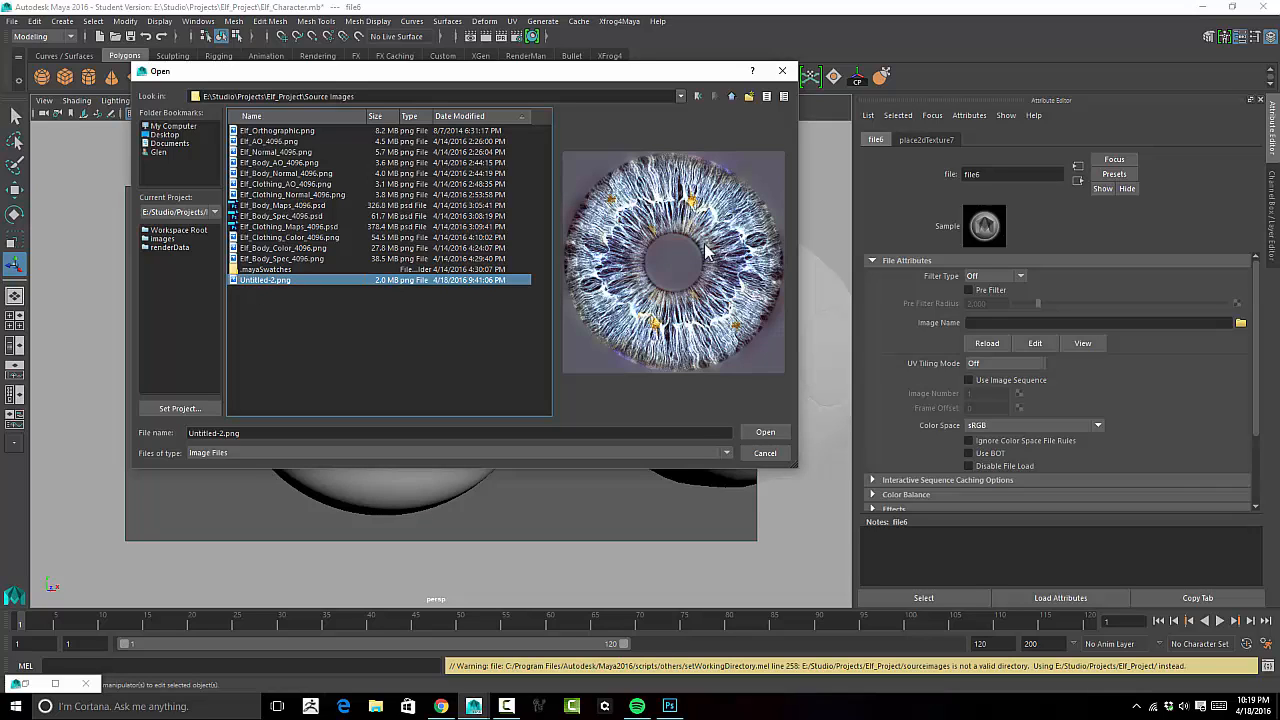
left_click(765, 432)
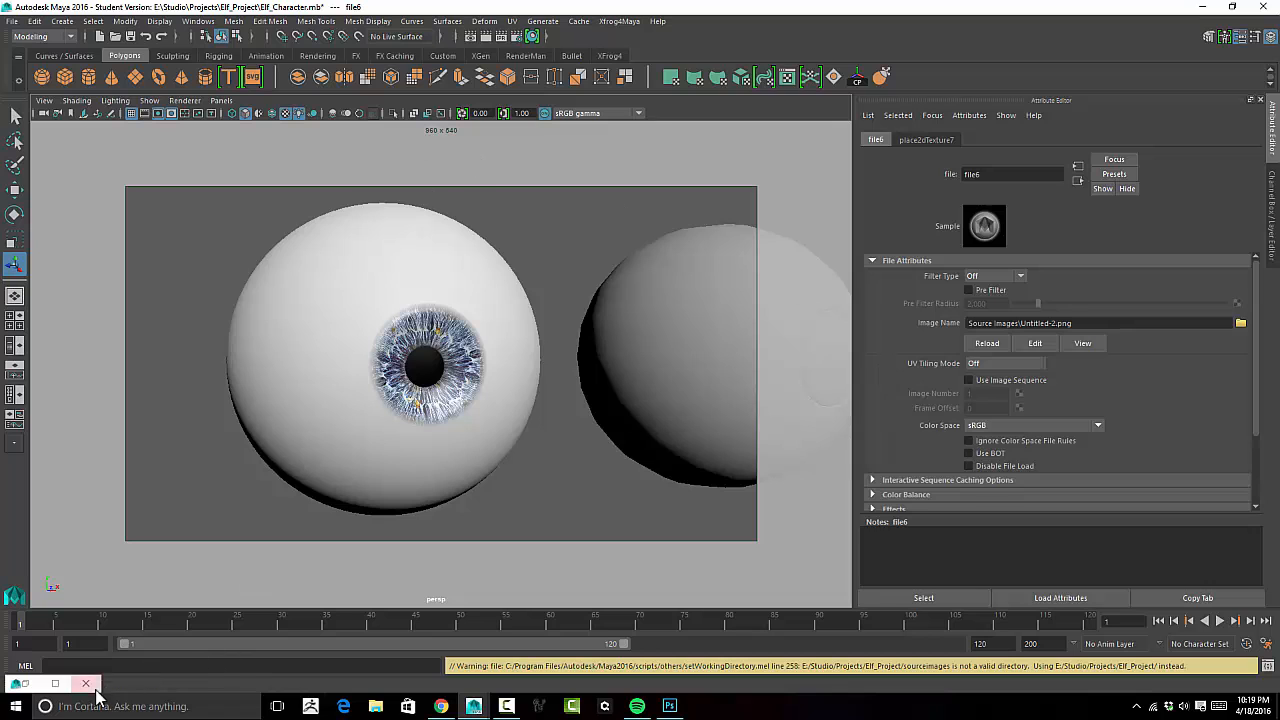
Bring back the Render View, select the iris torus and darken its blinn4 Specular Color almost to black.
left_click(30, 686)
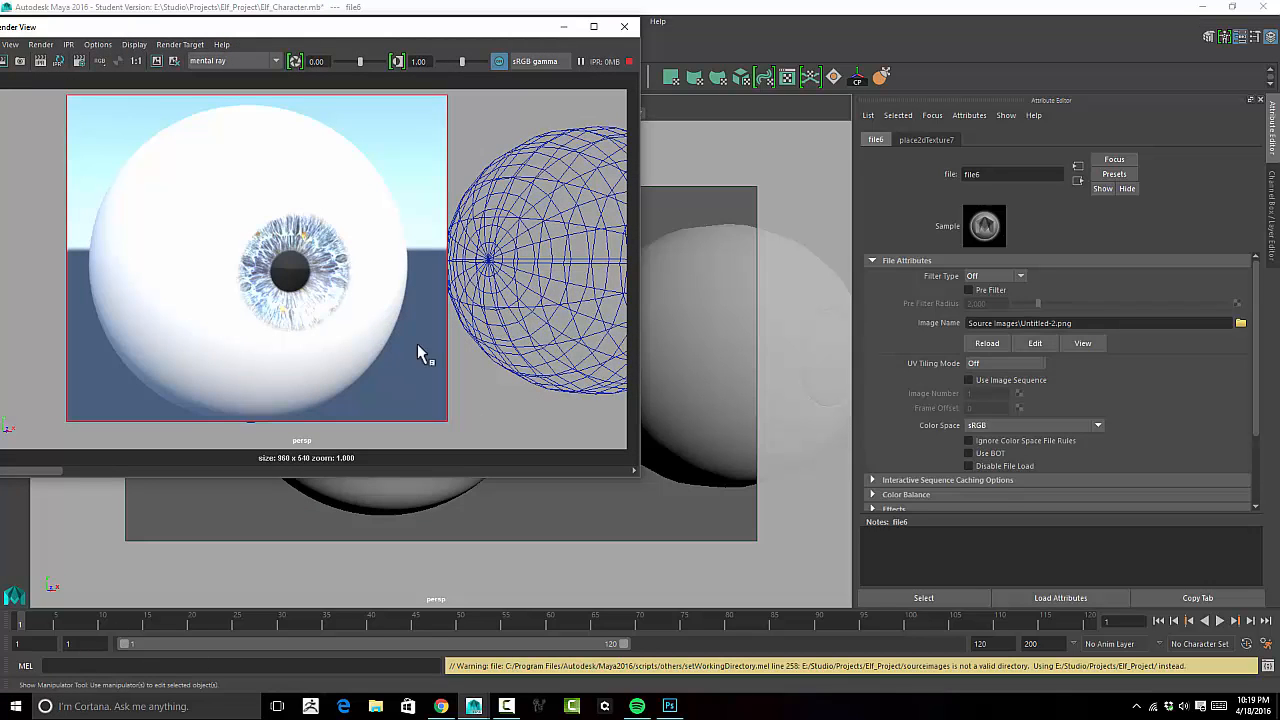
left_click_drag(440, 30, 475, 58)
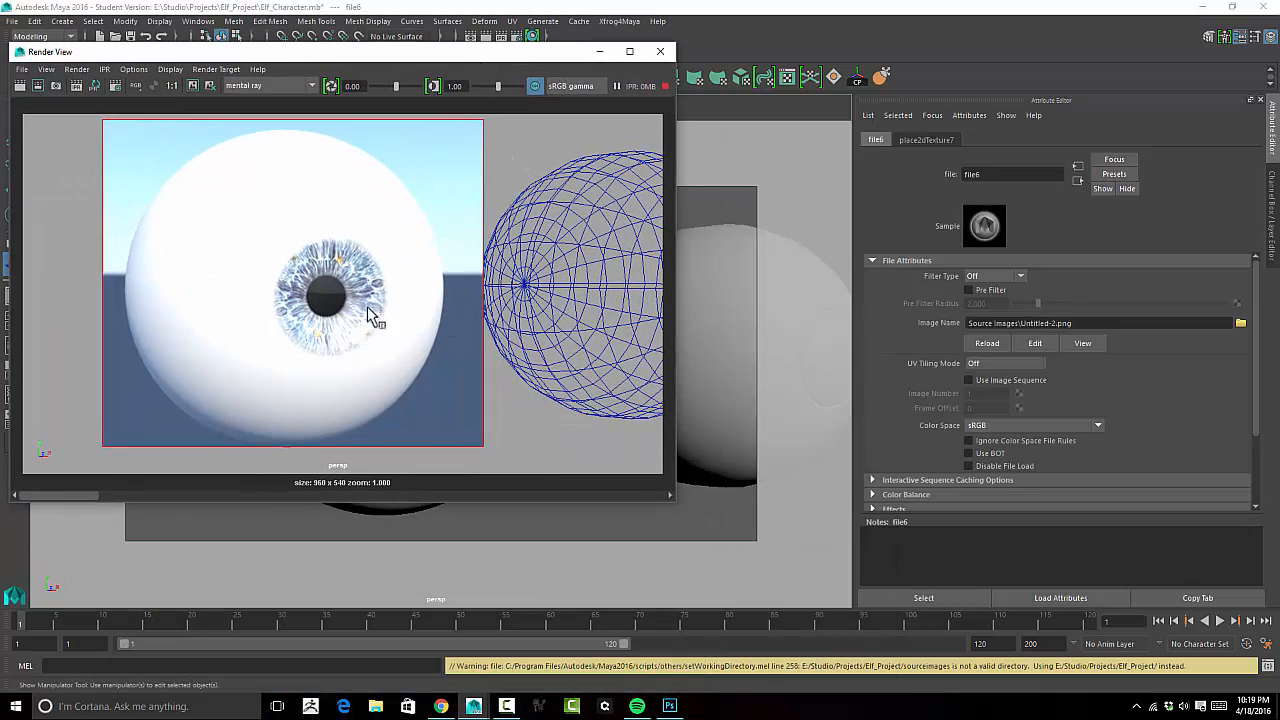
left_click_drag(488, 58, 504, 500)
left_click(475, 377)
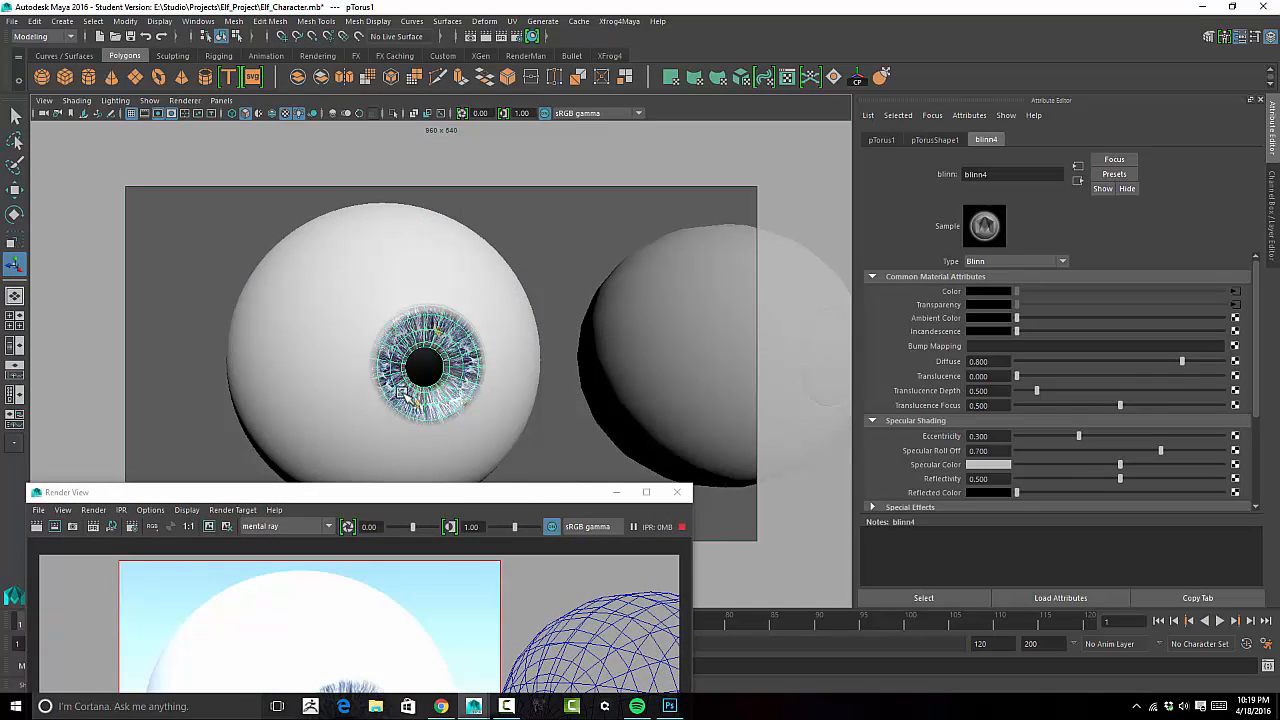
left_click_drag(463, 497, 499, 65)
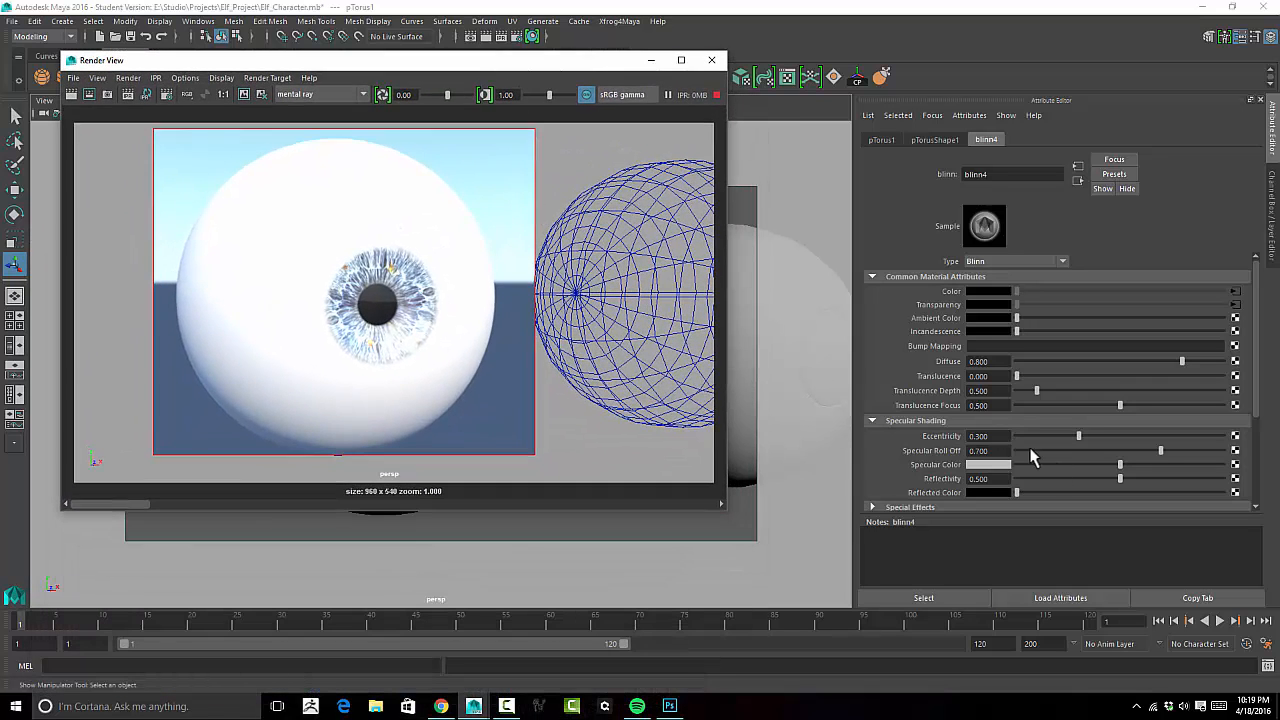
left_click_drag(1120, 472, 1028, 476)
left_click_drag(1030, 470, 1025, 472)
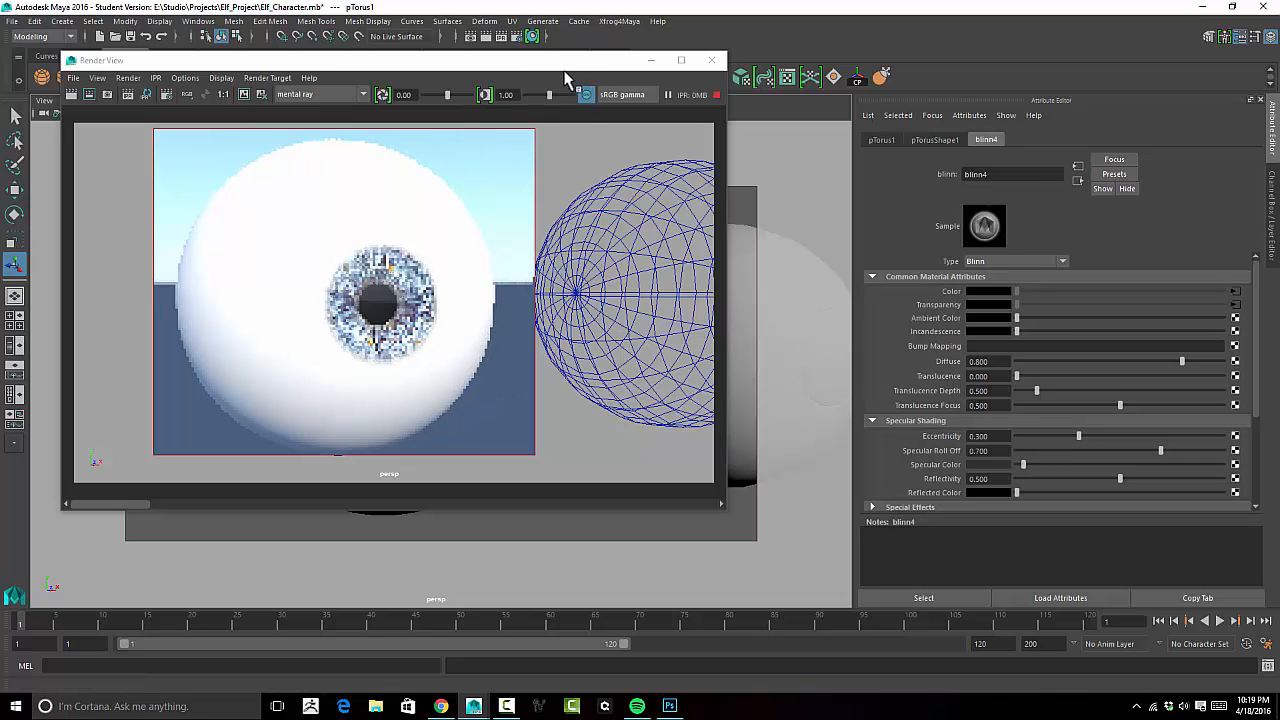
left_click_drag(551, 60, 607, 36)
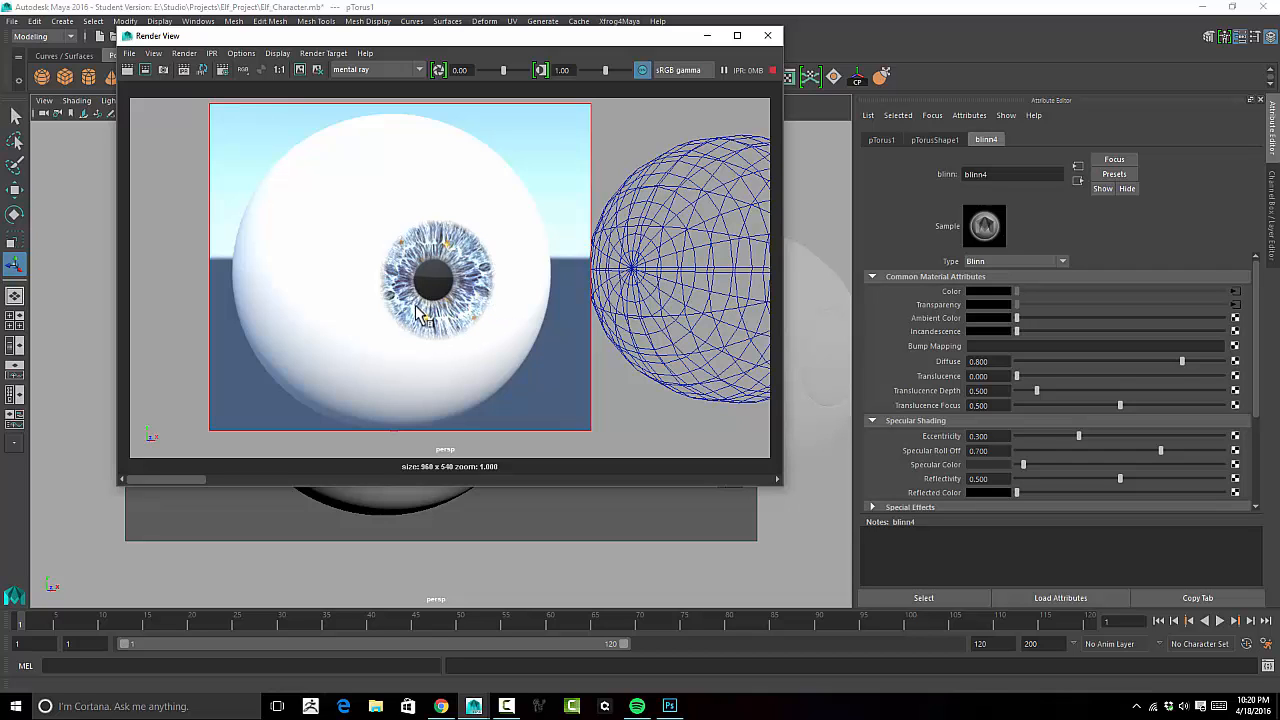
left_click_drag(623, 40, 559, 78)
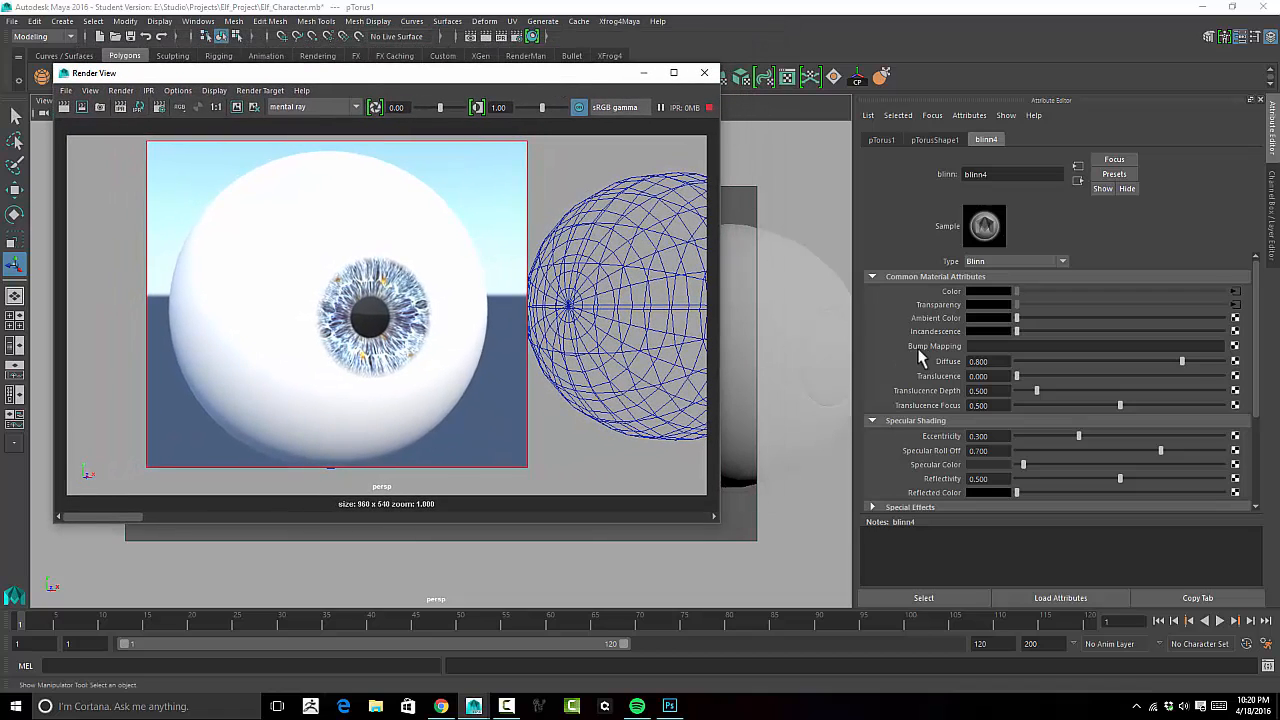
left_click(1236, 346)
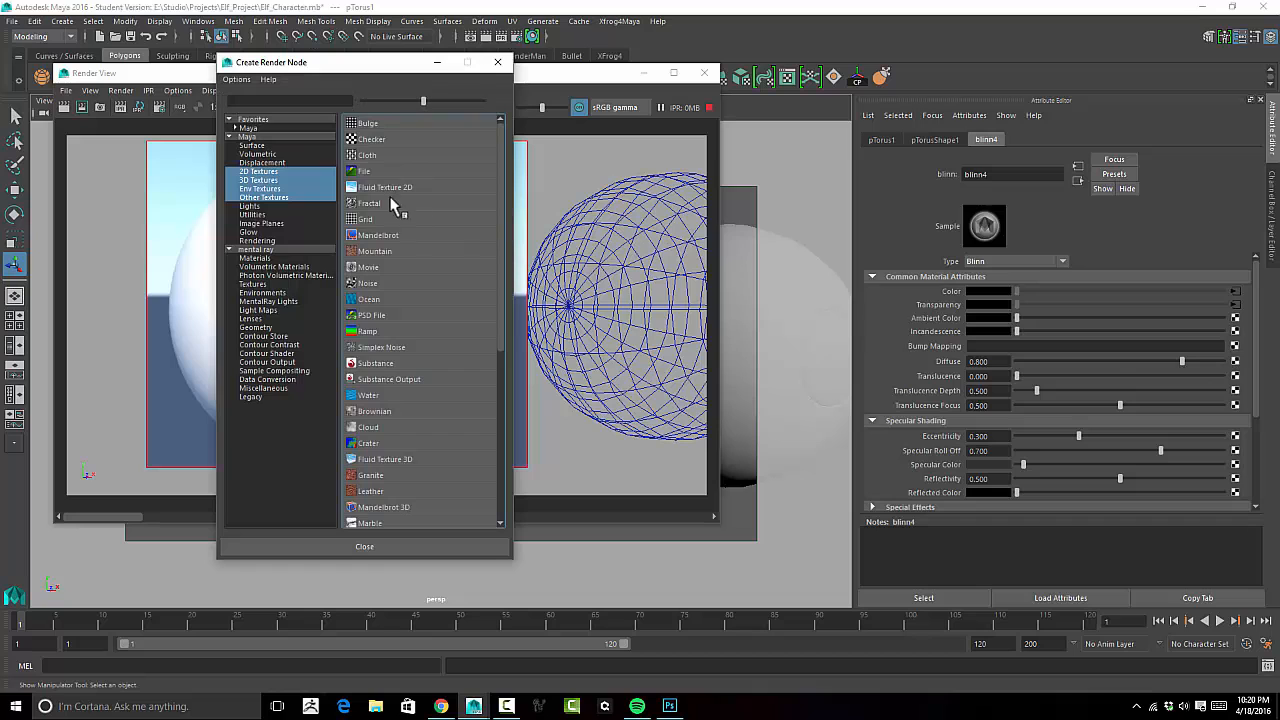
left_click(375, 172)
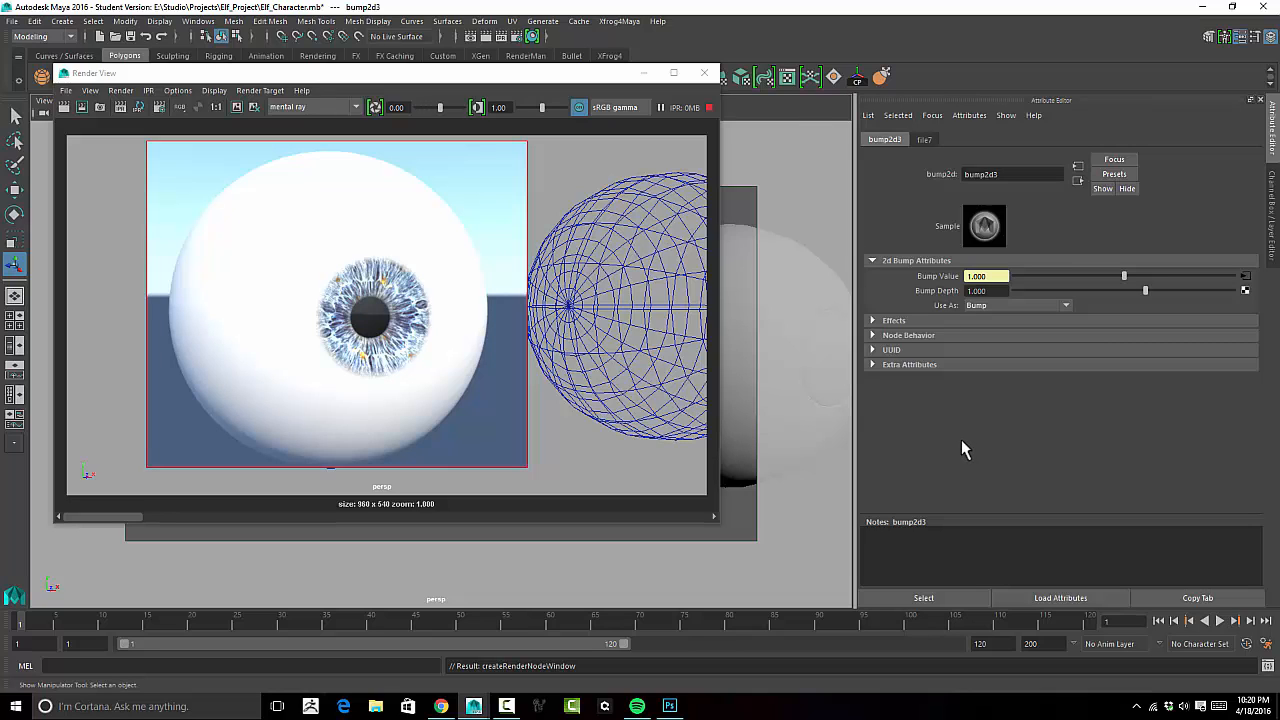
key("ctrl+z")
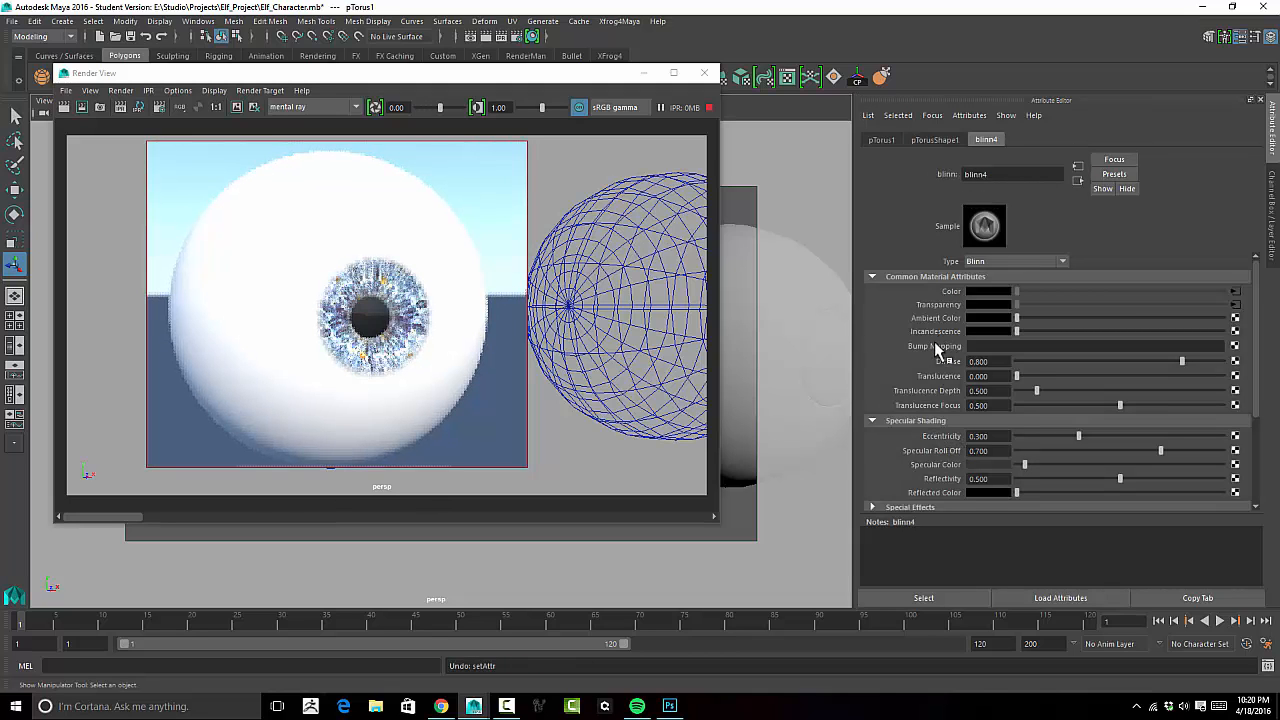
Connect a 2D bump utility node without a texture to the Bump Mapping of the iris's blinn4 material.
left_click(1235, 346)
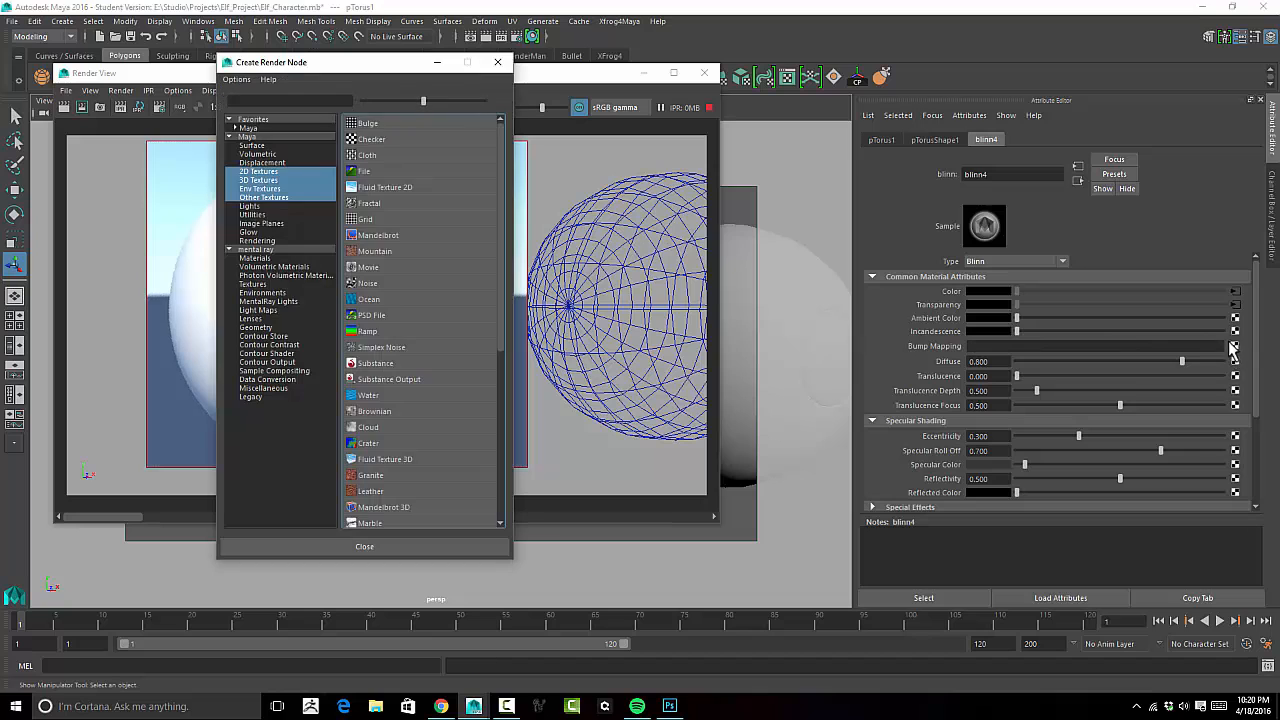
left_click(252, 214)
left_click(374, 220)
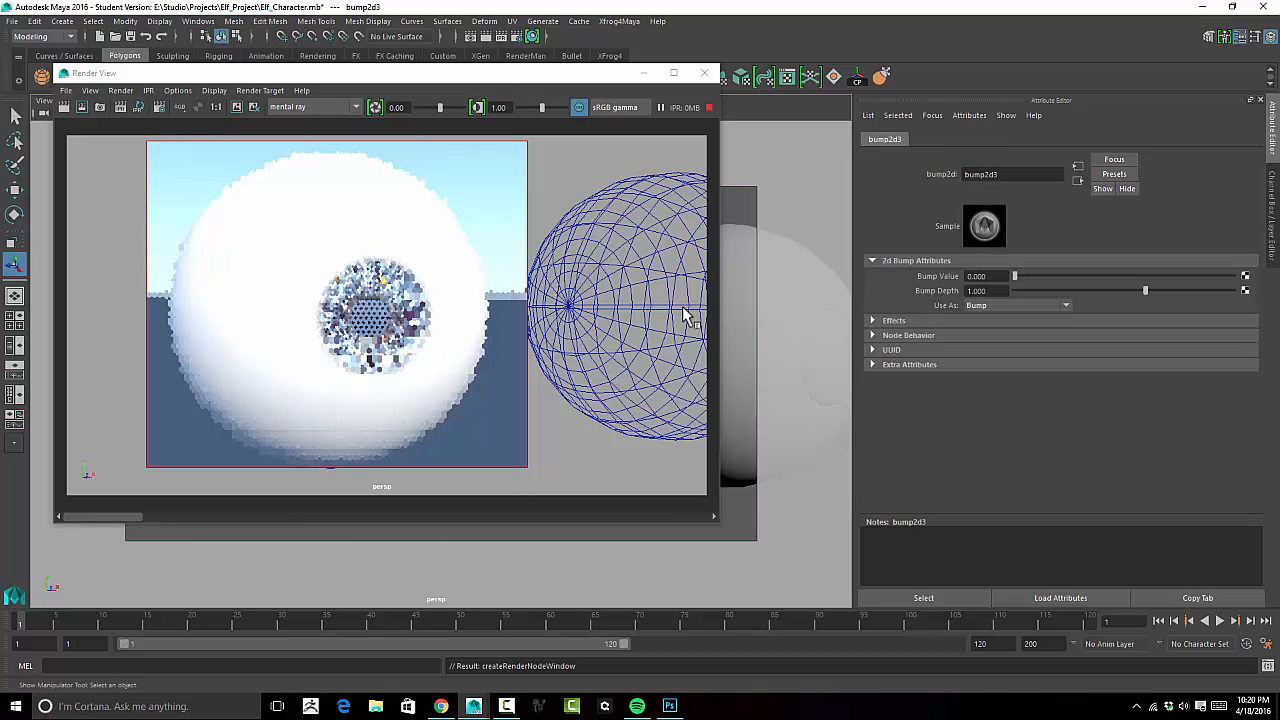
left_click_drag(594, 84, 602, 100)
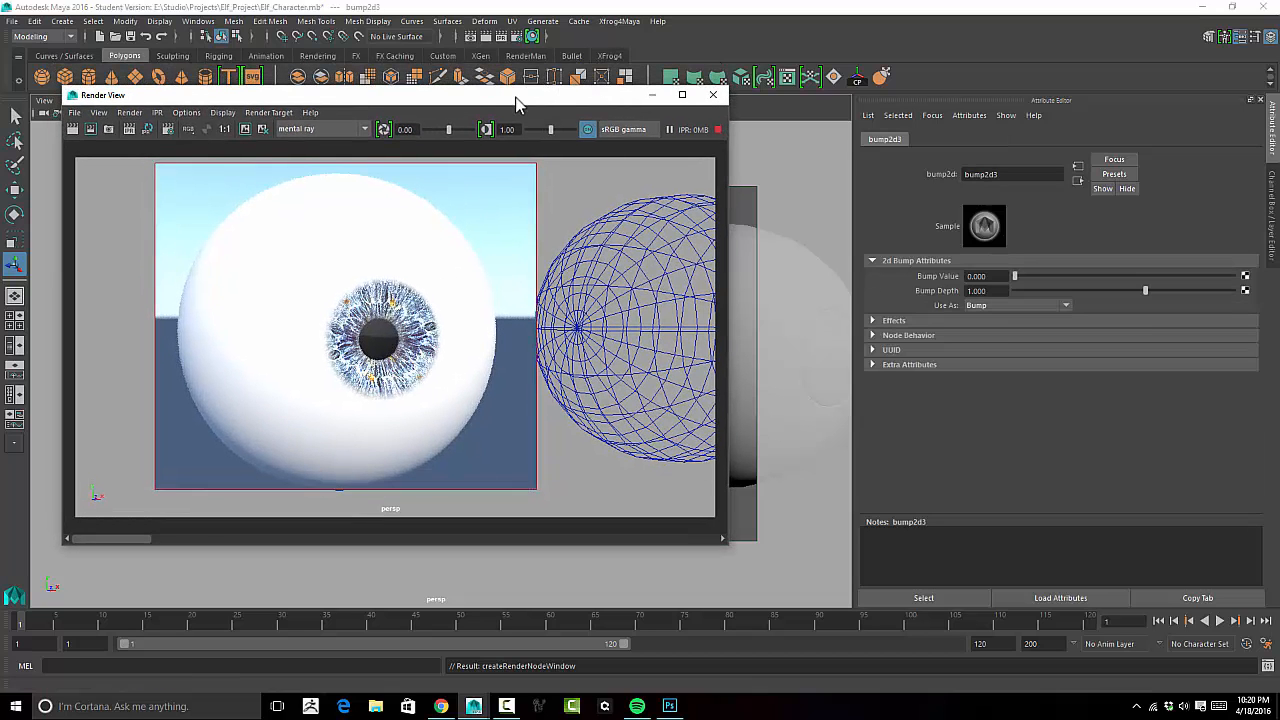
Open the Hypershade maximized and graph all input and output connections of the iris's blinn4 material.
left_click(533, 37)
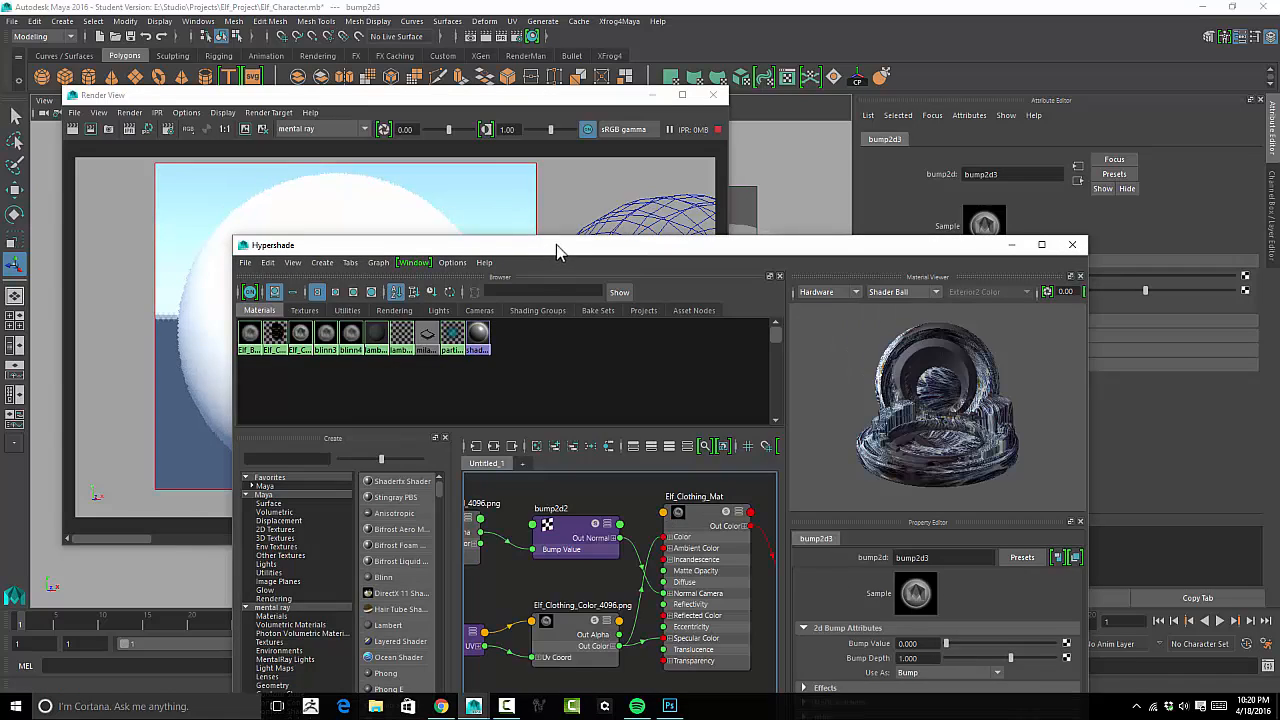
left_click_drag(557, 252, 469, 21)
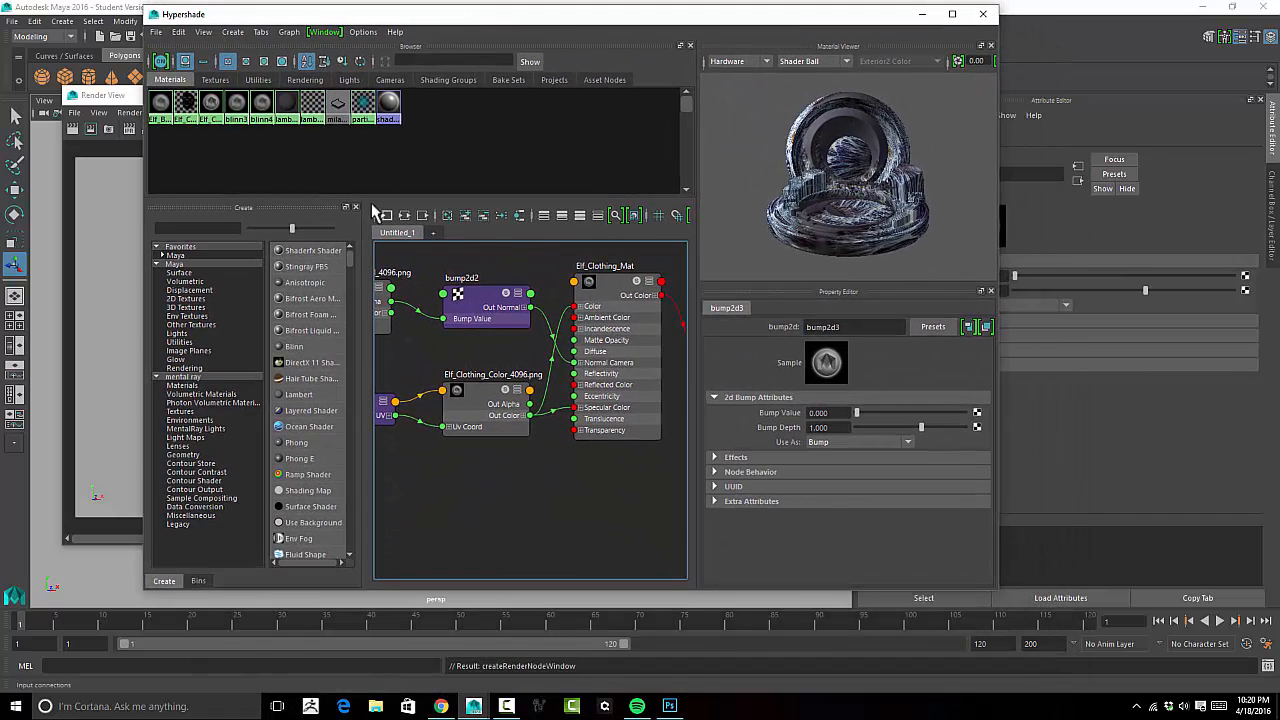
left_click(404, 216)
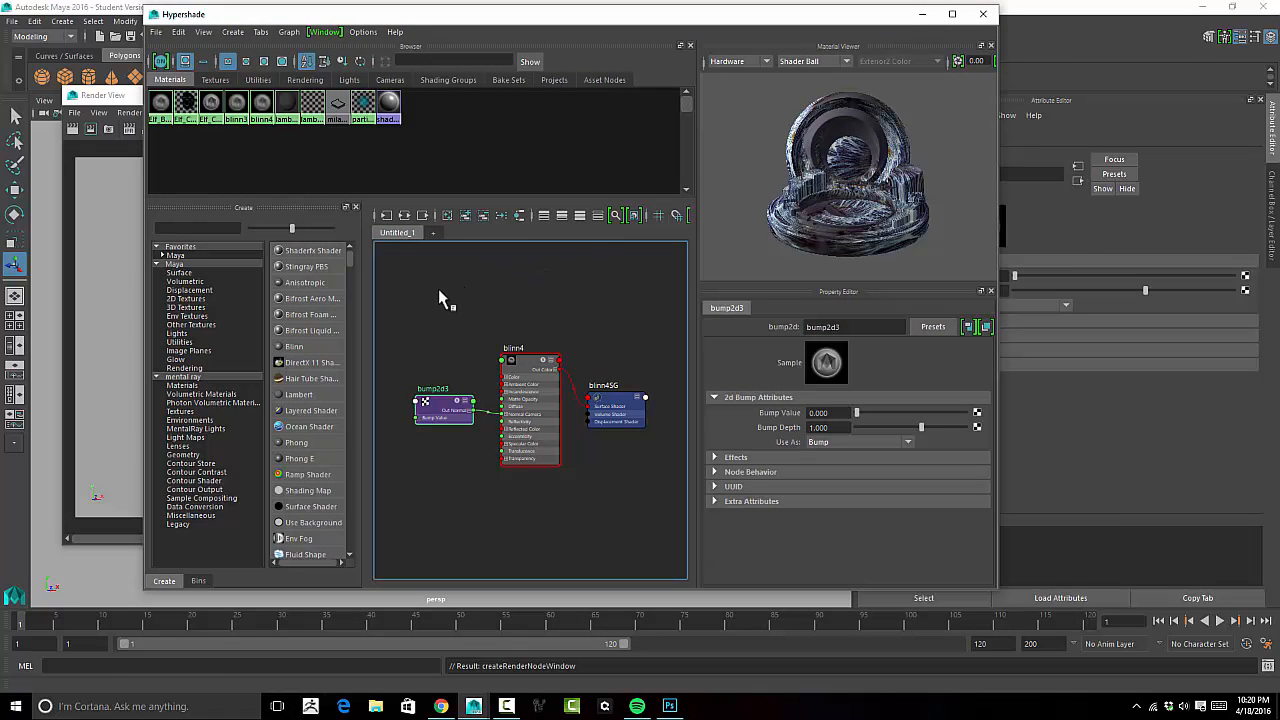
left_click(535, 372)
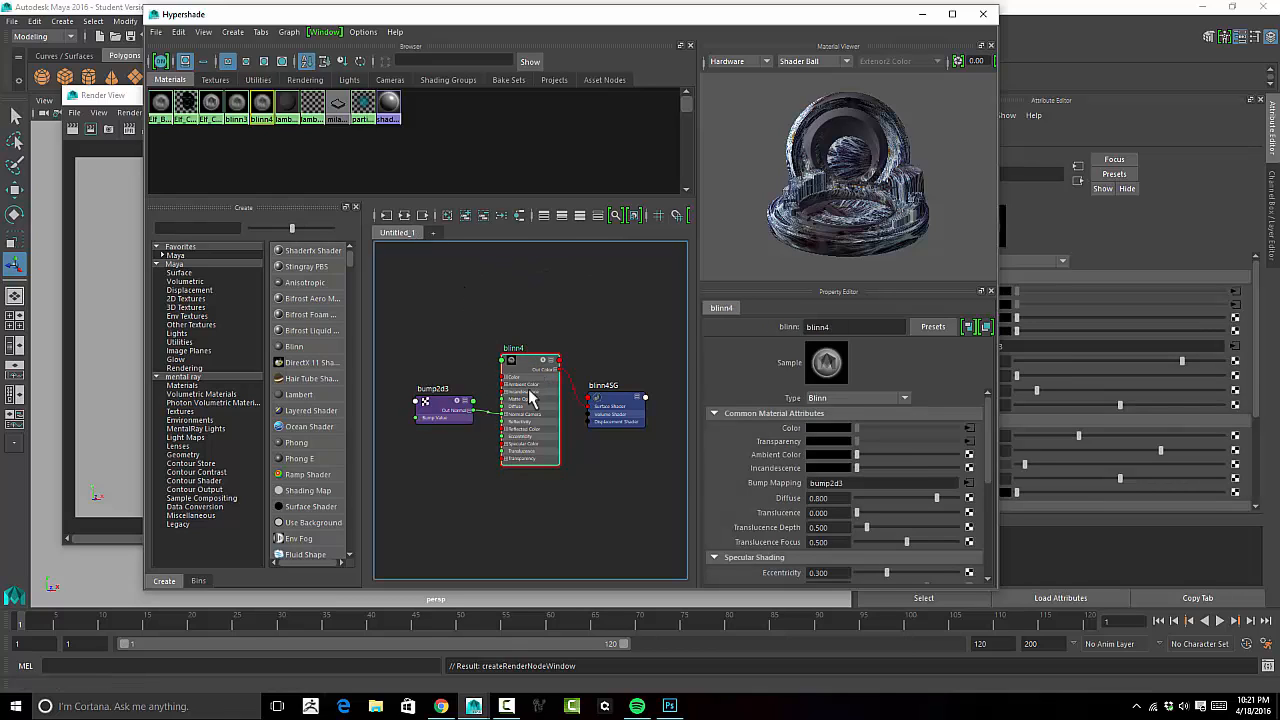
left_click(420, 217)
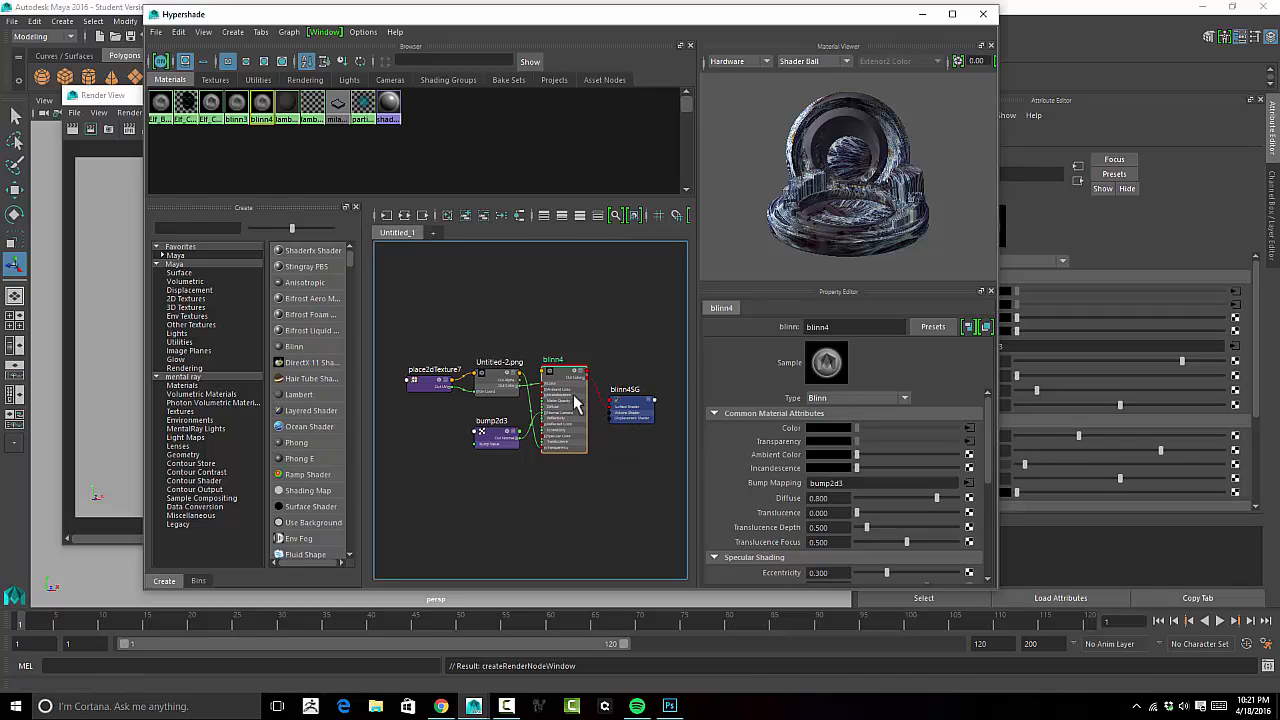
left_click(952, 14)
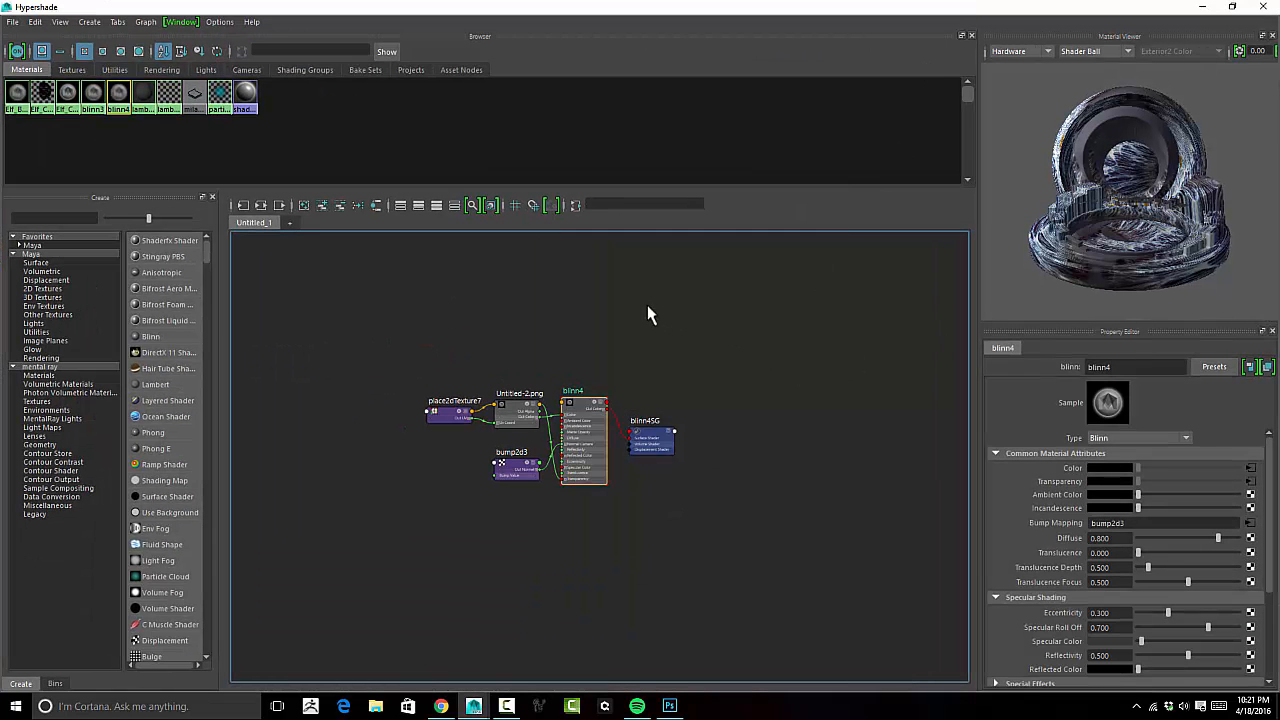
scroll(573, 329, "up", 3)
middle_click_drag(697, 391, 737, 271)
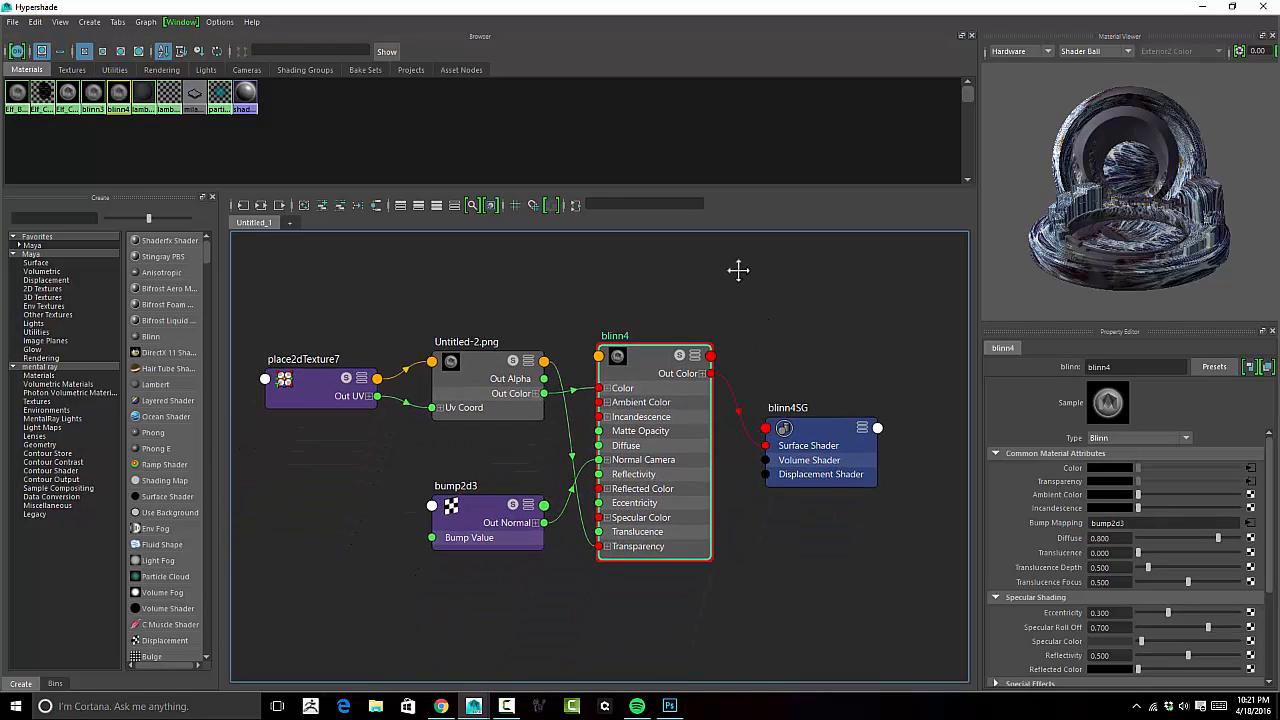
middle_click_drag(603, 344, 611, 288)
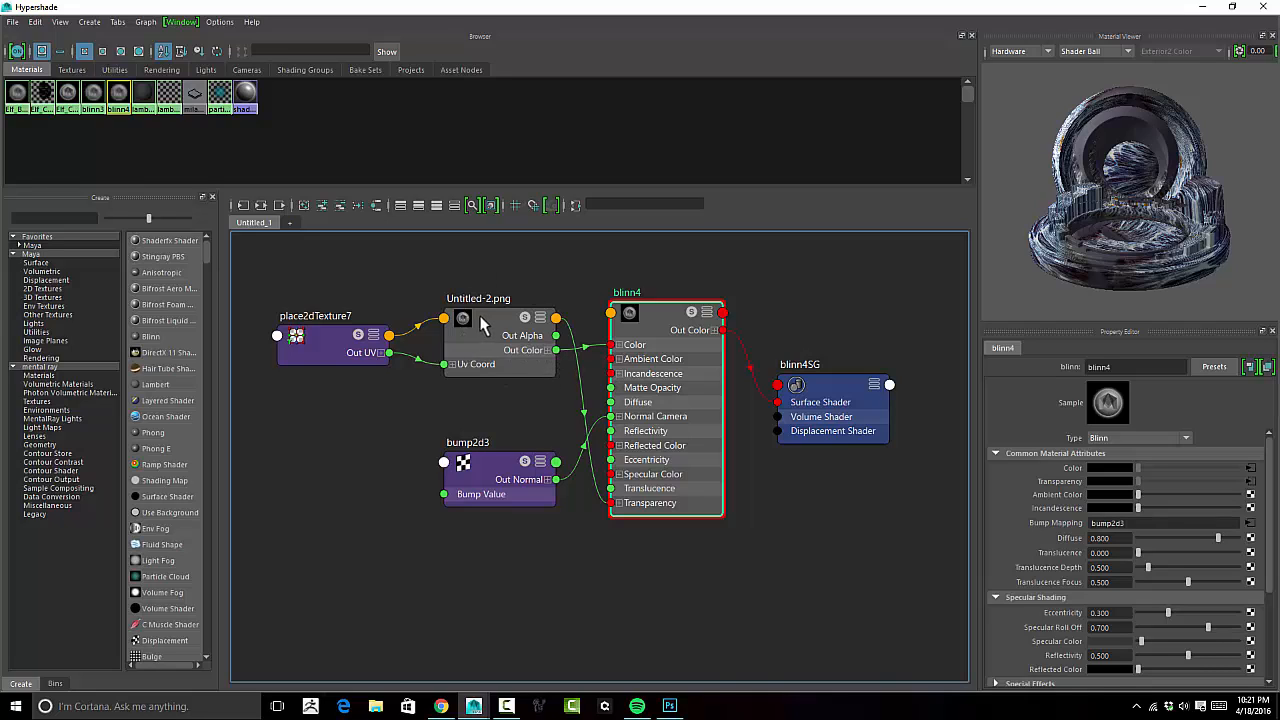
Connect the Out Color B of the Untitled-2.png file node to the Bump Value of bump2d3 and minimize the Hypershade.
left_click(546, 351)
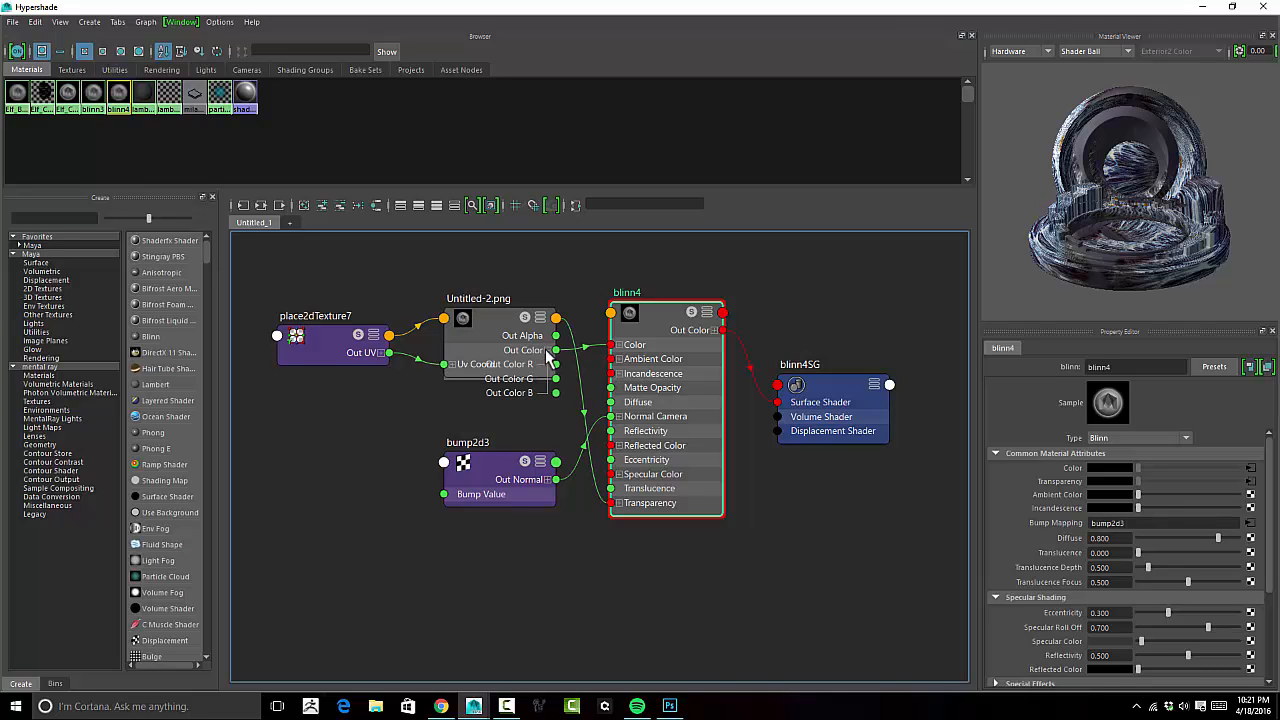
left_click_drag(500, 335, 298, 310)
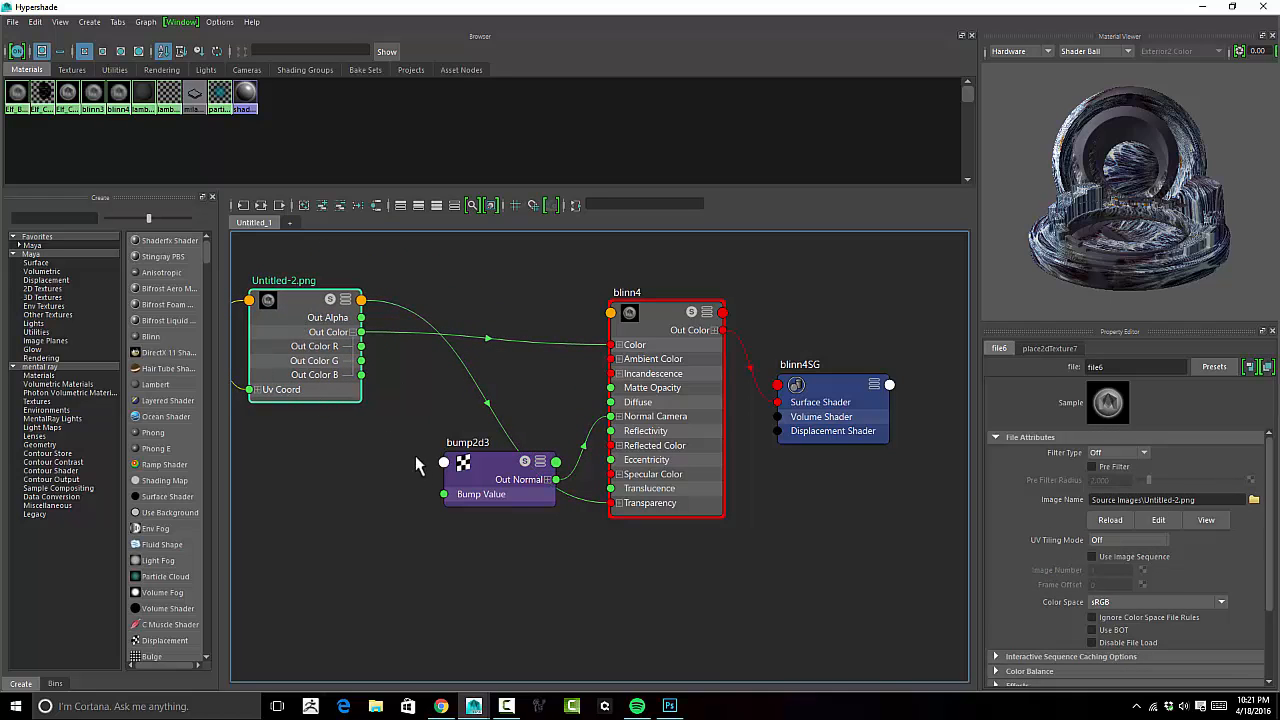
left_click_drag(362, 374, 444, 494)
left_click(1204, 8)
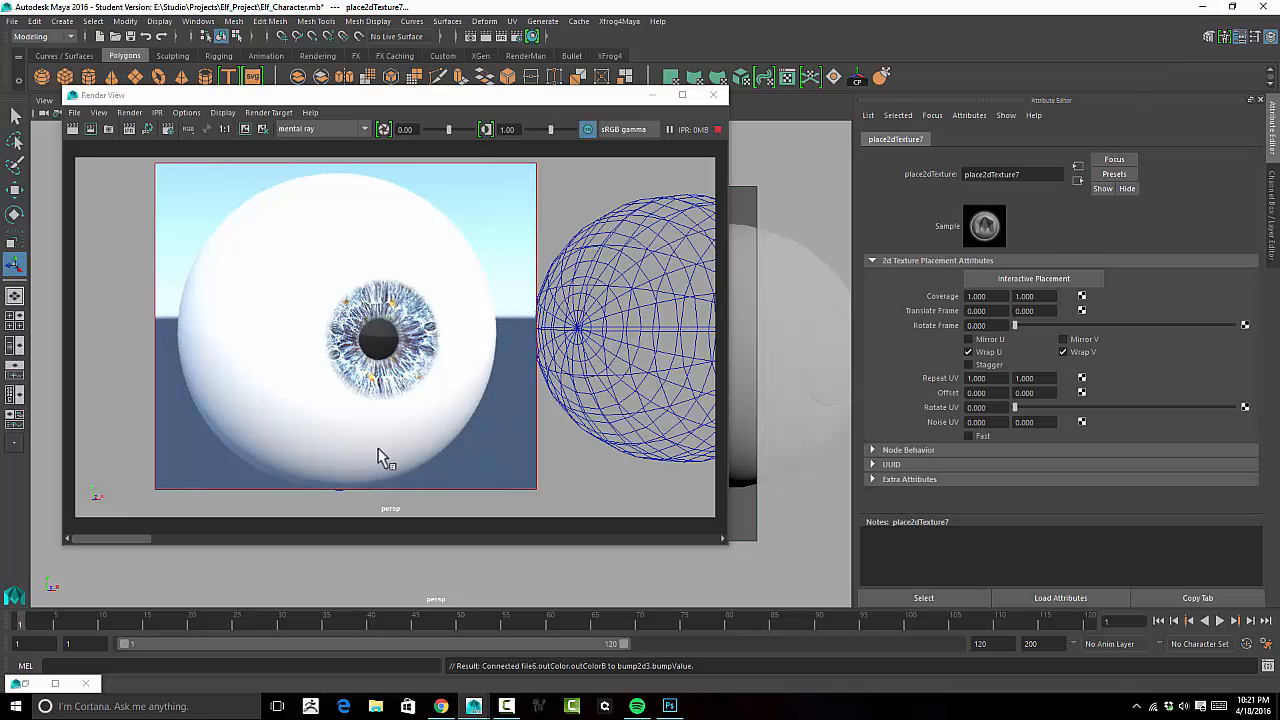
Select the iris torus and trace its blinn4 bump connection through the file texture's input and output nodes.
left_click_drag(426, 98, 457, 84)
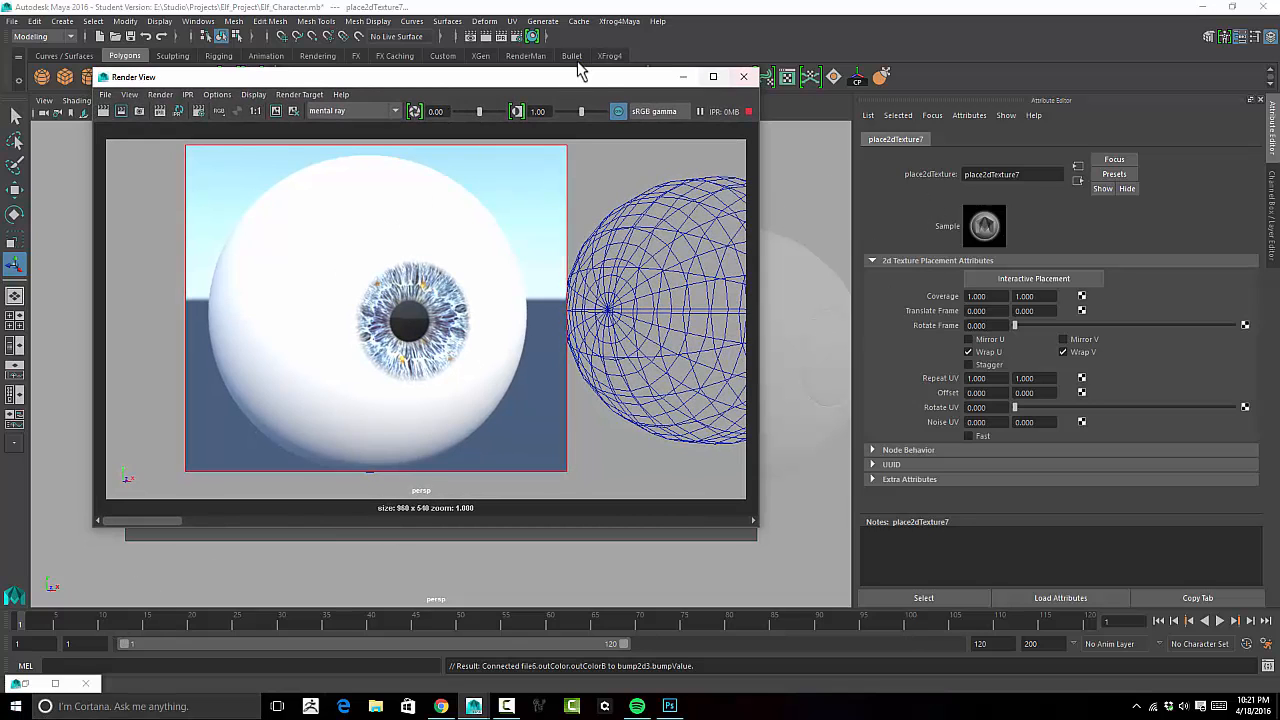
left_click_drag(545, 80, 462, 393)
left_click(430, 308)
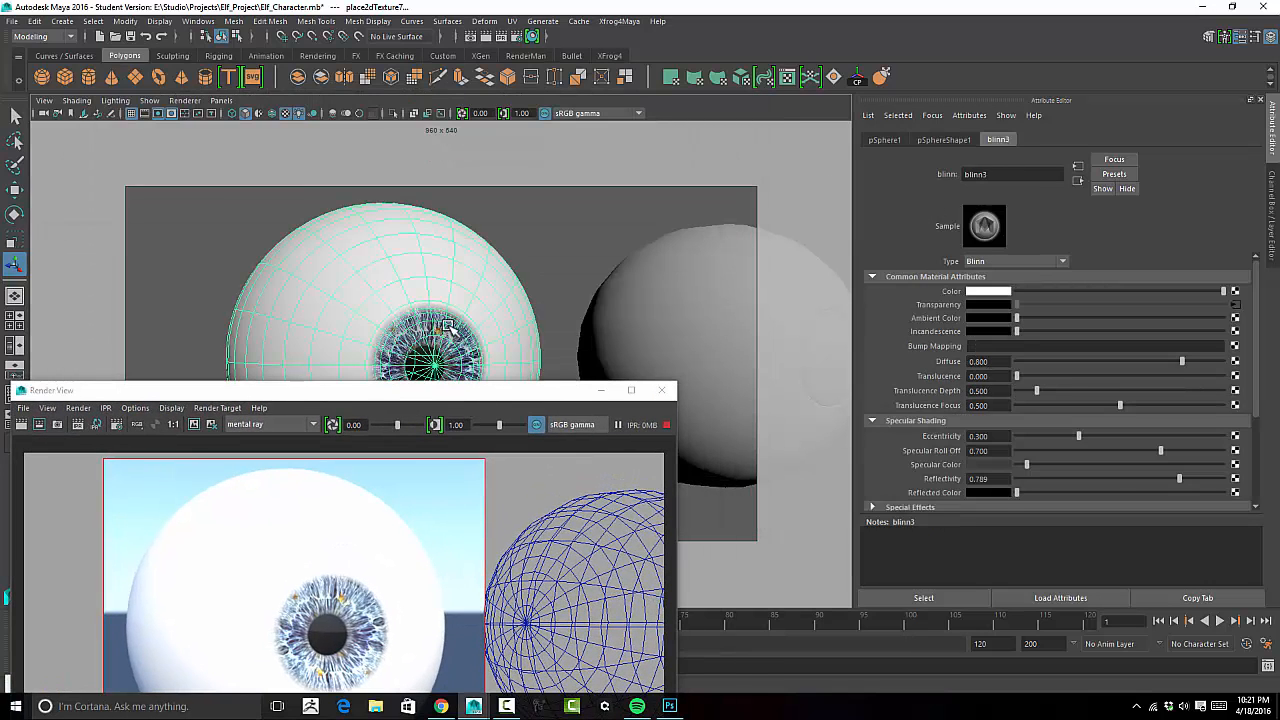
left_click(455, 338)
left_click_drag(449, 391, 474, 86)
left_click(1236, 347)
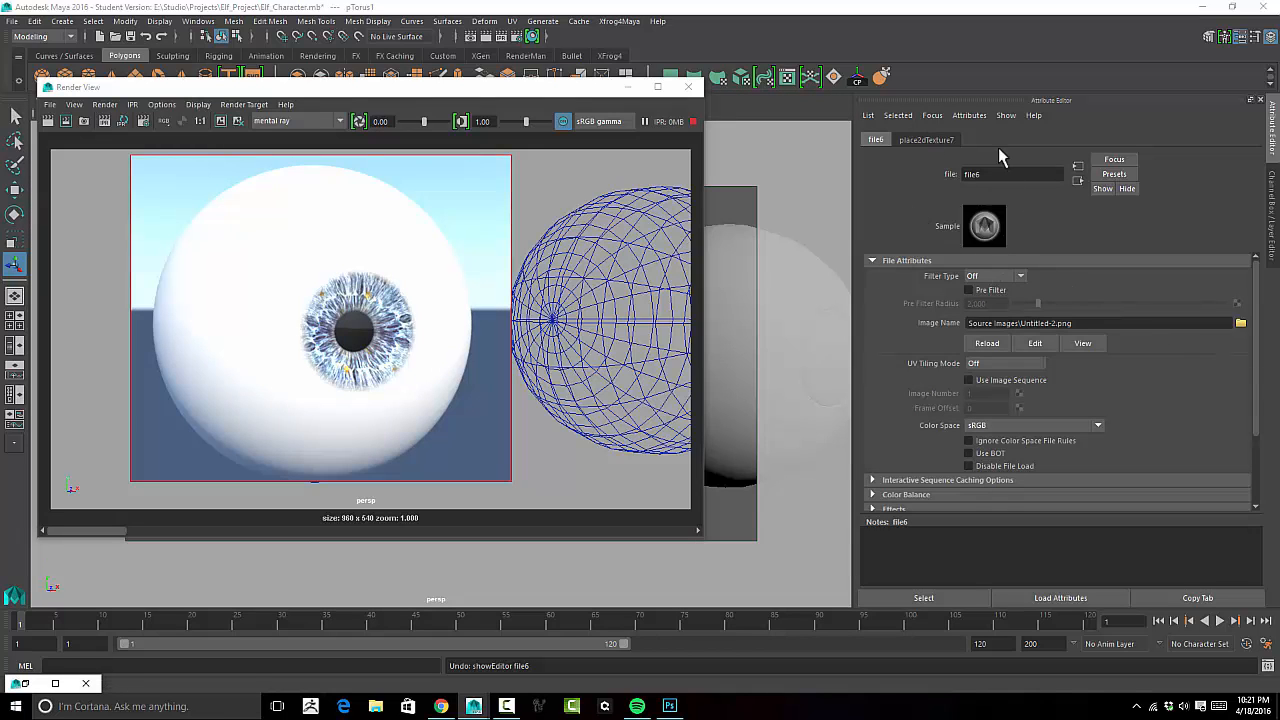
left_click(1077, 180)
left_click(1078, 167)
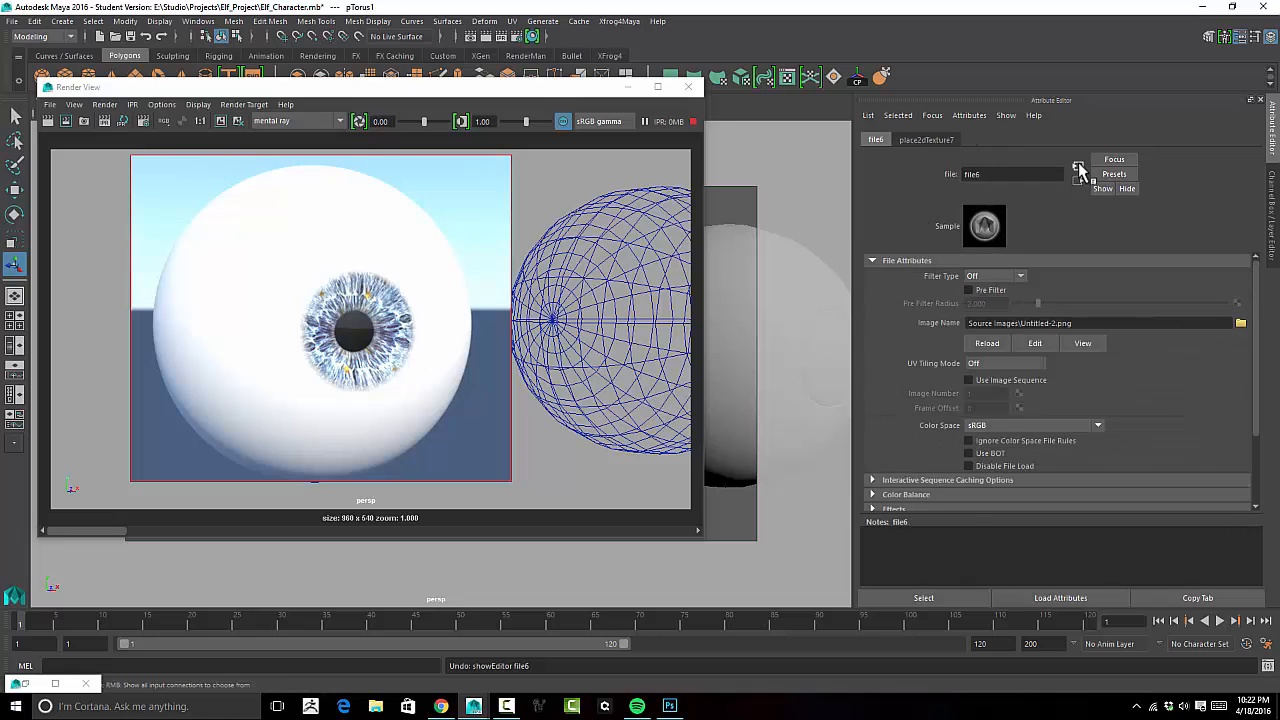
left_click(1078, 167)
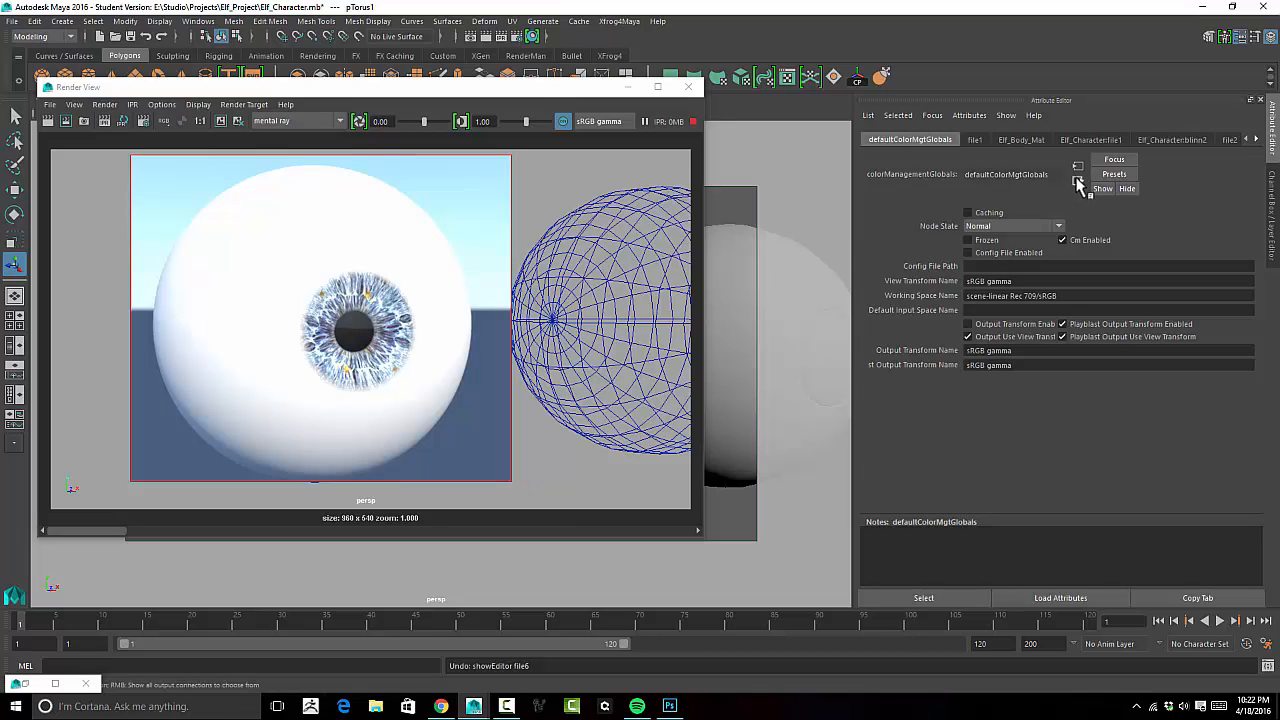
Restore the Hypershade, select the bump2d3 node and follow its Bump Value connection to the source file texture.
left_click(29, 689)
left_click_drag(480, 493, 452, 477)
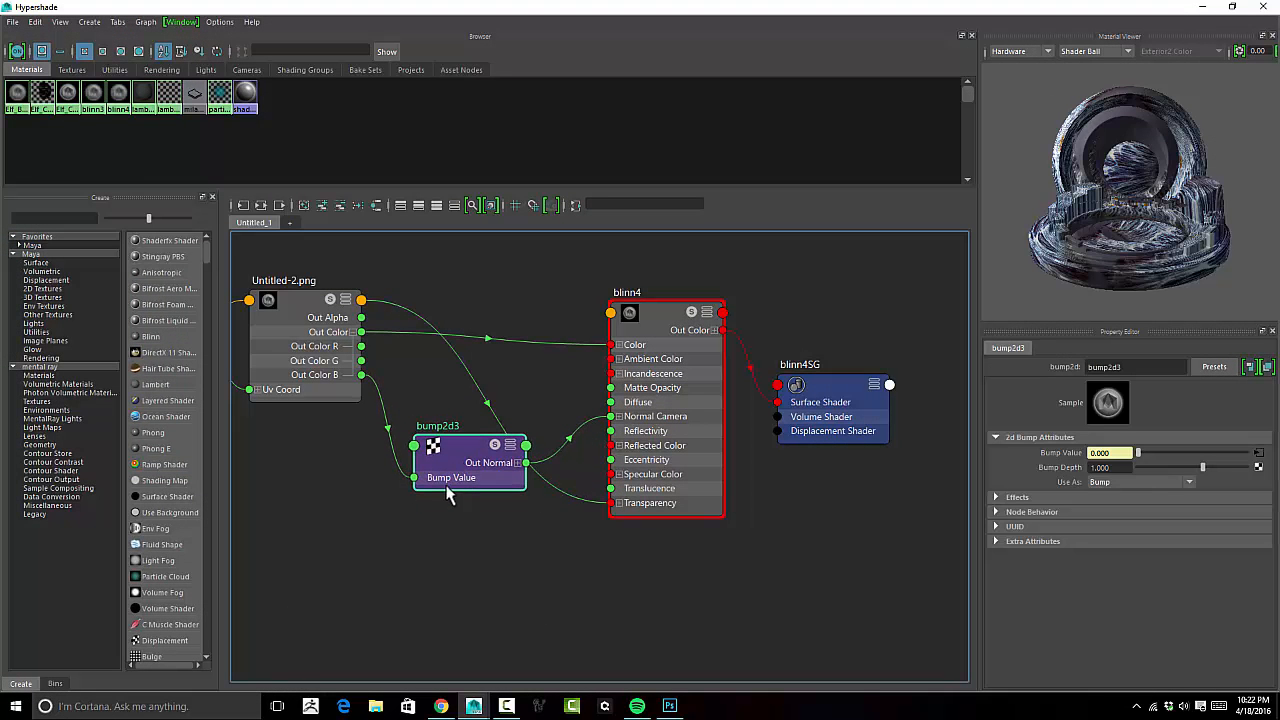
left_click(1259, 454)
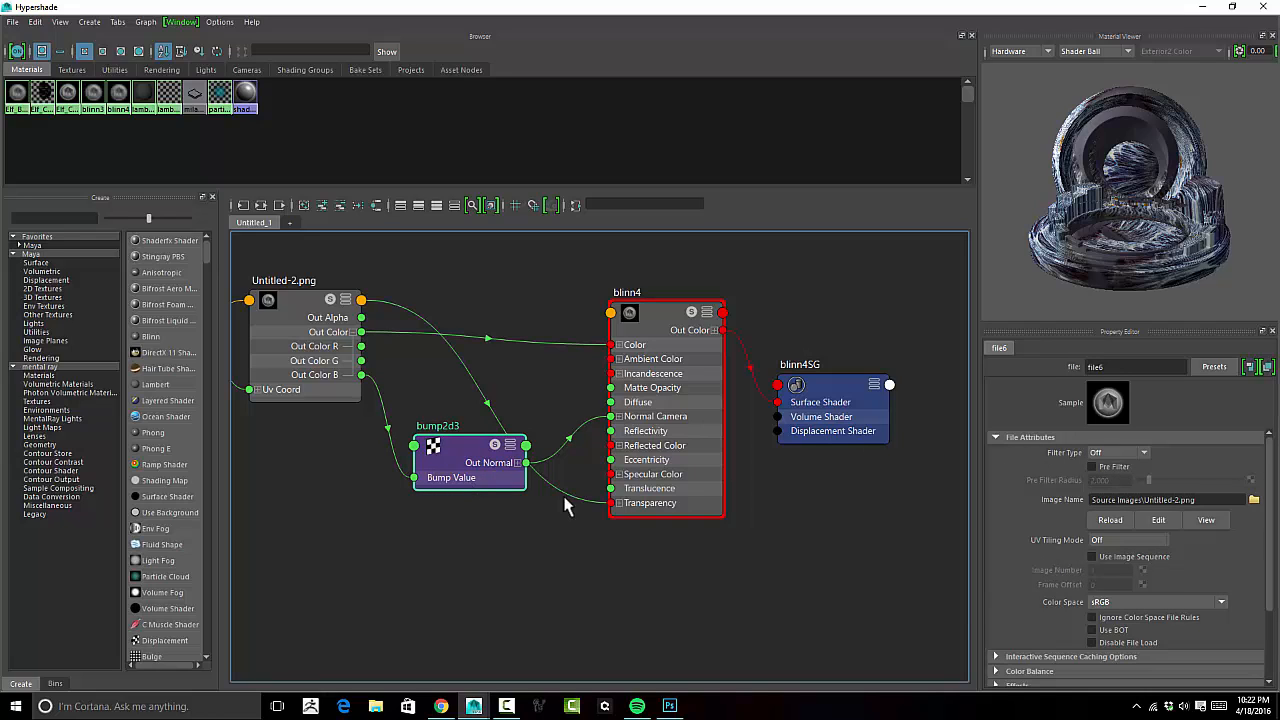
Check the Untitled-2.png file node and the bump2d3 node, and place the Hypershade window beside the rendered eyeball.
left_click(317, 347)
left_click(499, 479)
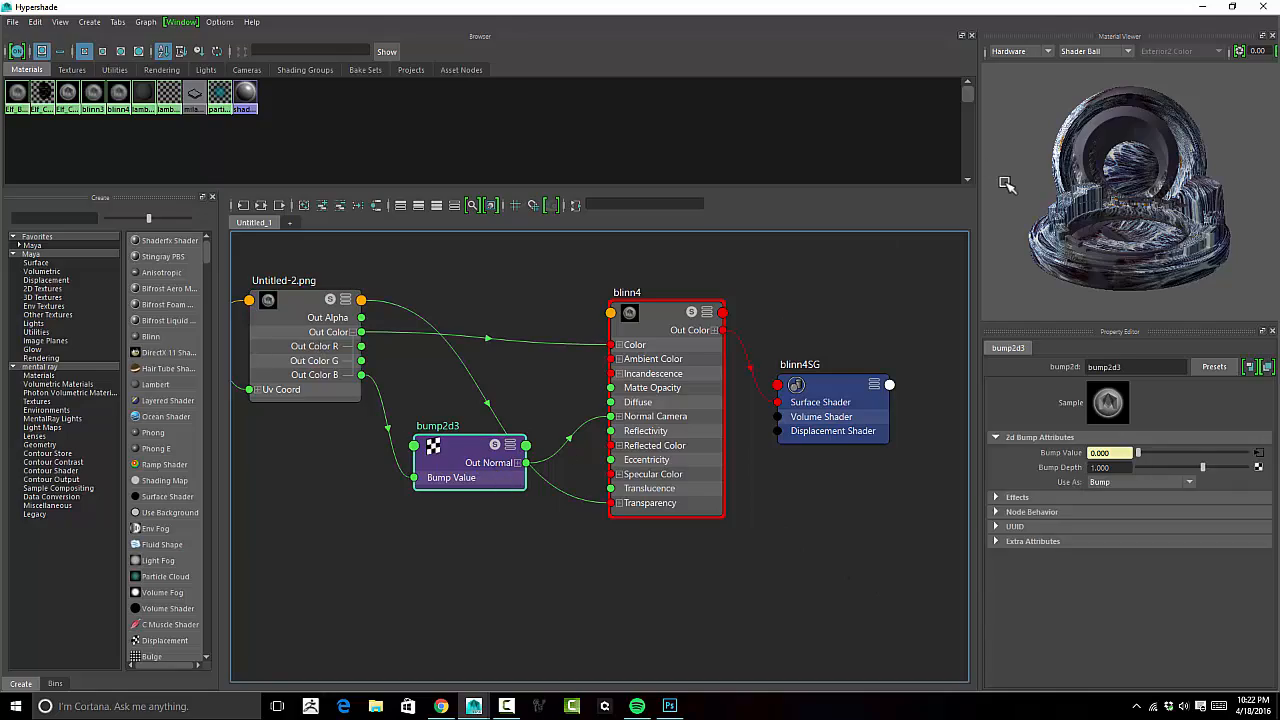
left_click_drag(940, 27, 981, 26)
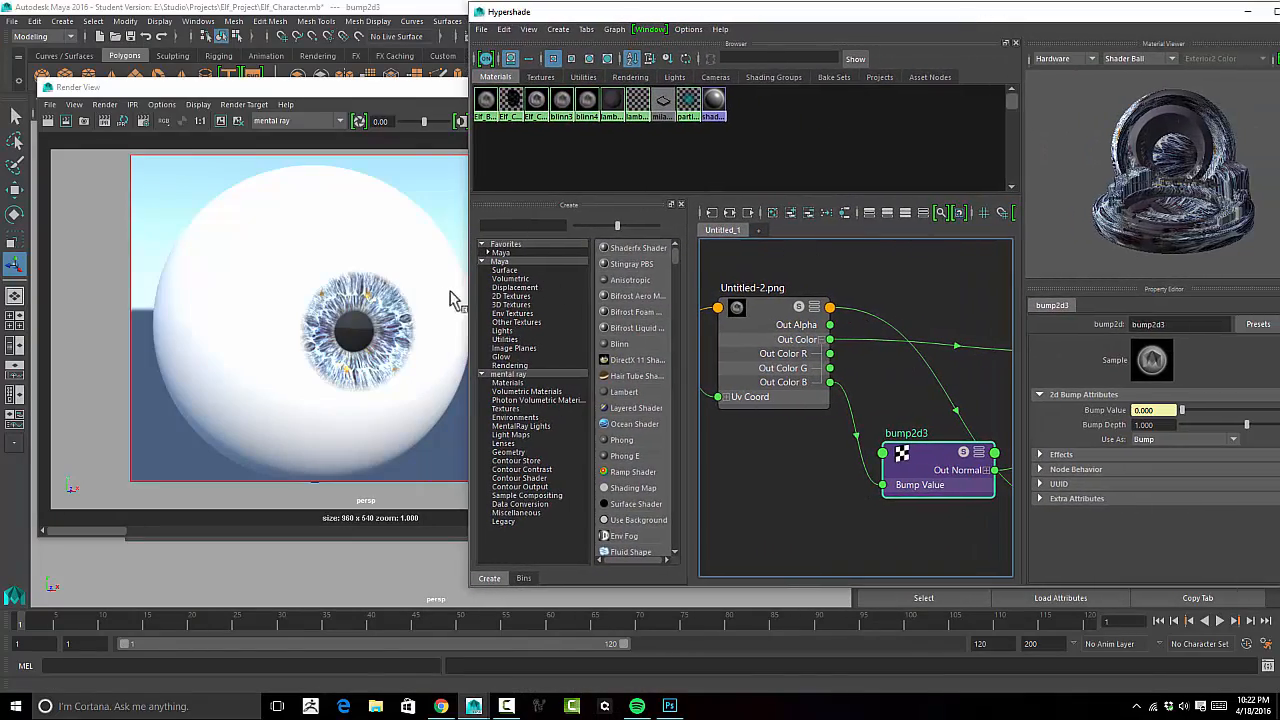
left_click_drag(464, 290, 738, 290)
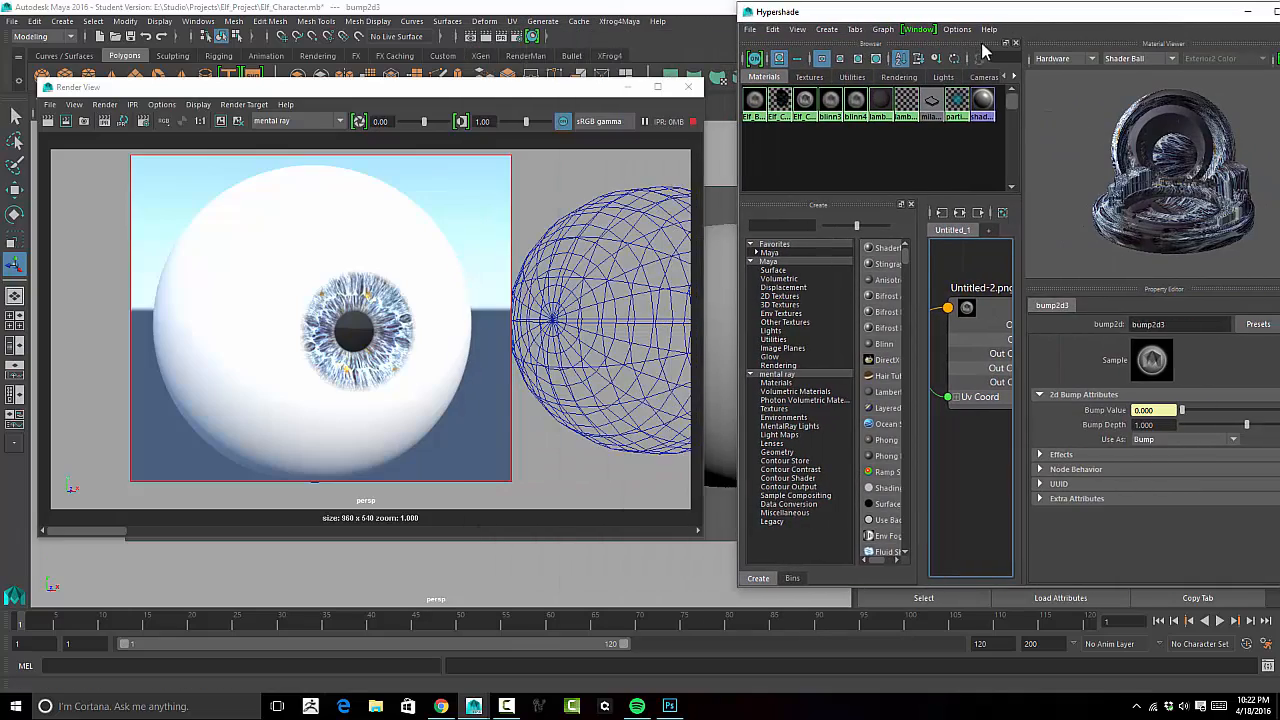
left_click_drag(920, 14, 729, 33)
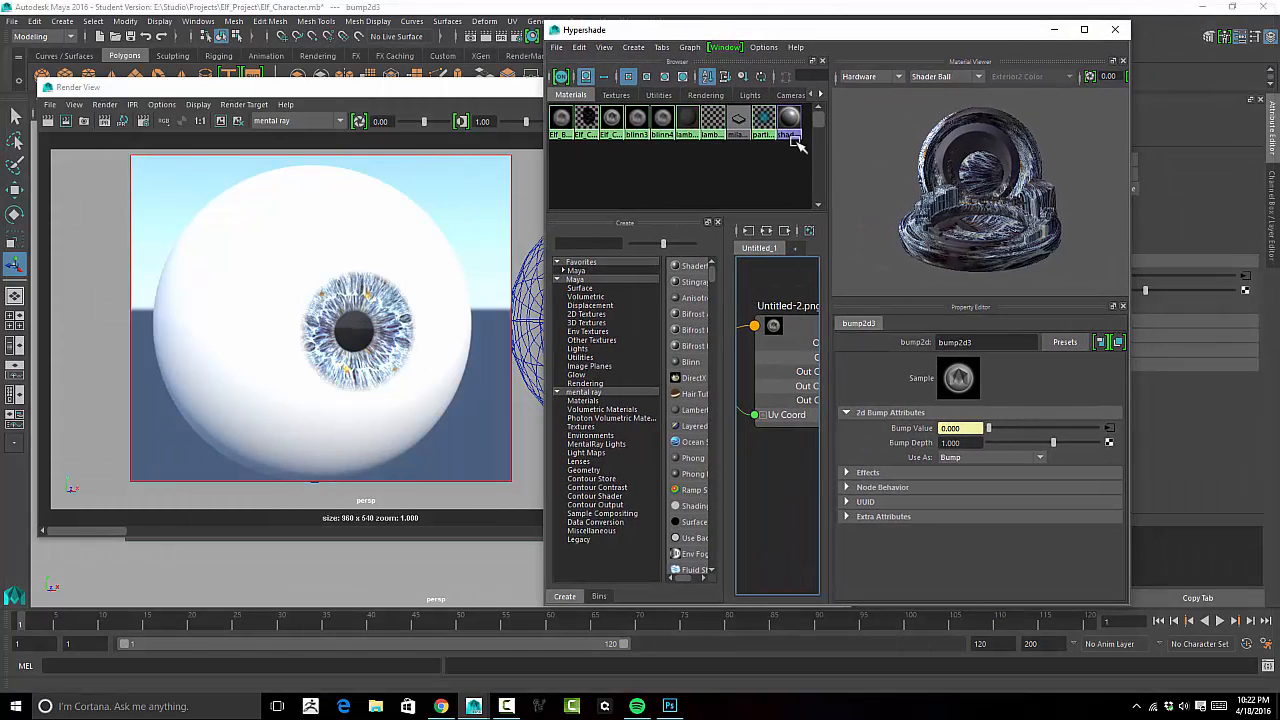
Try a Bump Depth of 0 on bump2d3 and set it back to 1 to compare the iris render.
double_click(960, 443)
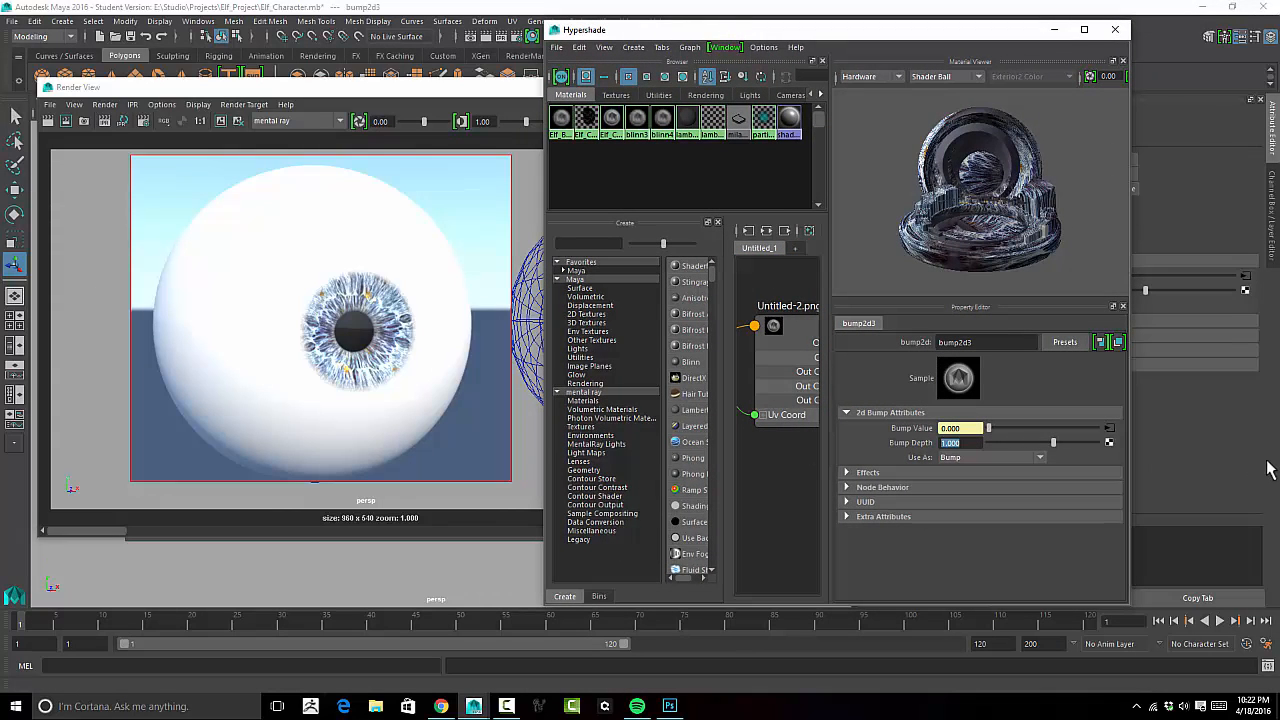
type("0")
key("Return")
key("Return")
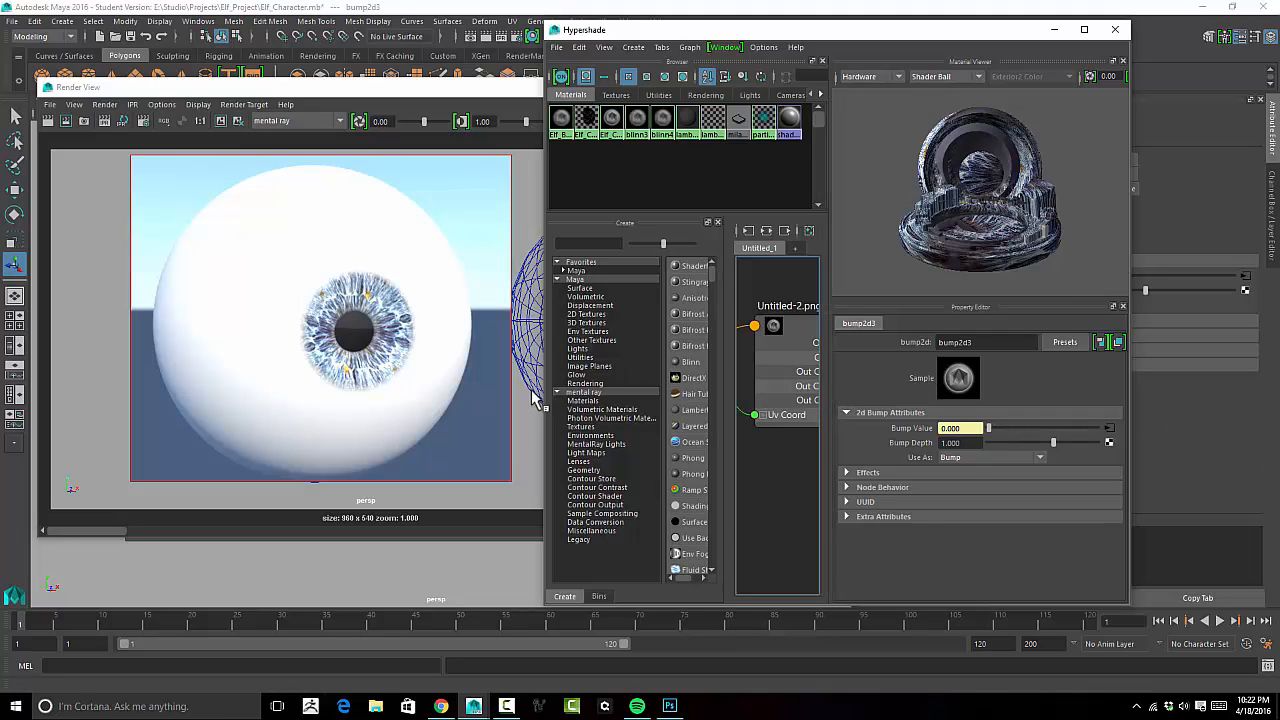
Widen the Hypershade window on both sides to give the node graph more room.
left_click_drag(547, 391, 485, 393)
left_click_drag(1133, 345, 1270, 345)
key("space")
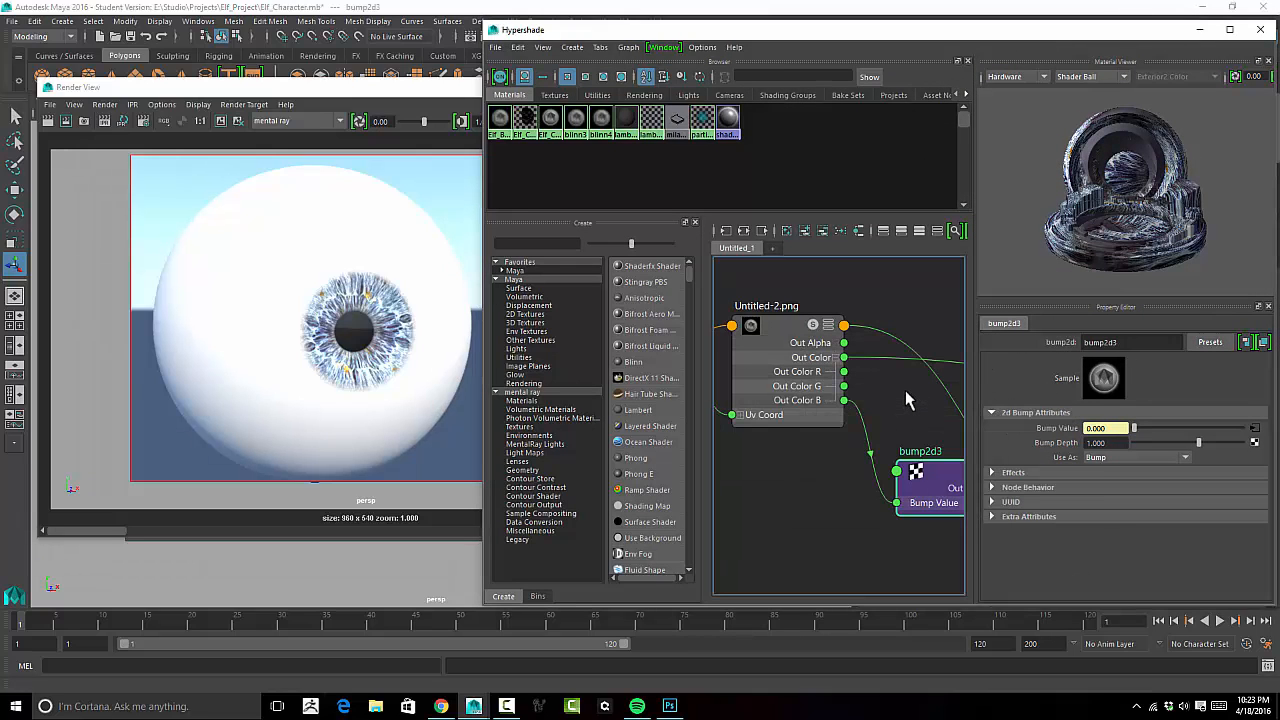
Set the blinn4 material's Specular Color to a dark grey and its Eccentricity to 0.168.
middle_click_drag(870, 397, 715, 396, "alt")
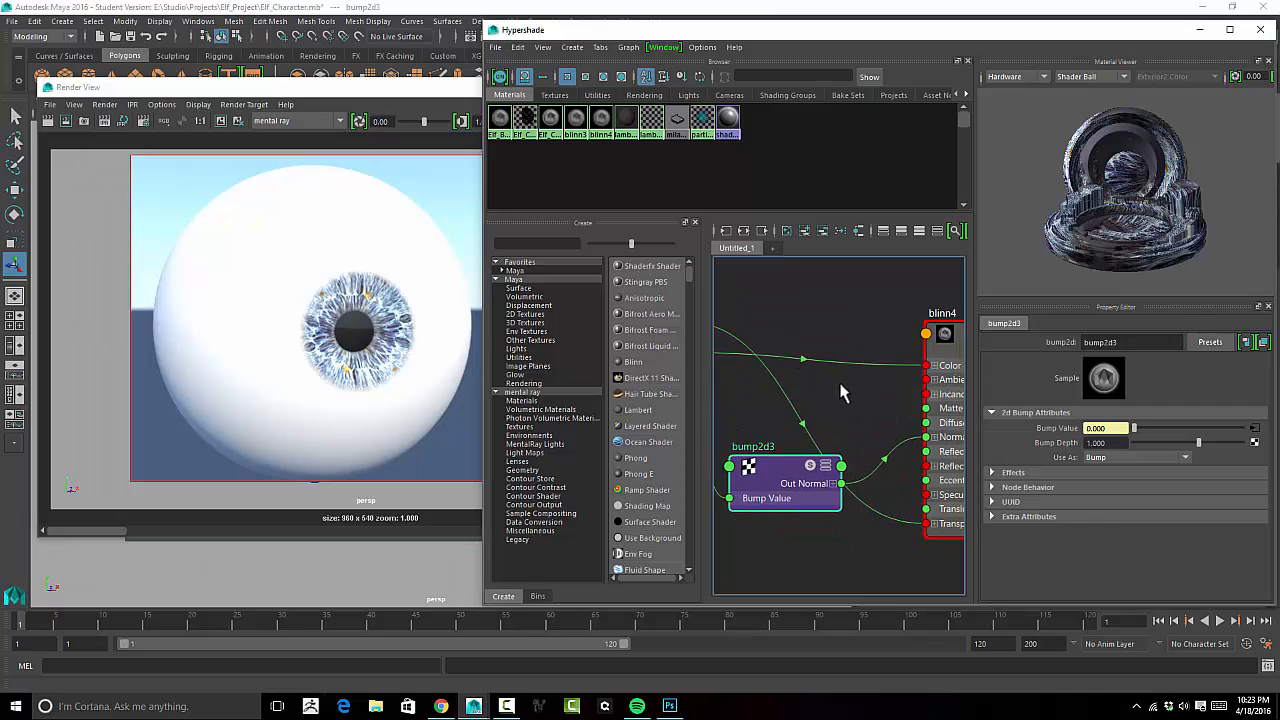
middle_click_drag(832, 391, 715, 395, "alt")
left_click(872, 382)
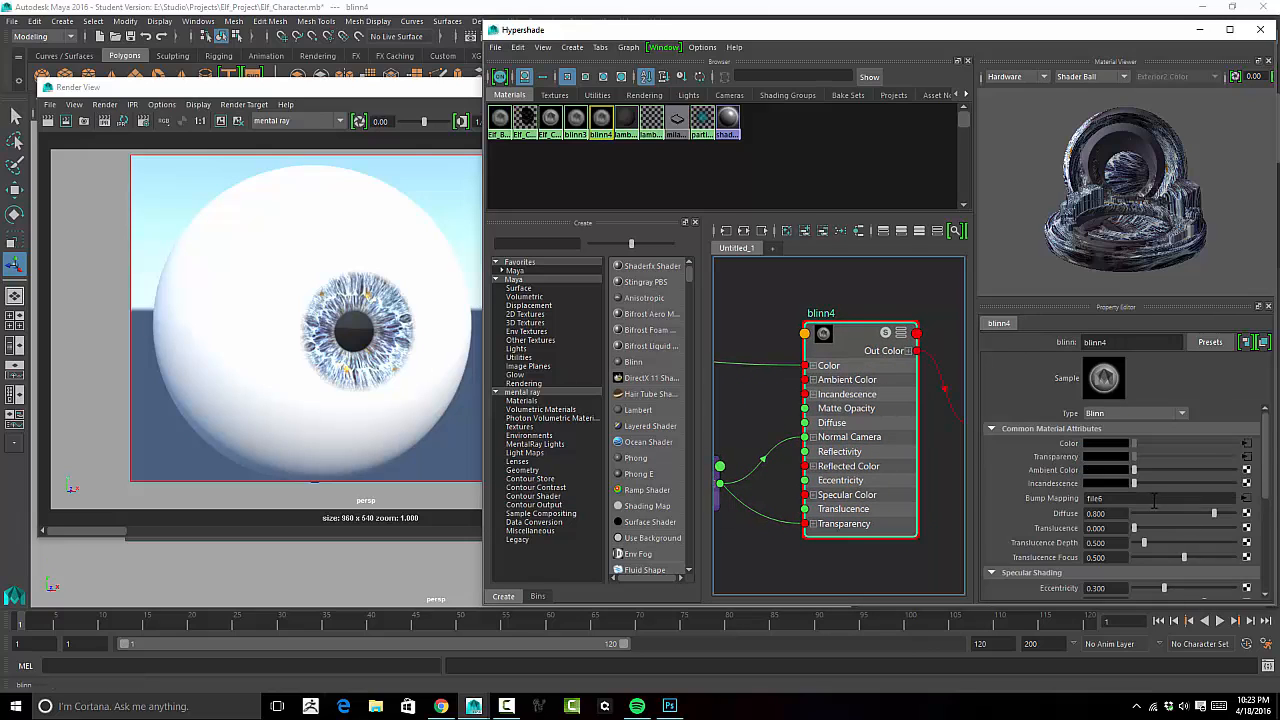
scroll(1150, 503, "down", 3)
left_click_drag(1139, 456, 1151, 462)
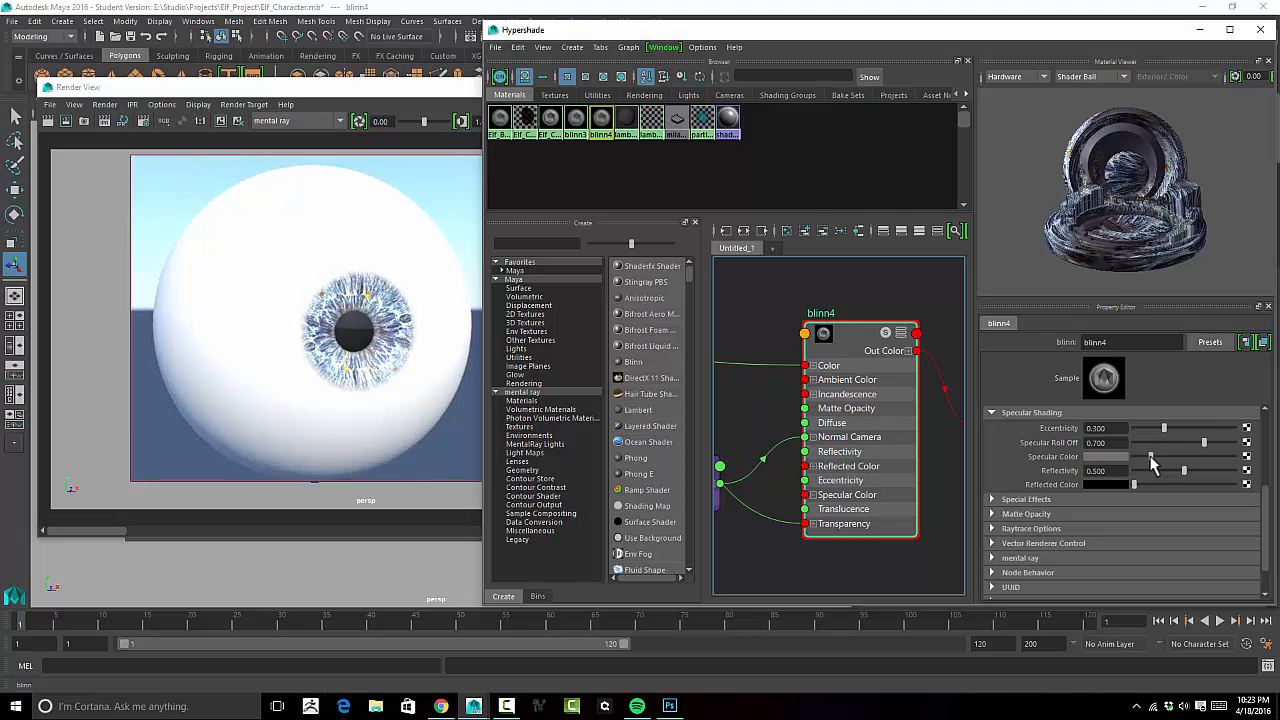
left_click_drag(1150, 462, 1144, 462)
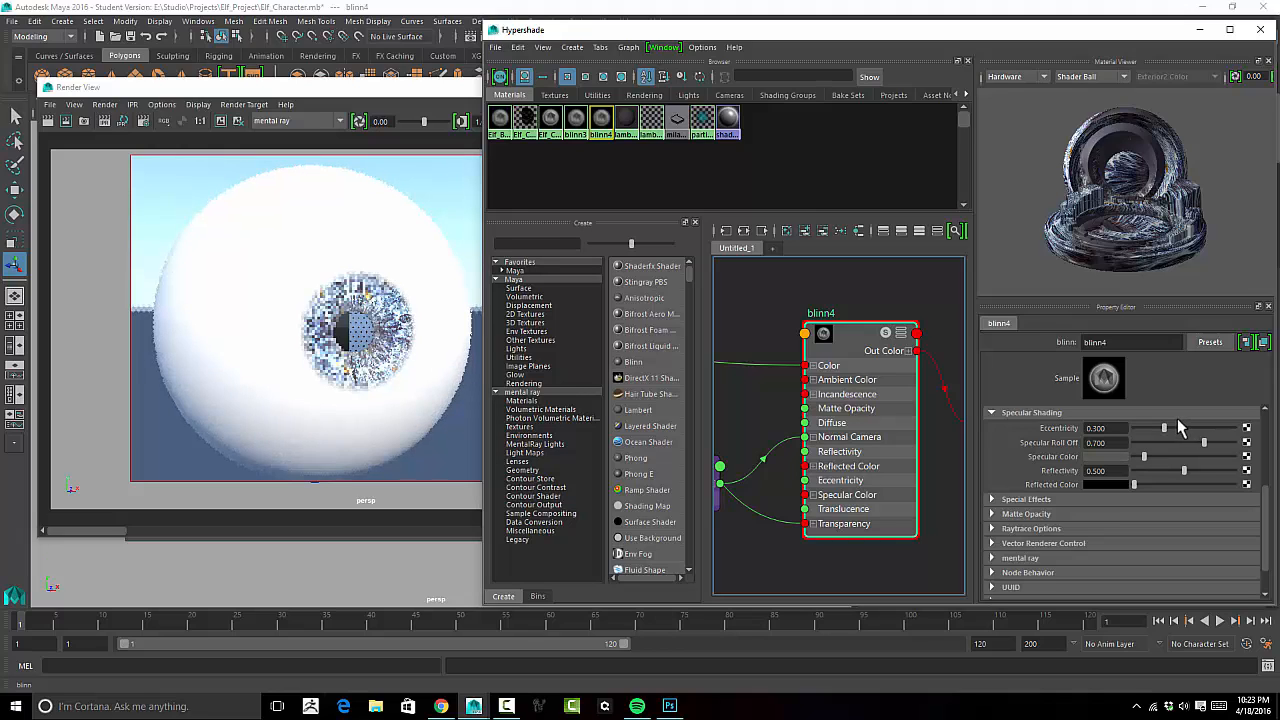
left_click_drag(1165, 430, 1153, 432)
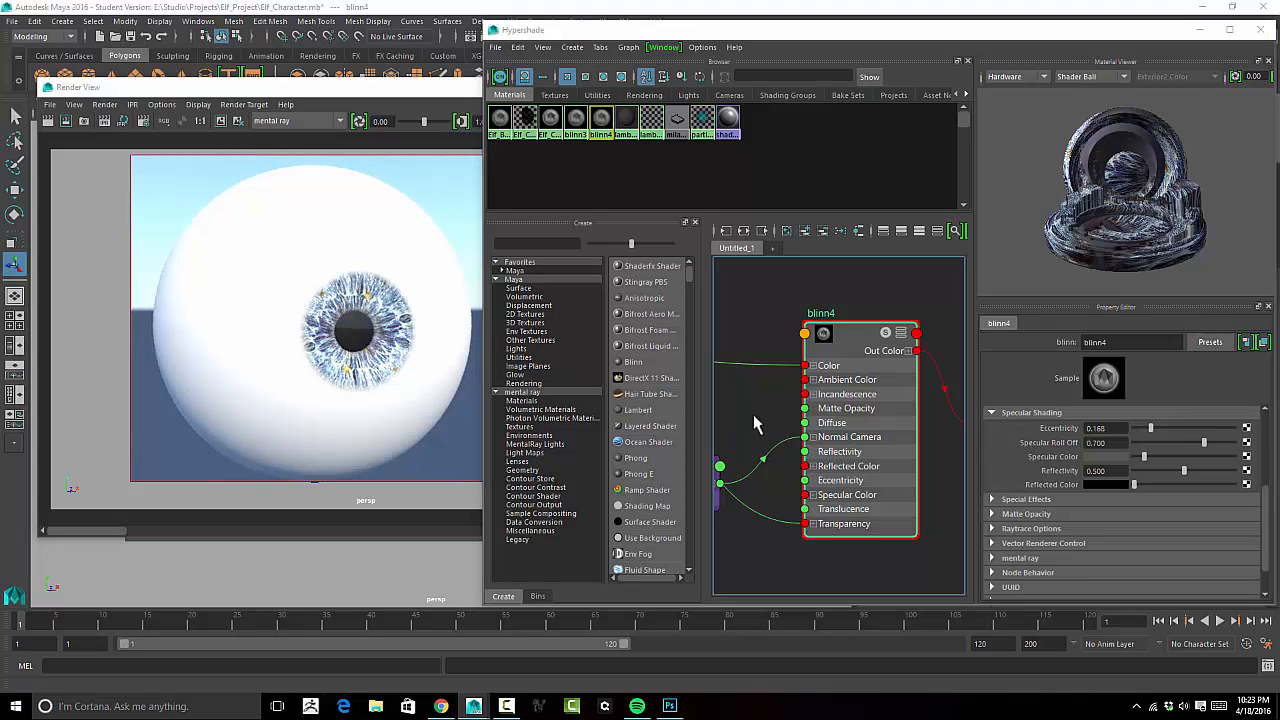
Connect the Out Color G of the Untitled-2.png file node to the Bump Value of bump2d3.
middle_click_drag(752, 405, 935, 339, "alt")
middle_click_drag(825, 387, 889, 432, "alt")
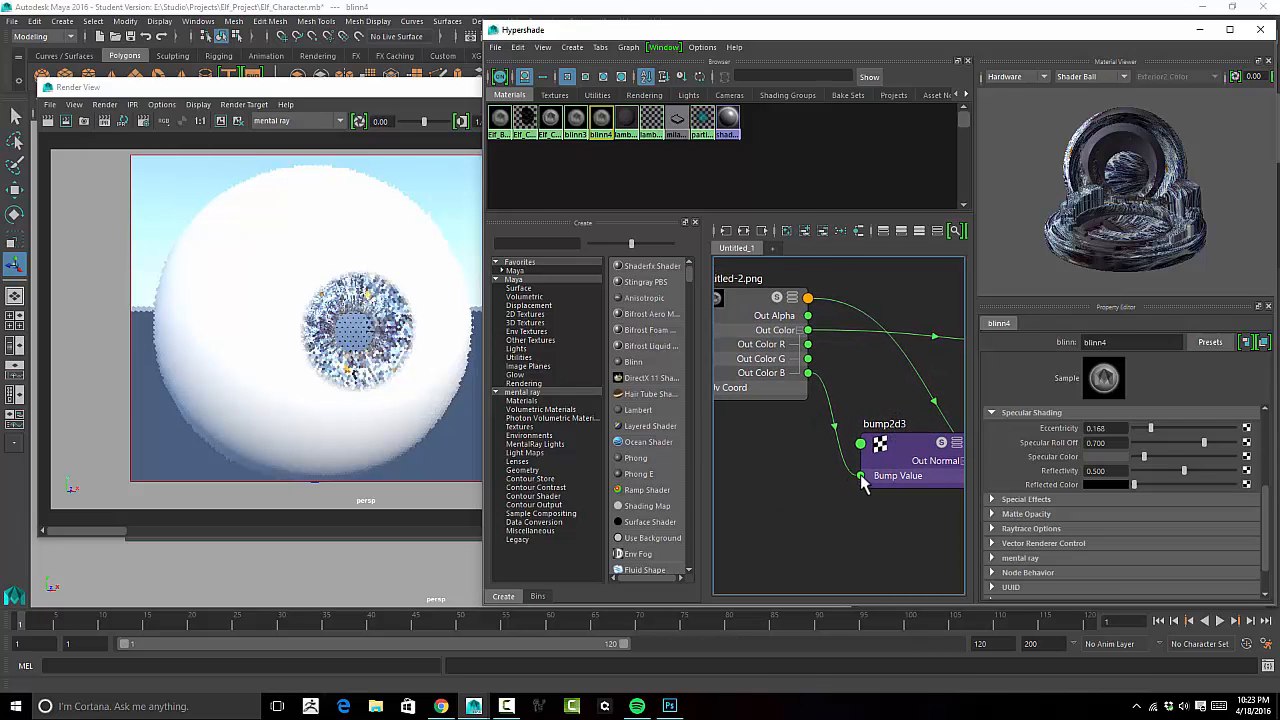
left_click_drag(810, 358, 860, 475)
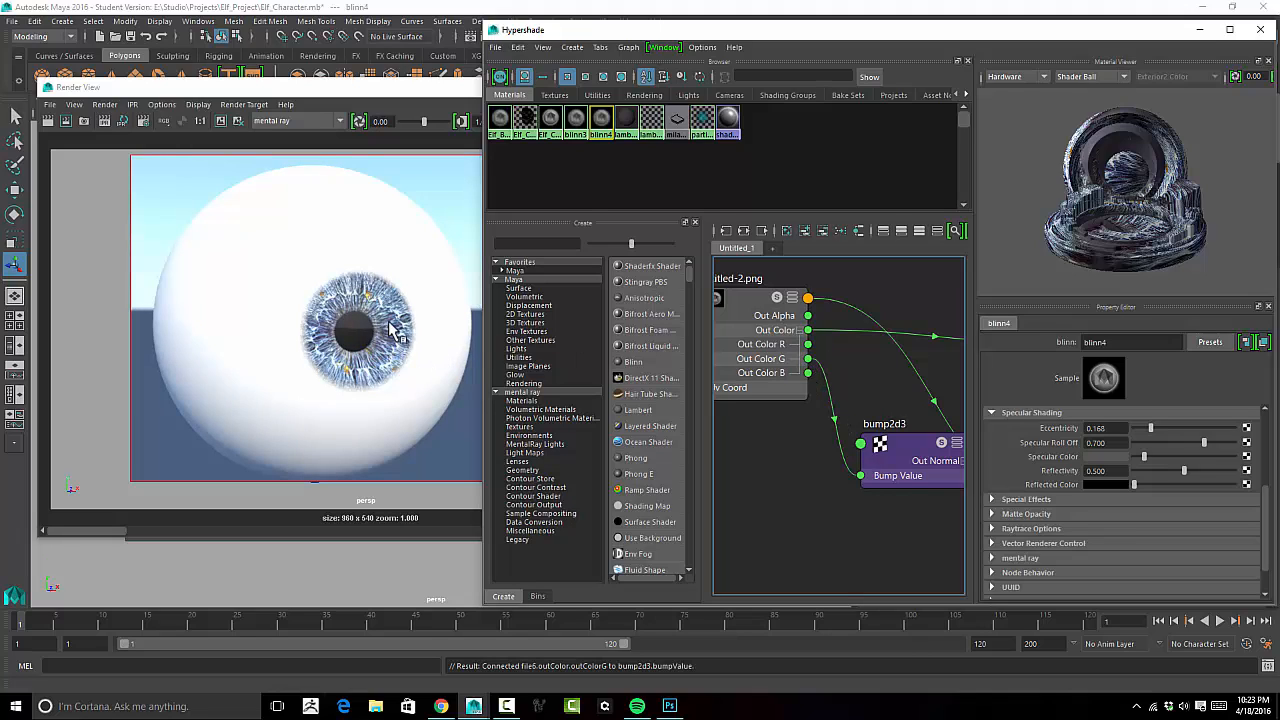
Compare the iris render with bump2d3's Bump Depth at 0 and back at 1.
left_click(908, 477)
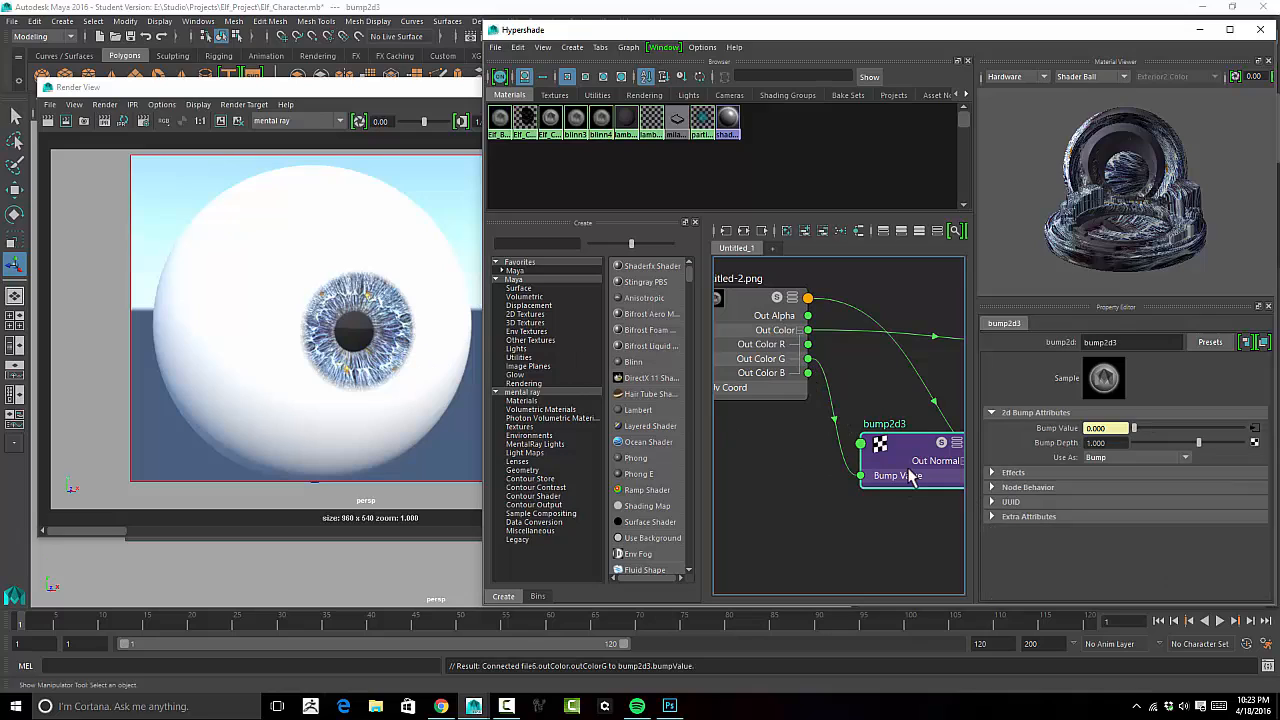
left_click(1096, 446)
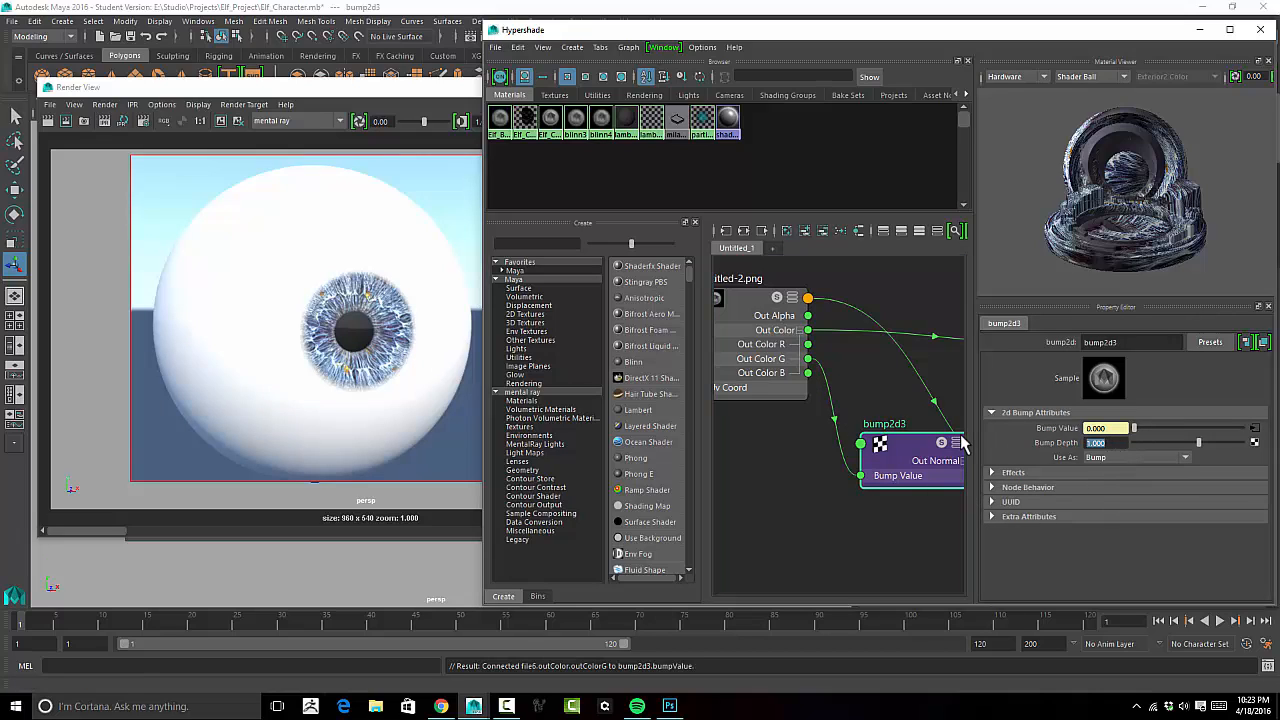
type("0")
key("Return")
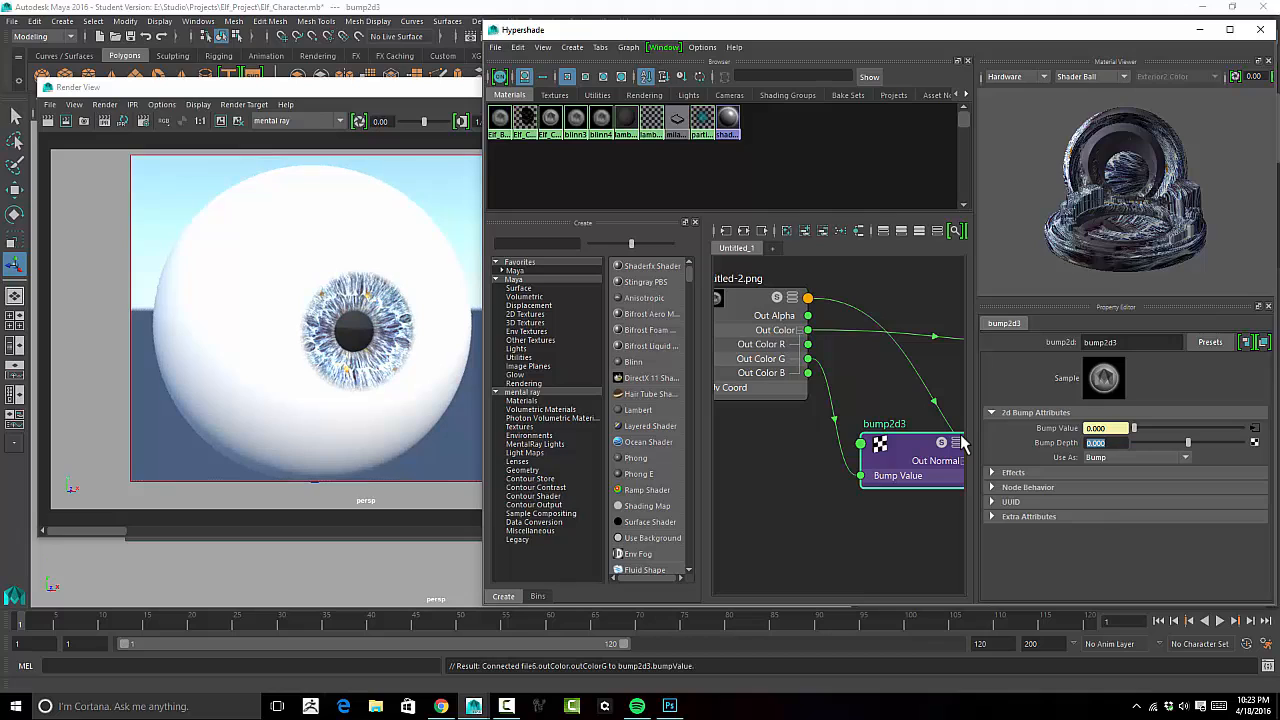
type("1")
key("Return")
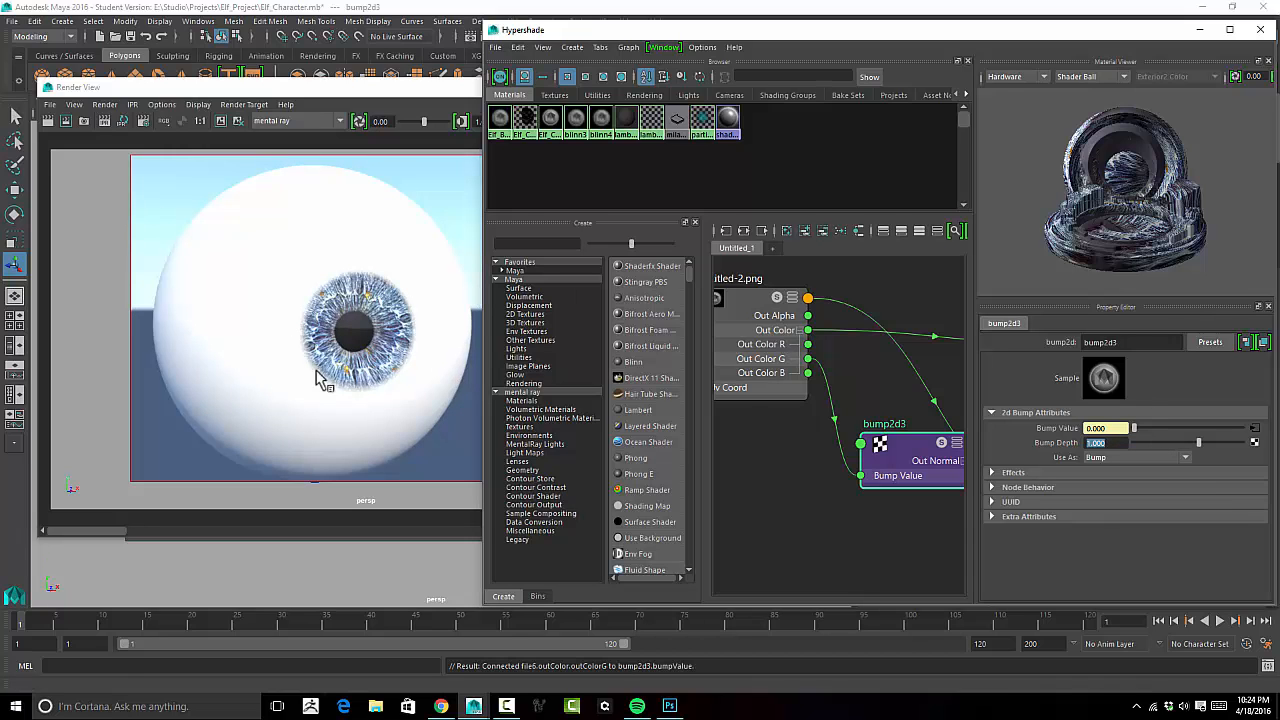
Clear the Hypershade off the screen, compare the render with the viewport eyeball and close the Render View.
left_click_drag(884, 34, 627, 28)
left_click(1006, 15)
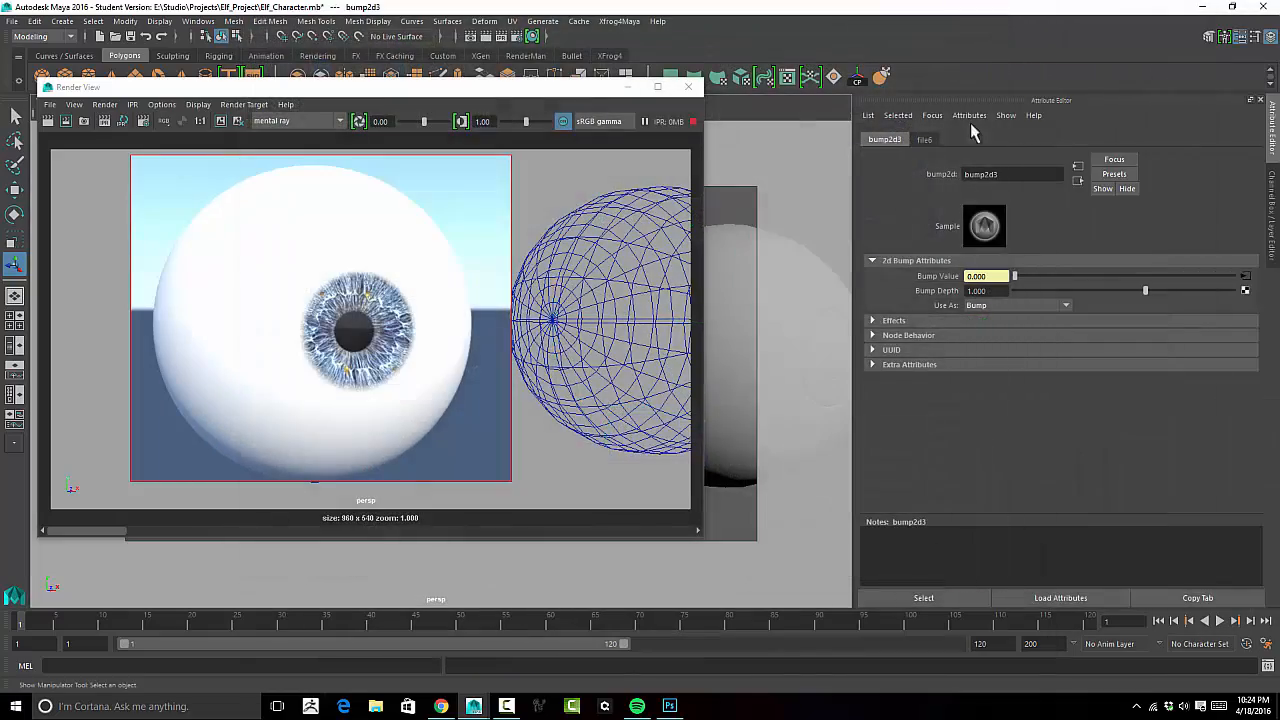
left_click_drag(560, 101, 580, 52)
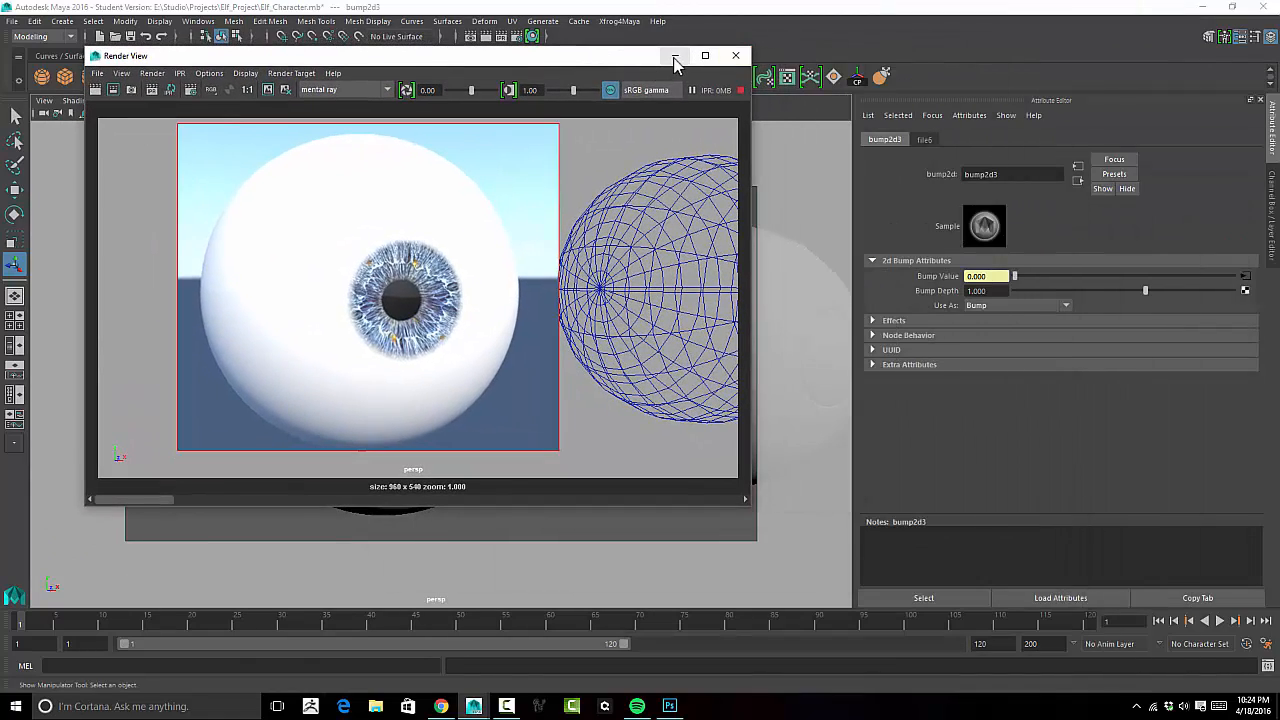
left_click_drag(617, 62, 1279, 135)
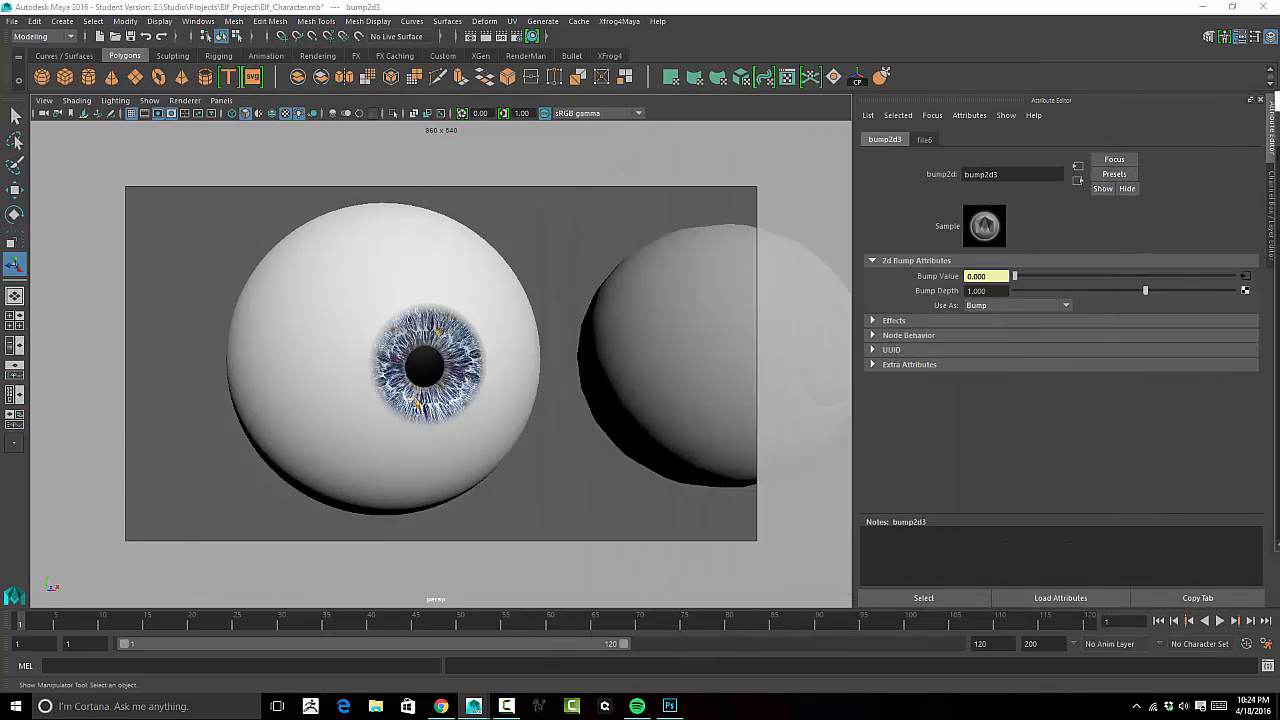
left_click_drag(1279, 80, 705, 64)
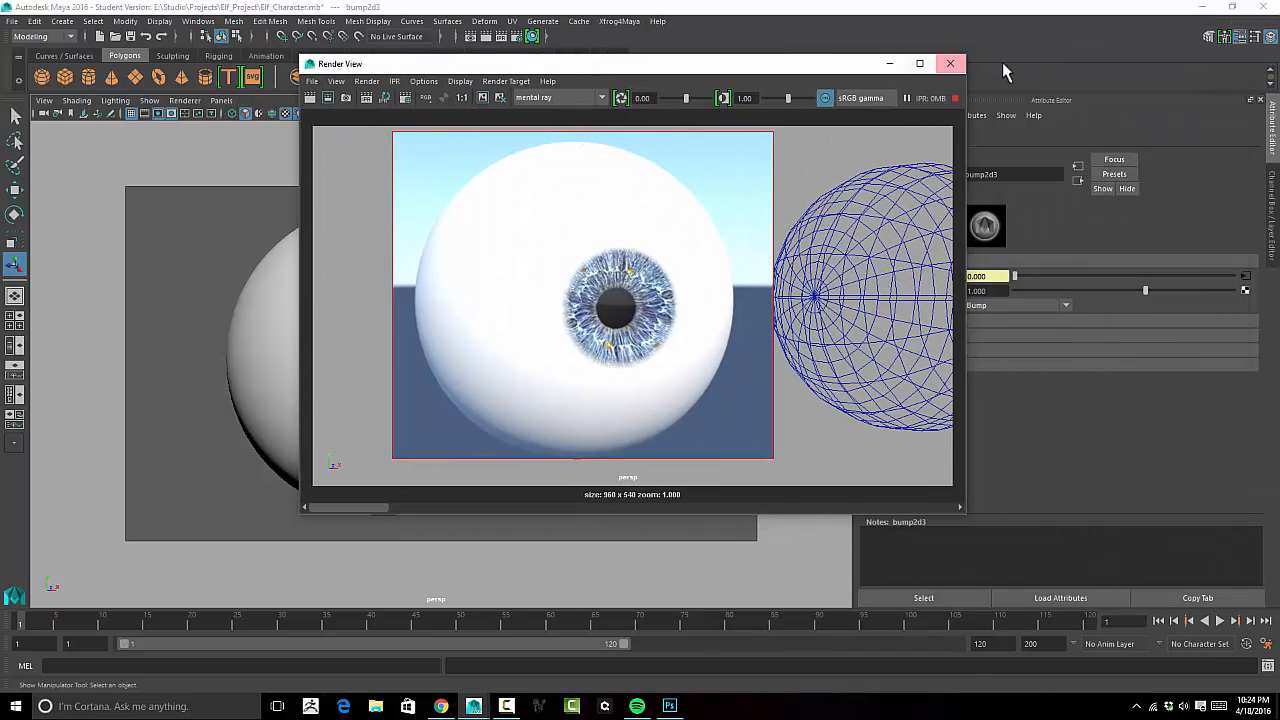
left_click(952, 58)
Select the sunDirection directional light and move it up above the grid toward the eyeballs.
right_click_drag(598, 355, 160, 371, "alt")
left_click_drag(457, 351, 512, 410, "alt")
middle_click_drag(512, 410, 543, 289, "alt")
left_click_drag(430, 440, 549, 443)
middle_click_drag(611, 359, 630, 316, "alt")
key("f")
key("w")
left_click_drag(484, 376, 491, 205)
Scale up the sunDirection light and rotate it to shine down on the eyeballs from above.
key("r")
middle_click_drag(520, 259, 645, 420)
right_click_drag(723, 429, 560, 418, "alt")
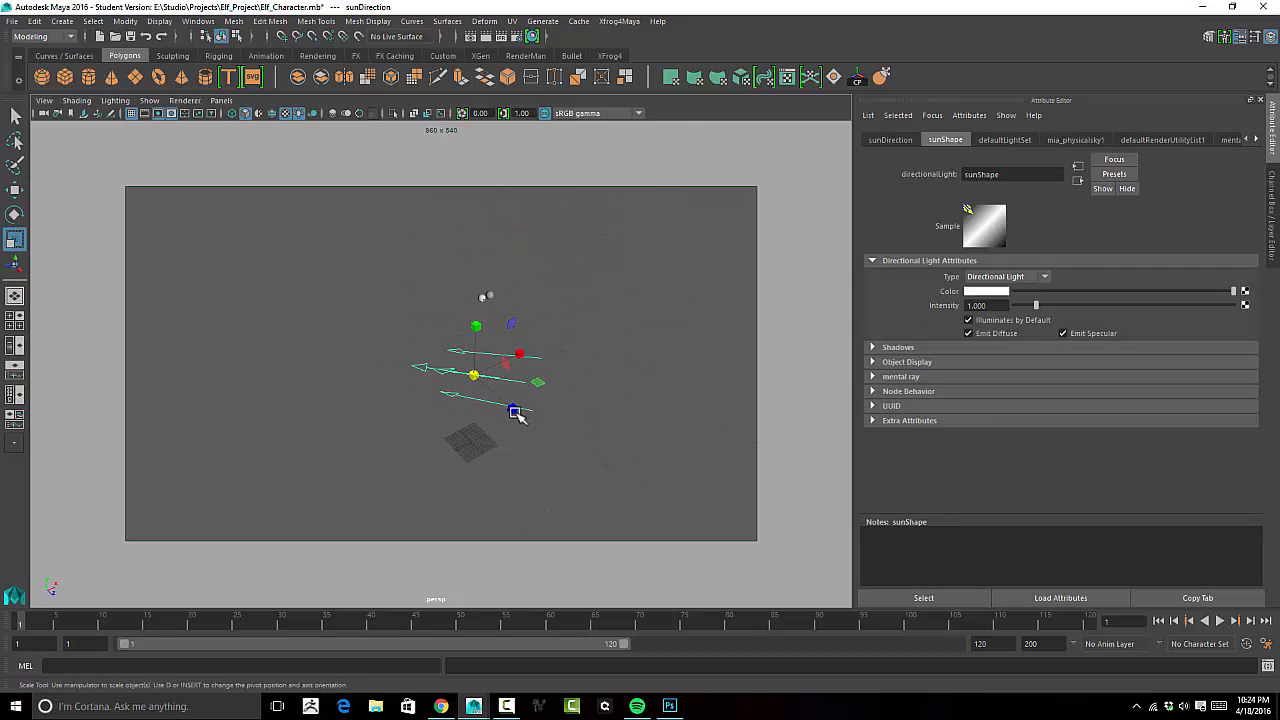
left_click_drag(476, 381, 600, 369, "alt")
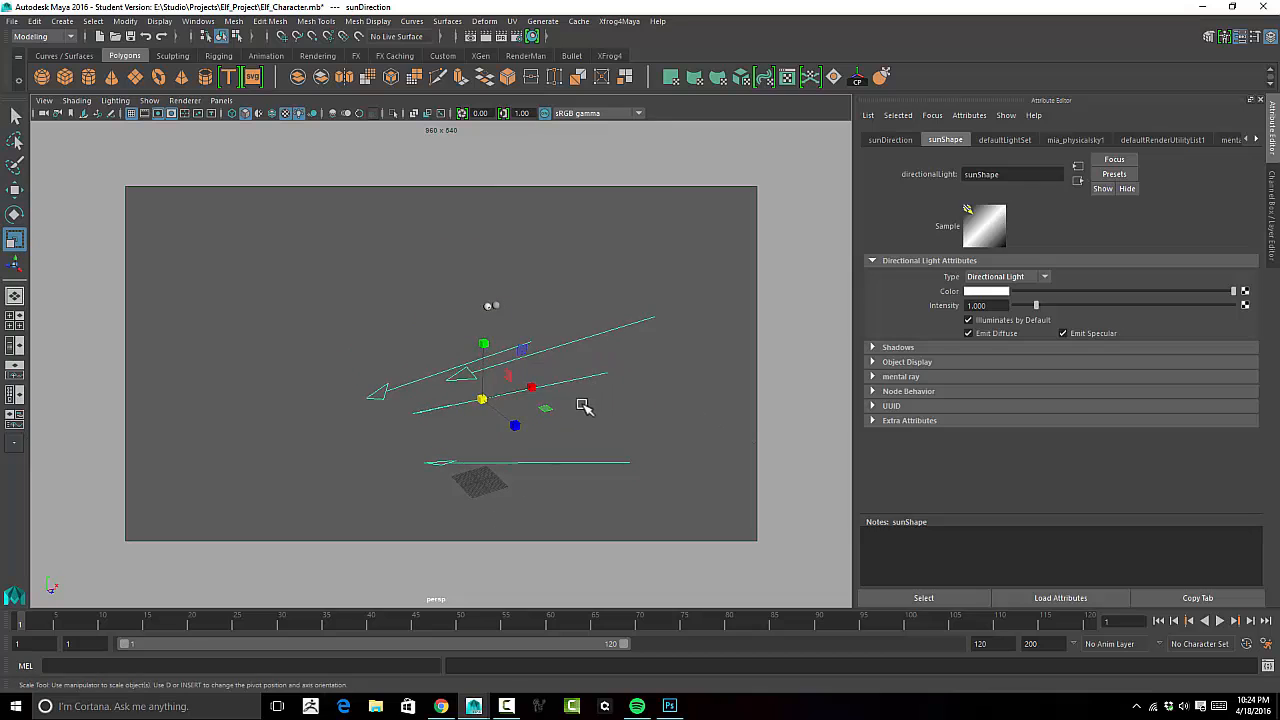
key("w")
key("e")
left_click_drag(509, 400, 697, 355)
Frame the eyeball with the textured iris up close and select its outer sphere, pSphere1.
left_click_drag(560, 391, 733, 360, "alt")
scroll(733, 360, "up", 2)
scroll(720, 356, "up", 5)
middle_click_drag(400, 300, 363, 520, "alt")
scroll(470, 414, "up", 3)
right_click_drag(518, 403, 741, 374, "alt")
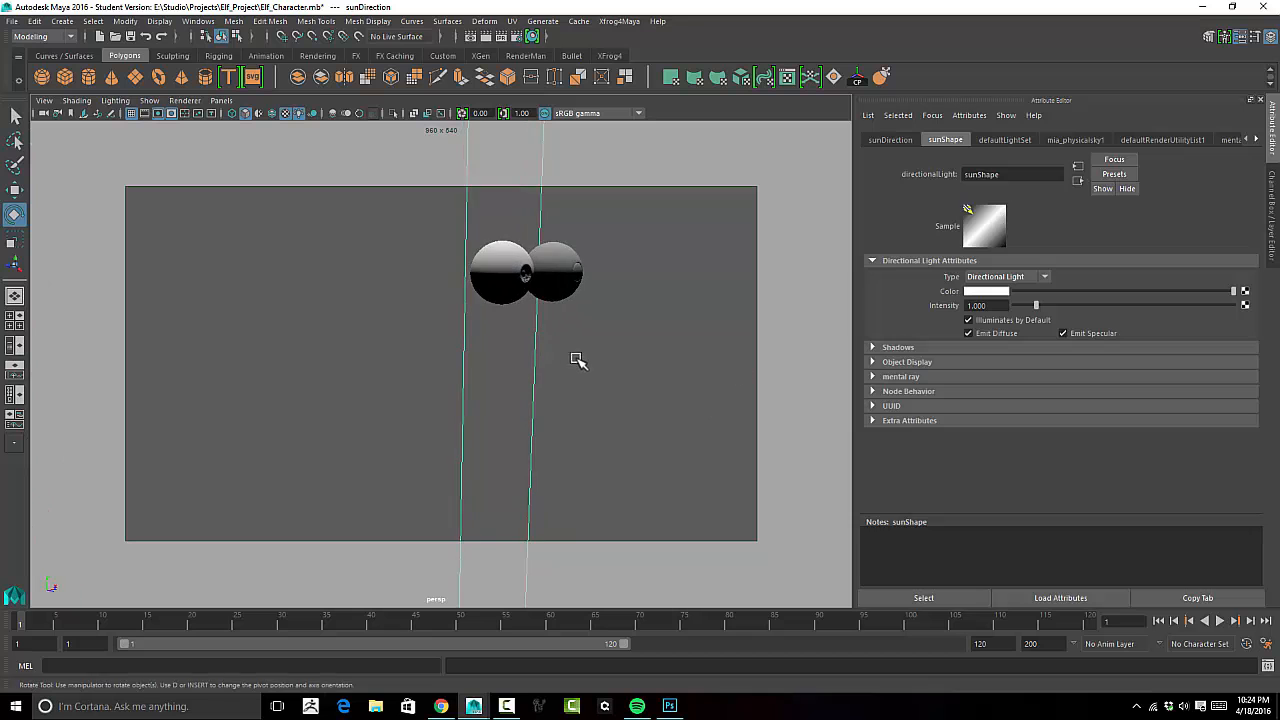
middle_click_drag(574, 360, 520, 406, "alt")
right_click_drag(354, 440, 880, 358, "alt")
right_click_drag(448, 360, 557, 360, "alt")
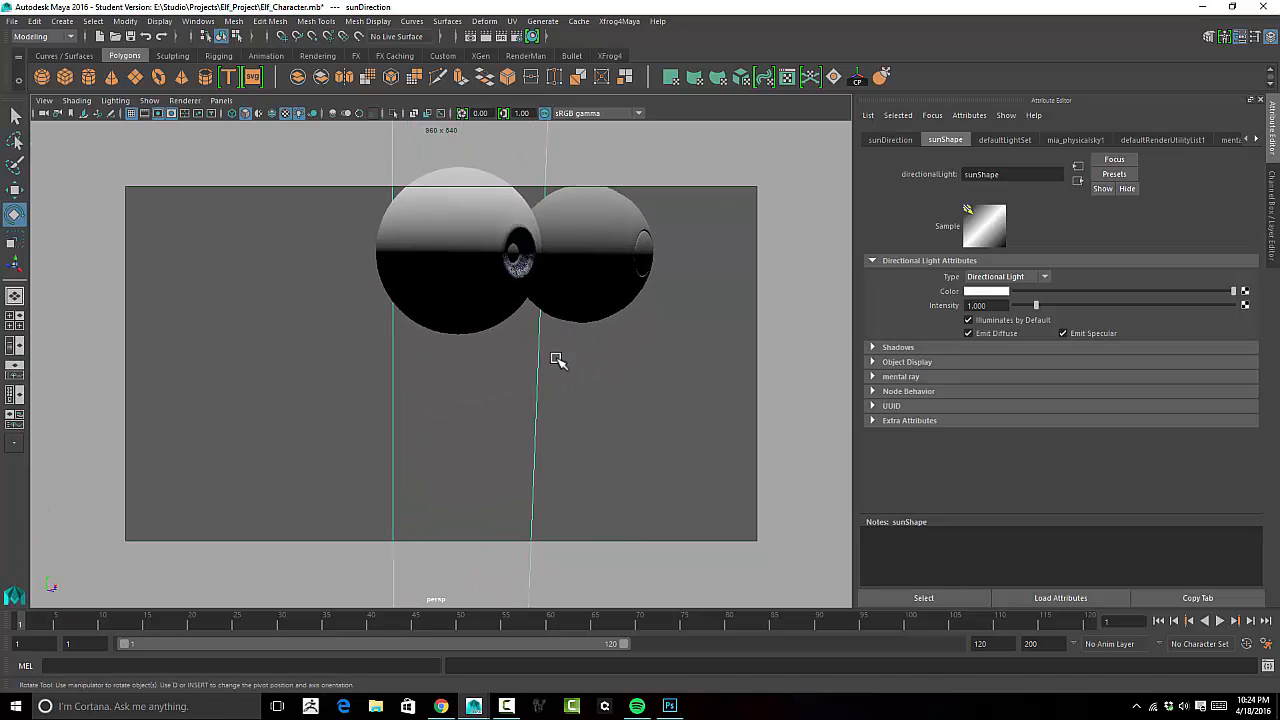
middle_click_drag(446, 328, 529, 340, "alt")
left_click(538, 296)
left_click_drag(538, 296, 466, 306, "alt")
right_click_drag(503, 317, 578, 313, "alt")
left_click_drag(571, 317, 624, 284, "alt")
left_click(617, 240)
left_click(537, 284)
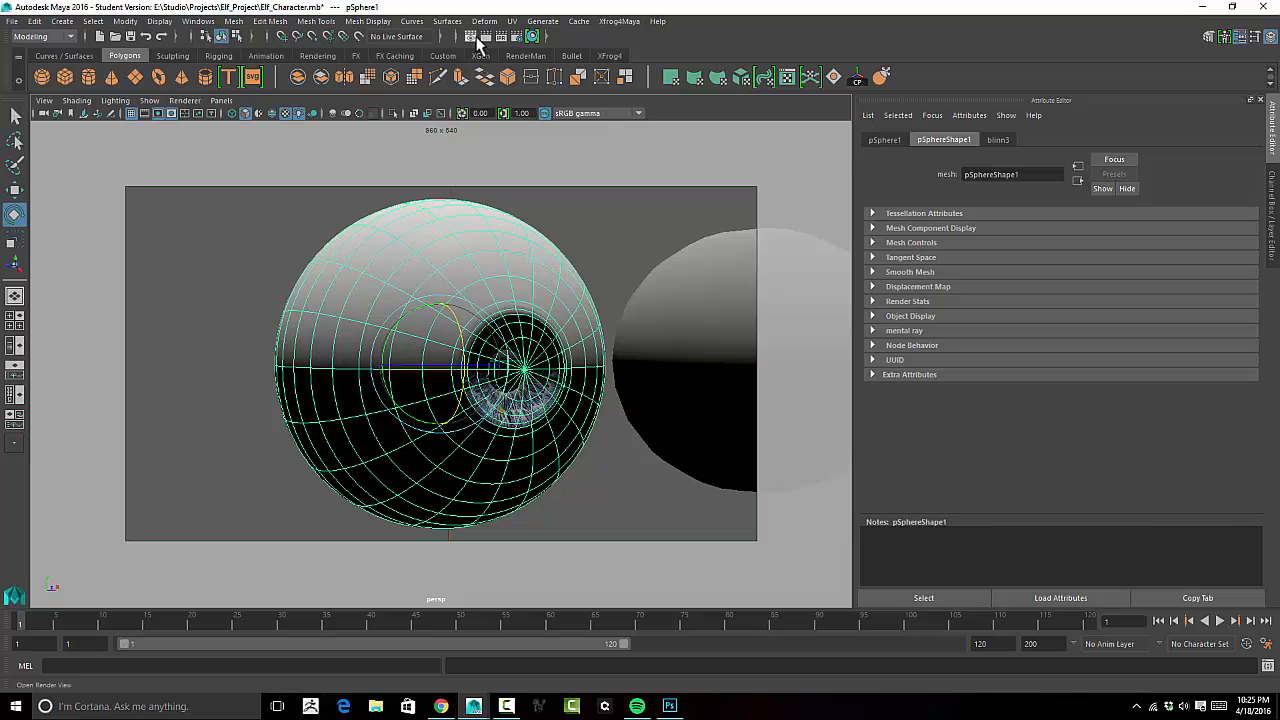
Open the Render View and start an IPR render of the eyeball under the rotated sun light.
left_click(477, 37)
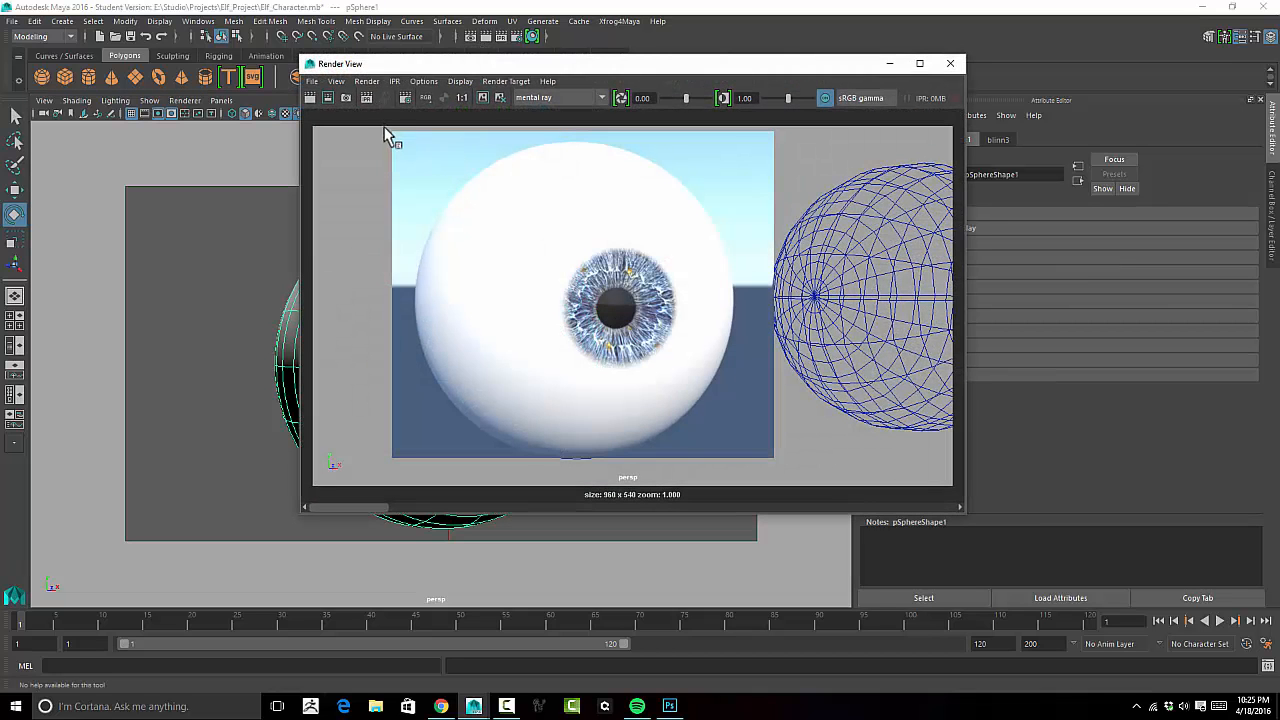
left_click(367, 97)
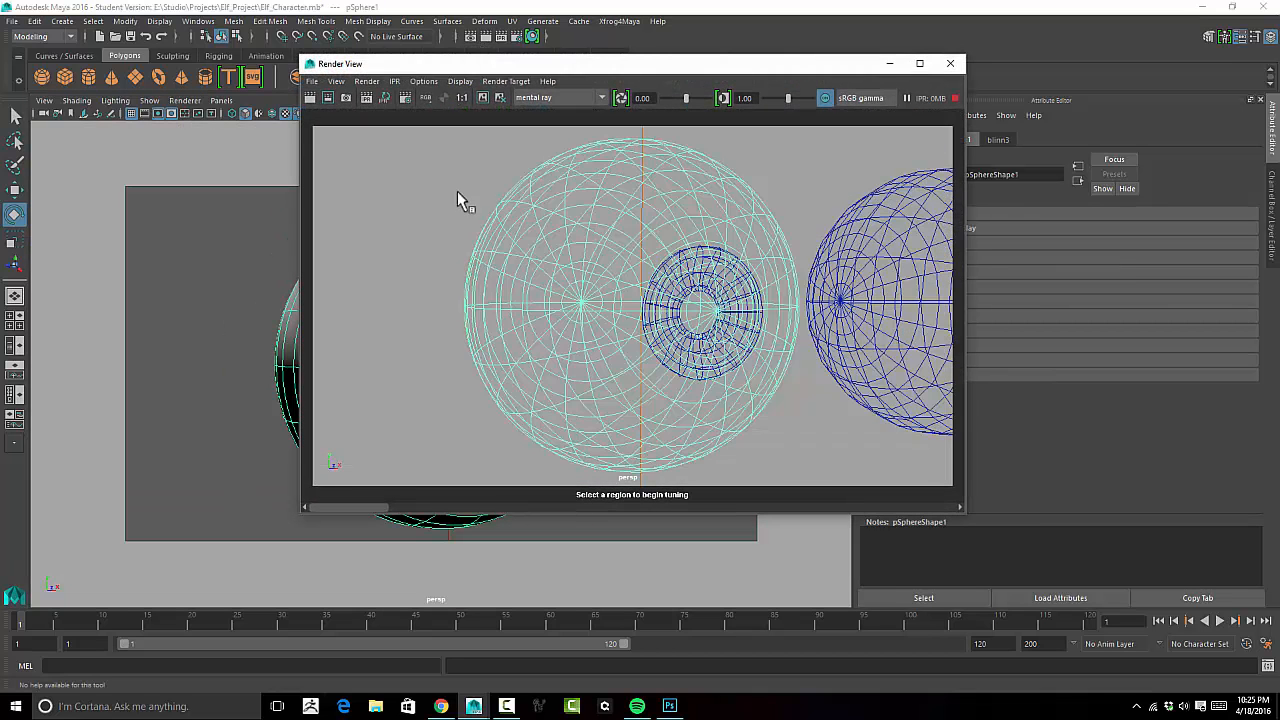
Start an IPR render of the region around the large eyeball sphere and move the Render View clear of the attributes.
left_click_drag(622, 352, 802, 472)
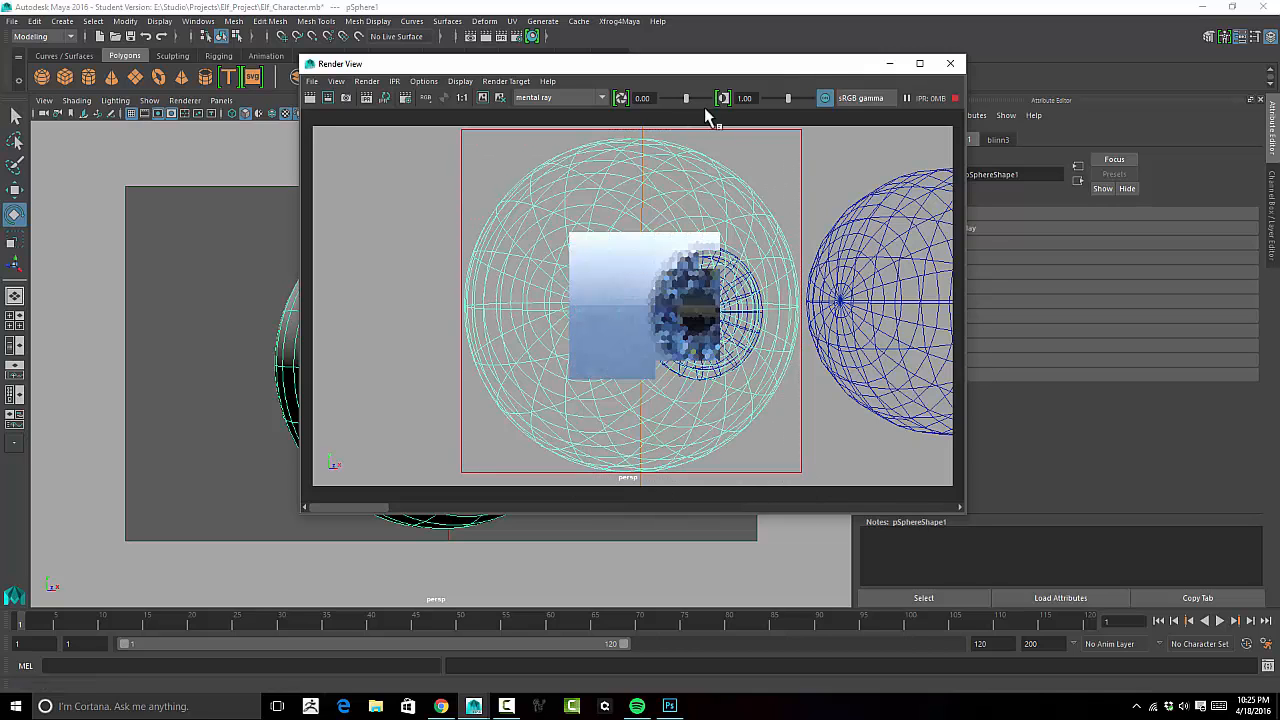
left_click_drag(767, 72, 465, 57)
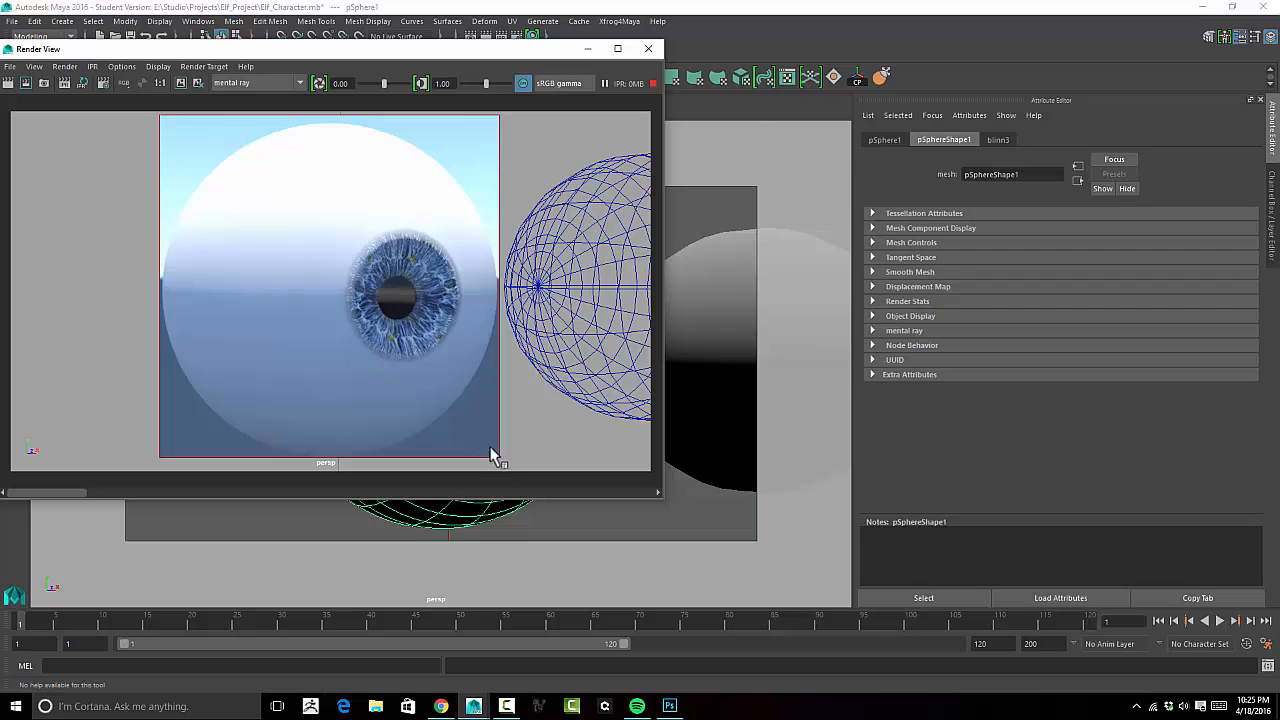
Open the transparency ramp of the eyeball's blinn3 material and move its white marker to position 0.907.
left_click(473, 522)
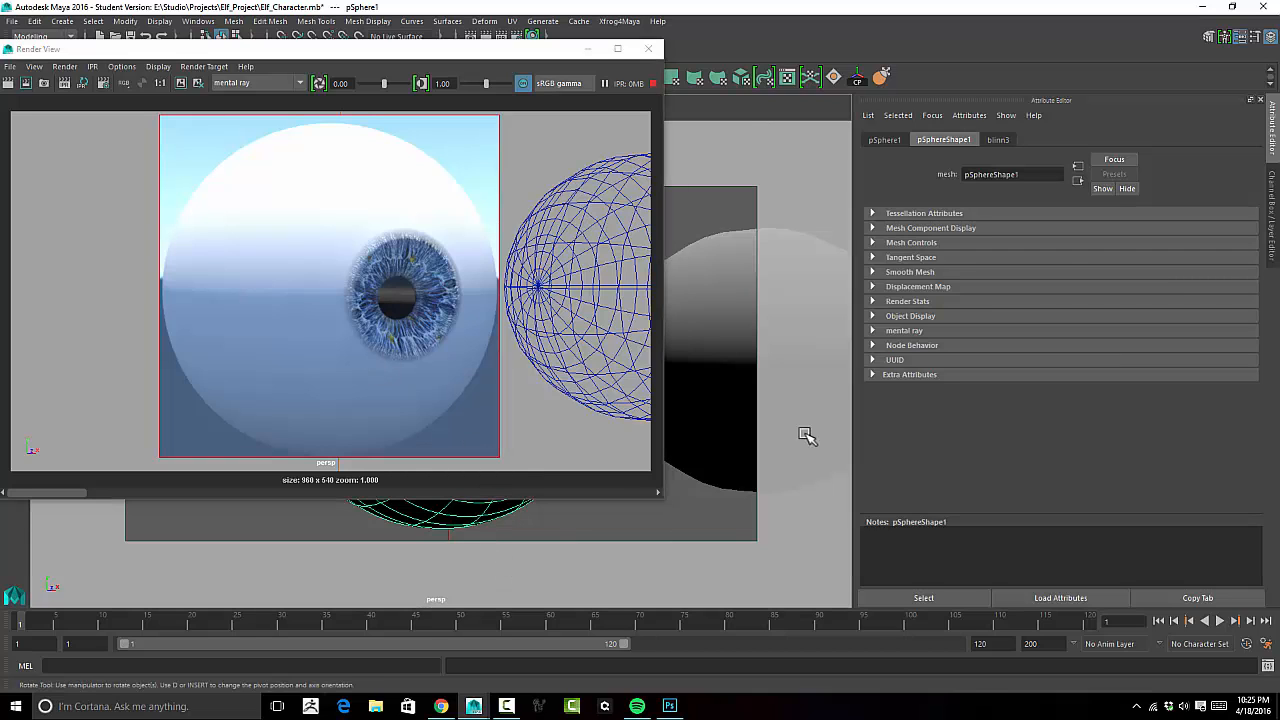
left_click(999, 143)
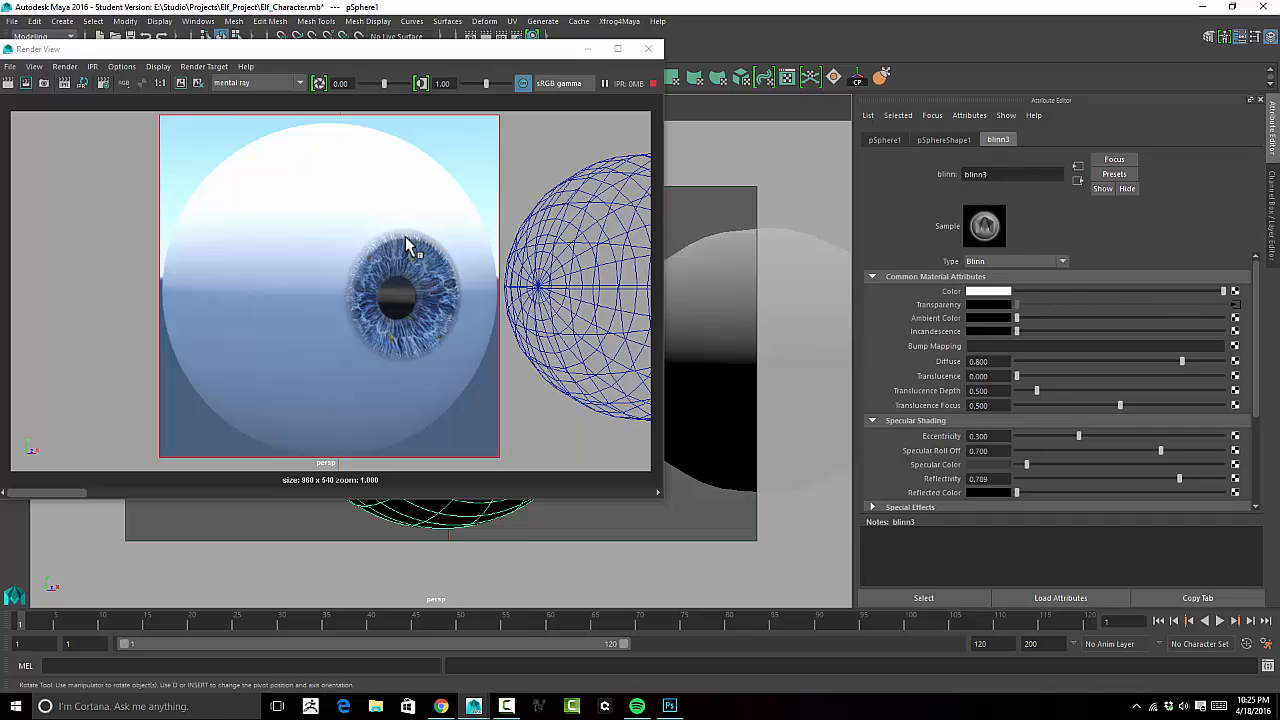
left_click(1236, 304)
left_click(1181, 321)
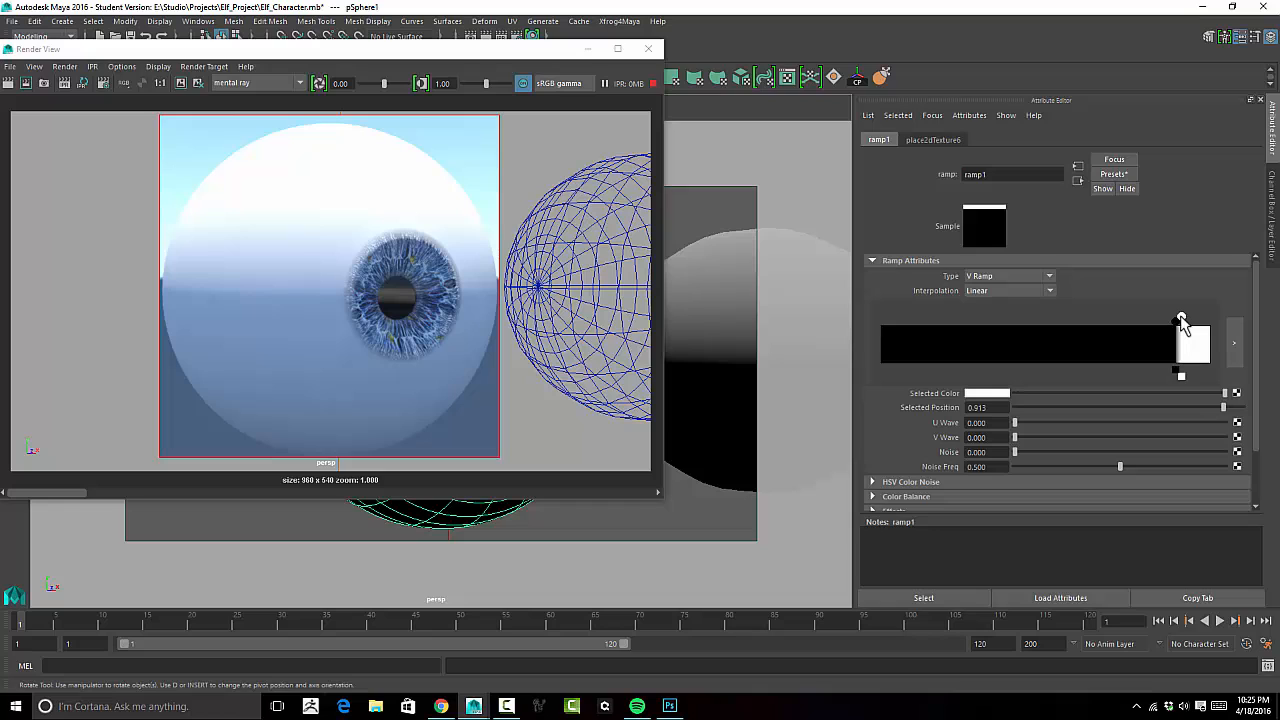
left_click_drag(1181, 321, 1180, 321)
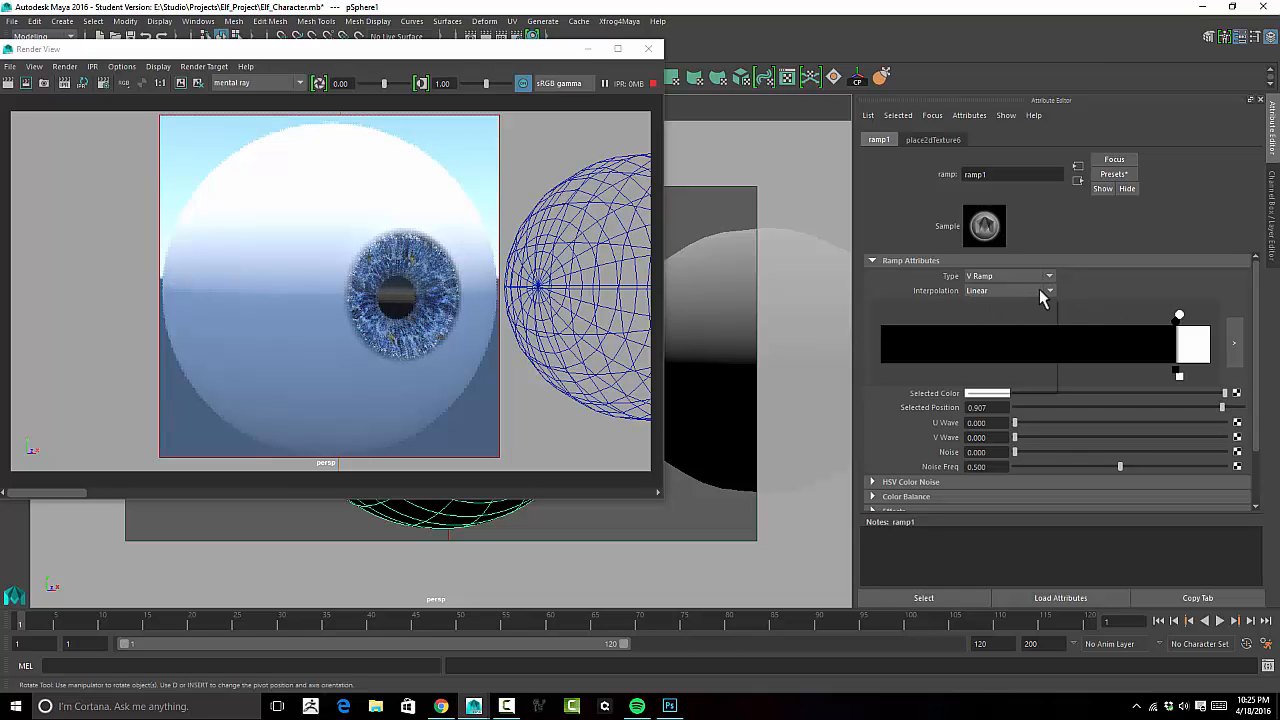
Set the transparency ramp's interpolation to Smooth and move its black marker to position 0.899.
left_click(1040, 291)
left_click(1021, 358)
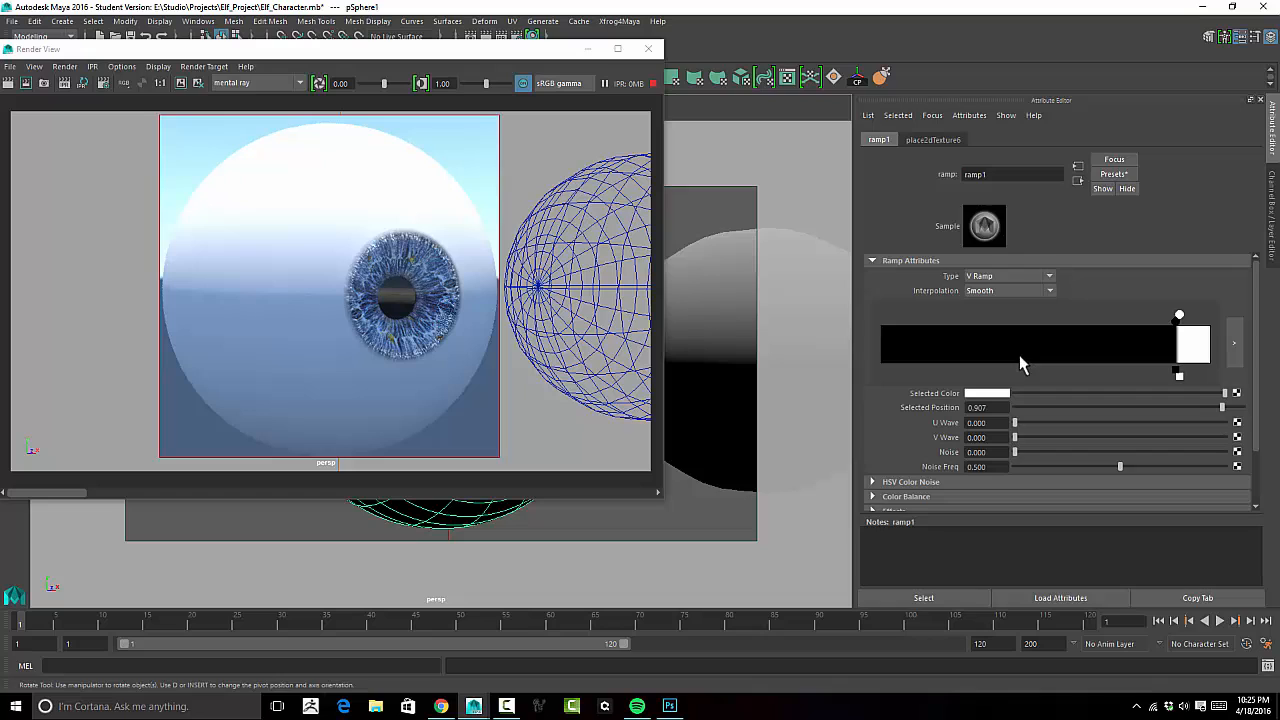
left_click(1179, 320)
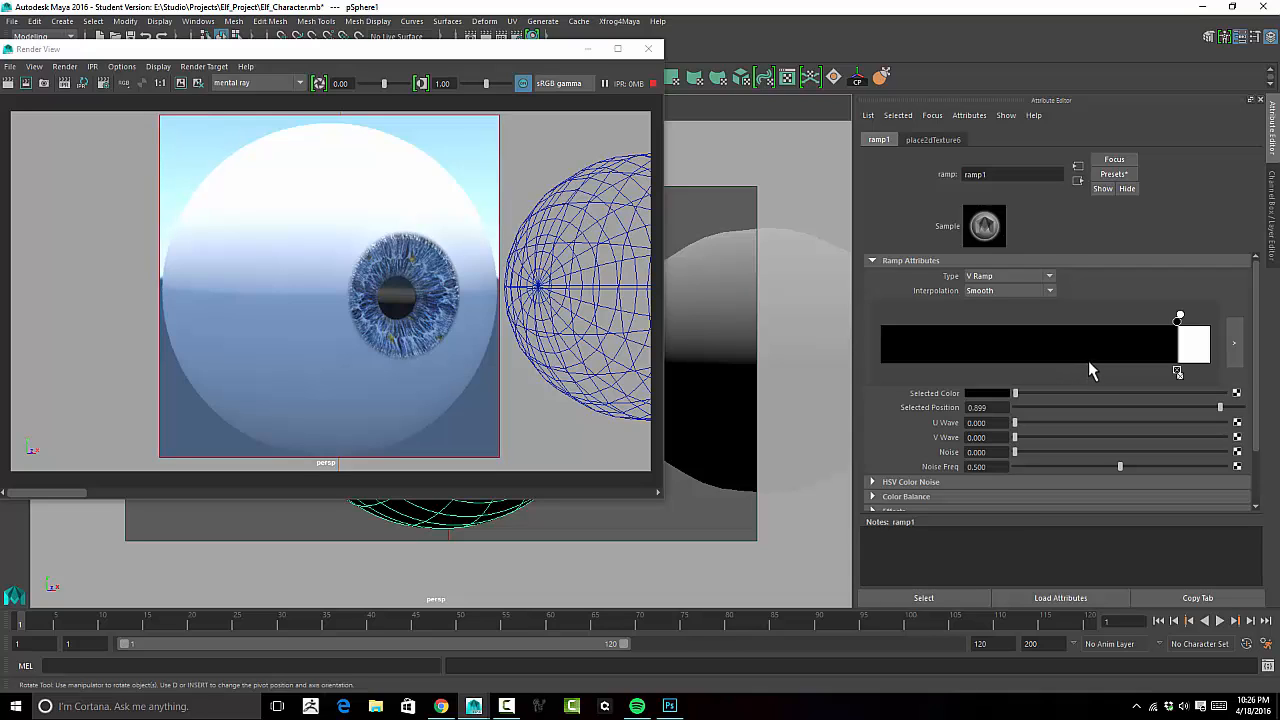
scroll(1089, 371, "down", 1)
scroll(1089, 371, "up", 1)
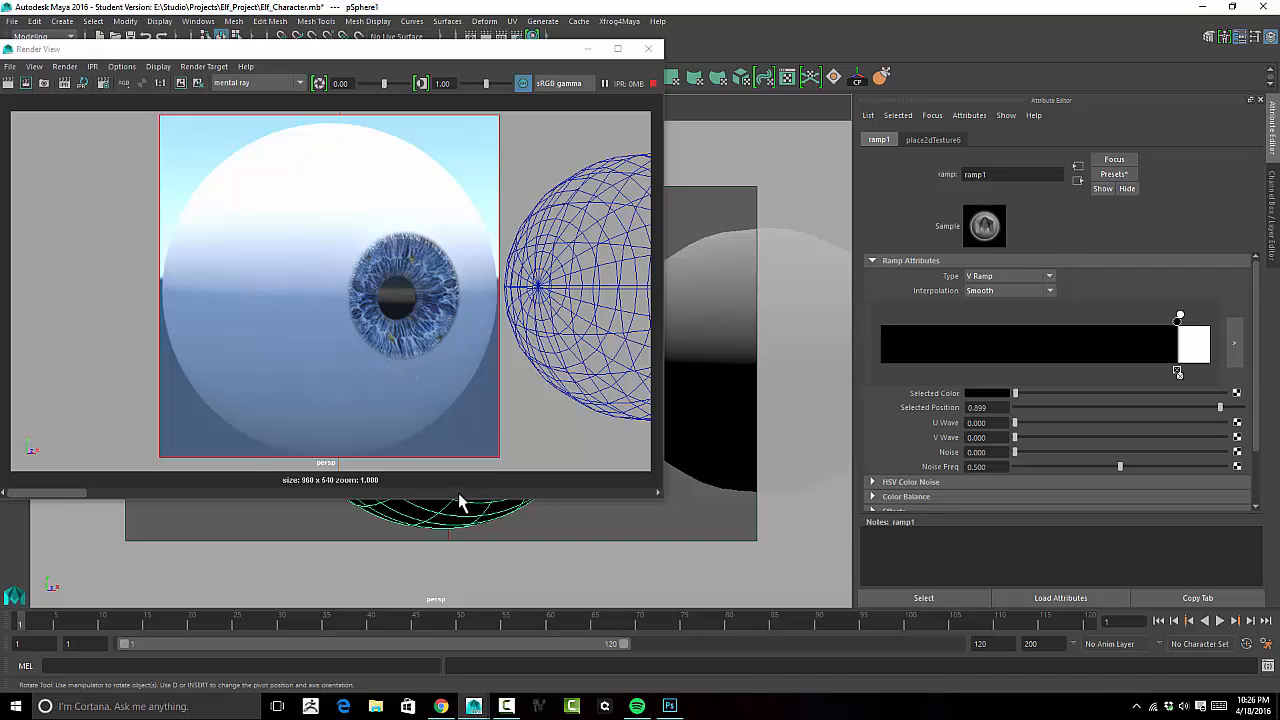
Map a ramp to the eyeball material's color and delete its black marker so only white is left.
left_click(505, 518)
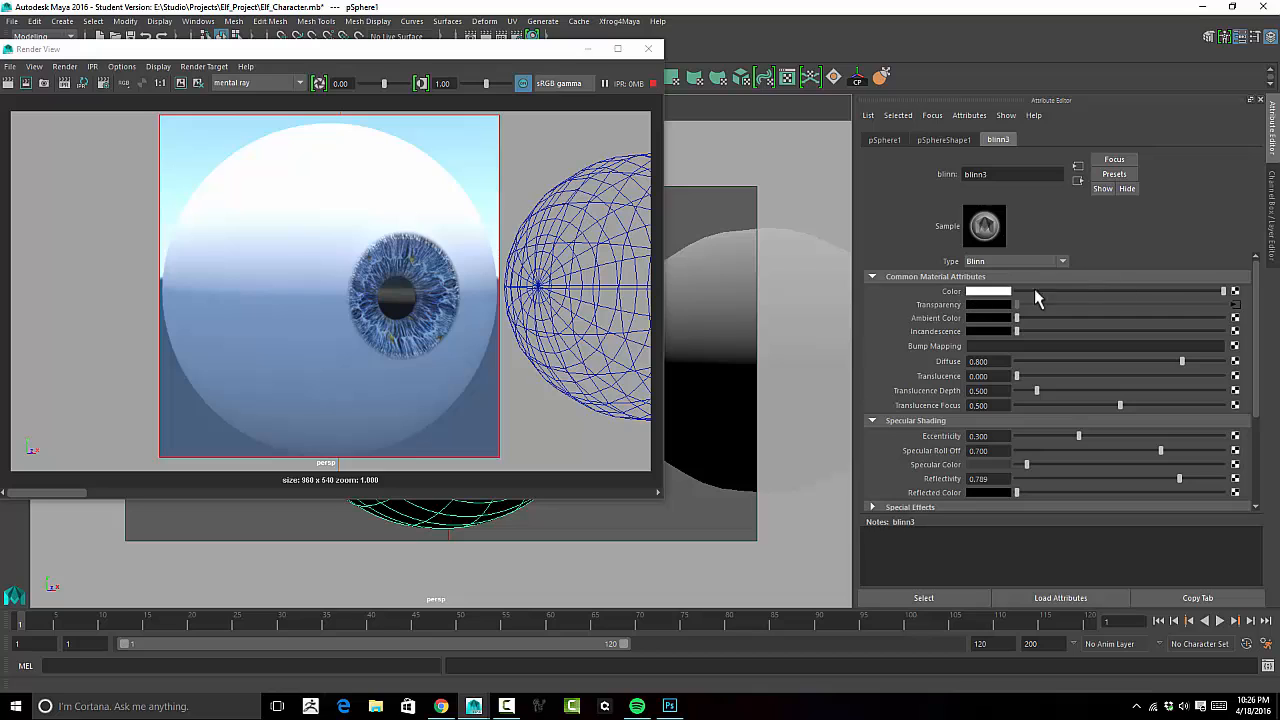
left_click(1235, 291)
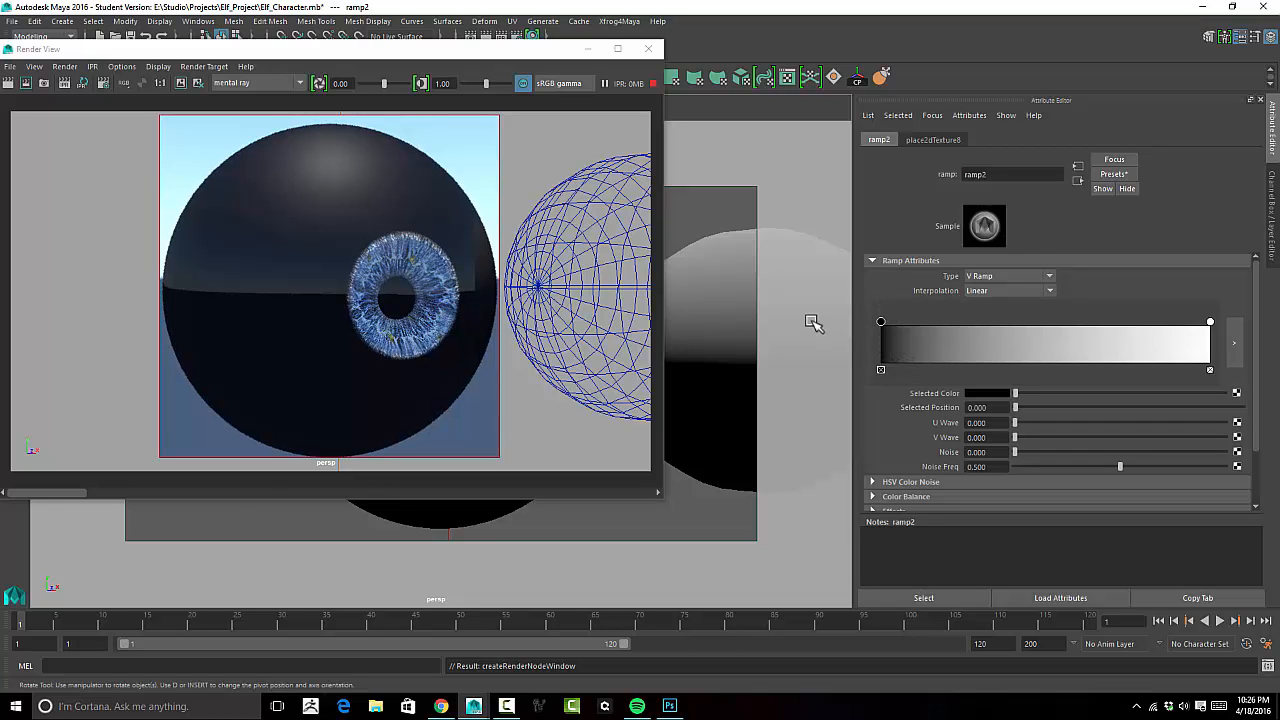
left_click_drag(881, 322, 863, 343)
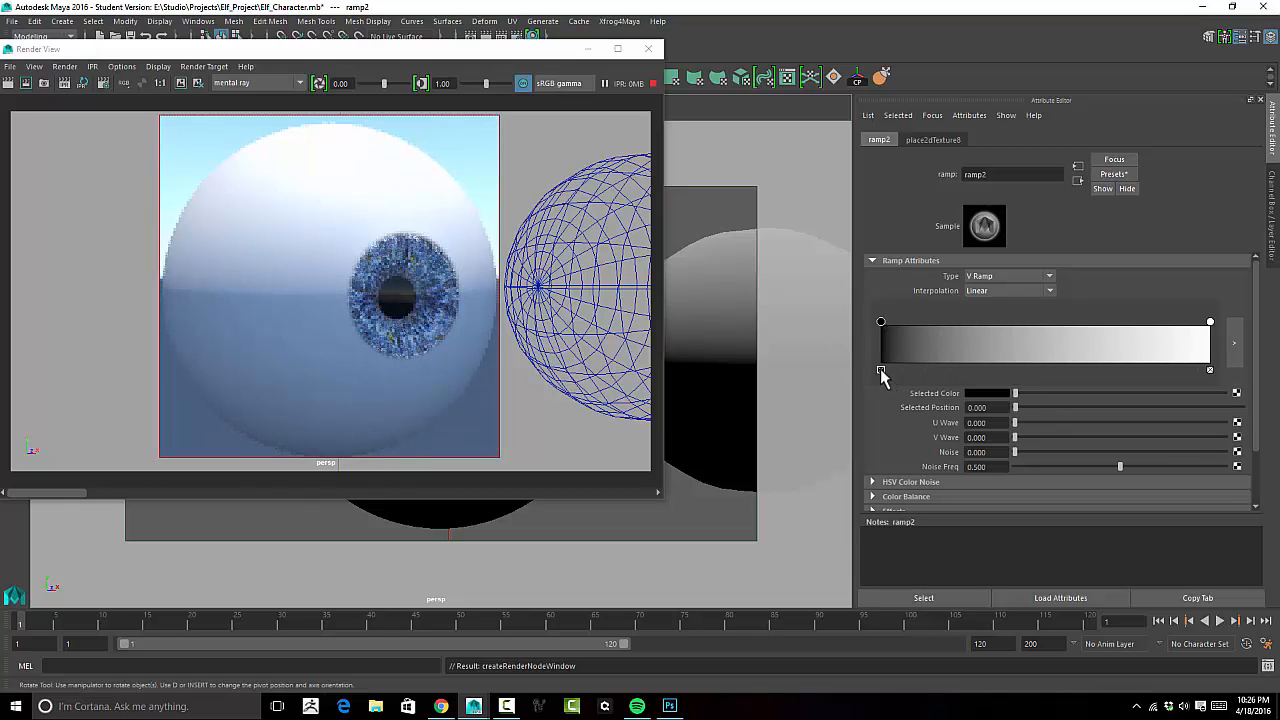
left_click(880, 370)
mouse_move(1210, 322)
left_mouse_down()
mouse_move(1094, 330)
mouse_move(1210, 322)
left_mouse_up()
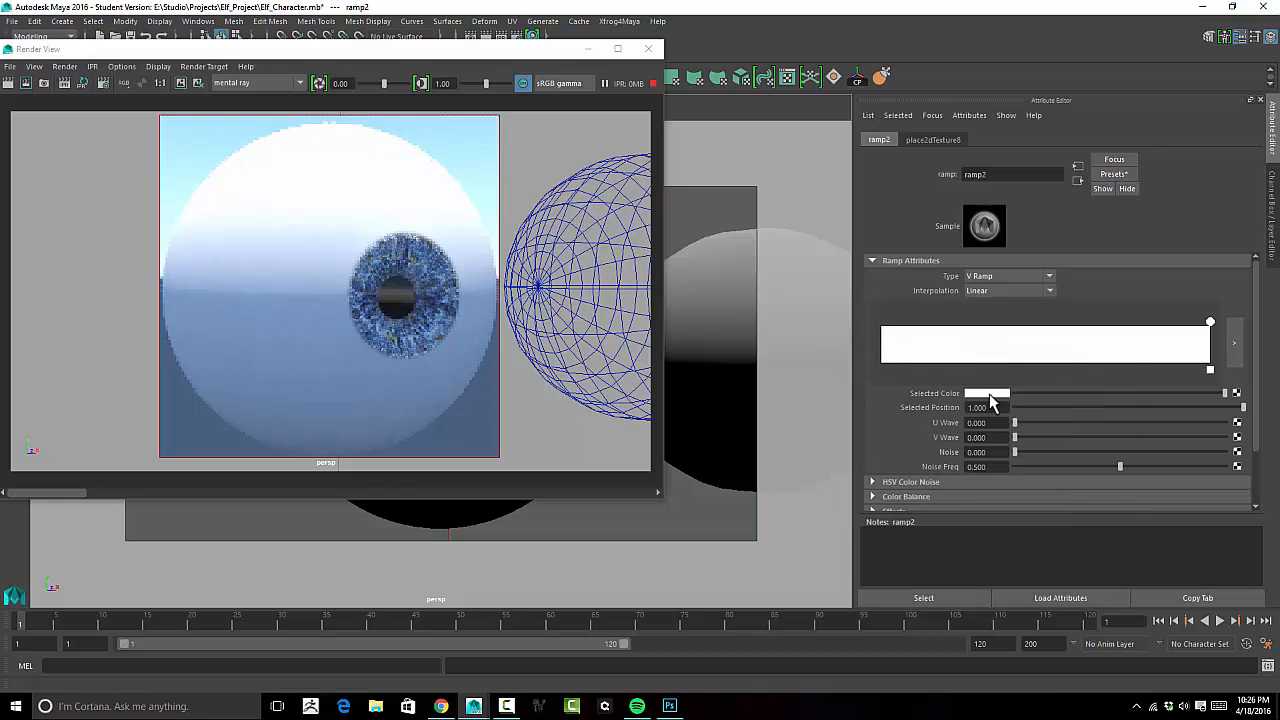
Tint the color ramp's remaining marker a pale pinkish grey with hue 360, saturation 0.103 and value 0.643.
left_click(990, 398)
left_click_drag(1020, 473, 1019, 476)
left_click_drag(1117, 394, 1124, 407)
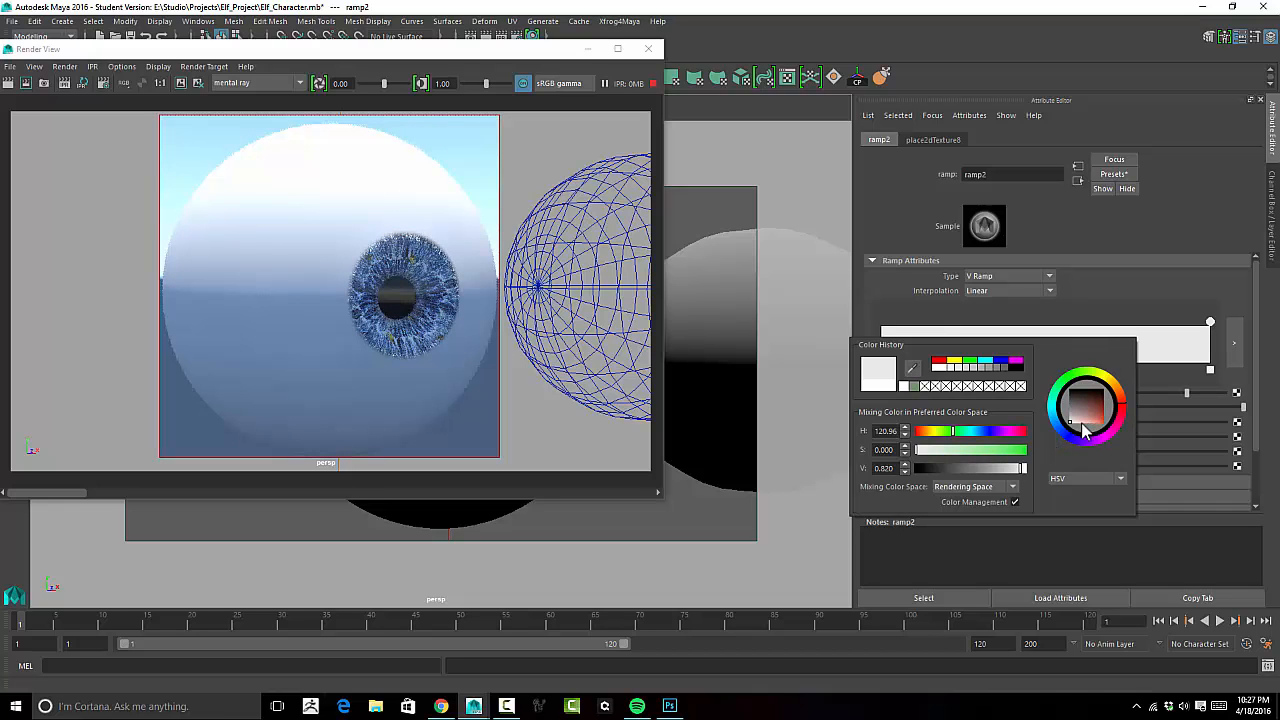
mouse_move(951, 432)
left_mouse_down()
mouse_move(894, 443)
mouse_move(943, 452)
left_mouse_up()
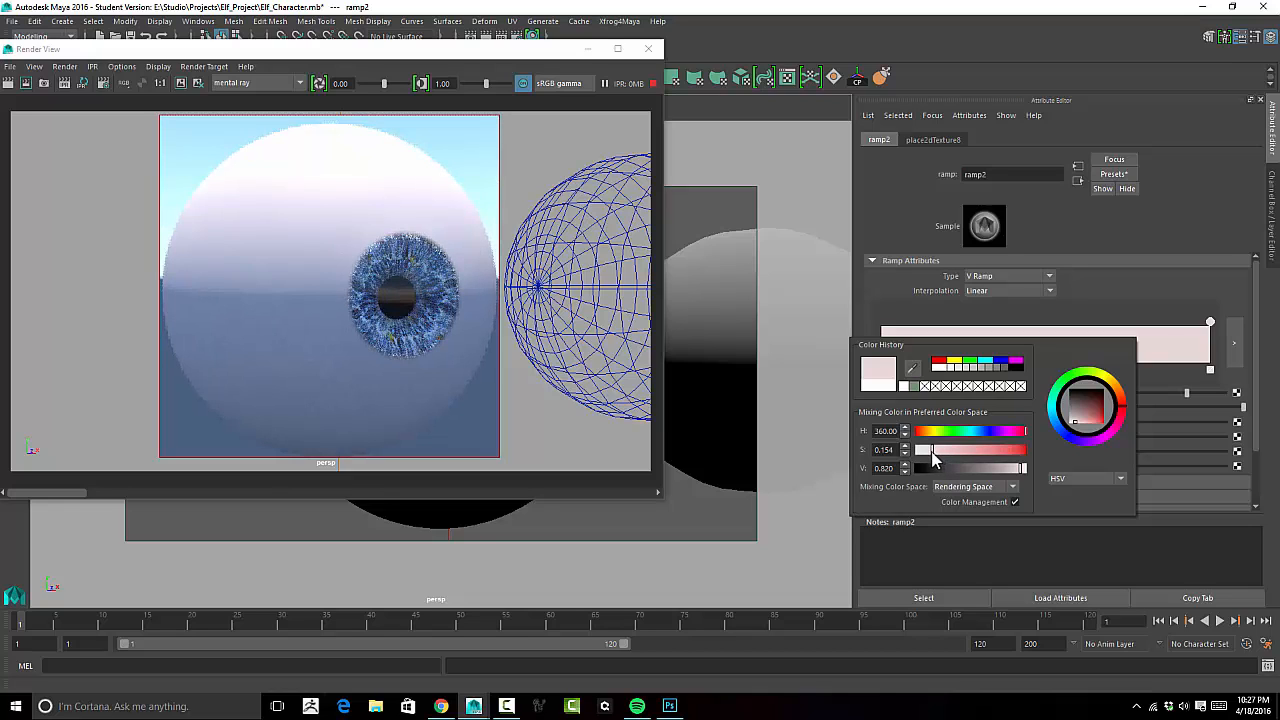
left_click_drag(1020, 477, 1009, 470)
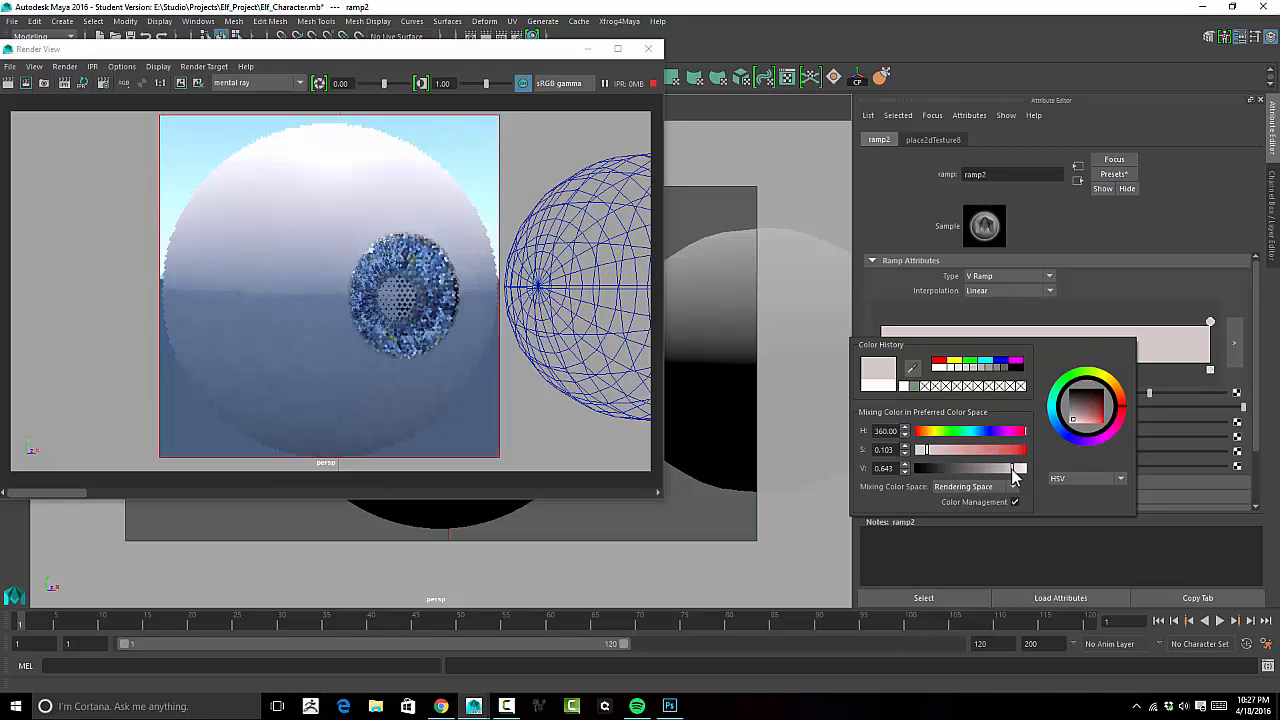
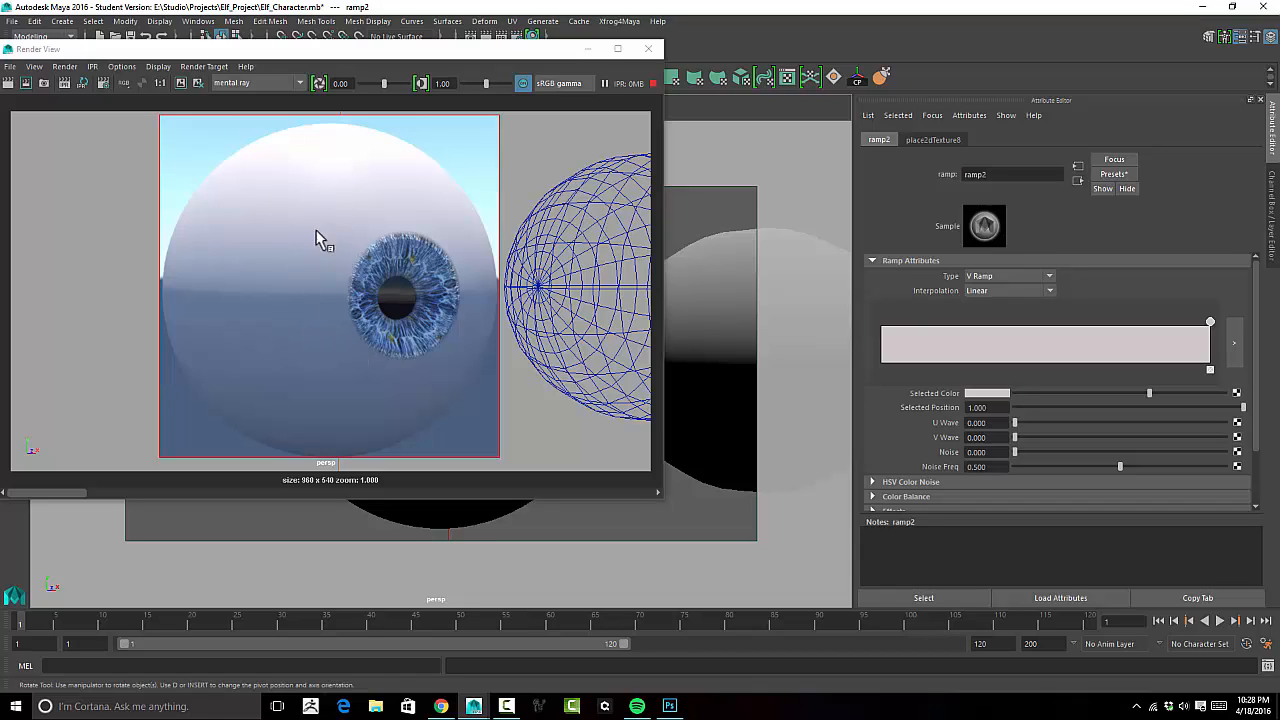
Add a second marker to the eyeball's color ramp and place it at position 0.761.
left_click(993, 394)
left_click_drag(1086, 350, 1120, 350)
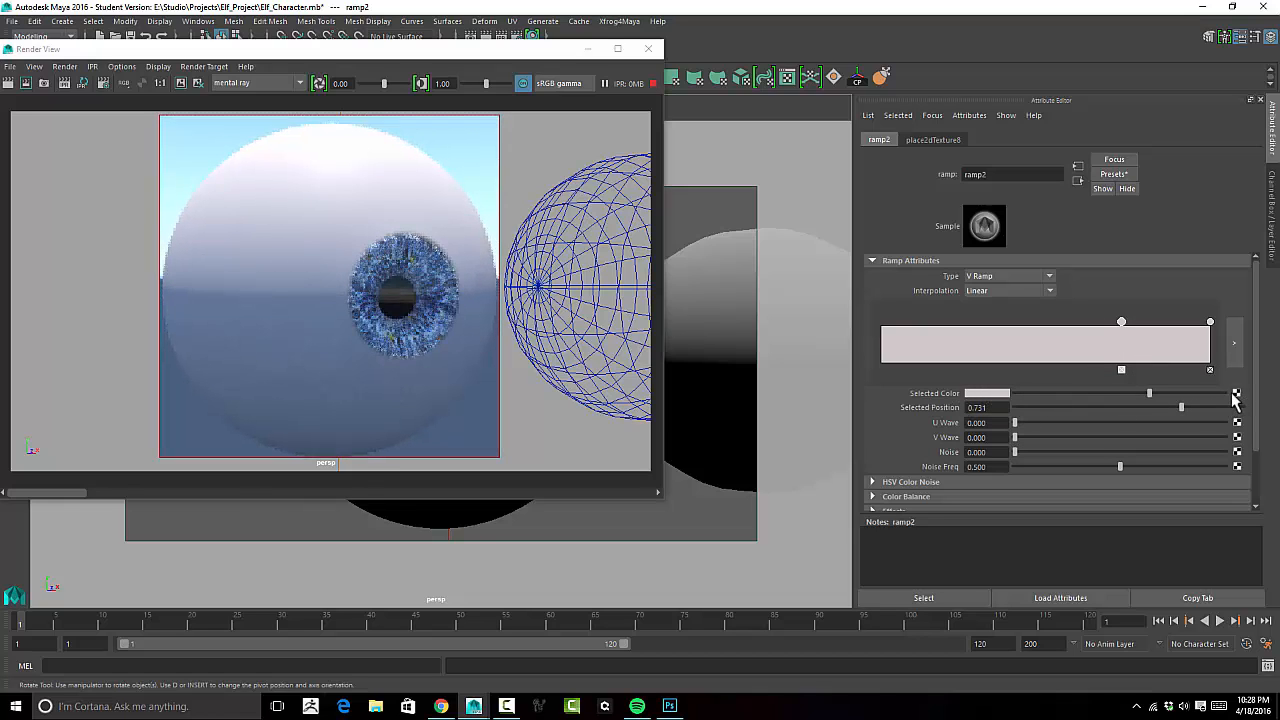
mouse_move(1121, 322)
left_mouse_down()
mouse_move(1143, 325)
mouse_move(1131, 322)
left_mouse_up()
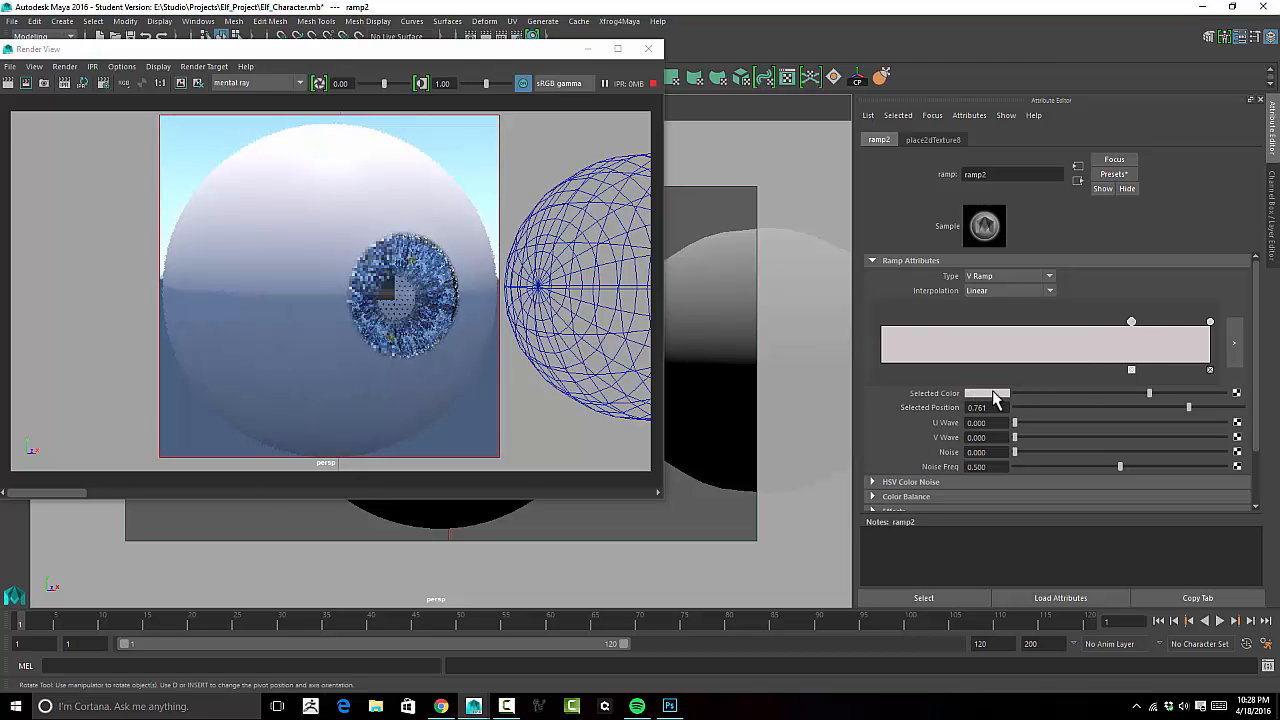
Try a Fractal texture as the new ramp marker's color, then undo it.
left_click(1236, 393)
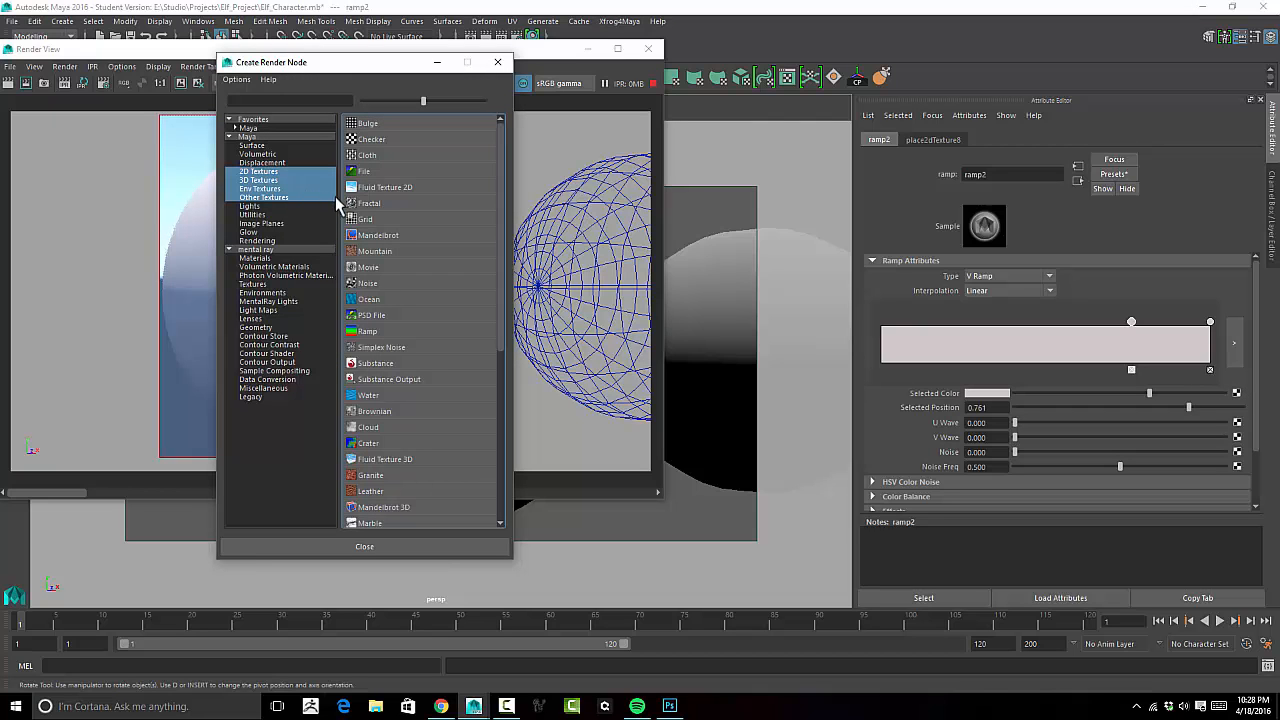
left_click(392, 203)
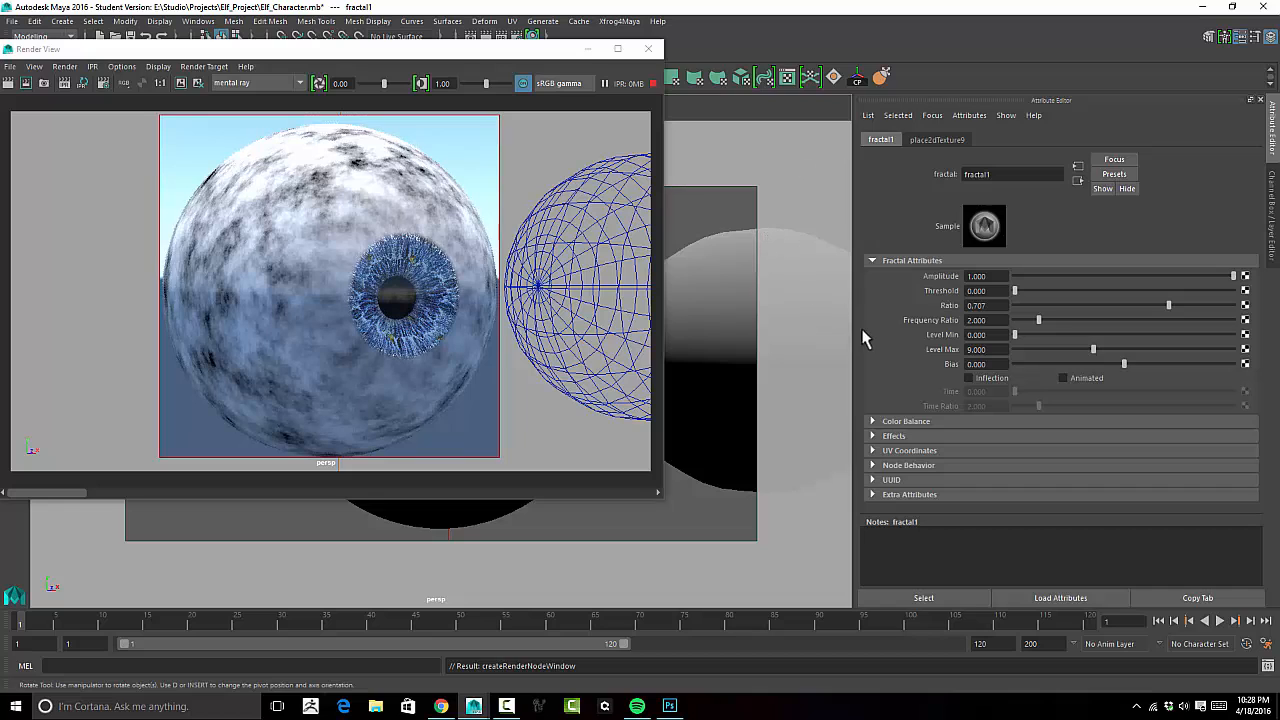
left_click(933, 421)
left_click(930, 421)
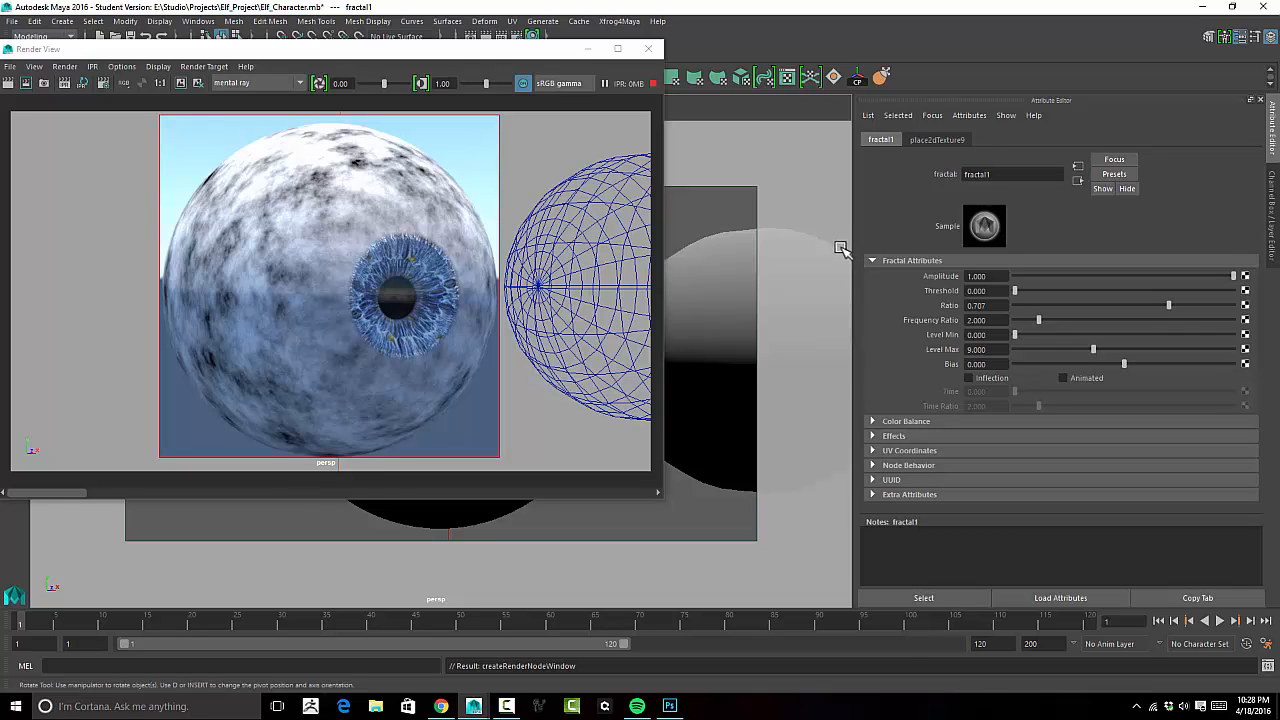
key("ctrl+z")
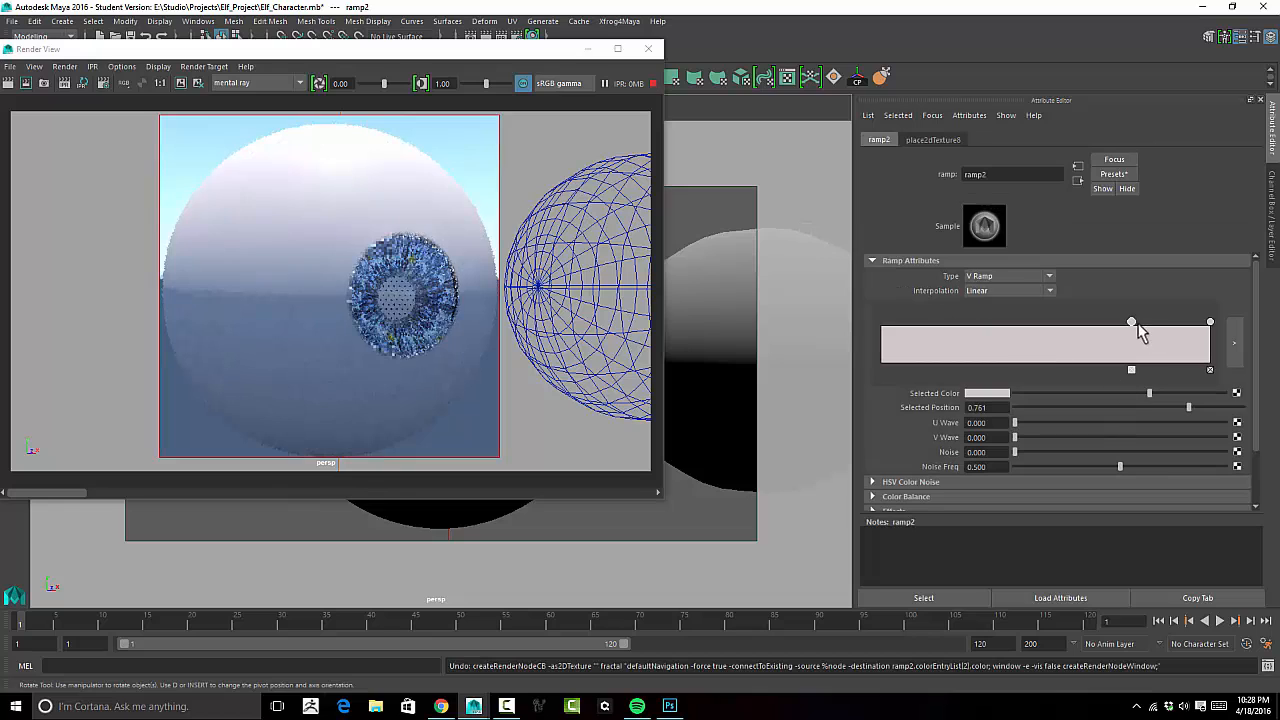
Try the Fractal texture again on the marker, check its Color Balance and Effects attributes, and undo the mapping.
left_click(1236, 393)
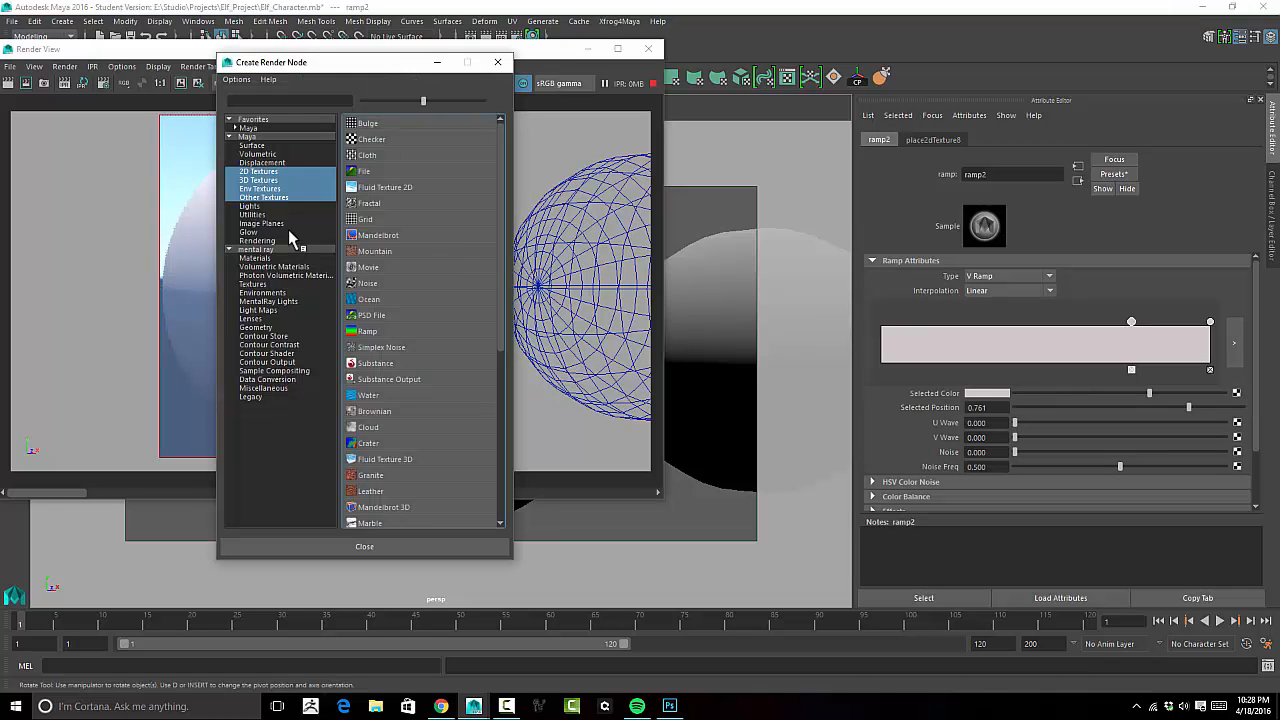
left_click(262, 171)
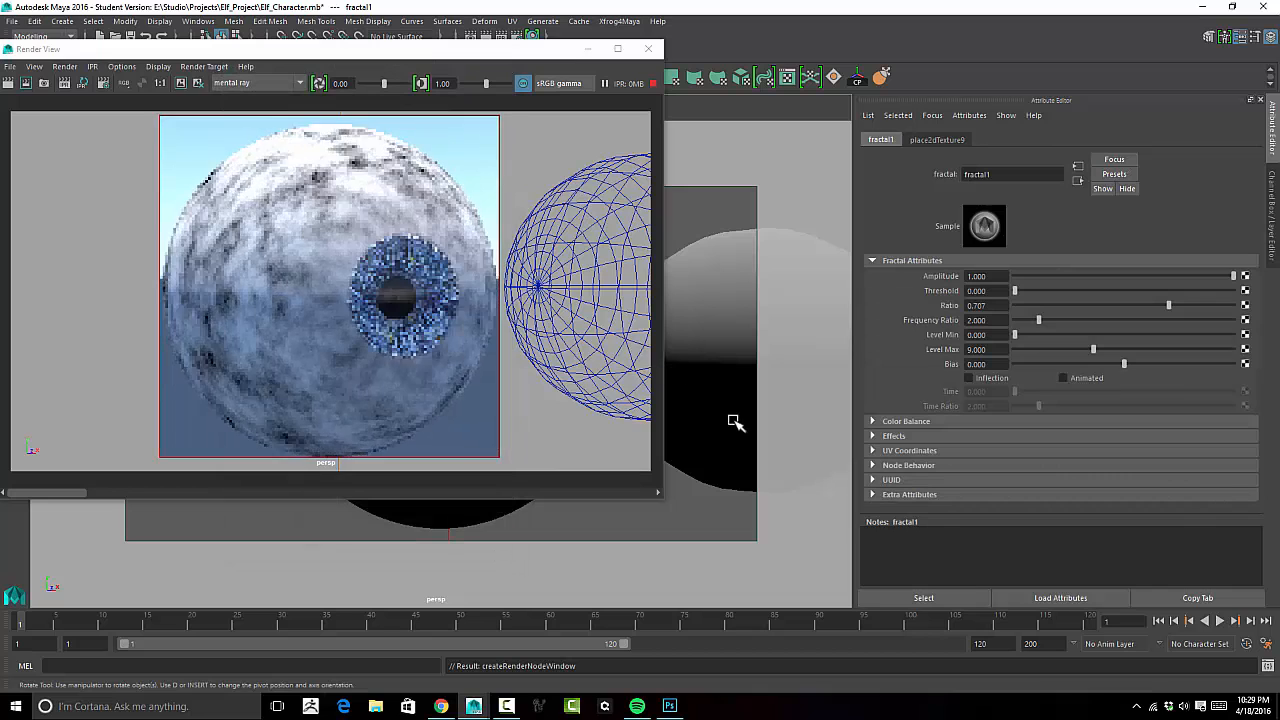
left_click(886, 421)
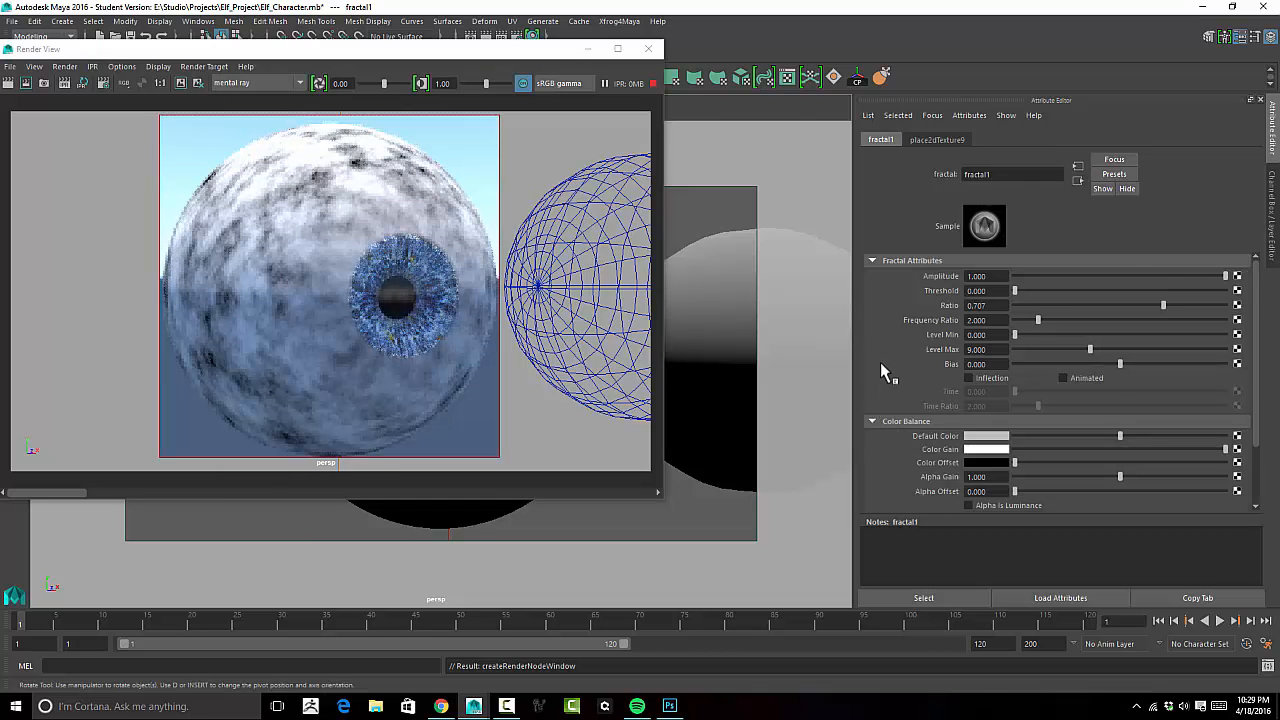
scroll(880, 363, "down", 3)
scroll(877, 377, "up", 3)
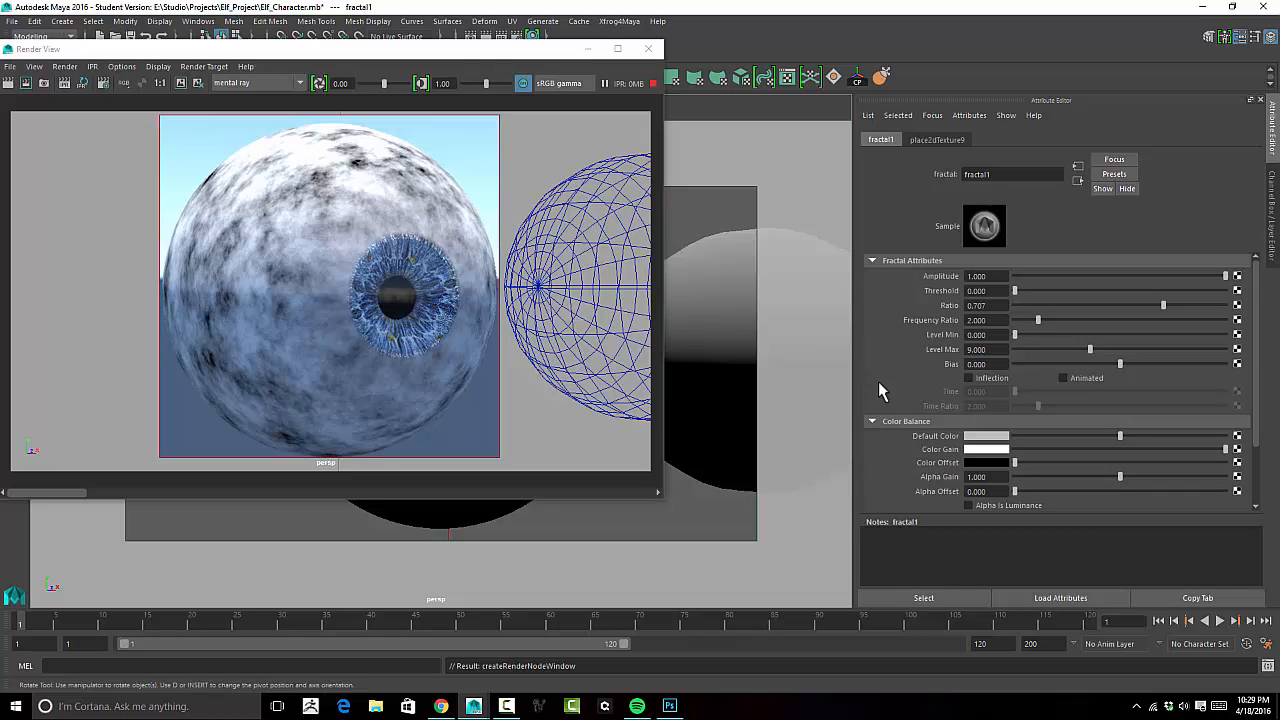
scroll(878, 381, "down", 3)
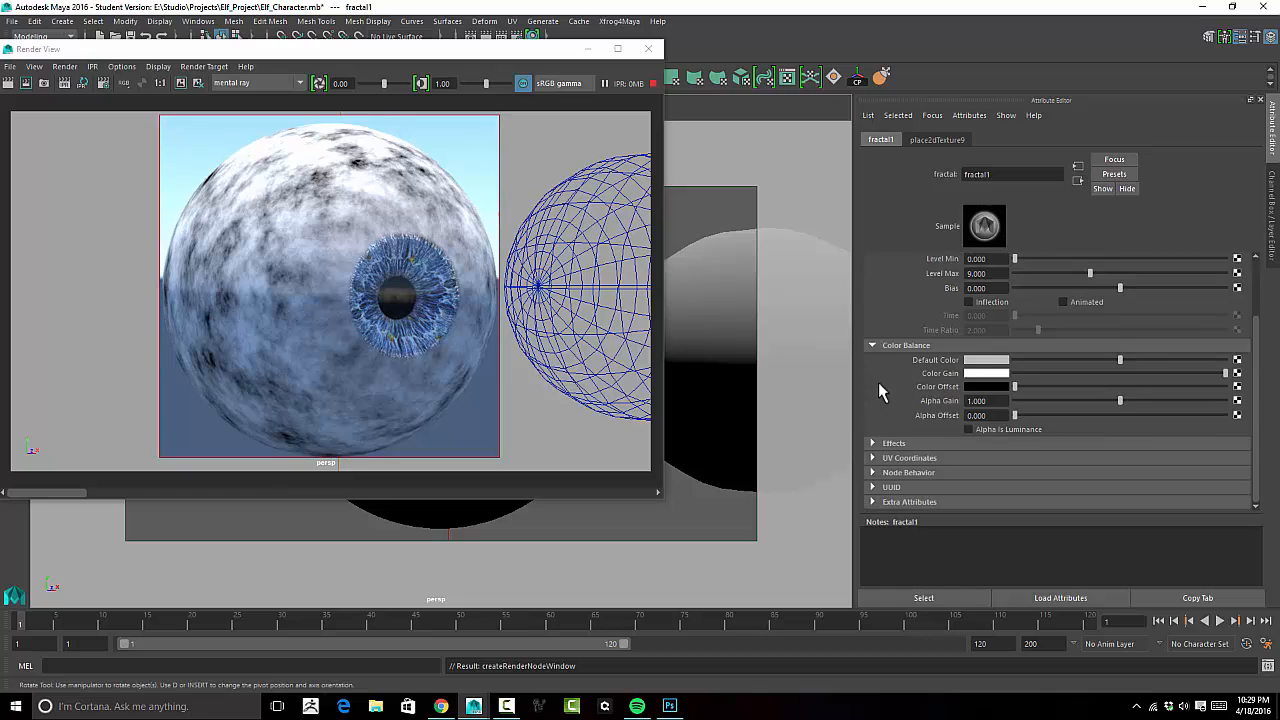
left_click(888, 446)
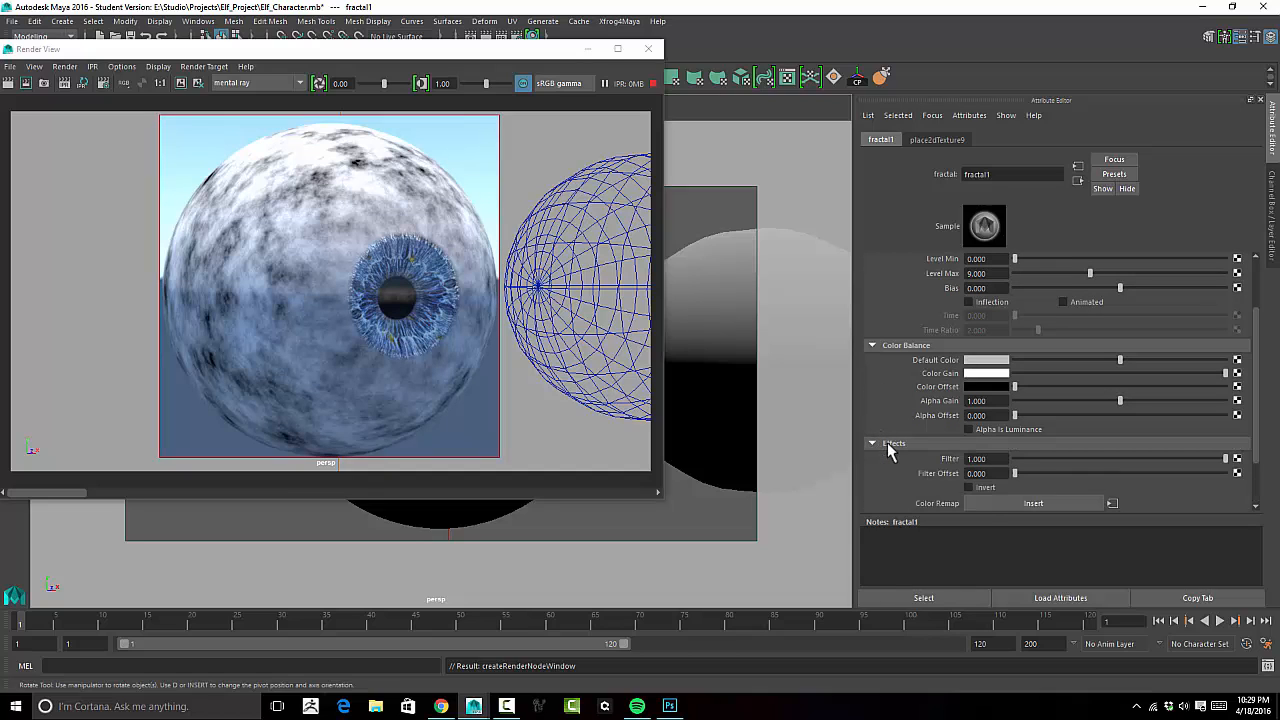
left_click(888, 446)
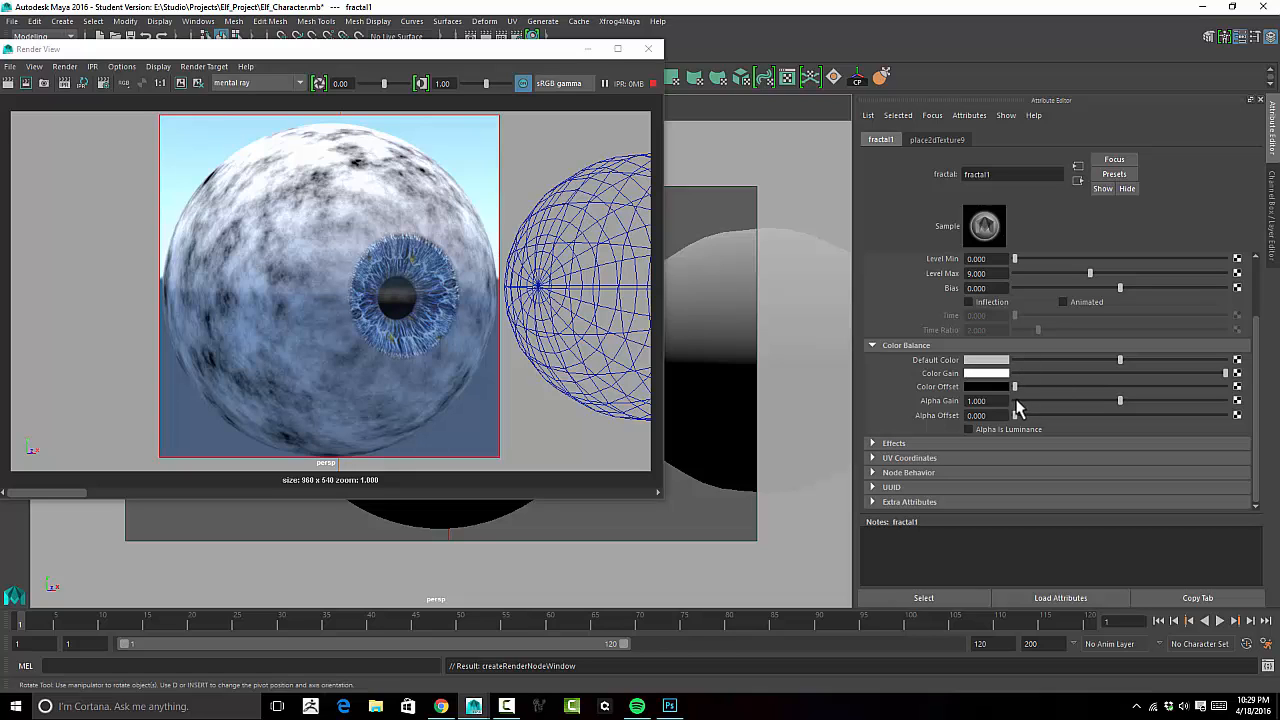
scroll(950, 382, "up", 2)
scroll(931, 377, "down", 2)
key("ctrl+z")
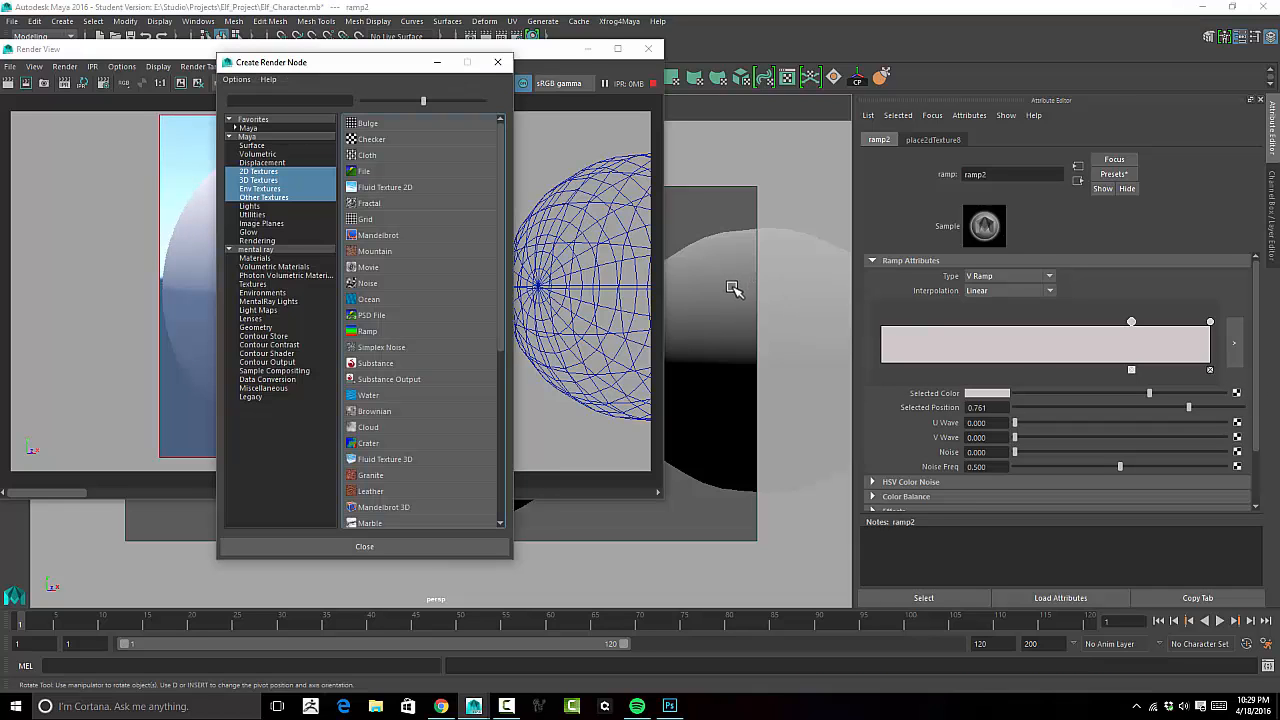
Map a 2D Noise texture to the color of the ramp marker at position 0.761.
left_click(268, 198)
left_click(268, 189)
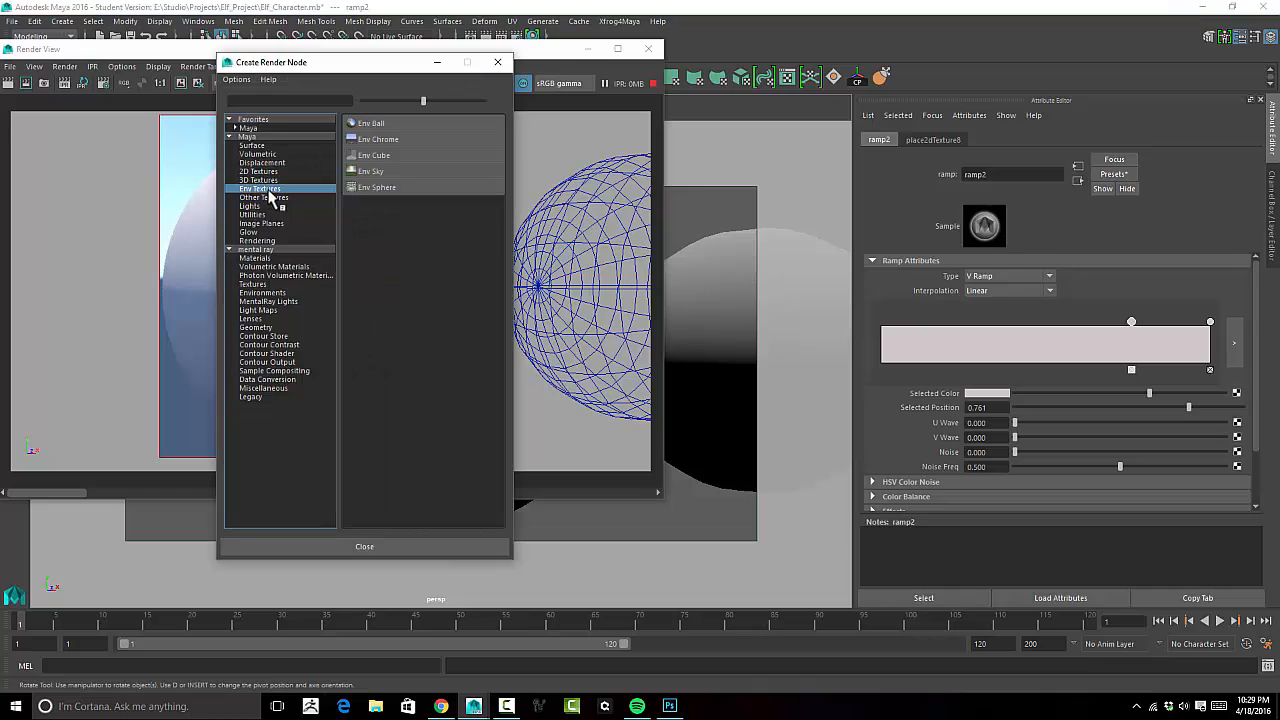
left_click(283, 172)
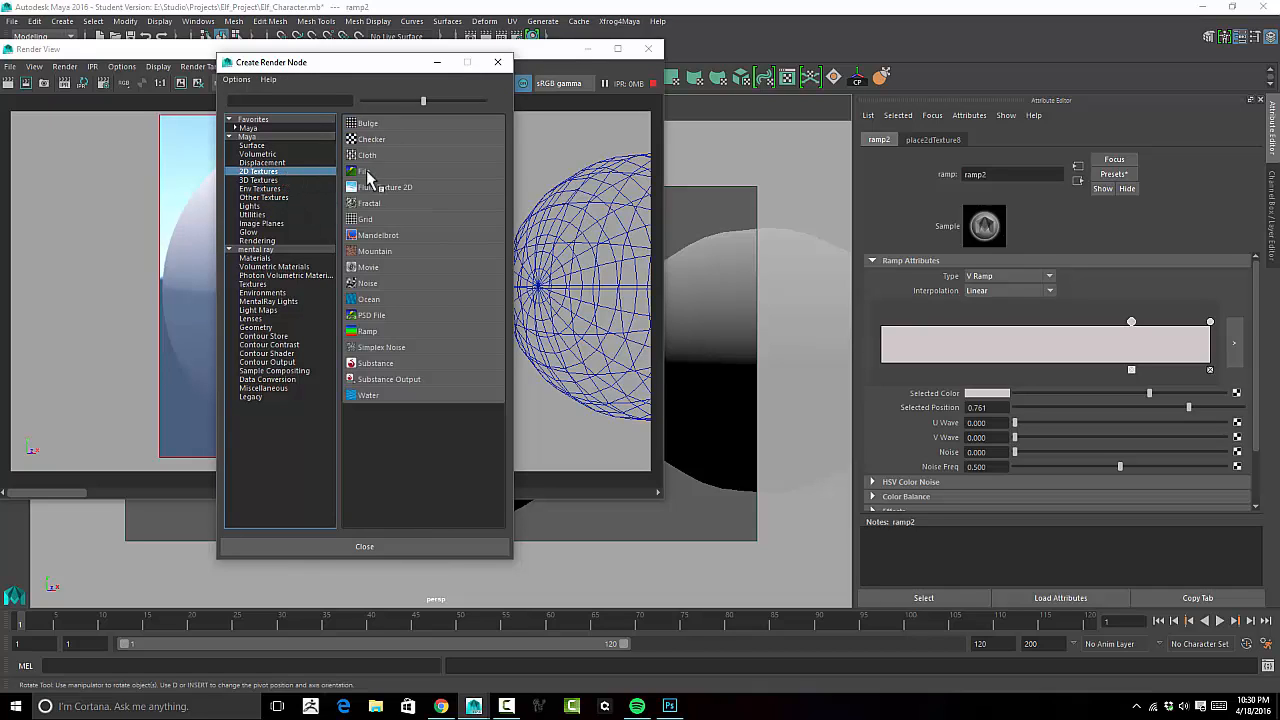
left_click(400, 282)
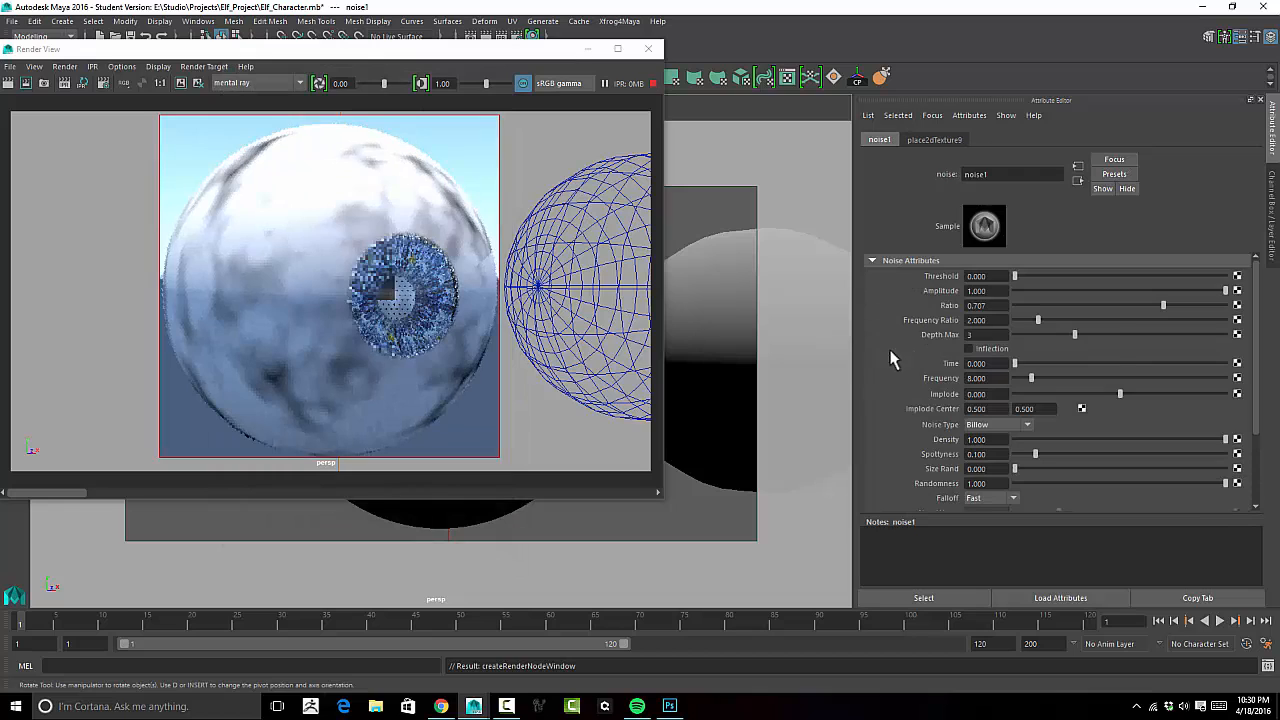
scroll(890, 349, "down", 3)
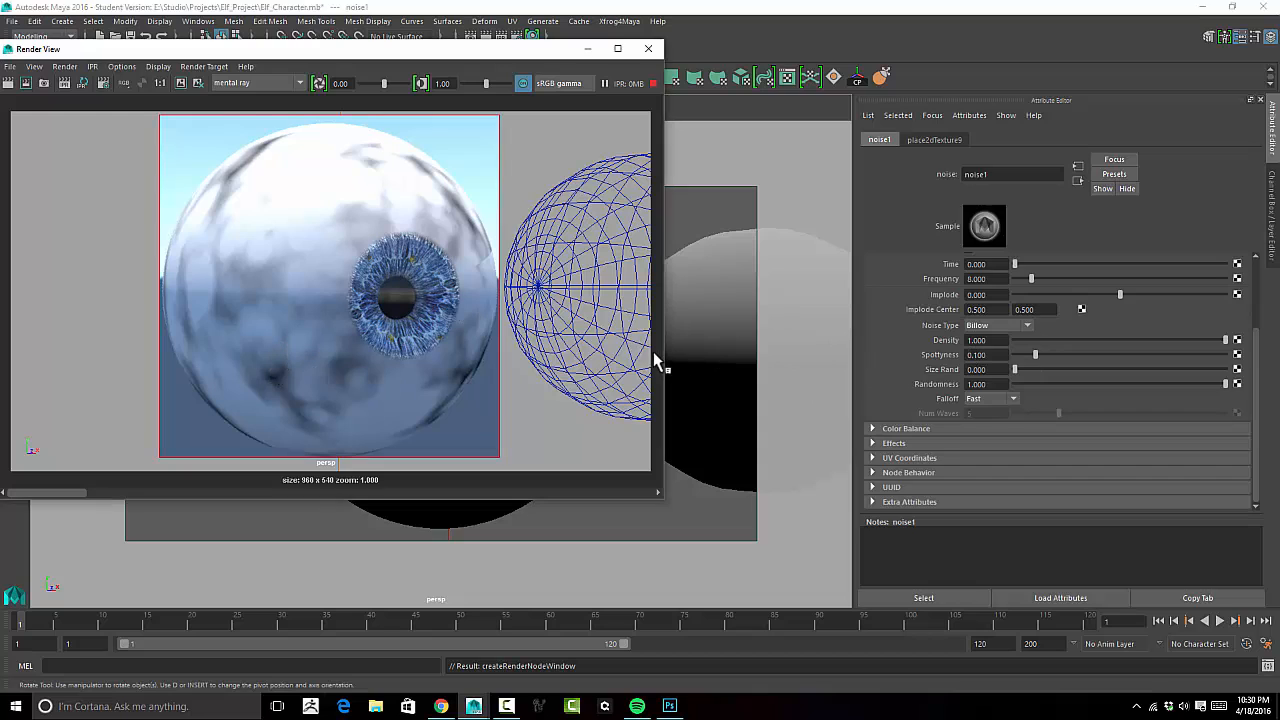
Undo the Noise mapping and map a 3D Marble texture to the color of the ramp marker at position 0.761.
key("ctrl+z")
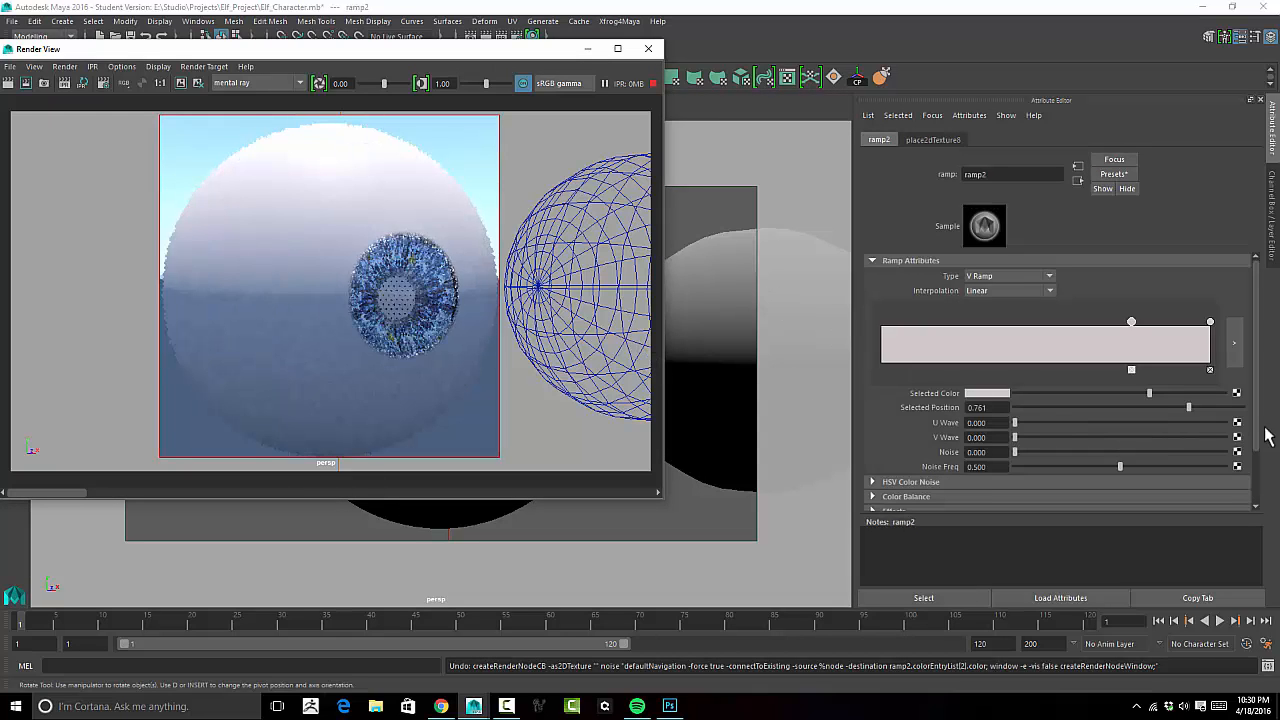
left_click(1236, 393)
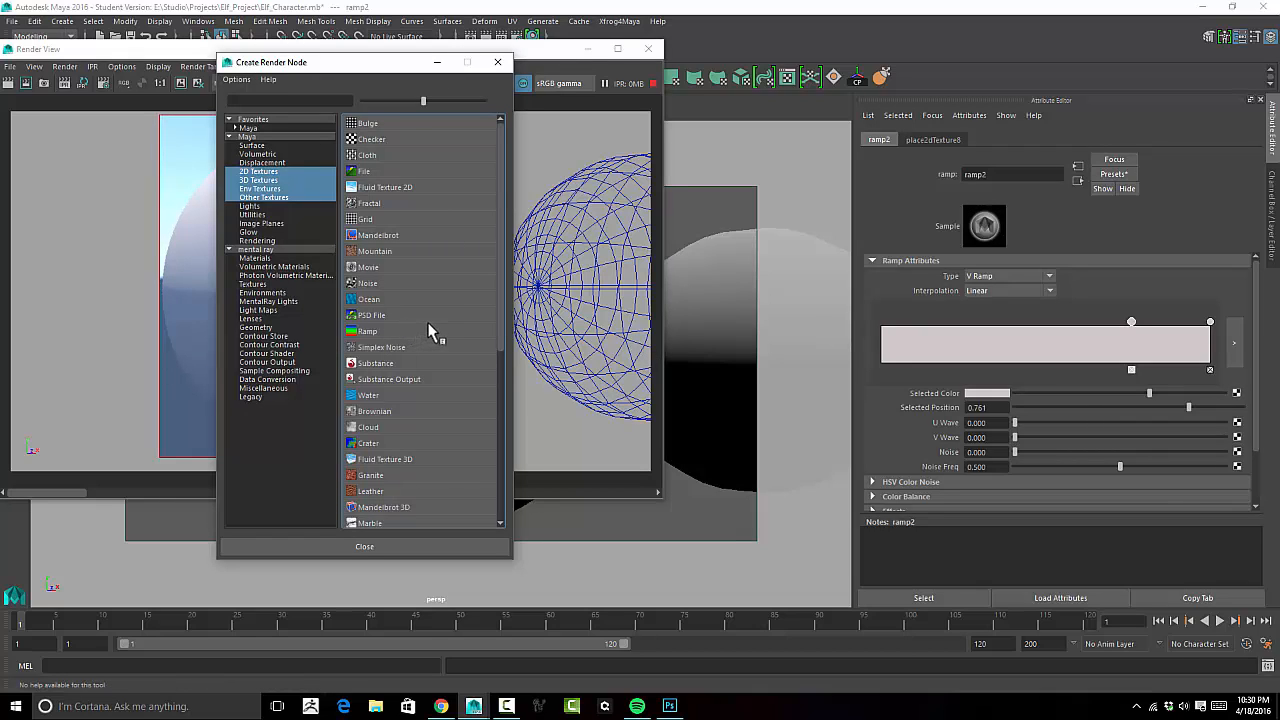
scroll(430, 330, "down", 2)
scroll(430, 330, "down", 2)
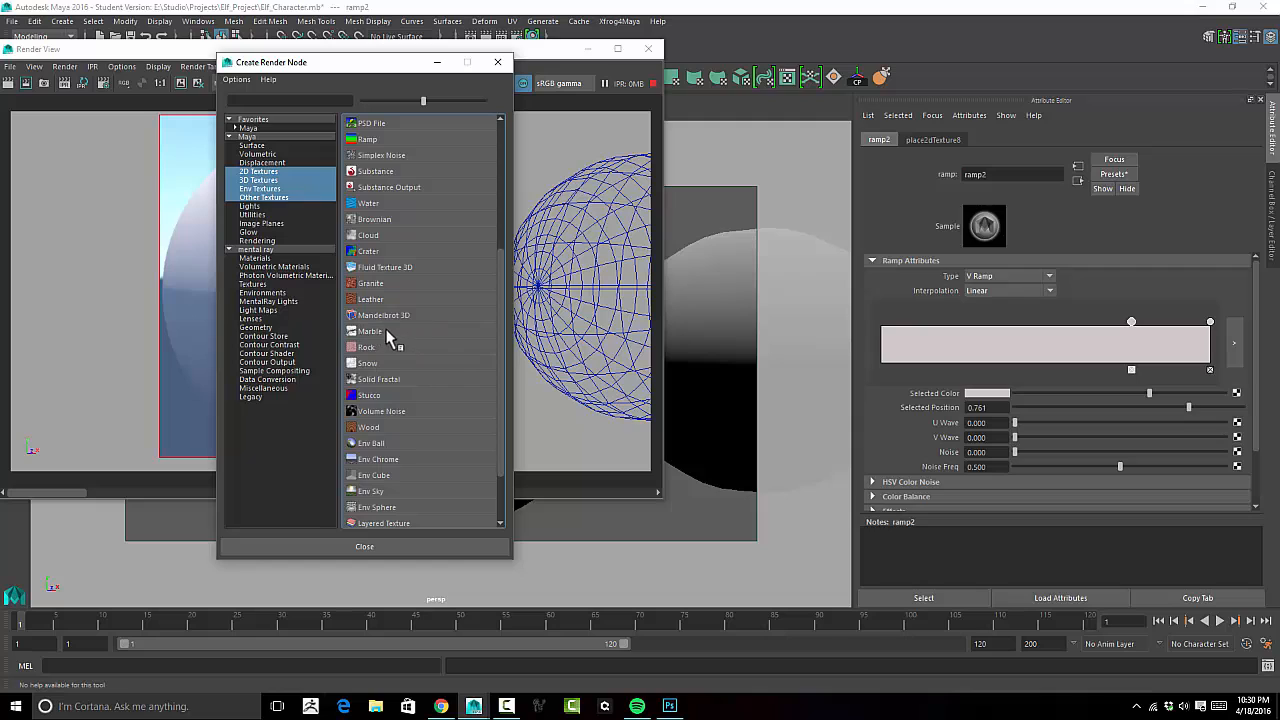
left_click(263, 181)
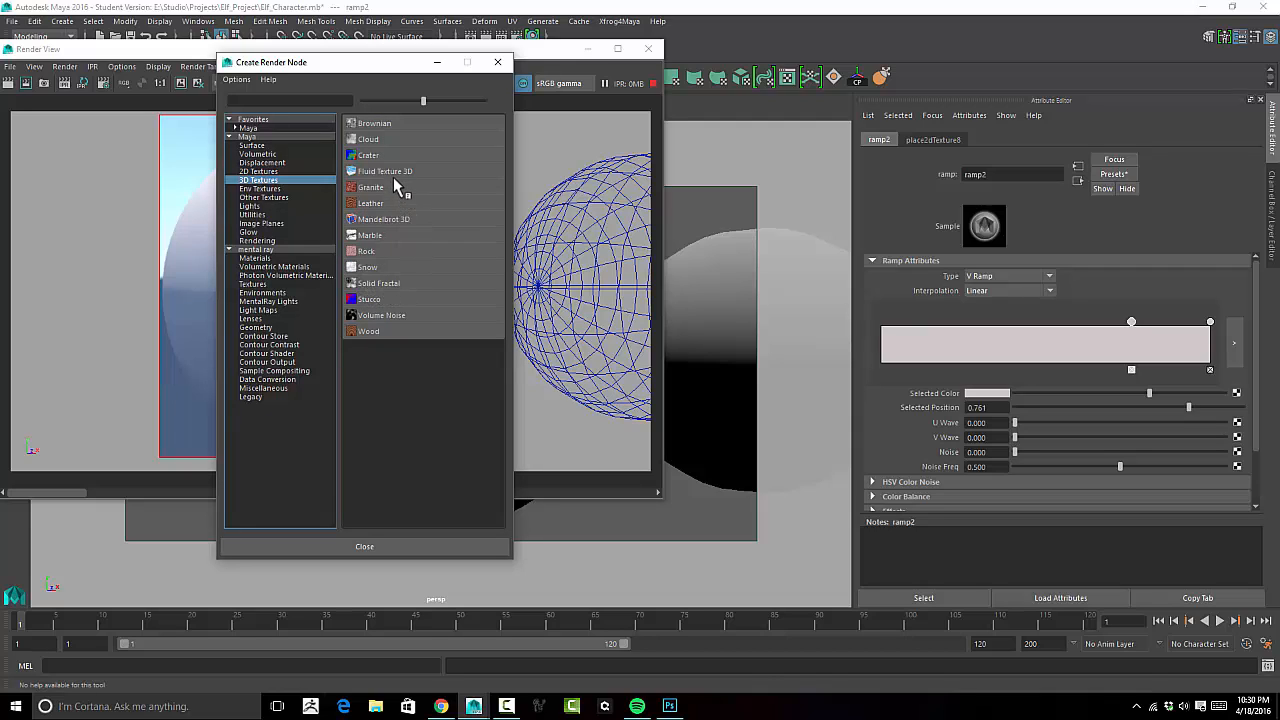
left_click(375, 235)
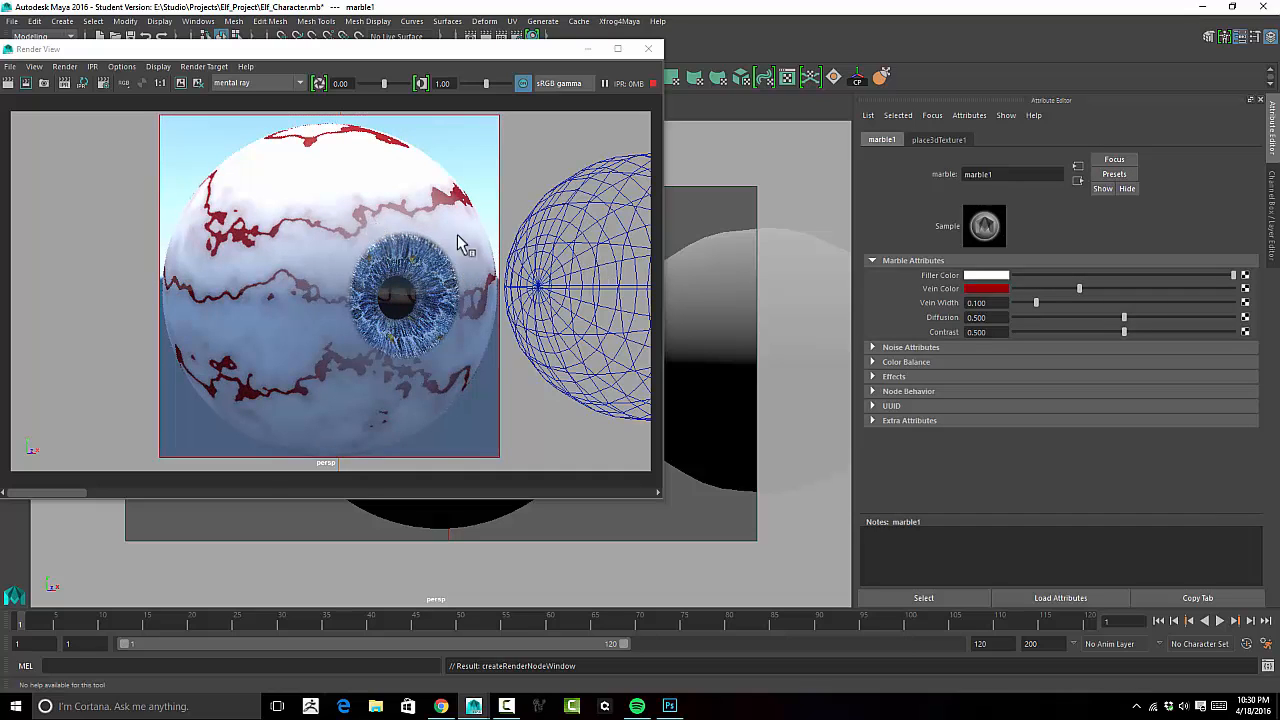
Give the marble texture the pale pinkish-gray filler color from the color history, vein width 0.006, diffusion 0.264 and contrast 0.414.
left_click(994, 276)
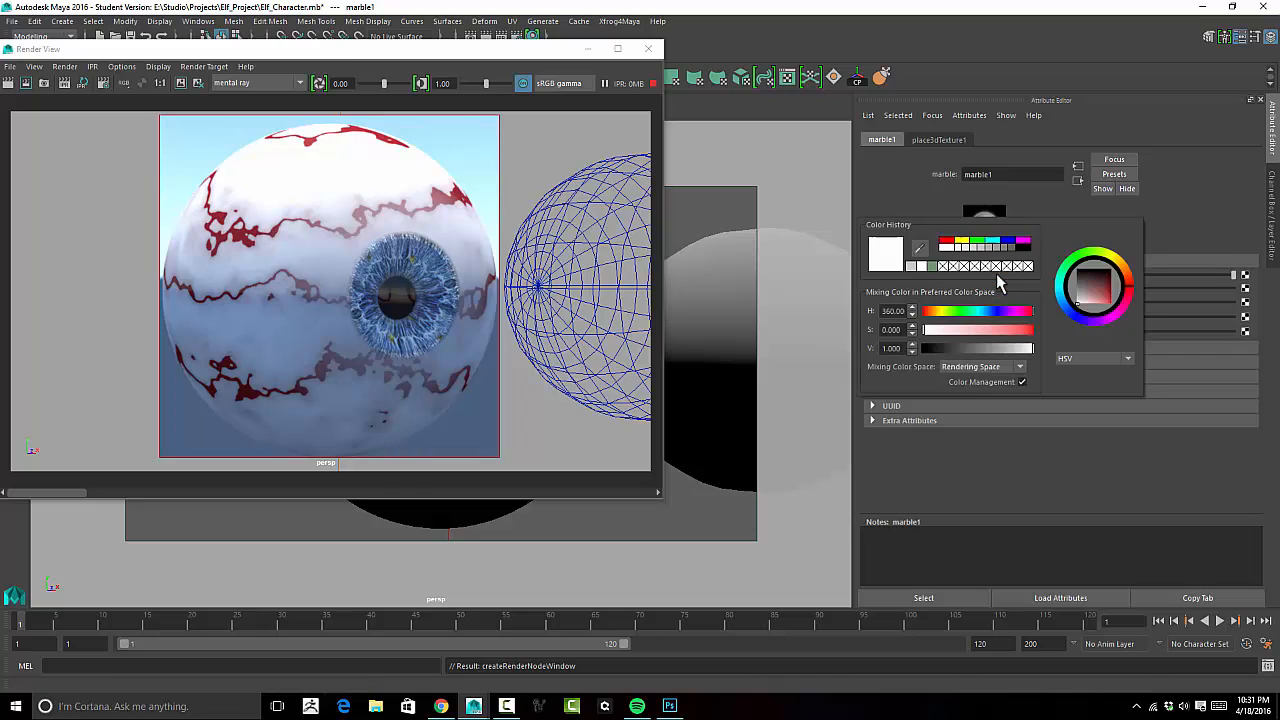
left_click(911, 267)
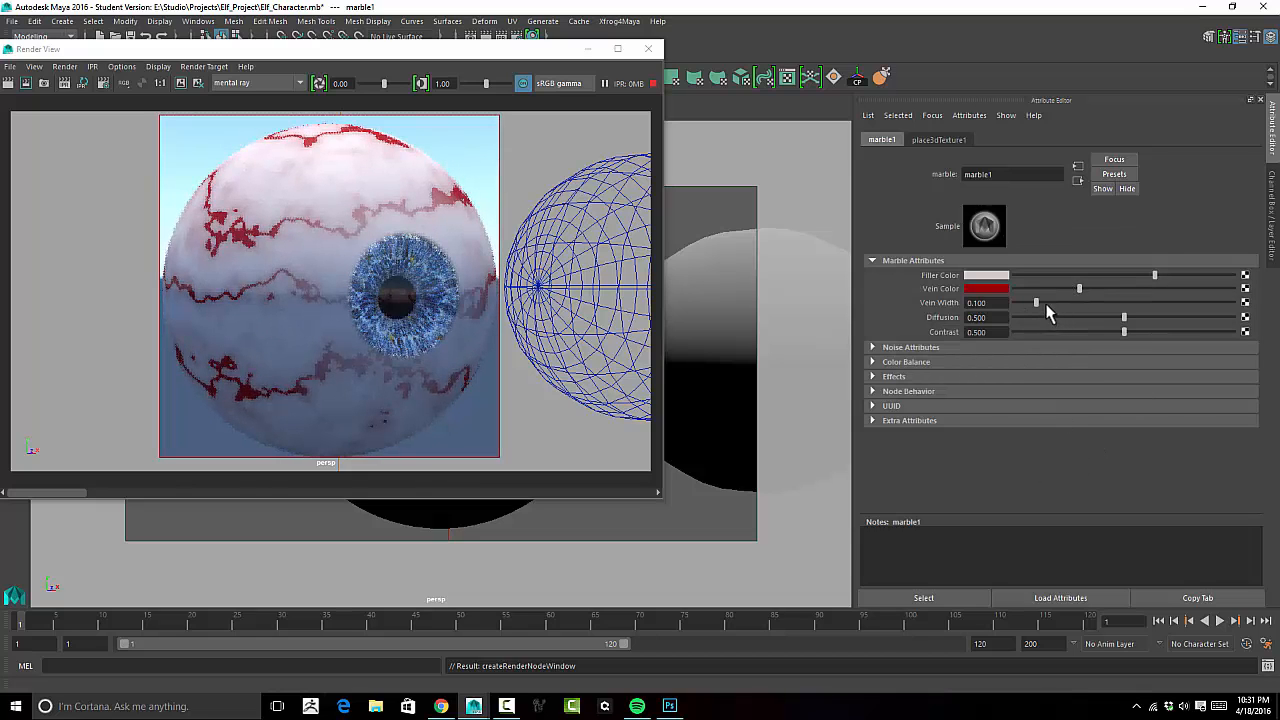
left_click_drag(1034, 300, 1025, 300)
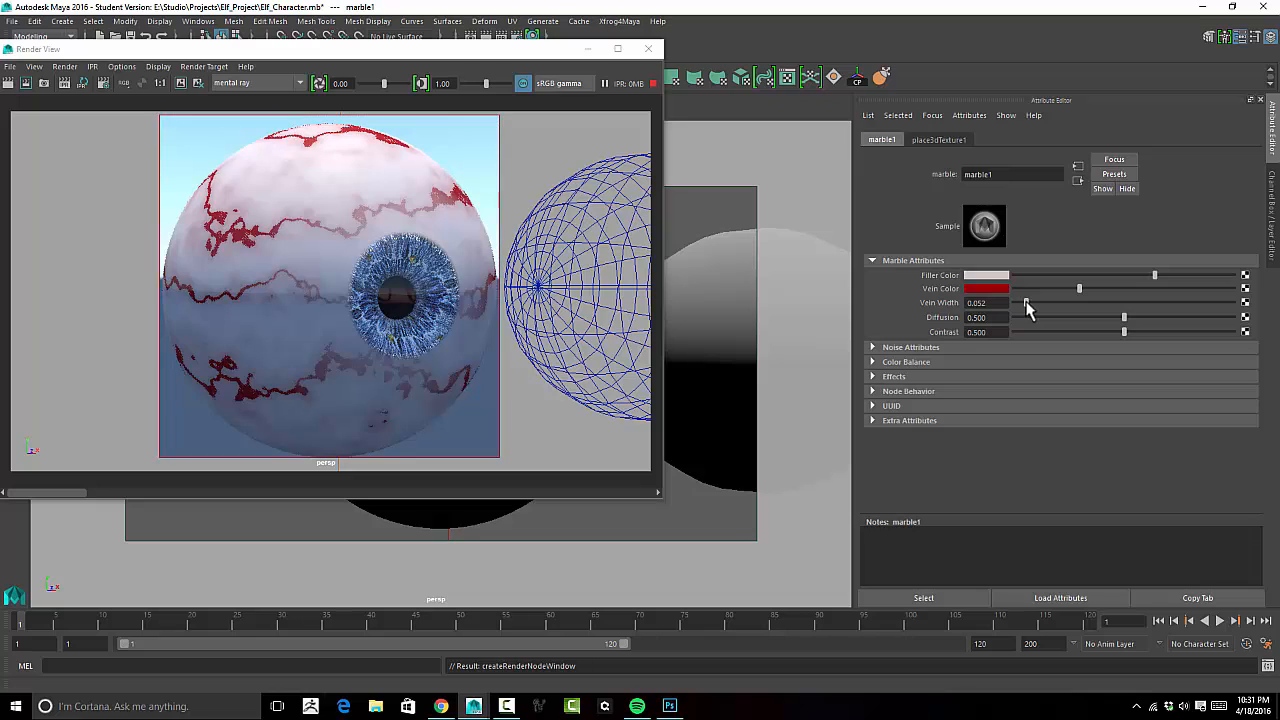
left_click_drag(1026, 302, 1021, 302)
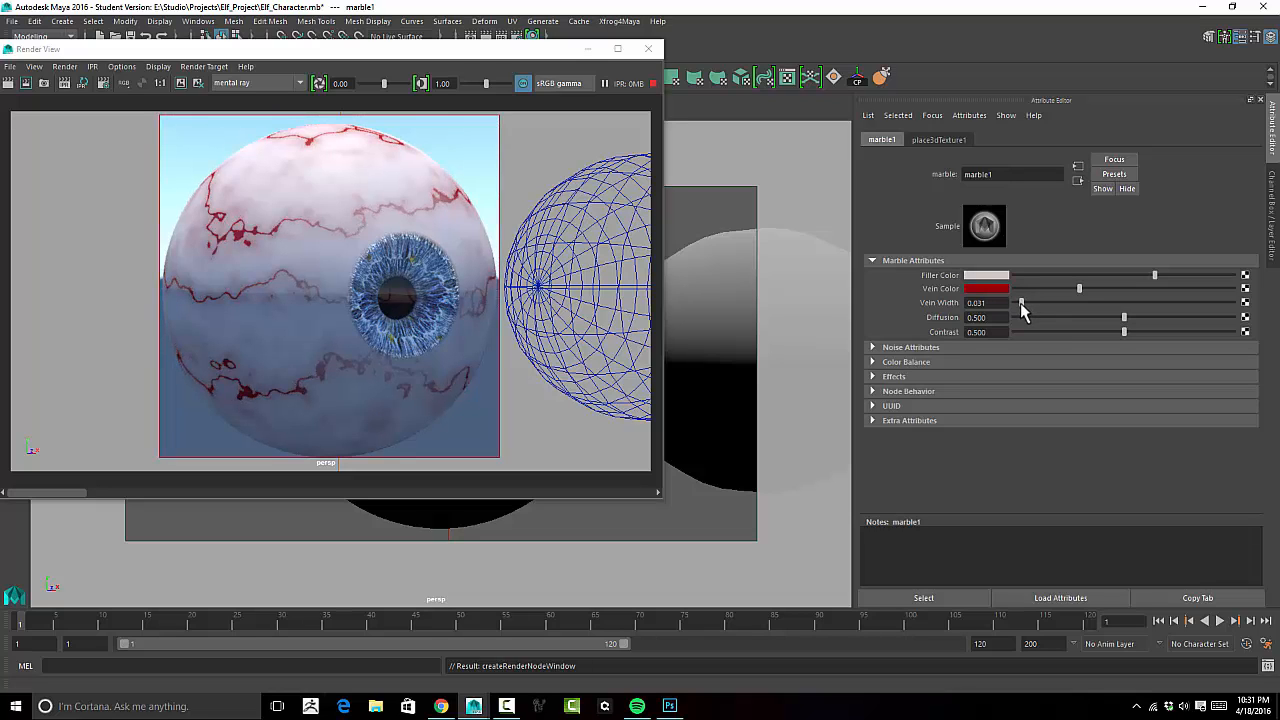
left_click_drag(1021, 303, 1016, 303)
left_click_drag(1124, 318, 1106, 338)
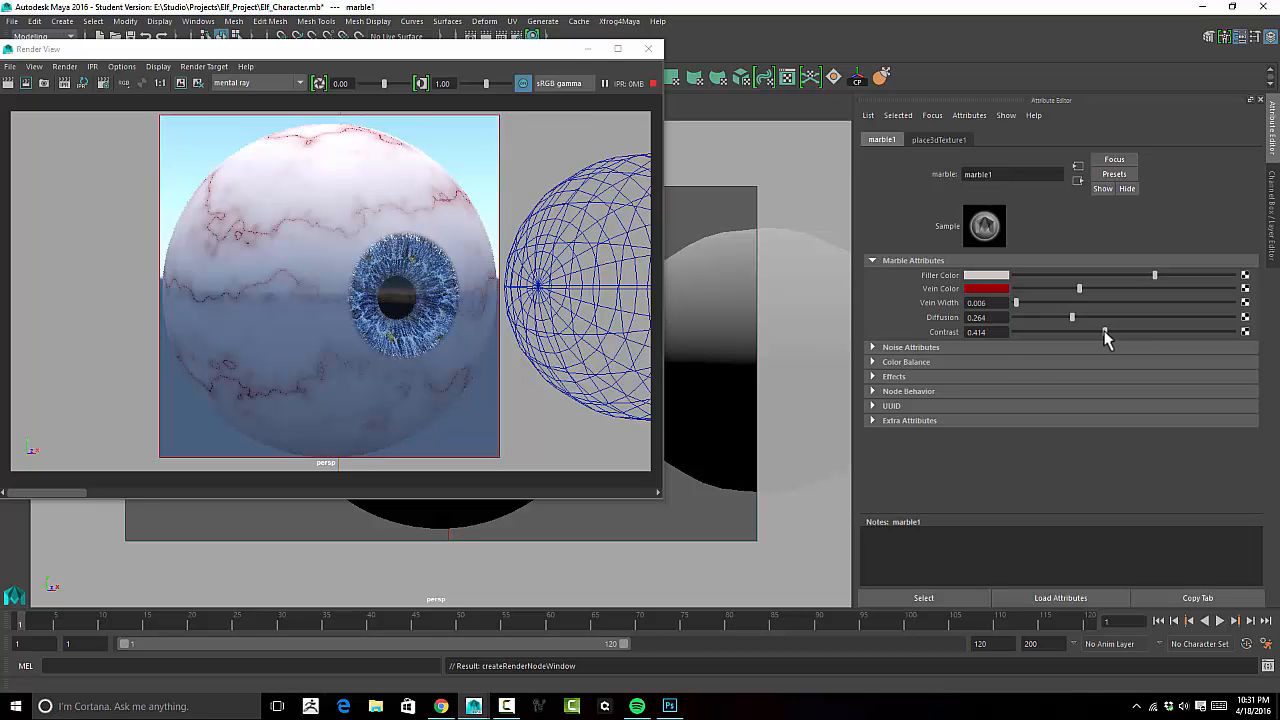
In the marble's noise attributes, set the ratio to 0.543 and the second ripples value to 4, trying 2 first.
left_click(900, 347)
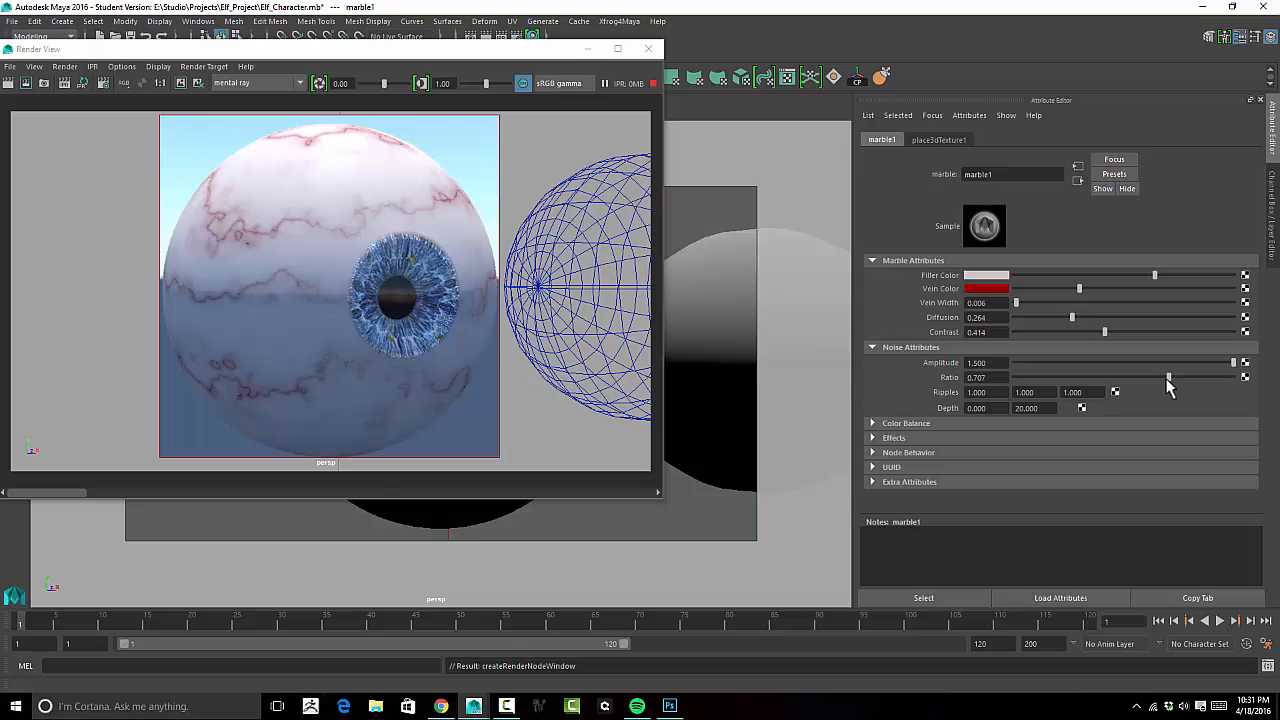
left_click_drag(1166, 380, 1133, 381)
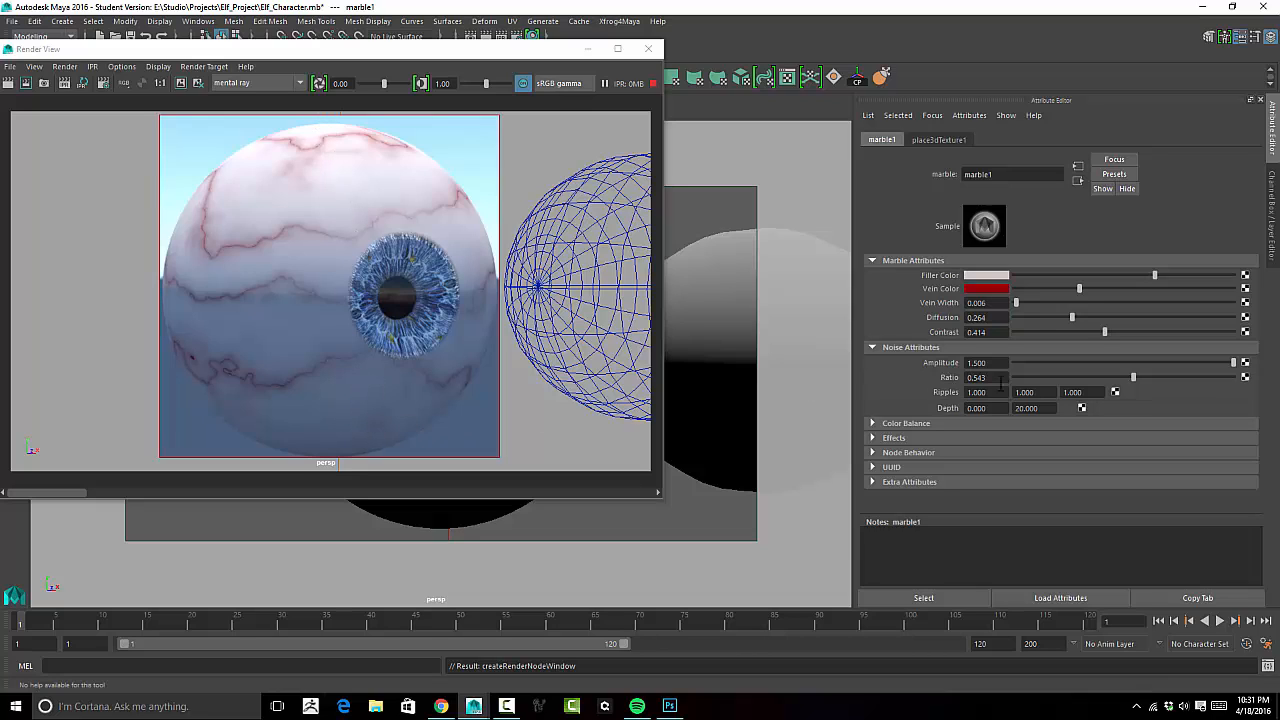
left_click_drag(1041, 392, 929, 391)
type("2")
key("Return")
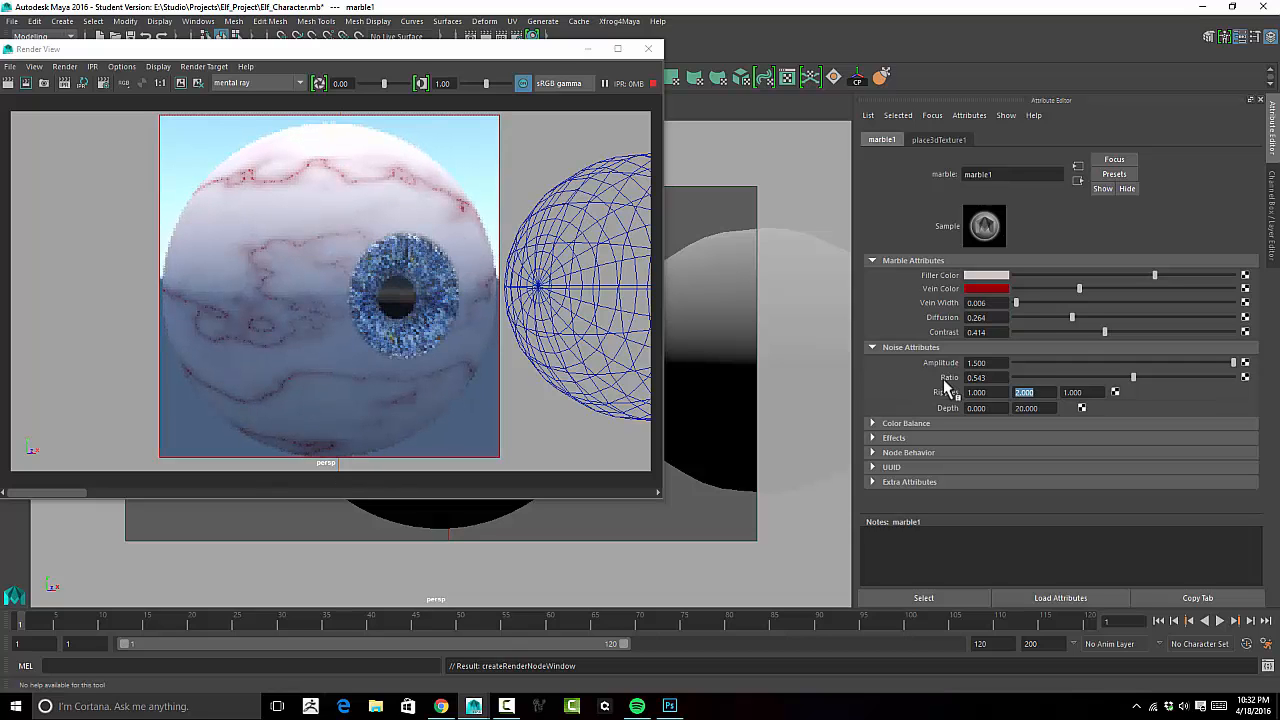
type("4")
key("Return")
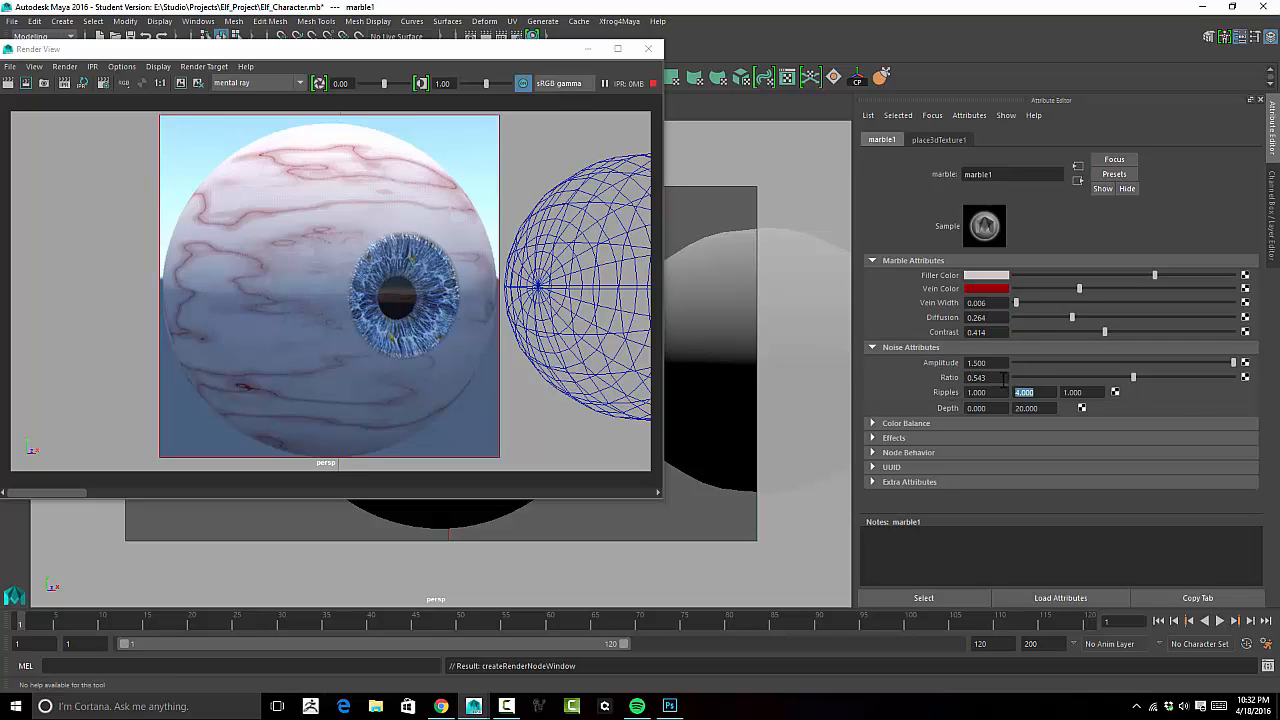
Try high and low noise ratios on the marble, settle on 0.586, and set the amplitude to 2.
left_click_drag(1138, 377, 1204, 380)
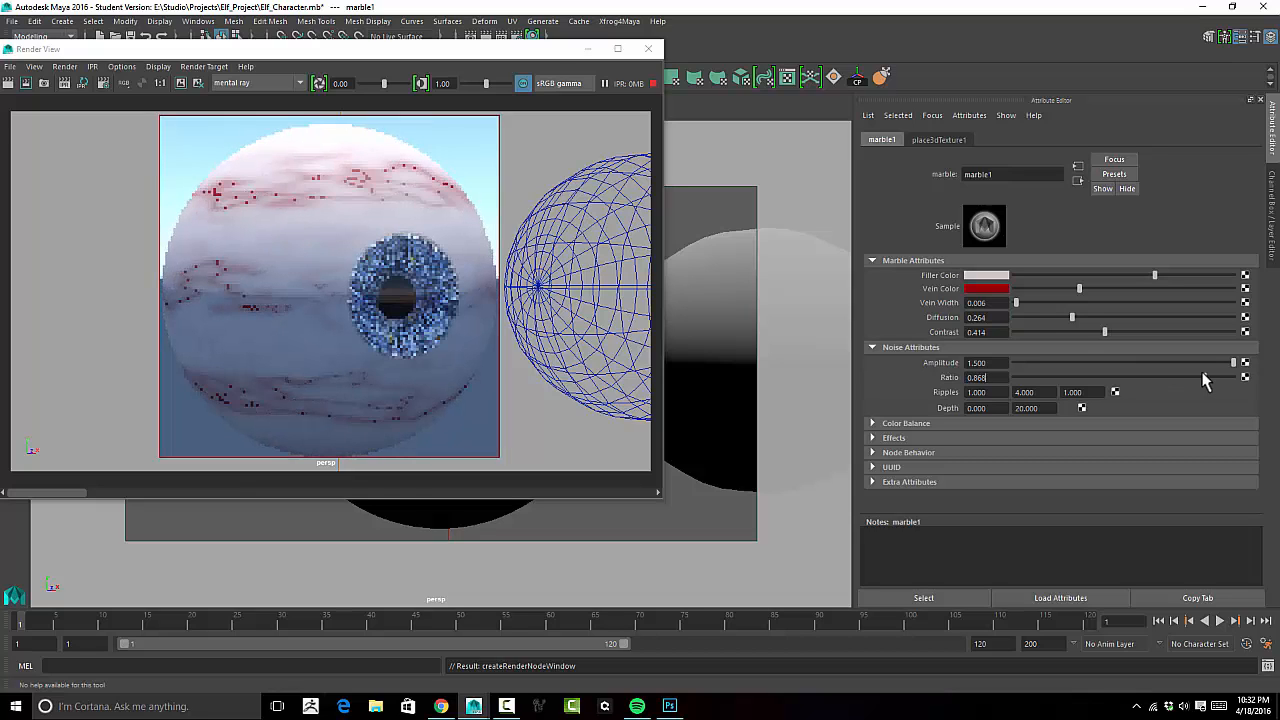
left_click_drag(1203, 380, 1020, 382)
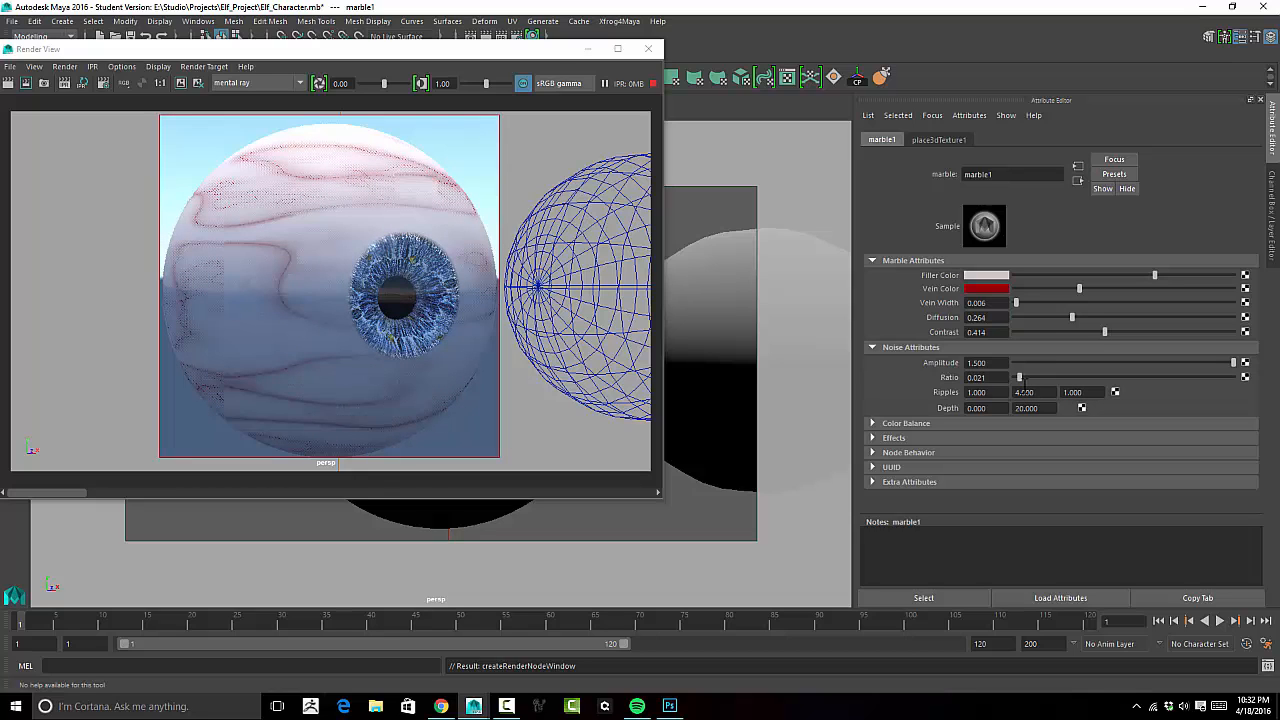
left_click_drag(1021, 380, 1143, 386)
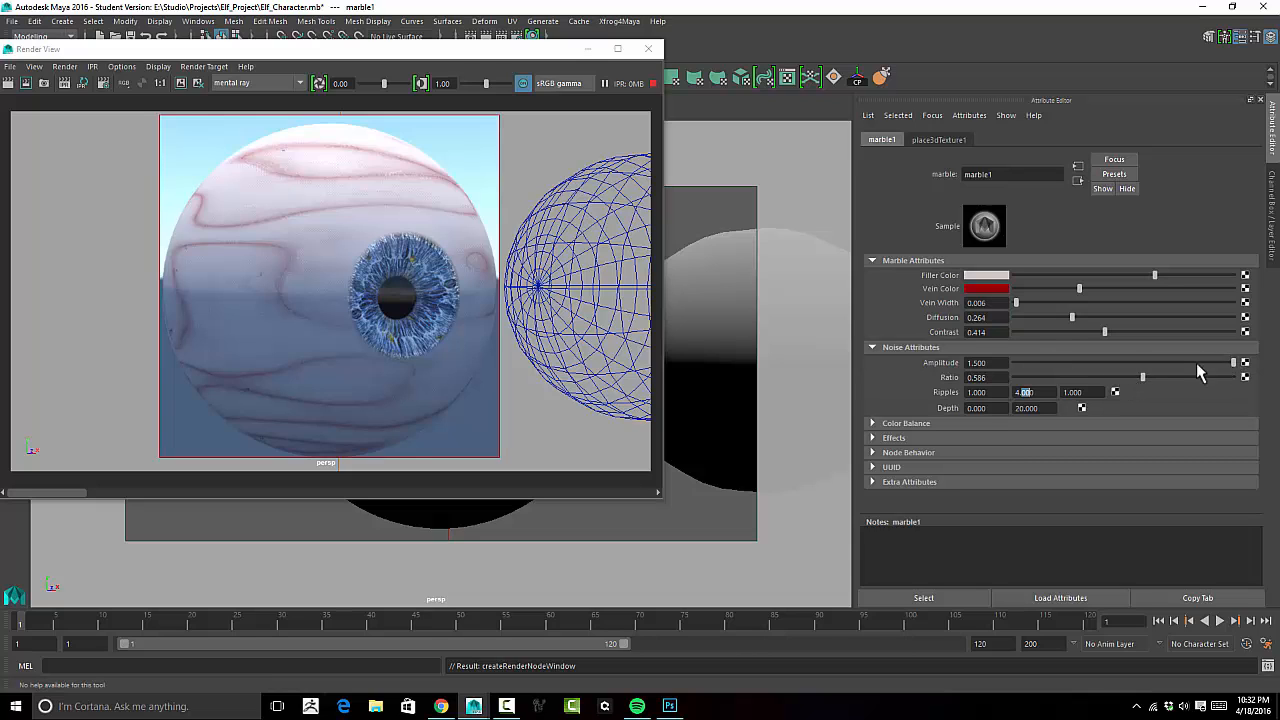
left_click_drag(1006, 364, 927, 374)
type("2")
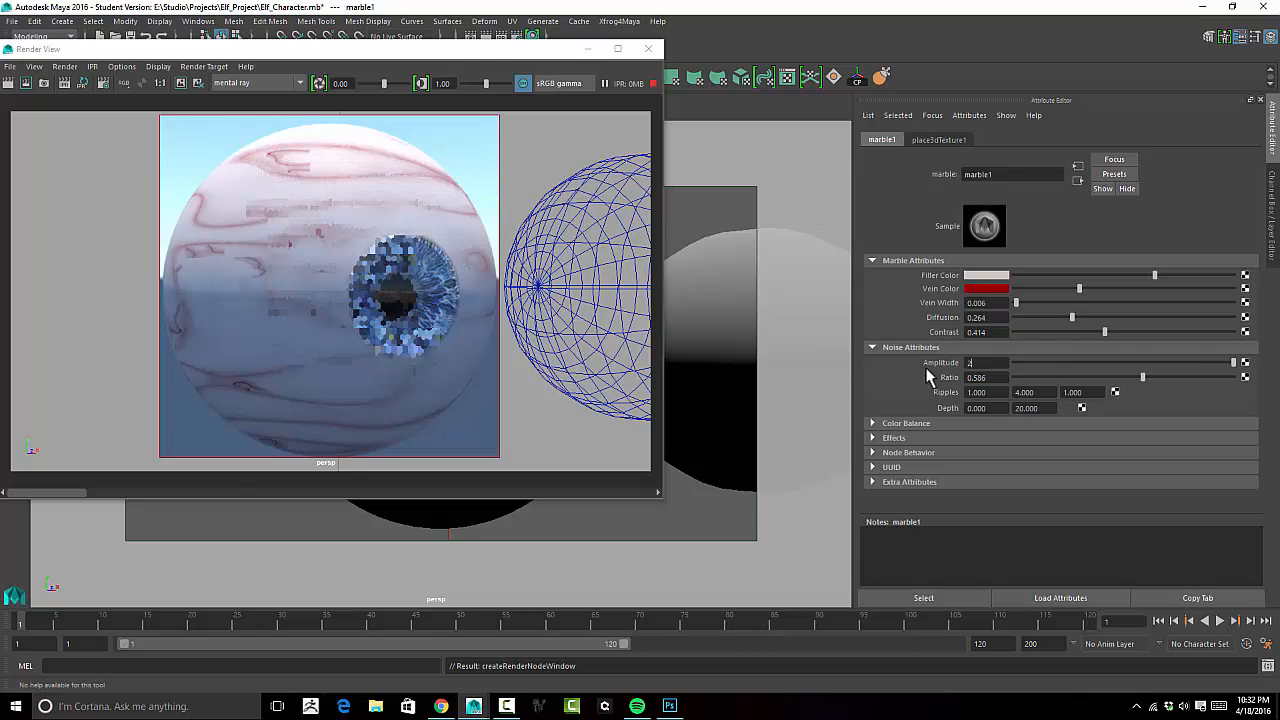
key("Return")
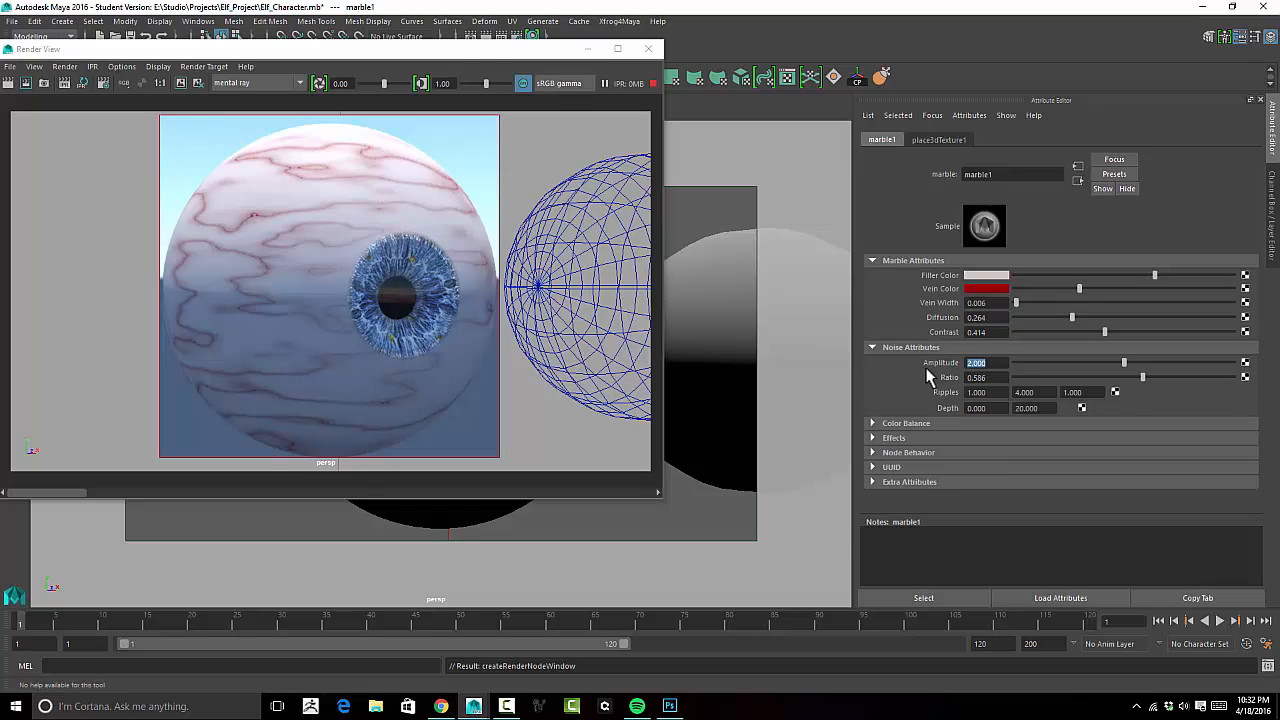
Reposition the eyeball color ramp's markers, with the pale one at 0.779 and the marble one slightly before it, keeping veins toward the back.
left_click_drag(494, 50, 553, 30)
left_click(494, 509)
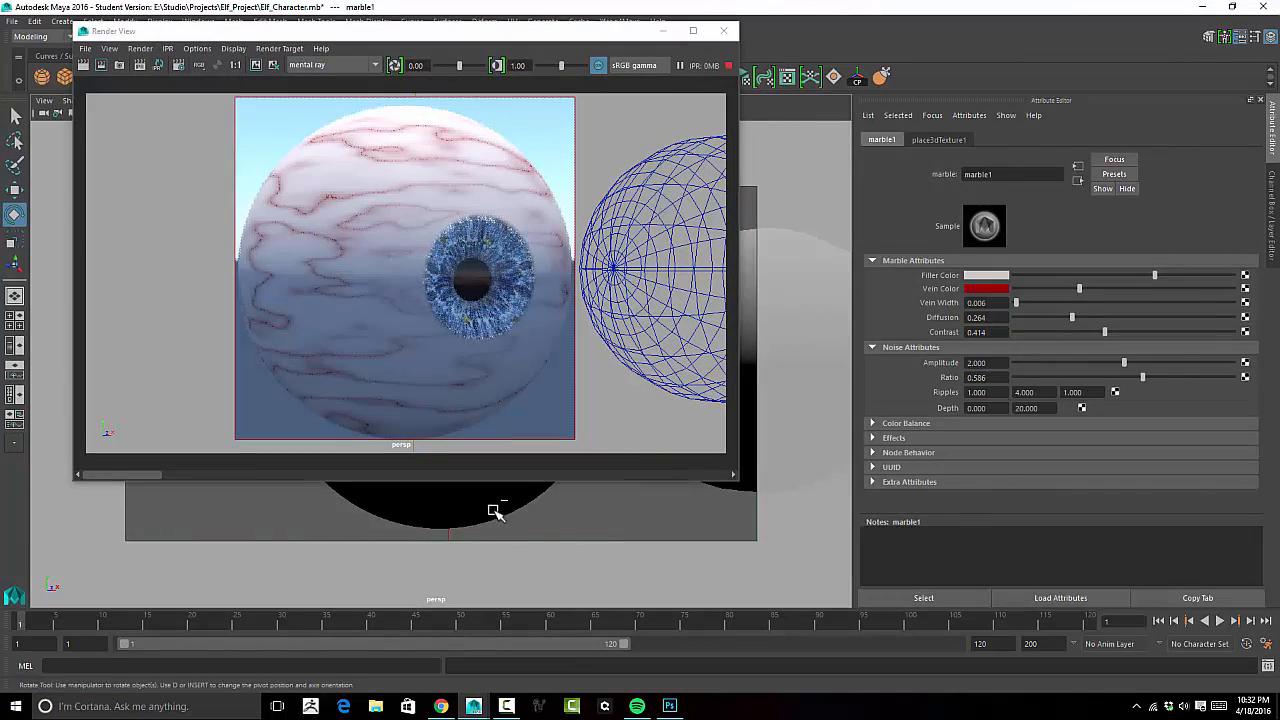
left_click(1235, 291)
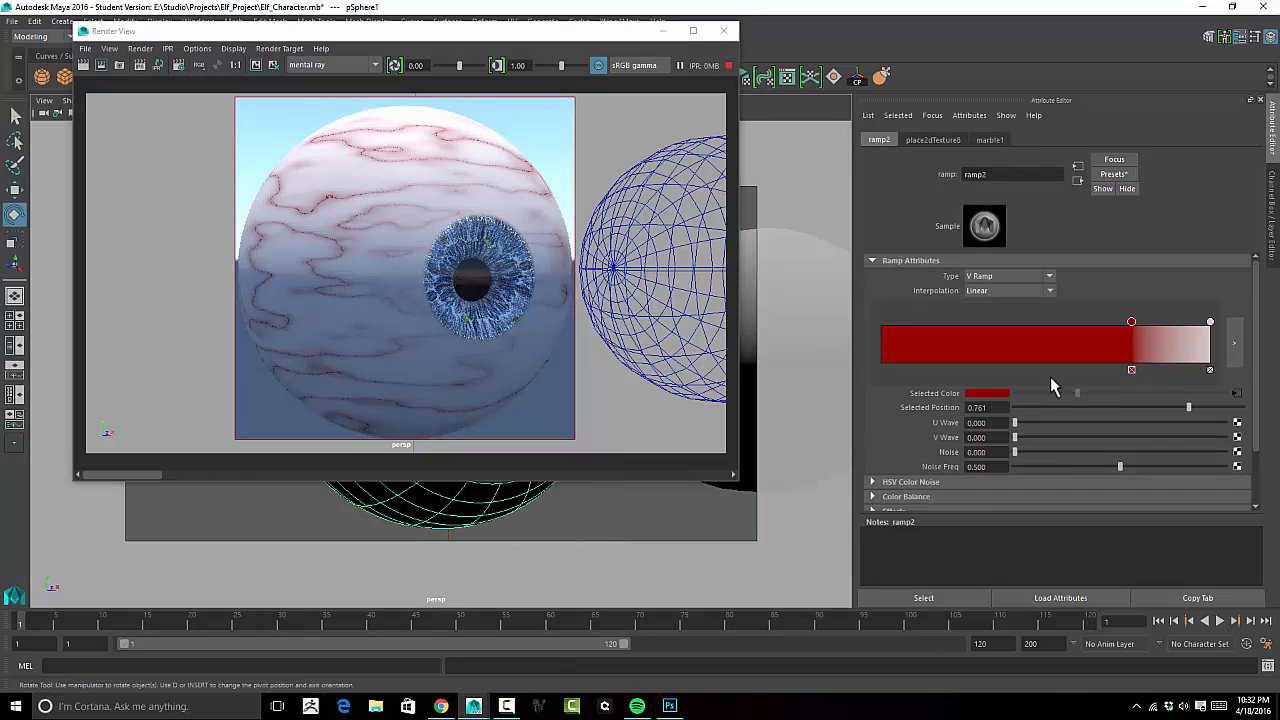
left_click_drag(1130, 324, 1065, 334)
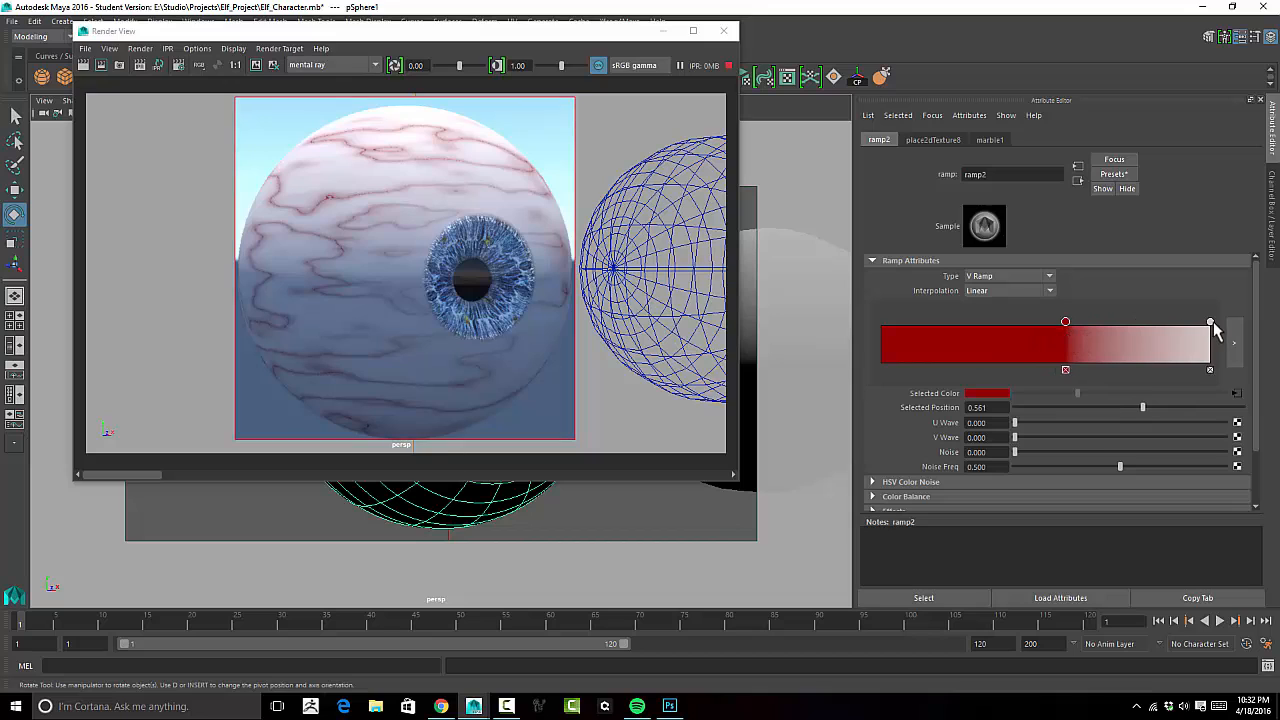
left_click_drag(1210, 325, 1100, 345)
mouse_move(1078, 345)
left_mouse_down()
mouse_move(980, 343)
mouse_move(1052, 341)
left_mouse_up()
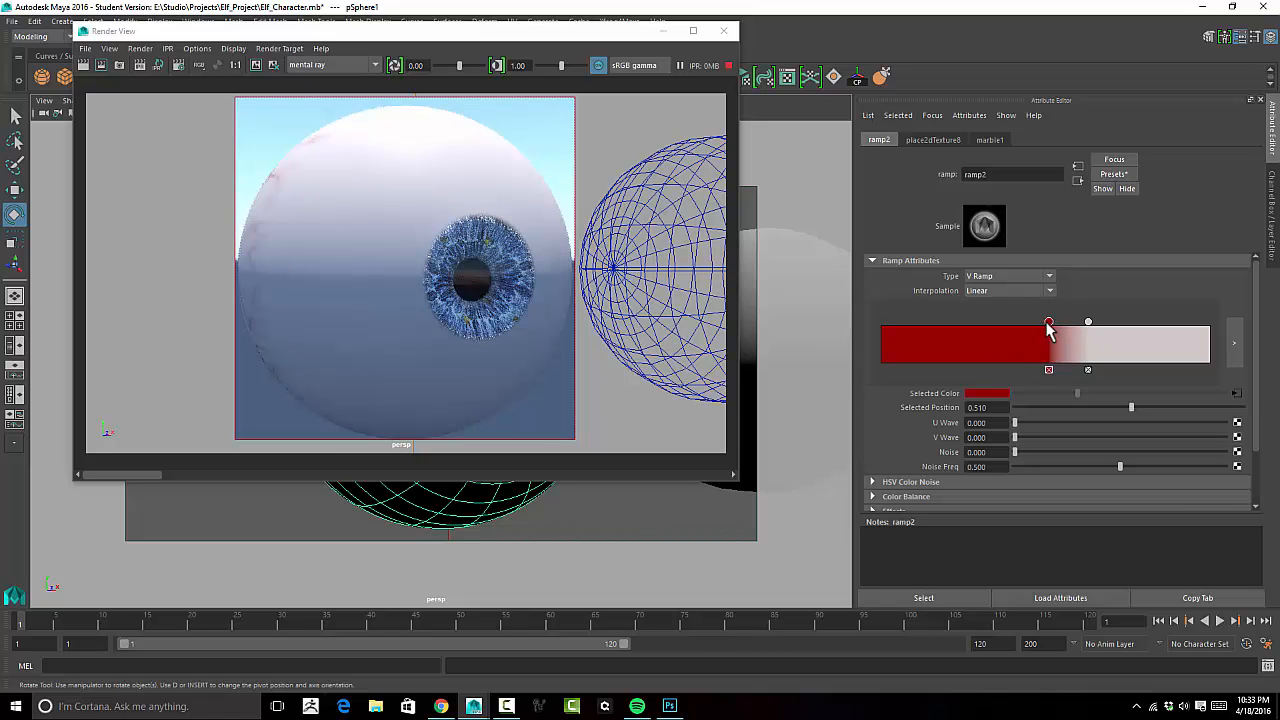
left_click_drag(1049, 325, 1119, 324)
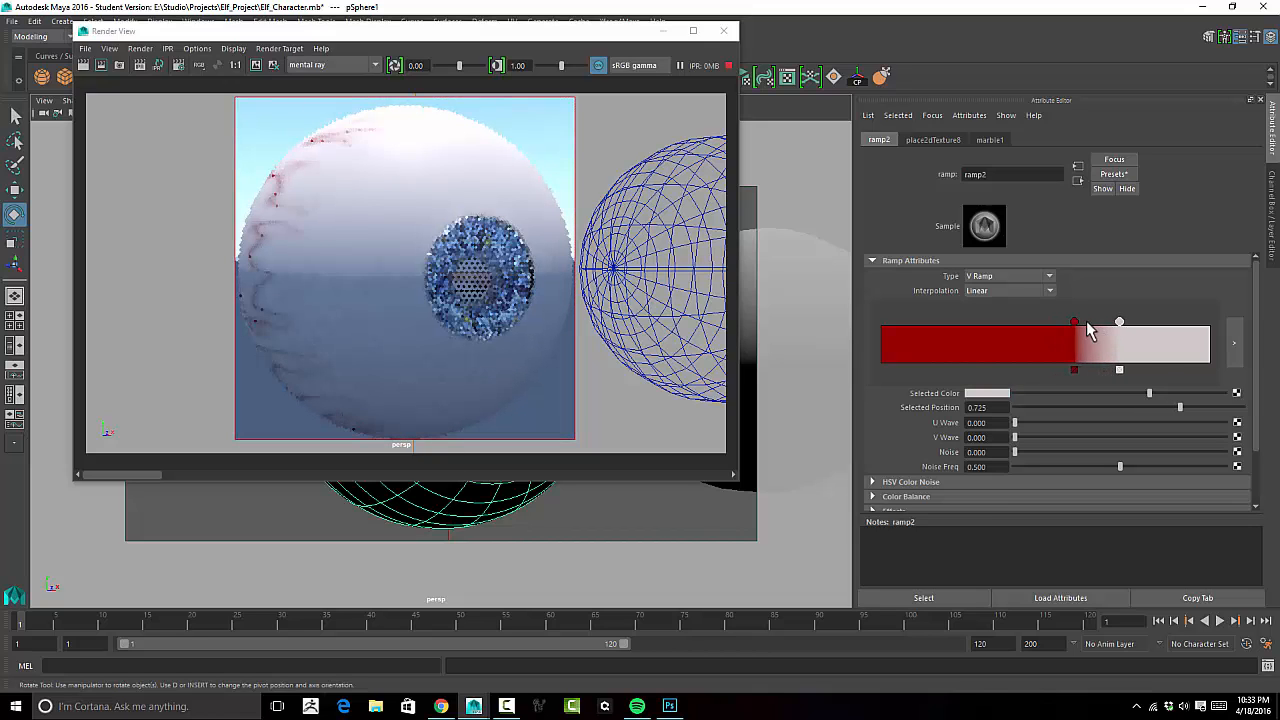
left_click_drag(1075, 323, 1137, 323)
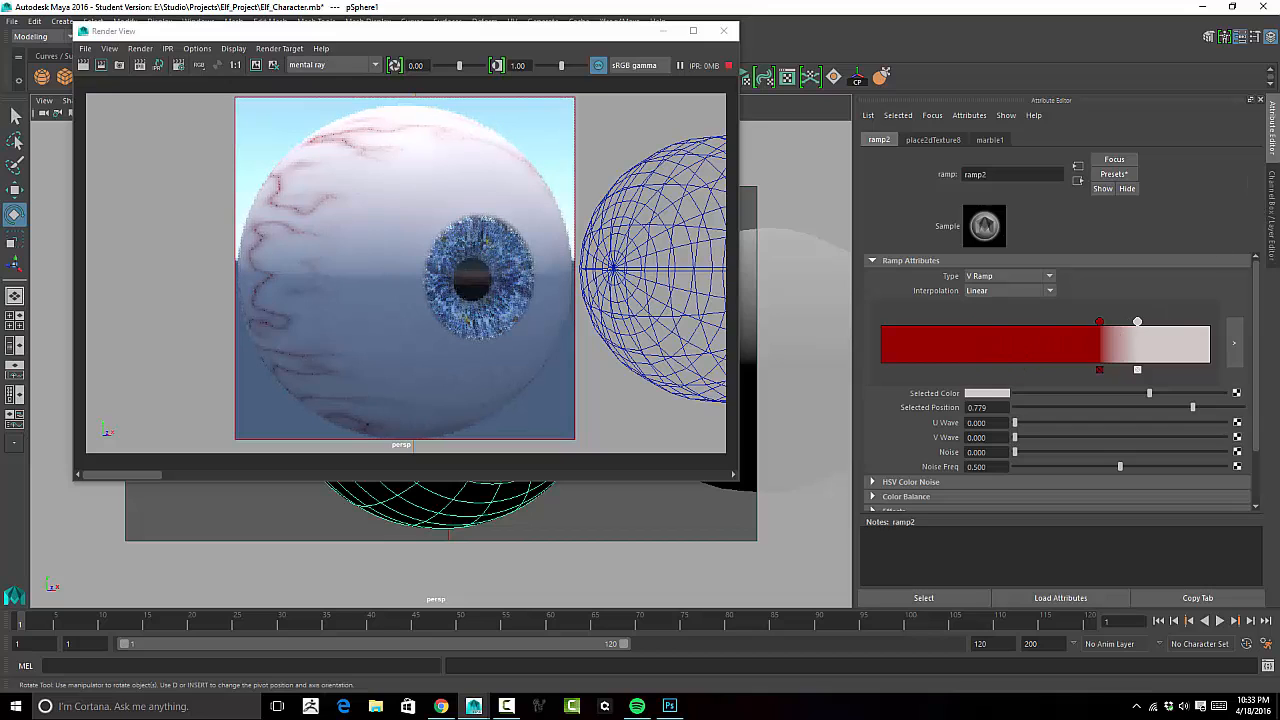
Make the Elf_Character:layer1 display layer visible and restart the IPR render.
left_click(1274, 225)
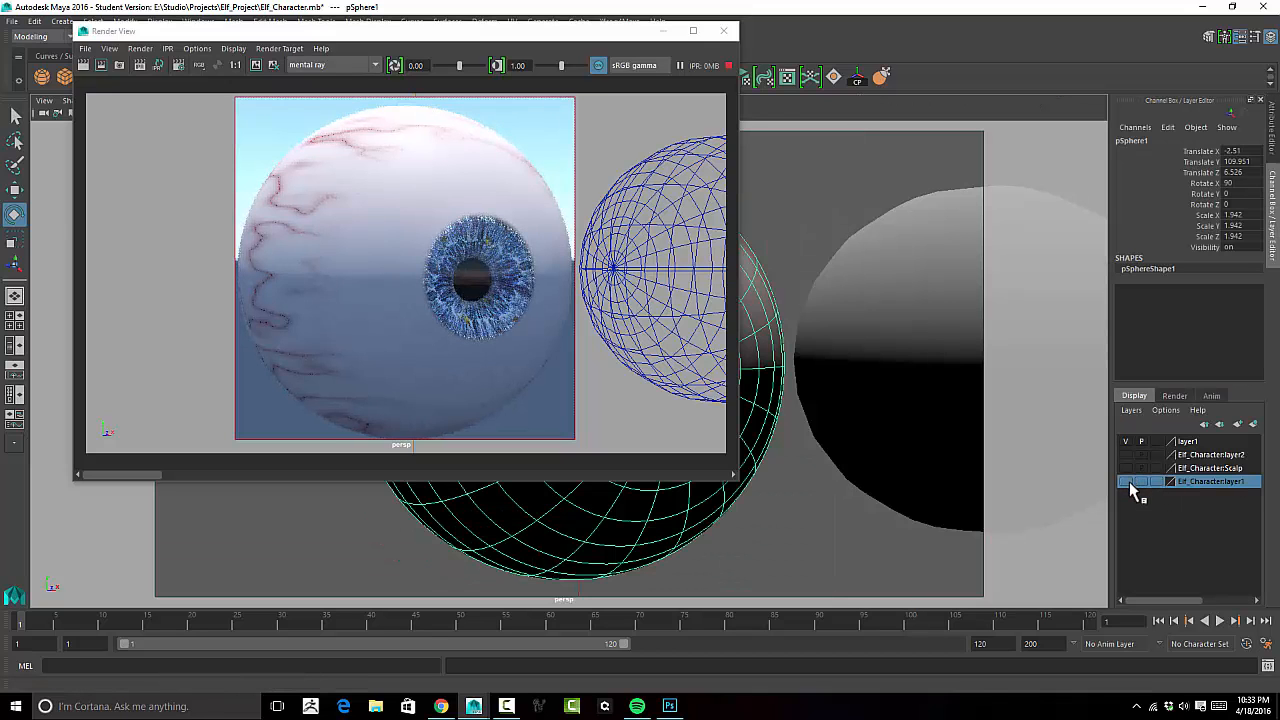
left_click(1127, 482)
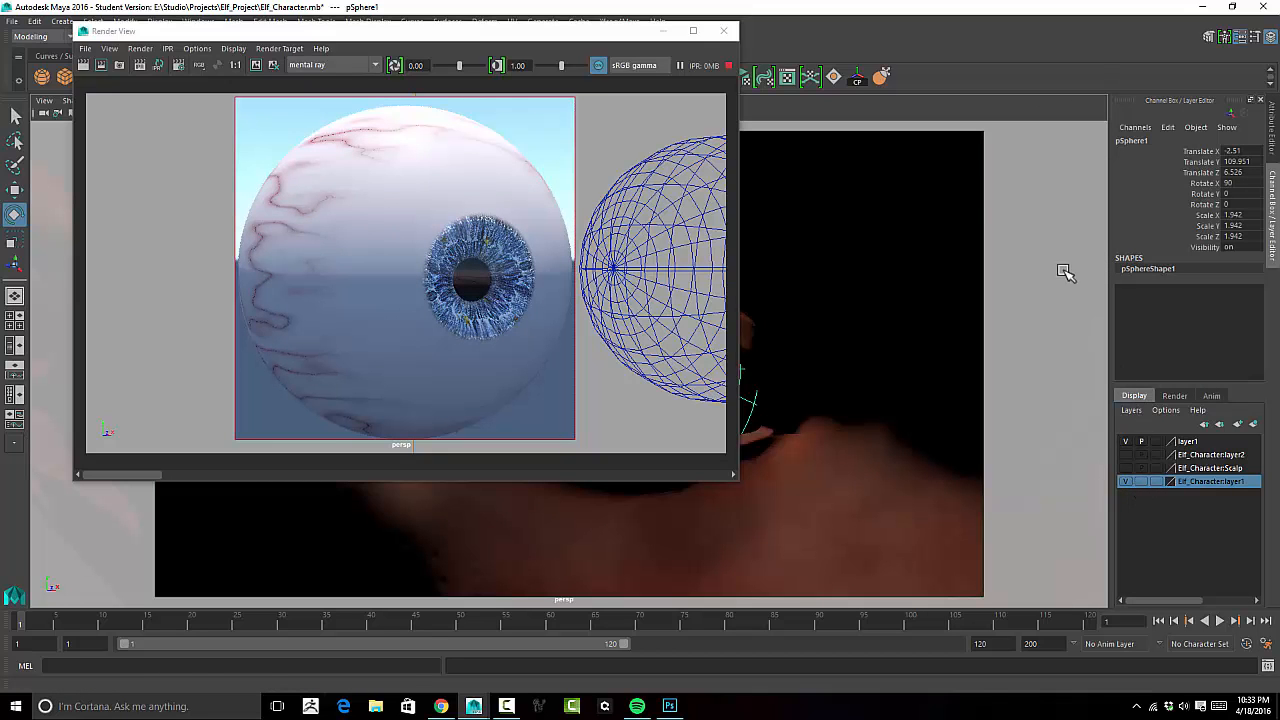
left_click_drag(565, 40, 498, 36)
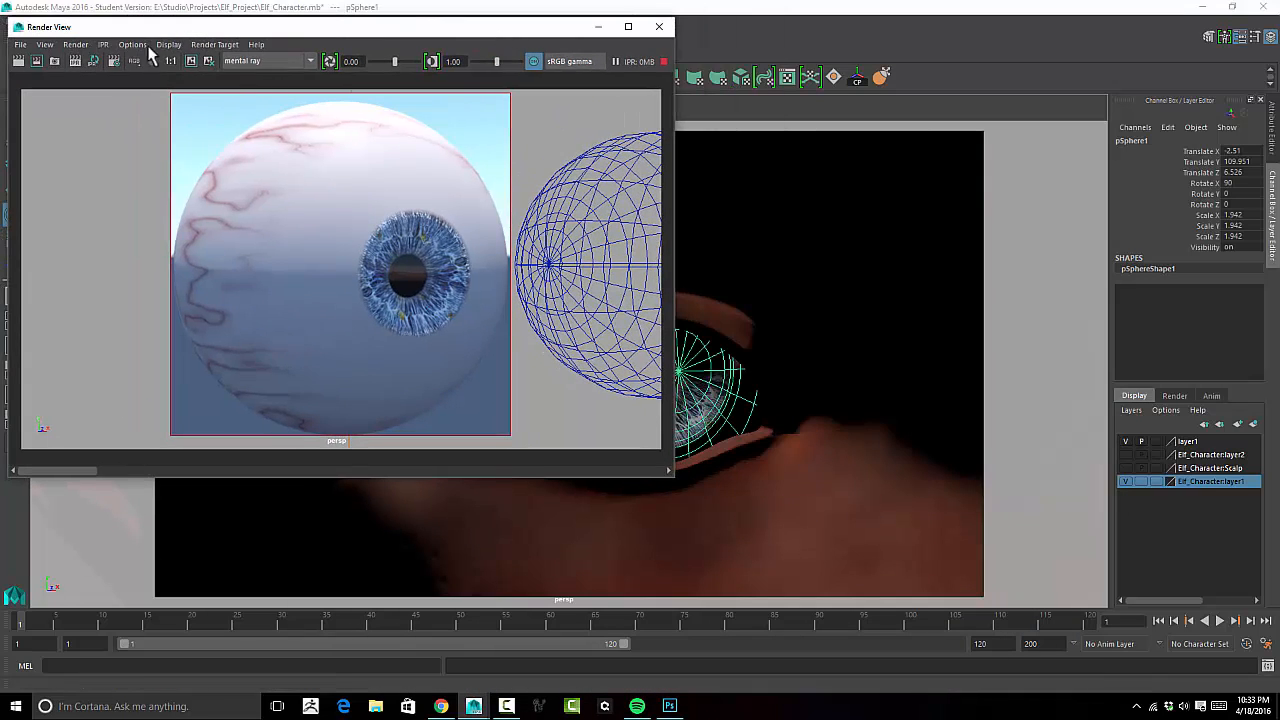
left_click(74, 61)
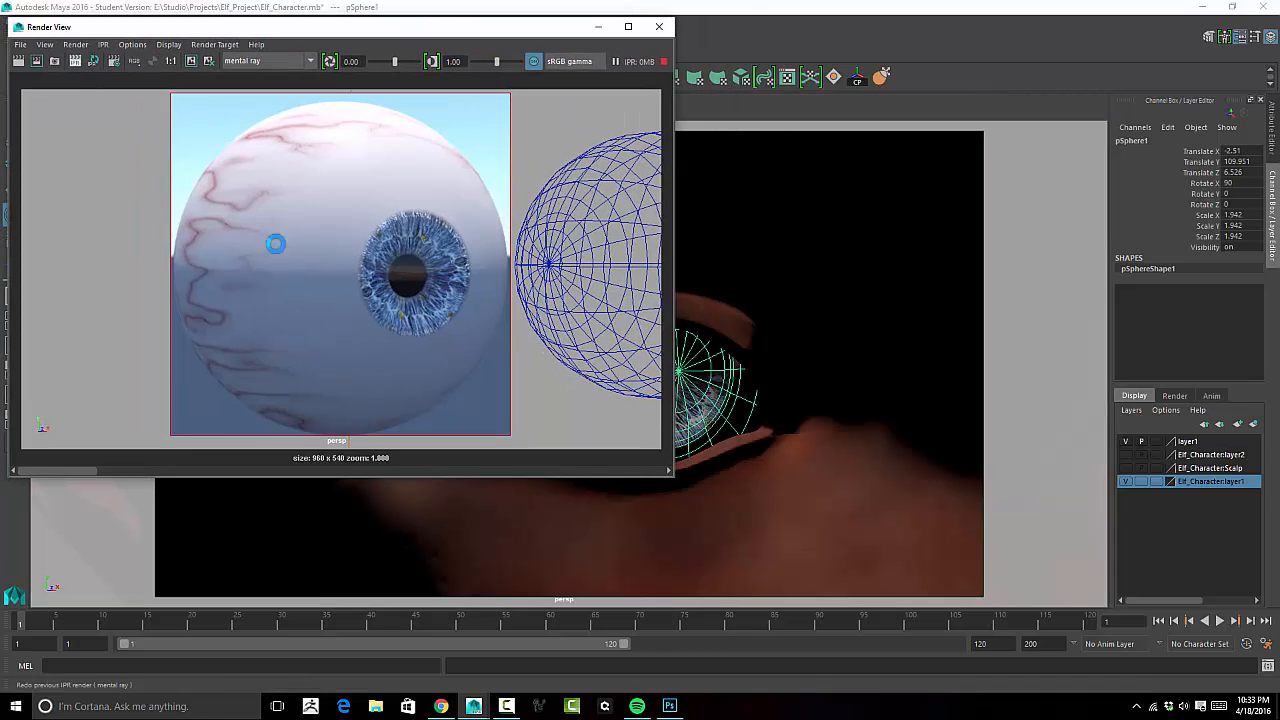
left_click(846, 309)
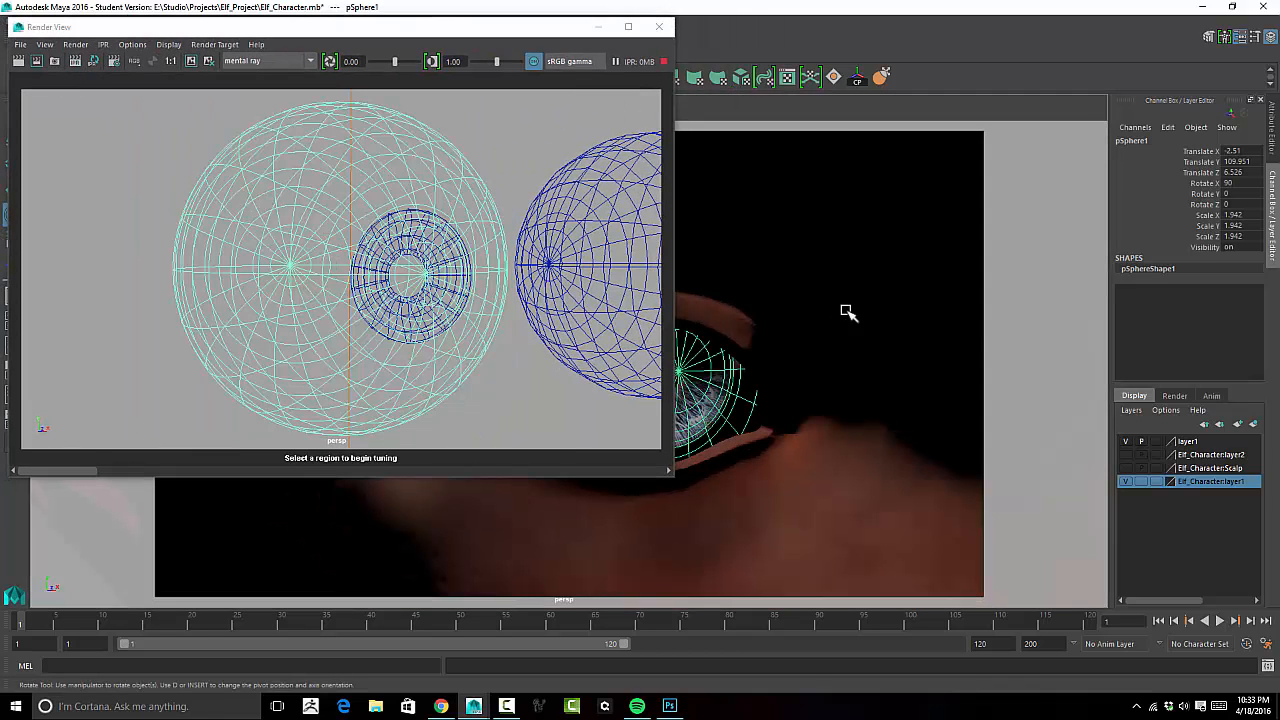
left_click(75, 61)
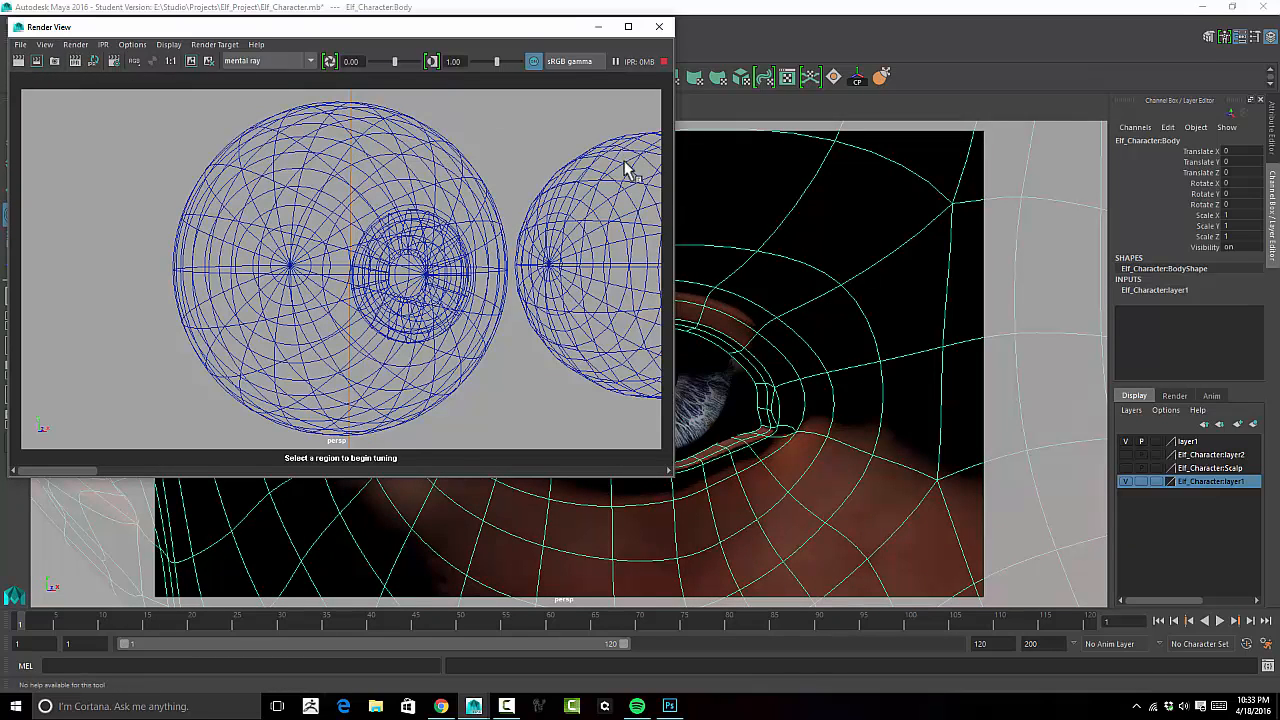
Reopen the Render View and restart the IPR render with the elf's whole head framed in the perspective view.
right_click_drag(769, 304, 625, 306, "alt")
middle_click_drag(664, 299, 696, 284, "alt")
left_click(659, 26)
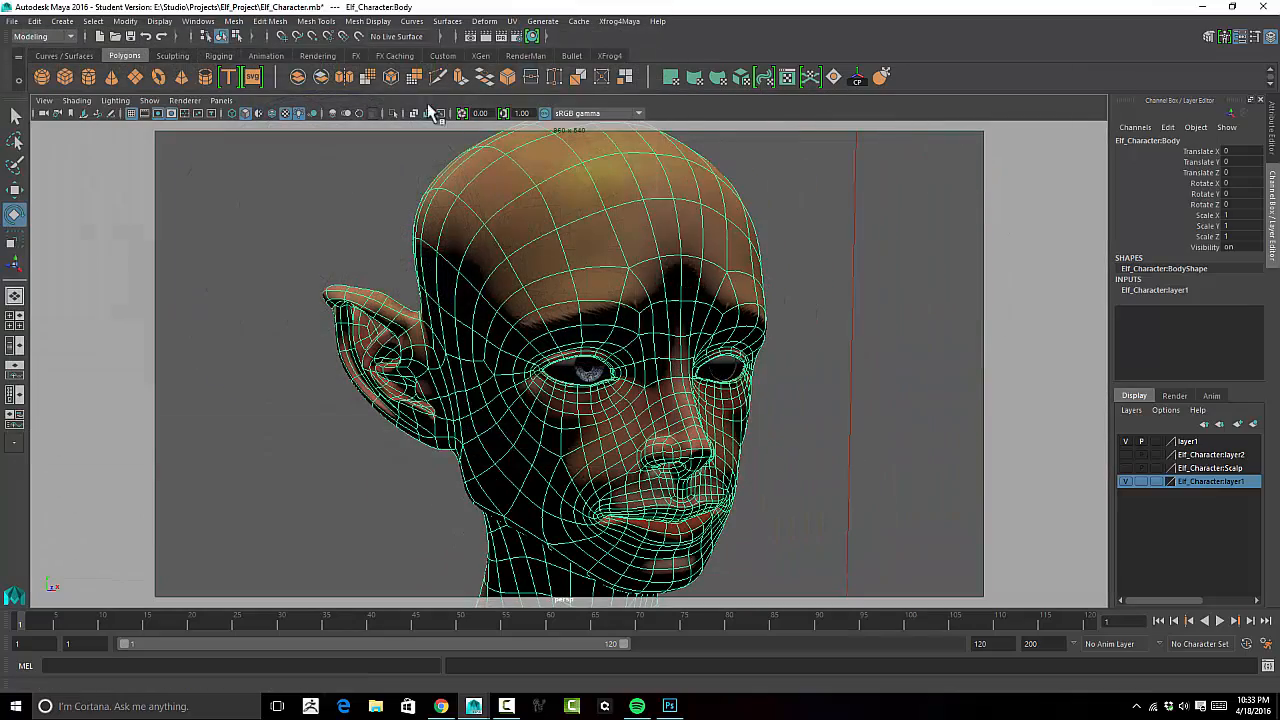
left_click(473, 36)
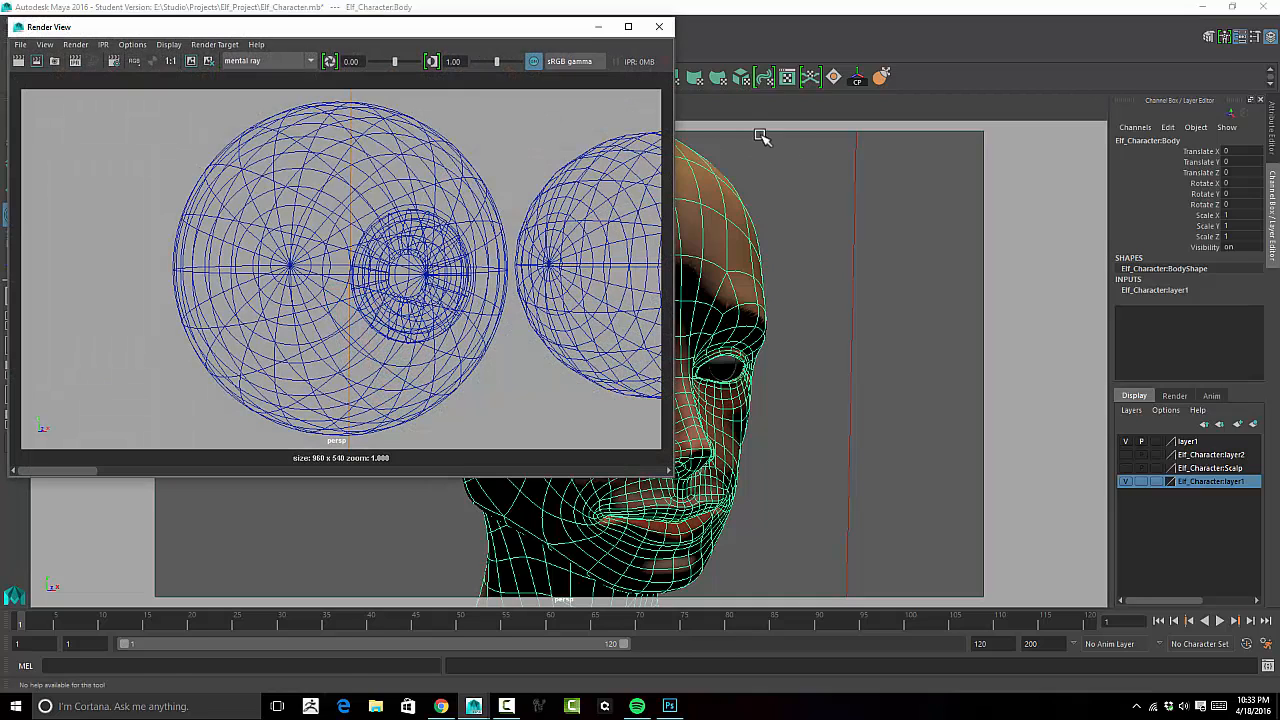
left_click(838, 170)
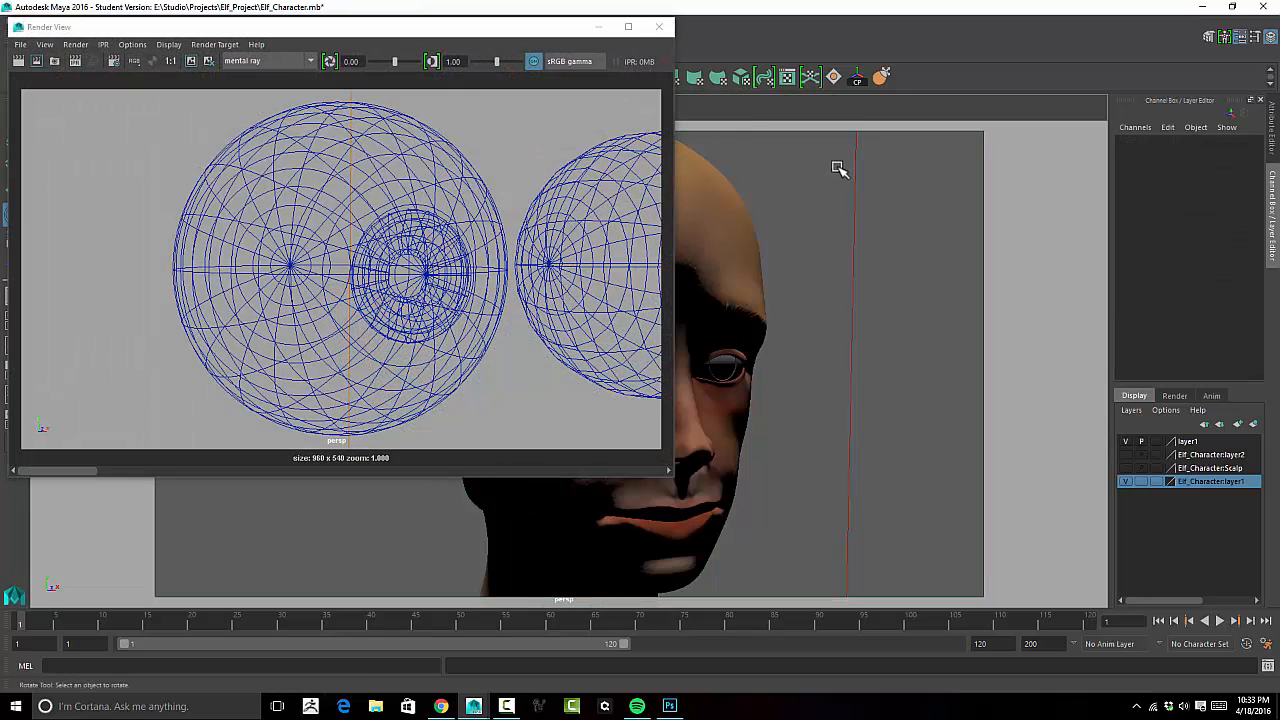
left_click(75, 61)
Render a still frame of the elf's whole head to check the eyes, and restart the IPR render.
left_click(1126, 483)
left_click(1126, 483)
left_click(734, 434)
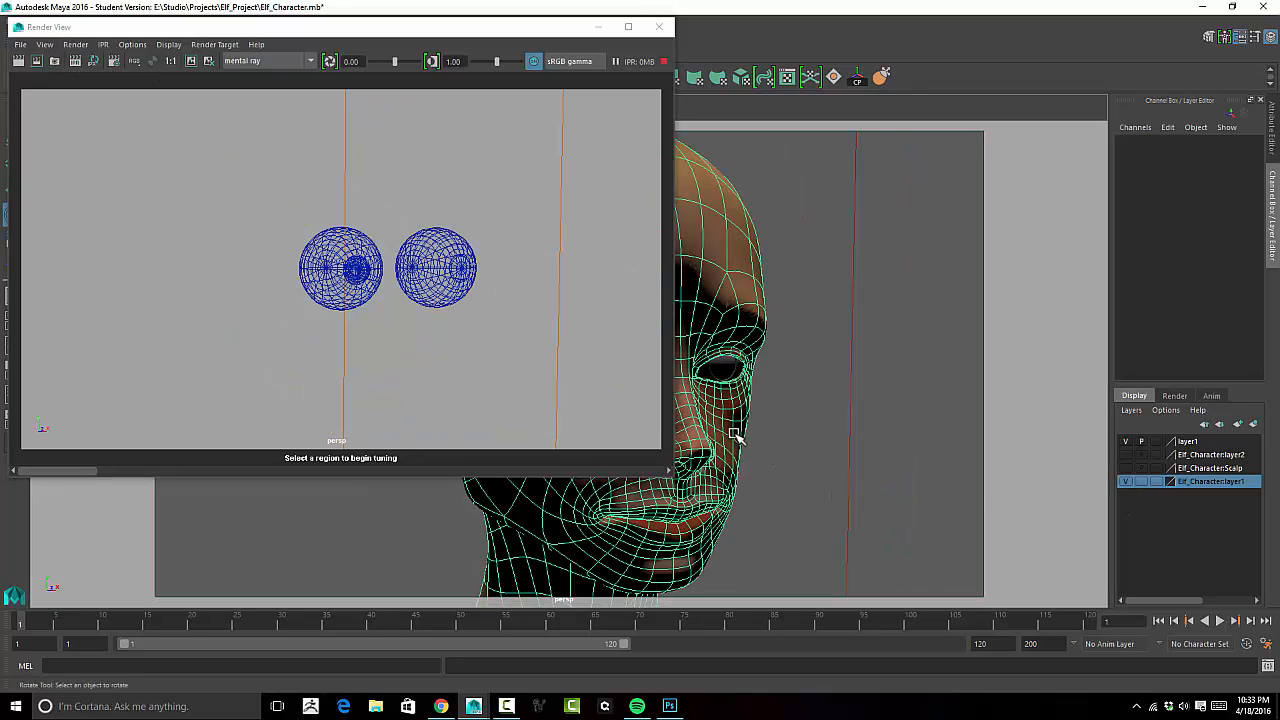
left_click(17, 62)
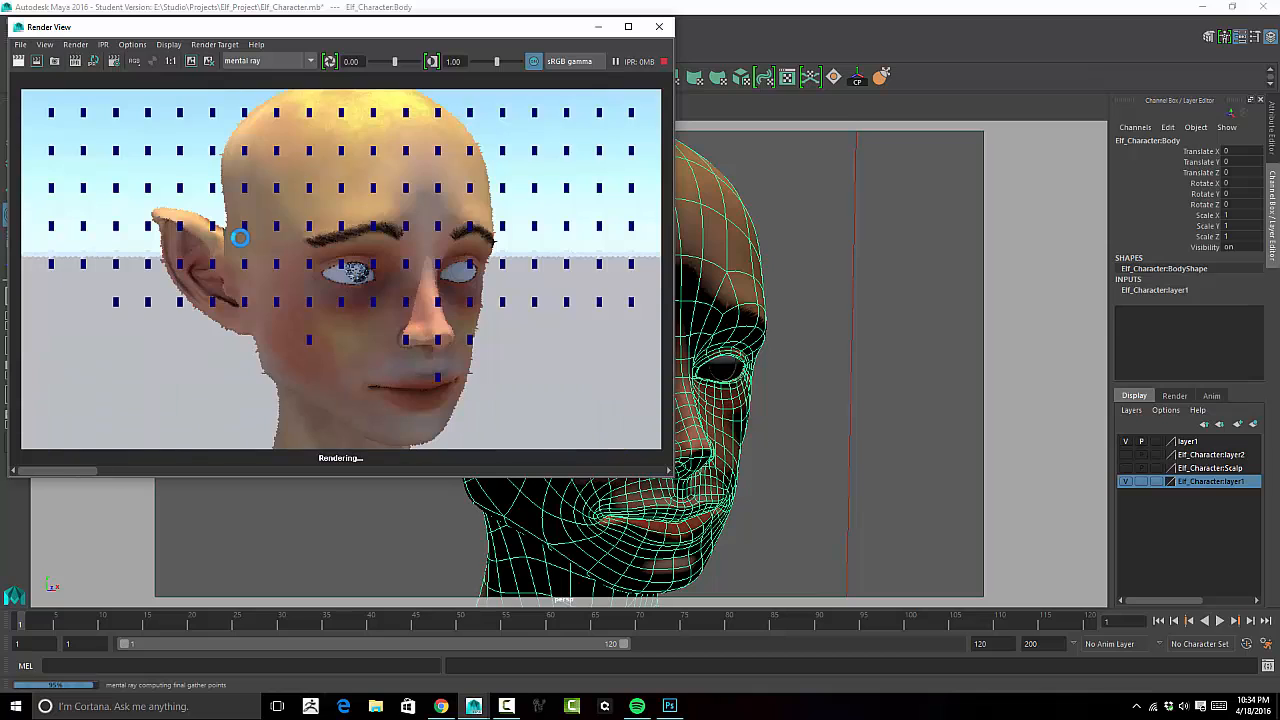
left_click(73, 62)
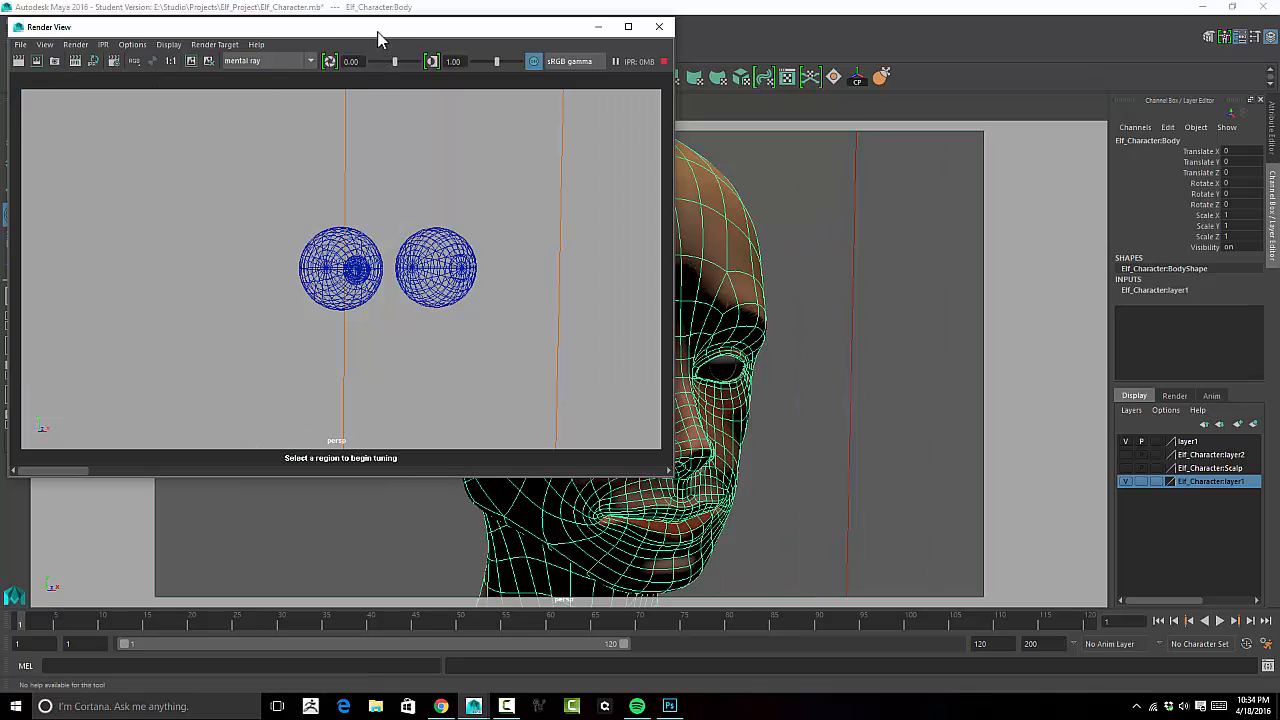
Frame the elf's veined eye up close in the perspective view and restart the IPR render on a region around that eye.
left_click_drag(380, 38, 213, 33)
right_click_drag(714, 357, 885, 345, "alt")
left_click_drag(752, 364, 814, 363, "alt")
middle_click_drag(814, 363, 932, 347, "alt")
right_click_drag(873, 351, 914, 346, "alt")
middle_click_drag(898, 344, 932, 356, "alt")
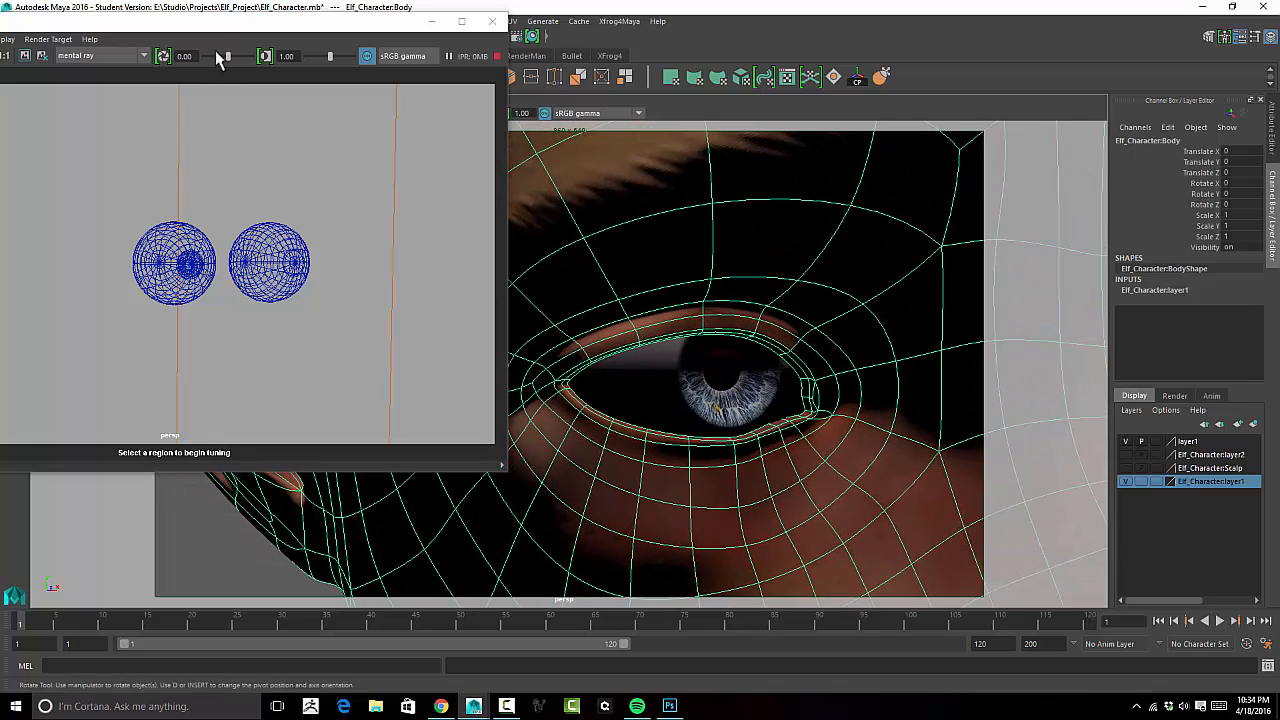
left_click_drag(220, 20, 503, 78)
left_click(143, 112)
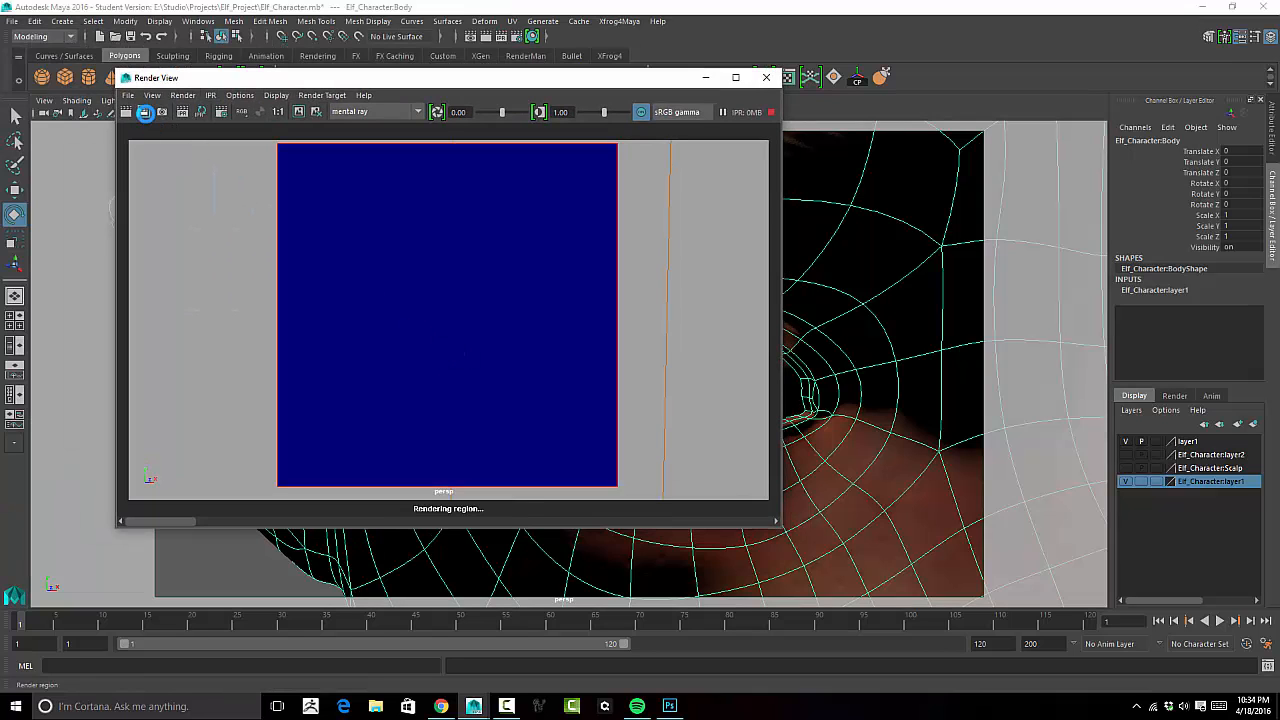
left_click(183, 113)
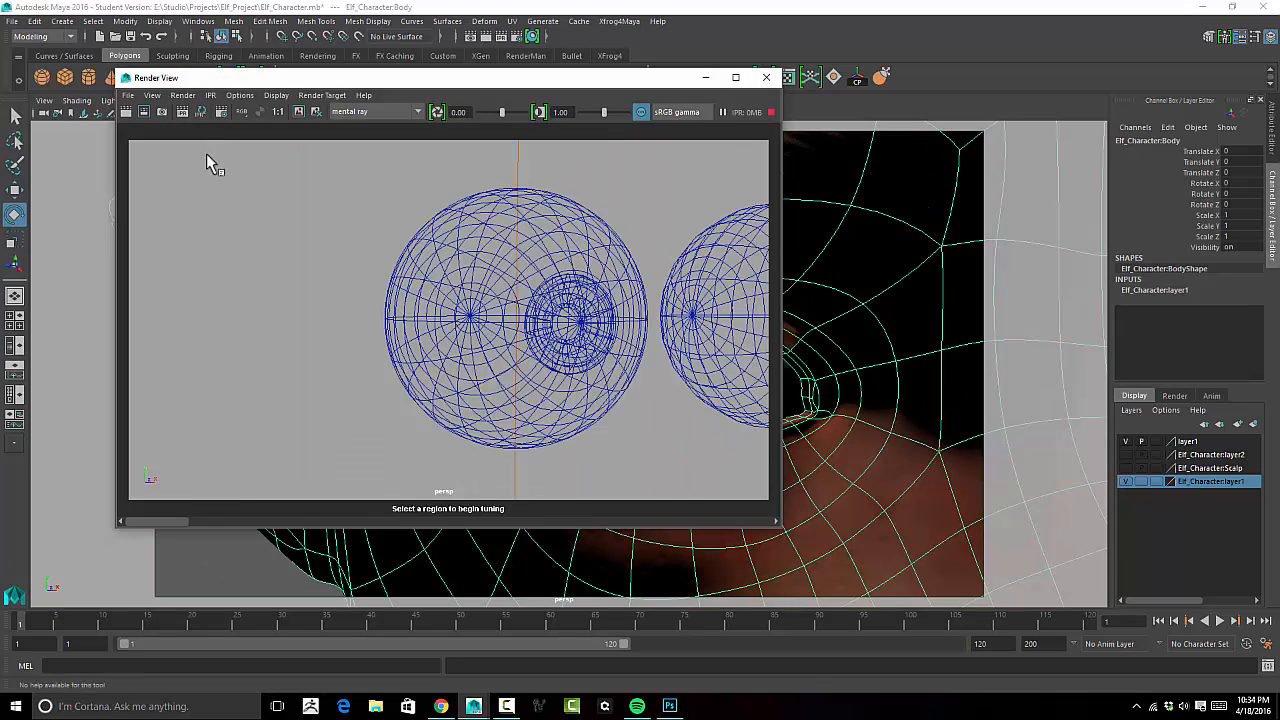
left_click_drag(362, 182, 687, 463)
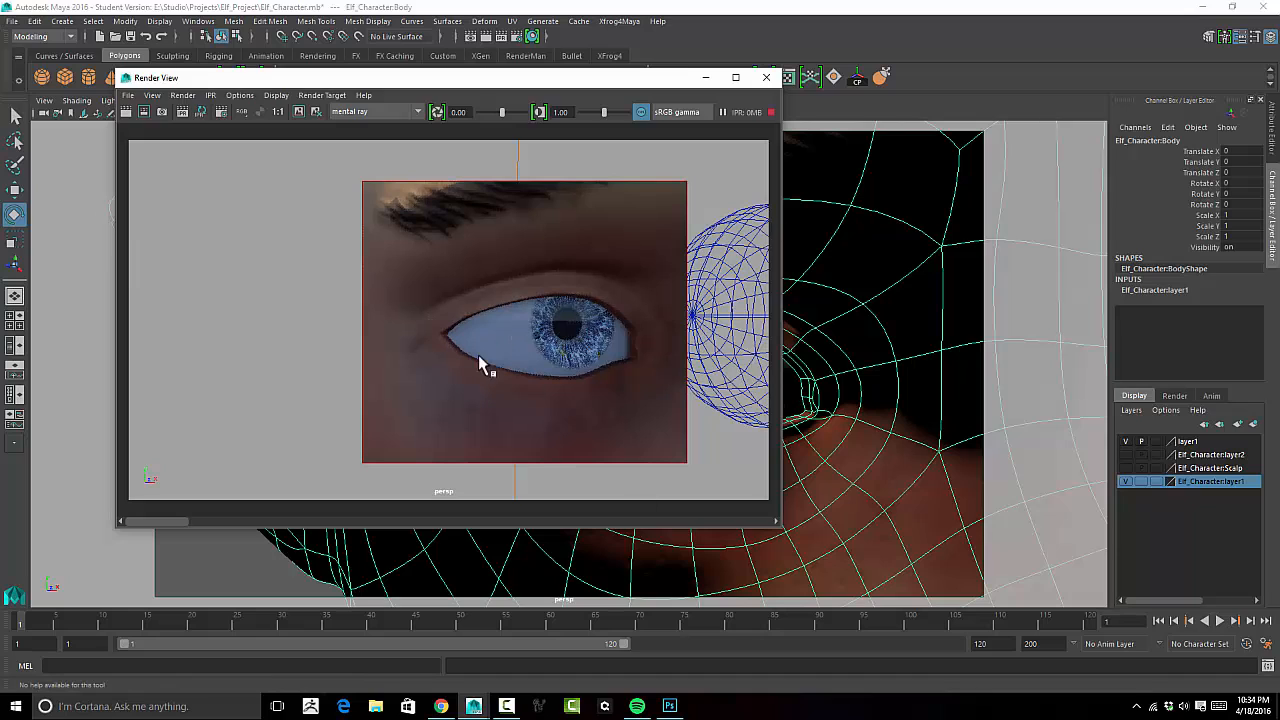
Open the eyeball sphere's color ramp and shift both markers toward the pale end, with the marble marker at 0.806 and the pale one just beyond.
left_click(798, 390)
left_click(789, 390)
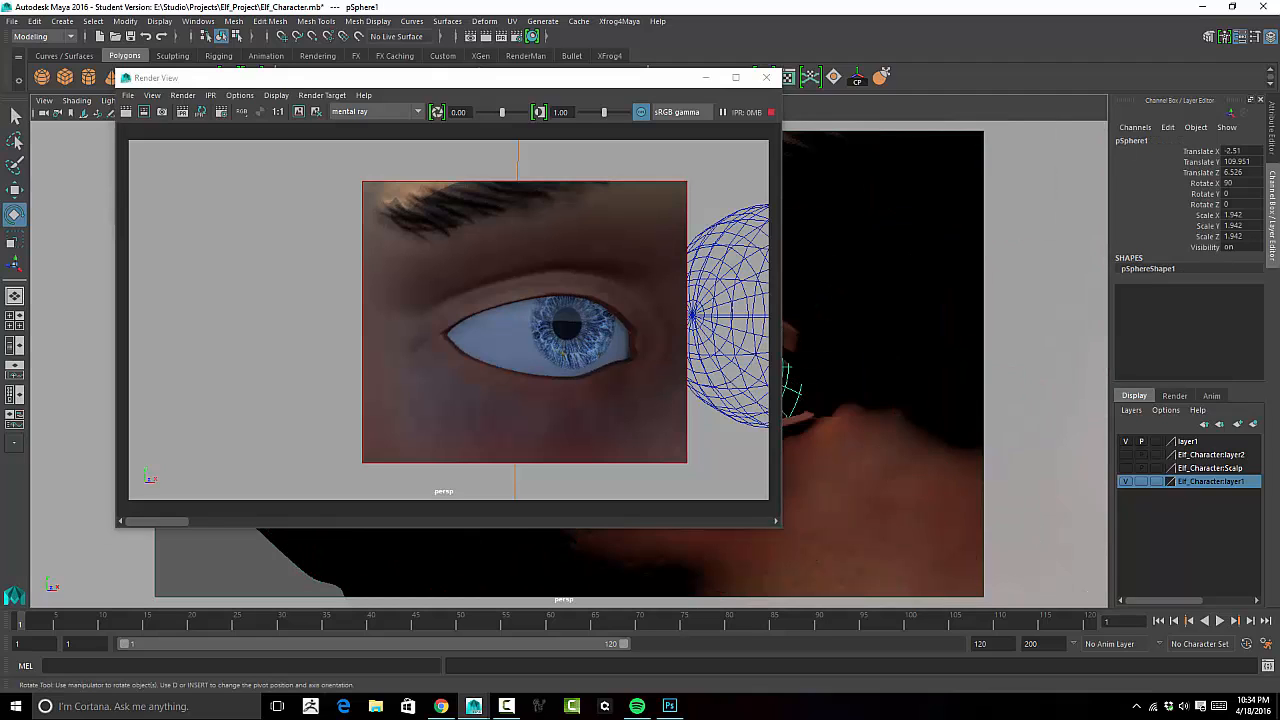
left_click(1273, 122)
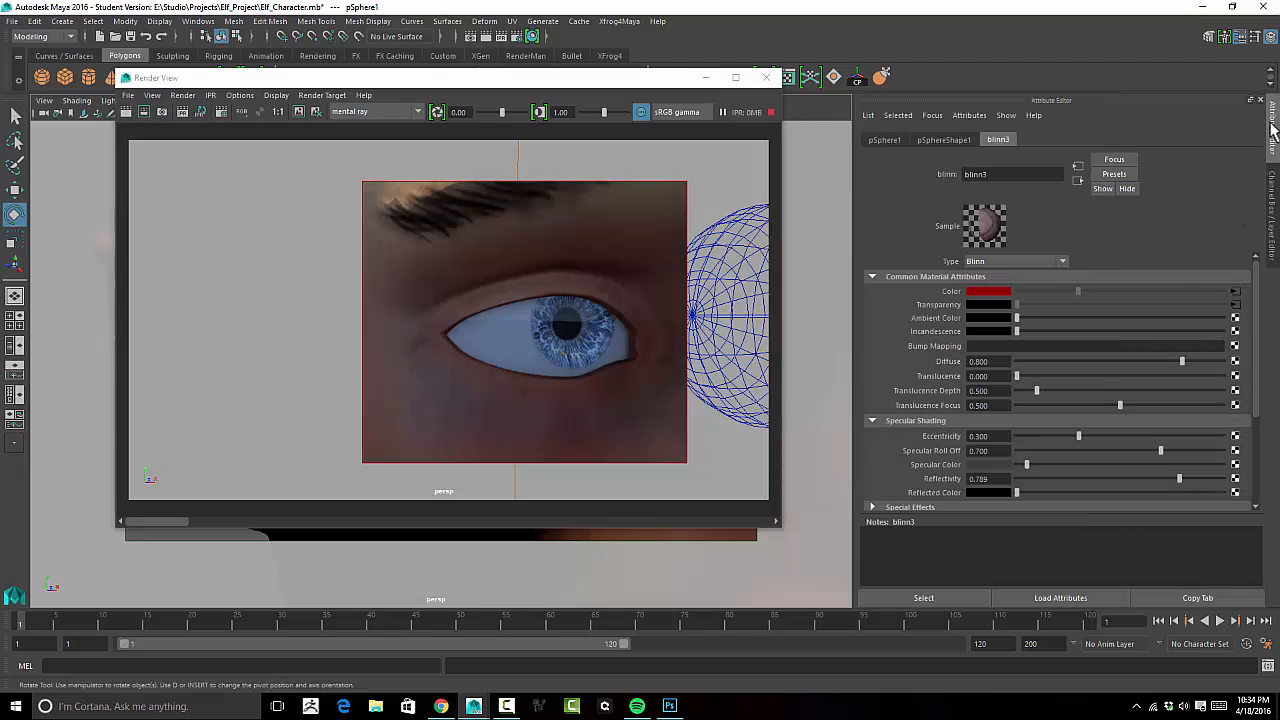
left_click(1235, 292)
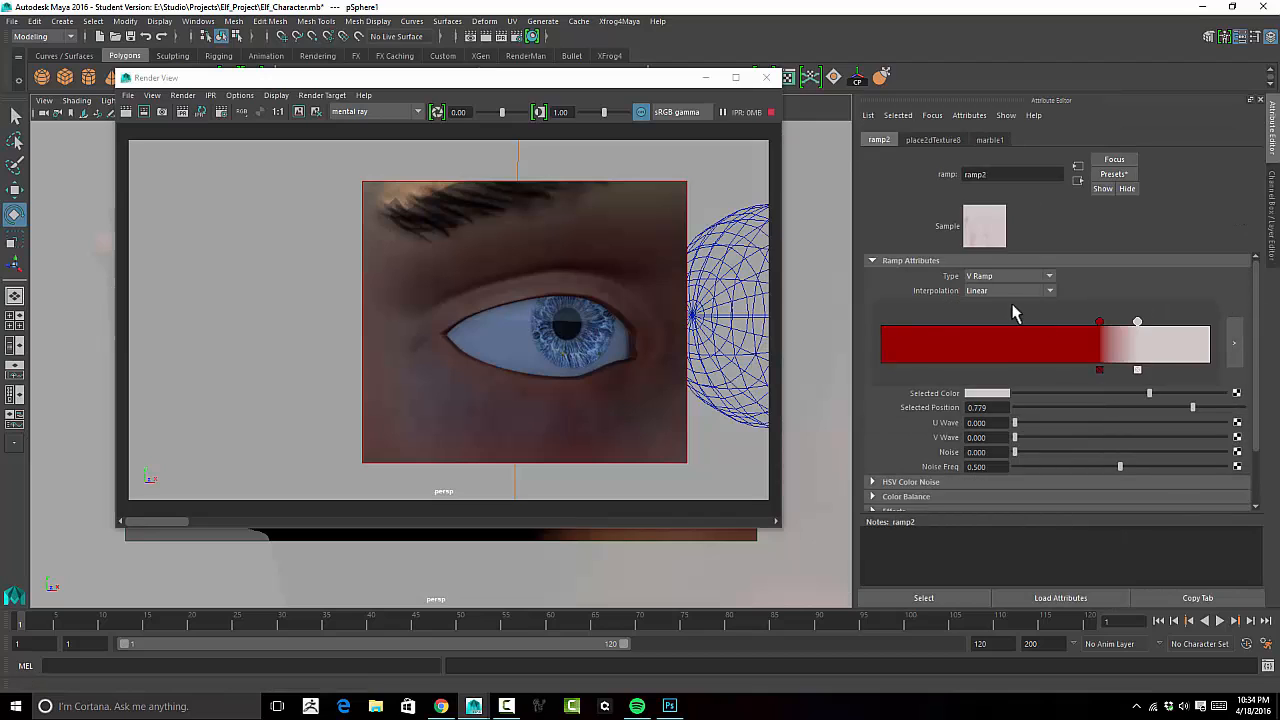
left_click_drag(1137, 321, 1188, 321)
left_click_drag(1100, 323, 1164, 323)
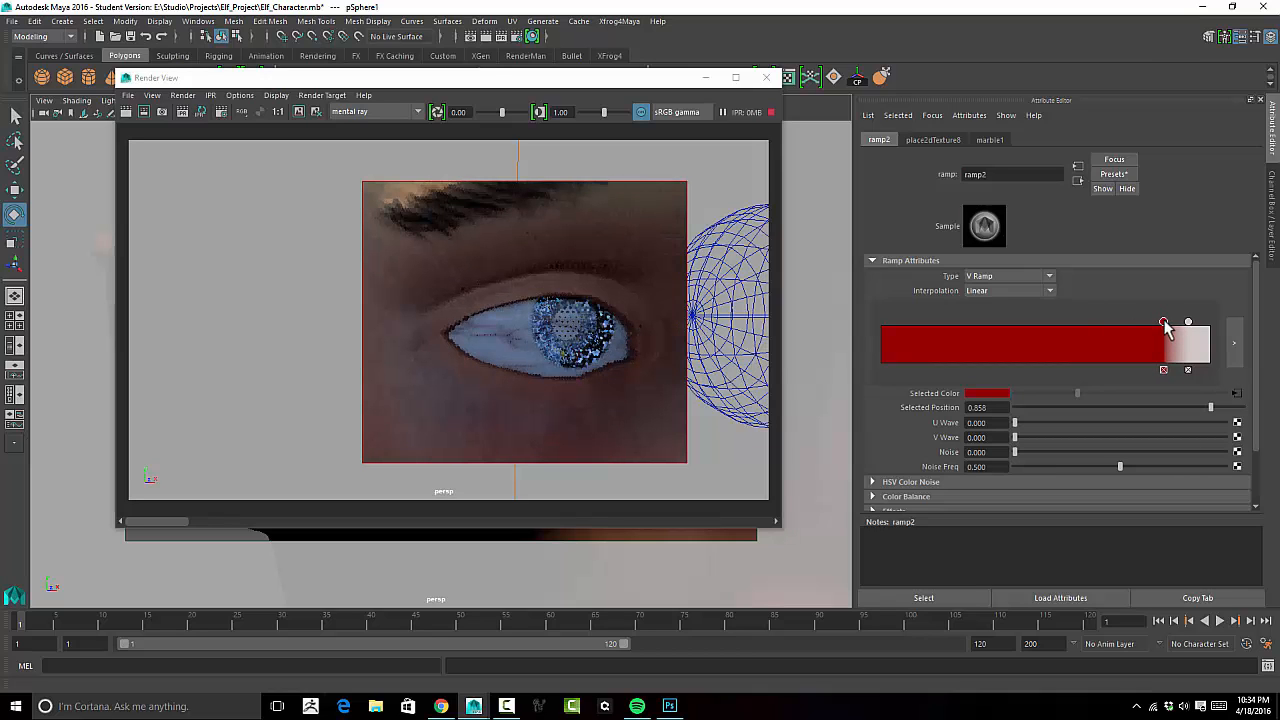
left_click_drag(1164, 323, 1151, 323)
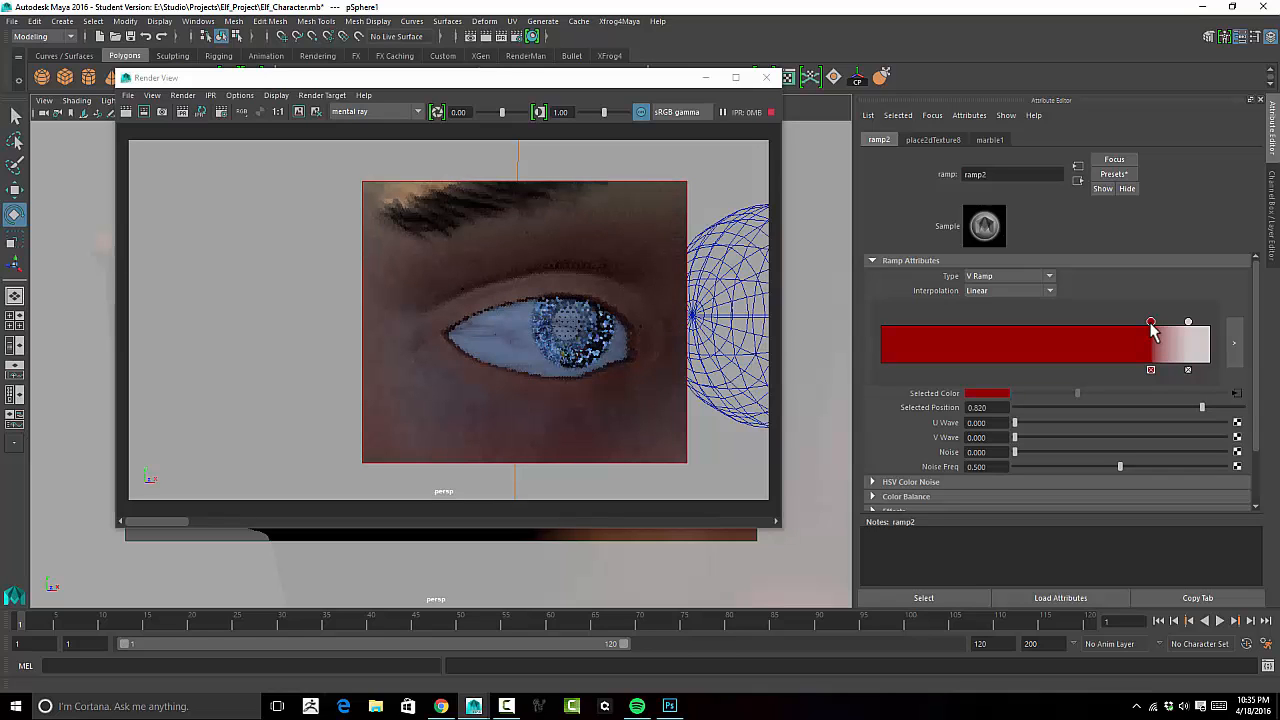
left_click_drag(1151, 323, 1143, 323)
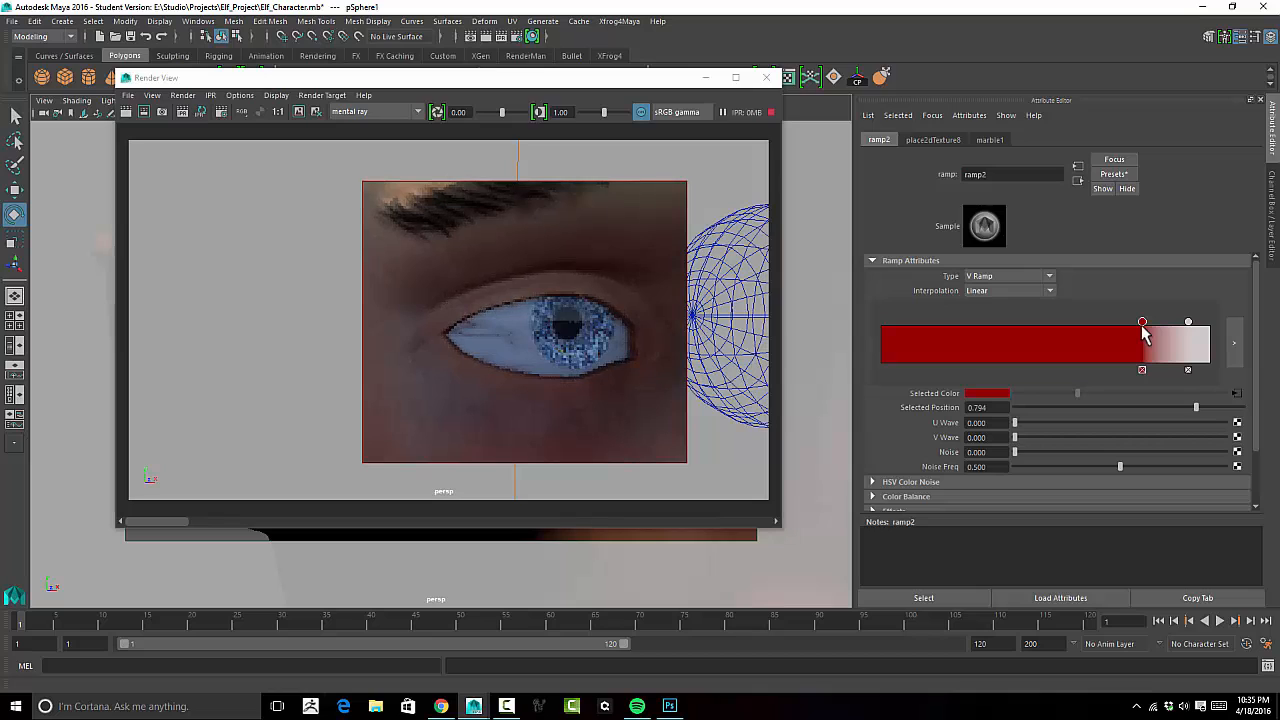
left_click(1140, 326)
left_click_drag(1188, 321, 1146, 320)
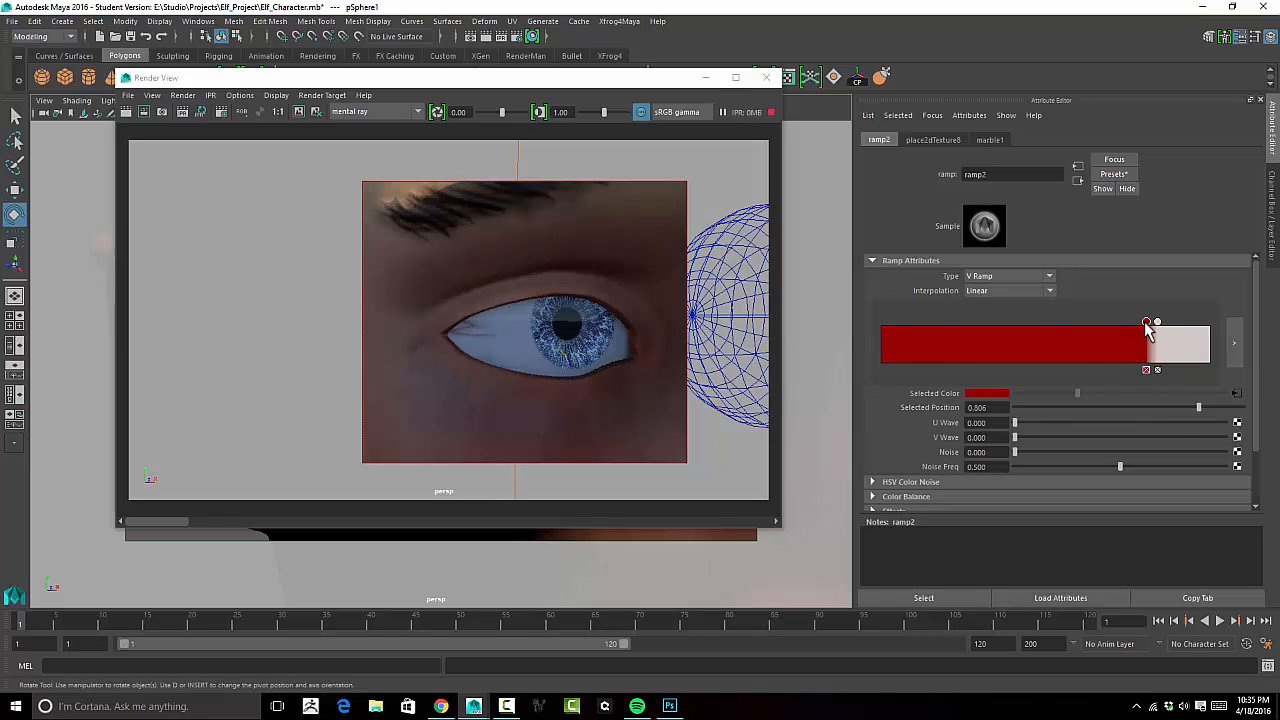
Widen the blend on the eyeball's color ramp, placing the marble marker at 0.816 and the pale marker farther beyond it.
left_click(1236, 394)
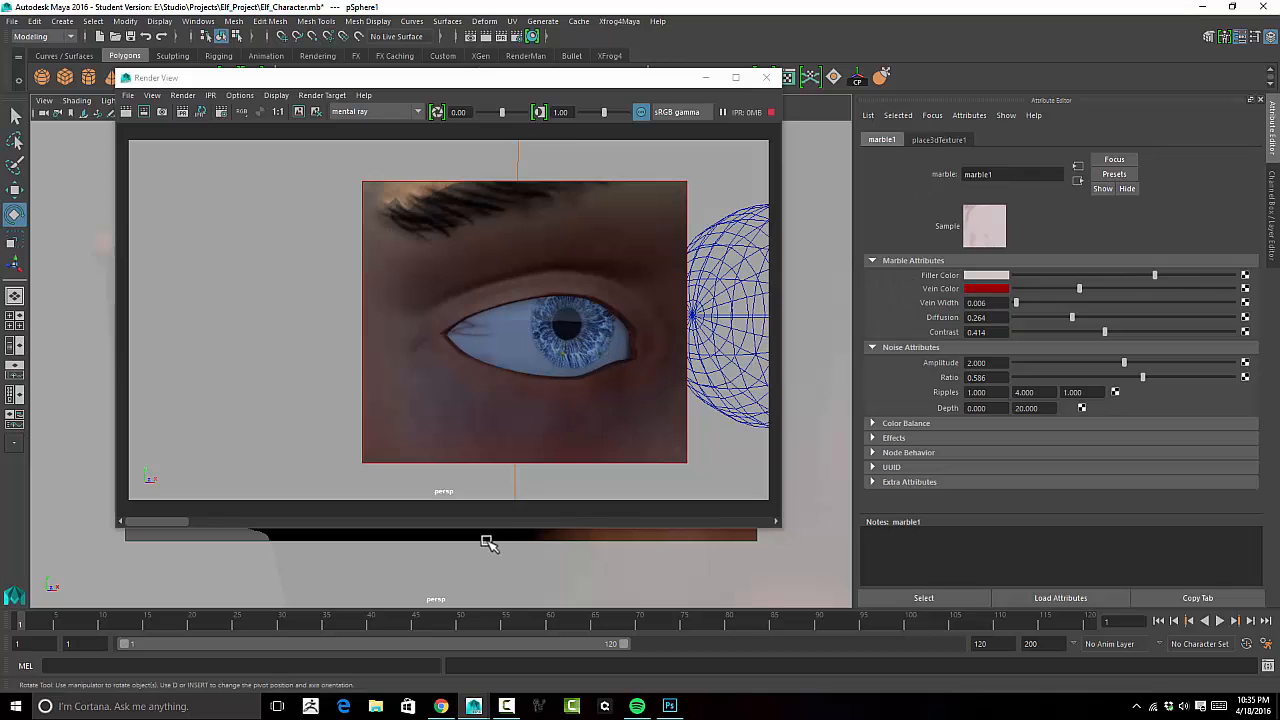
left_click_drag(570, 92, 578, 44)
left_click(610, 390)
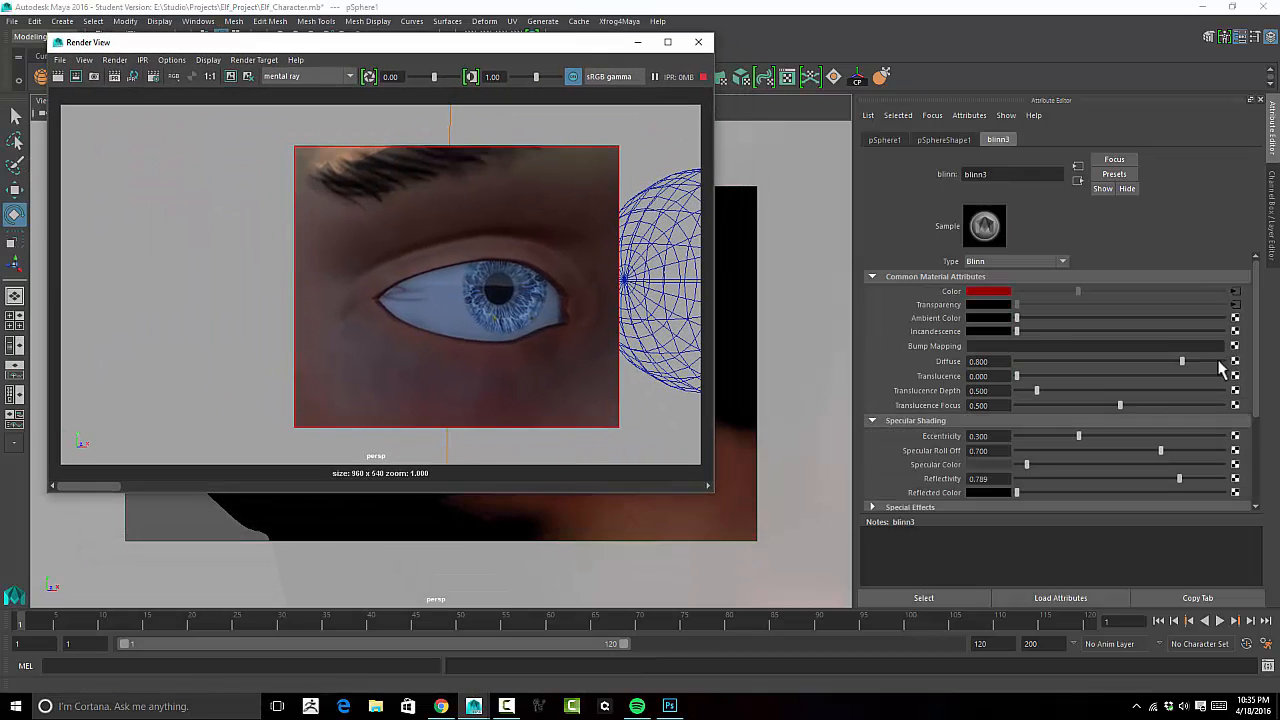
left_click(1232, 291)
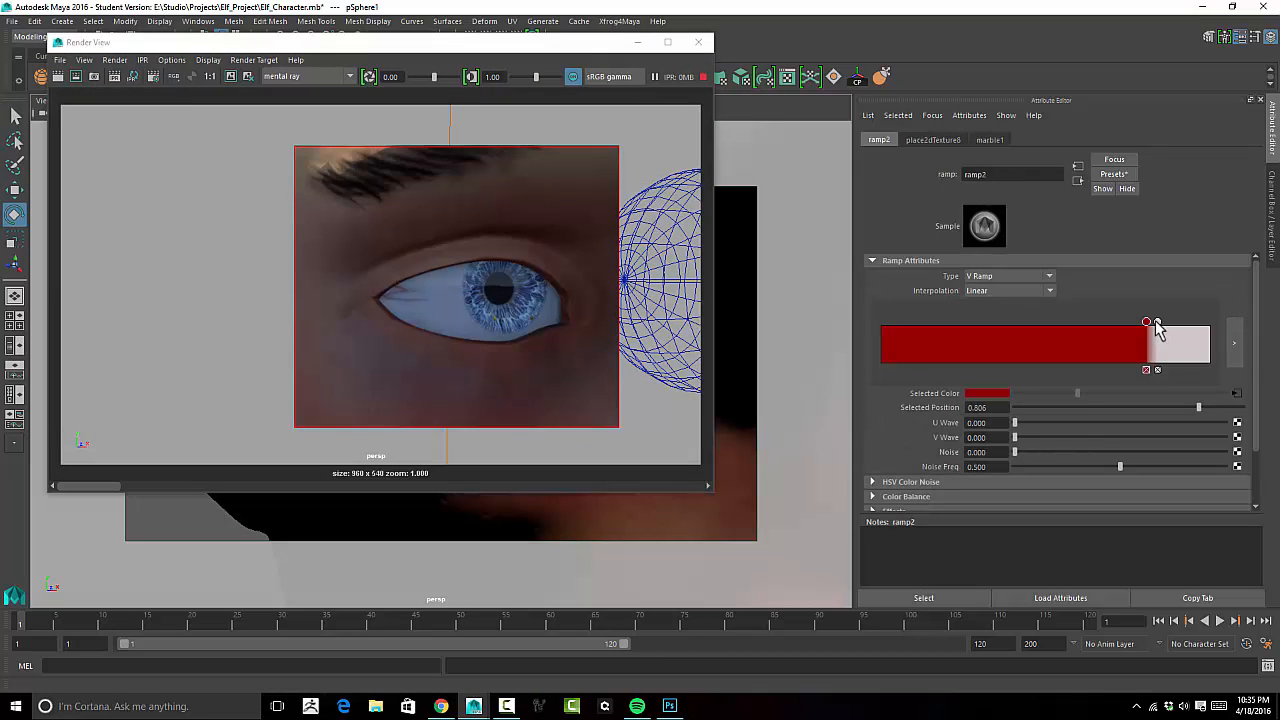
mouse_move(1157, 321)
left_mouse_down()
mouse_move(1181, 321)
mouse_move(1149, 322)
left_mouse_up()
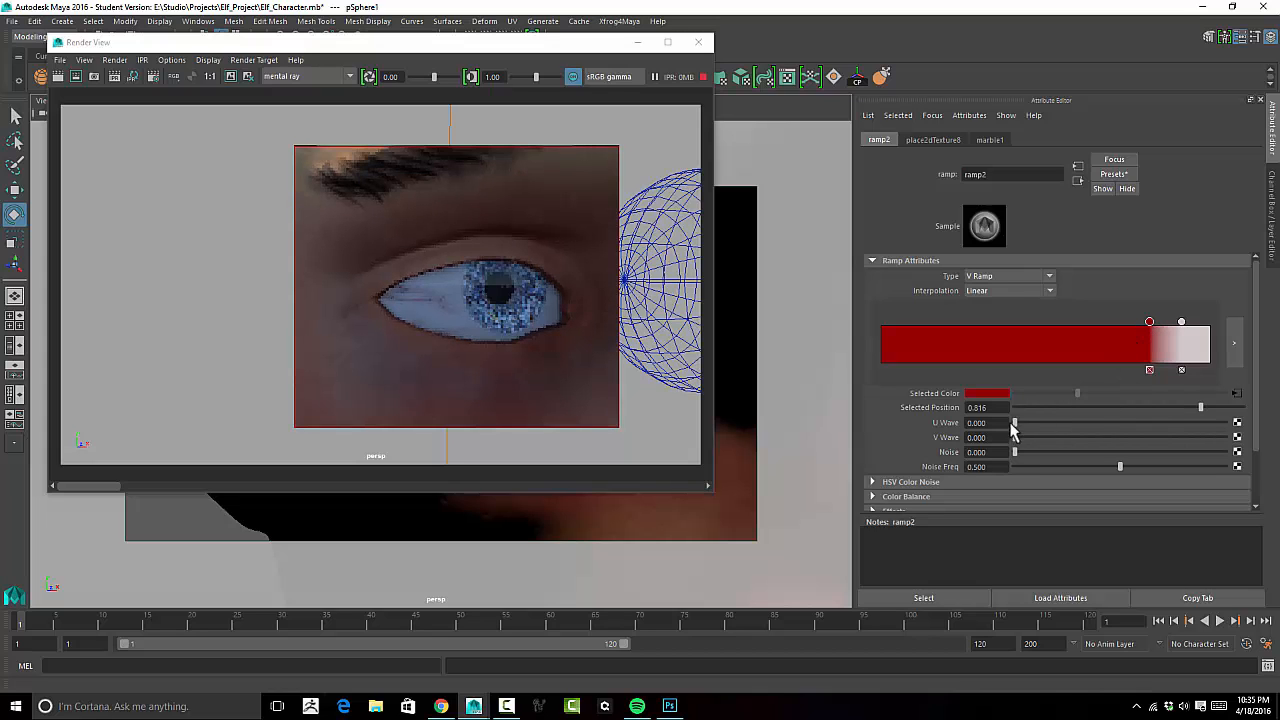
Open the marble texture from the ramp and set its first depth value to 10.
left_click(1236, 394)
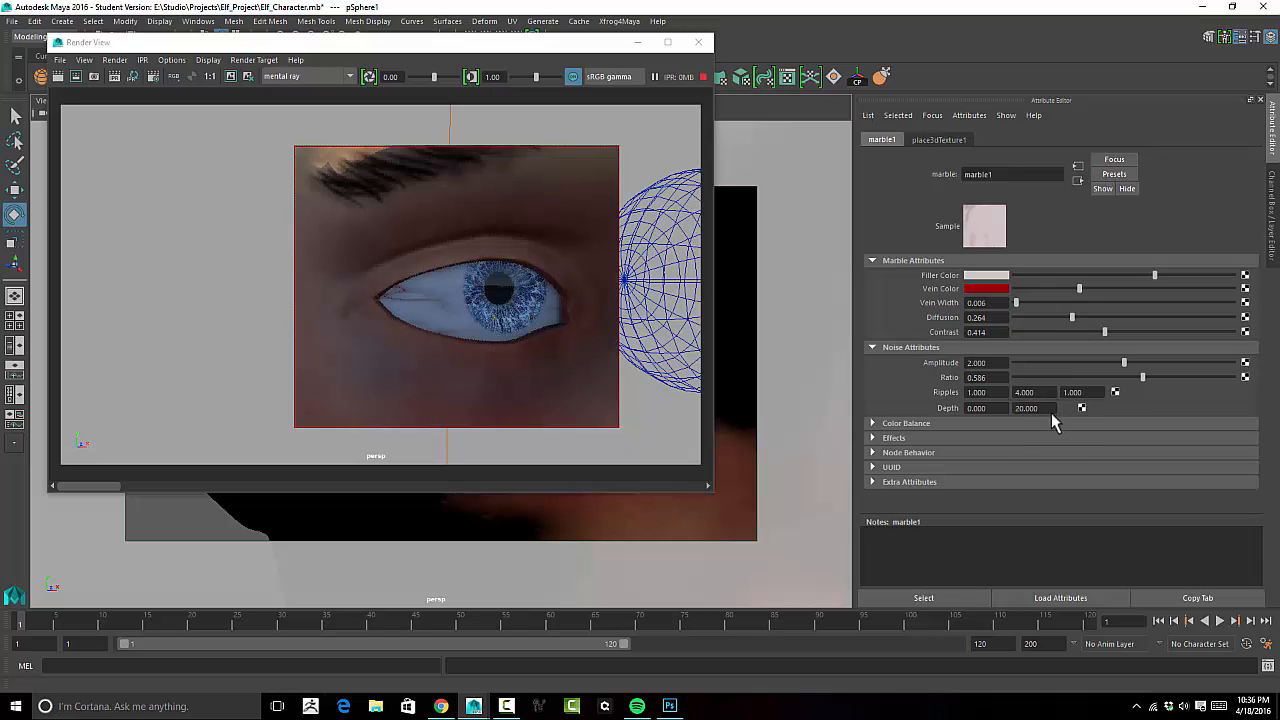
left_click(934, 408)
type("10")
key("Return")
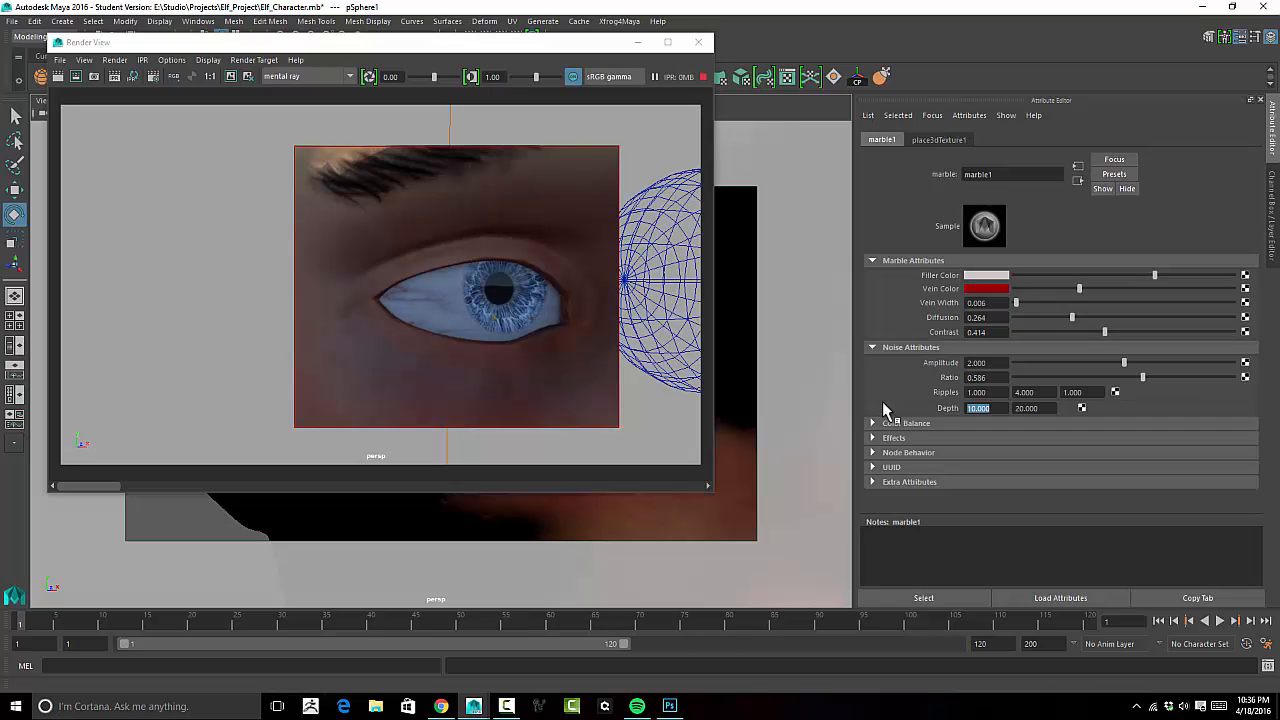
Raise the marble's noise amplitude to 3.595 and limit the IPR region tightly to the eye.
left_click_drag(1126, 369, 1160, 367)
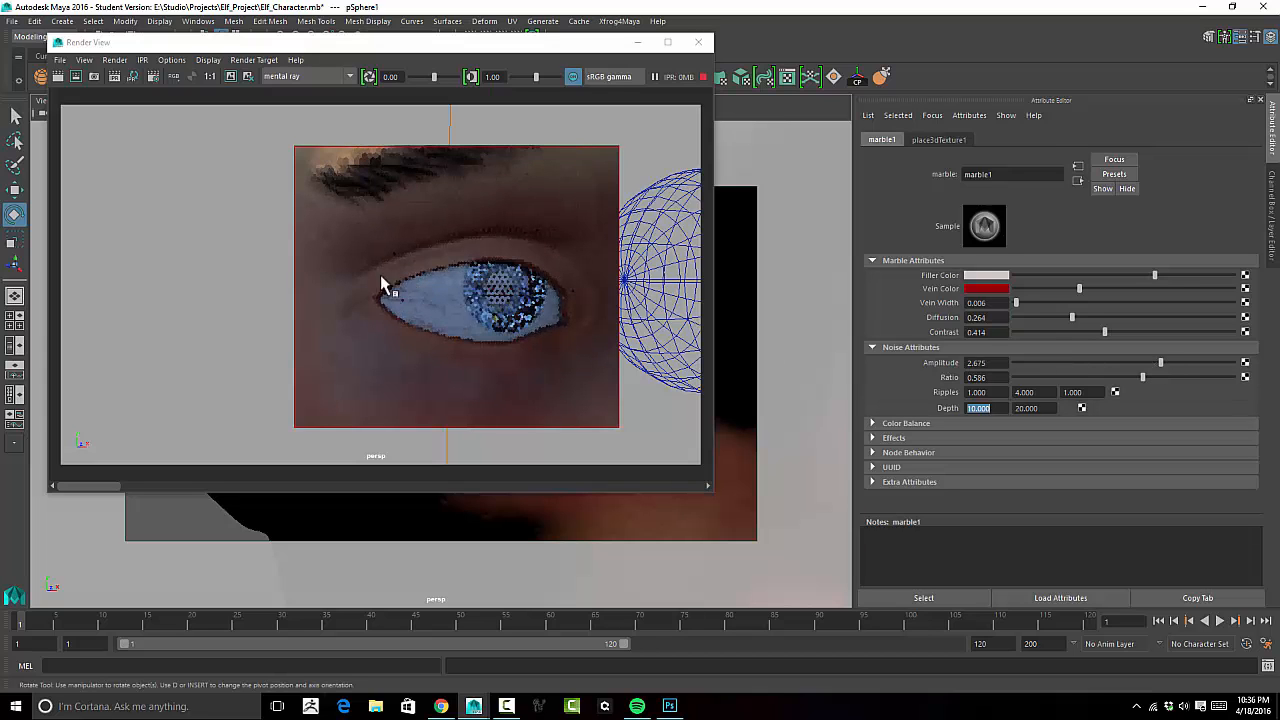
left_click_drag(370, 254, 571, 355)
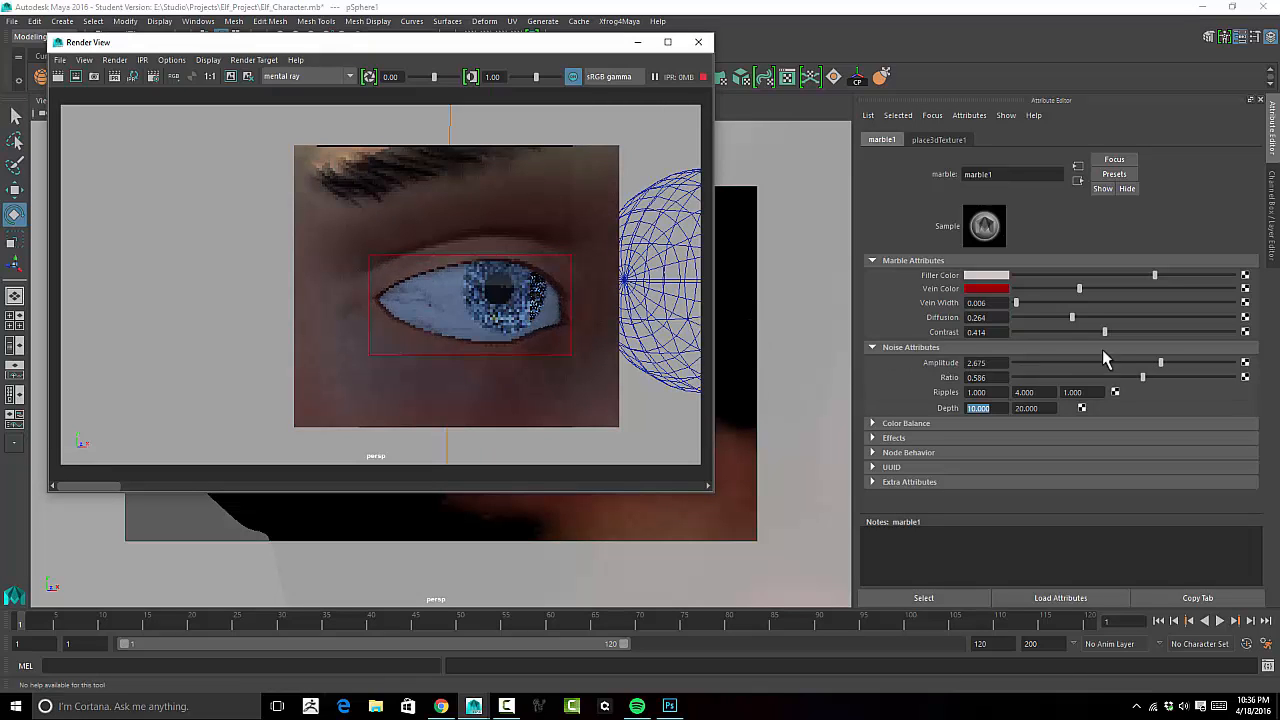
left_click_drag(1172, 364, 1210, 370)
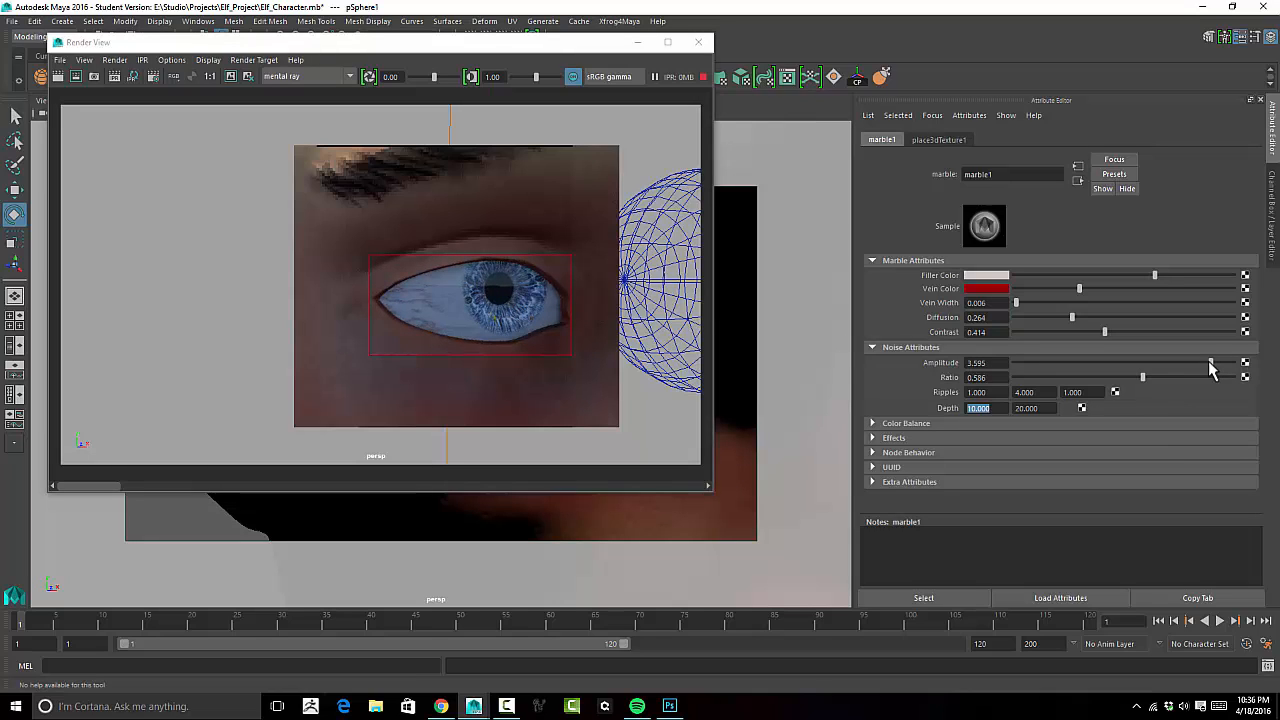
Try low and high noise ratios with thicker veins on the marble, settling on vein width 0.098 and ratio 0.709.
left_click_drag(1145, 388, 1191, 386)
left_click_drag(1192, 378, 1093, 386)
left_click_drag(1016, 309, 1054, 306)
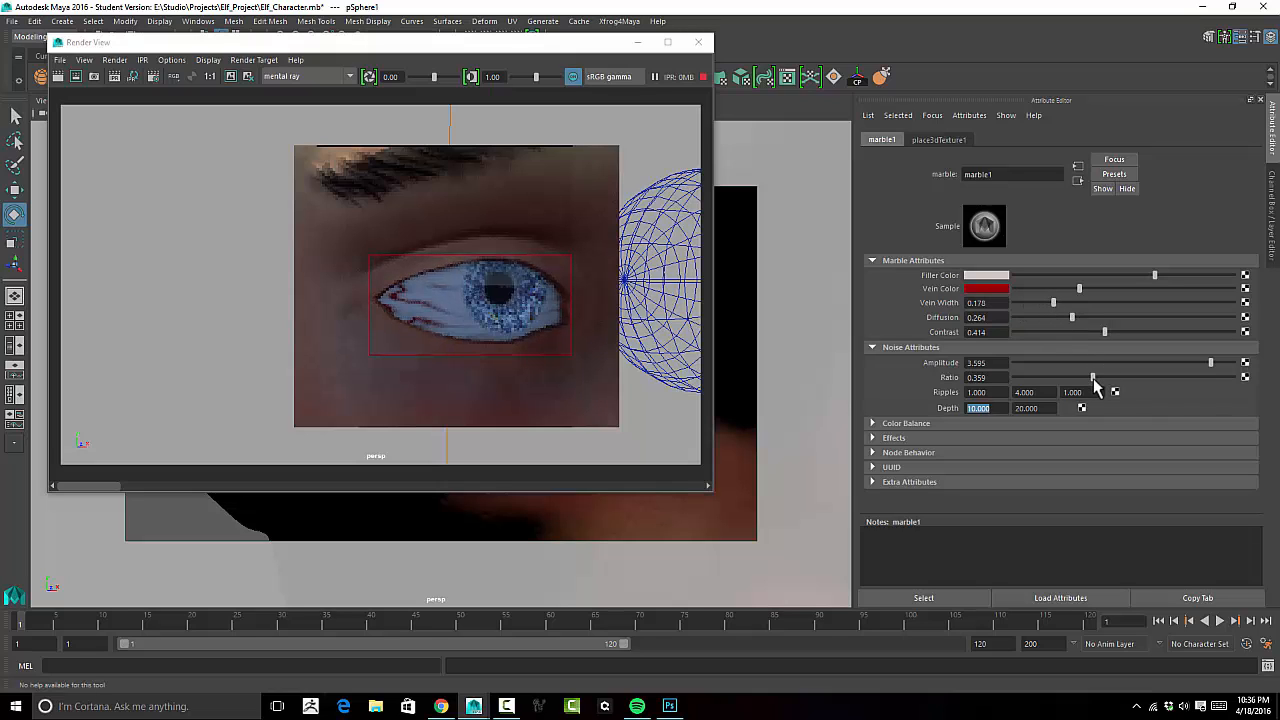
left_click_drag(1092, 378, 1193, 378)
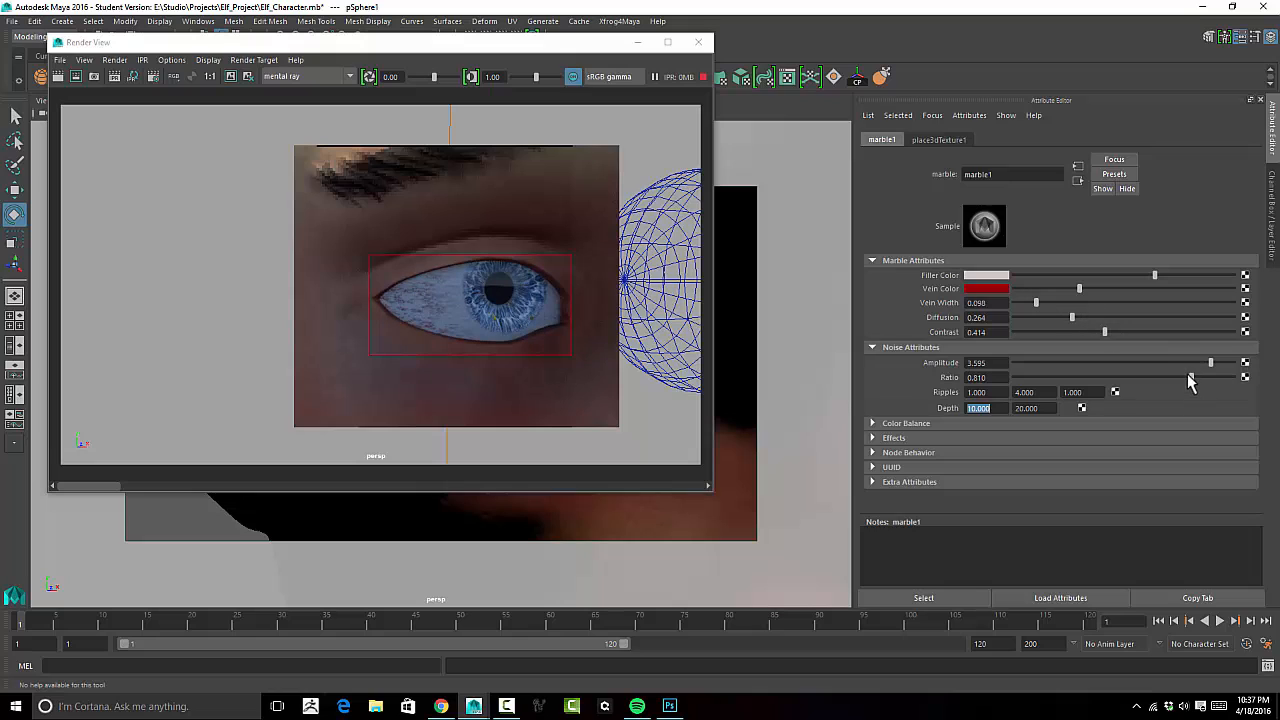
left_click_drag(1188, 381, 1170, 384)
Set the marble's second ripples value to 3 with the Render View moved clear of the eye in the viewport.
left_click_drag(612, 48, 403, 40)
left_click(1040, 392)
type("3")
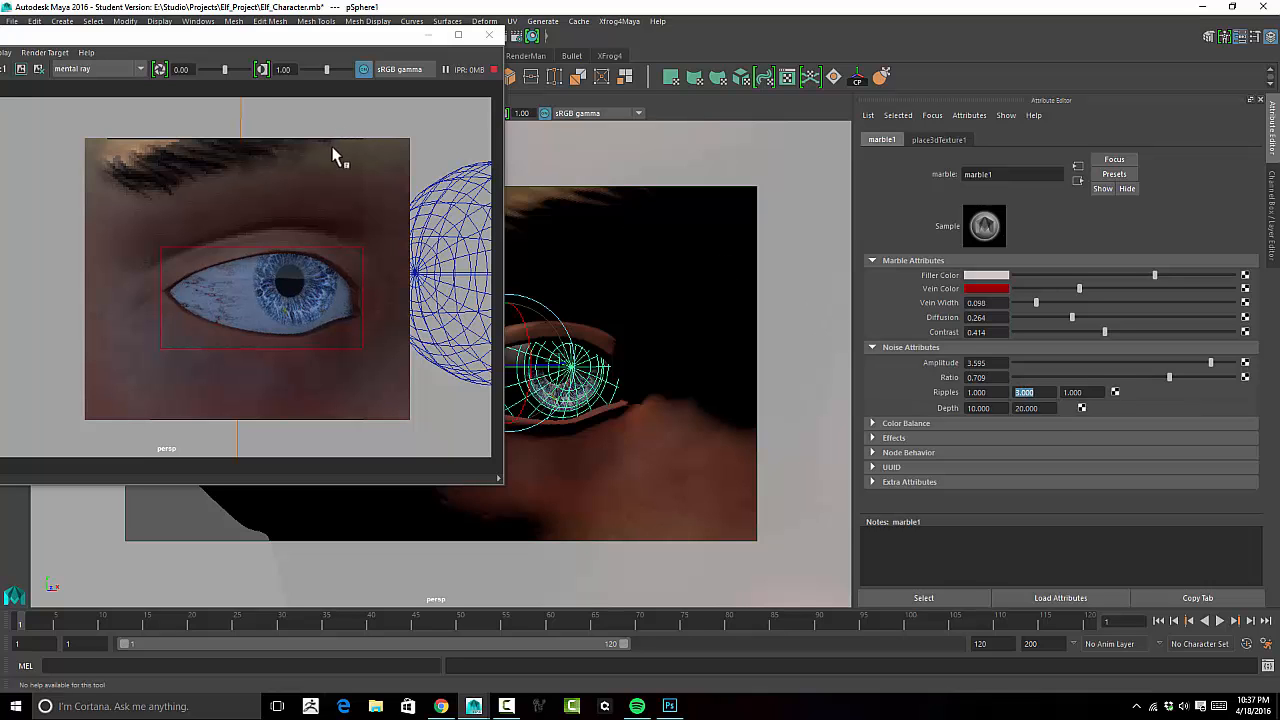
left_click_drag(280, 43, 220, 31)
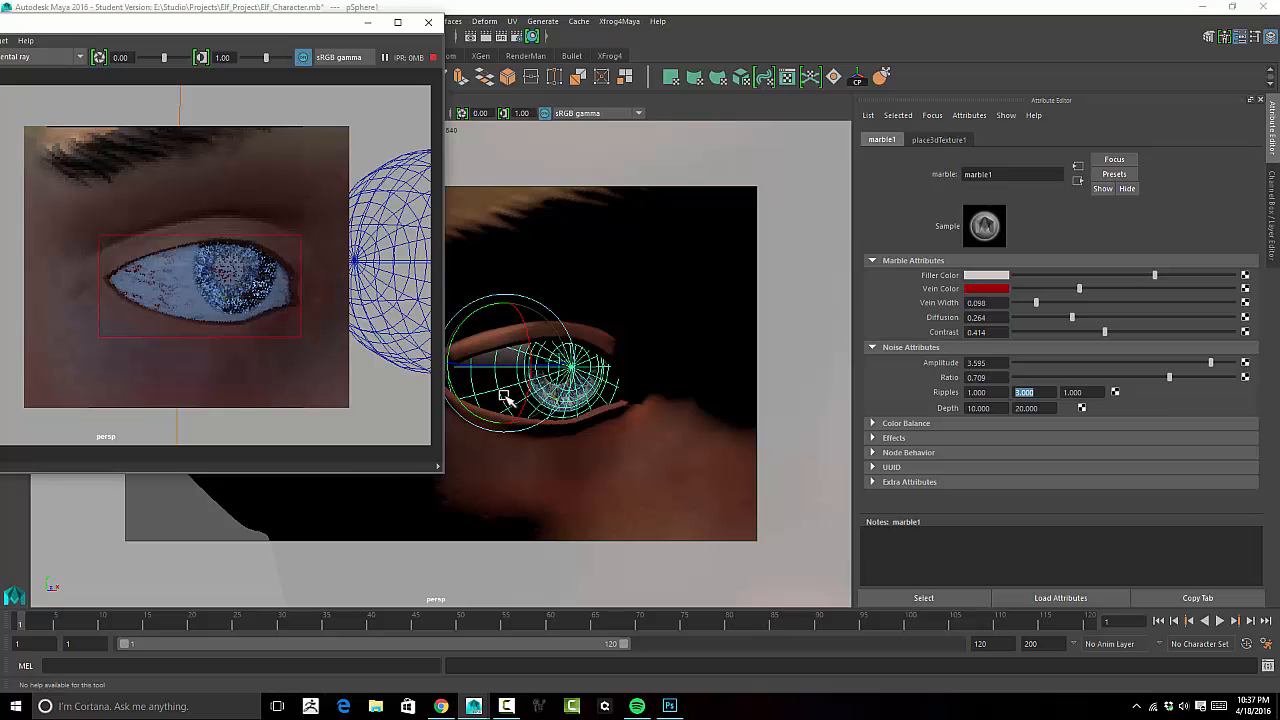
Reopen the color ramp from the eyeball's material and move the markers back, with the marble one at 0.769 and the pale one beyond it.
left_click(505, 396)
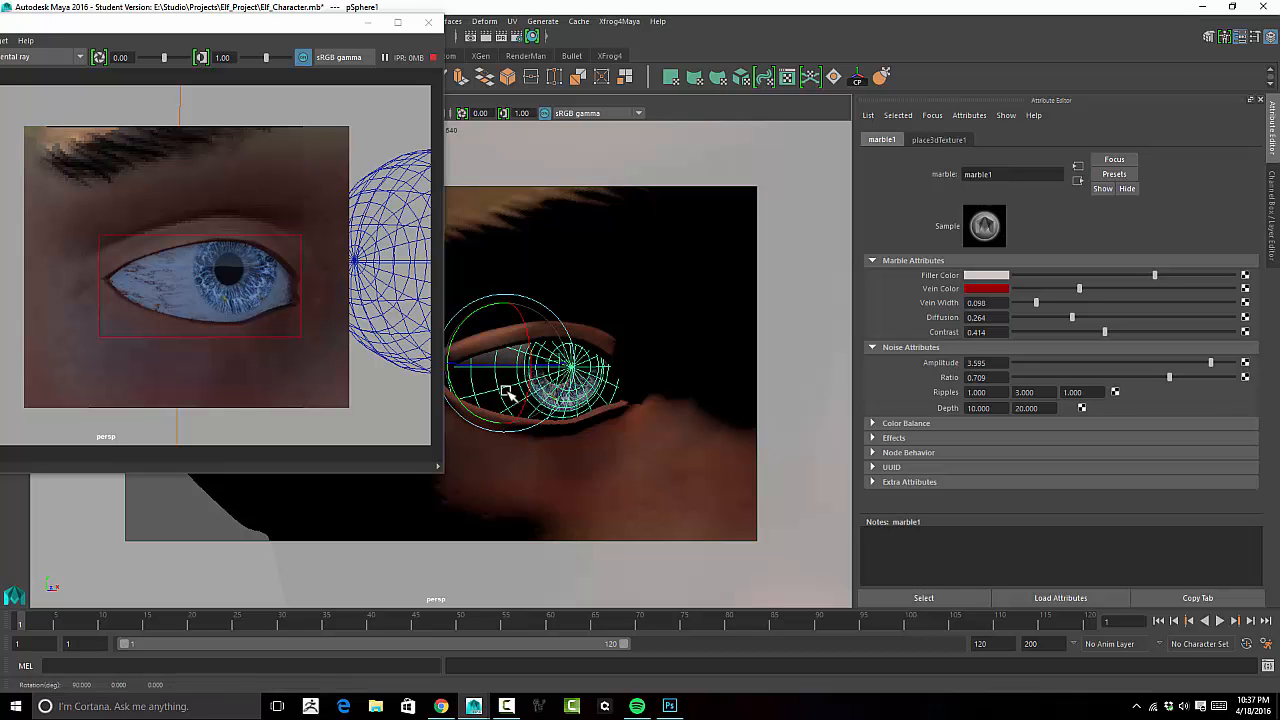
right_click_drag(508, 393, 508, 630)
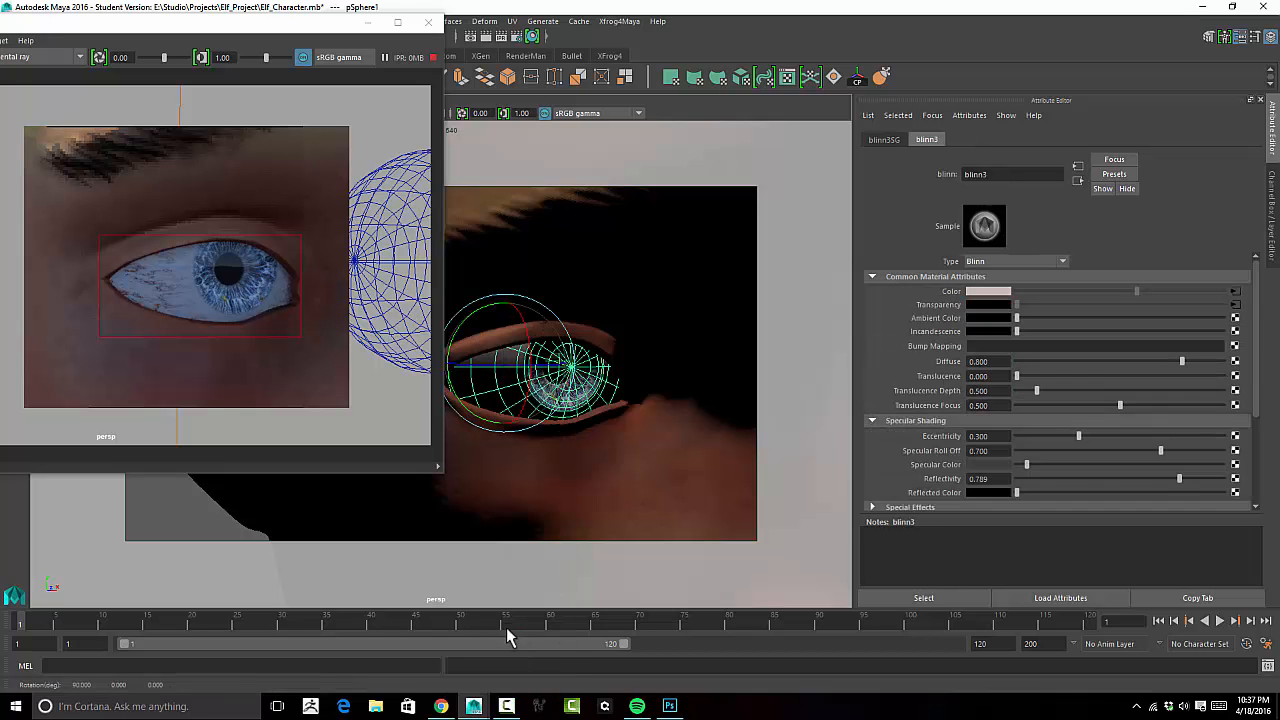
left_click(1233, 293)
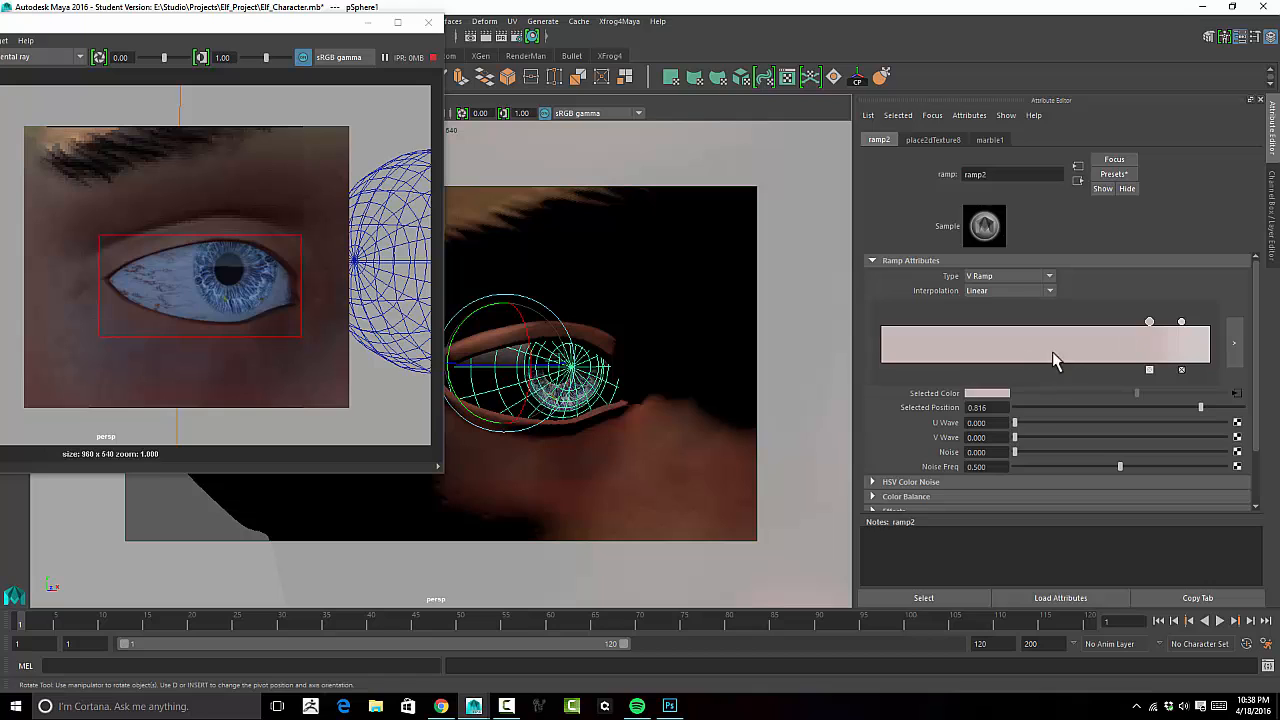
left_click_drag(1182, 323, 1136, 331)
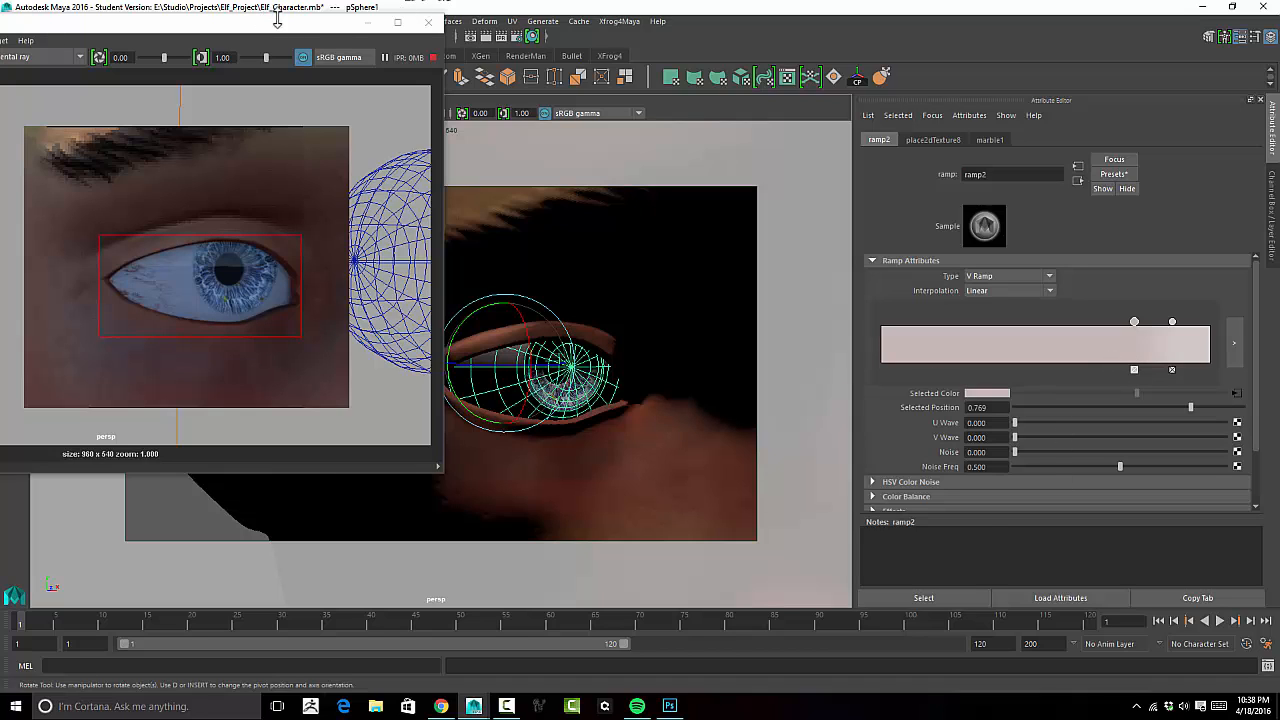
Close the Render View and display the elf's whole head in the perspective view with textured shading.
left_click(428, 22)
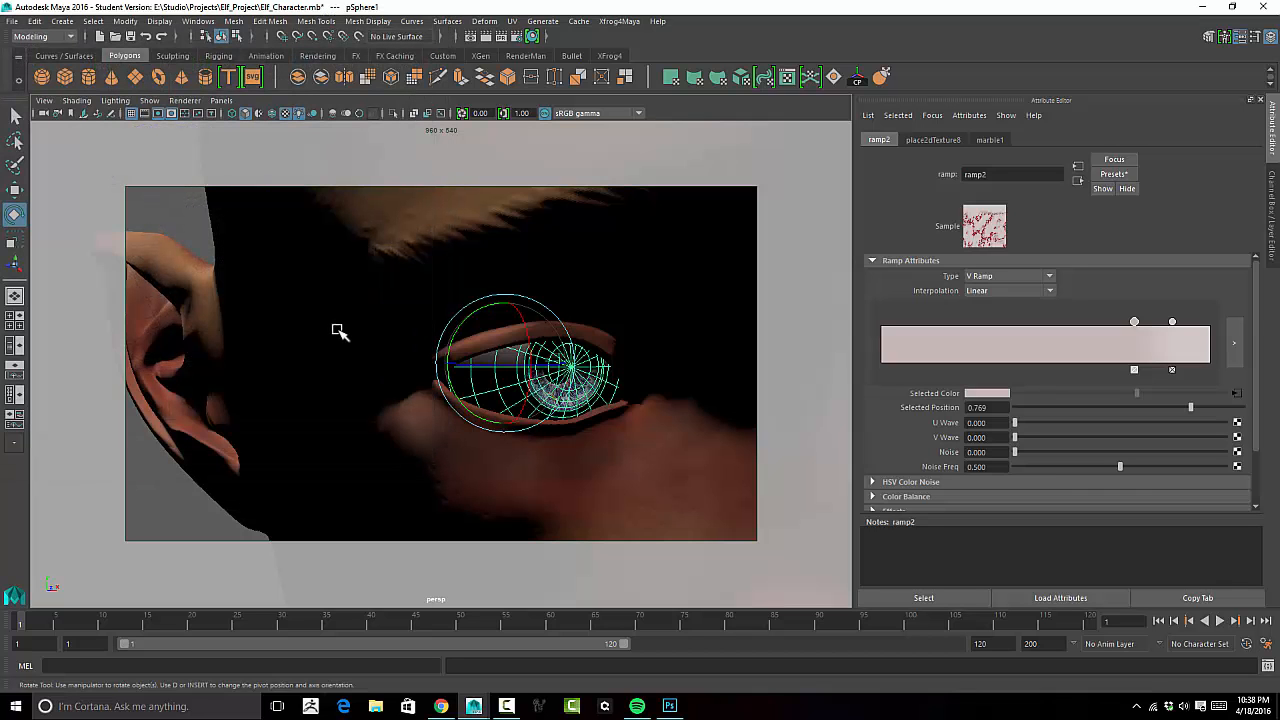
key("space")
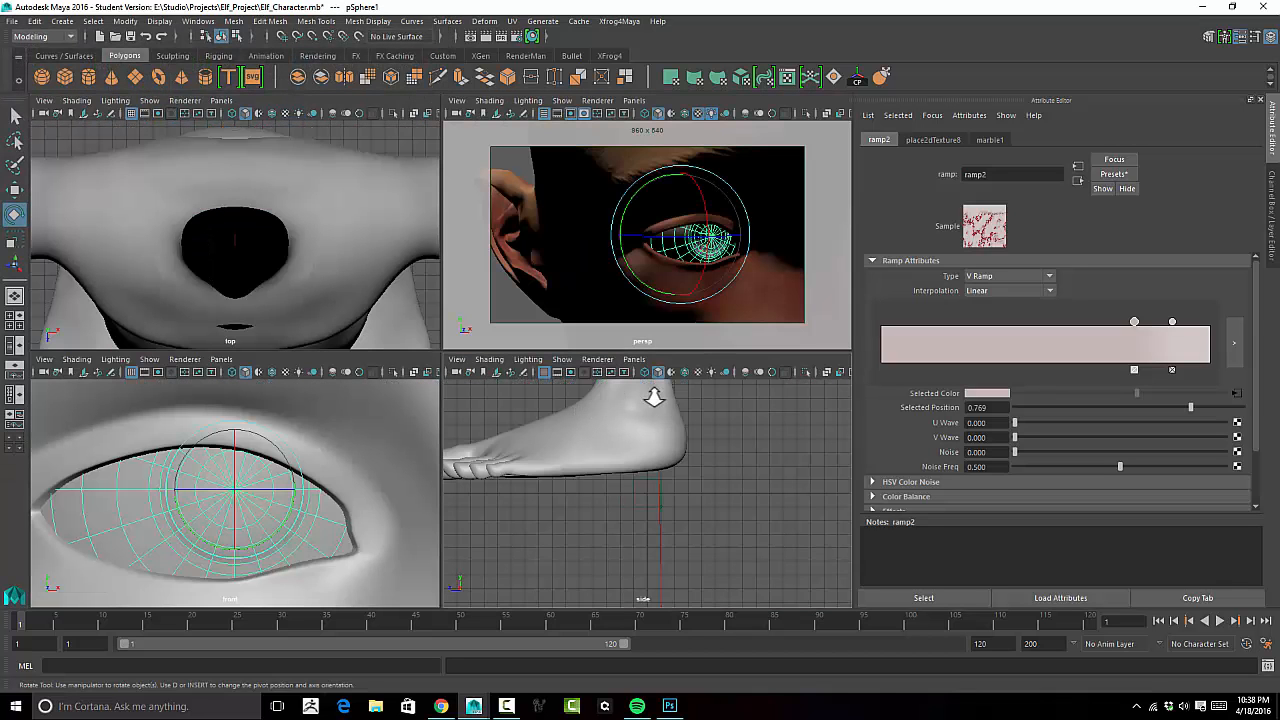
key("space")
scroll(669, 263, "down", 3)
scroll(476, 285, "down", 6)
scroll(518, 304, "up", 3)
key("5")
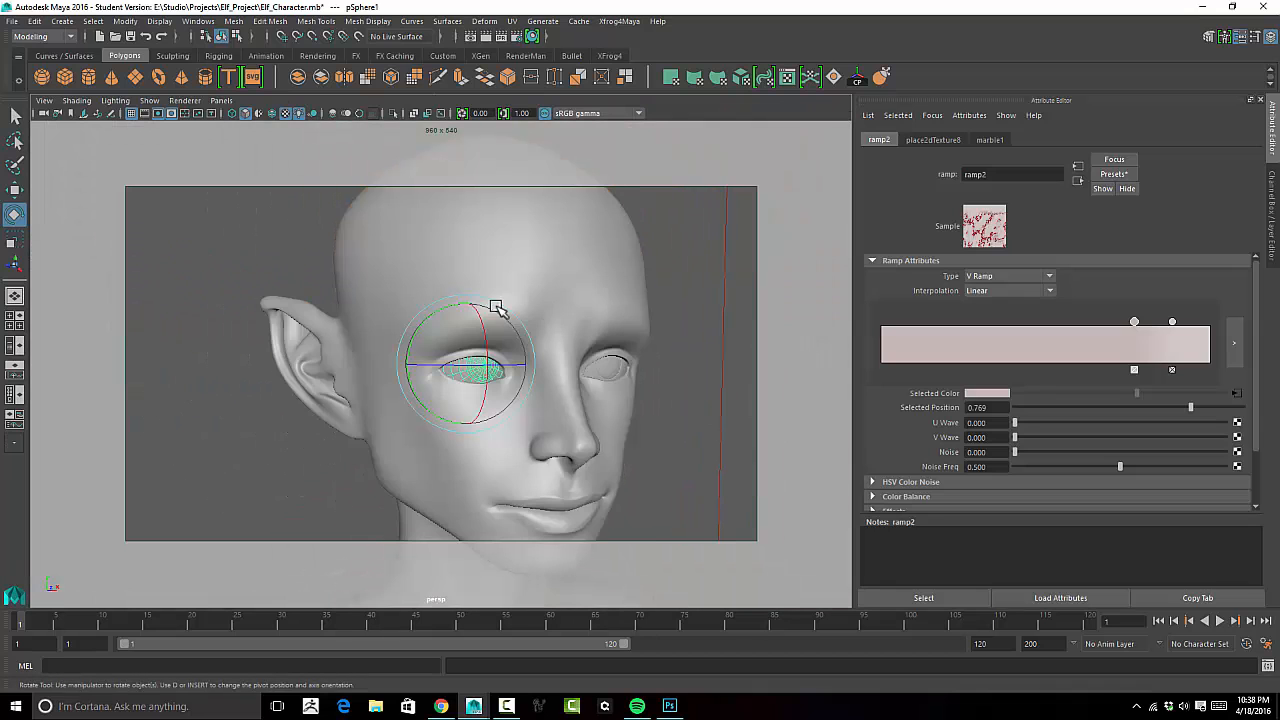
key("6")
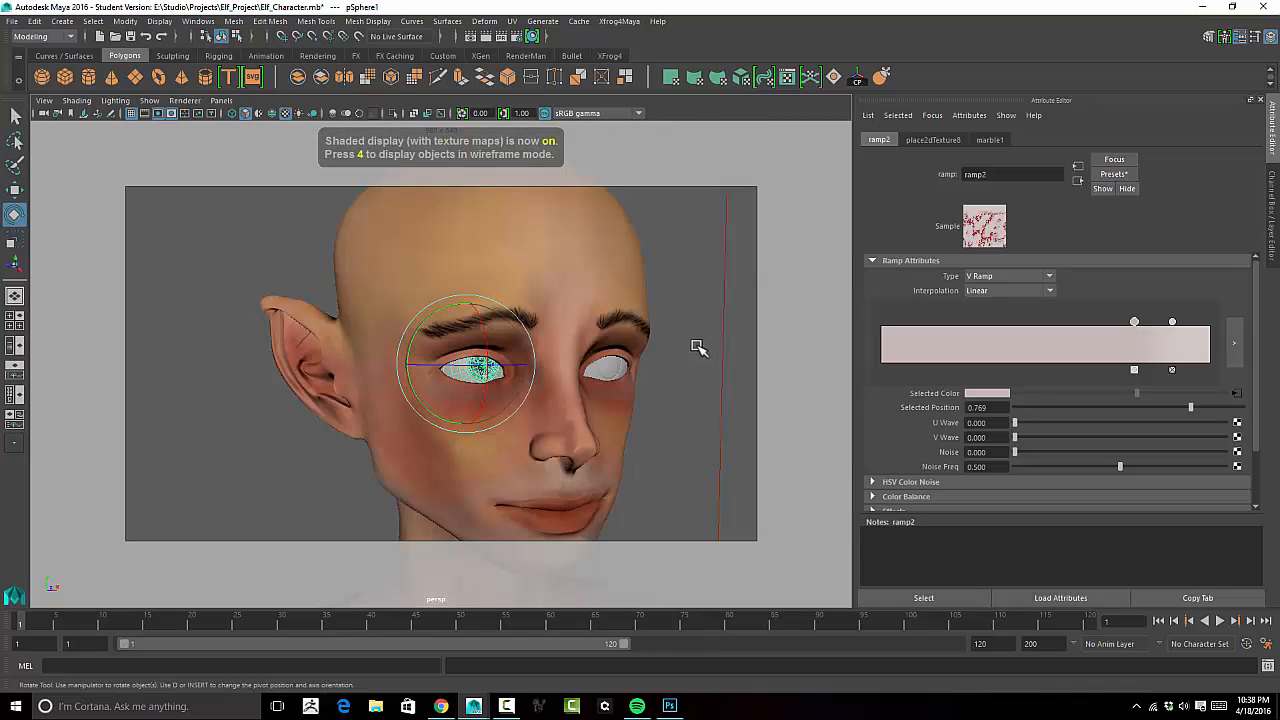
Try rotating the eyeball inside its socket and undo the rotation.
left_click_drag(680, 363, 600, 385, "alt")
right_click_drag(600, 385, 643, 389, "alt")
left_click_drag(643, 389, 620, 376, "alt")
right_click_drag(620, 376, 731, 368, "alt")
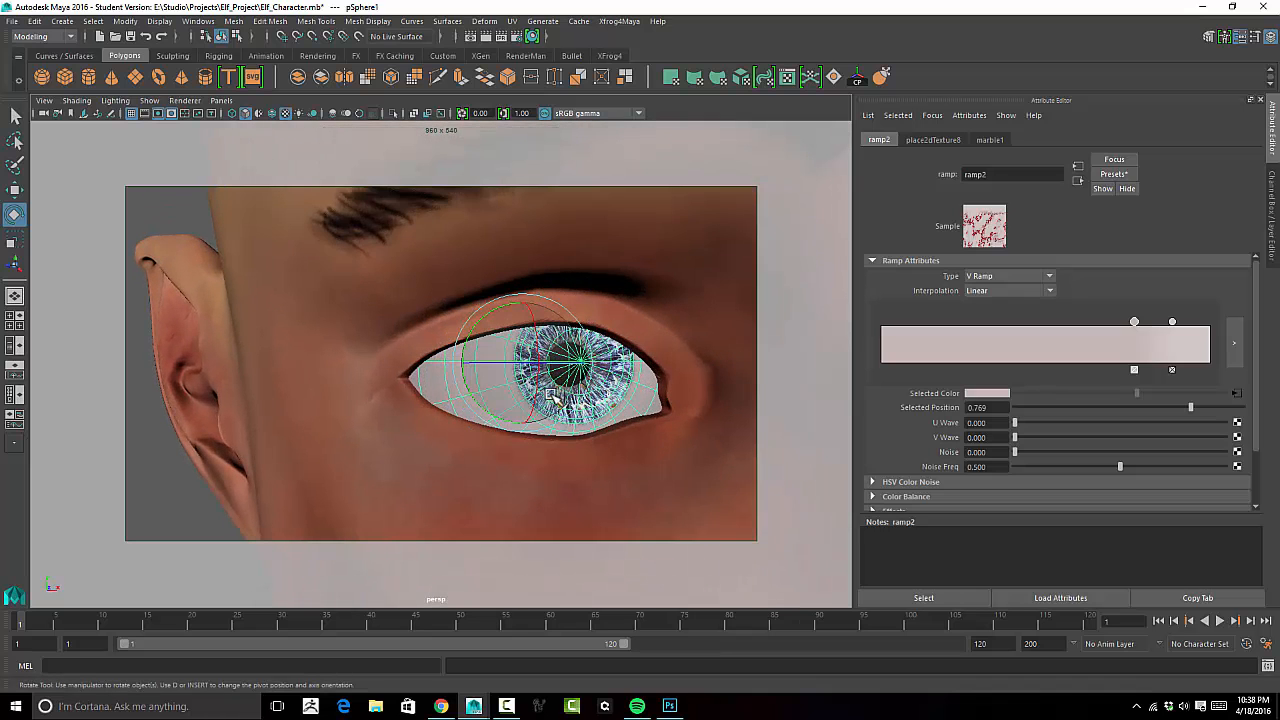
left_click_drag(498, 374, 508, 378)
key("ctrl+z")
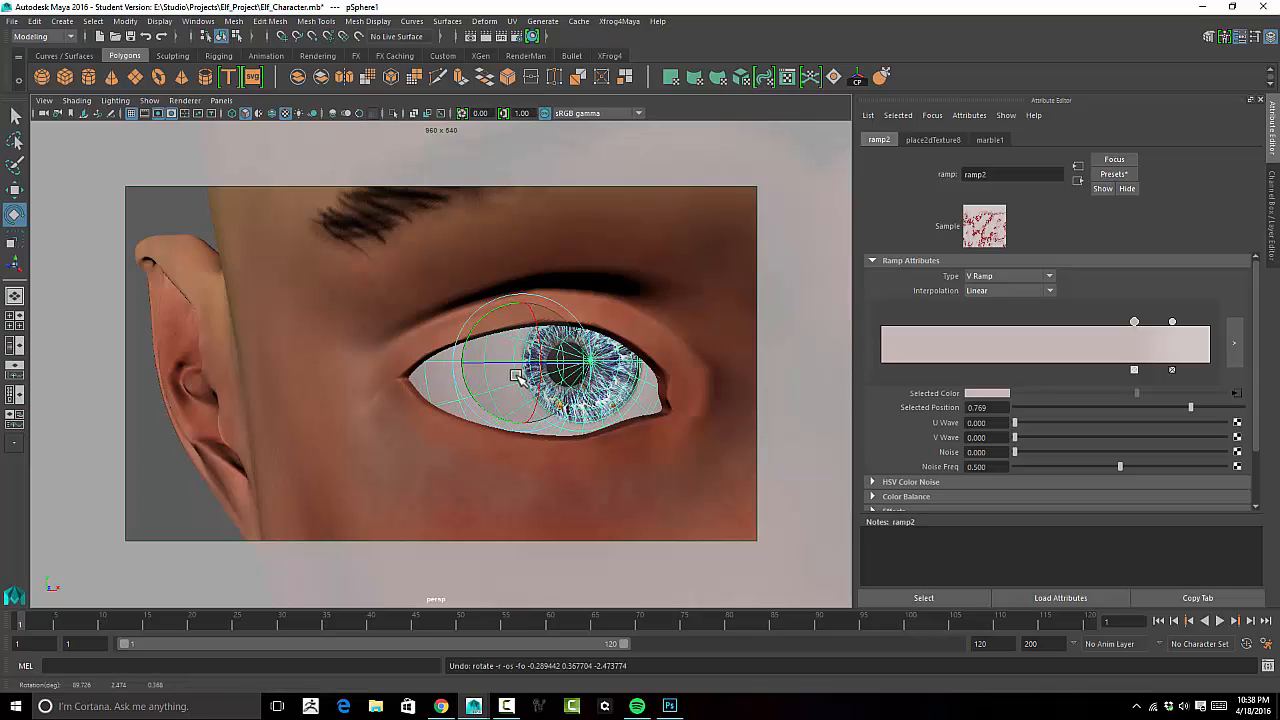
Show the Channel Box and Layer Editor and select layer1 in the layer list.
left_click(1271, 240)
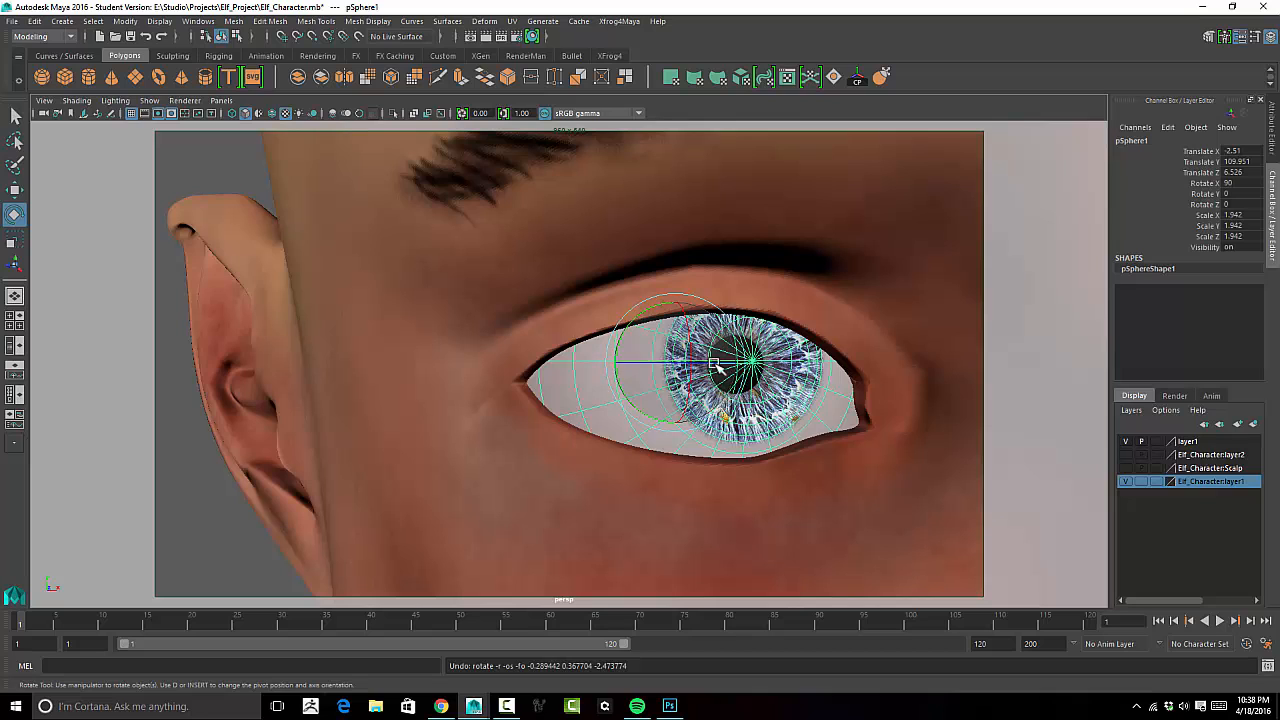
left_click(1199, 469)
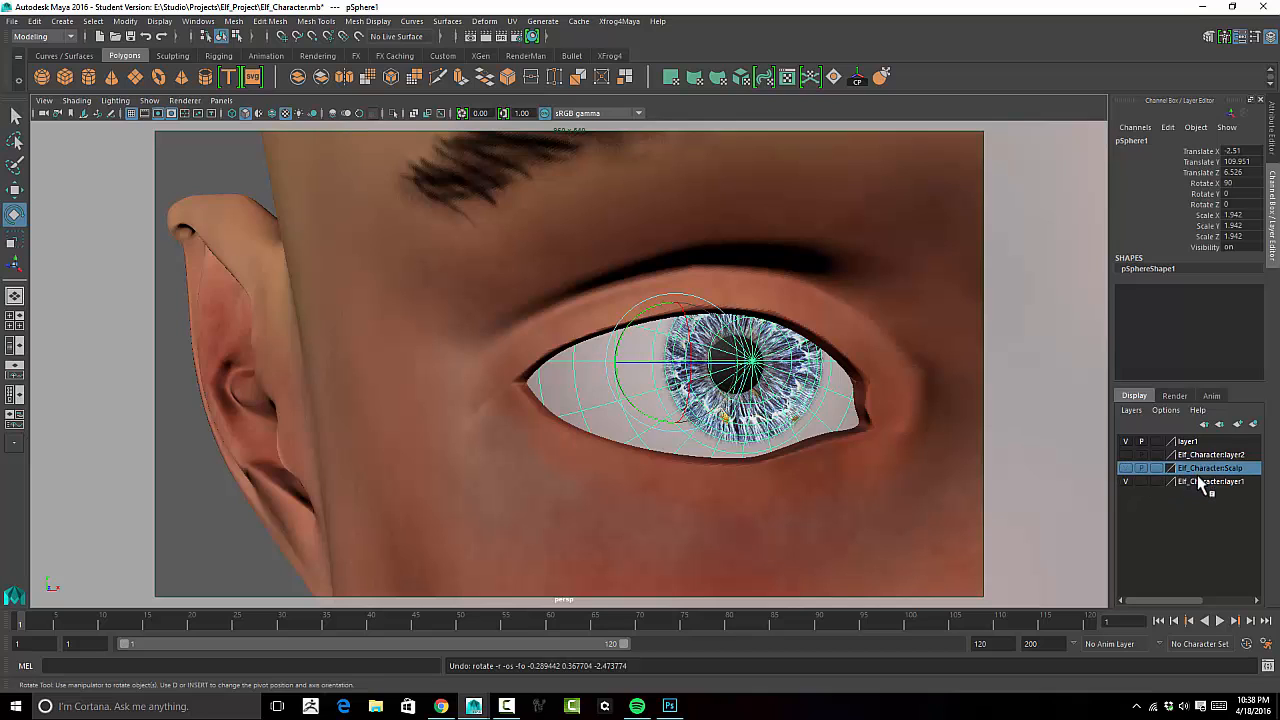
left_click(1205, 441)
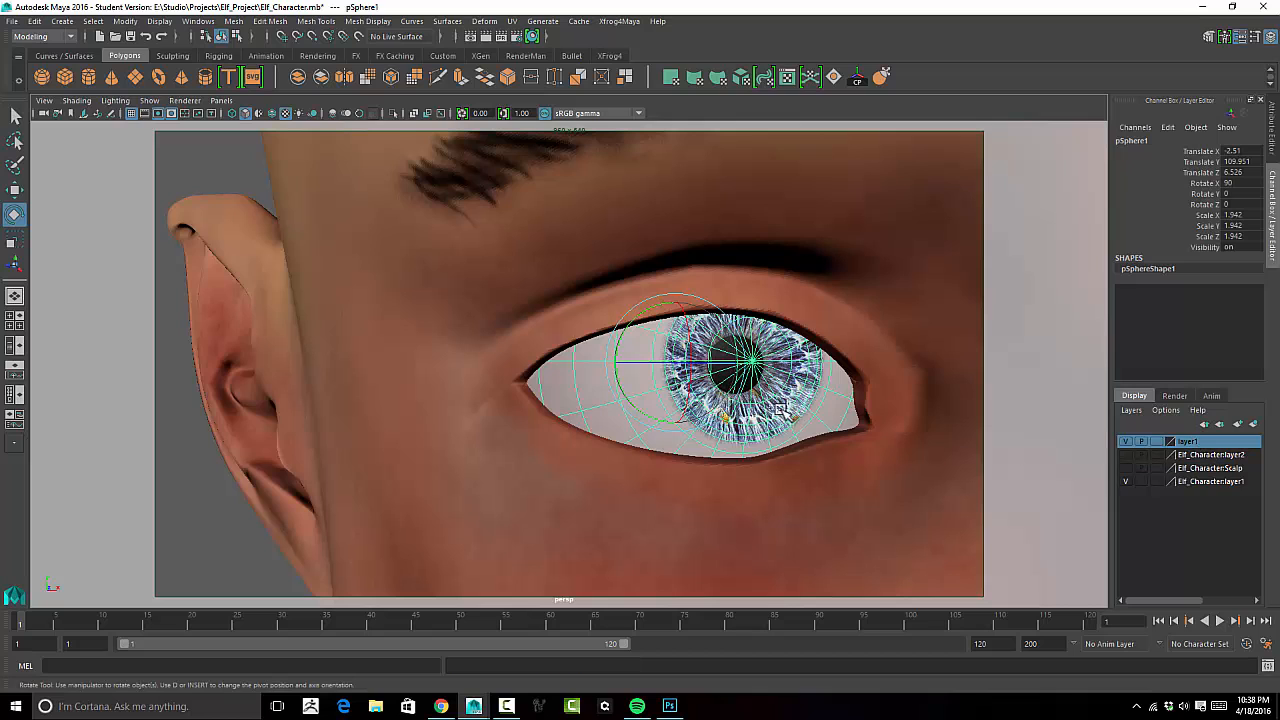
Try scaling the iris torus up uniformly and undo the scaling.
left_click(780, 409)
left_click(886, 448, "shift")
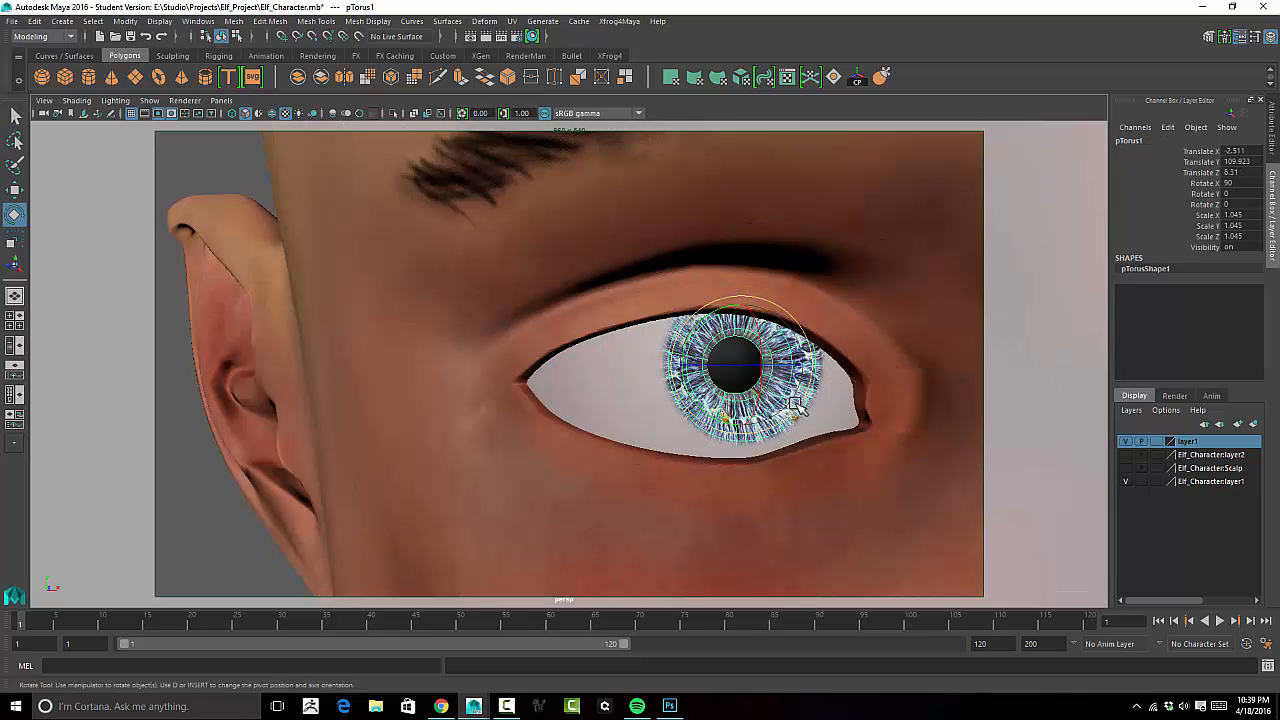
key("r")
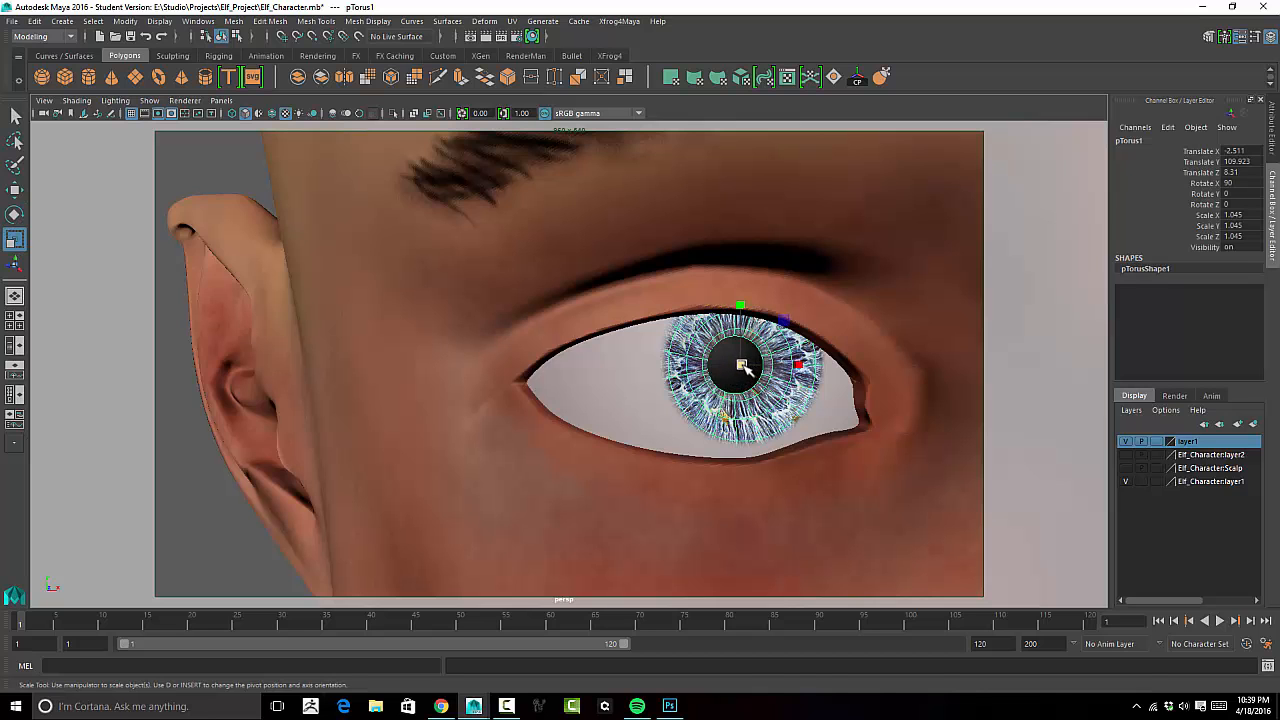
left_click_drag(740, 365, 762, 367)
key("ctrl+z")
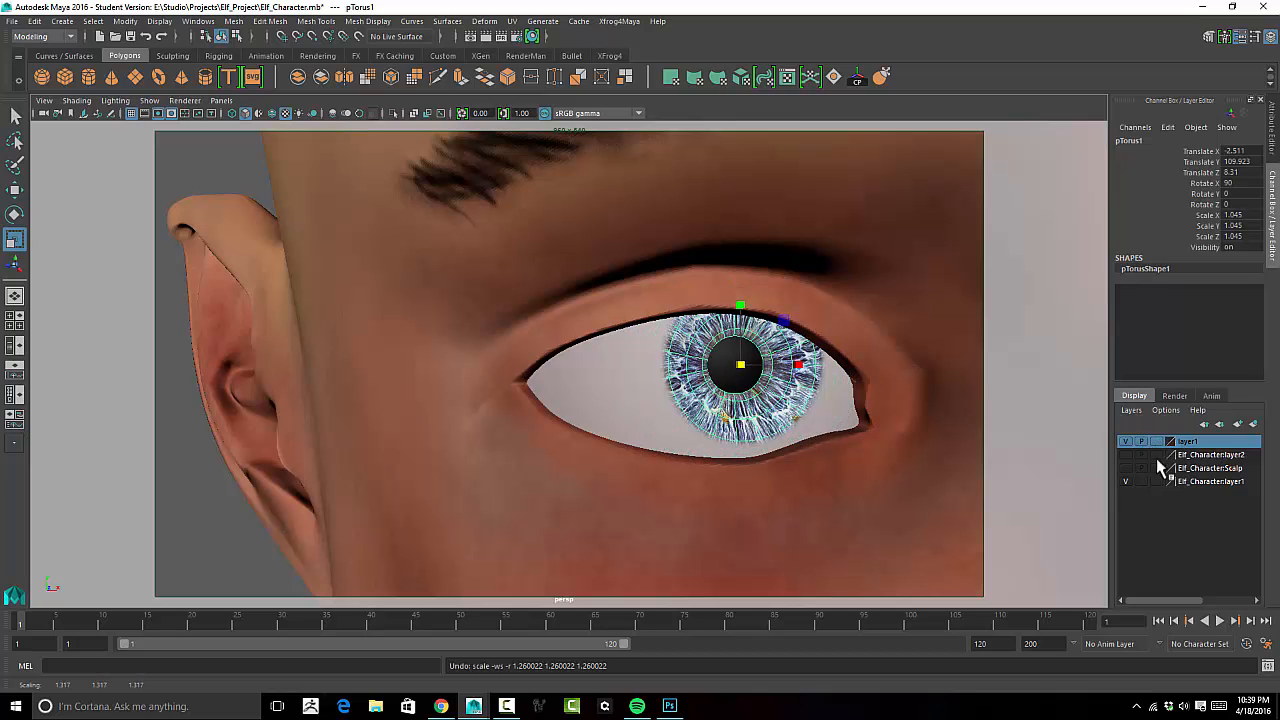
Hide Elf_Character:layer1 and group the textured eyeball together with its iris and pupil.
left_click(1124, 480)
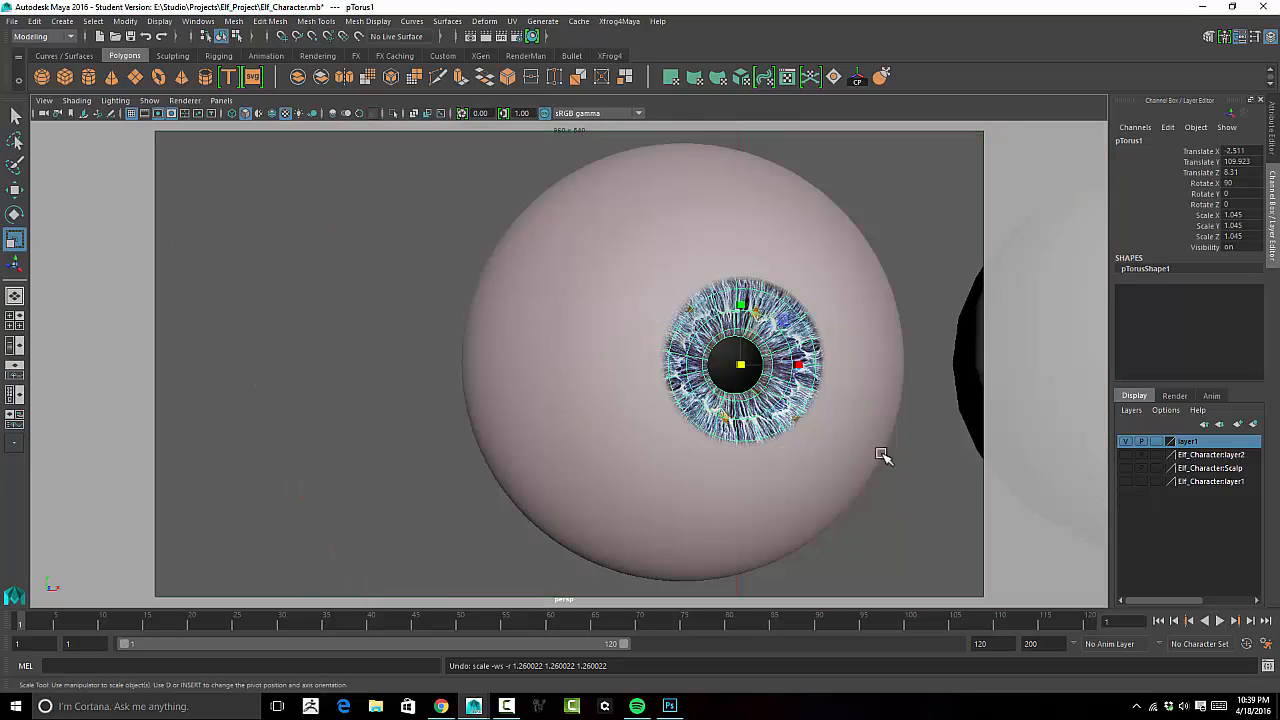
left_click(830, 450)
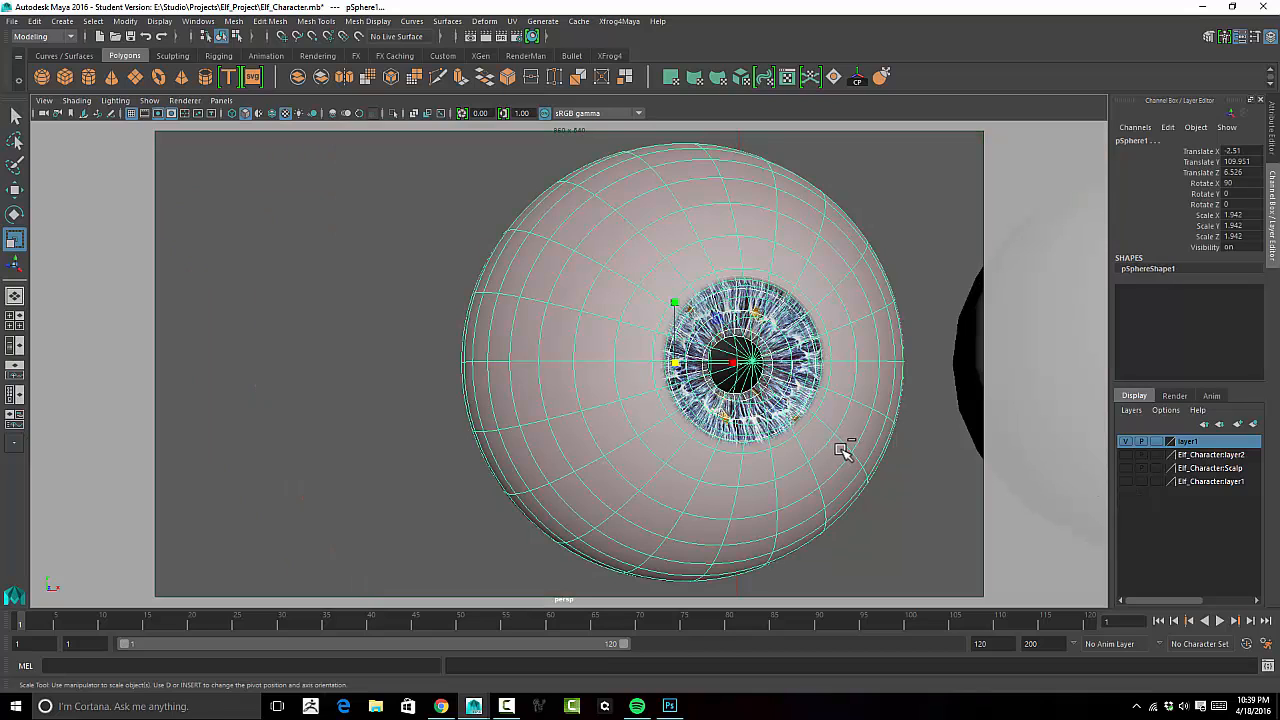
key("ctrl+g")
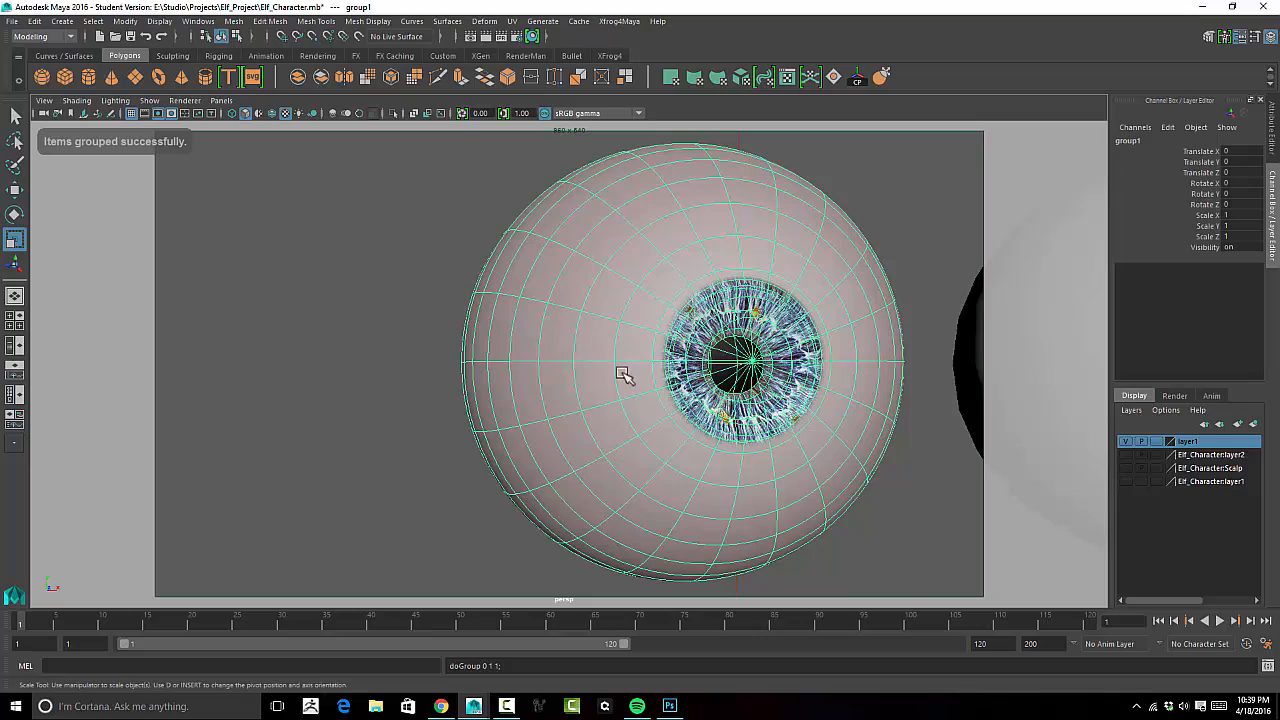
Delete the plain, untextured eyeball on the other side of the head.
left_click_drag(660, 388, 620, 402, "alt")
right_click_drag(621, 403, 611, 403, "alt")
left_click_drag(611, 403, 600, 396, "alt")
right_click_drag(731, 380, 663, 388, "alt")
mouse_move(663, 388)
left_mouse_down("alt")
mouse_move(651, 386)
mouse_move(660, 381)
left_mouse_up("alt")
left_click_drag(786, 354, 480, 349, "alt")
left_click(713, 328)
key("Delete")
Select the whole eye group and duplicate it with Duplicate Special as one copy with zero translation and rotation.
left_click(480, 349)
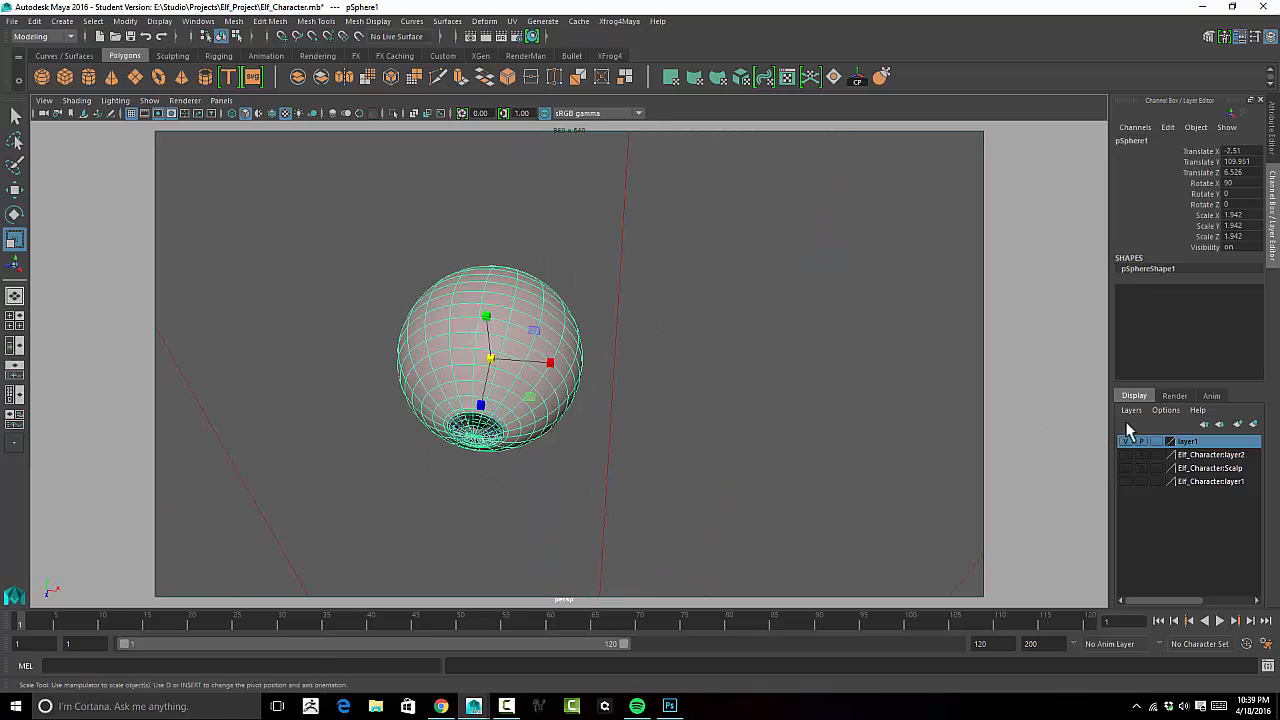
key("ctrl+g")
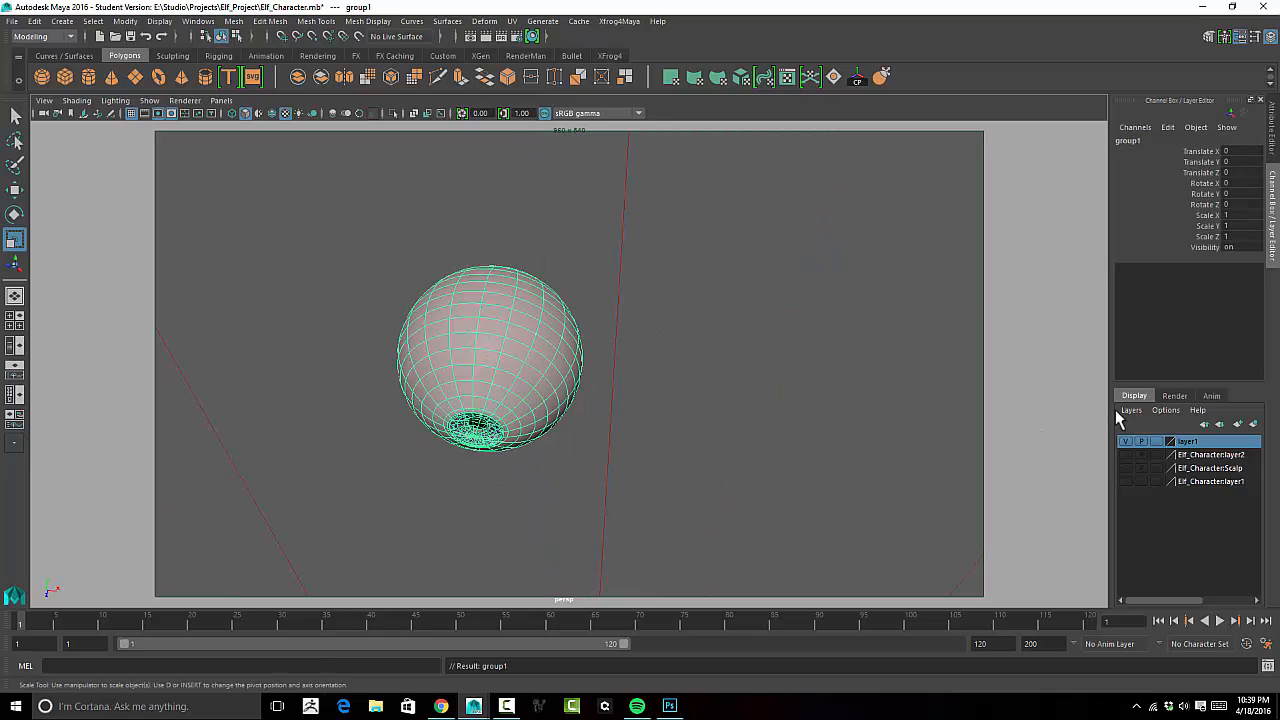
left_click(34, 21)
mouse_move(109, 192)
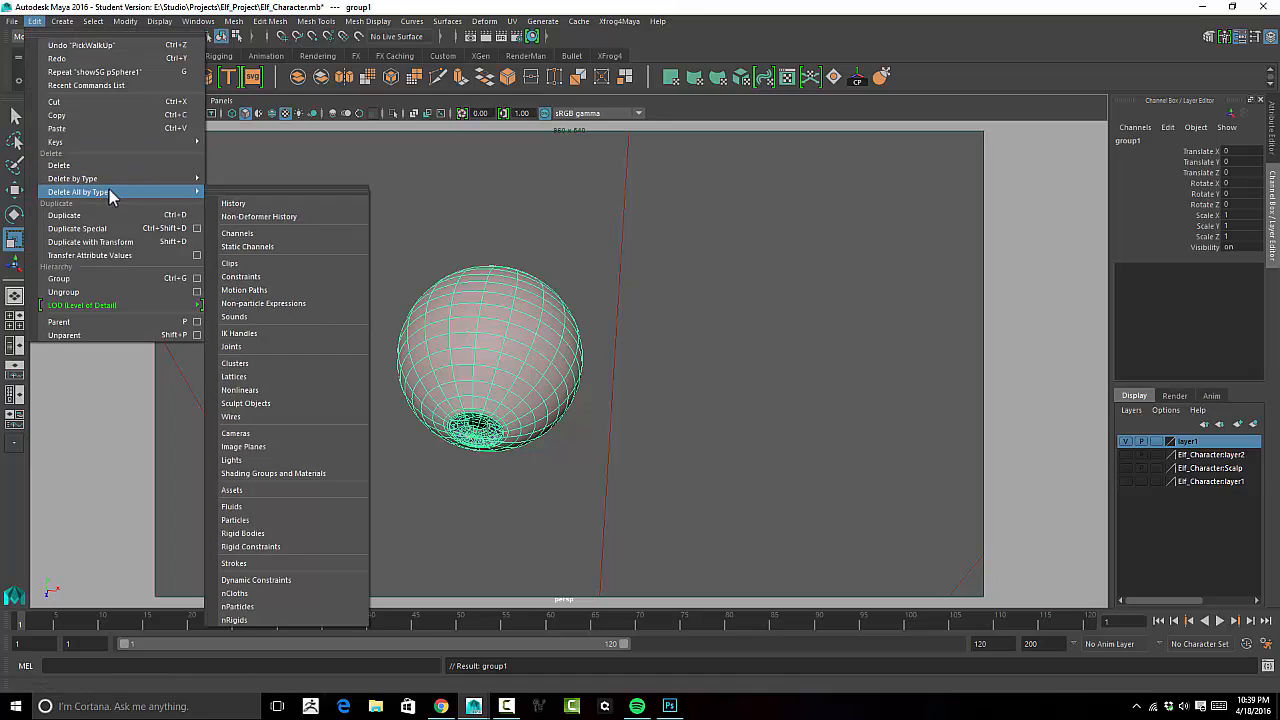
left_click(203, 231)
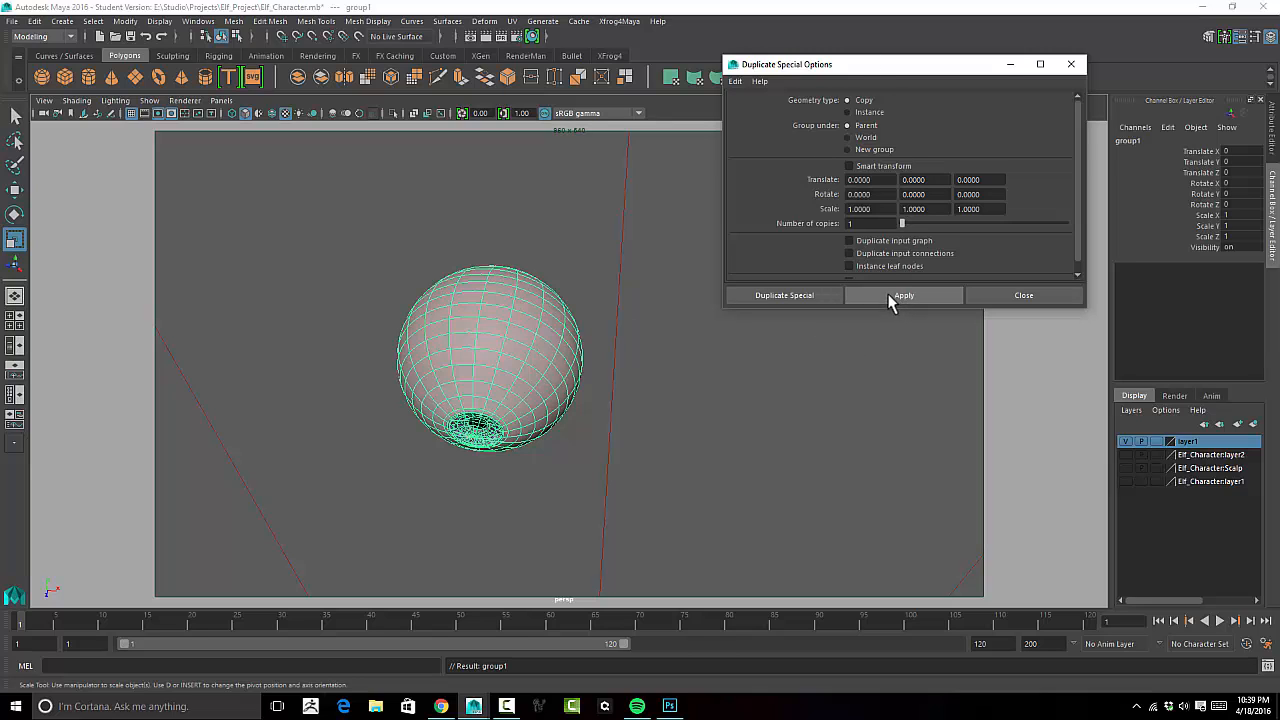
left_click(1029, 295)
Show Elf_Character:layer1 again and center the duplicated eye group's pivot on its geometry.
left_click(1125, 481)
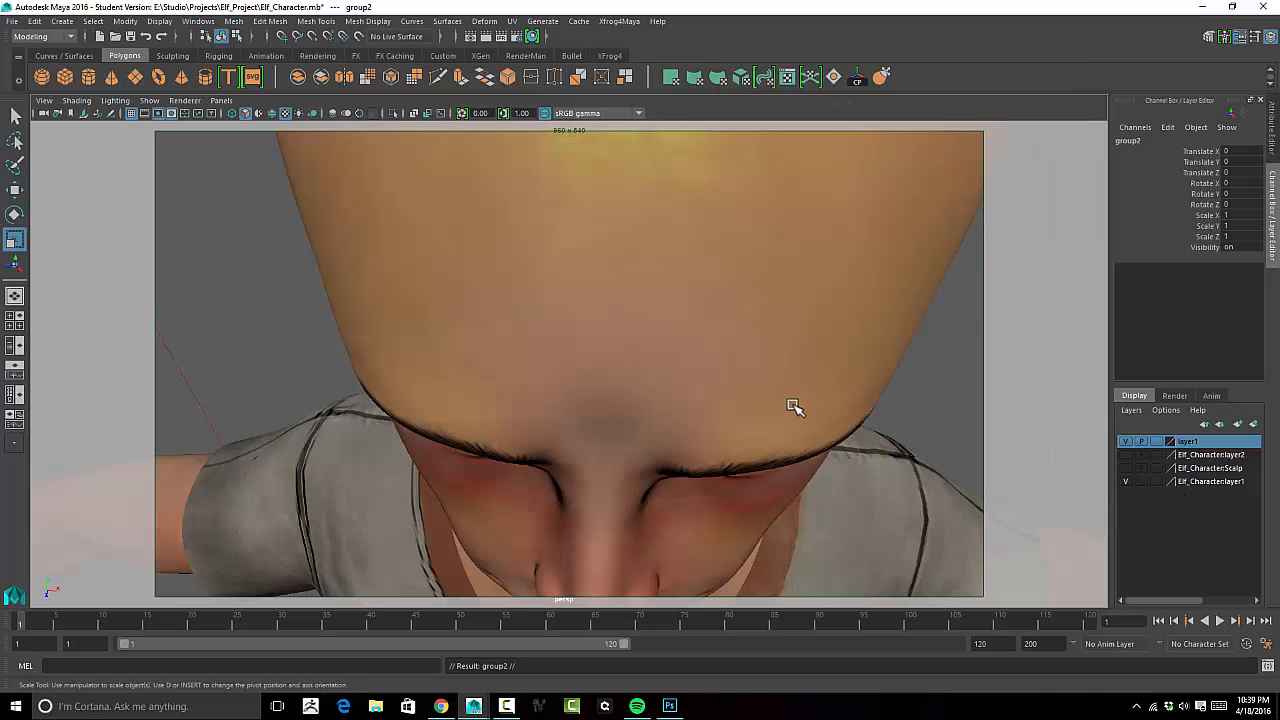
left_click_drag(737, 463, 736, 392, "alt")
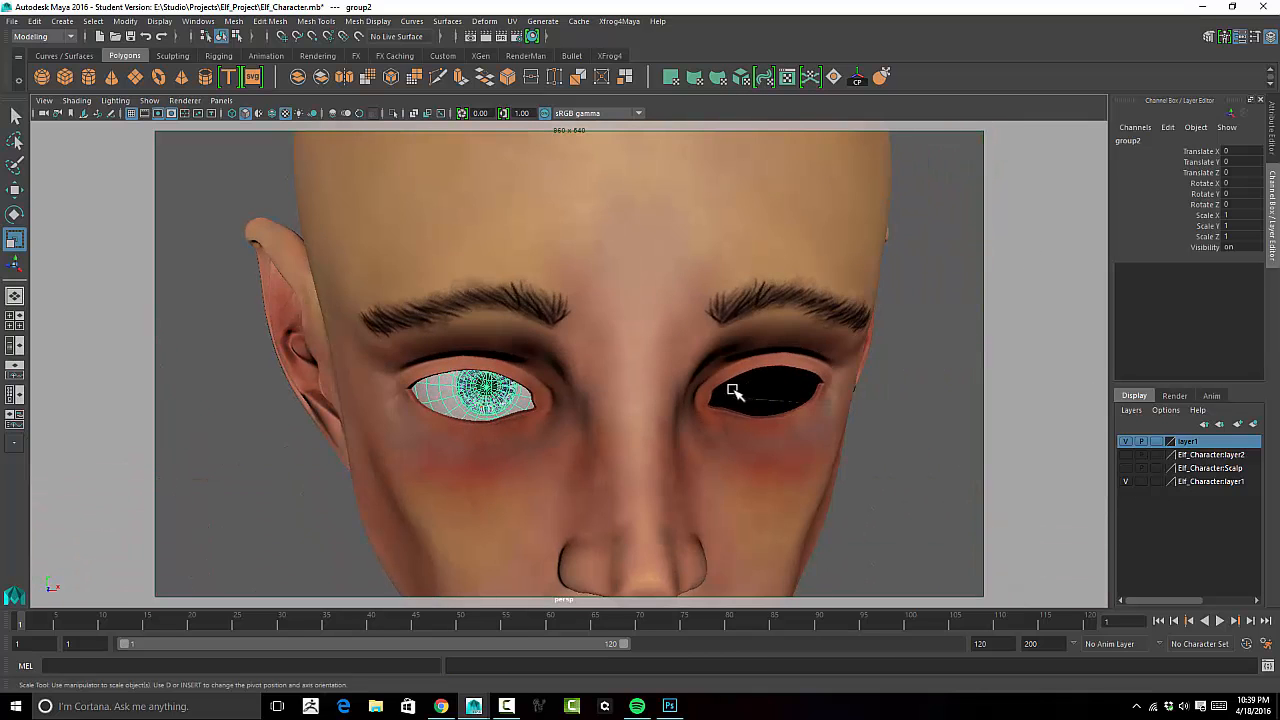
key("w")
mouse_move(561, 401)
left_mouse_down("alt")
mouse_move(500, 400)
mouse_move(526, 371)
mouse_move(580, 391)
left_mouse_up("alt")
scroll(234, 523, "down", 10)
scroll(420, 526, "down", 5)
left_click_drag(508, 517, 501, 390, "alt")
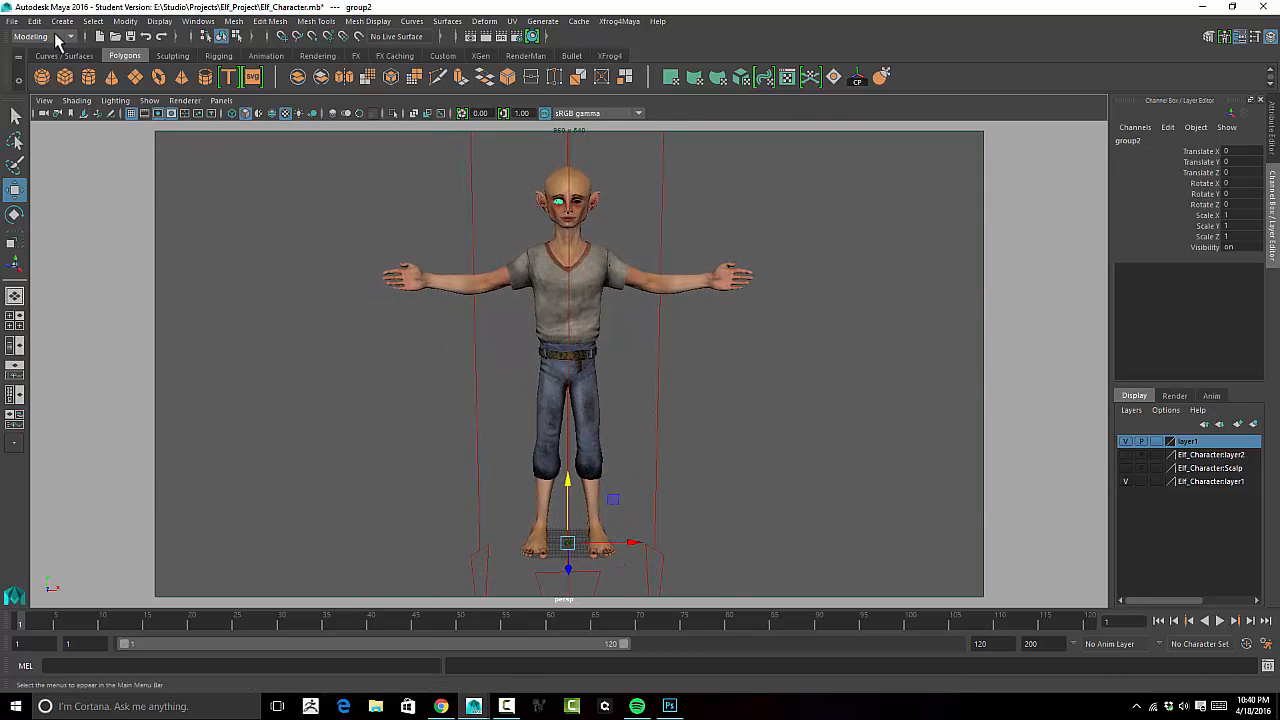
left_click(125, 21)
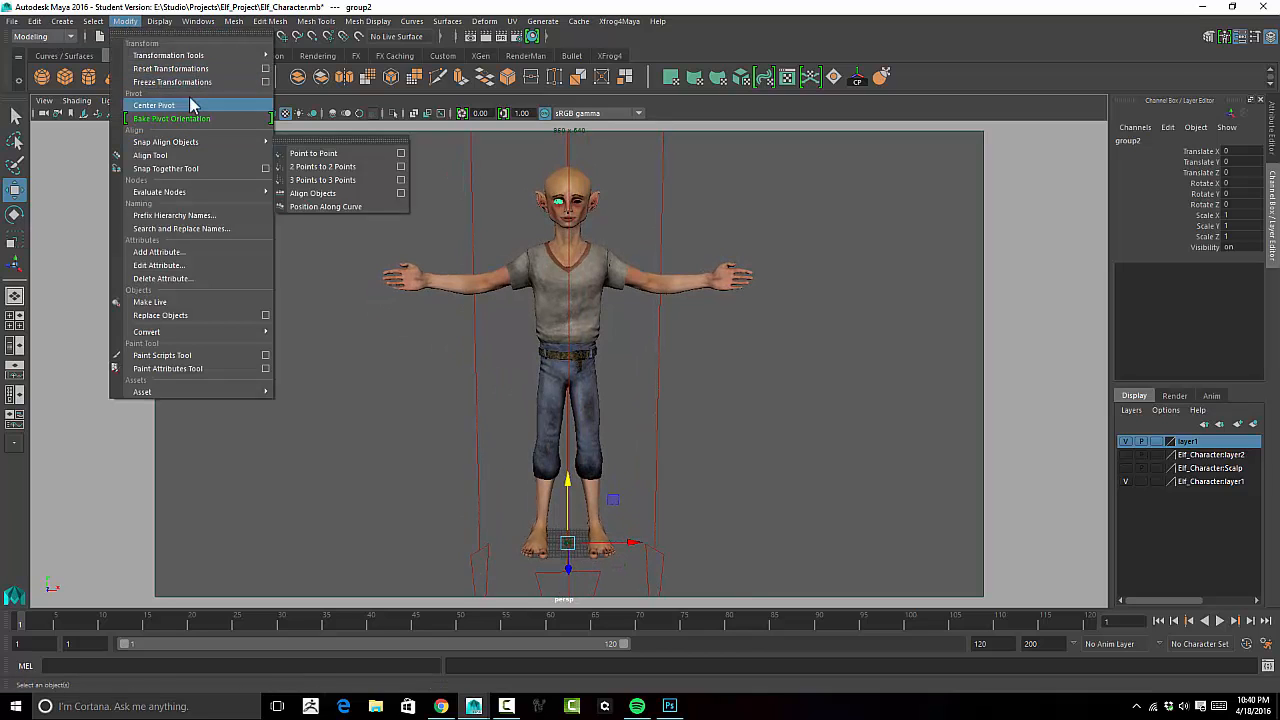
mouse_move(194, 58)
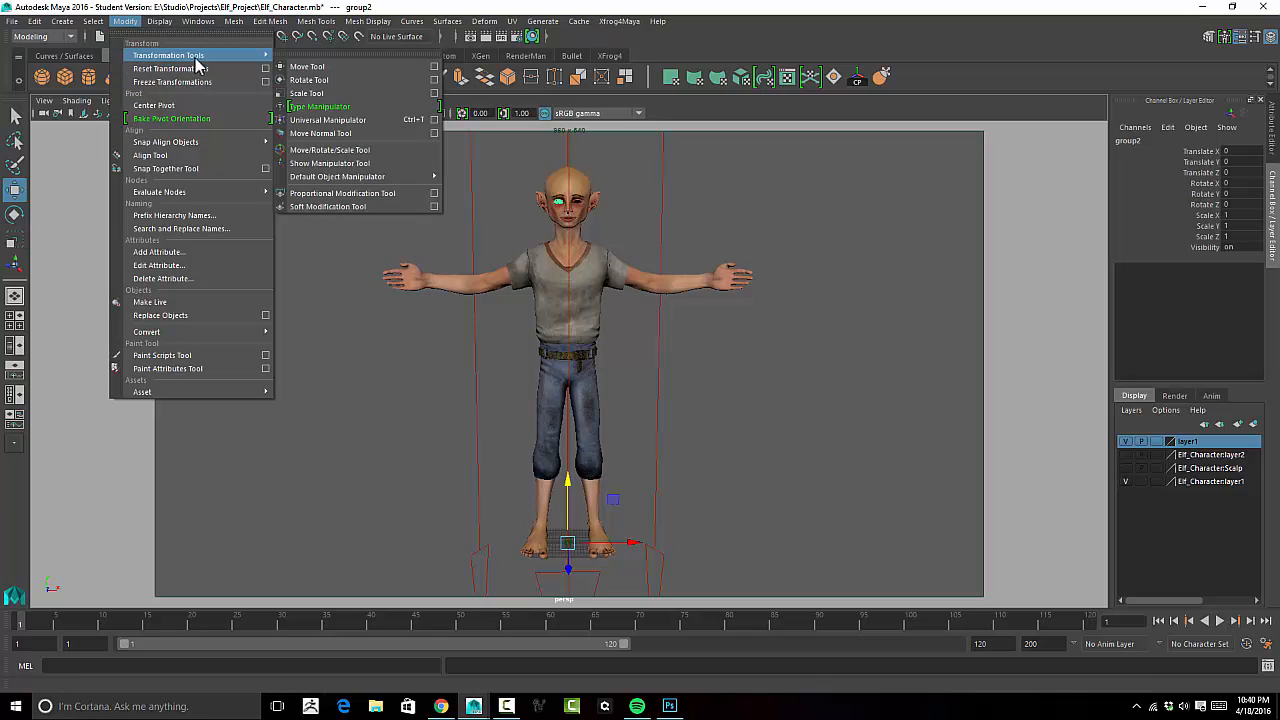
left_click(198, 117)
Move the duplicated eye group along X into the empty socket at Translate X 4.982 and deselect it.
middle_click_drag(376, 152, 300, 246, "alt")
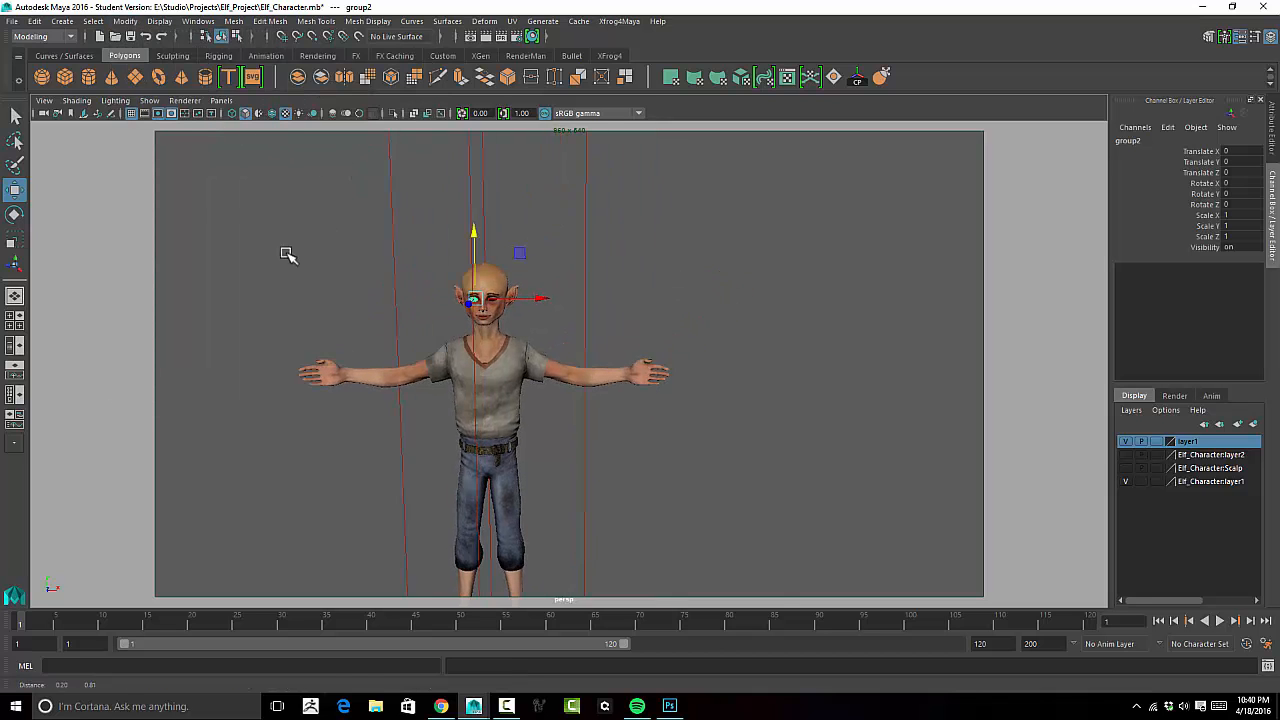
right_click_drag(300, 246, 728, 249, "alt")
right_click_drag(325, 225, 442, 223, "alt")
middle_click_drag(442, 223, 669, 297, "alt")
right_click_drag(669, 297, 849, 257, "alt")
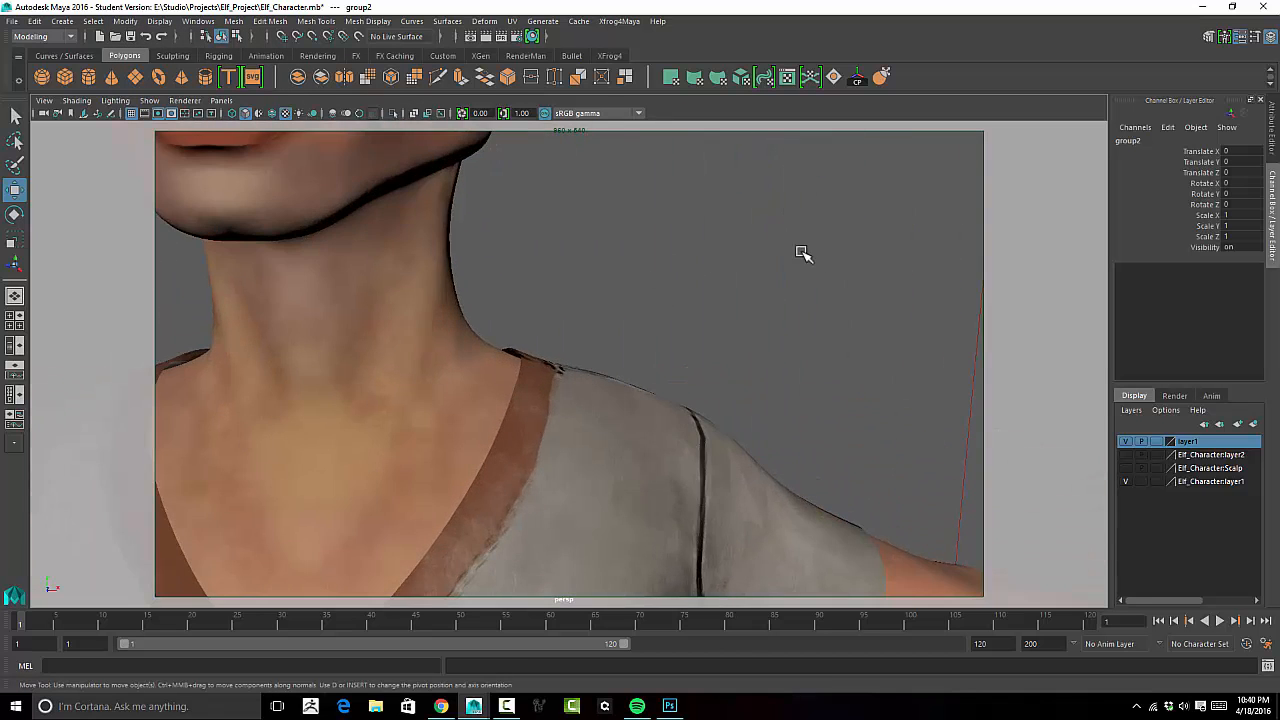
middle_click_drag(491, 206, 737, 454, "alt")
left_click_drag(555, 321, 757, 292, "alt")
mouse_move(707, 327)
left_mouse_down("alt")
mouse_move(651, 300)
mouse_move(697, 277)
mouse_move(702, 300)
mouse_move(677, 306)
mouse_move(700, 323)
mouse_move(769, 297)
mouse_move(677, 323)
mouse_move(723, 334)
left_mouse_up("alt")
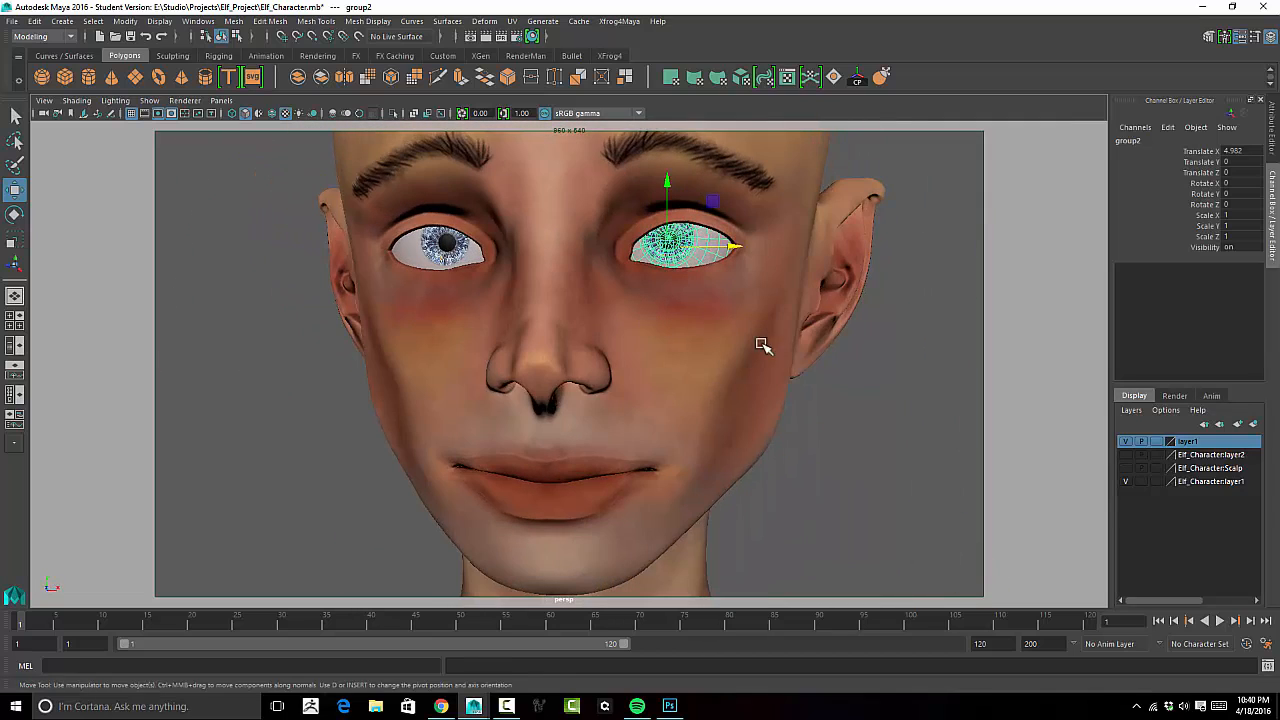
left_click(866, 417)
left_click_drag(820, 417, 744, 296, "alt")
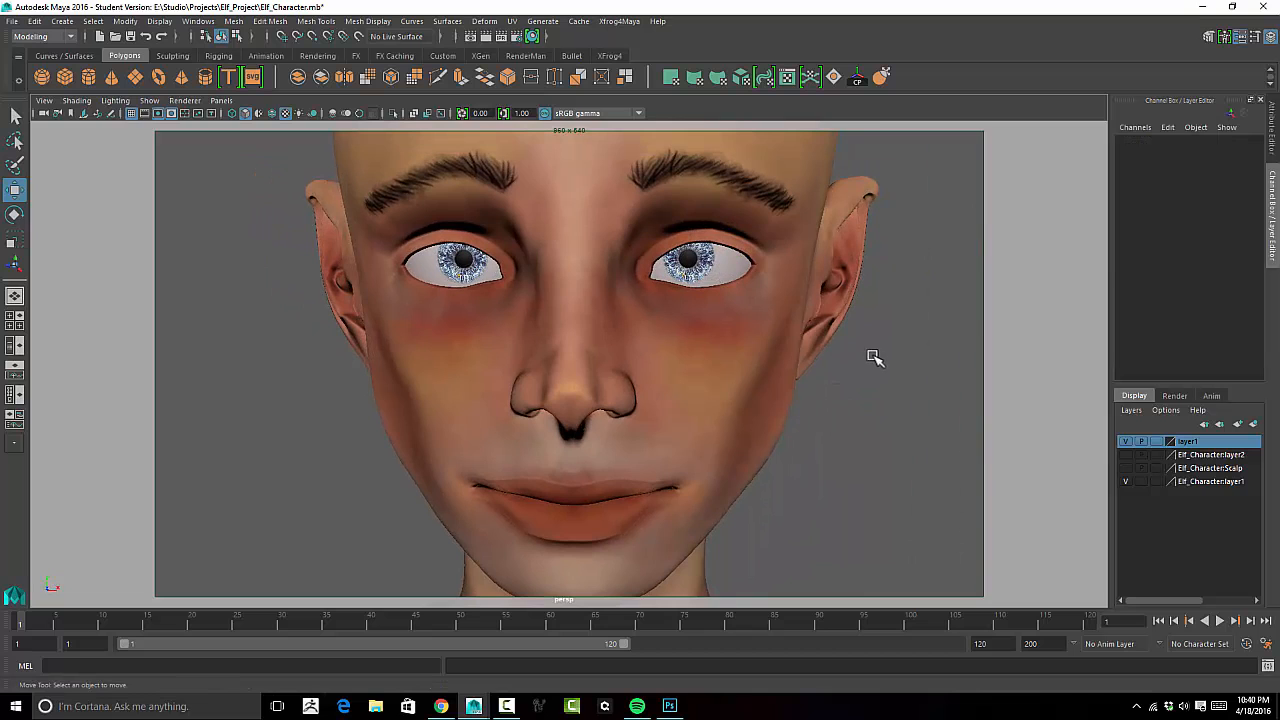
Switch to the side view and bring the elf's head into view.
key("space")
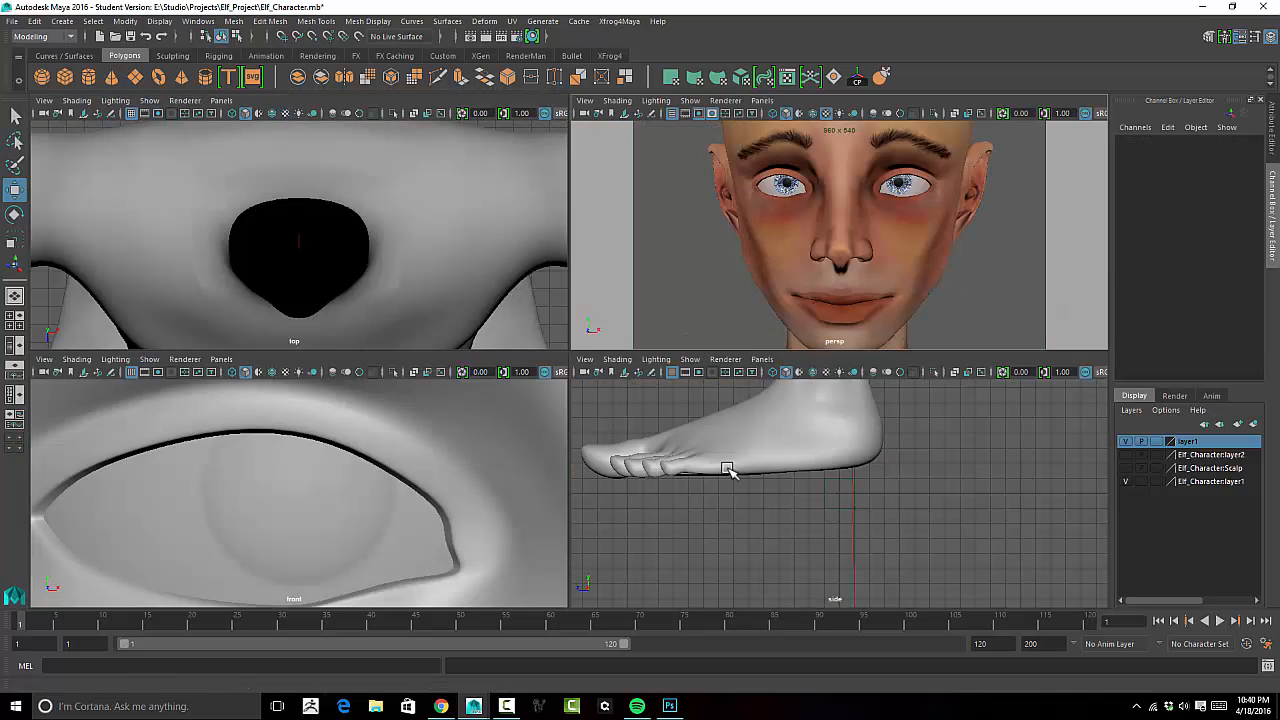
key("space")
middle_click_drag(590, 264, 789, 706, "alt")
middle_click_drag(574, 306, 732, 700, "alt")
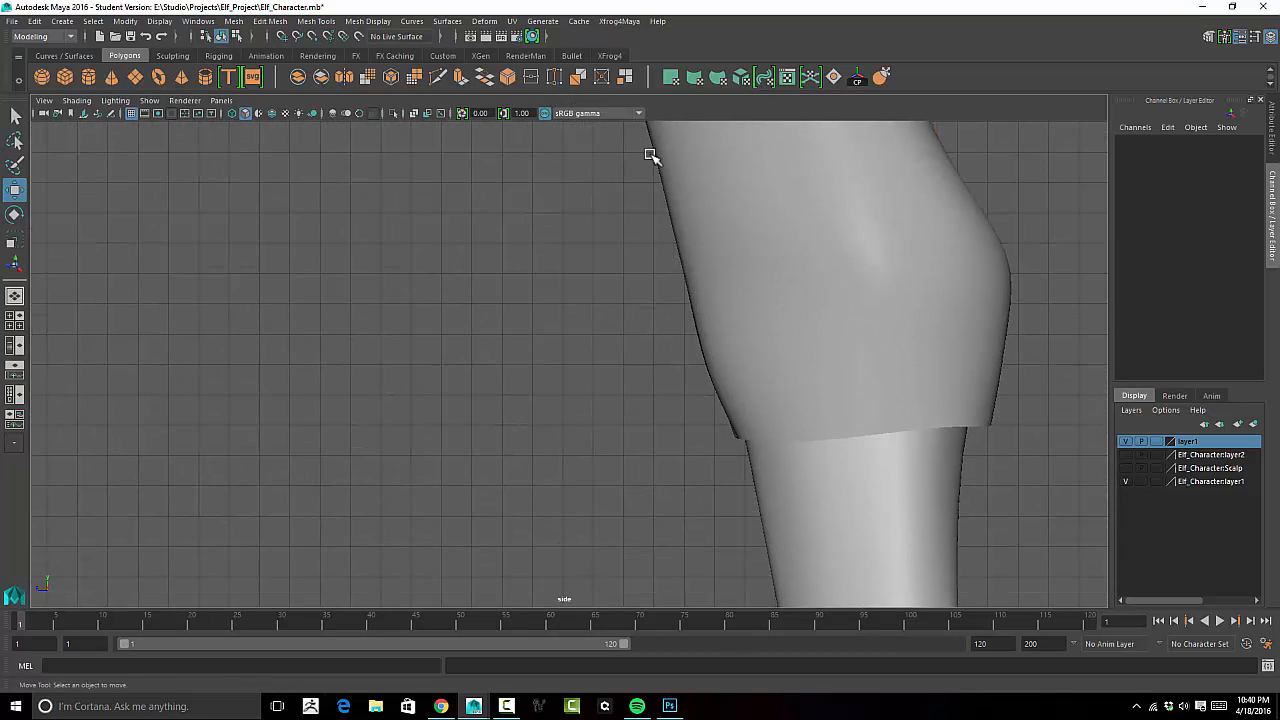
middle_click_drag(651, 138, 610, 430, "alt")
middle_click_drag(606, 203, 573, 540, "alt")
middle_click_drag(594, 240, 535, 575, "alt")
middle_click_drag(549, 263, 573, 546, "alt")
middle_click_drag(572, 224, 507, 490, "alt")
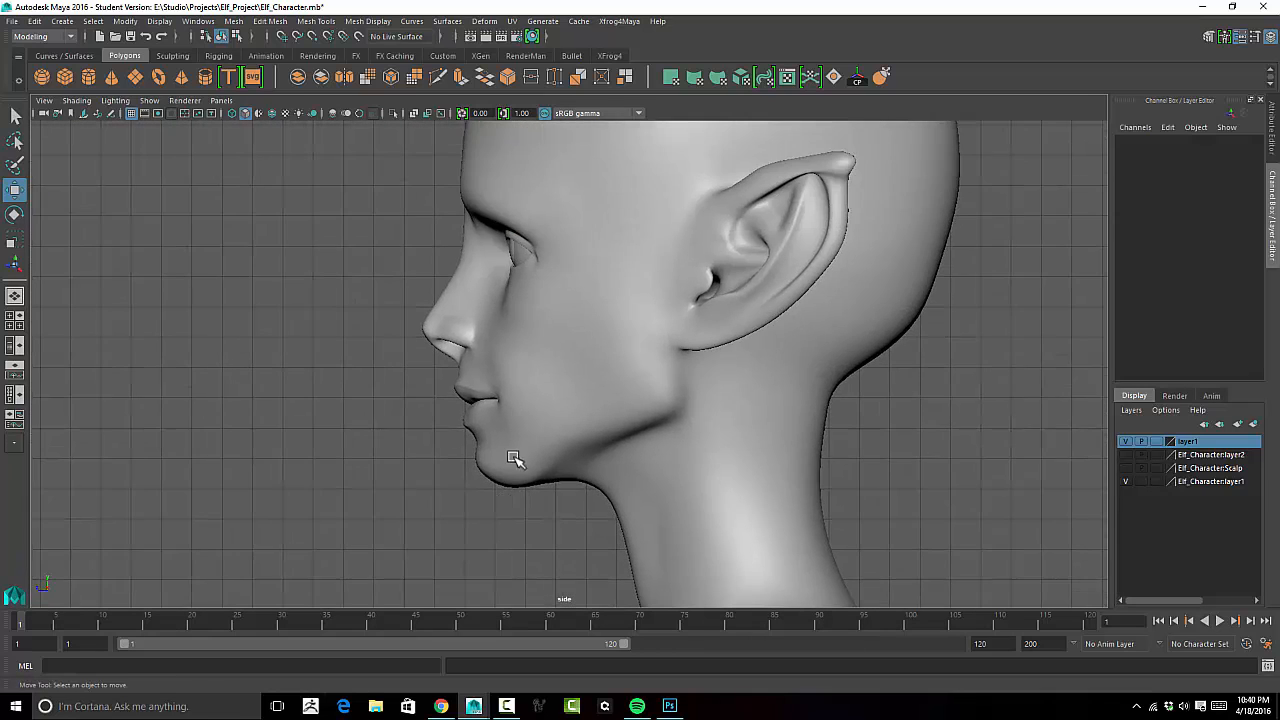
middle_click_drag(540, 280, 540, 351, "alt")
Hide Elf_Character:layer1 and select both eye groups in the side view.
left_click(634, 323)
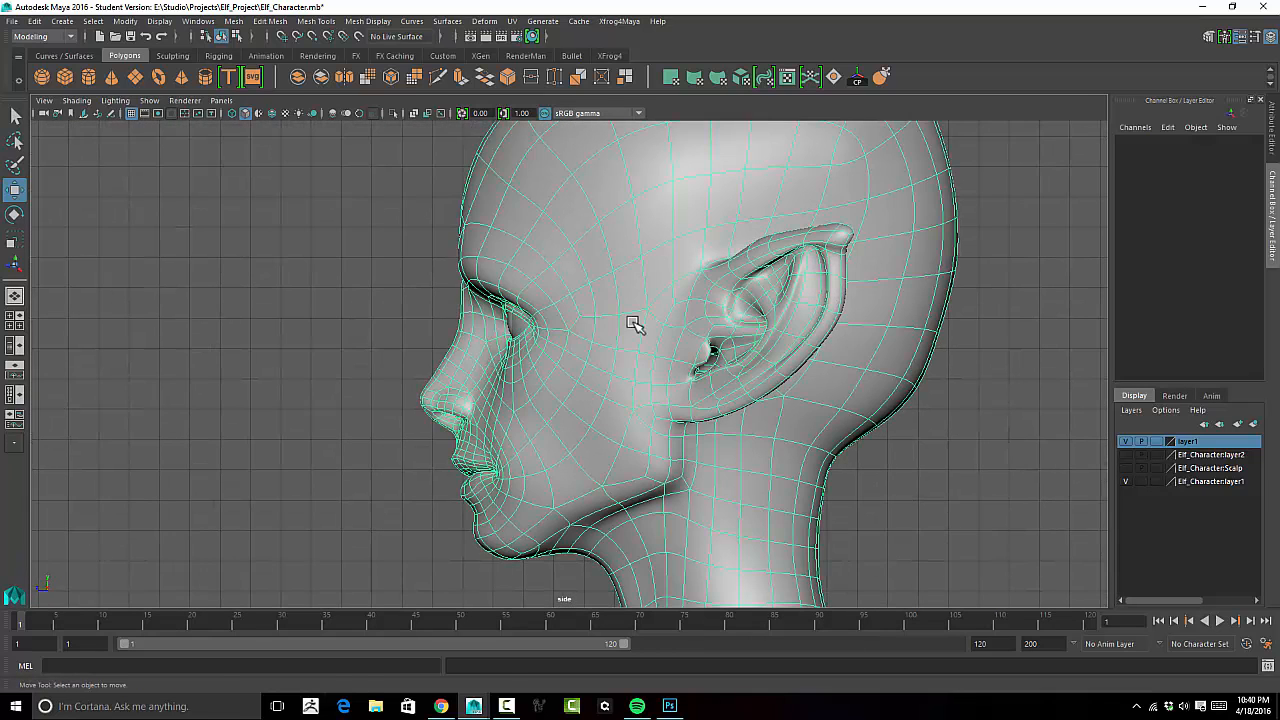
left_click(1126, 481)
right_click_drag(781, 420, 1275, 428, "alt")
left_click_drag(661, 408, 621, 347)
key("Up")
right_click_drag(657, 351, 696, 295, "alt")
middle_click_drag(696, 295, 708, 311, "alt")
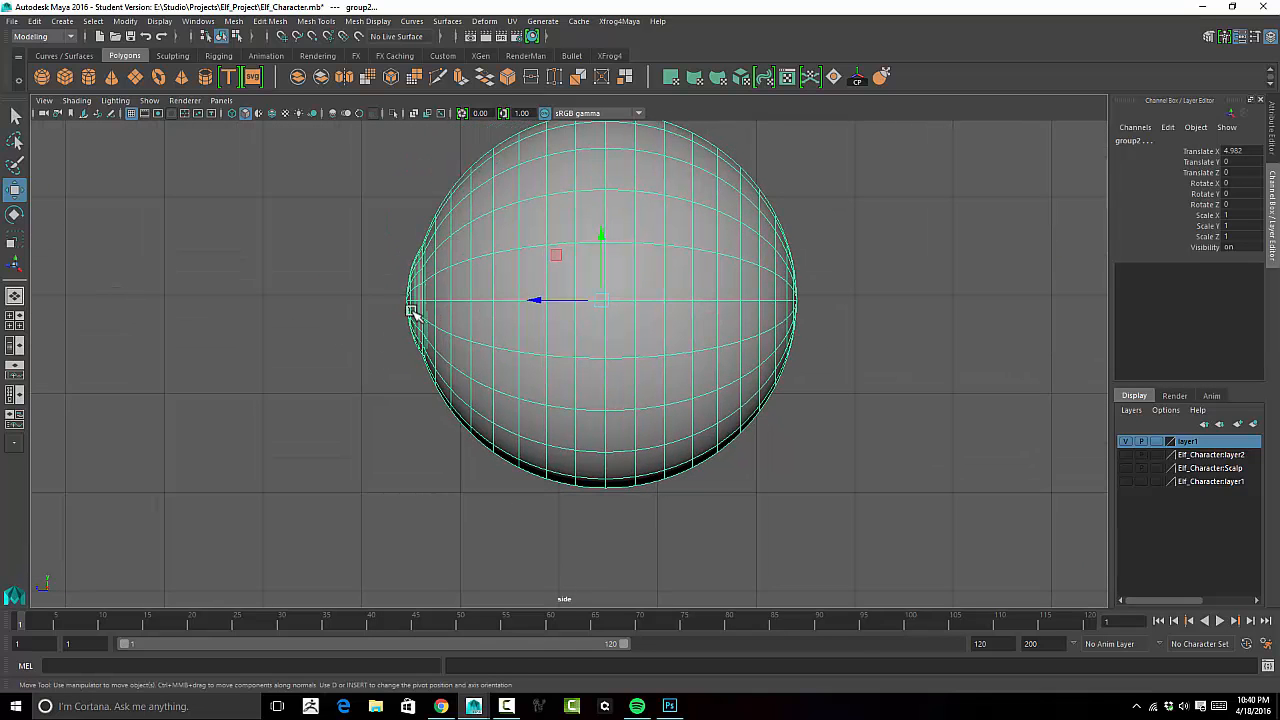
Shift the pivots of both eye groups slightly back along Z to the middle of the eyeball.
left_click_drag(469, 274, 410, 272, "alt")
middle_click_drag(323, 247, 312, 285, "alt")
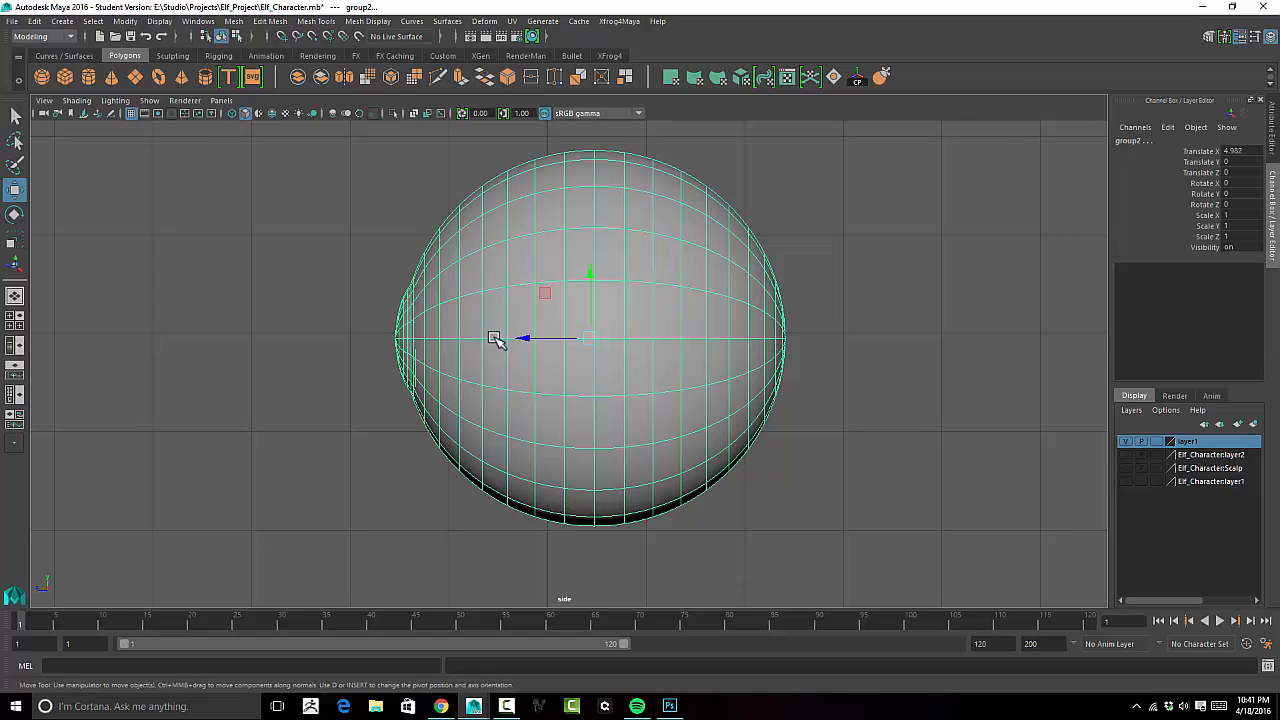
key("d")
left_click_drag(522, 338, 527, 338)
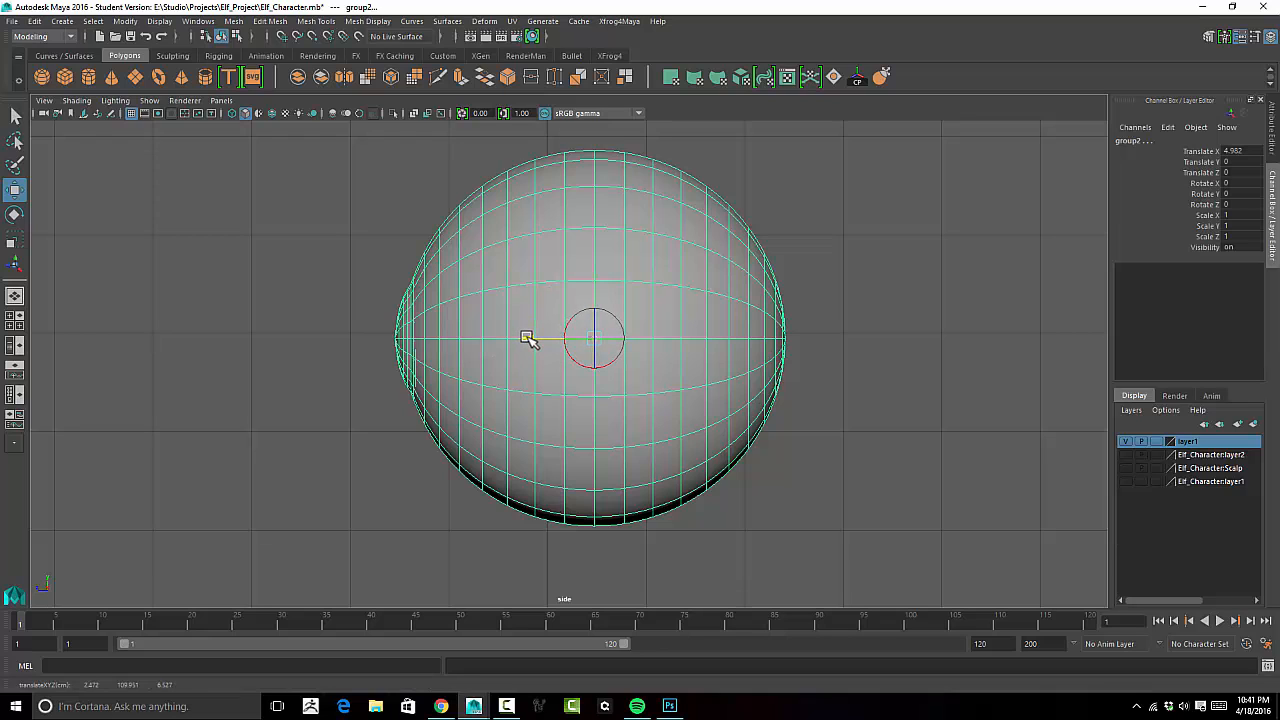
key("d")
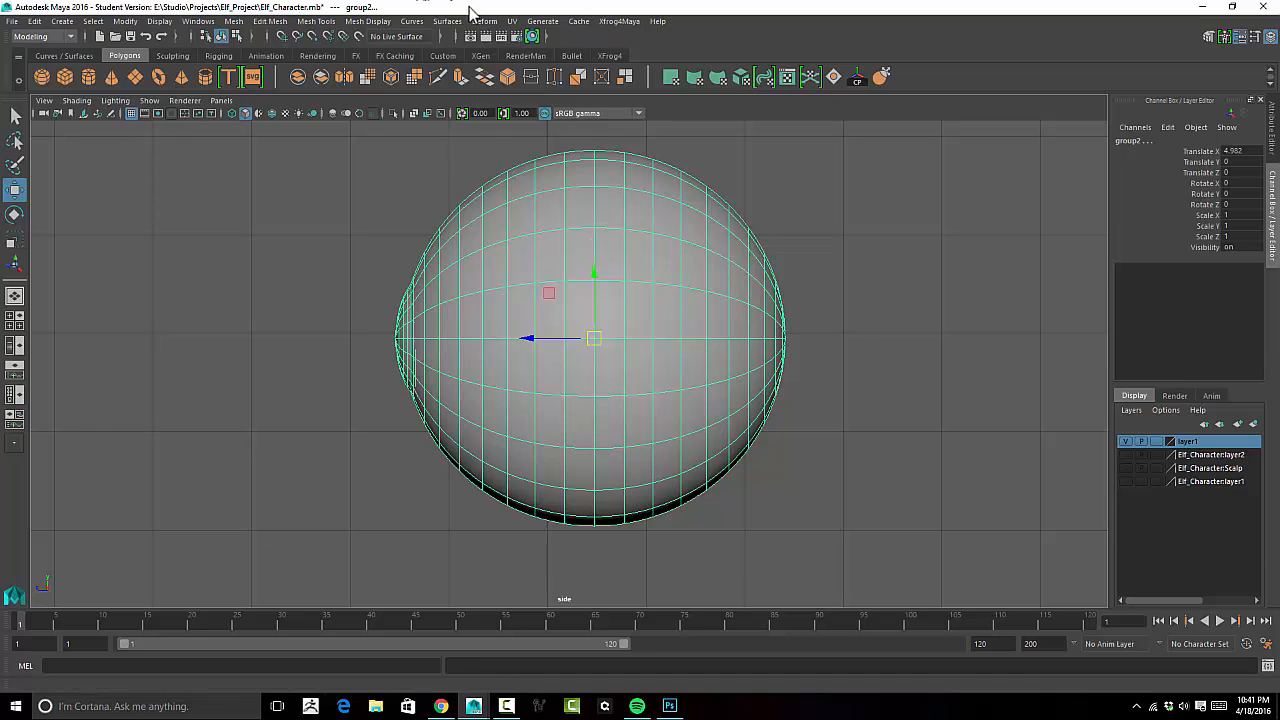
List the scene's objects in the Outliner and delete the original eye group, group1.
left_click(200, 22)
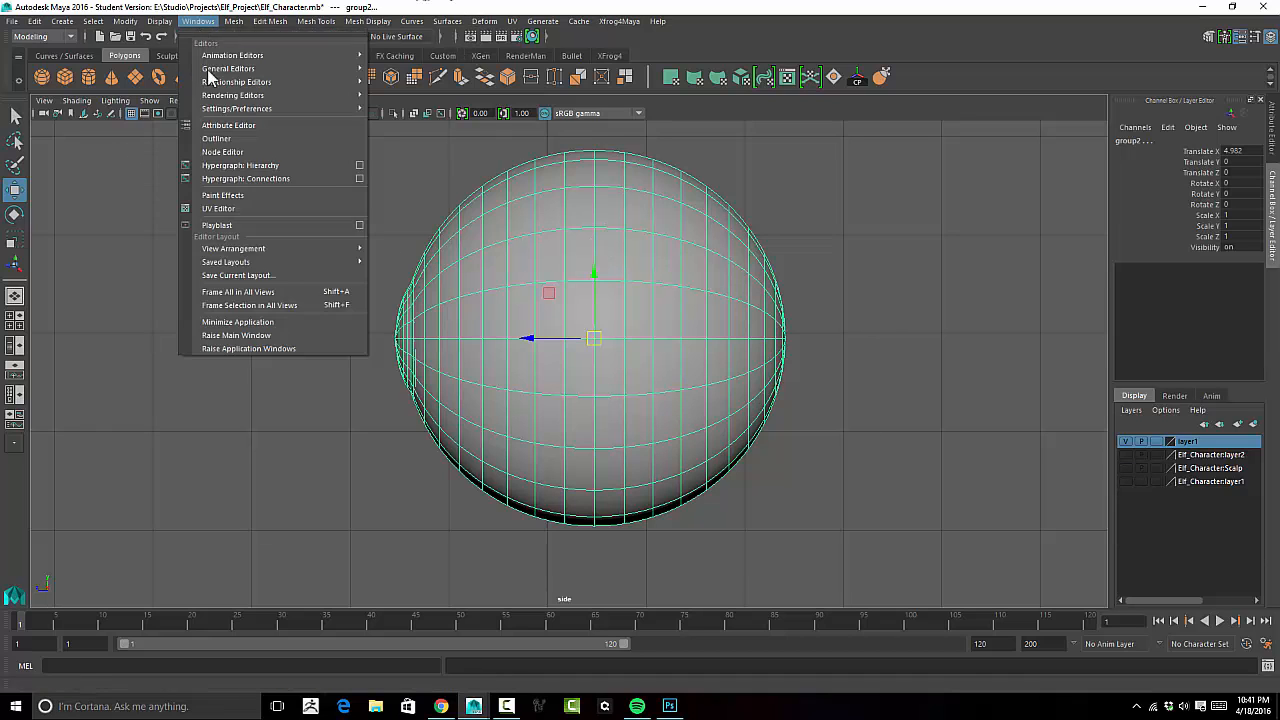
left_click(225, 145)
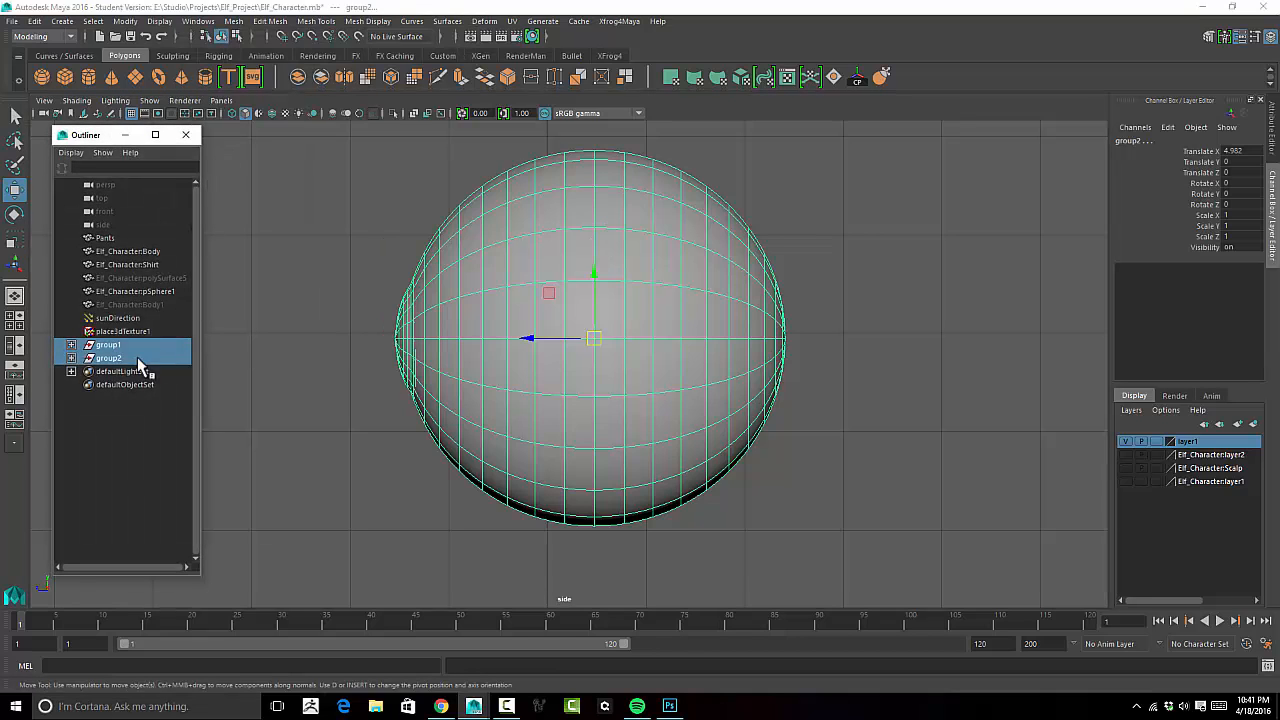
left_click(110, 357, "ctrl")
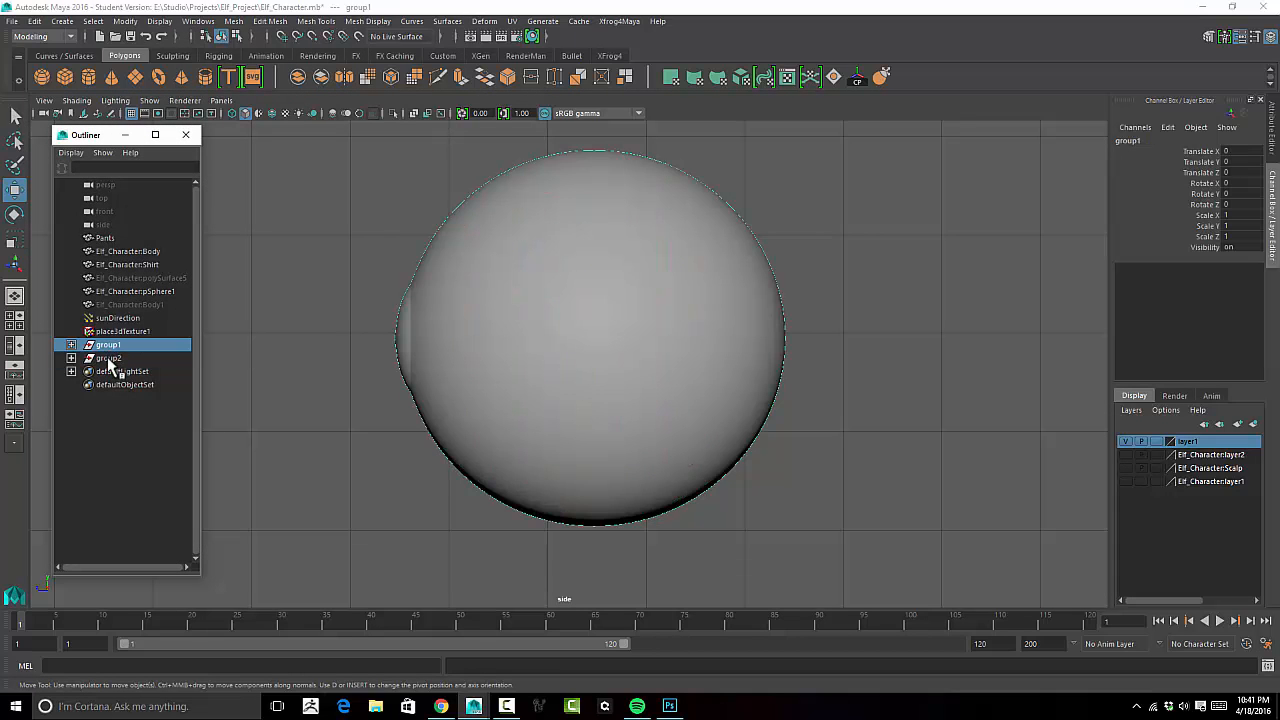
left_click(111, 360, "ctrl")
left_click(108, 358, "ctrl")
left_click(418, 343)
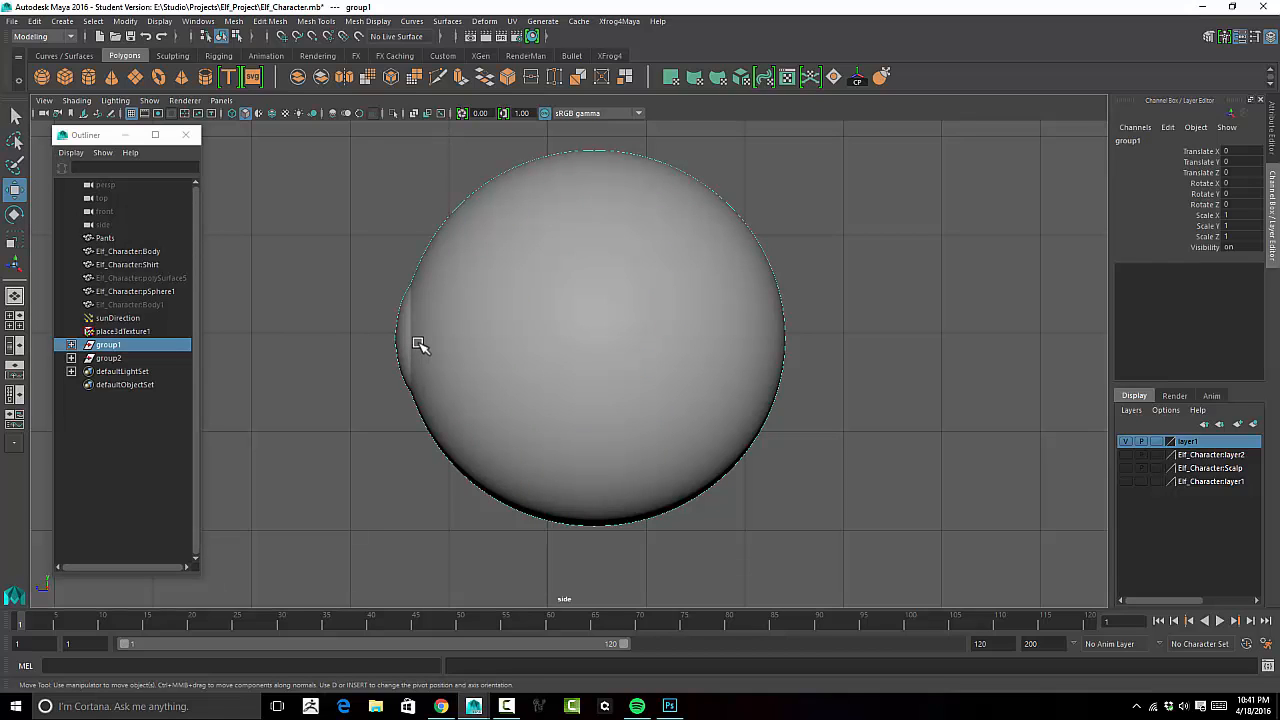
left_click(108, 358, "ctrl")
left_click(110, 359)
left_click(110, 348)
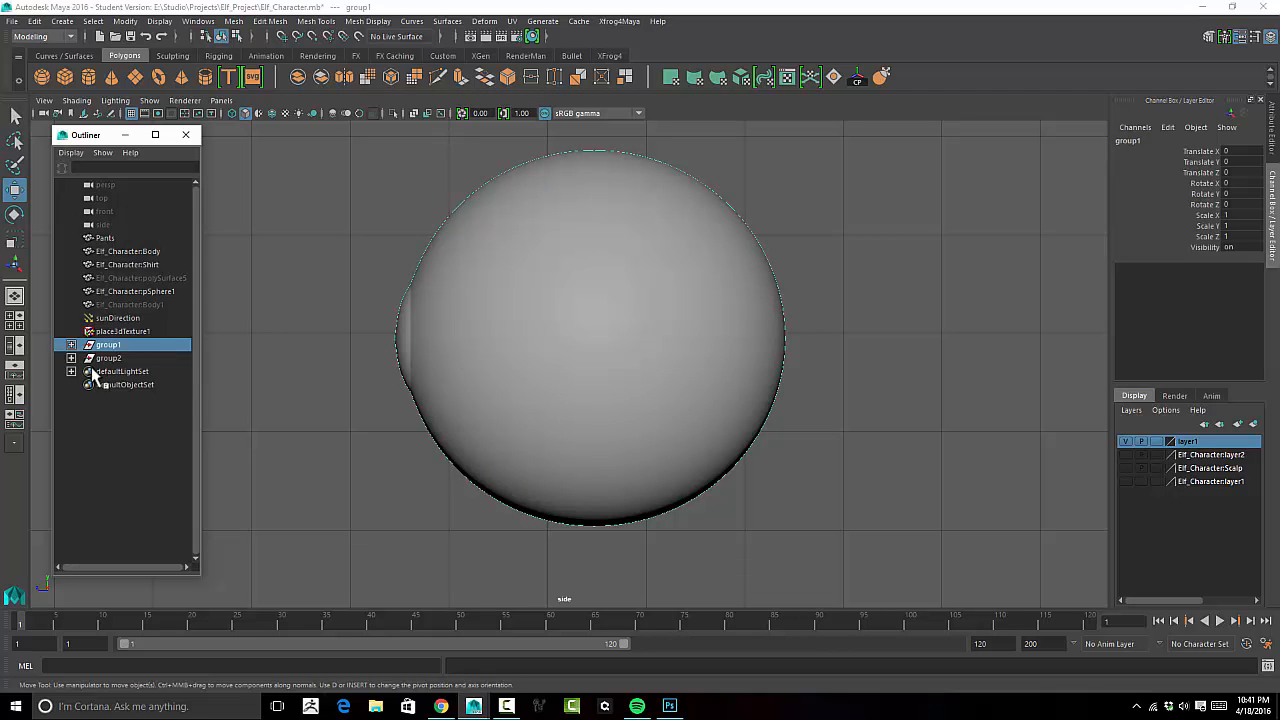
left_click(105, 359)
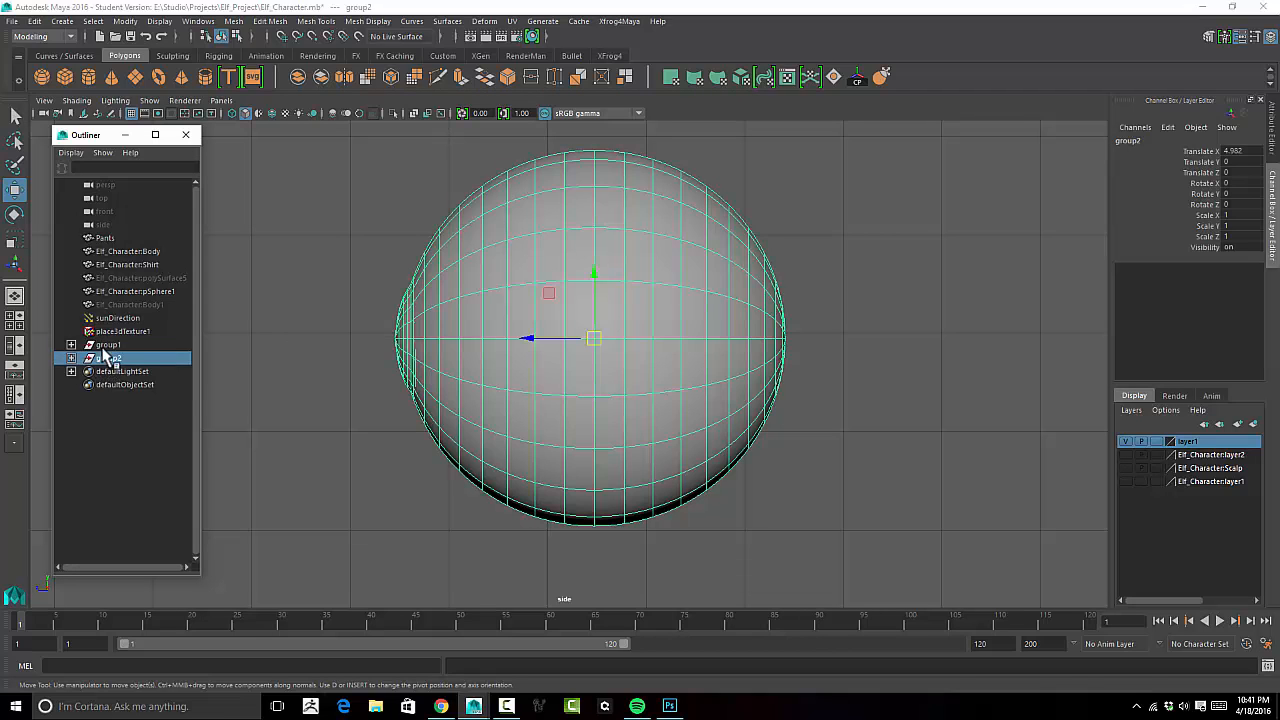
left_click(106, 345)
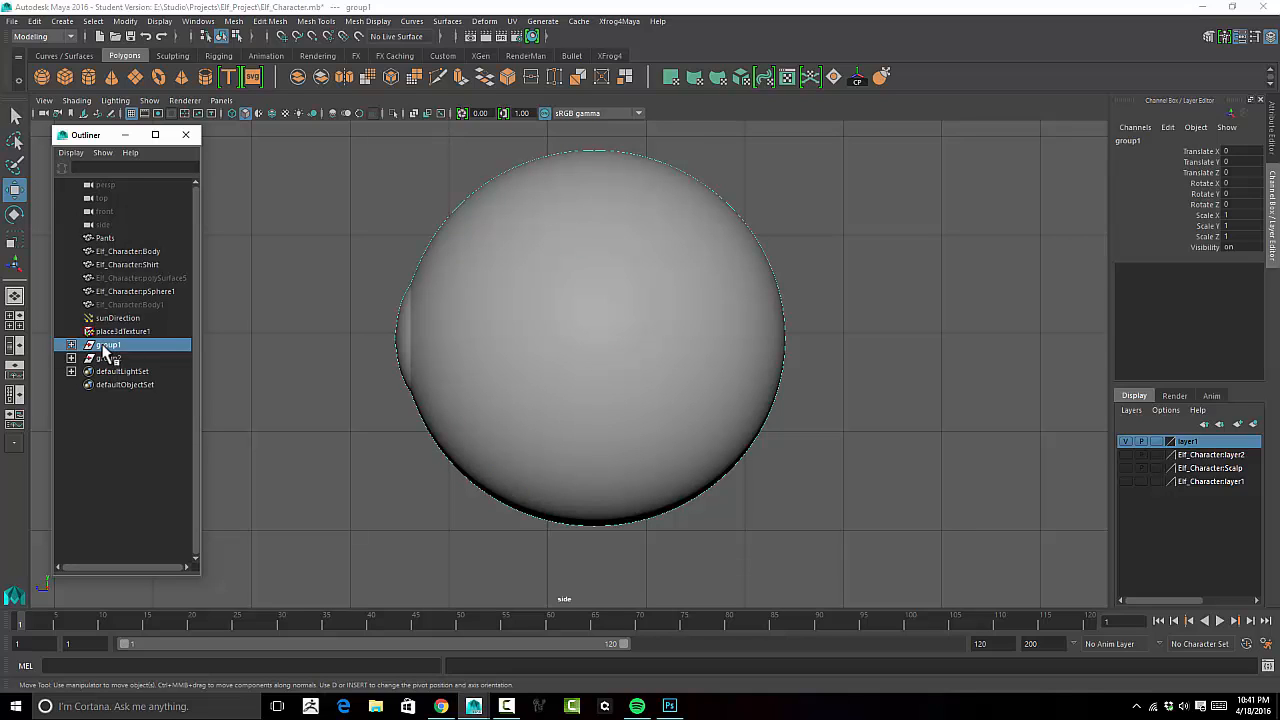
key("Delete")
Rename the remaining eye group, group2, to Eye_L.
left_click(106, 345)
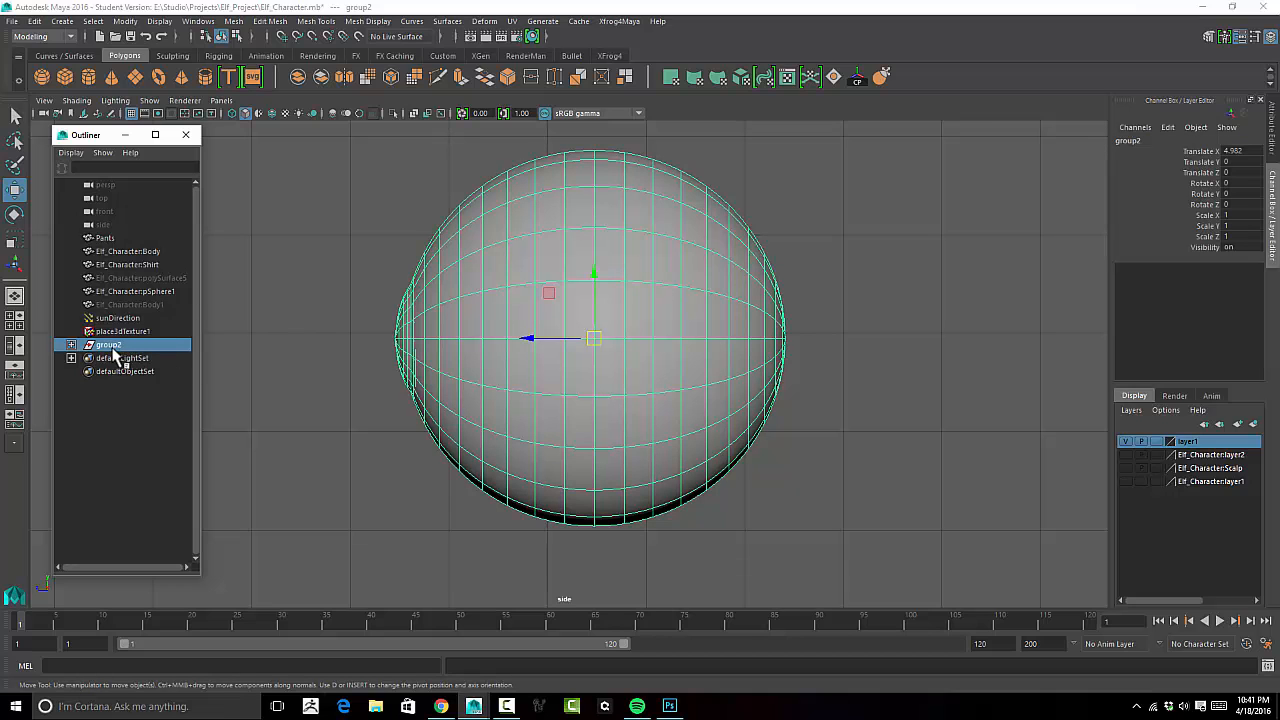
double_click(110, 346)
key("Return")
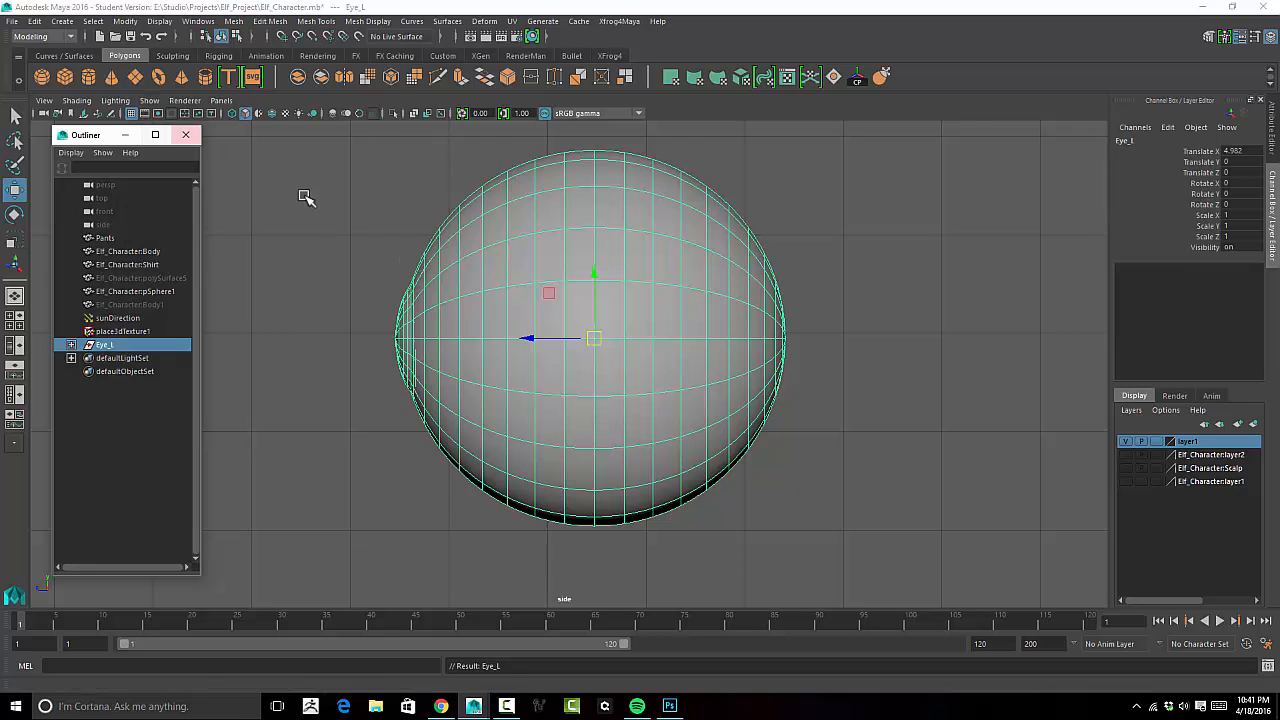
Switch back to the perspective view and show Elf_Character:layer1 again.
key("space")
key("space")
key("space")
mouse_move(670, 262)
left_mouse_down("alt")
mouse_move(640, 274)
mouse_move(674, 277)
mouse_move(667, 268)
left_mouse_up("alt")
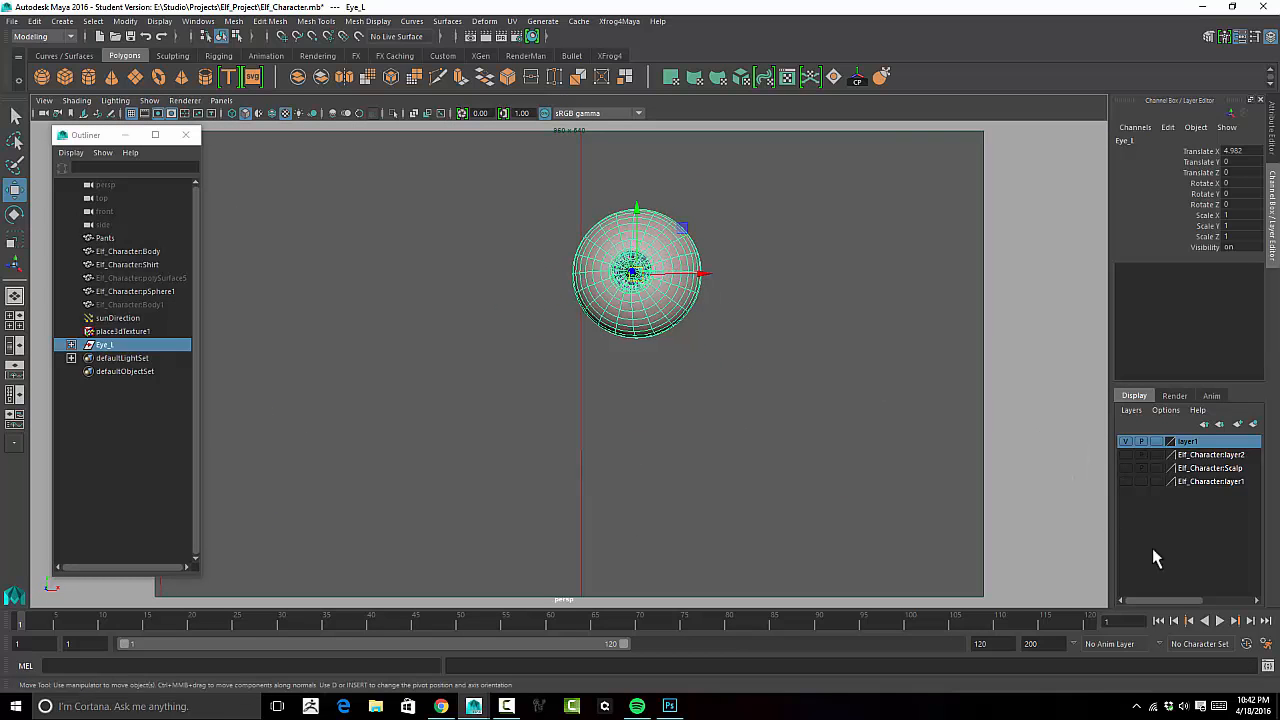
left_click(1125, 481)
scroll(466, 437, "down", 3)
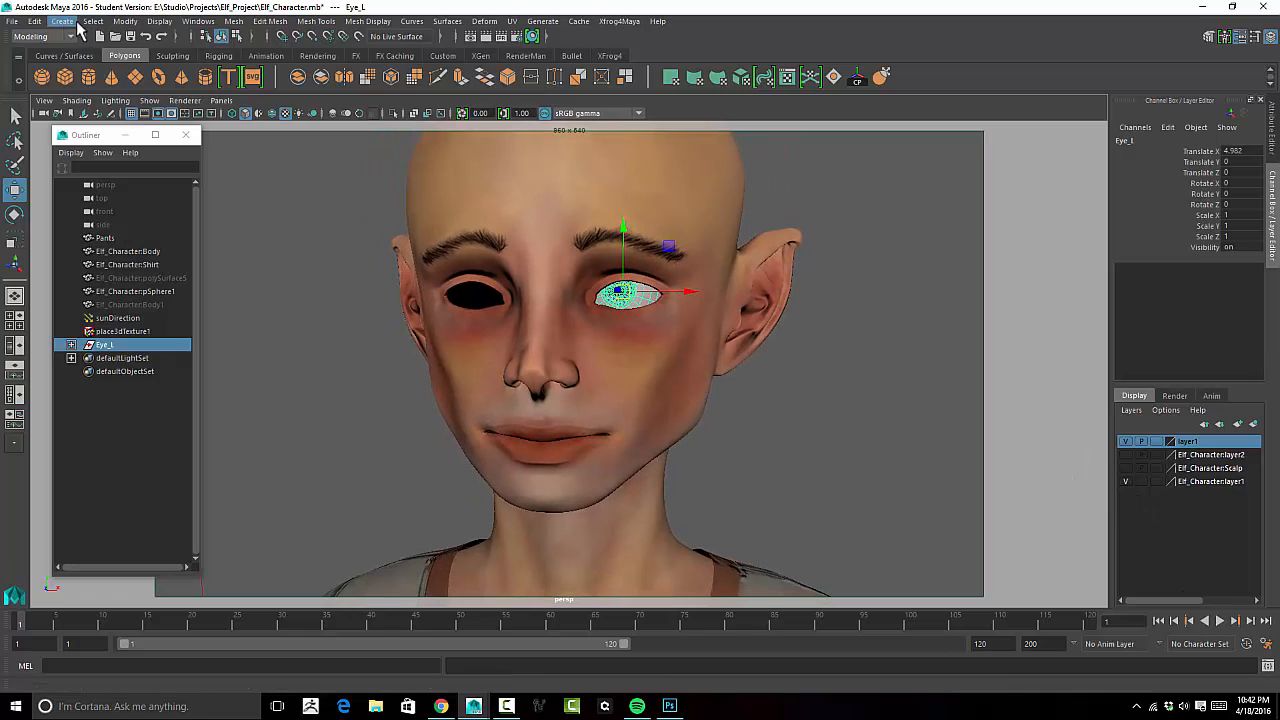
Duplicate Eye_L and move the copy along X into the elf's empty right socket at Translate X -0.046.
left_click(35, 21)
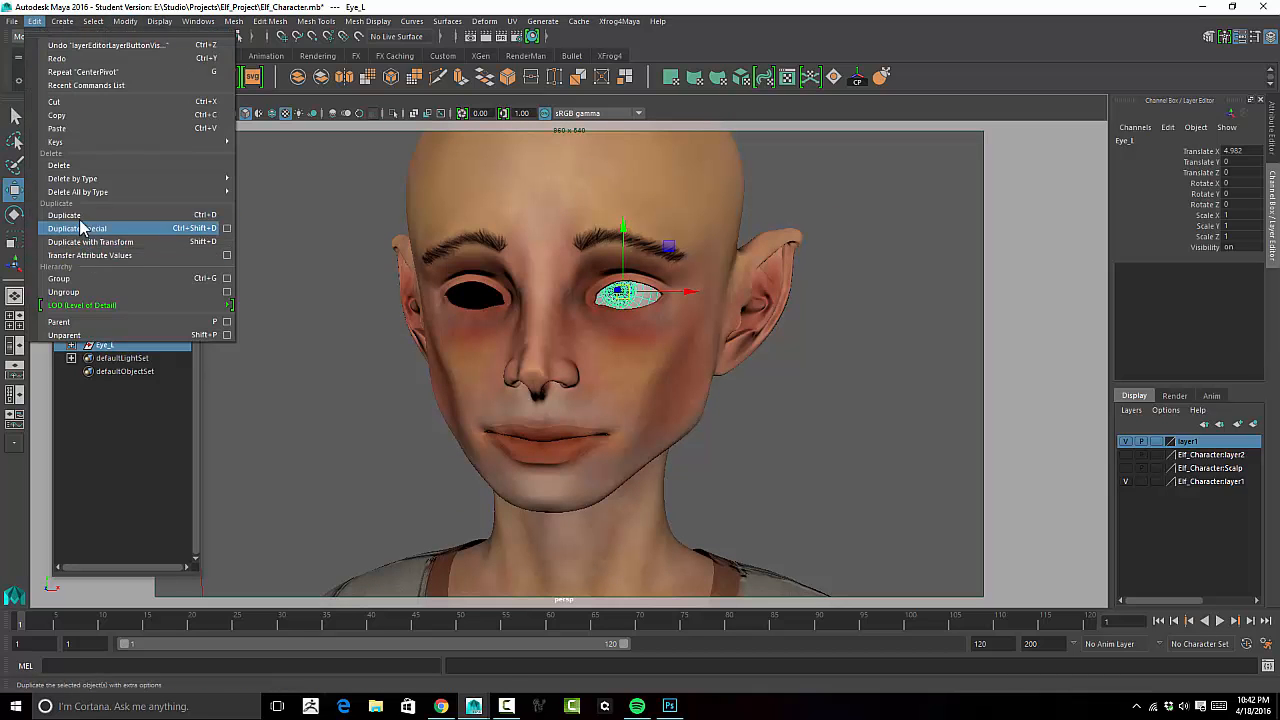
left_click(64, 215)
left_click_drag(676, 308, 557, 304)
left_click_drag(458, 325, 428, 349, "alt")
right_click_drag(428, 349, 696, 318, "alt")
left_click_drag(566, 328, 566, 334, "alt")
left_click_drag(507, 299, 510, 298)
left_click_drag(243, 356, 224, 346, "alt")
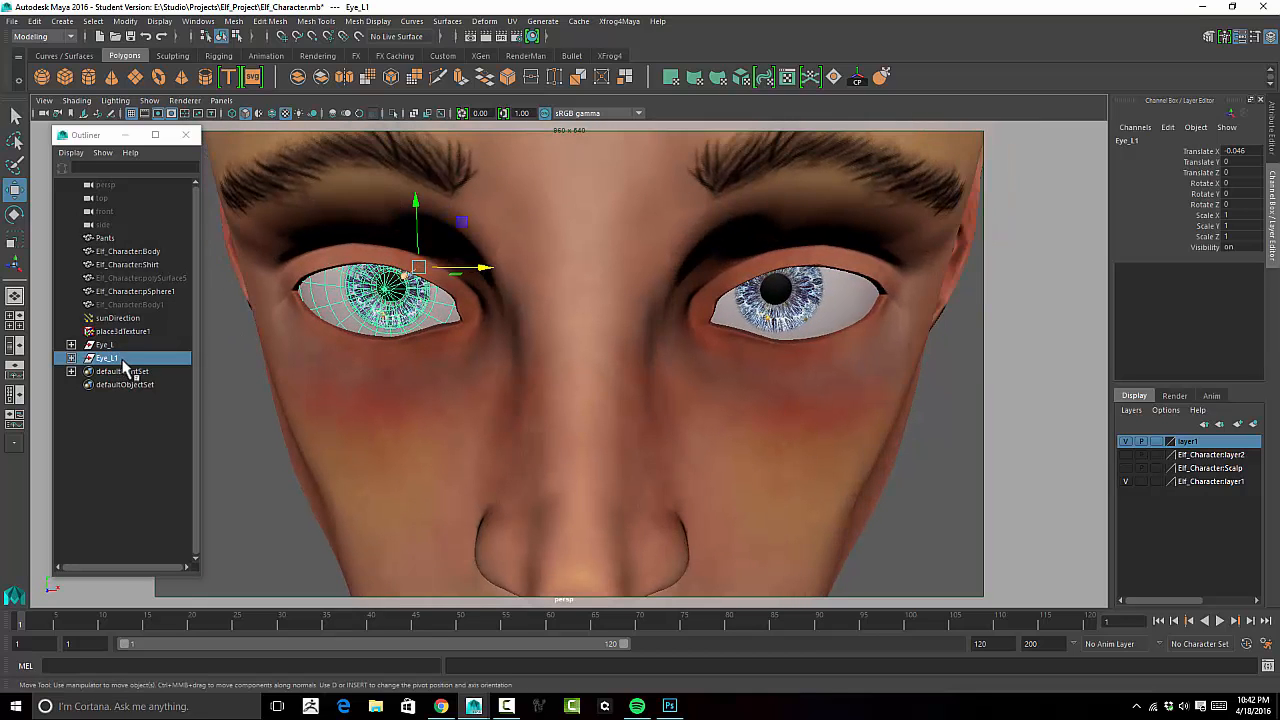
Rename the duplicated eye group to Eye_R.
double_click(118, 358)
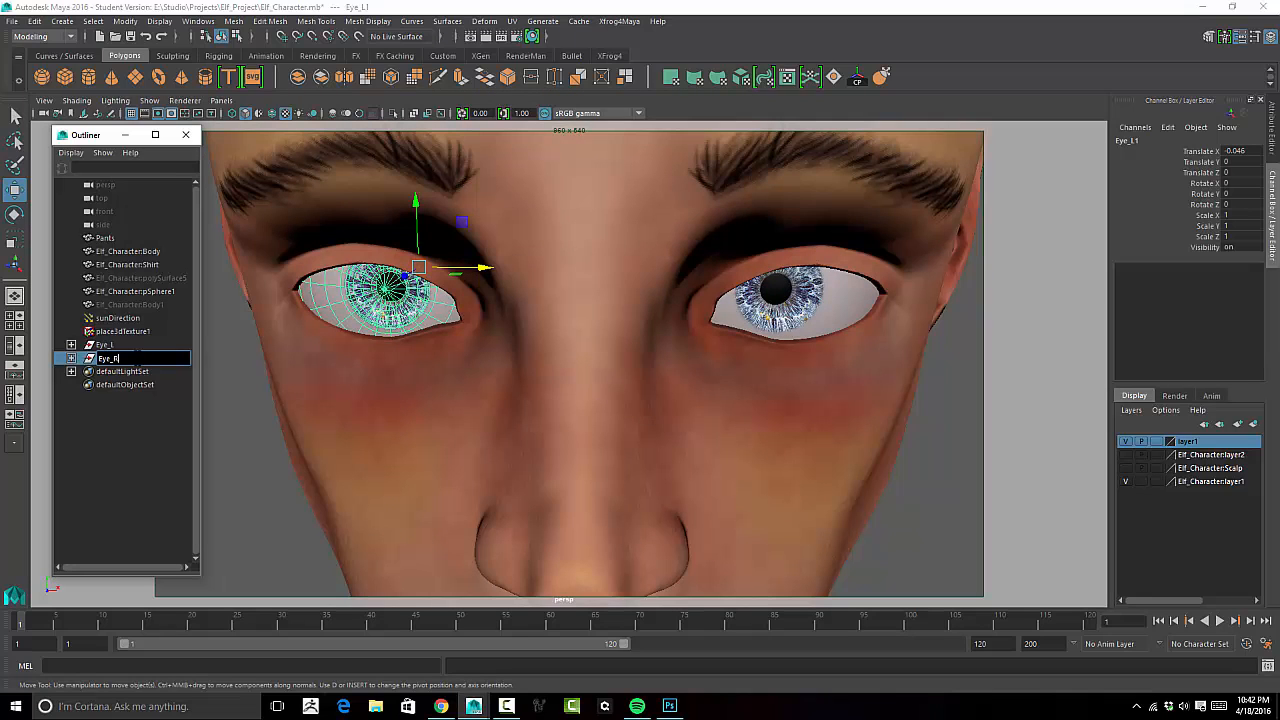
type("Eye_R")
key("Return")
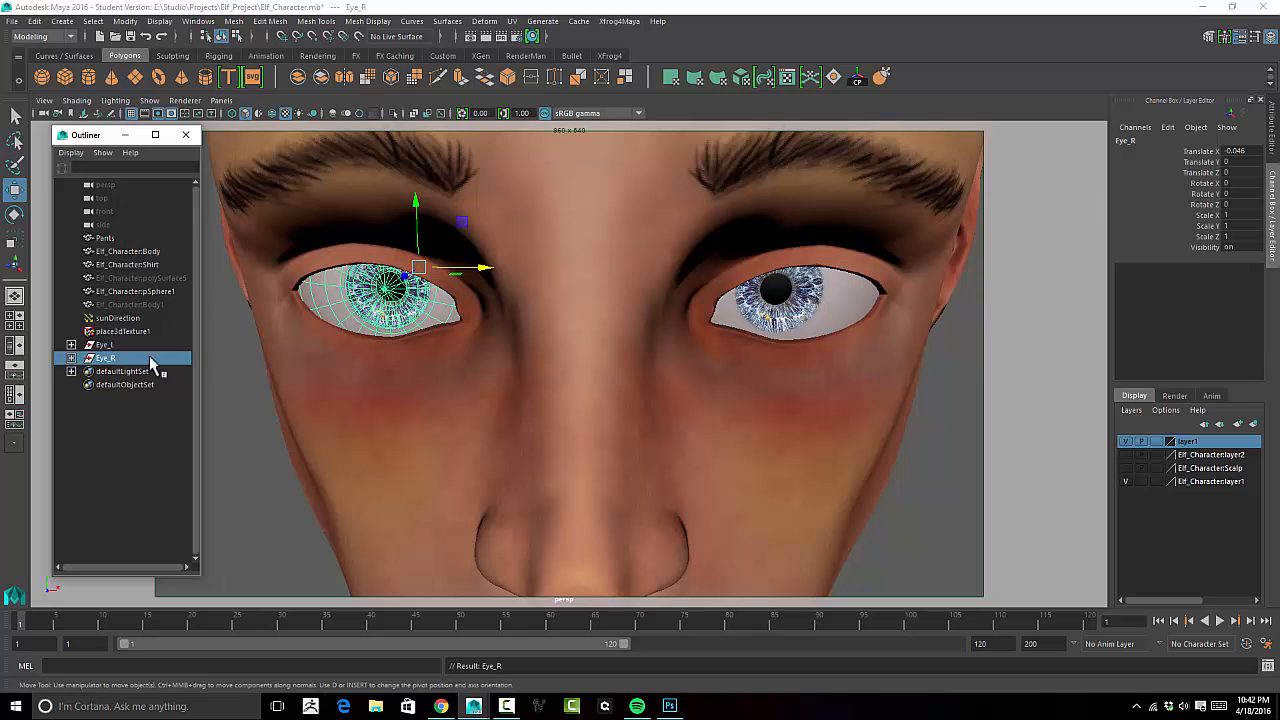
Freeze the transformations of Eye_L and Eye_R together and deselect them.
left_click(110, 345)
left_click(105, 357)
left_click(106, 345)
left_click(106, 358, "shift")
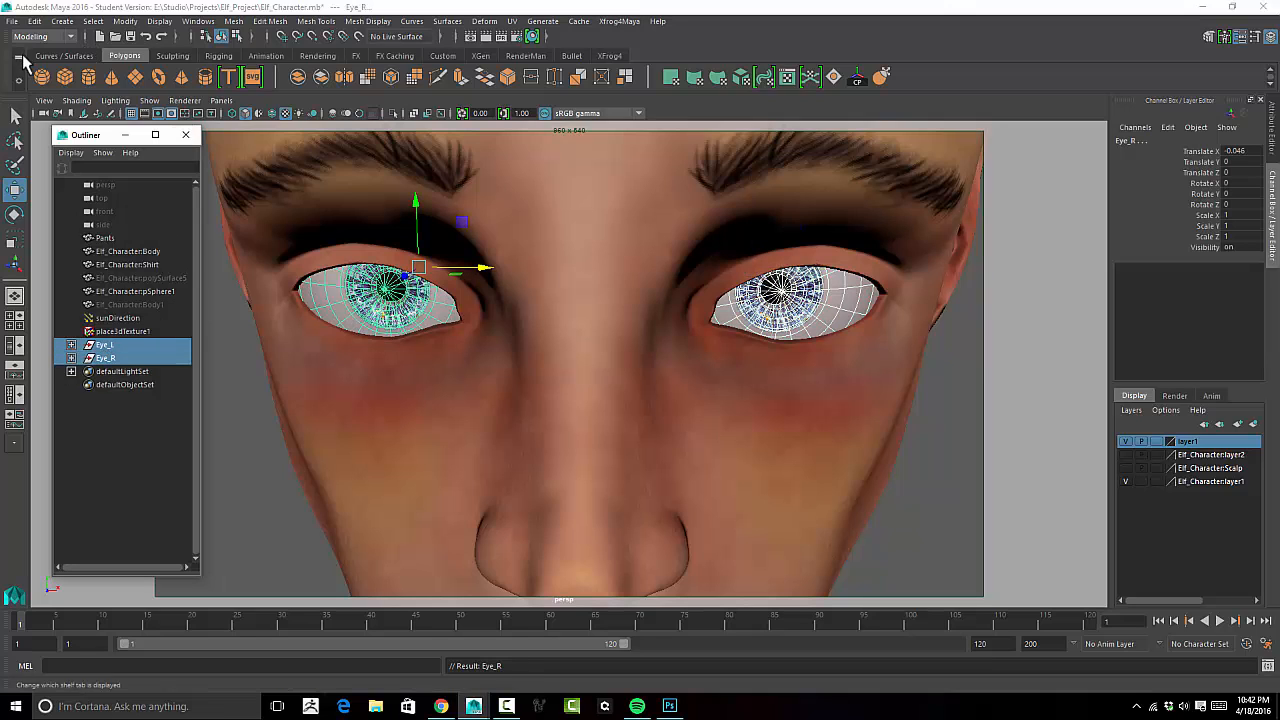
left_click(125, 21)
left_click(180, 83)
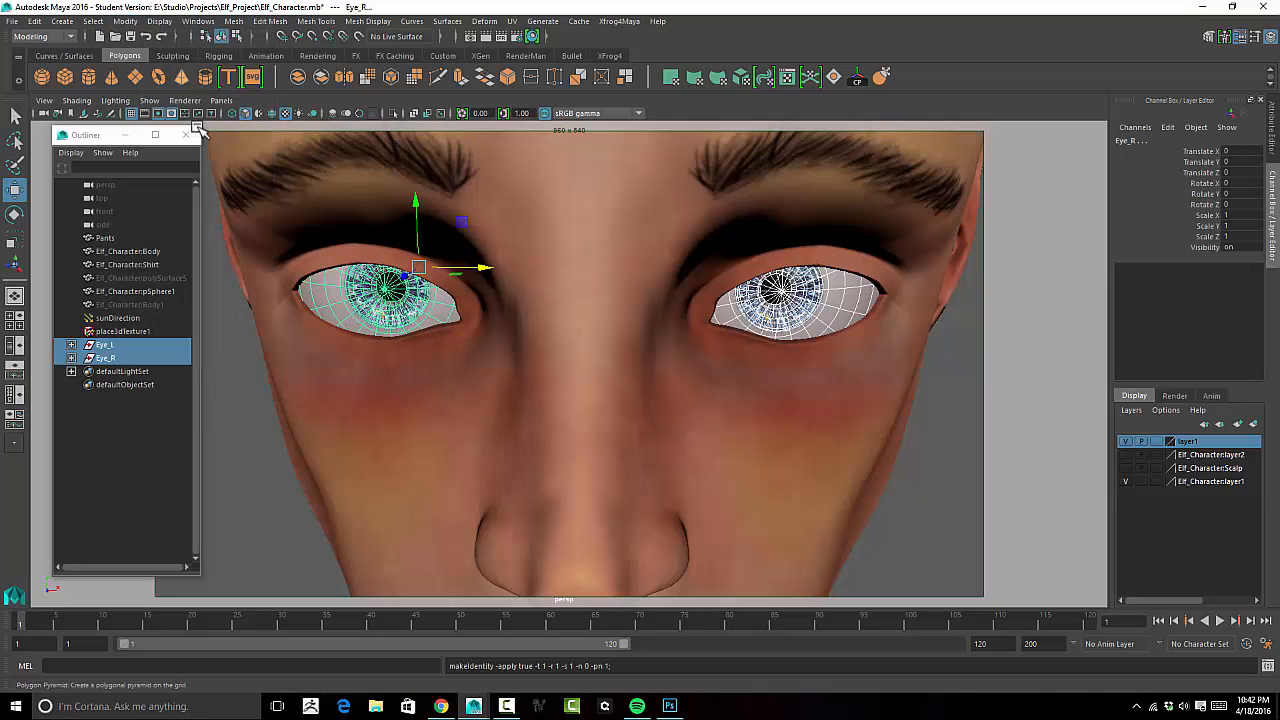
left_click(158, 390)
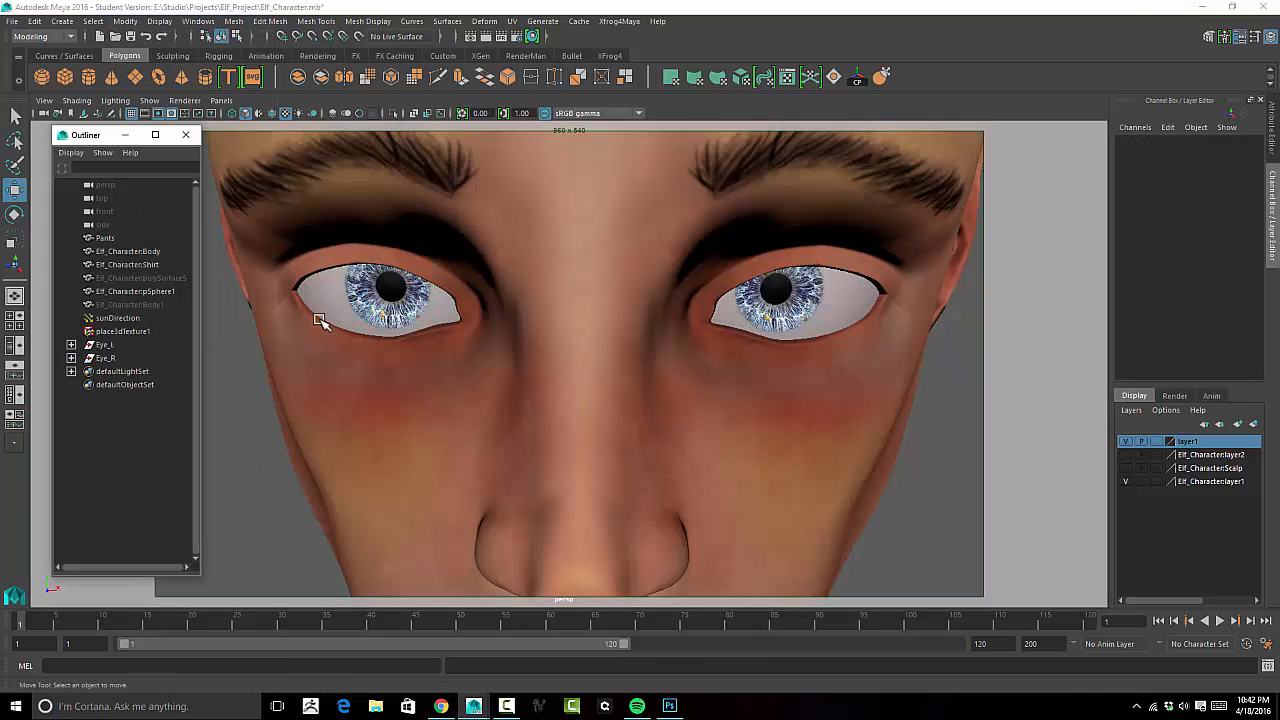
Try rotating Eye_L freely in its socket, undo the rotation and deselect the group.
left_click(104, 345)
key("e")
key("r")
key("e")
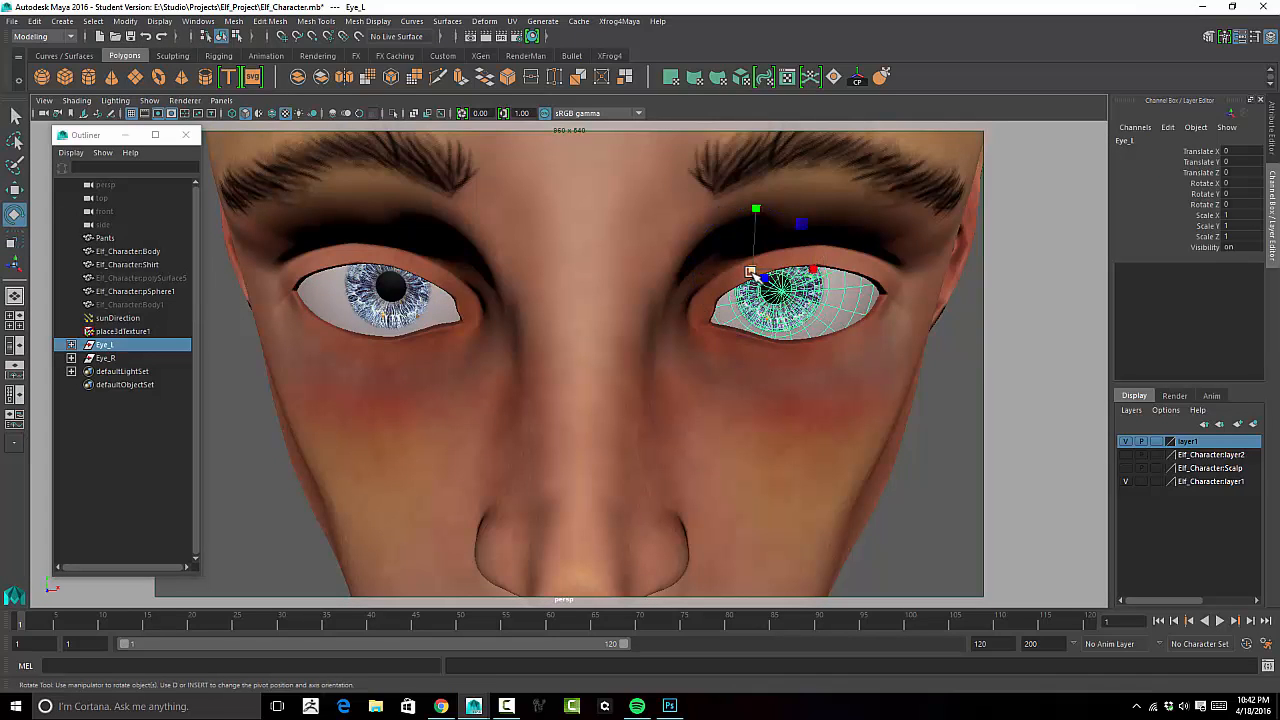
left_click_drag(752, 271, 722, 301)
key("ctrl+z")
left_click_drag(559, 311, 461, 308, "alt")
scroll(600, 303, "down", 6)
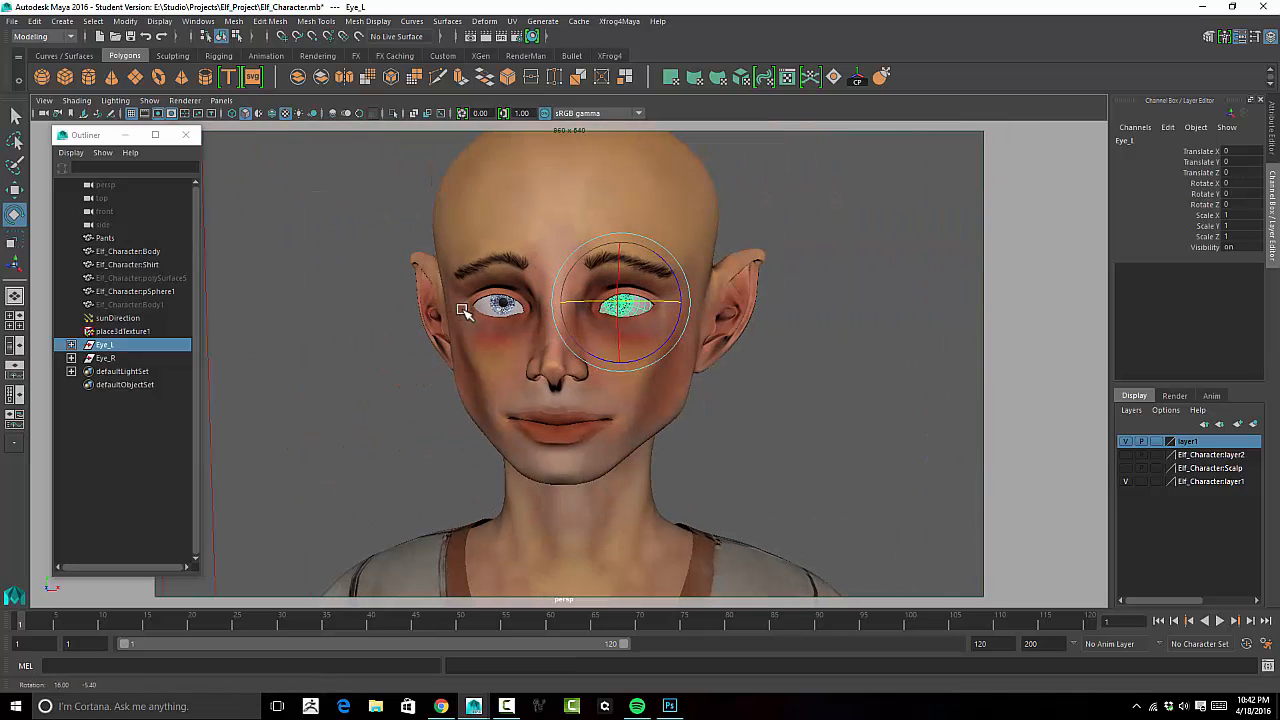
left_click(817, 354)
Rotate Eye_L slightly outward about Y and enter a whole-number Rotate Y value.
right_click_drag(743, 391, 838, 376, "alt")
middle_click_drag(826, 350, 826, 380, "alt")
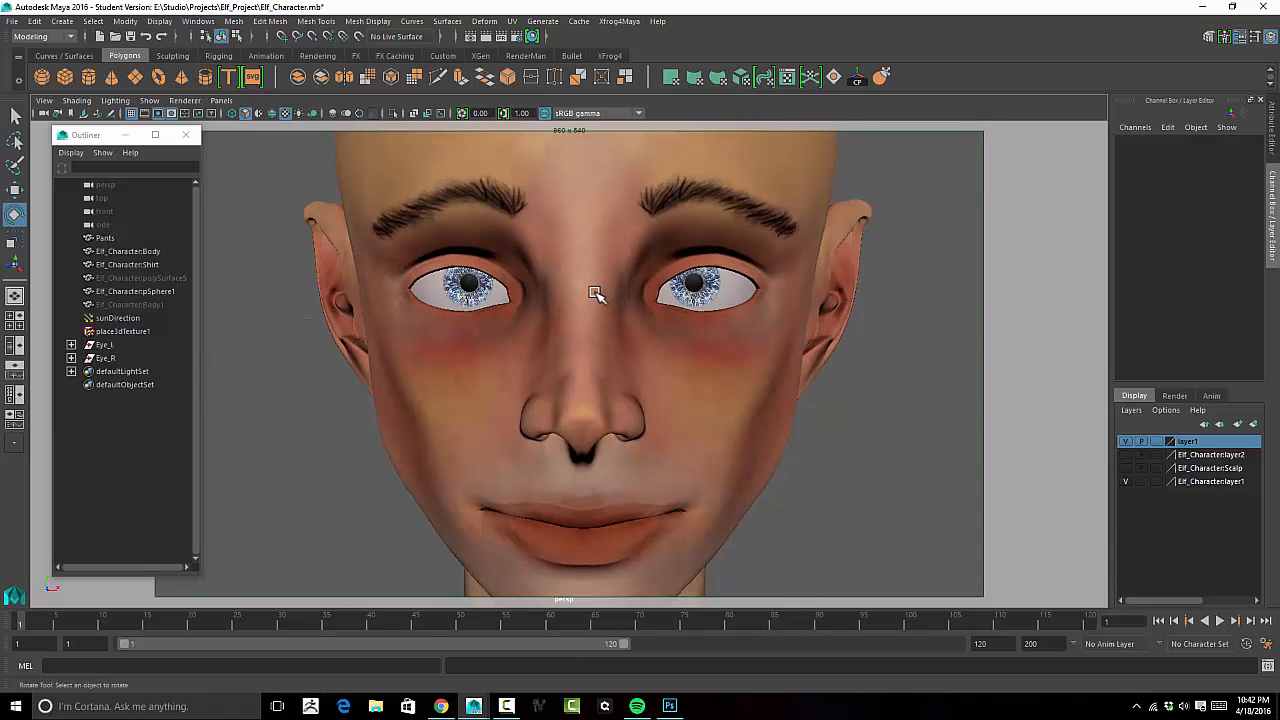
left_click(104, 346)
left_click_drag(725, 280, 733, 283)
left_click(1236, 194)
left_click(1239, 196)
type("0")
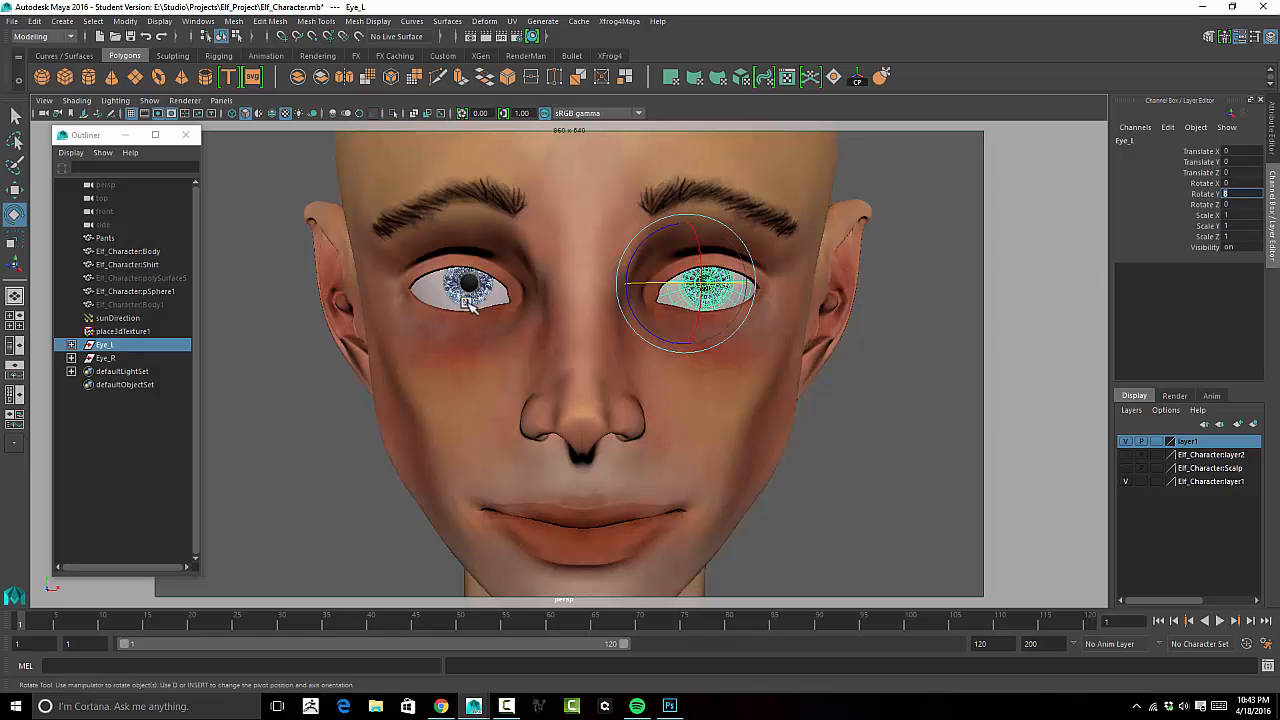
Give Eye_R the matching negative Rotate Y value and clear the selection.
left_click(113, 359)
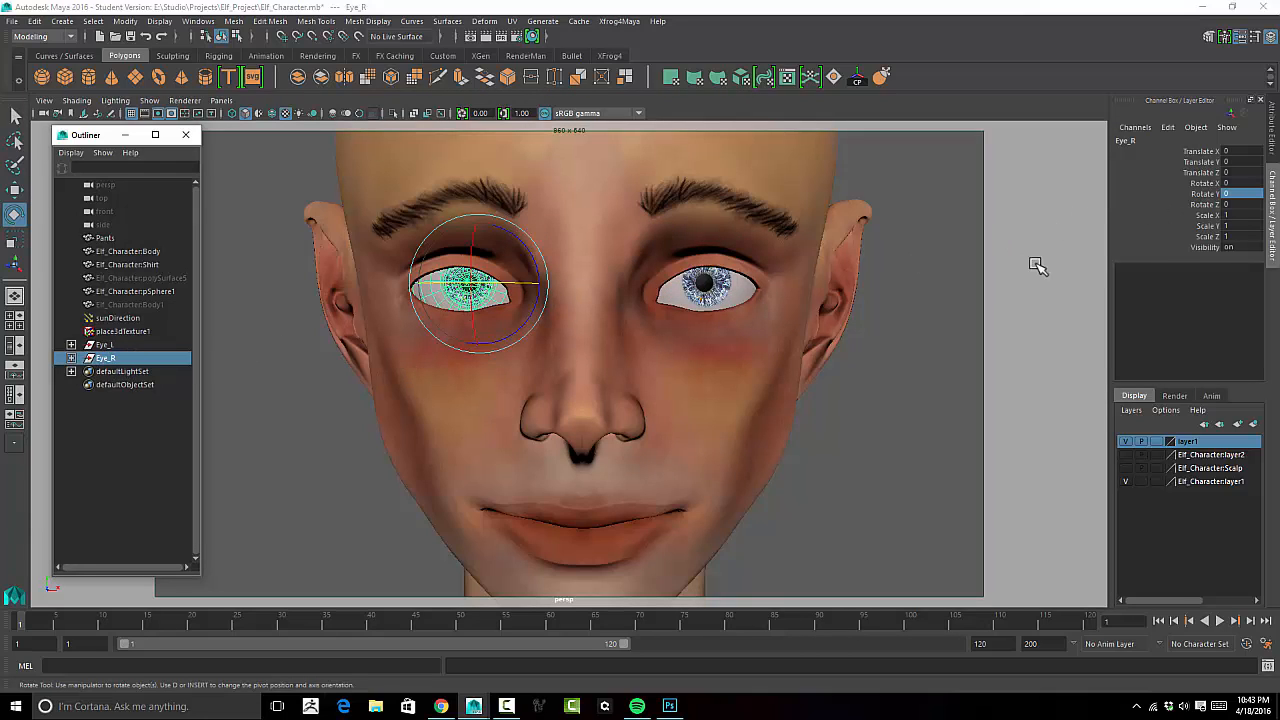
left_click(1231, 195)
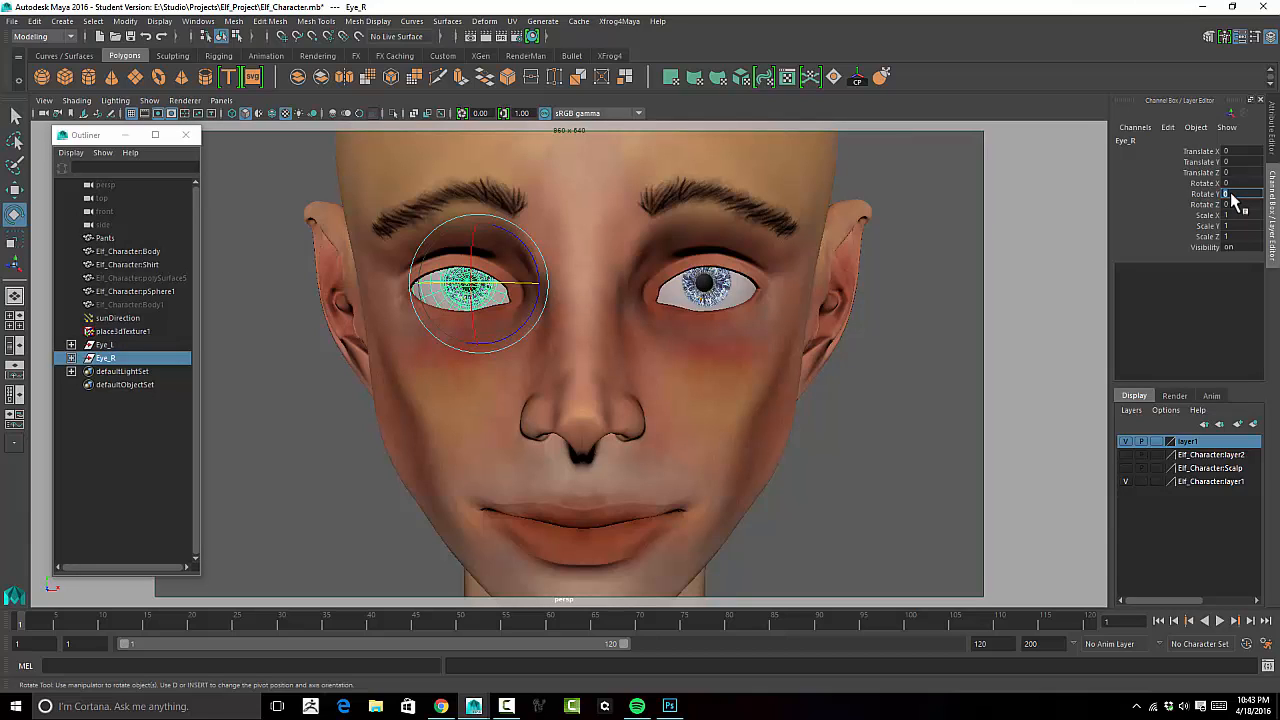
key("Return")
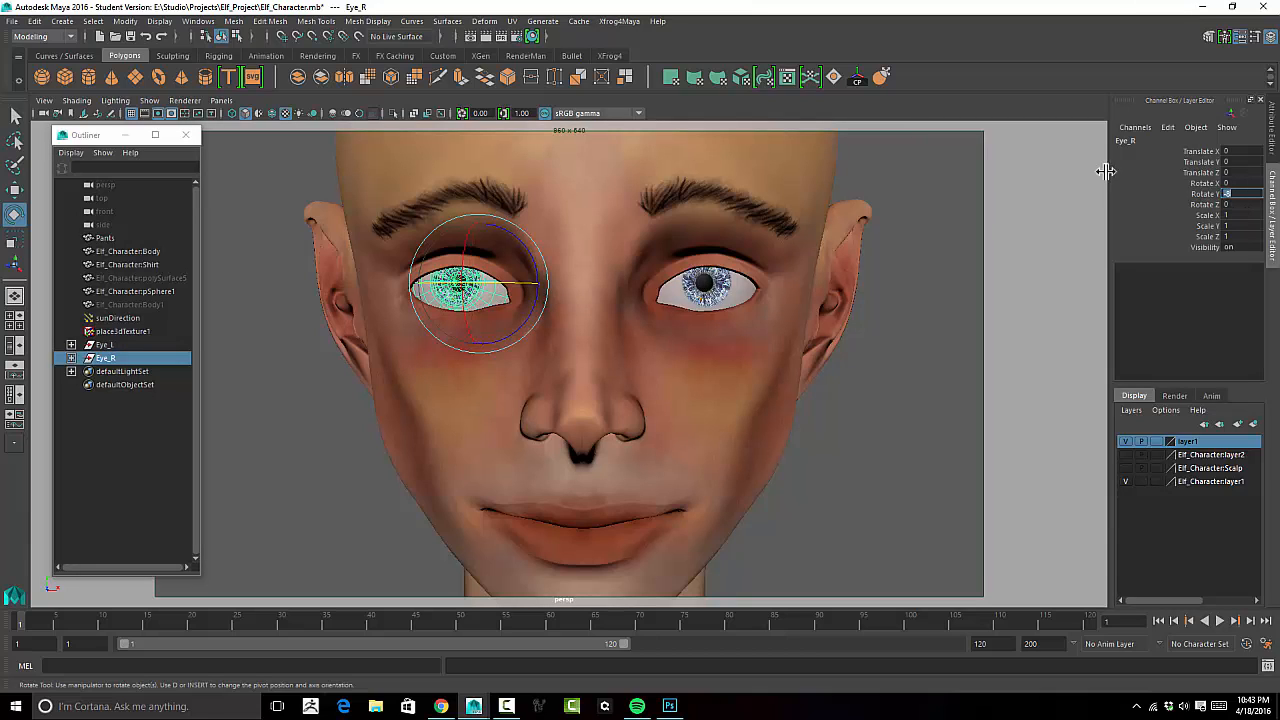
left_click(797, 509)
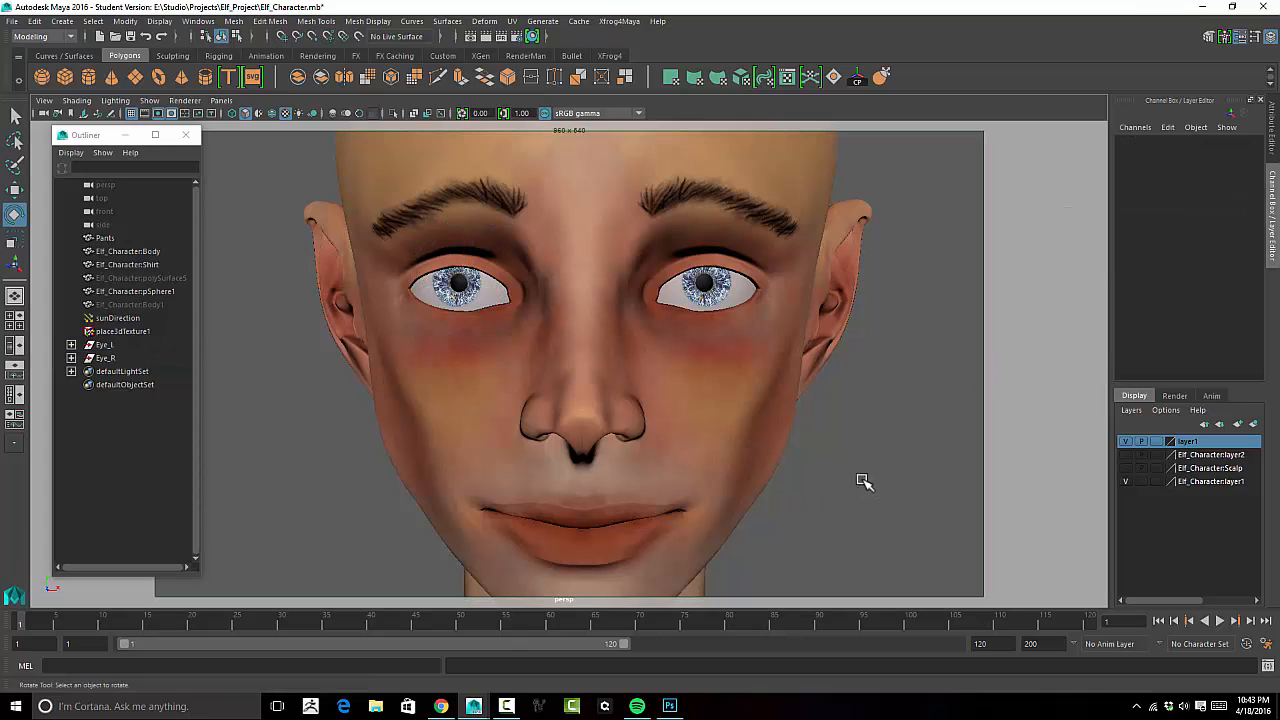
left_click(484, 287)
left_click(304, 441)
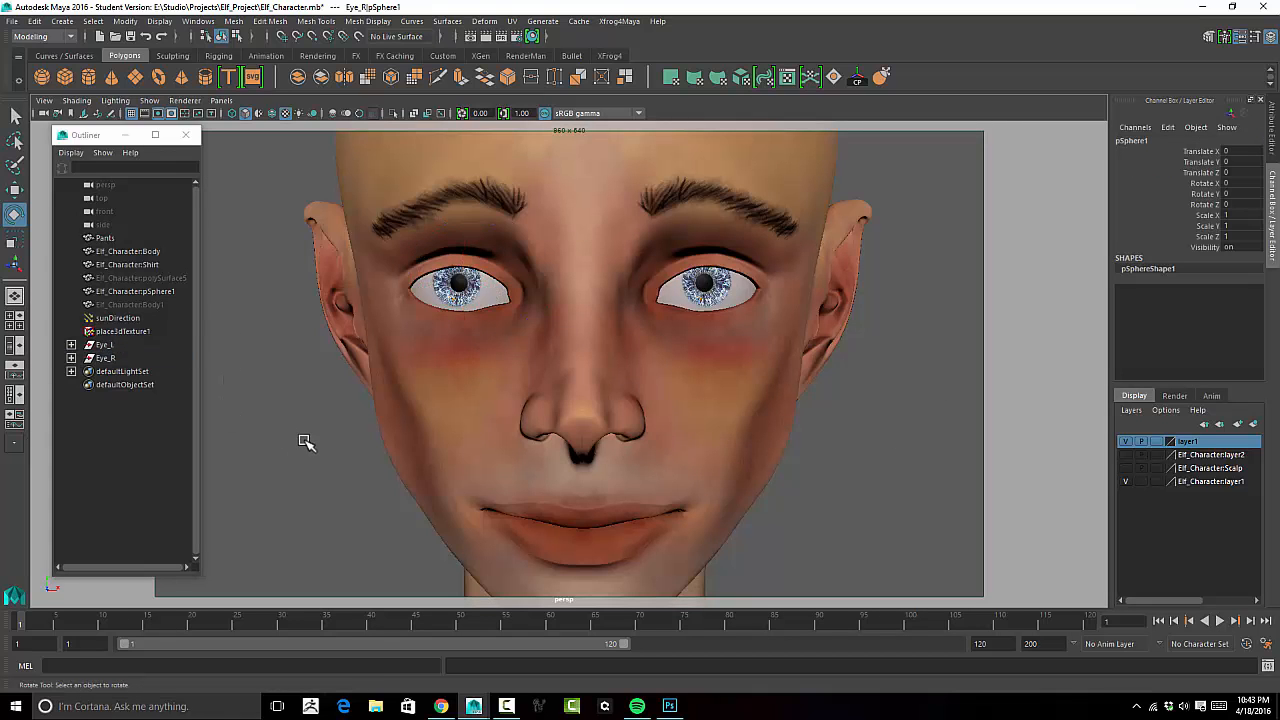
Set Rotate Y to 7 on Eye_L and -7 on Eye_R, and deselect.
mouse_move(340, 436)
left_mouse_down("alt")
mouse_move(332, 424)
mouse_move(269, 434)
mouse_move(326, 437)
left_mouse_up("alt")
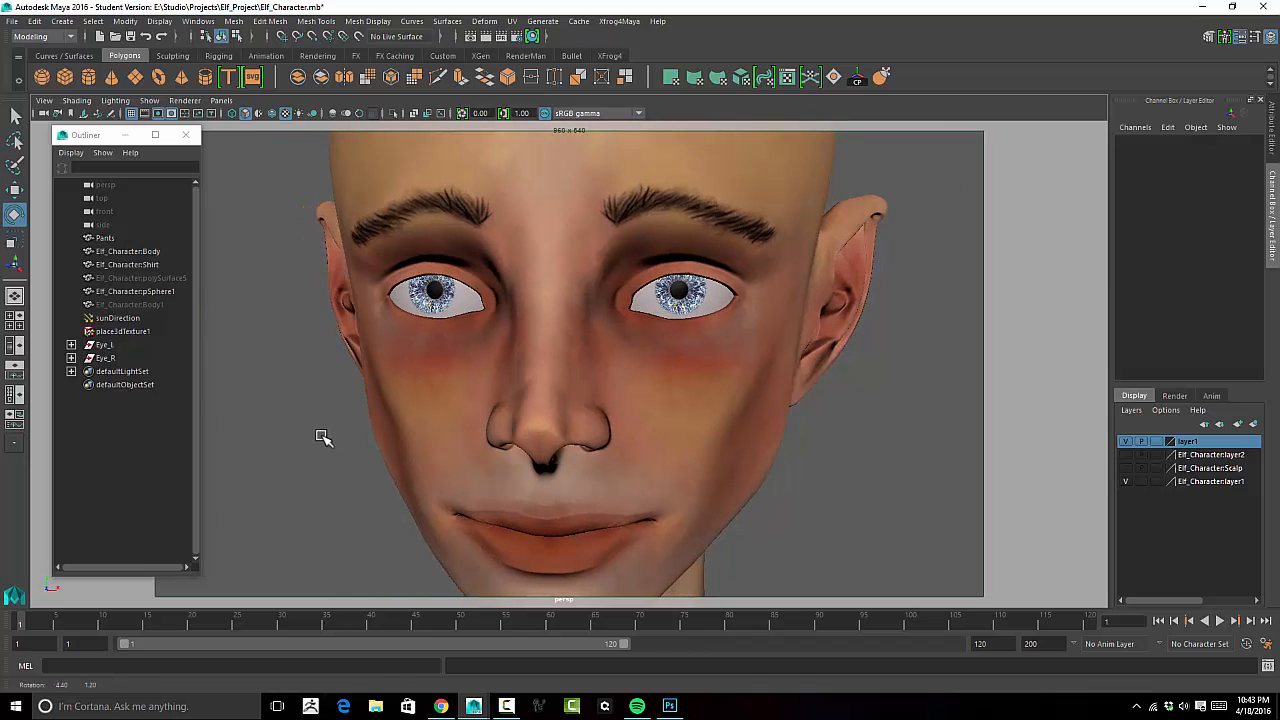
left_click(173, 346)
left_click(1241, 193)
type("8")
key("Return")
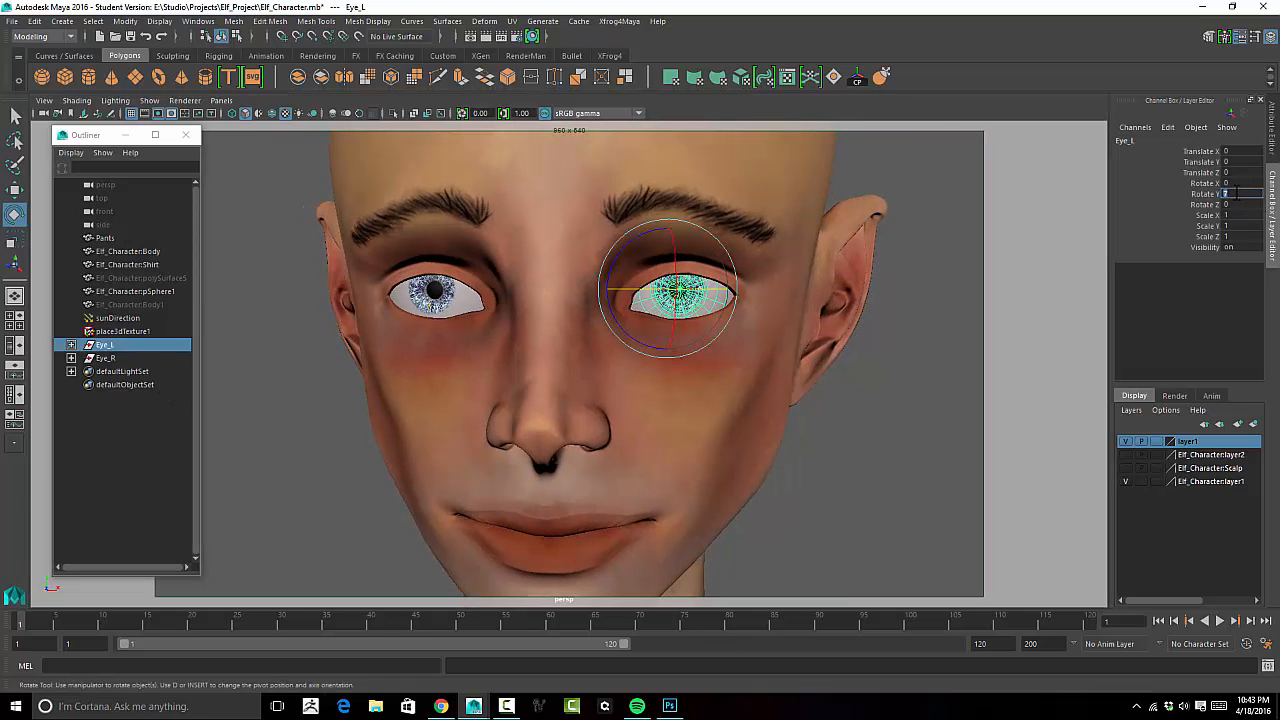
left_click(120, 358)
left_click(1236, 194)
type("-8")
key("Return")
left_click(323, 434)
Check the gaze from the front and set Eye_L's Rotate Y to 6.
mouse_move(323, 434)
left_mouse_down("alt")
mouse_move(334, 440)
mouse_move(331, 428)
left_mouse_up("alt")
right_click_drag(536, 426, 360, 436, "alt")
mouse_move(360, 436)
left_mouse_down("alt")
mouse_move(385, 444)
mouse_move(374, 449)
left_mouse_up("alt")
right_click_drag(374, 449, 796, 428, "alt")
left_click_drag(796, 428, 791, 429, "alt")
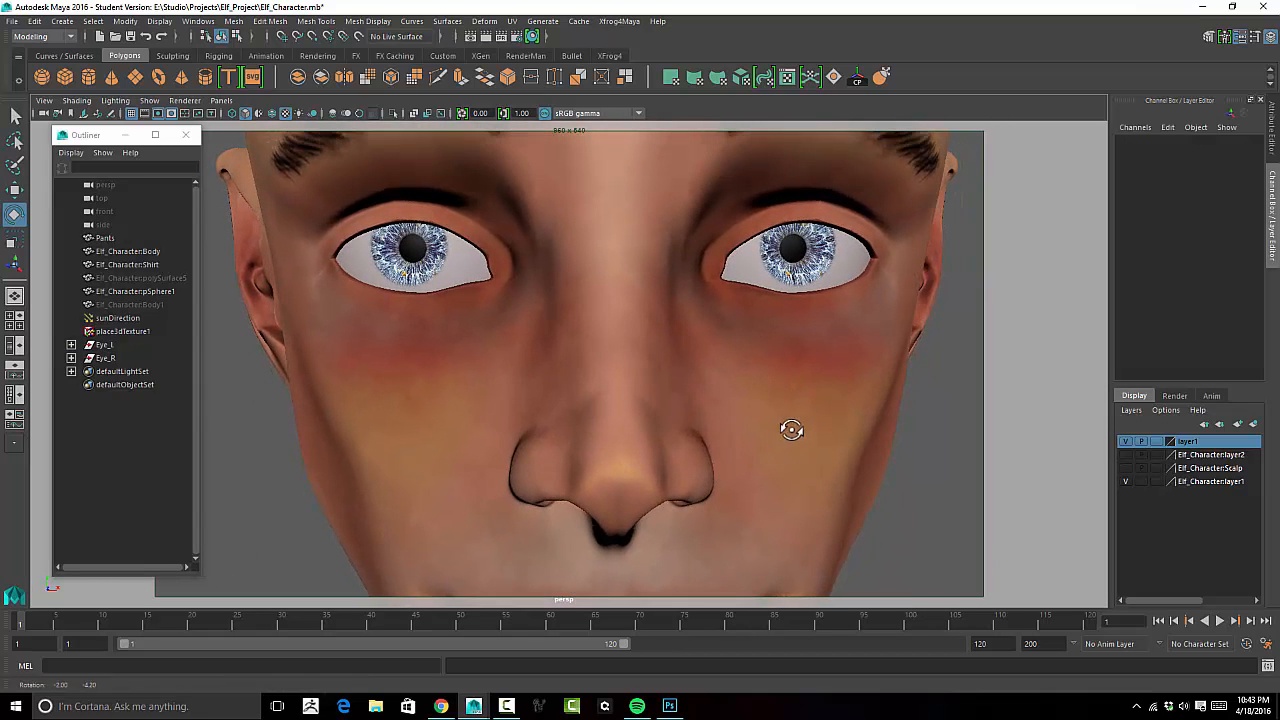
left_click_drag(443, 334, 431, 331, "alt")
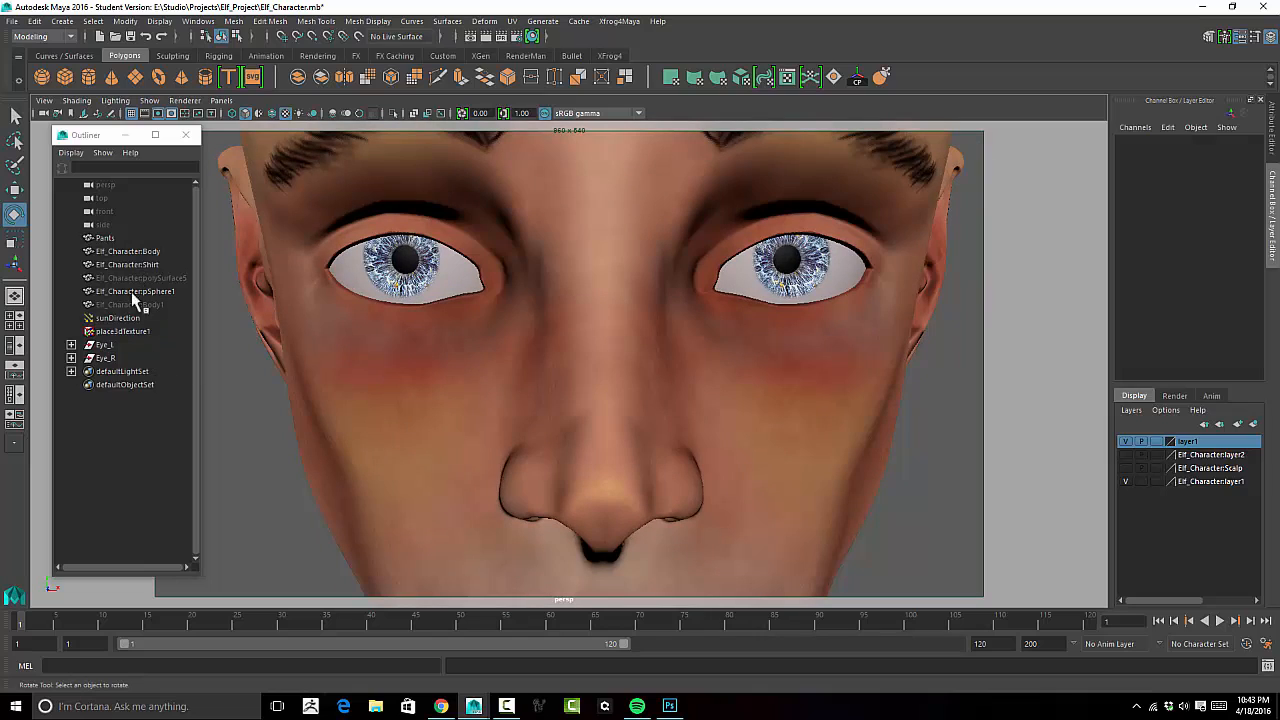
left_click(105, 345)
left_click(1238, 193)
type("6")
key("Return")
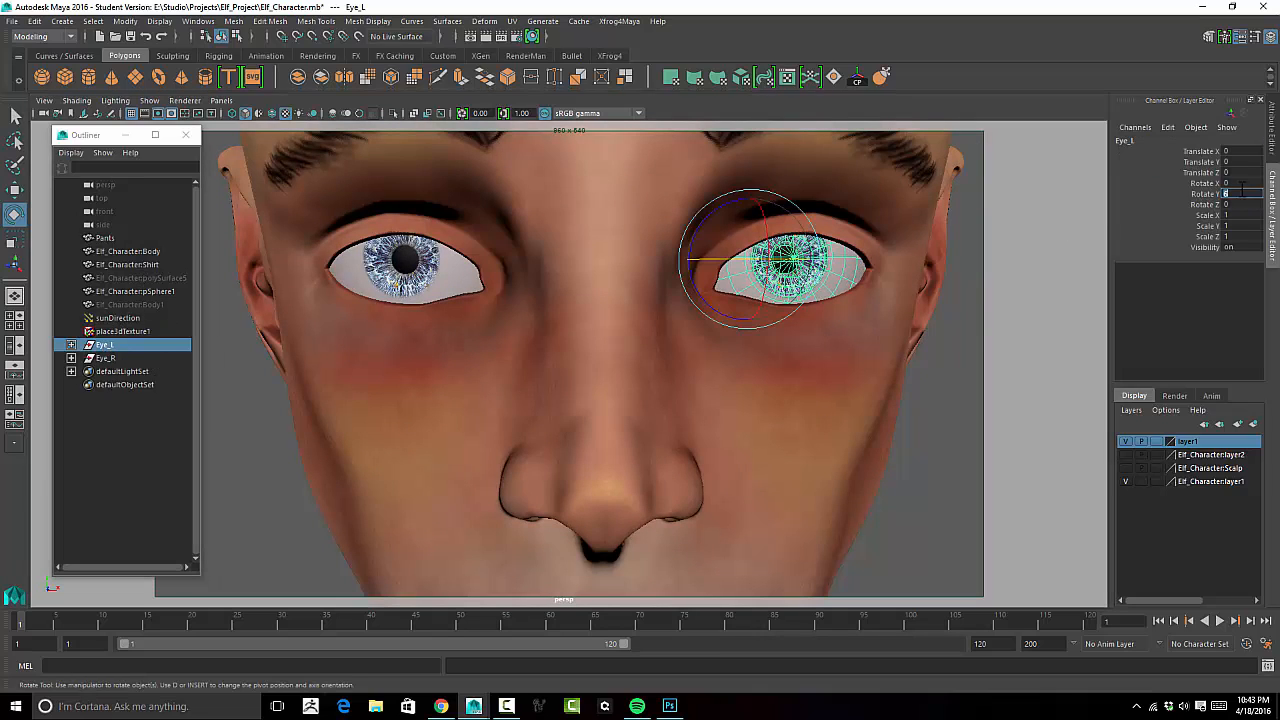
Set Eye_R's Rotate Y to -6 and deselect it.
left_click(105, 358)
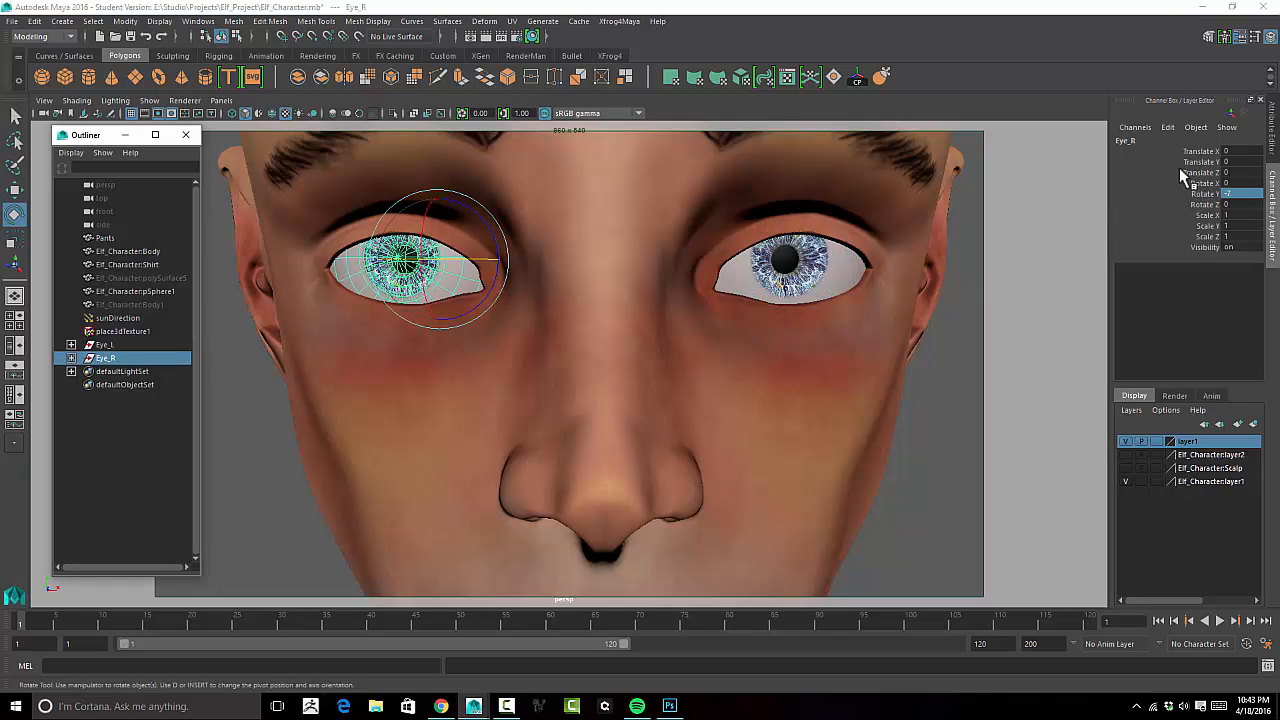
left_click(1229, 193)
type("6")
key("Return")
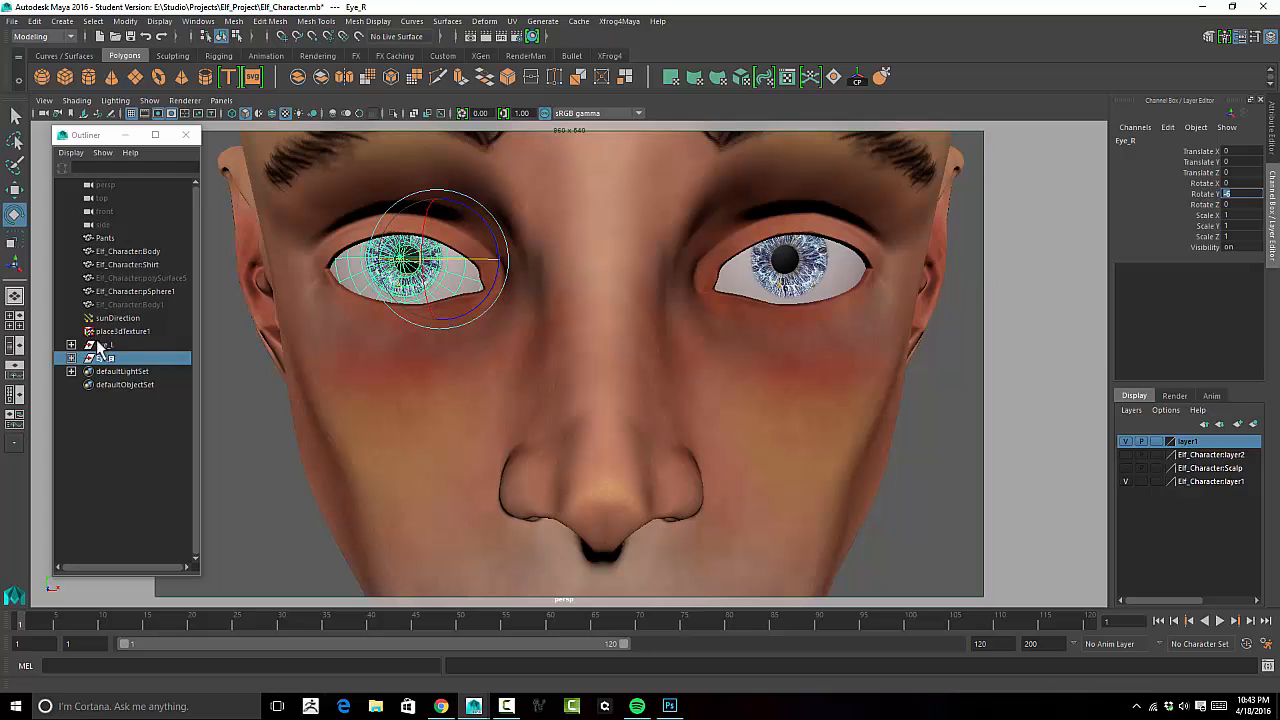
left_click(260, 412)
Examine the direction and fit of both eyes in their sockets from several angles around the head.
left_click_drag(265, 385, 318, 369, "alt")
right_click_drag(338, 365, 660, 323, "alt")
left_click_drag(630, 328, 694, 314, "alt")
right_click_drag(694, 314, 531, 306, "alt")
left_click_drag(531, 306, 498, 352, "alt")
right_click_drag(498, 352, 580, 343, "alt")
left_click_drag(580, 343, 568, 375, "alt")
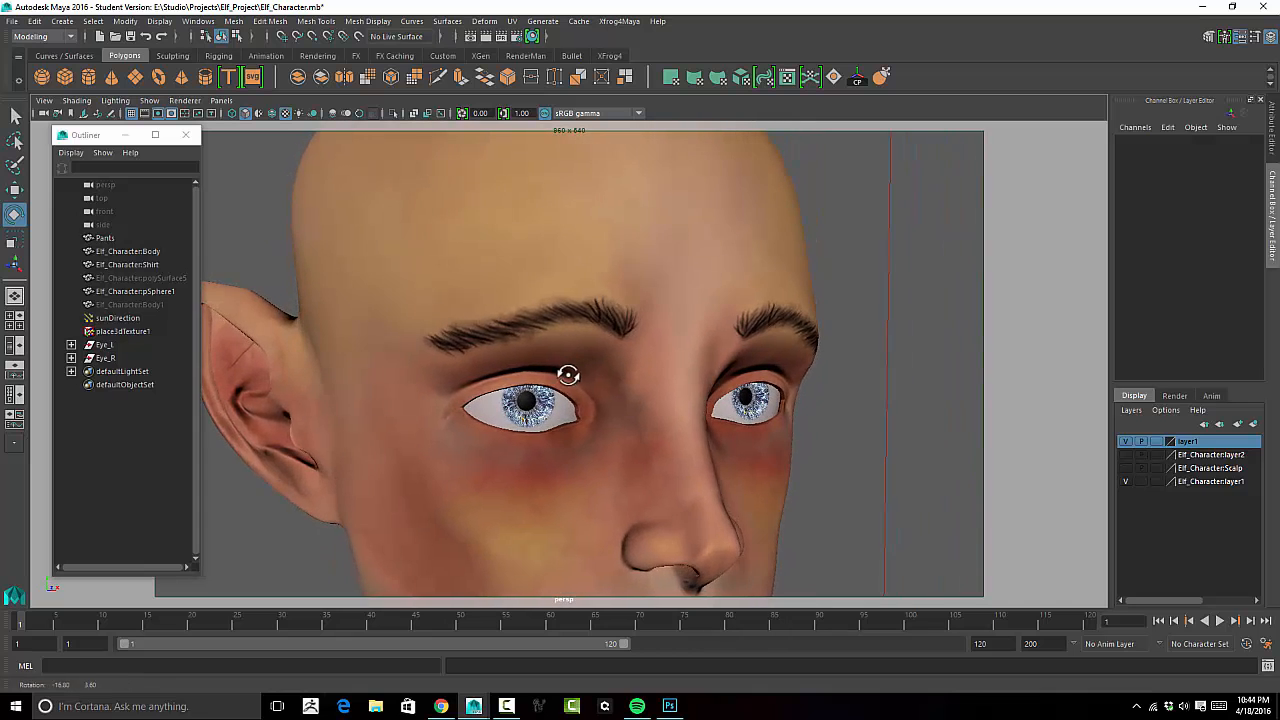
Render a three-quarter view of the elf's head with mental ray and examine the eyes in the result.
middle_click_drag(586, 383, 580, 371, "alt")
right_click_drag(590, 371, 474, 391, "alt")
middle_click_drag(508, 401, 521, 361, "alt")
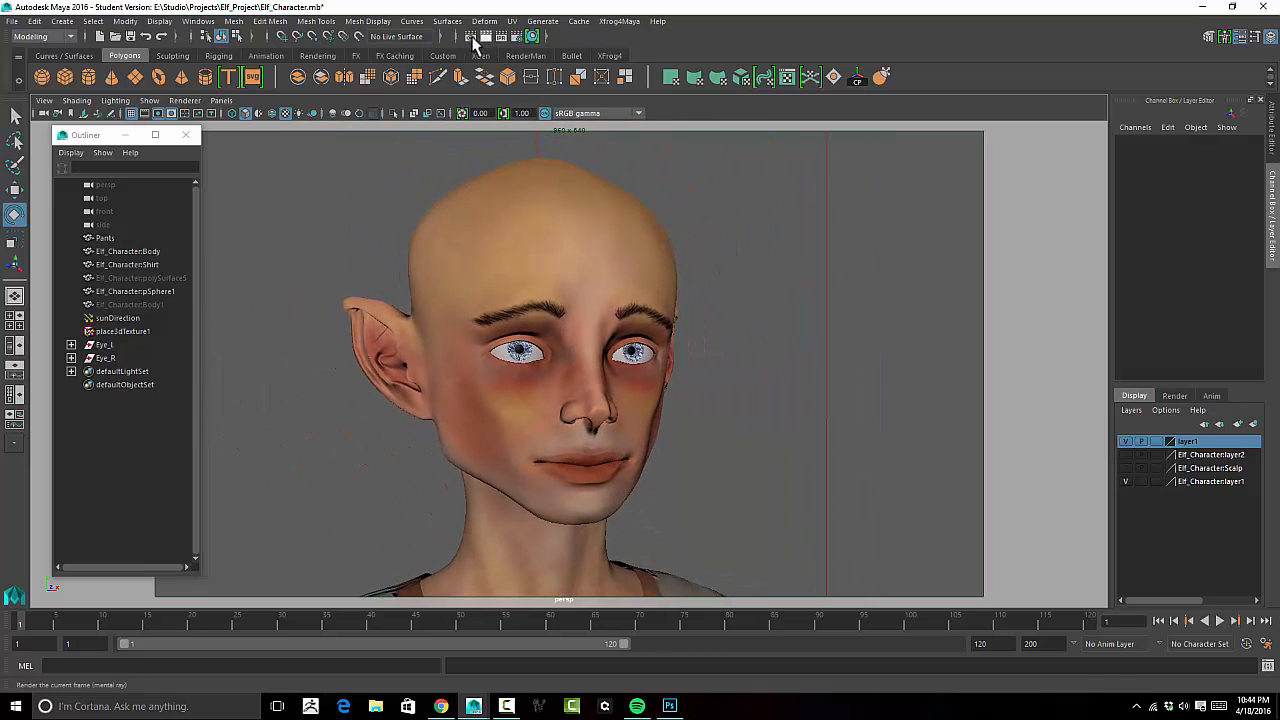
left_click(484, 37)
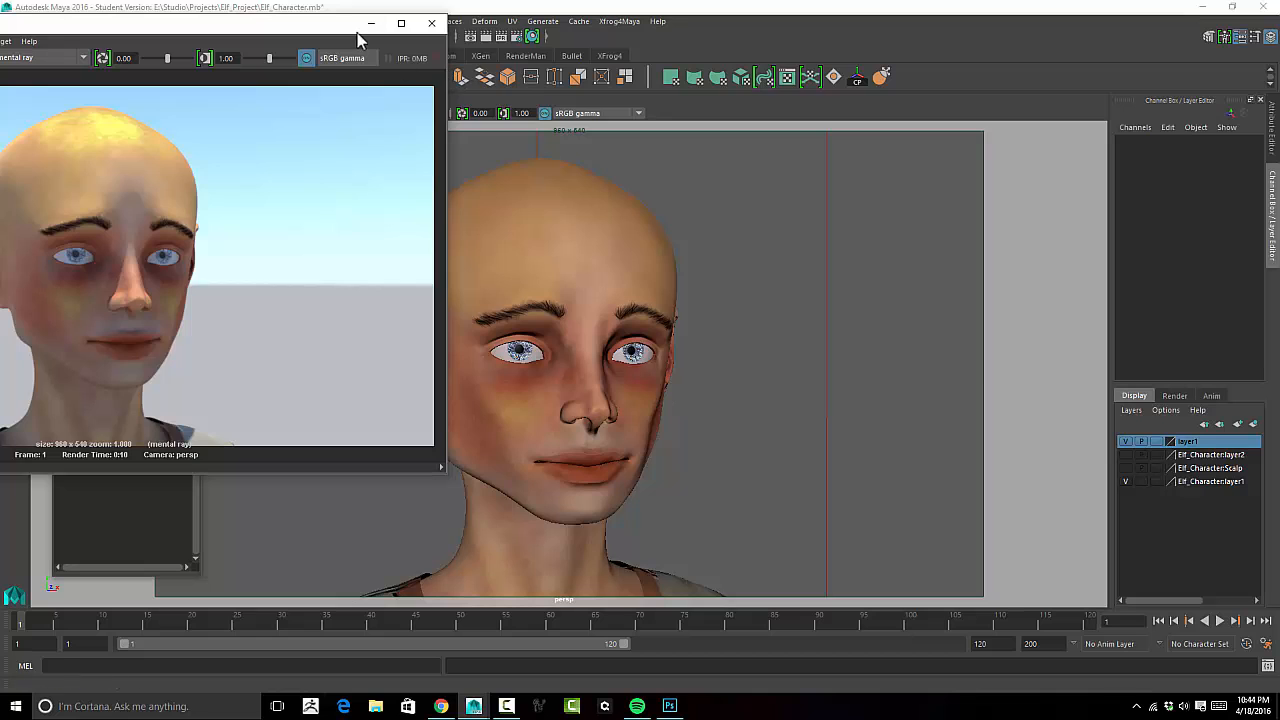
left_click_drag(336, 22, 789, 73)
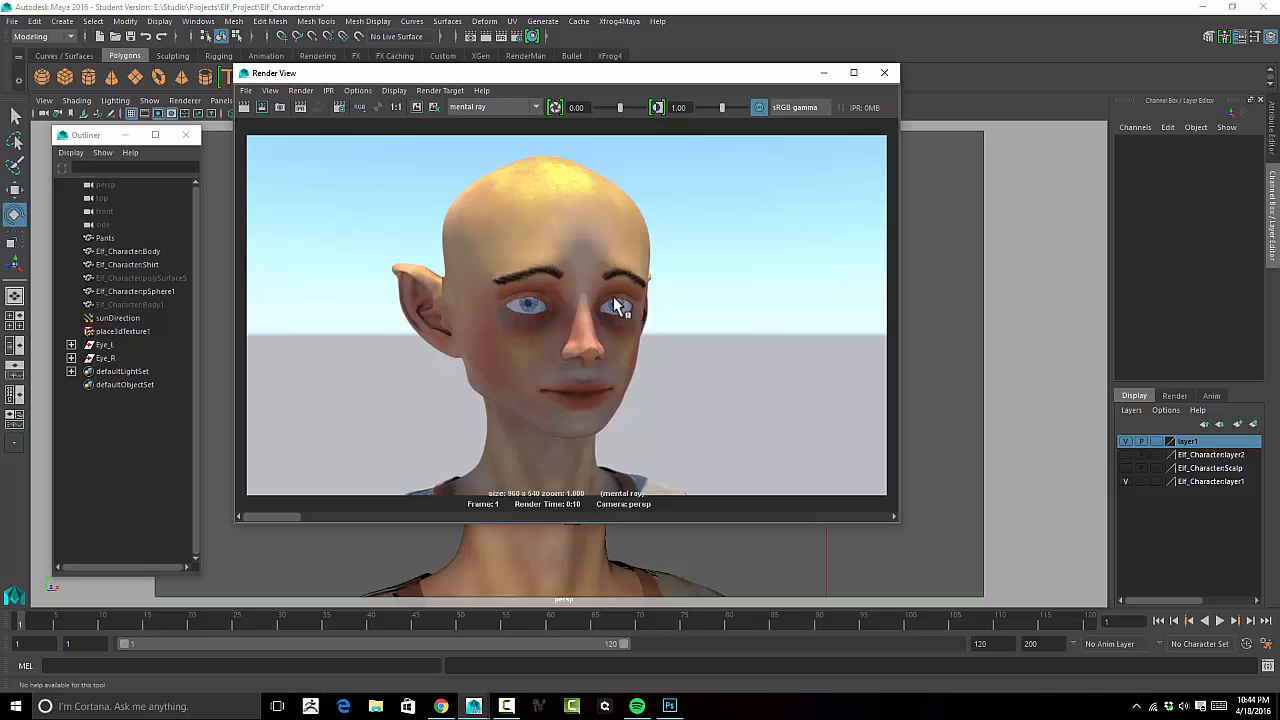
Render a close-up of one eye with mental ray to examine its iris and eyelids, and minimize the render window.
left_click_drag(712, 74, 223, 78)
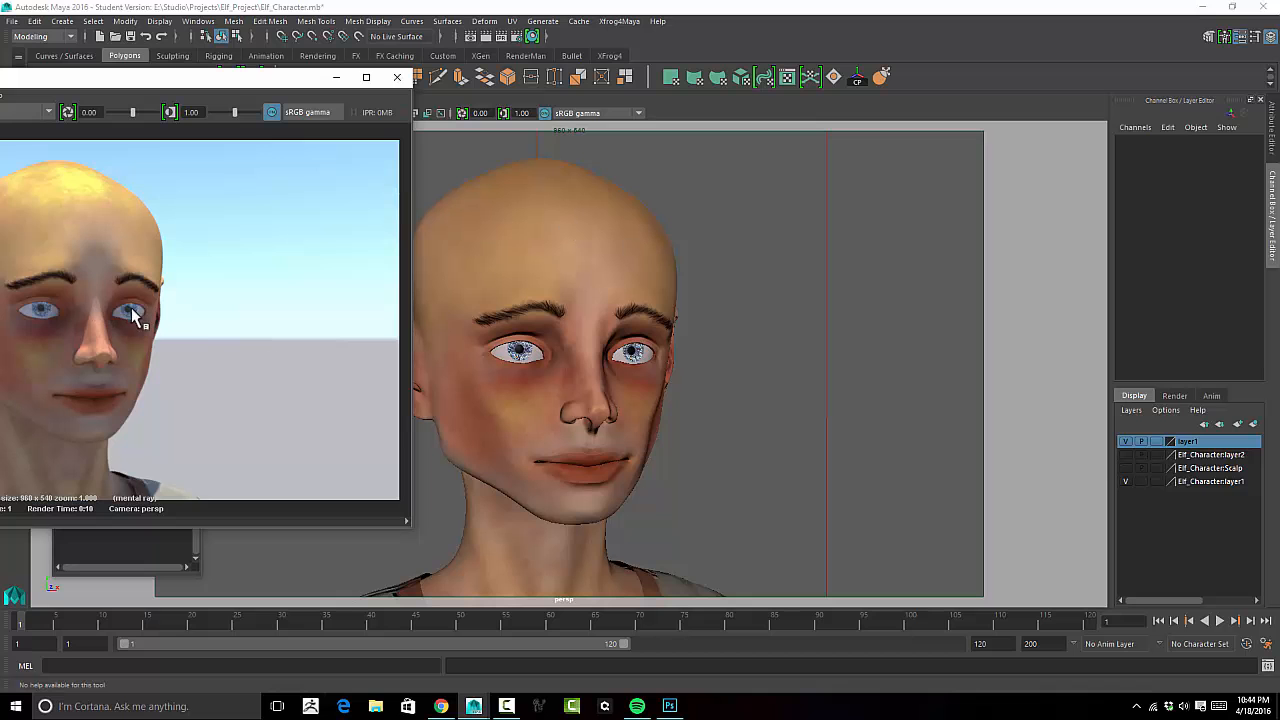
left_click_drag(523, 305, 543, 326, "alt")
right_click_drag(543, 326, 807, 392, "alt")
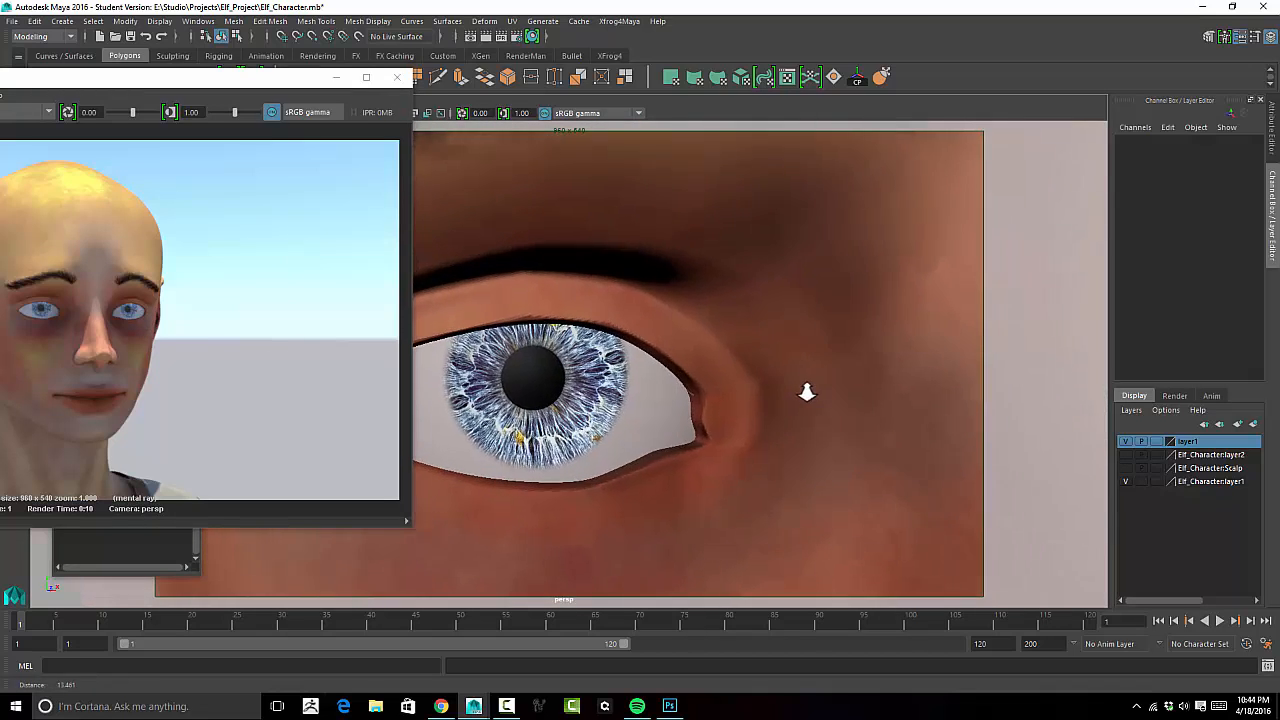
left_click_drag(264, 78, 769, 81)
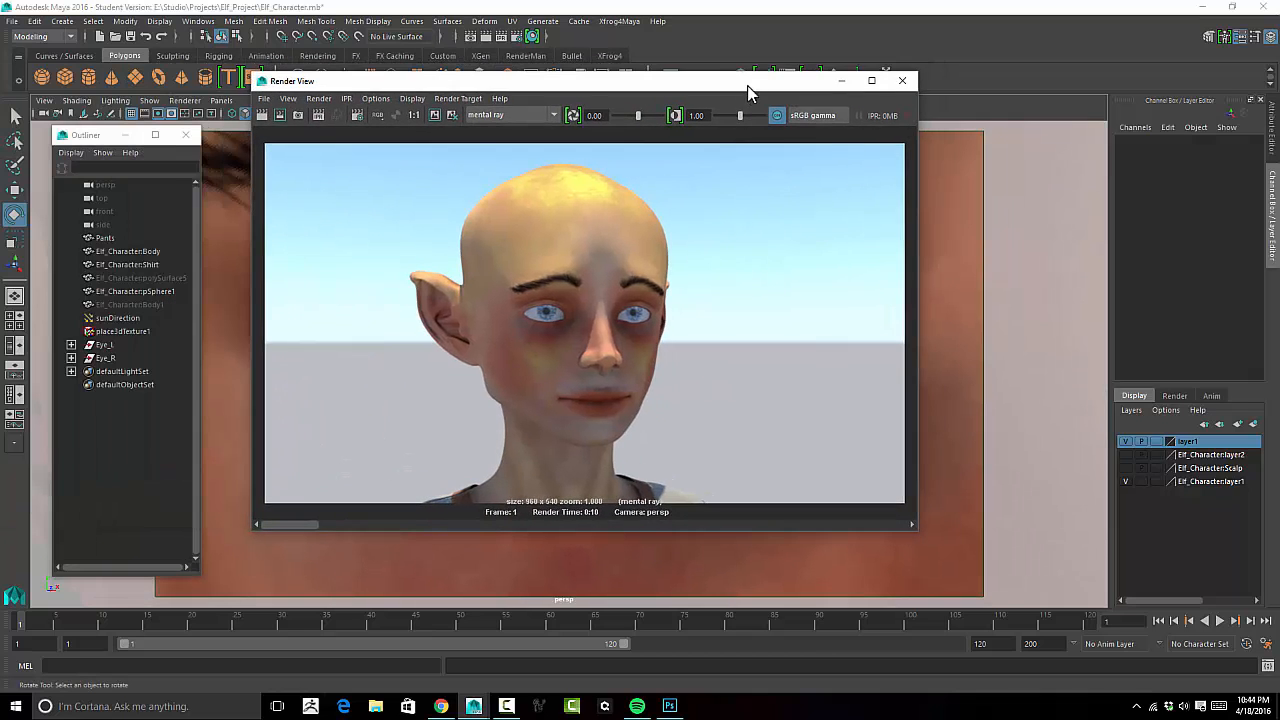
left_click(263, 116)
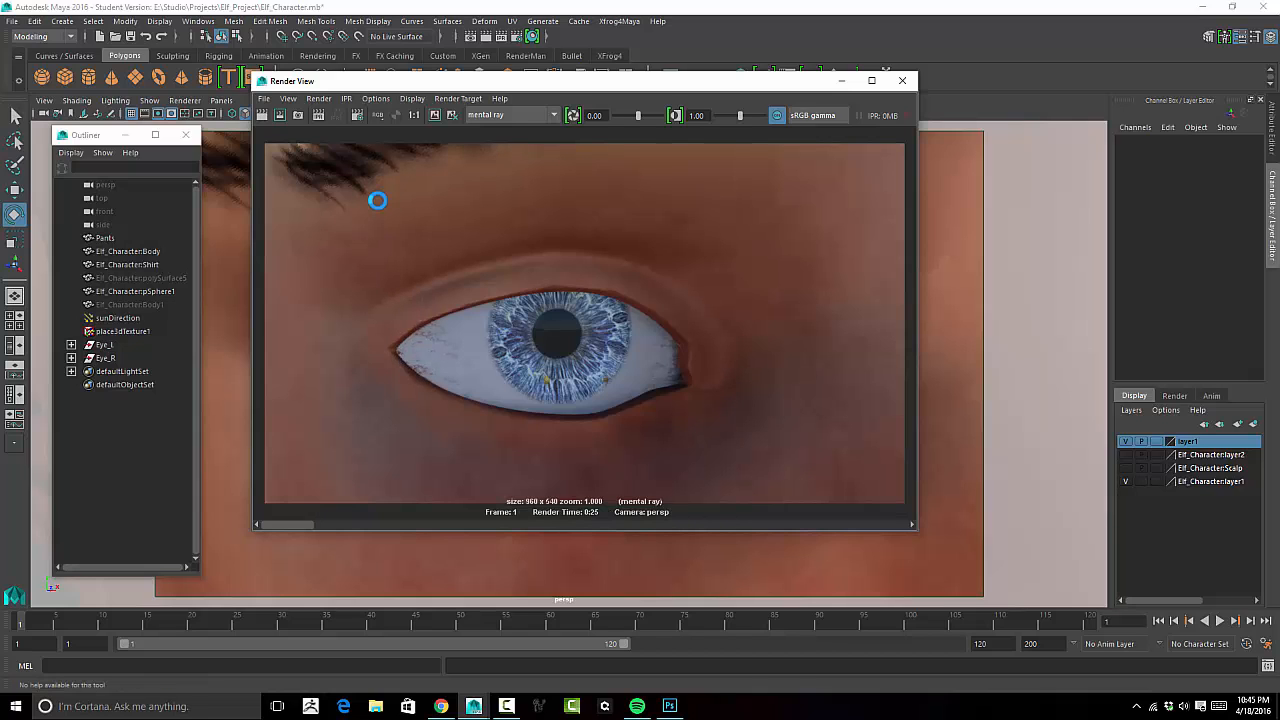
left_click(845, 80)
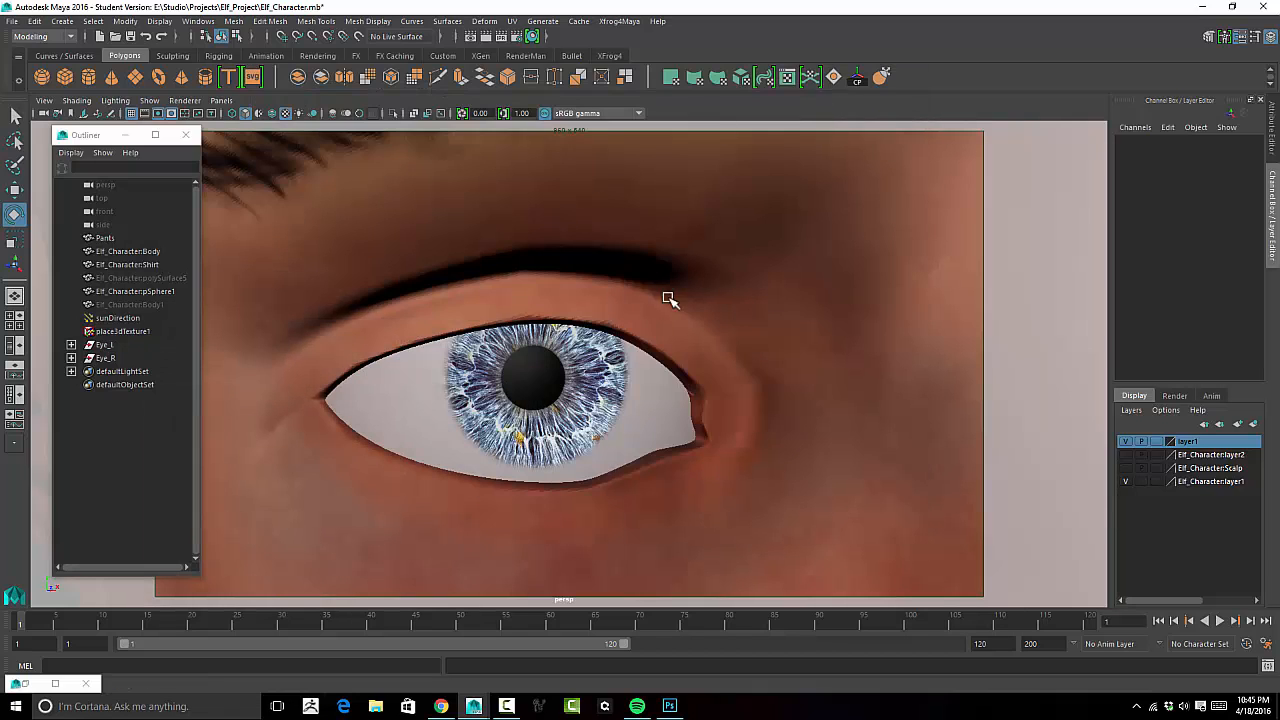
Examine both eyes and the surrounding face from front and three-quarter angles.
right_click_drag(762, 285, 603, 287, "alt")
left_click_drag(688, 295, 700, 262, "alt")
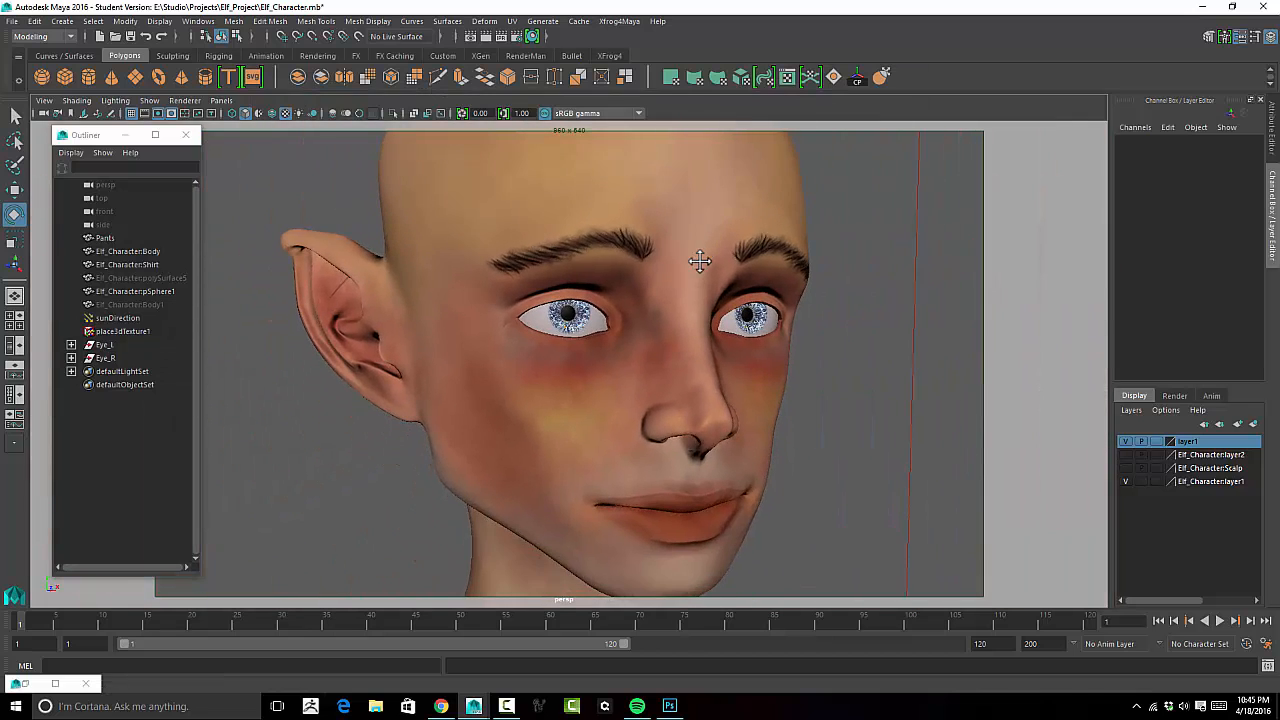
right_click_drag(871, 266, 809, 284, "alt")
left_click_drag(810, 285, 706, 294, "alt")
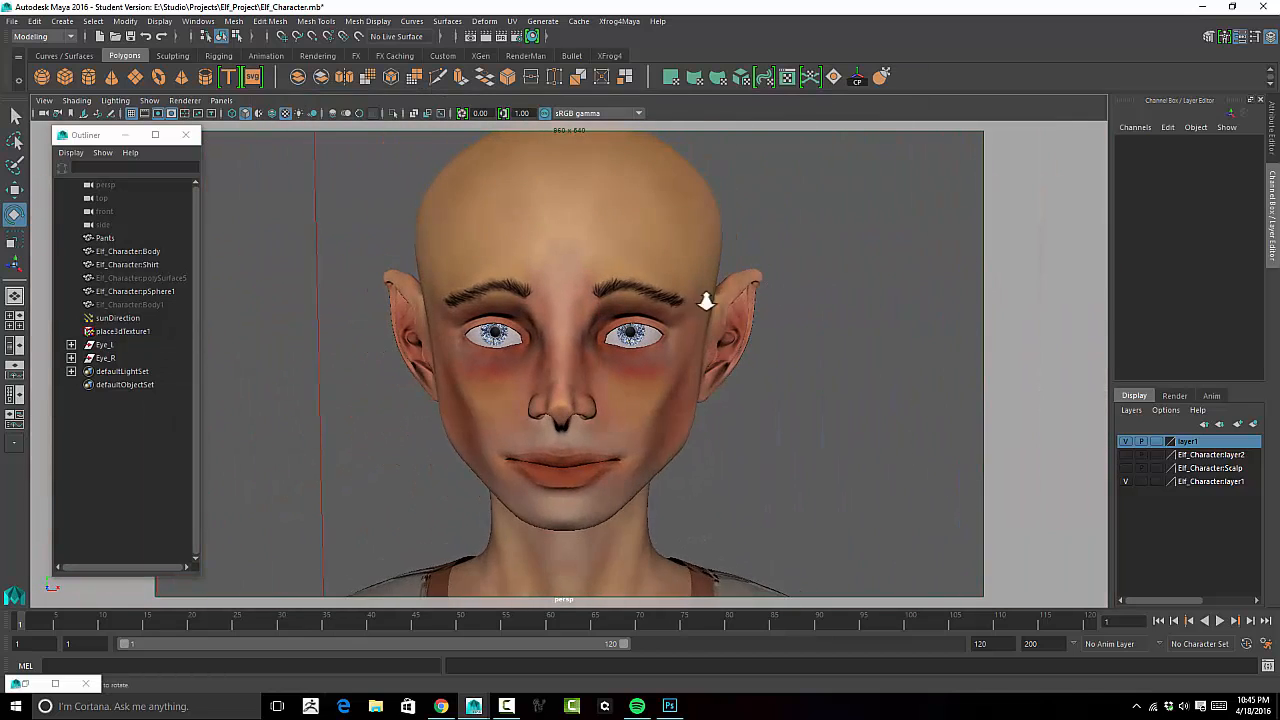
right_click_drag(706, 294, 830, 290, "alt")
mouse_move(830, 290)
left_mouse_down("alt")
mouse_move(780, 286)
mouse_move(805, 290)
left_mouse_up("alt")
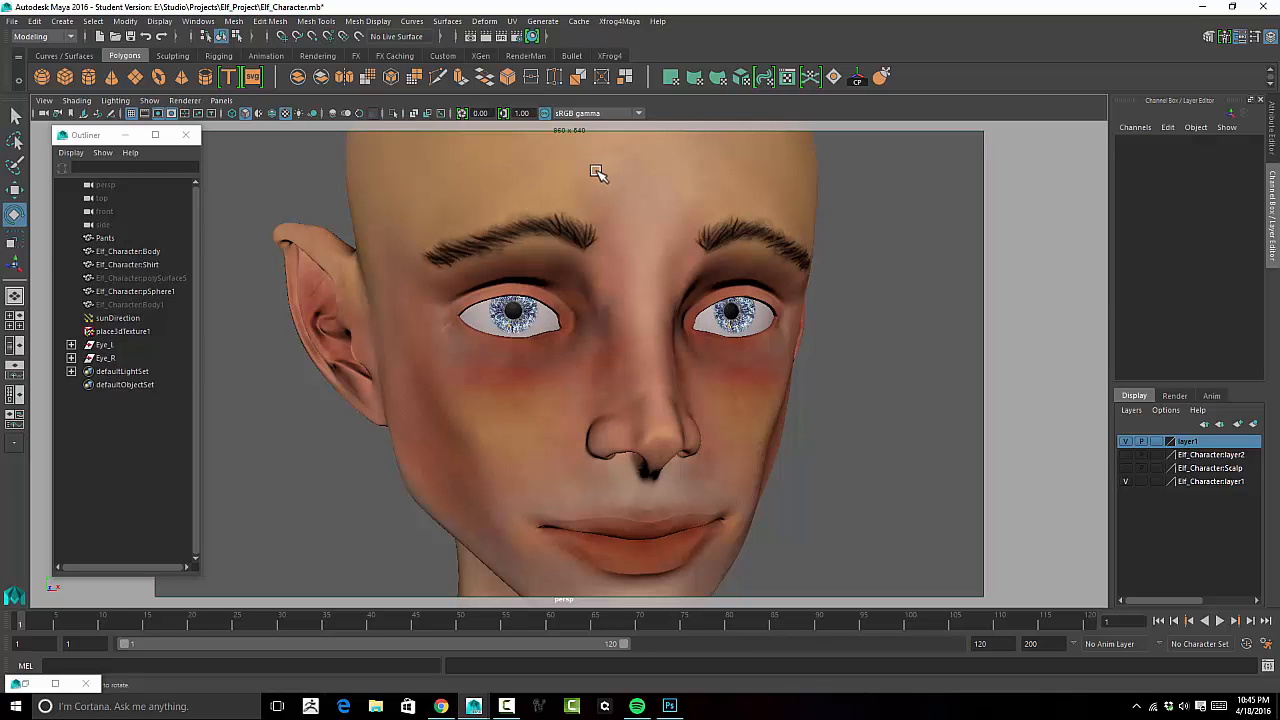
Apply a Sculpt deformer to the Elf_Character:Body mesh.
left_click(505, 180)
left_click_drag(301, 185, 314, 183, "alt")
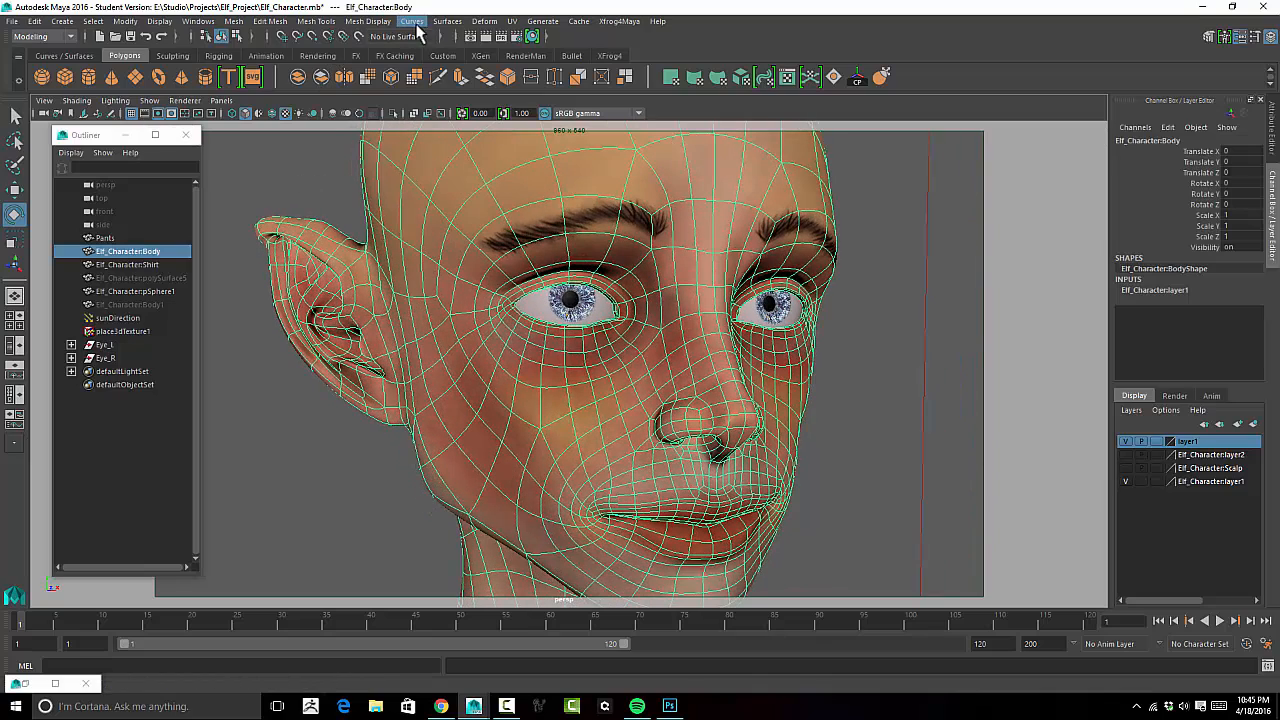
left_click(490, 22)
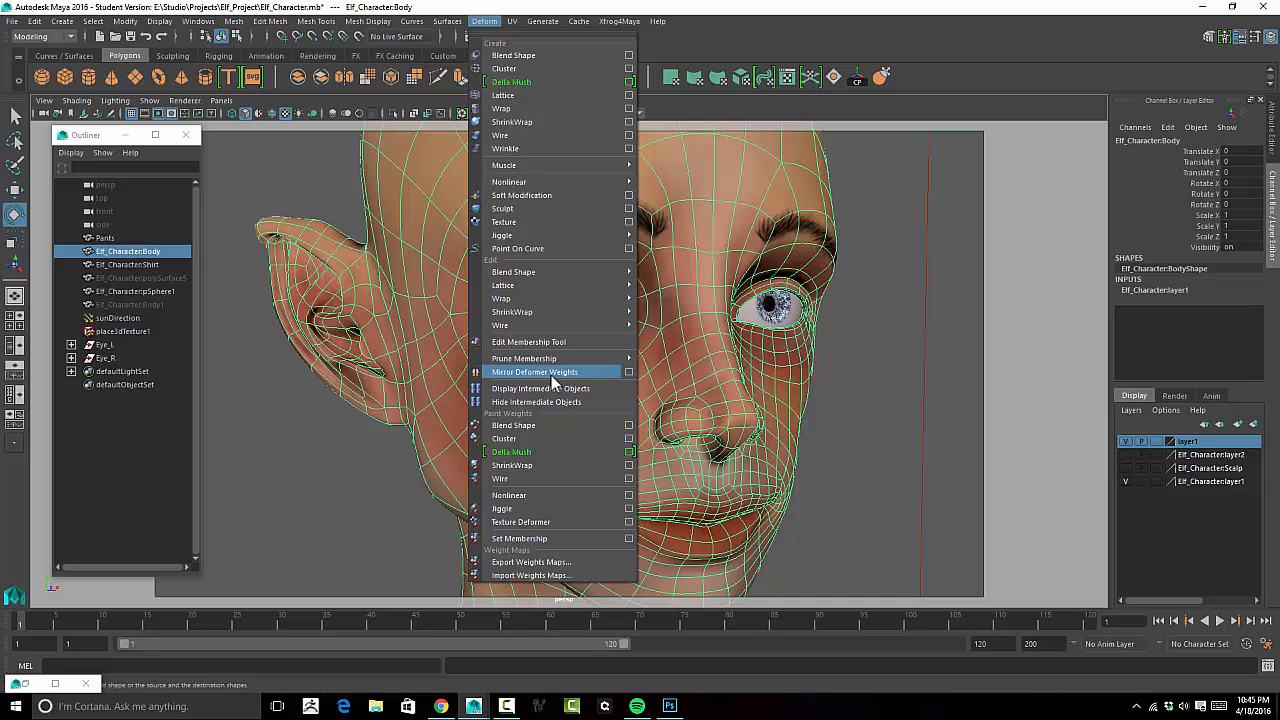
mouse_move(553, 189)
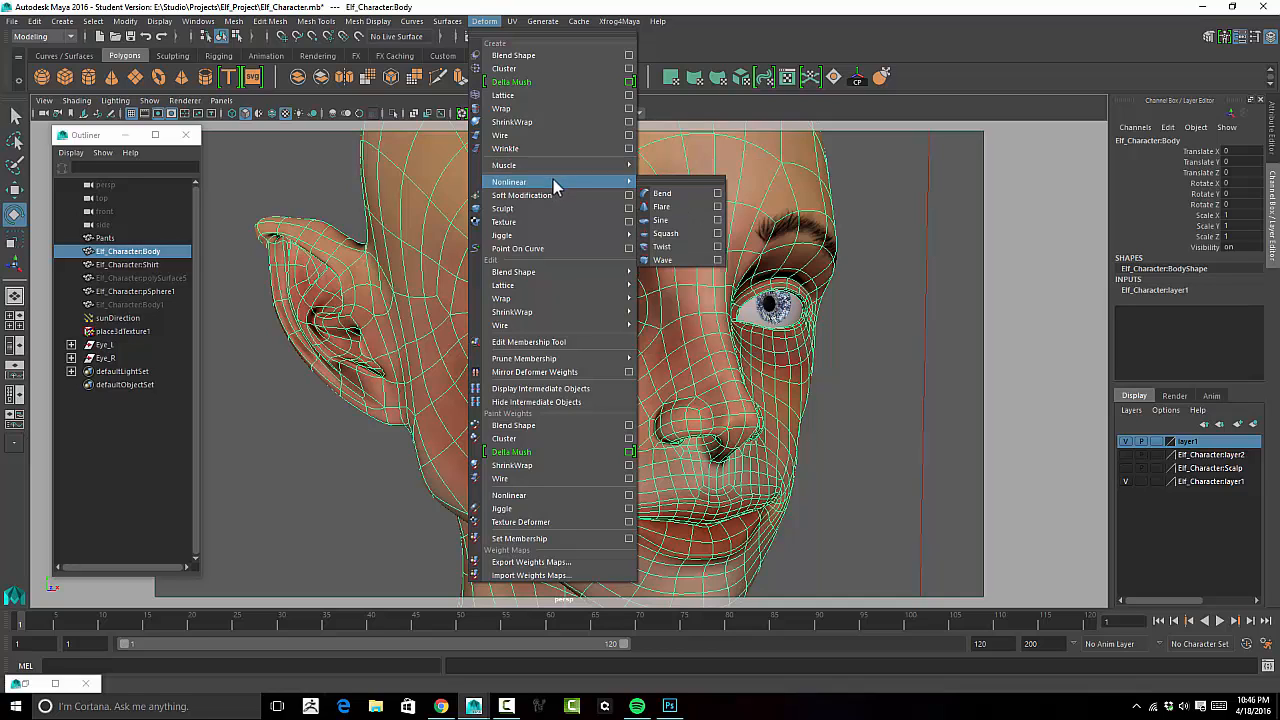
mouse_move(564, 298)
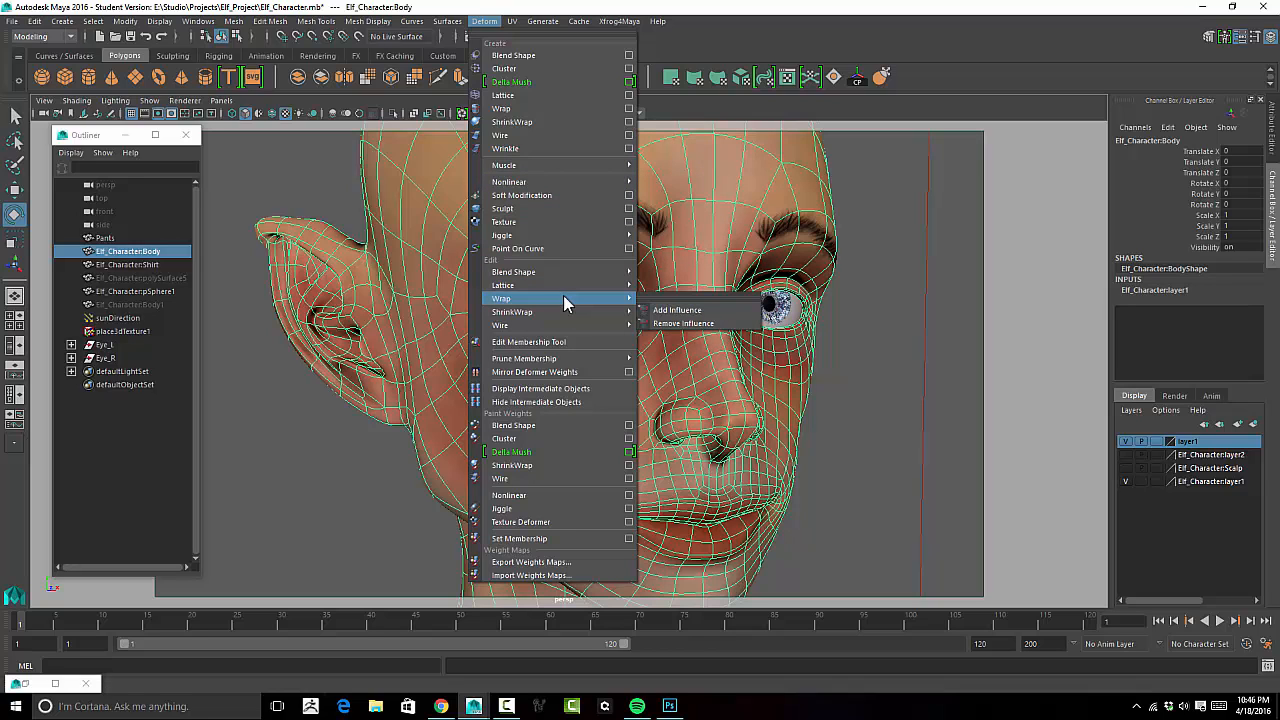
mouse_move(563, 327)
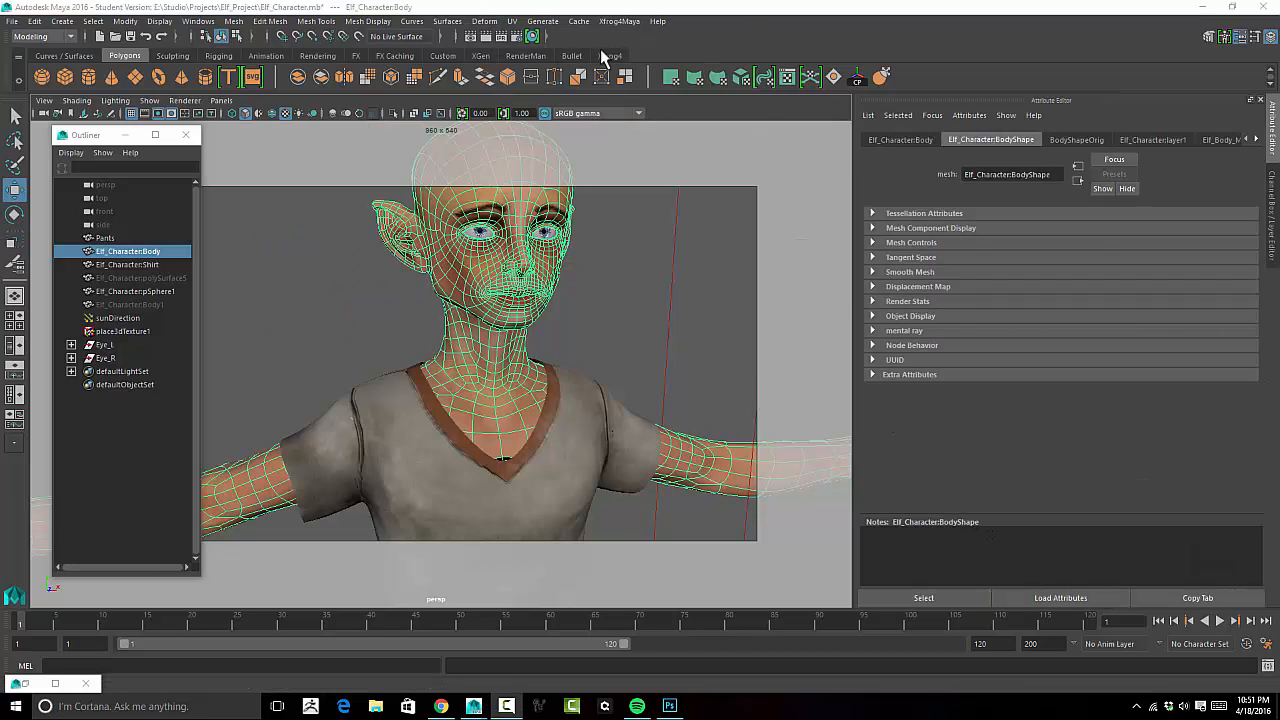
left_click(484, 21)
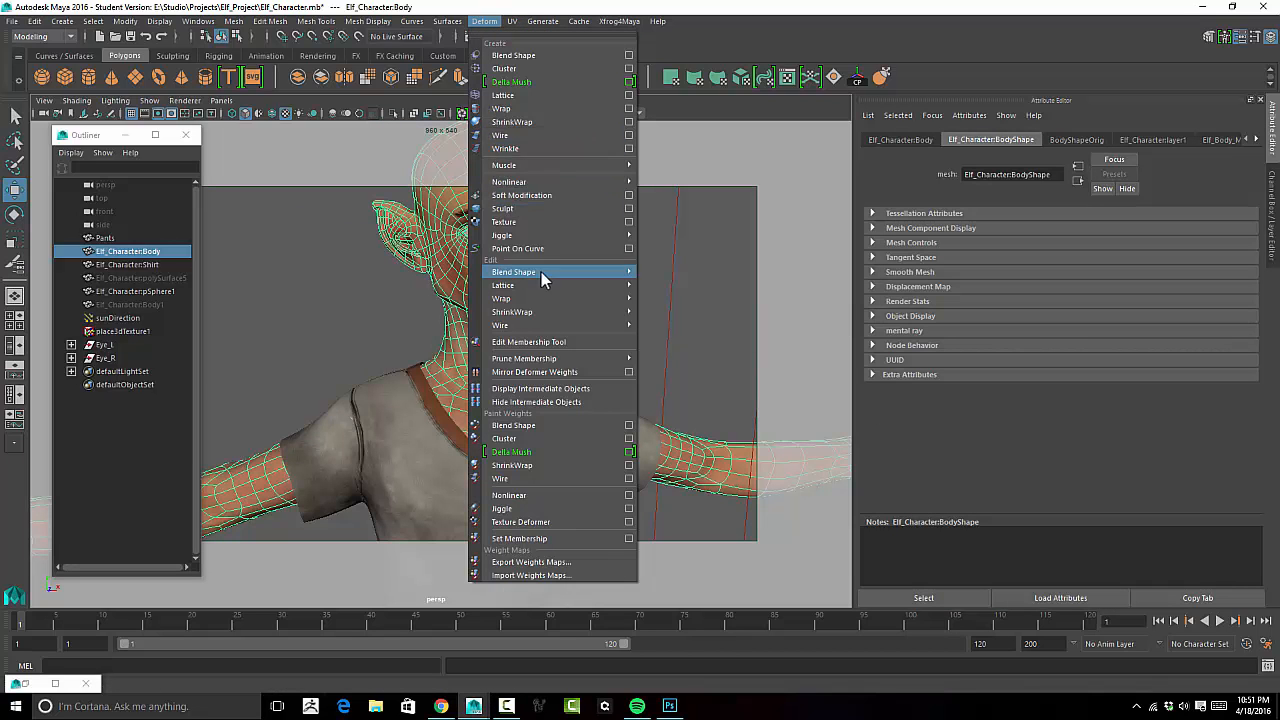
left_click(506, 208)
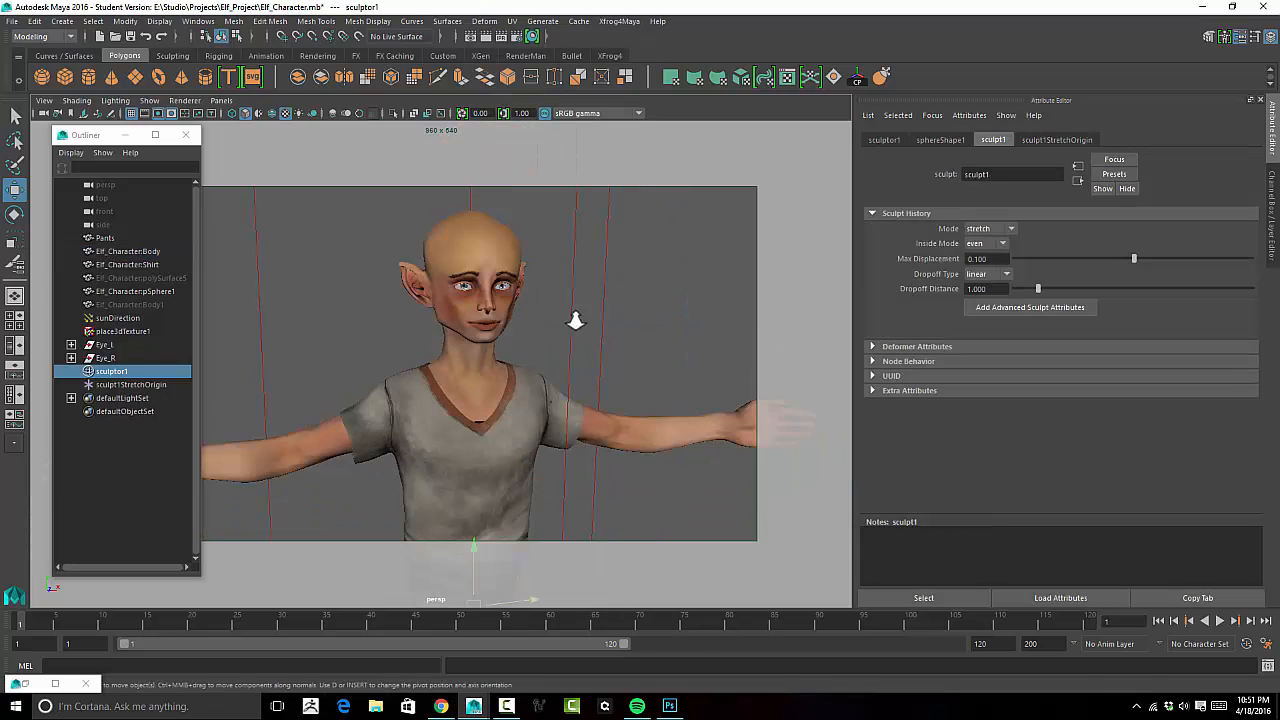
Raise the sculptor sphere to the base of the elf's neck and set the sculpt mode to project.
right_click_drag(576, 321, 511, 337, "alt")
middle_click_drag(511, 337, 560, 266, "alt")
mouse_move(506, 371)
left_mouse_down()
mouse_move(526, 206)
mouse_move(533, 222)
left_mouse_up()
right_click_drag(570, 252, 700, 260, "alt")
middle_click_drag(540, 266, 525, 373, "alt")
mouse_move(525, 373)
right_mouse_down("alt")
mouse_move(469, 383)
mouse_move(600, 366)
right_mouse_up("alt")
middle_click_drag(600, 366, 451, 427, "alt")
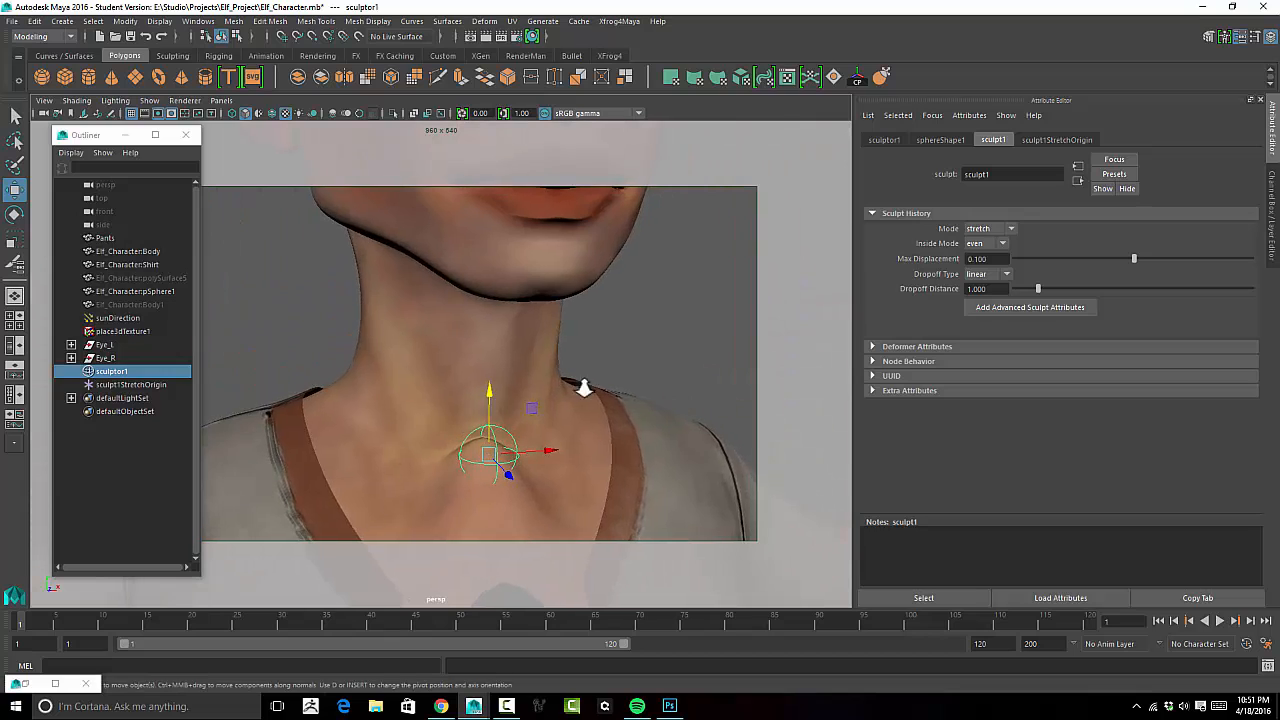
right_click_drag(585, 391, 449, 407, "alt")
middle_click_drag(449, 407, 451, 394, "alt")
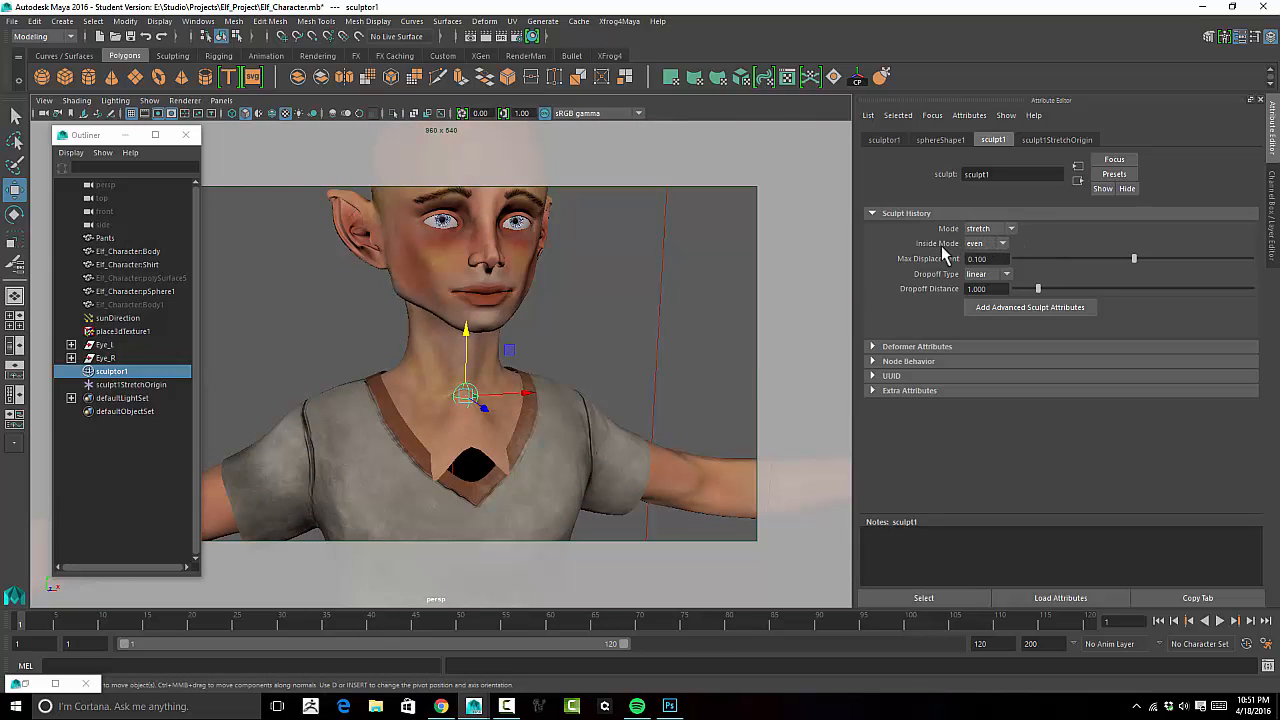
left_click(1007, 233)
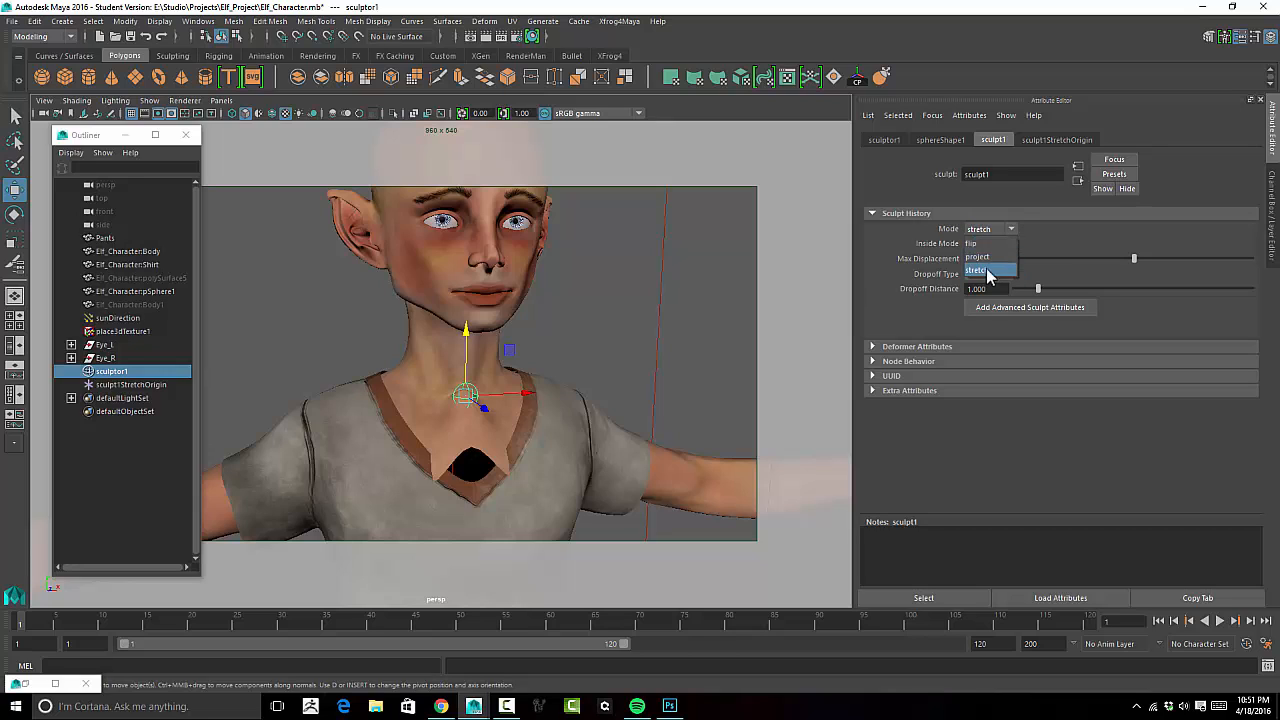
left_click(979, 258)
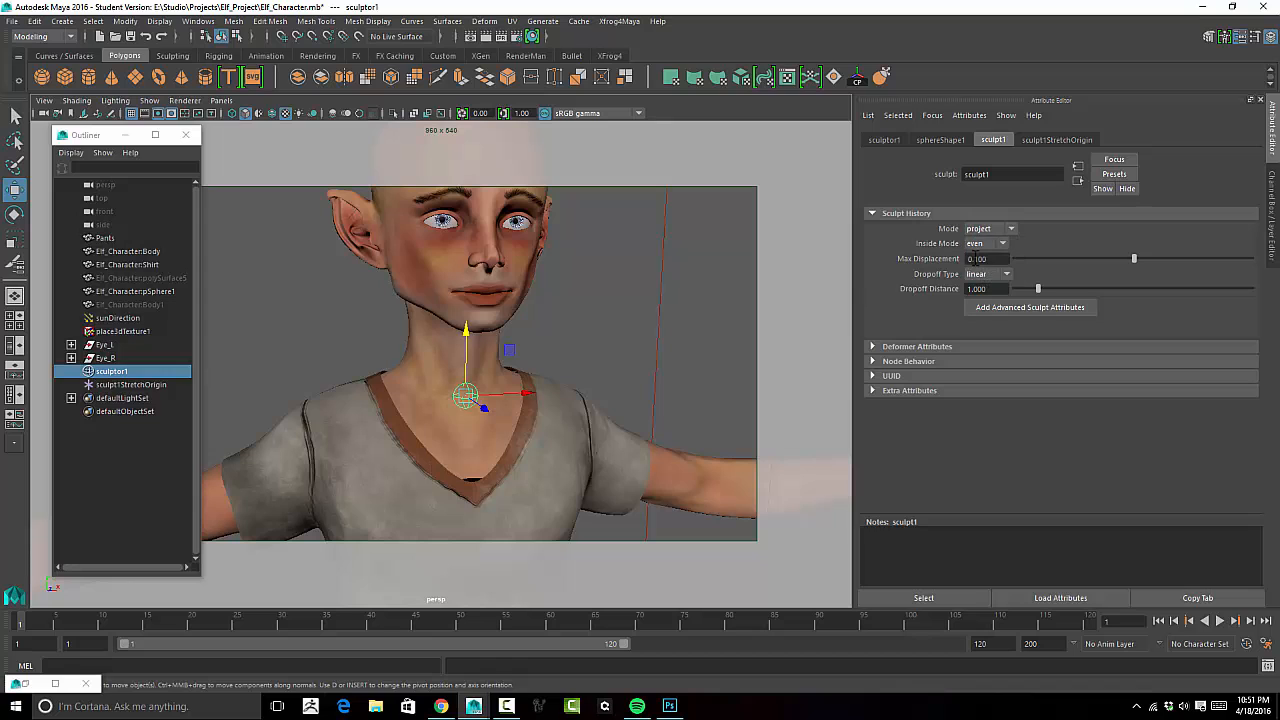
Move the sculptor sphere up and forward to the nose, at about Translate Y 107.695 and Translate Z 10.677.
left_click_drag(458, 327, 459, 394, "alt")
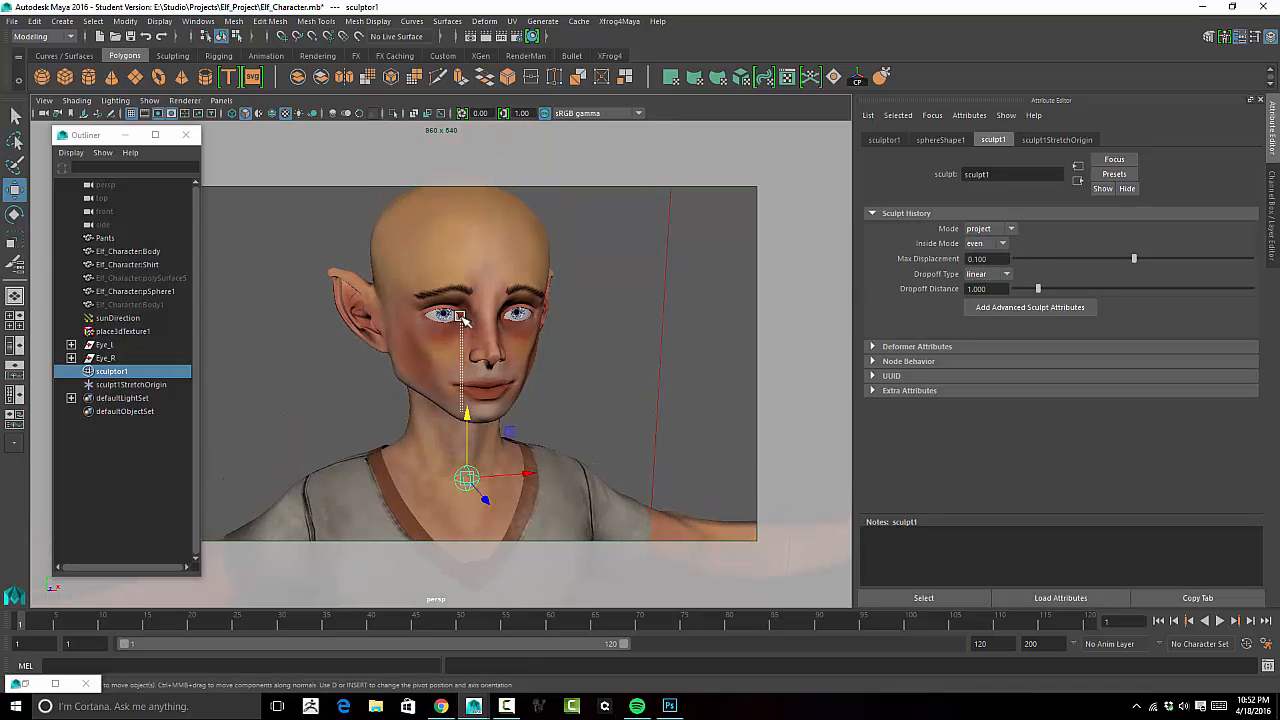
left_click(466, 392)
left_click(469, 478)
left_click_drag(467, 414, 466, 280)
right_click_drag(436, 326, 709, 386, "alt")
left_click_drag(646, 389, 690, 392, "alt")
right_click_drag(690, 392, 570, 405, "alt")
mouse_move(633, 362)
left_mouse_down()
mouse_move(888, 477)
mouse_move(590, 388)
mouse_move(837, 486)
mouse_move(525, 381)
mouse_move(809, 480)
mouse_move(680, 437)
mouse_move(777, 466)
left_mouse_up()
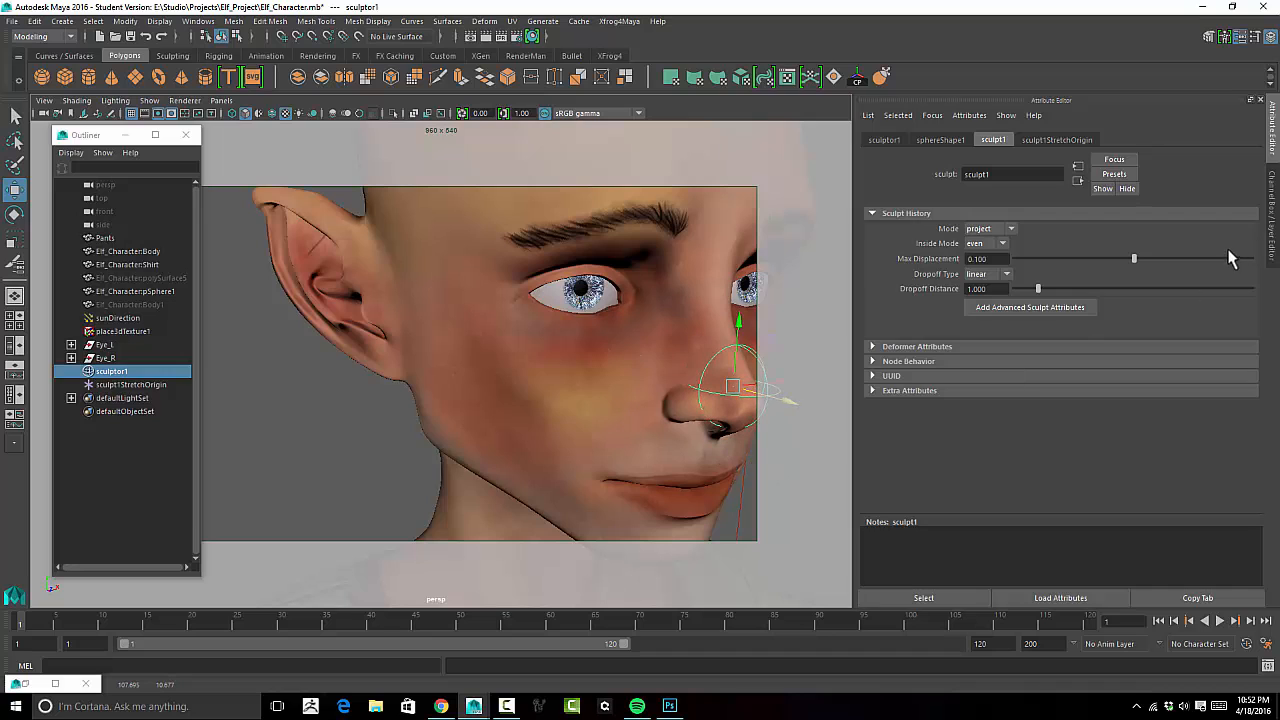
Hide the Elf_Character:layer1 display layer to isolate the eyeballs and the sculptor sphere.
left_click(1268, 236)
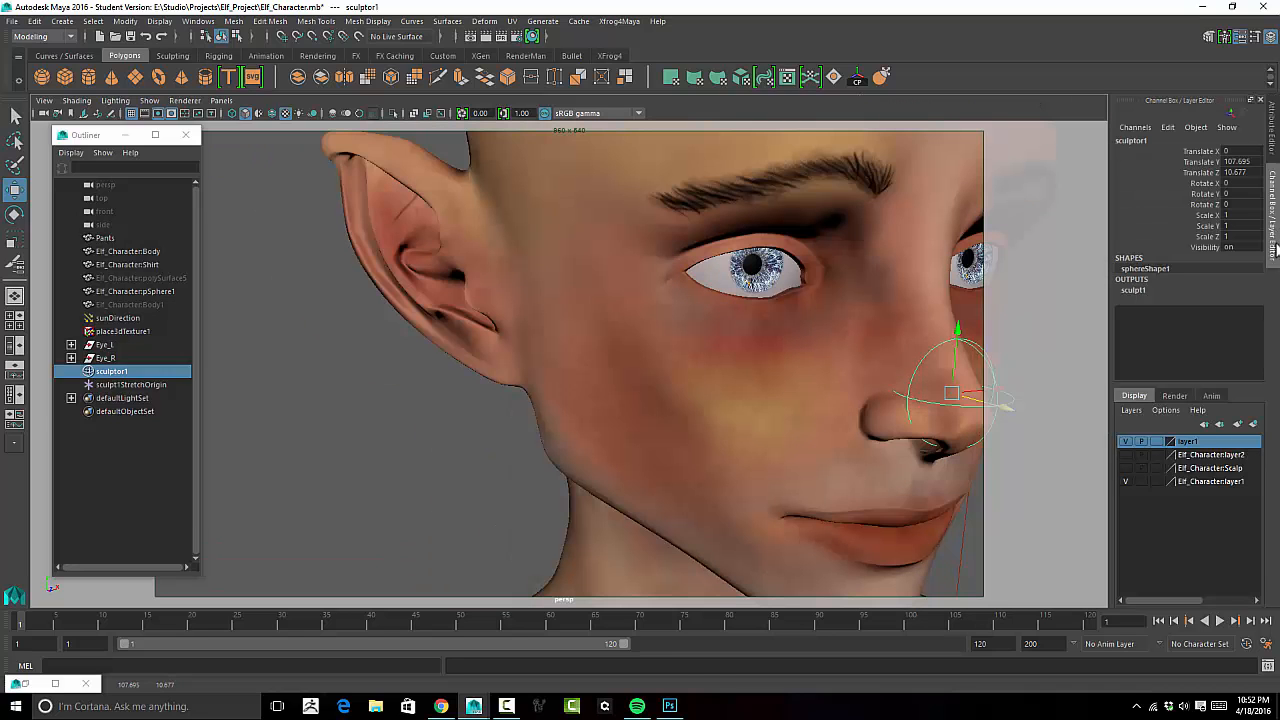
left_click(1127, 481)
middle_click_drag(863, 403, 634, 440, "alt")
left_click_drag(634, 440, 587, 388, "alt")
In the side view, align the sculptor sphere with the eyeball's cornea at about Translate Y 109.946 and Translate Z 7.534.
key("space")
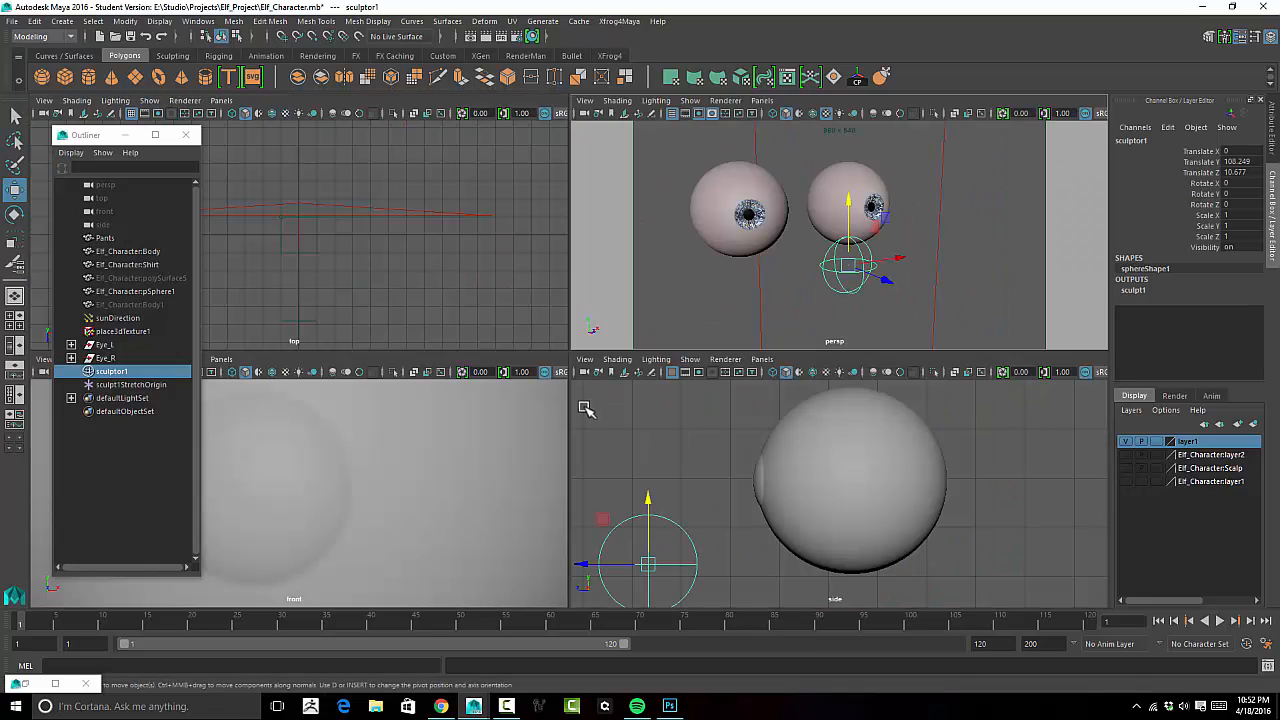
key("space")
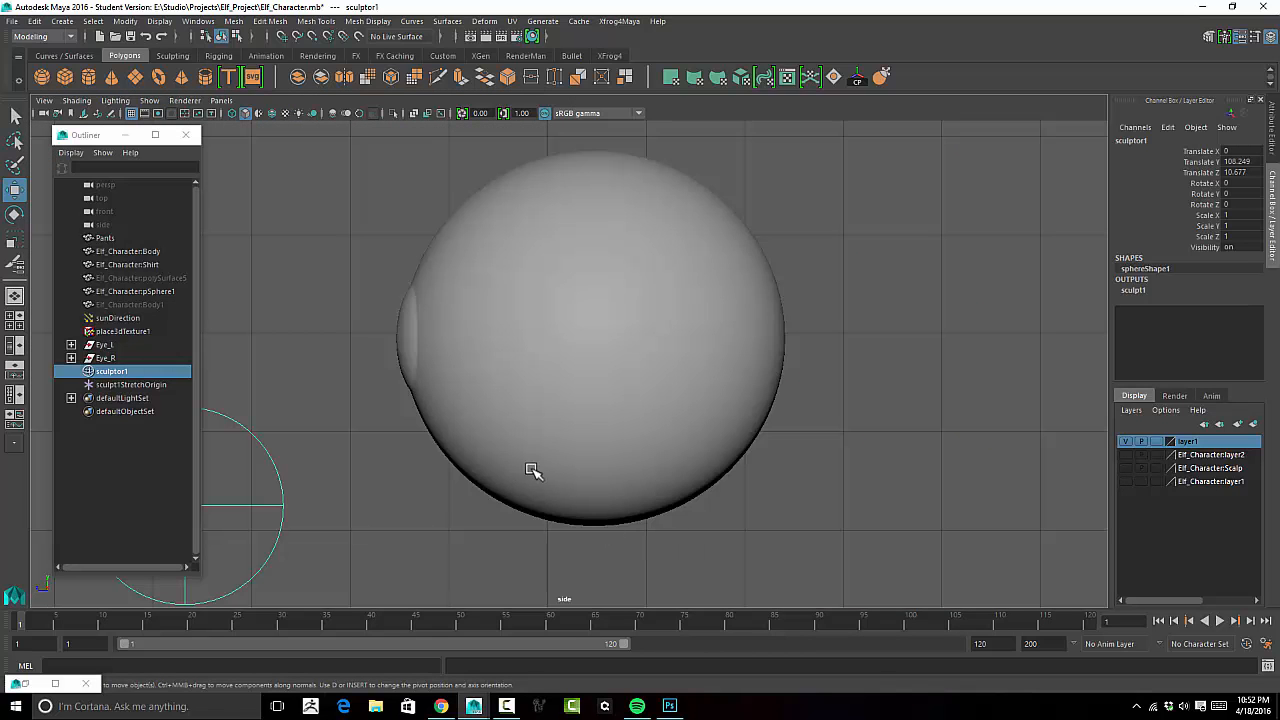
middle_click_drag(554, 441, 620, 508, "alt")
mouse_move(424, 513)
left_mouse_down()
mouse_move(692, 488)
mouse_move(746, 414)
mouse_move(748, 432)
mouse_move(783, 283)
left_mouse_up()
left_click_drag(683, 346, 710, 344)
left_click_drag(780, 280, 778, 274)
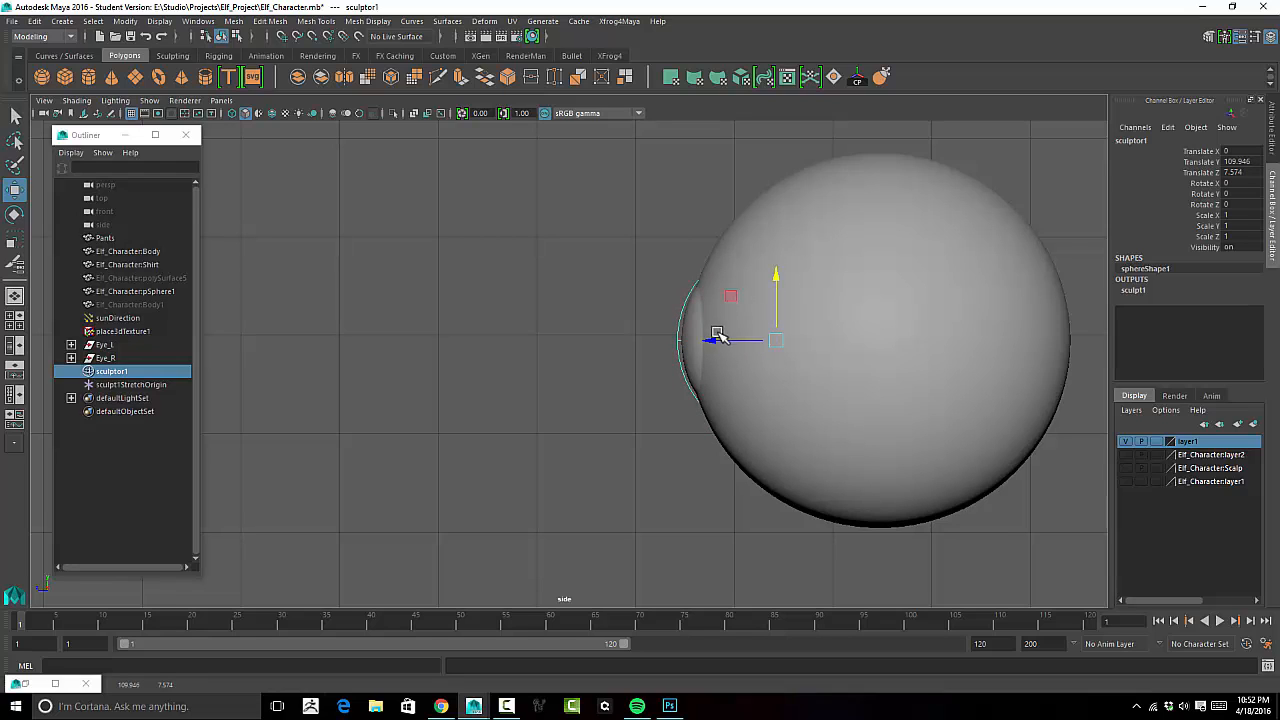
left_click_drag(714, 342, 716, 340)
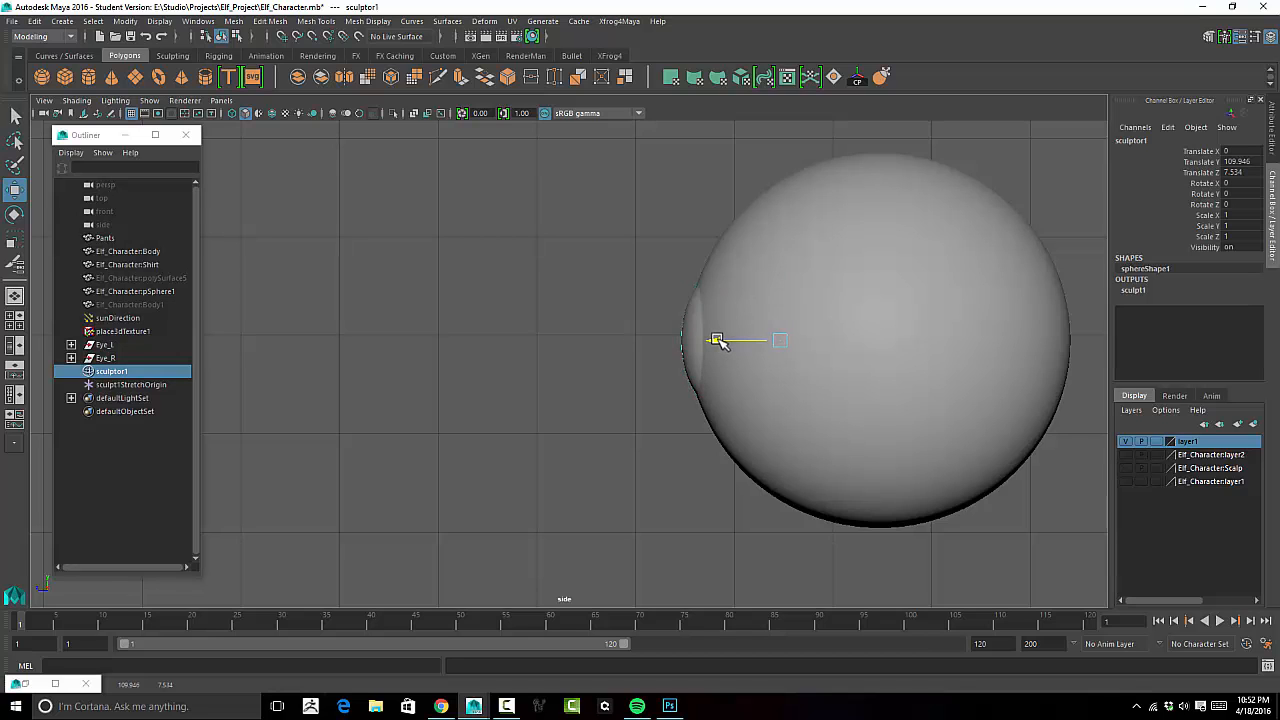
In the front view, slide the sculptor sphere onto the cornea of the negative-X eye, at about Translate X -2.675.
key("space")
key("space")
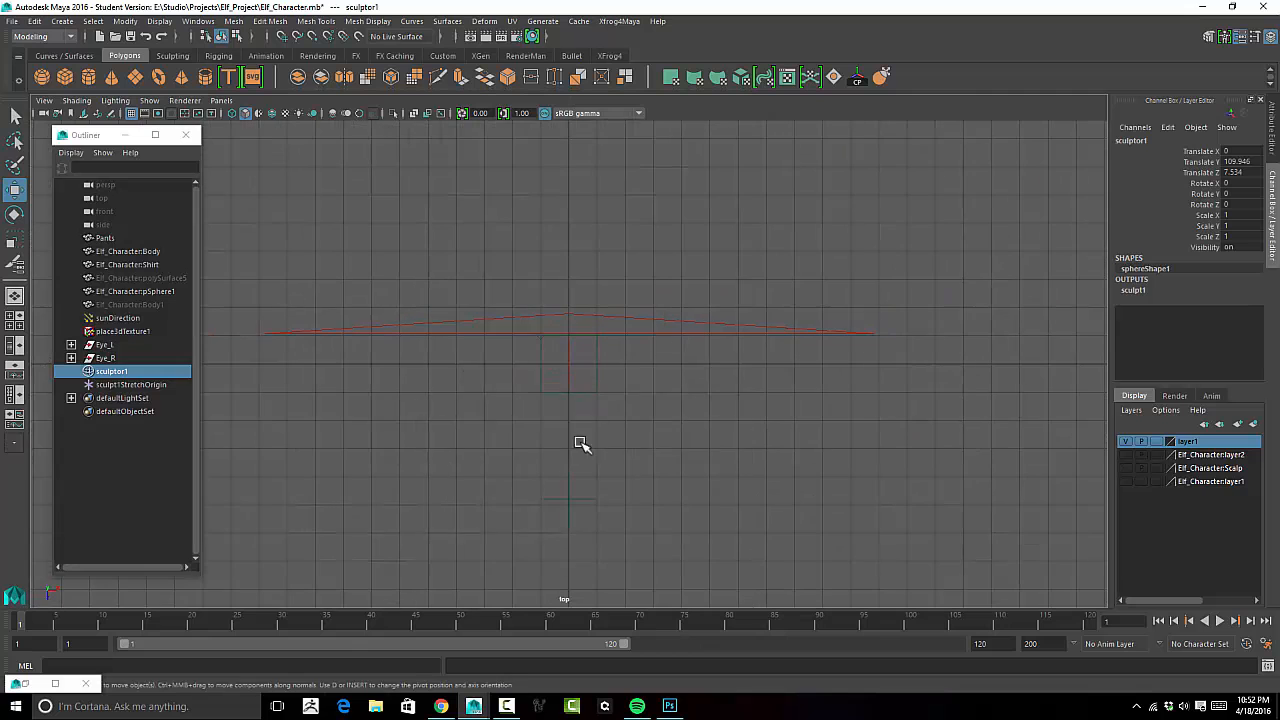
key("space")
key("space")
scroll(578, 446, "down", 10)
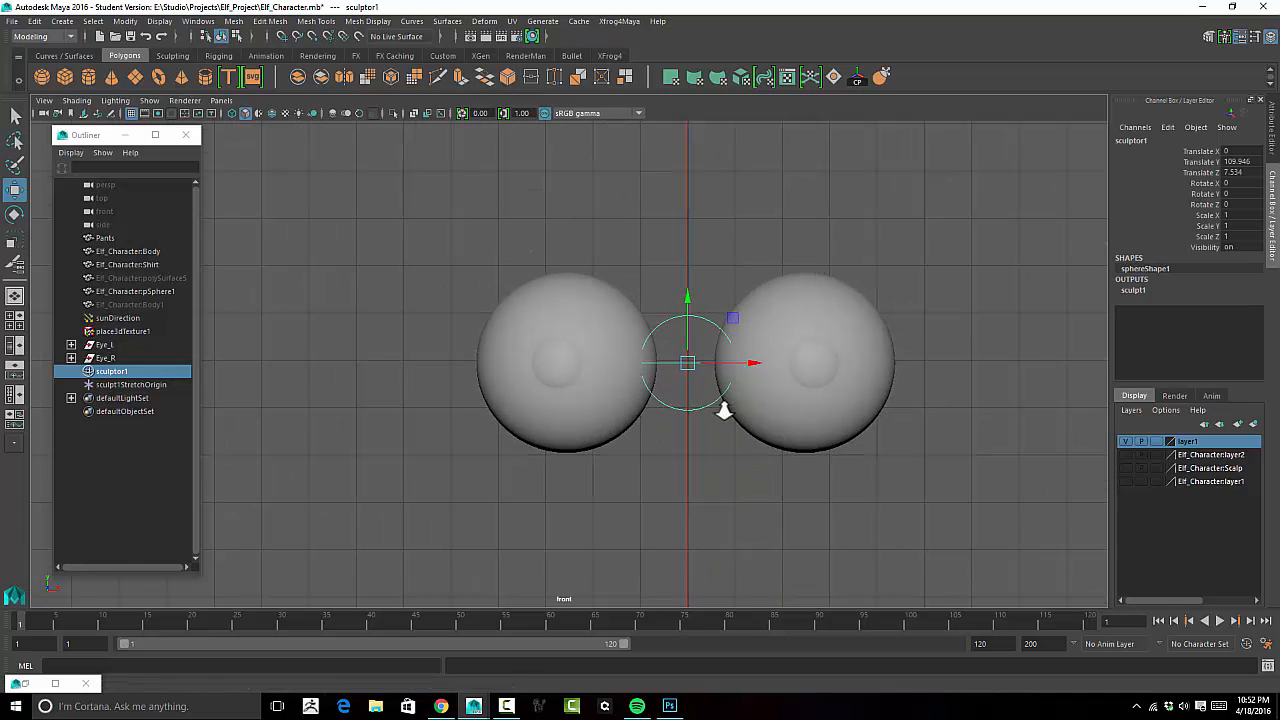
scroll(697, 411, "up", 2)
left_click_drag(768, 362, 626, 372)
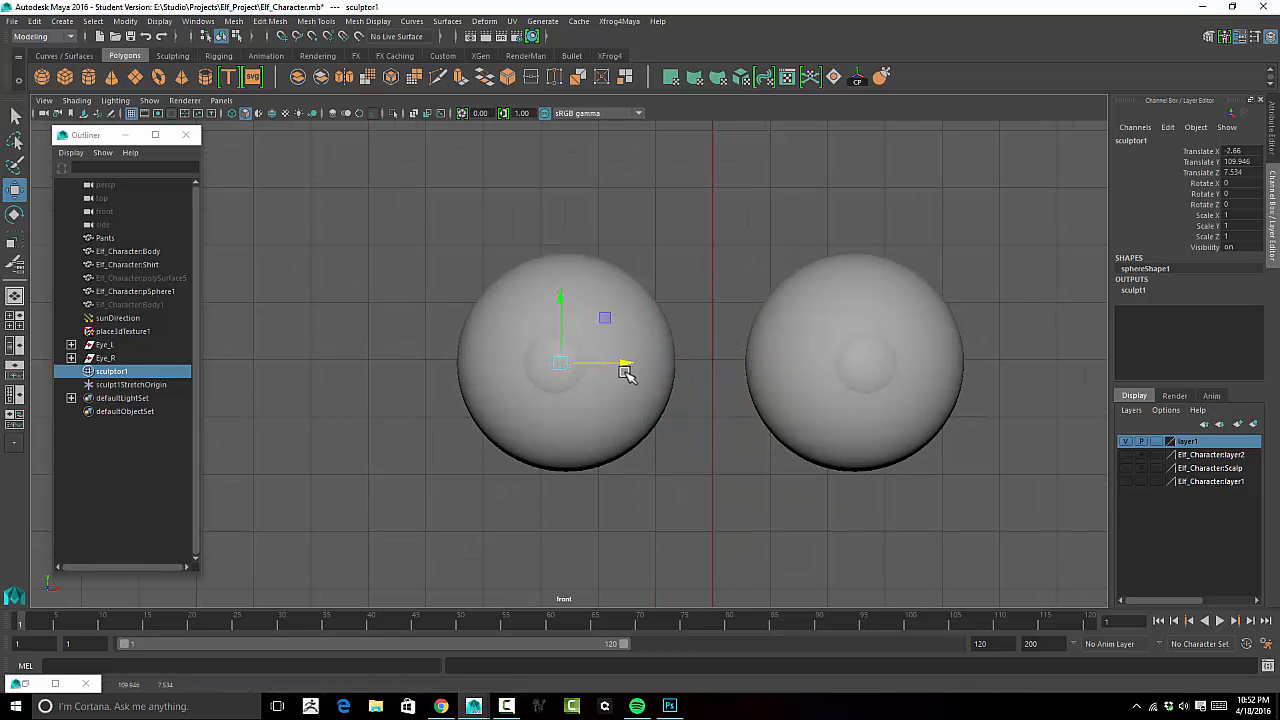
scroll(851, 358, "up", 10)
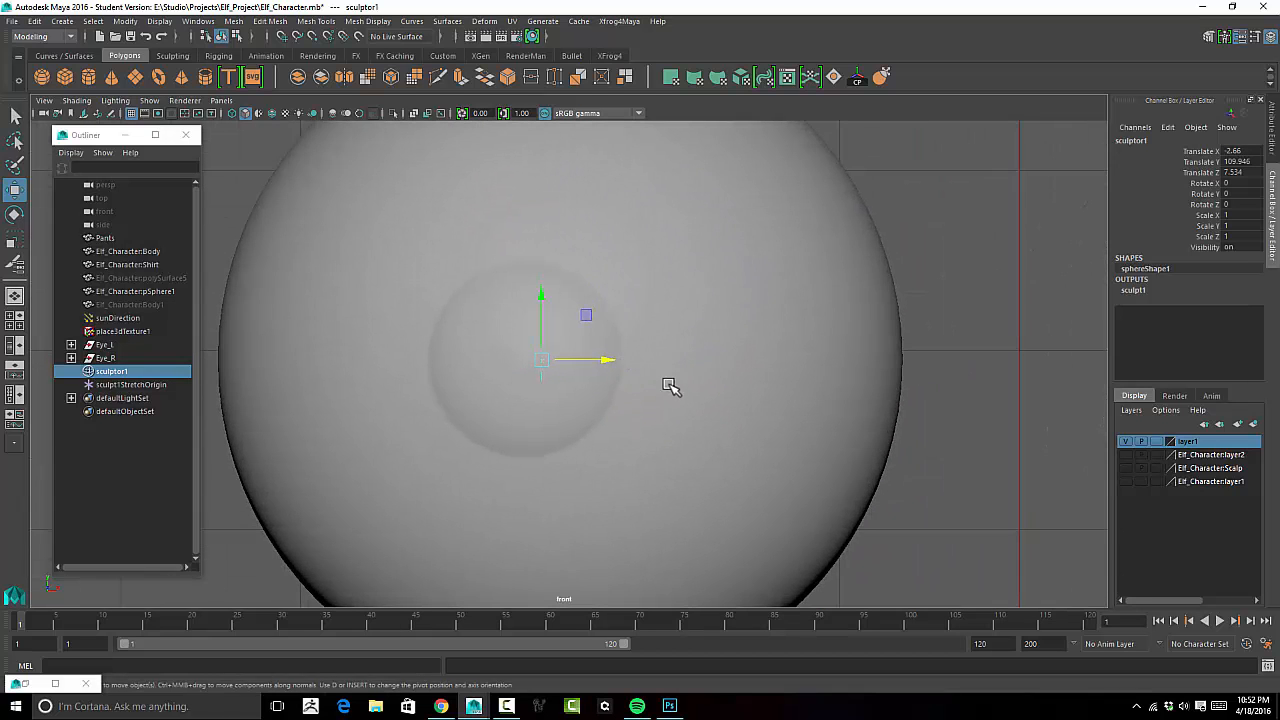
left_click_drag(613, 366, 610, 363)
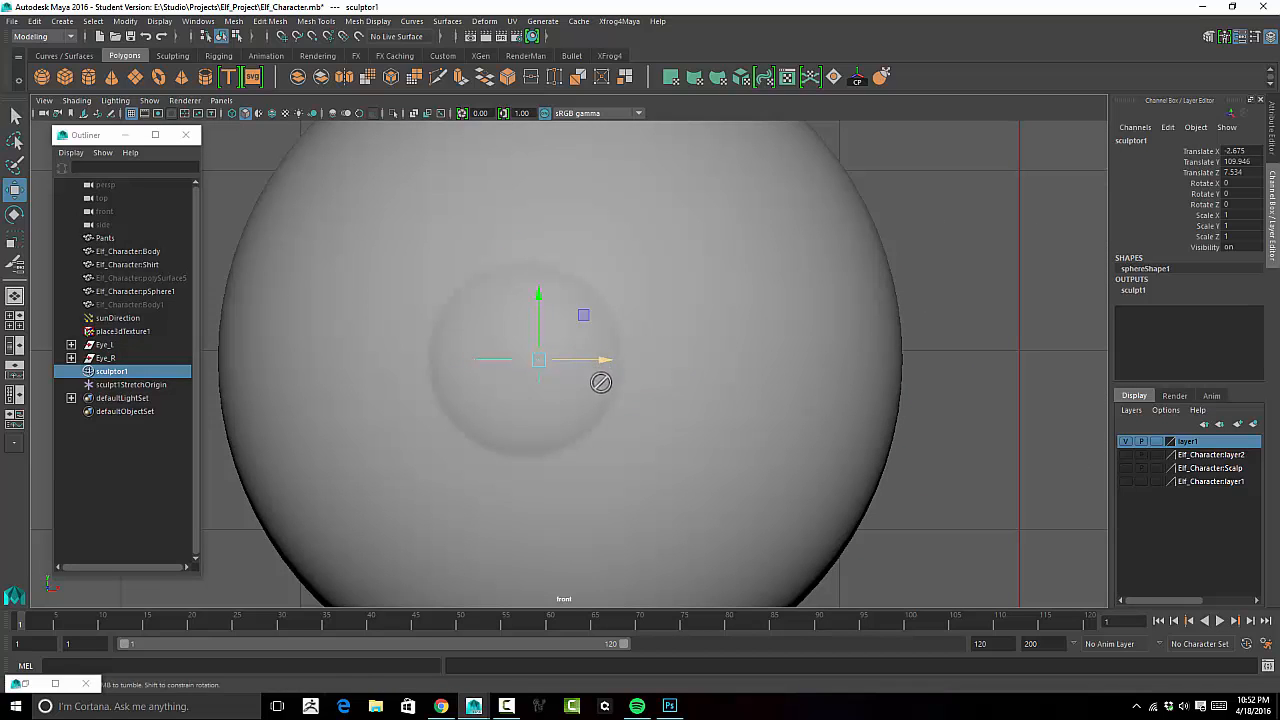
key("space")
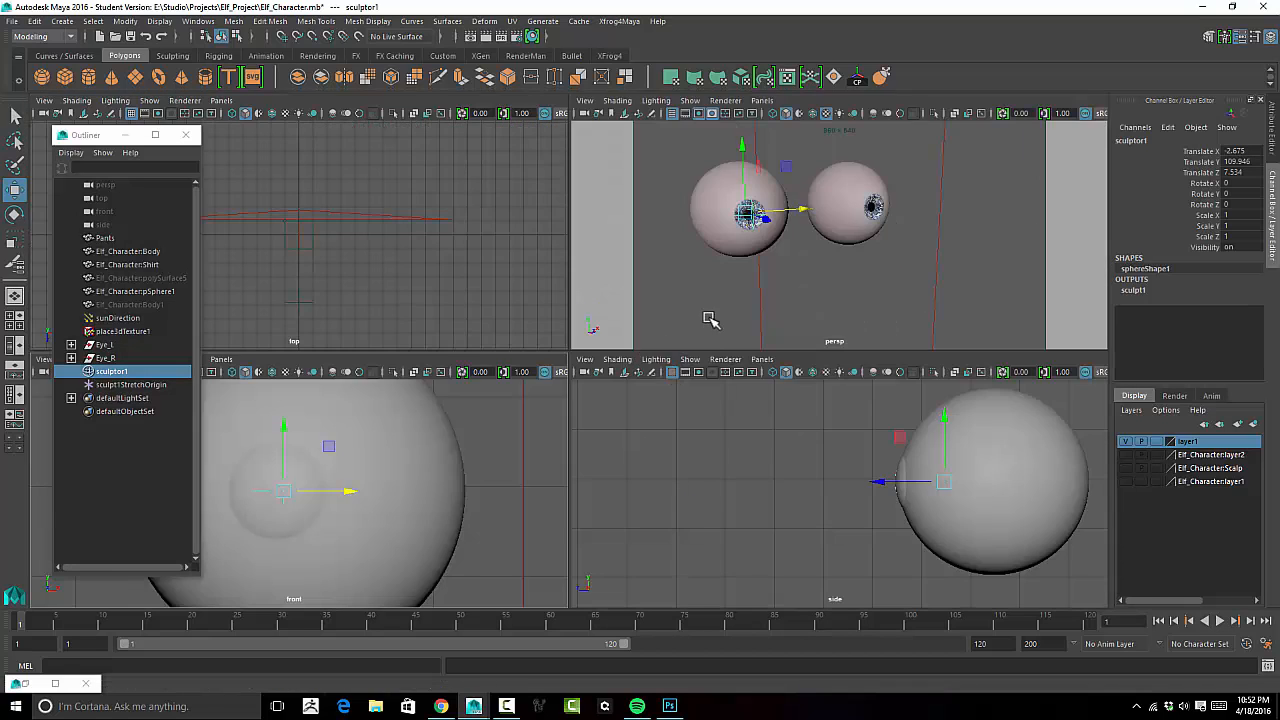
In the perspective view, nudge the sculptor sphere forward along the cornea to Translate Z 7.548.
key("space")
left_click_drag(709, 300, 653, 345, "alt")
key("bracketleft")
key("bracketleft")
key("bracketleft")
key("bracketleft")
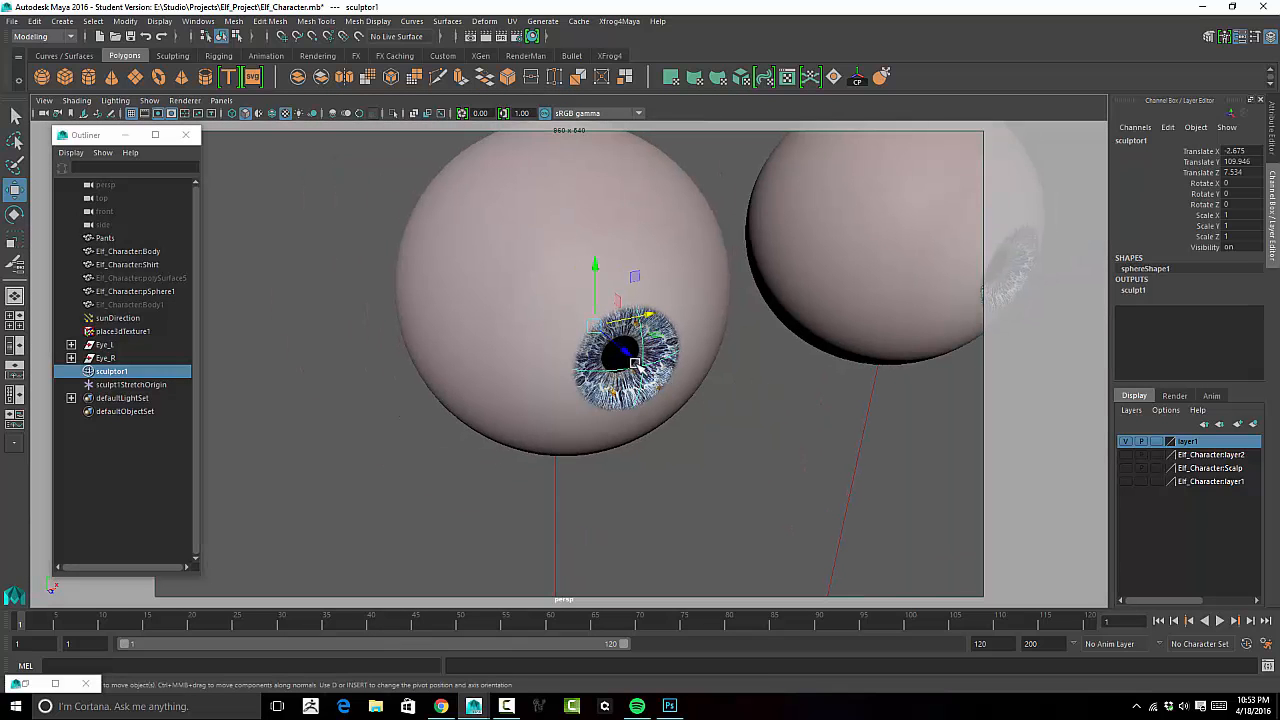
left_click_drag(625, 351, 583, 366)
middle_click_drag(628, 334, 709, 438, "alt")
scroll(700, 430, "down", 3)
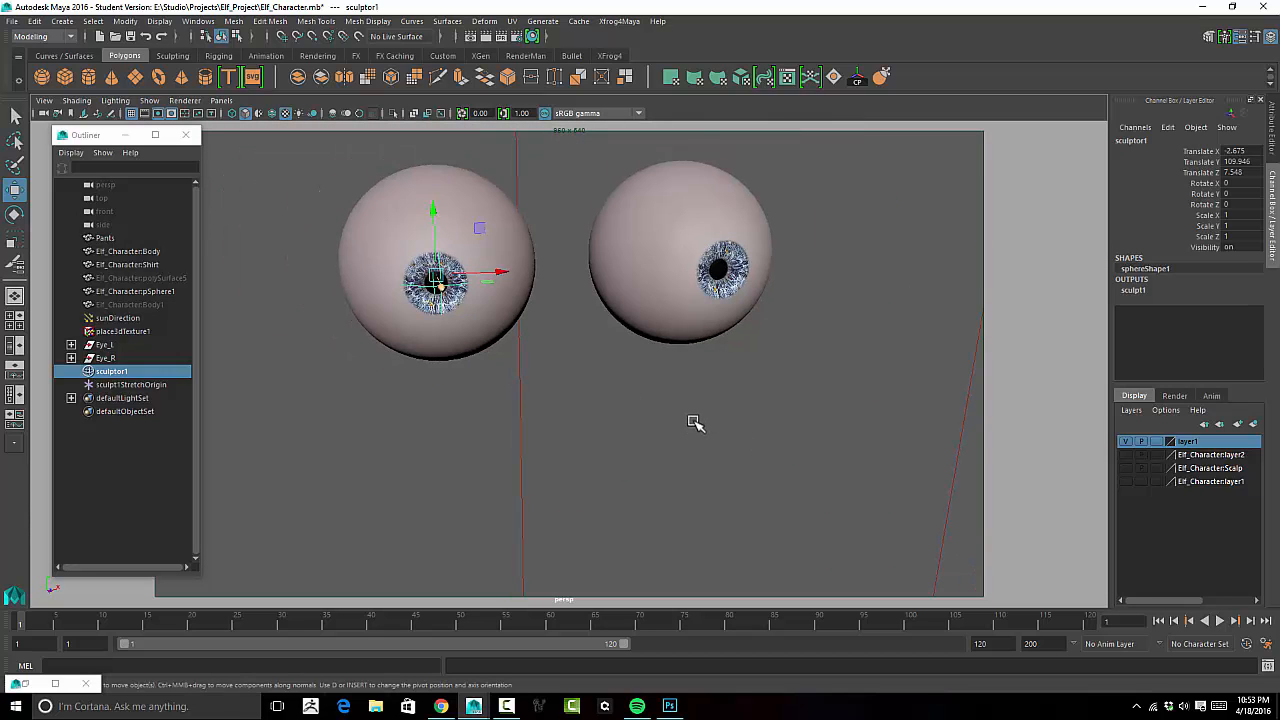
key("f")
left_click_drag(694, 431, 659, 403, "alt")
left_click_drag(465, 452, 443, 380, "alt")
Parent sculptor1 and sculpt1StretchOrigin under the Eye_R group.
left_click(108, 378)
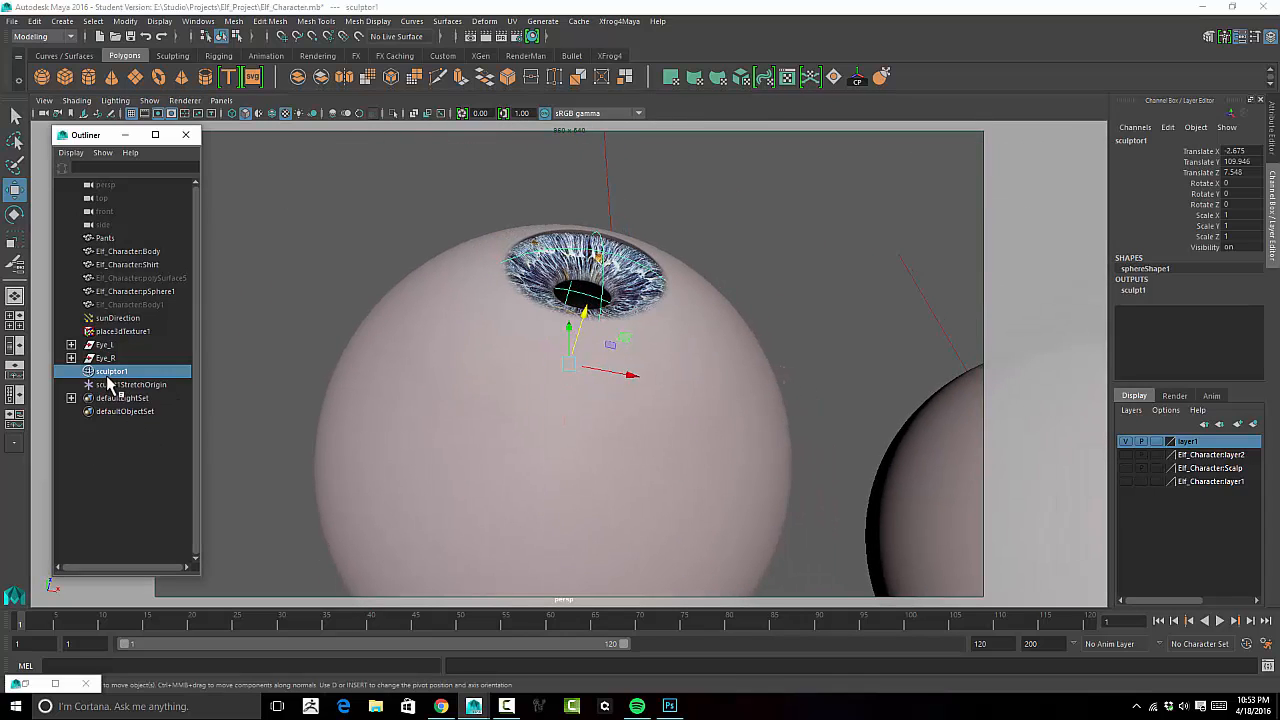
mouse_move(103, 385)
left_mouse_down()
mouse_move(102, 398)
mouse_move(108, 362)
left_mouse_up()
left_click(108, 371)
left_click(105, 358)
left_click(255, 362)
left_click_drag(255, 362, 307, 389, "alt")
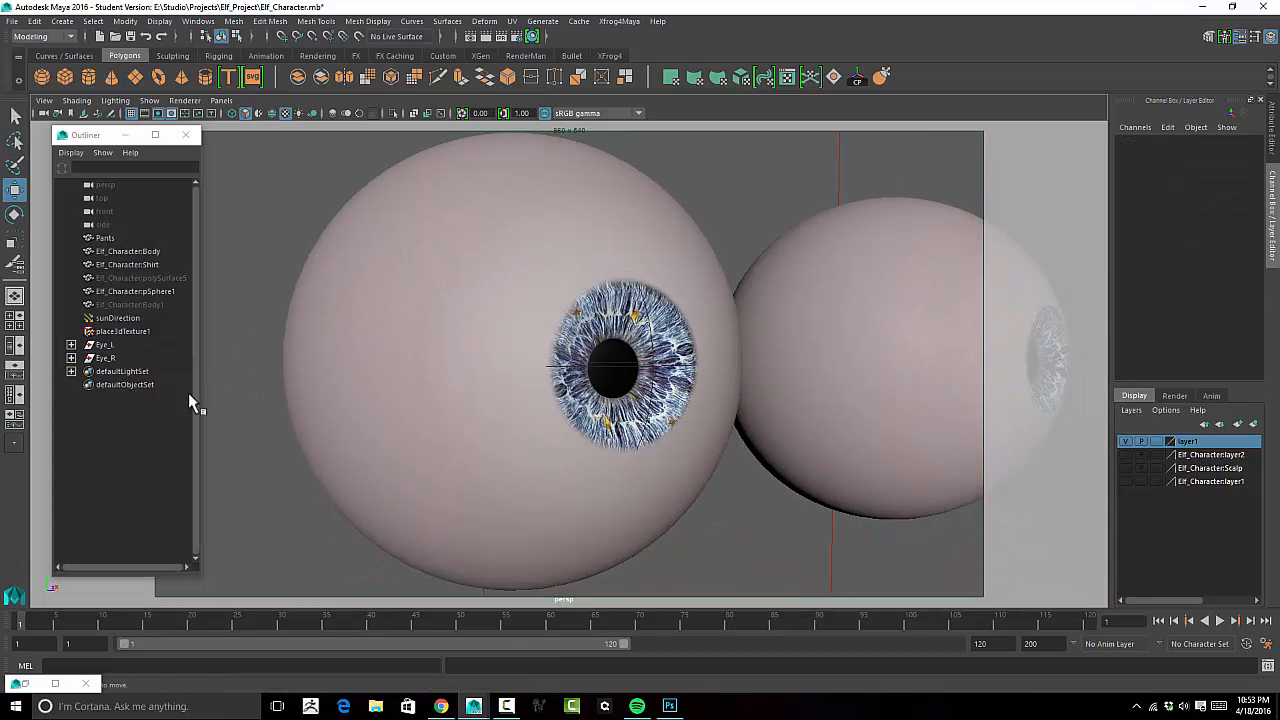
Select the Eye_R group and show the Elf_Character:layer1 display layer again.
left_click(107, 359)
left_click(1126, 481)
right_click_drag(683, 358, 397, 414, "alt")
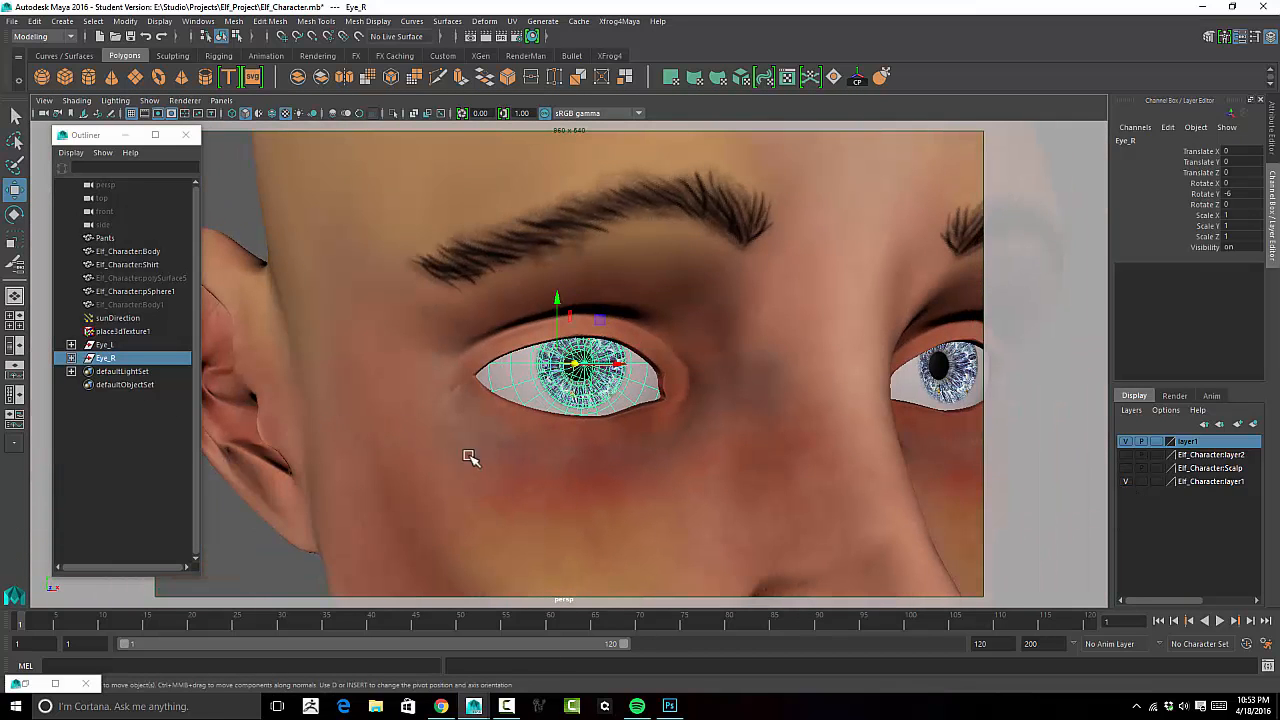
Test the eyelid deformation by freely rotating the Eye_R group, and undo the rotation.
left_click(104, 360)
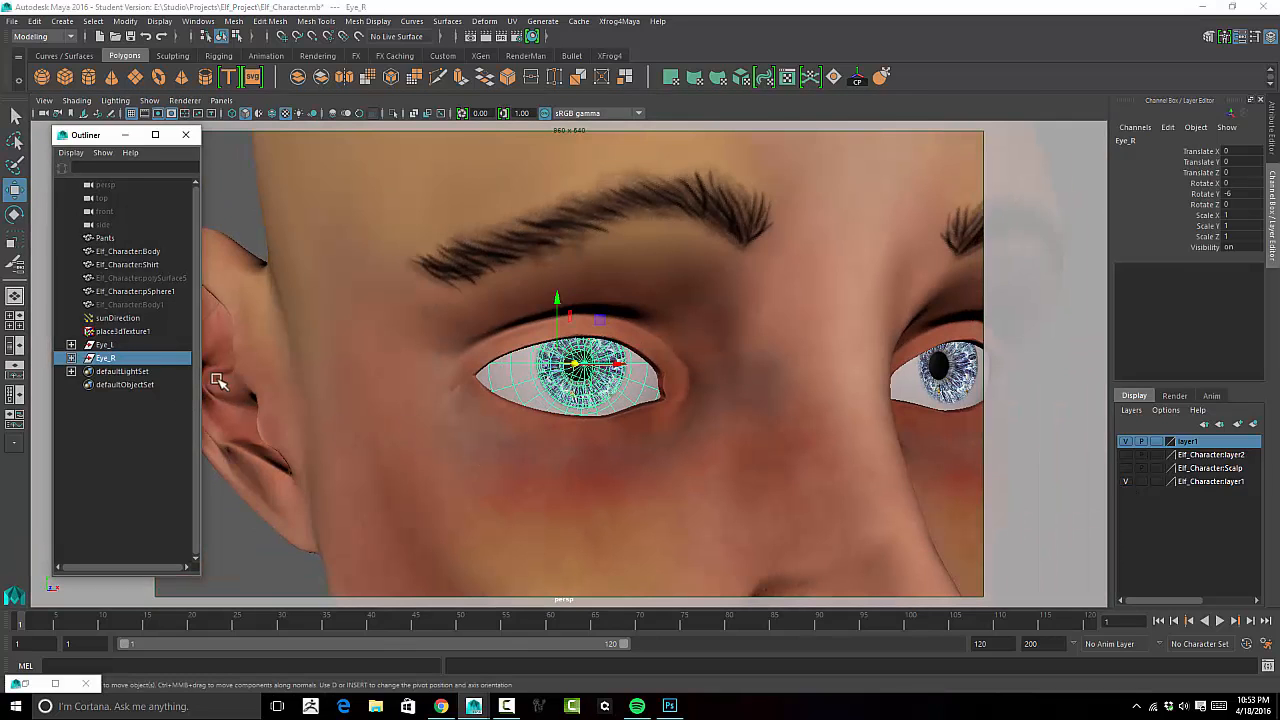
left_click(477, 403)
key("e")
mouse_move(549, 375)
left_mouse_down()
mouse_move(530, 376)
mouse_move(557, 377)
left_mouse_up()
key("ctrl+z")
Expand the Eye_R group, select sculptor1 in it and open the attributes of the sculpt1 deformer.
left_click(71, 357)
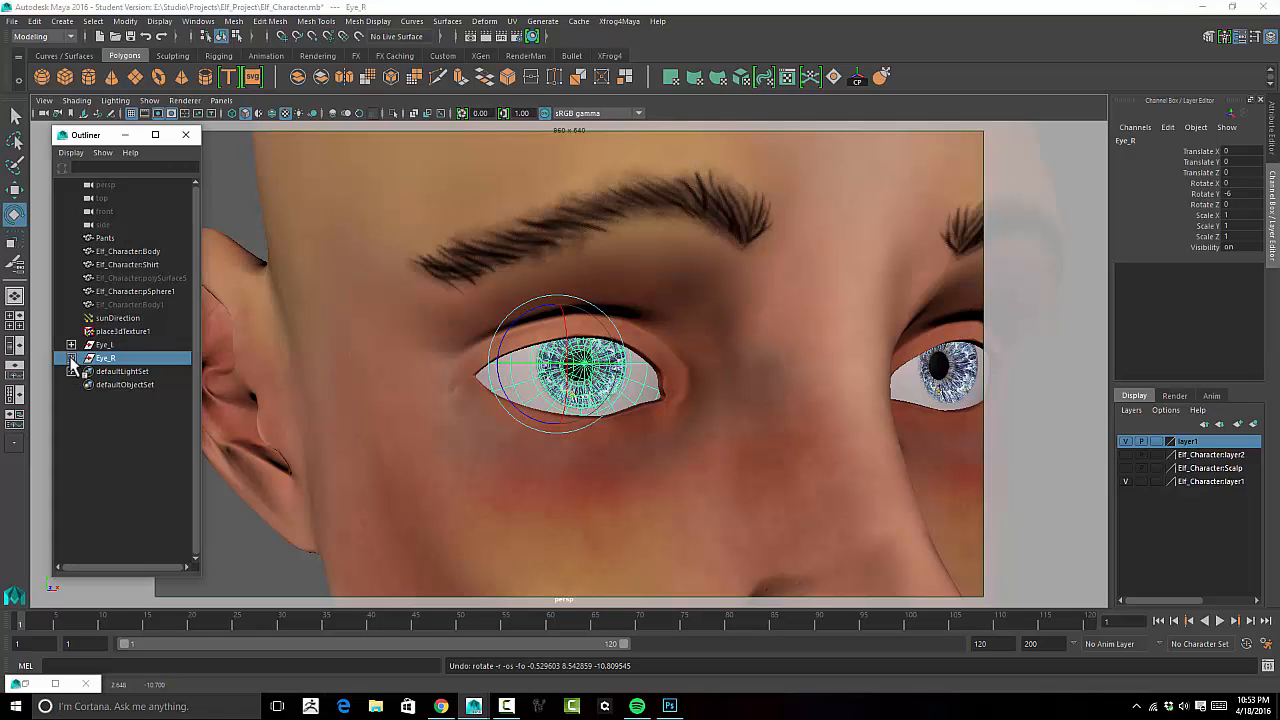
left_click(127, 411)
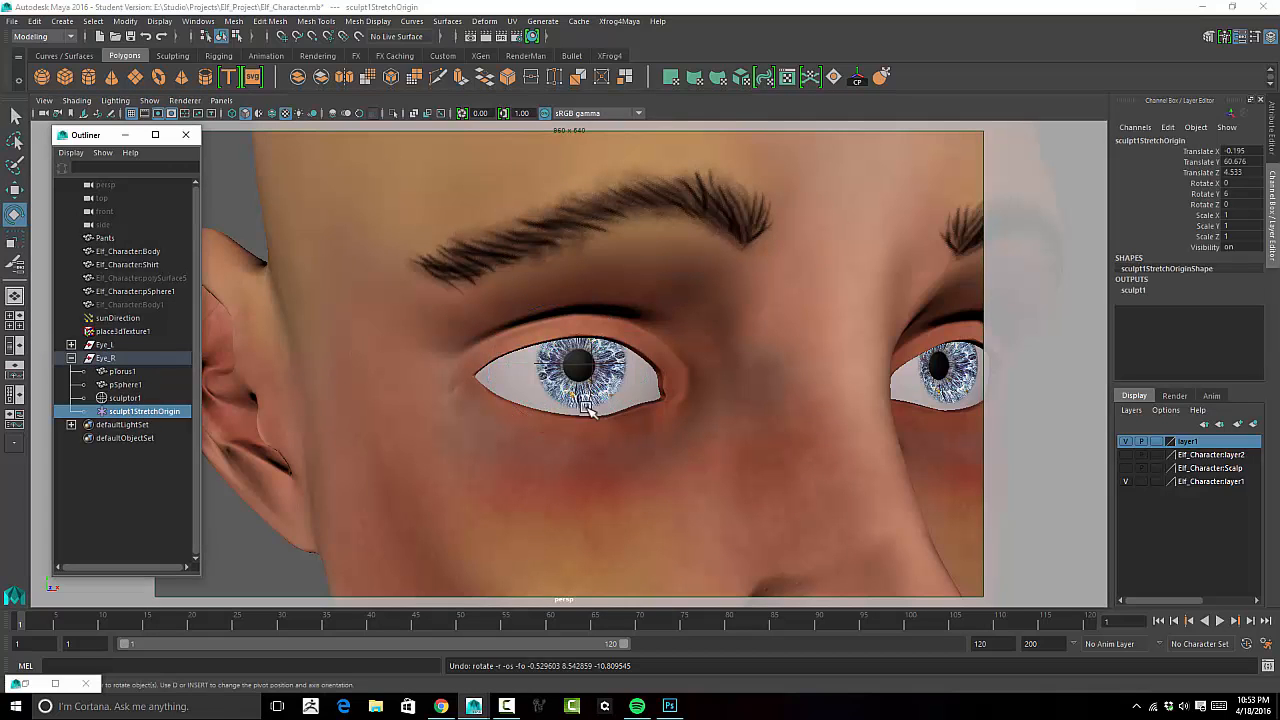
left_click(138, 398)
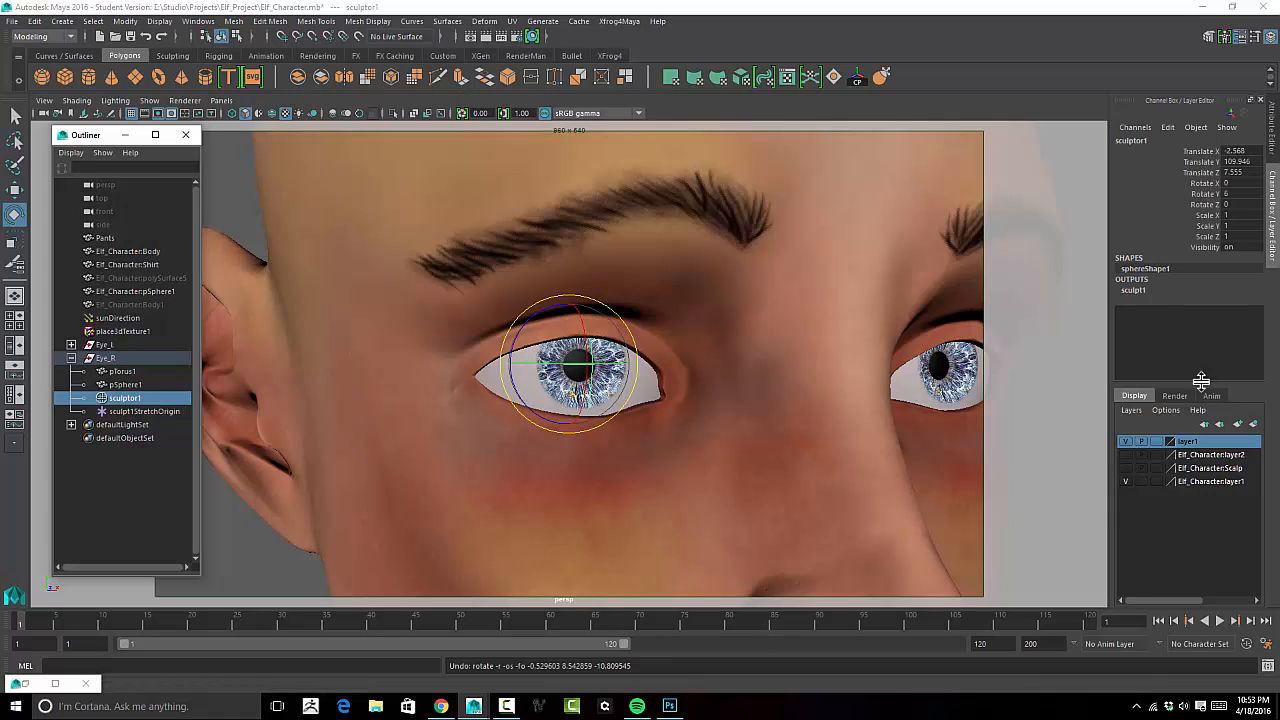
left_click(1271, 145)
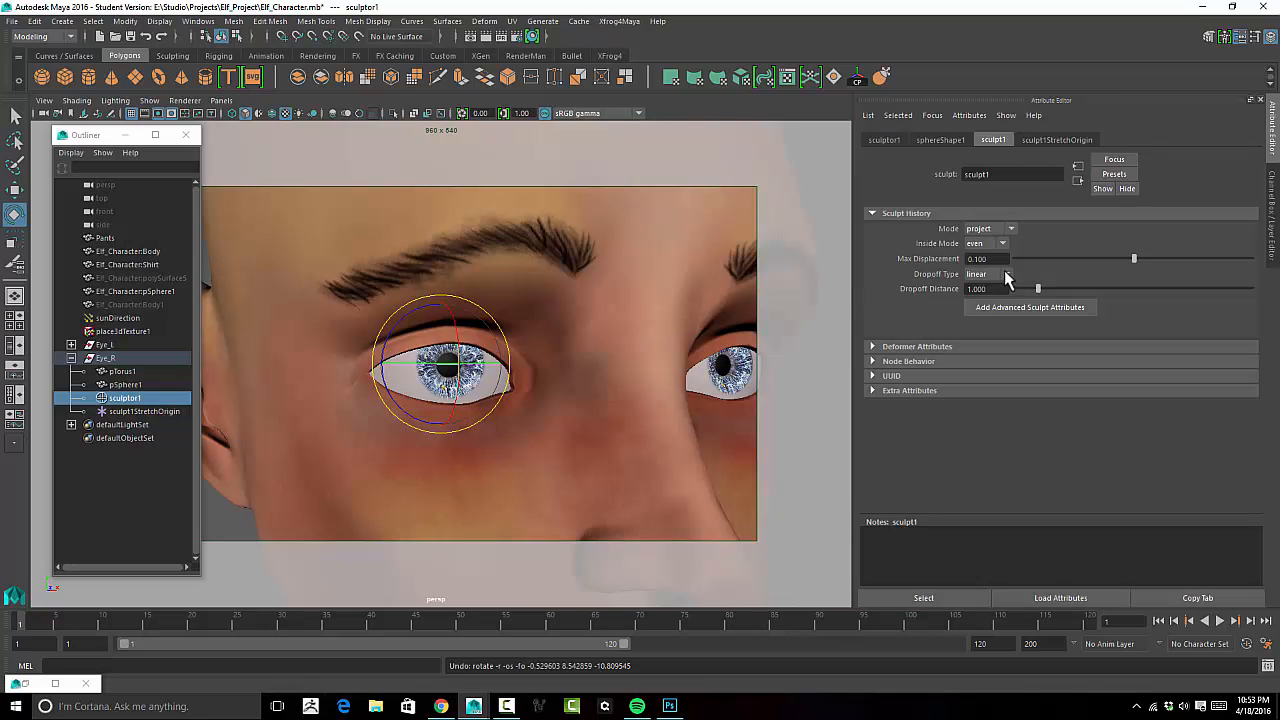
Try the ring Inside Mode on sculpt1 with a test rotation of the sculptor, and return the mode to even.
left_click(1002, 244)
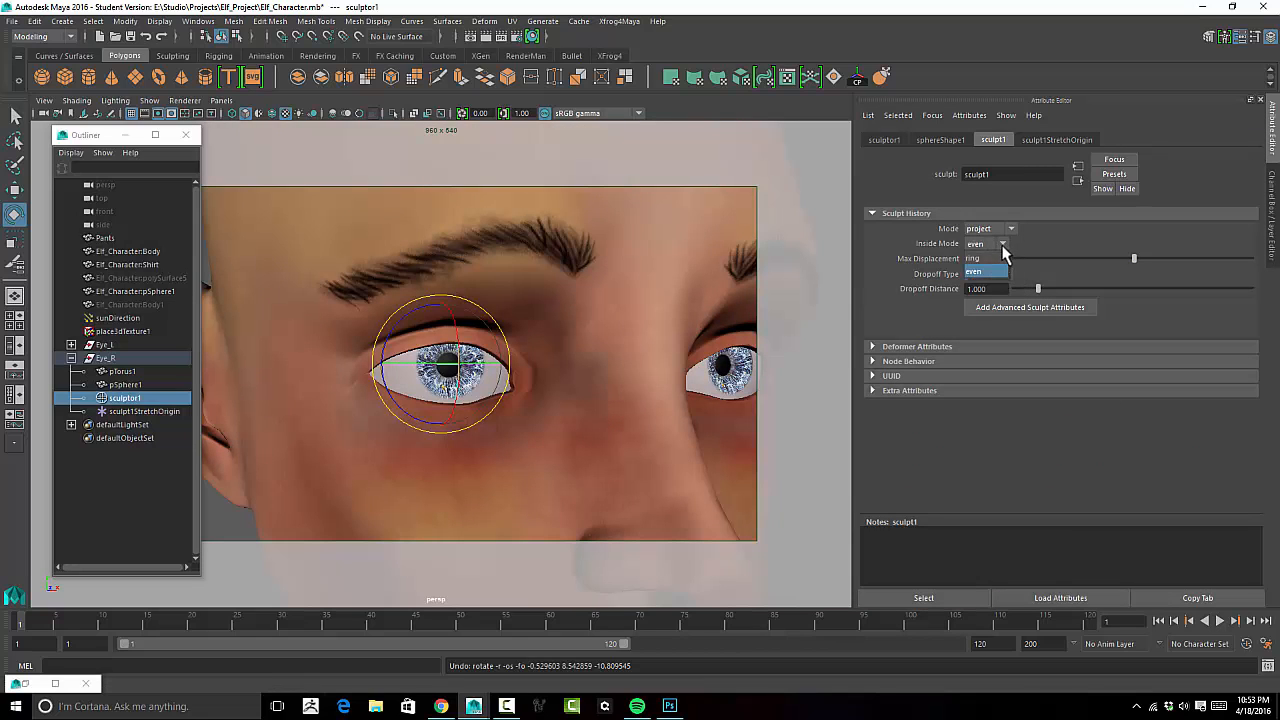
left_click(999, 260)
mouse_move(447, 376)
left_mouse_down()
mouse_move(437, 360)
mouse_move(455, 362)
left_mouse_up()
left_click(998, 254)
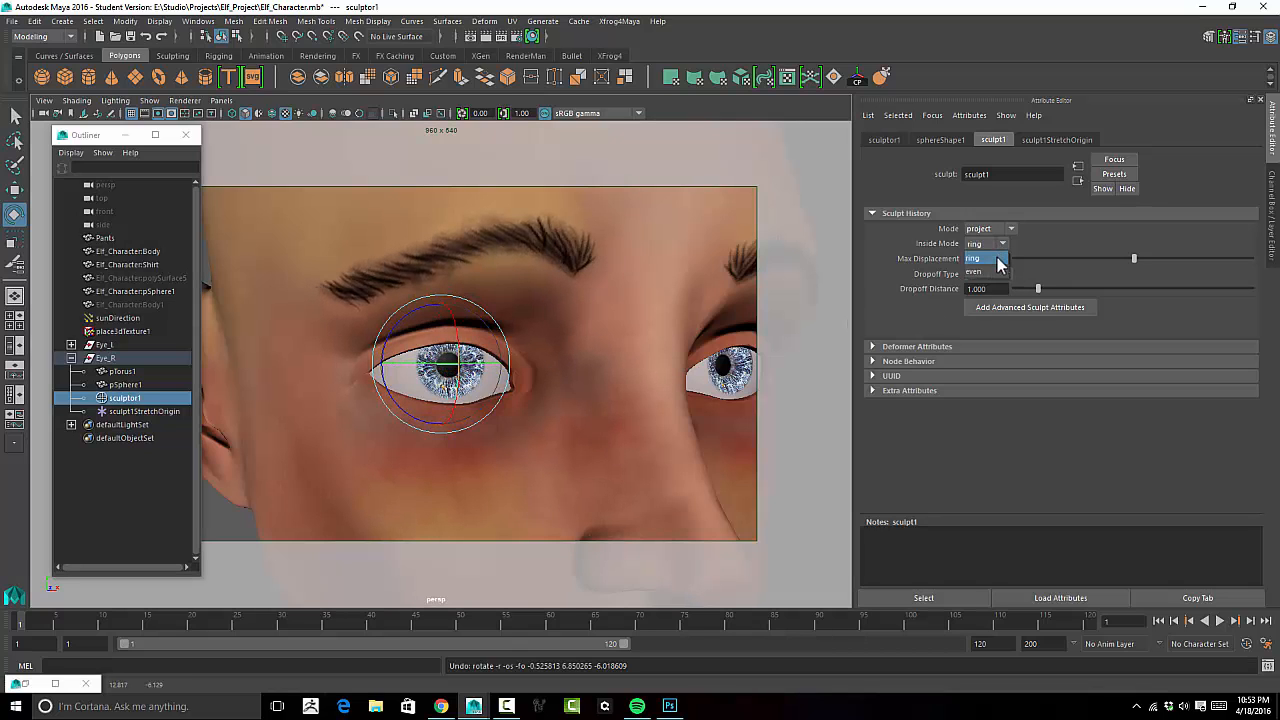
left_click(1000, 275)
Try sculpt1 with Max Displacement between -0.227 and 0.057 and Dropoff Distance between 0.791 and 1.102, keeping the linear dropoff type.
mouse_move(1135, 262)
left_mouse_down()
mouse_move(1174, 258)
mouse_move(1117, 258)
mouse_move(1134, 257)
left_mouse_up()
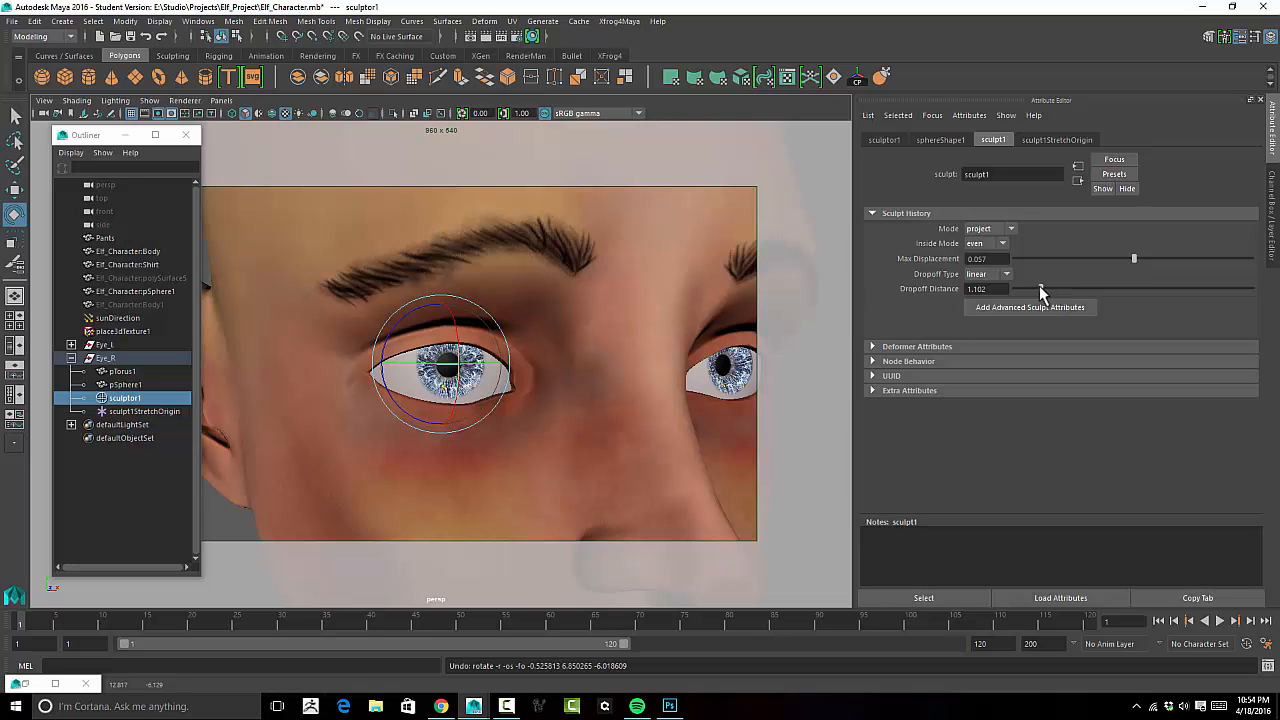
mouse_move(1038, 290)
left_mouse_down()
mouse_move(1012, 291)
mouse_move(1182, 288)
mouse_move(1006, 295)
mouse_move(1033, 288)
left_mouse_up()
mouse_move(1131, 257)
left_mouse_down()
mouse_move(1147, 257)
mouse_move(1131, 259)
left_mouse_up()
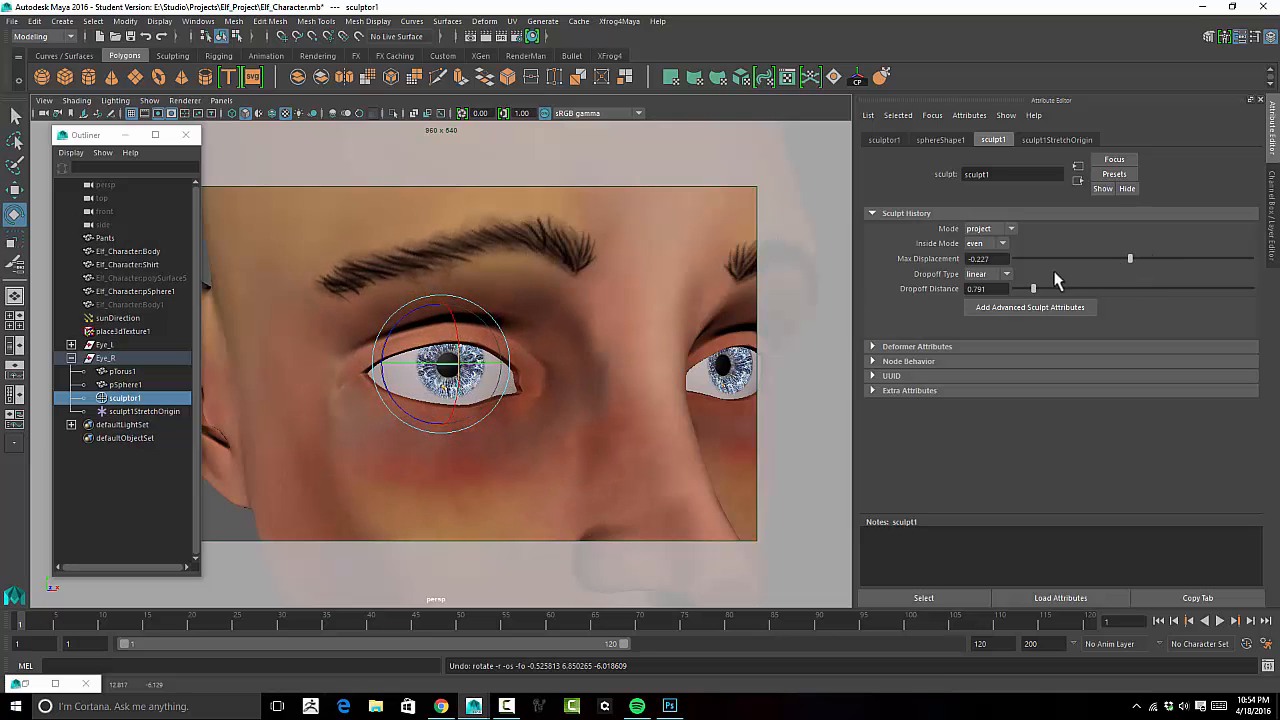
left_click(1006, 274)
left_click(1006, 297)
left_click_drag(1128, 258, 1134, 258)
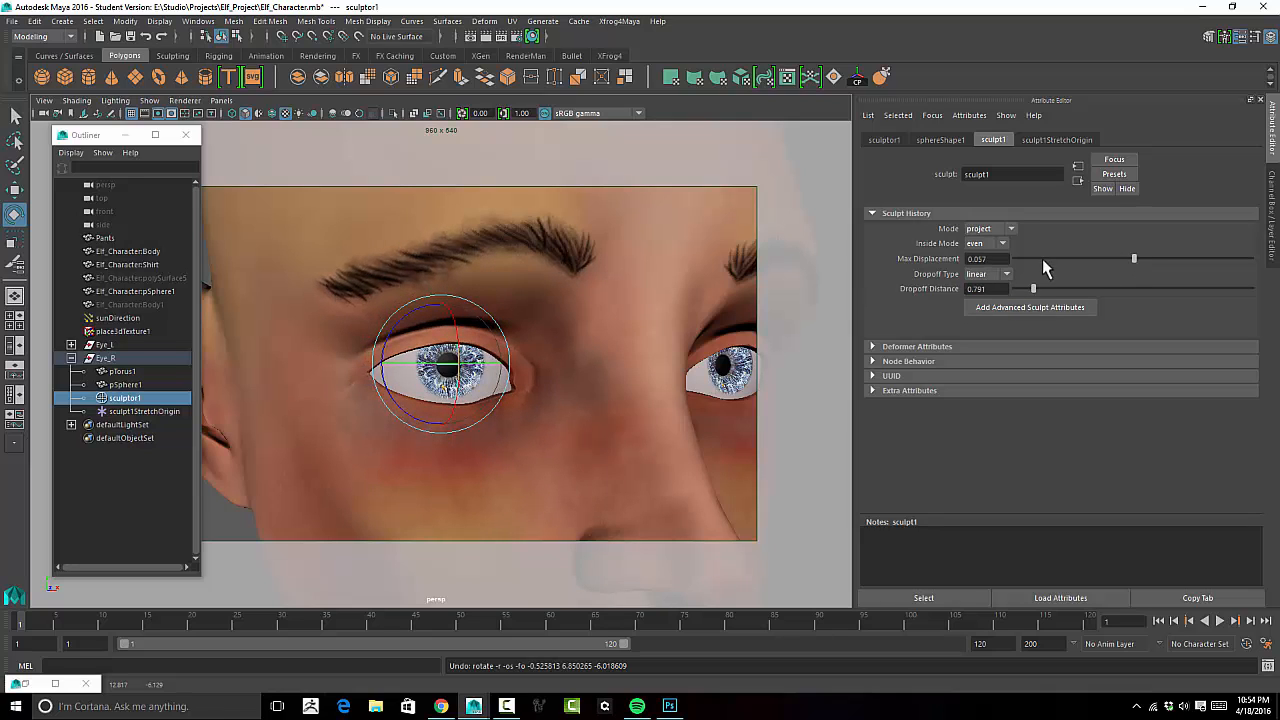
Reset sculpt1's Max Displacement and Dropoff Distance to 0, and raise them to about 0.114 and 0.339.
left_click_drag(985, 258, 845, 275)
type("0")
key("Return")
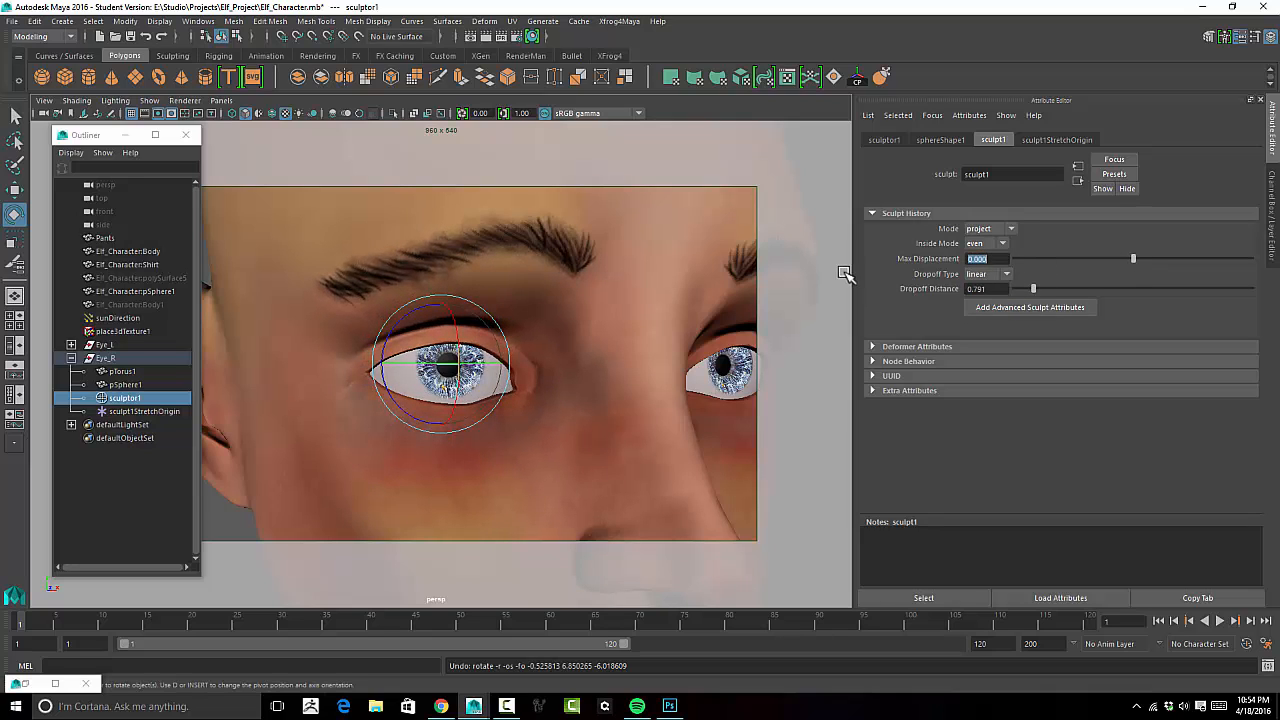
type("0")
key("Return")
left_click(1004, 258)
left_click_drag(1133, 256, 1133, 256)
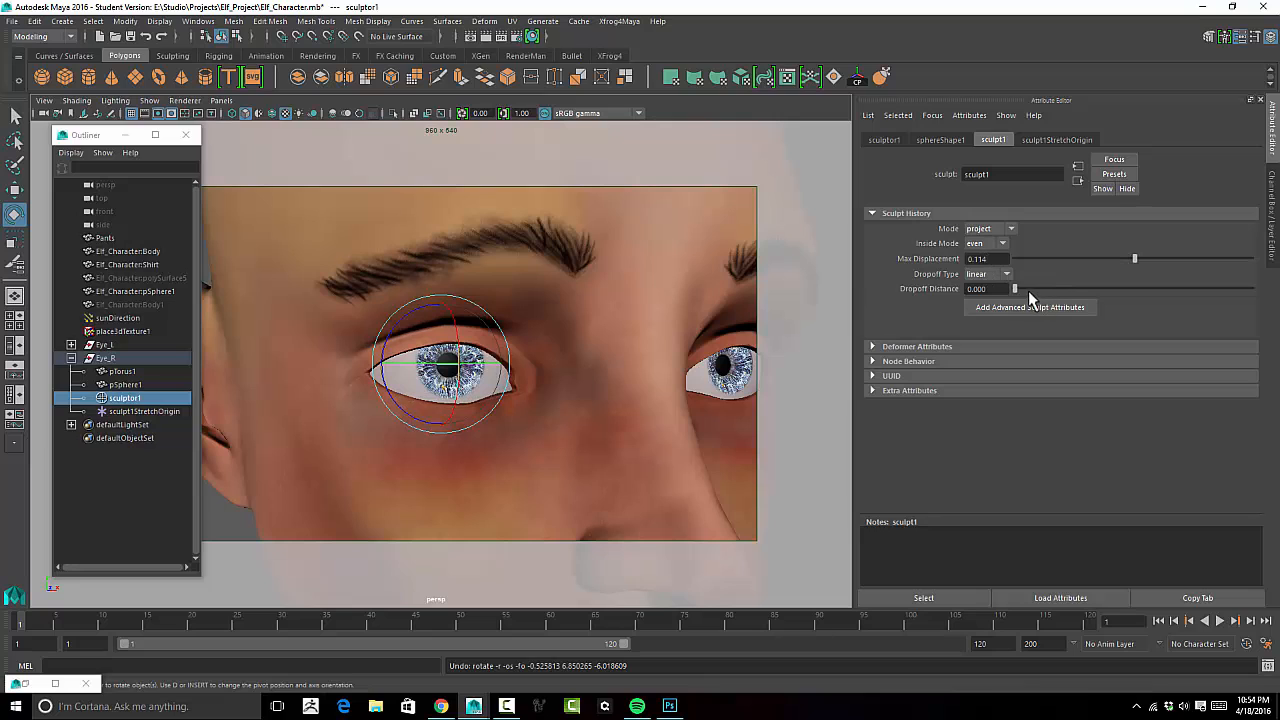
mouse_move(1017, 292)
left_mouse_down()
mouse_move(1157, 283)
mouse_move(990, 290)
mouse_move(1022, 292)
left_mouse_up()
Rotate the Eye_R group in several directions to check the new sculpt settings, and undo the rotations.
left_click(106, 358)
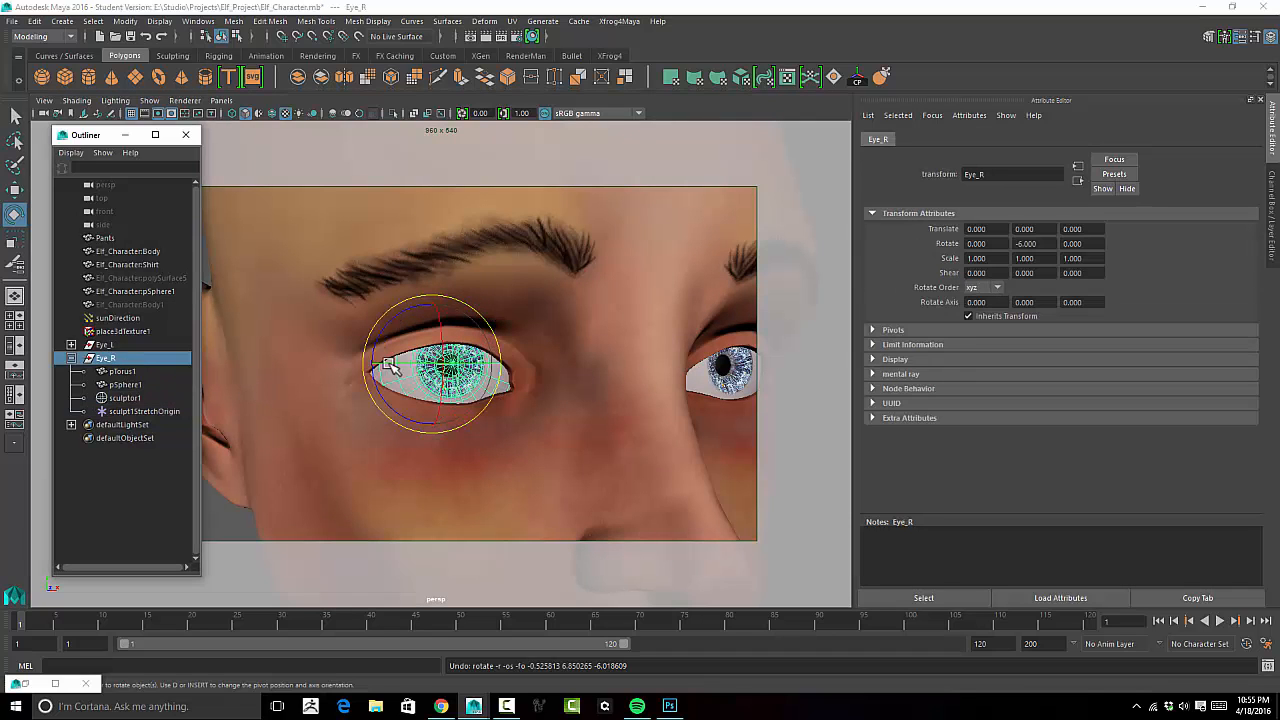
left_click_drag(414, 359, 457, 346)
key("ctrl+z")
key("ctrl+z")
key("ctrl+z")
key("ctrl+z")
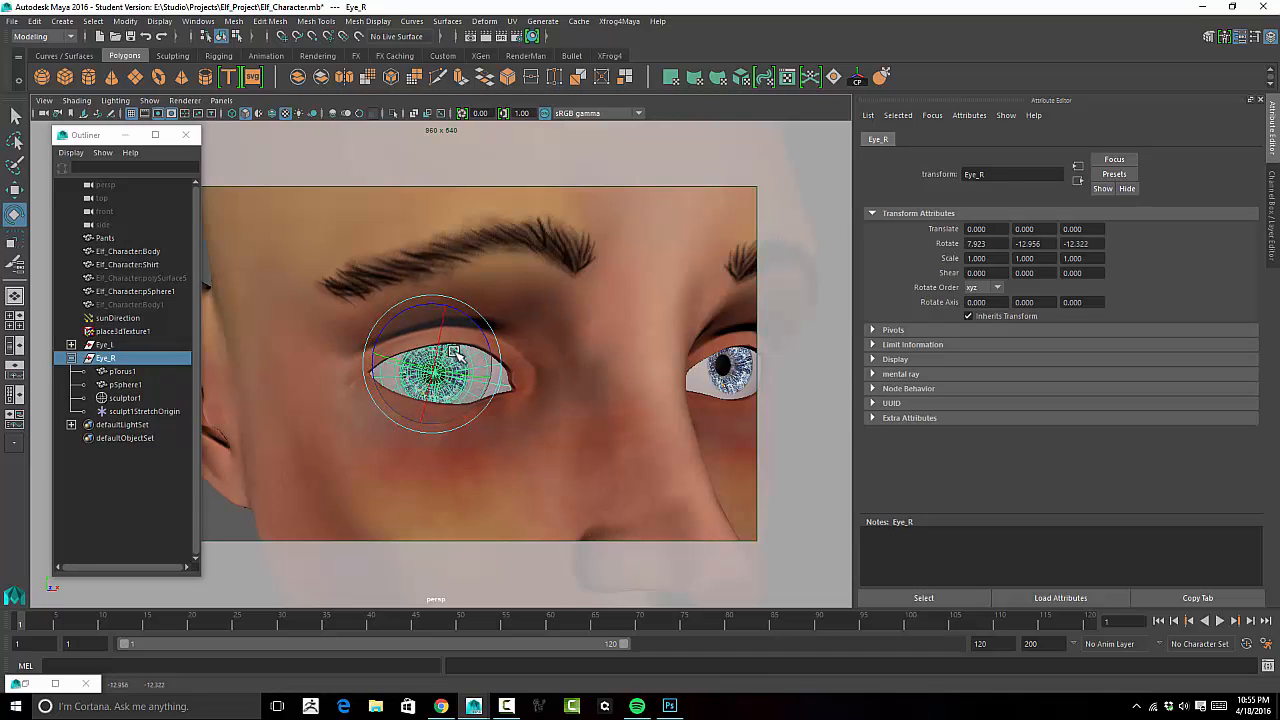
Set sculpt1's Dropoff Distance to 0.3 and try lower Envelope values in its deformer attributes.
left_click(123, 398)
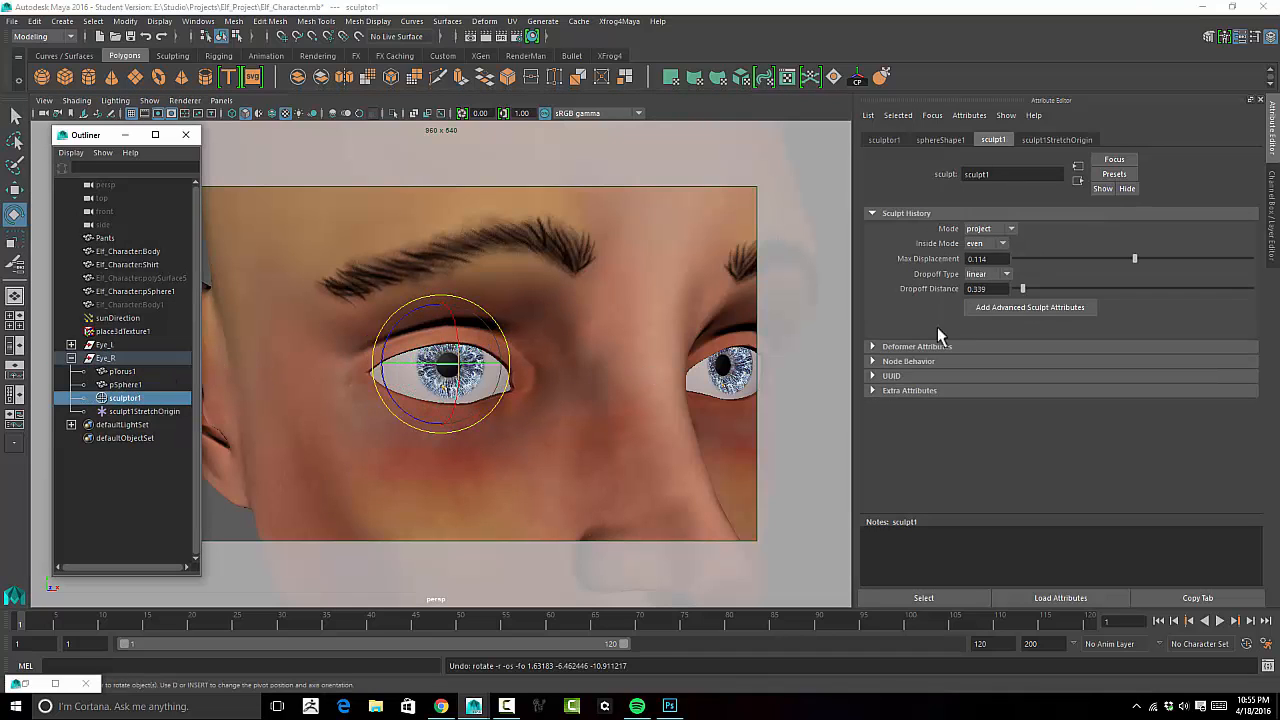
left_click(985, 288)
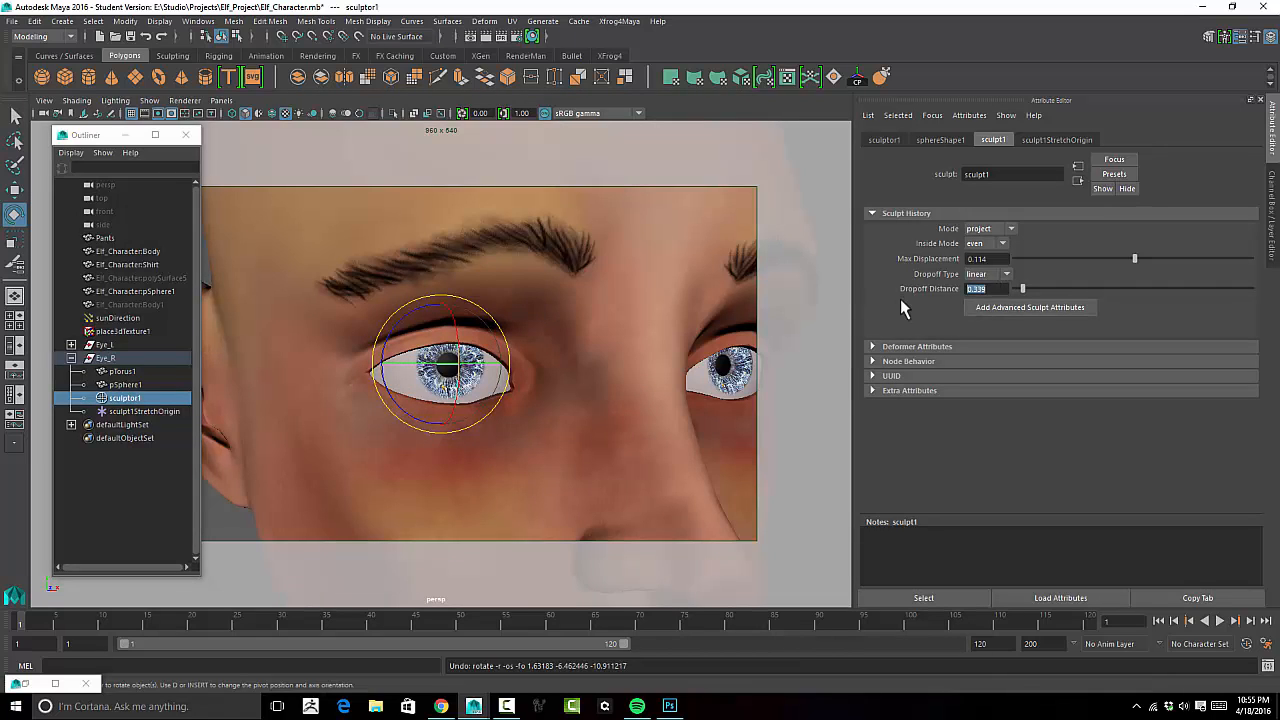
type(".3")
key("Return")
left_click(916, 347)
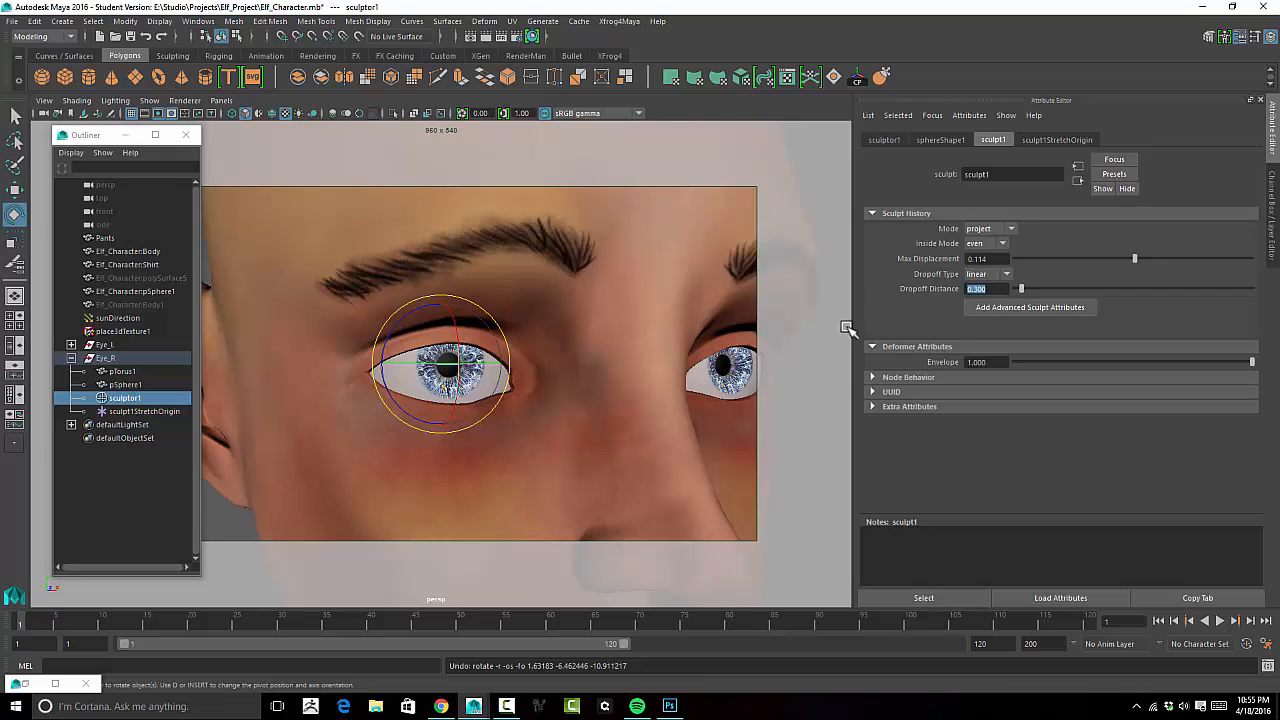
left_click(1248, 364)
mouse_move(1243, 368)
left_mouse_down()
mouse_move(1265, 365)
mouse_move(989, 366)
mouse_move(1251, 366)
mouse_move(1240, 372)
left_mouse_up()
Swing the Eye_R group sideways to about Rotate Y -31.6 to check the eyelid movement, and undo the rotations.
left_click(130, 358)
left_click_drag(372, 368, 406, 356)
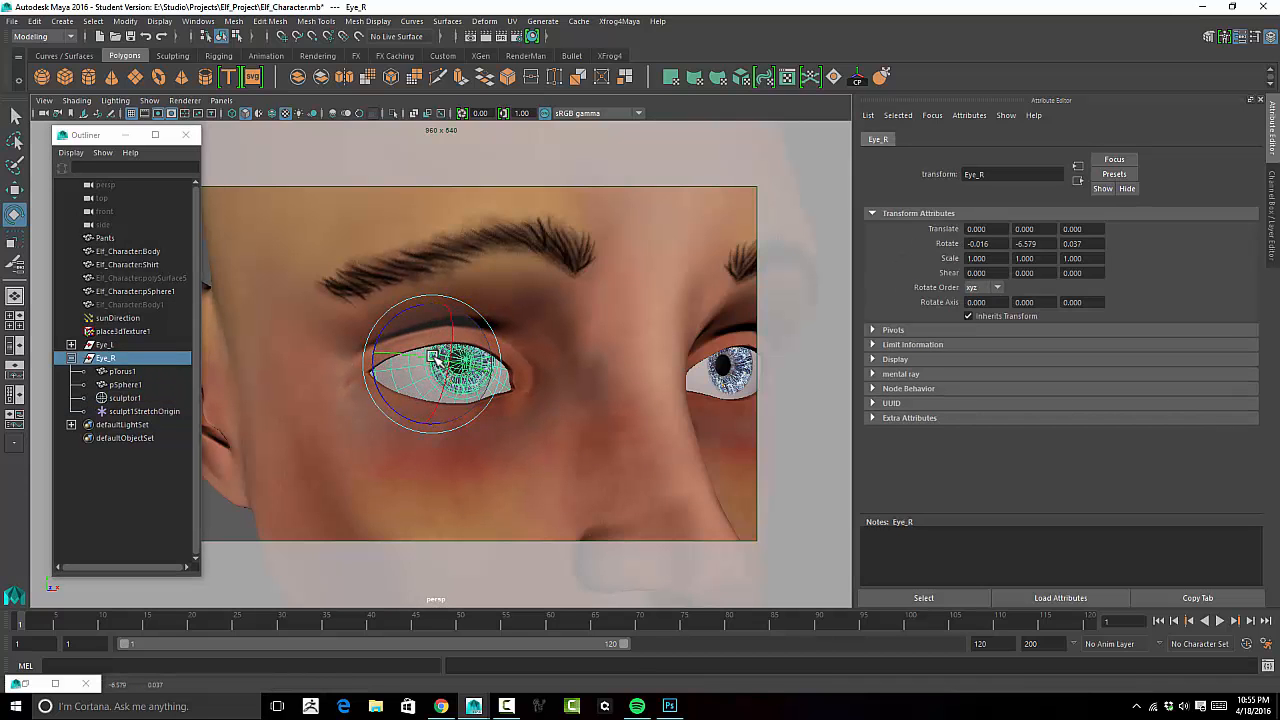
key("ctrl+z")
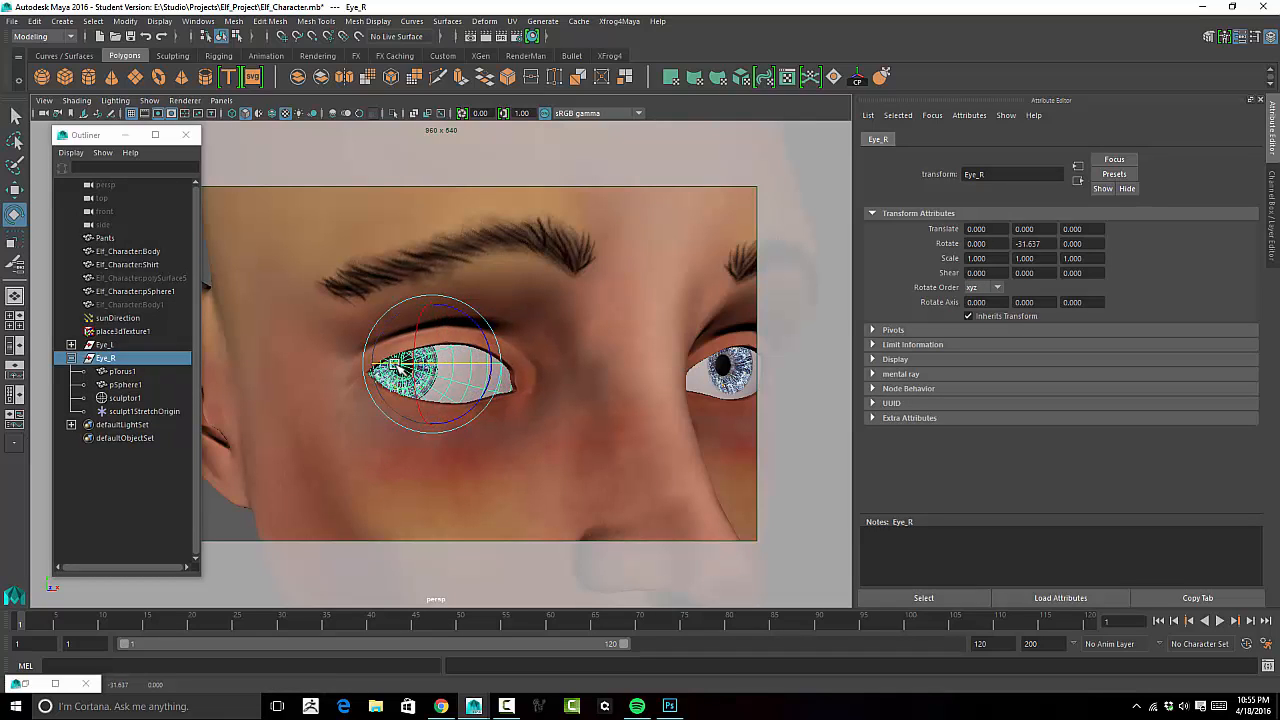
key("ctrl+z")
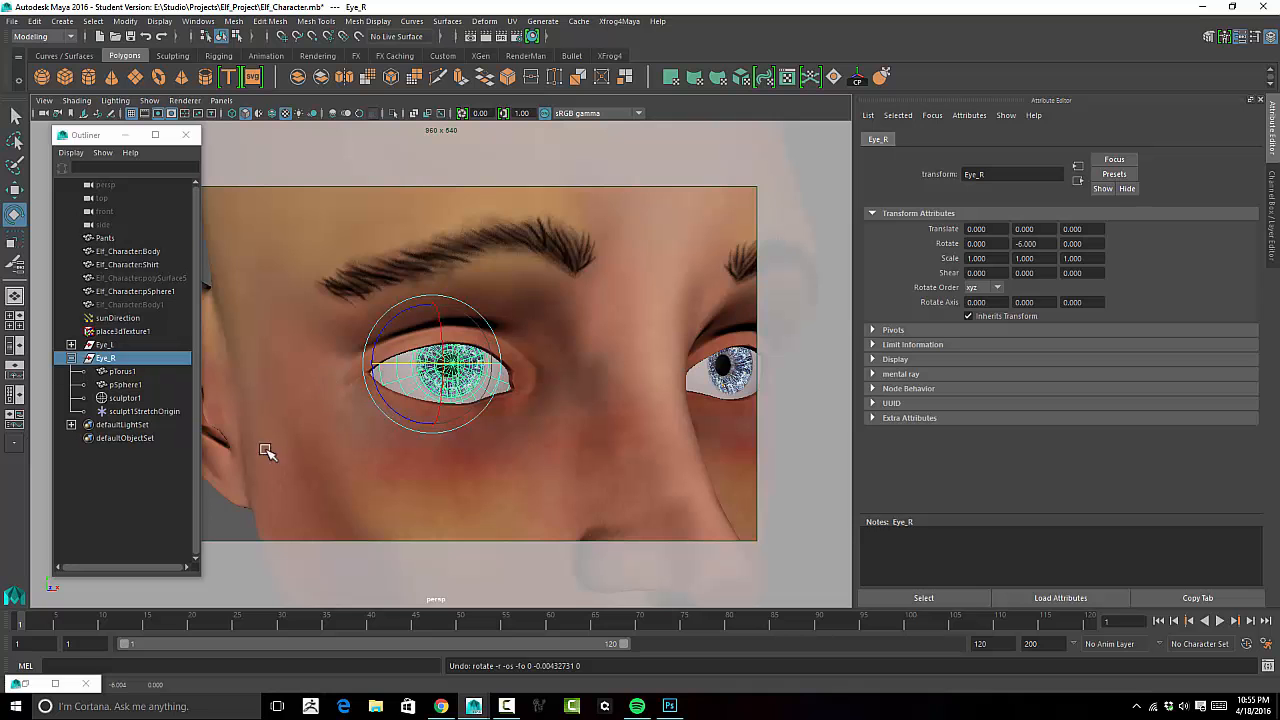
Clear the selection and examine both eyes and the surrounding eyelids from several angles.
left_click(423, 418)
left_click_drag(466, 357, 360, 355, "alt")
right_click_drag(359, 354, 504, 338, "alt")
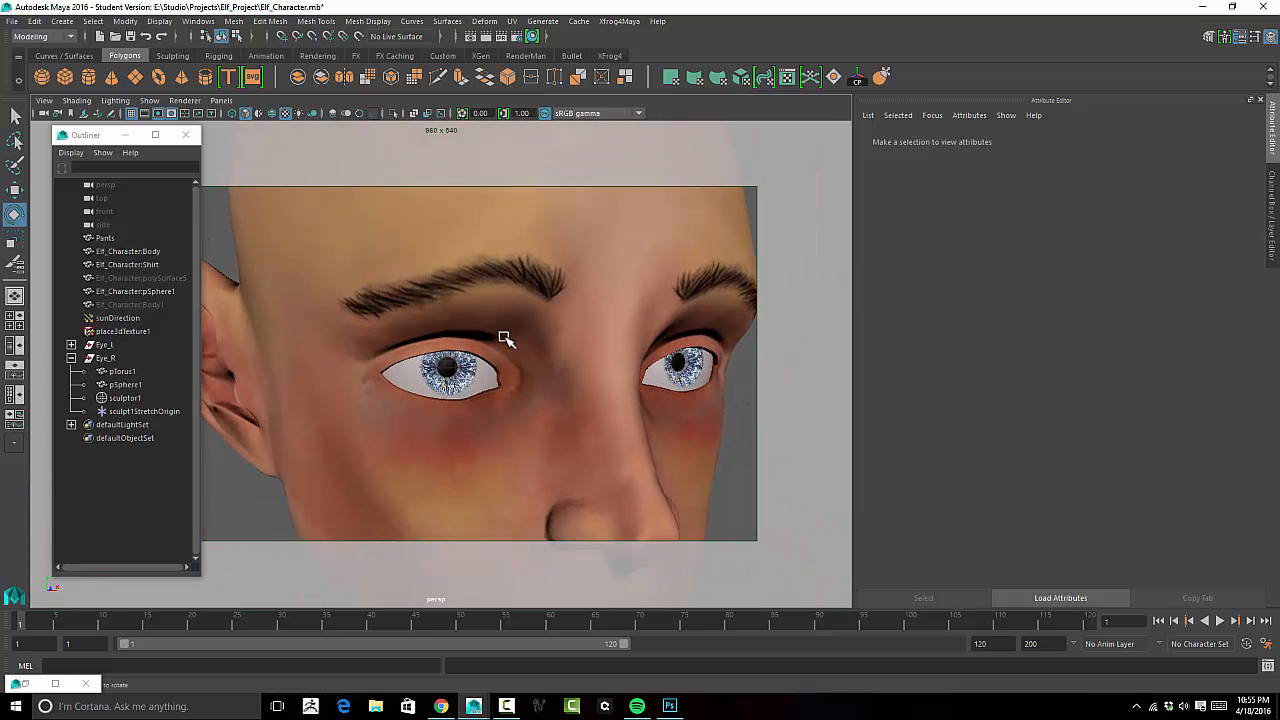
middle_click_drag(465, 330, 424, 381, "alt")
right_click_drag(424, 381, 497, 366, "alt")
middle_click_drag(497, 366, 498, 308, "alt")
left_click_drag(498, 308, 587, 380, "alt")
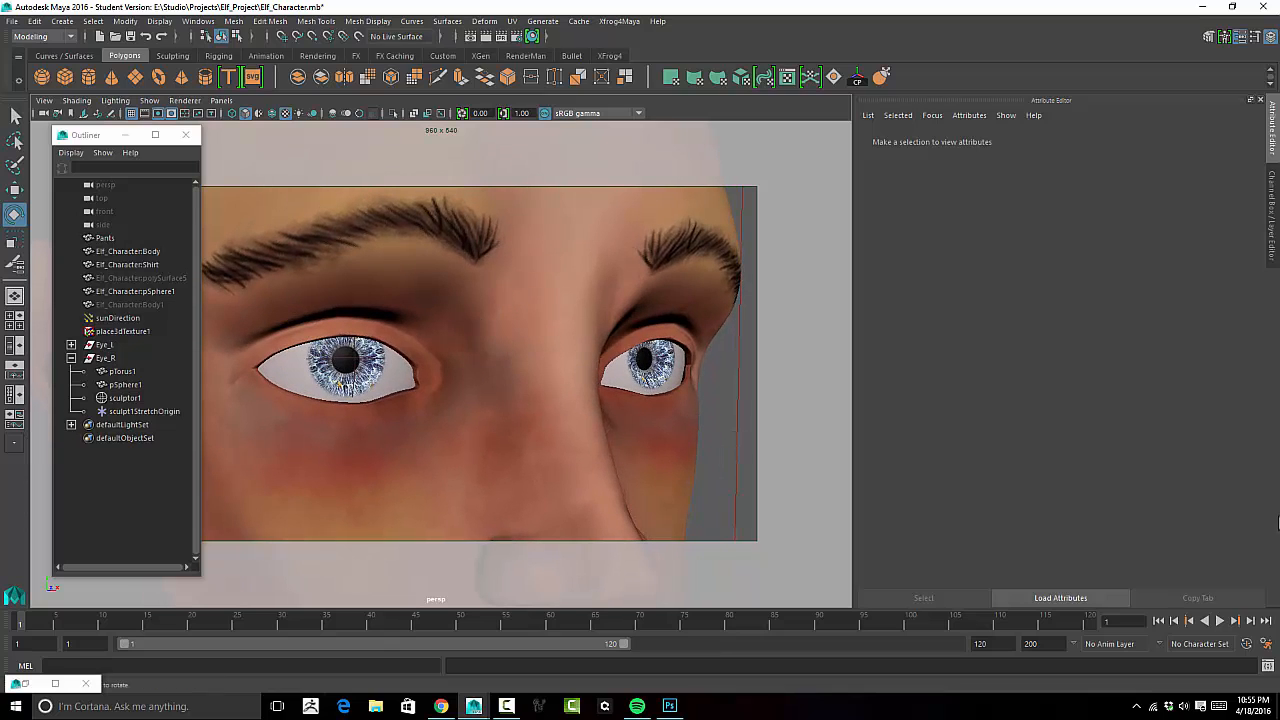